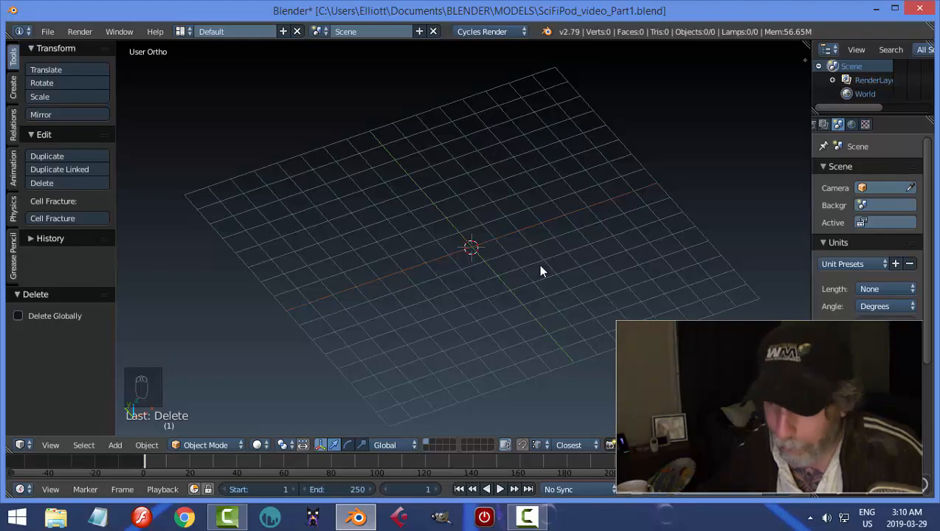
# Add a UV sphere at the scene origin while looking from the right orthographic view.
pyautogui.moveTo(537, 283)
pyautogui.mouseDown(button='middle')
pyautogui.moveTo(531, 295)
pyautogui.moveTo(518, 269)
pyautogui.moveTo(535, 286)
pyautogui.moveTo(528, 292)
pyautogui.mouseUp(button='middle')
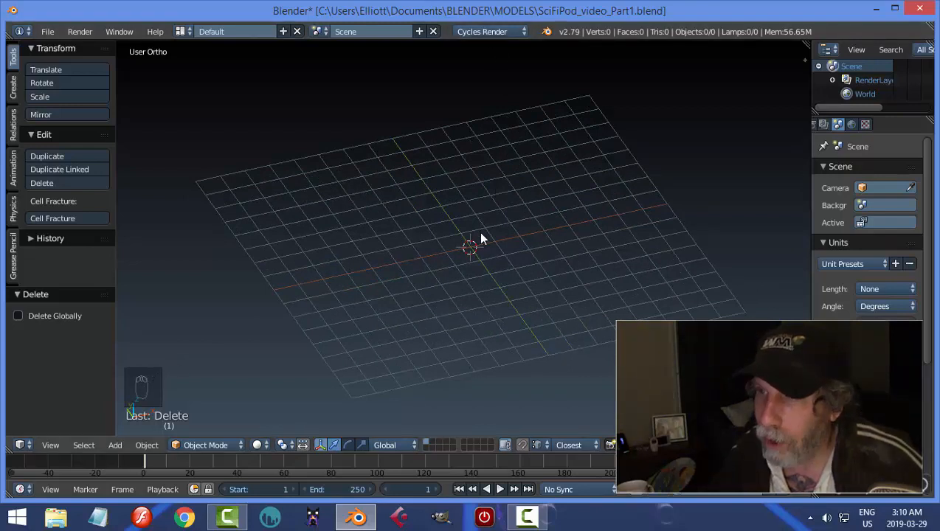
pyautogui.scroll(1, 478, 232)
pyautogui.scroll(1, 520, 256)
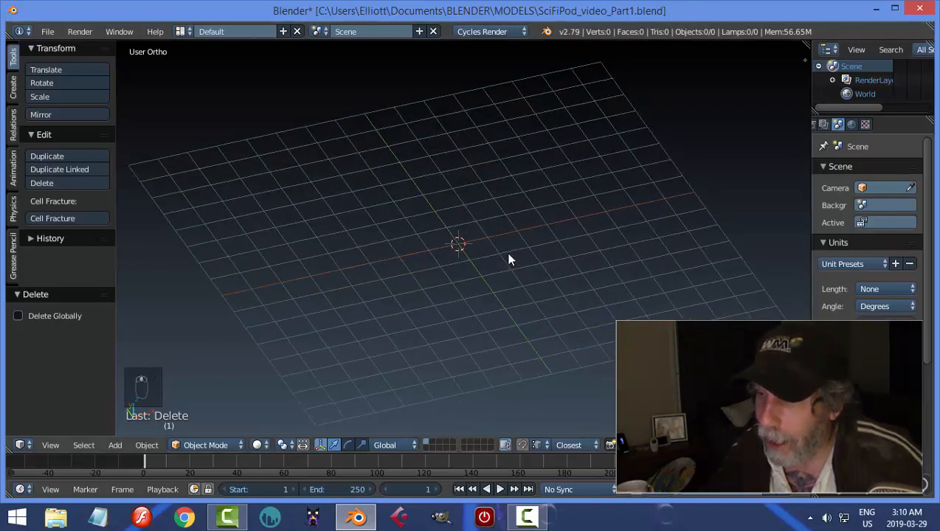
pyautogui.press('KP_3')
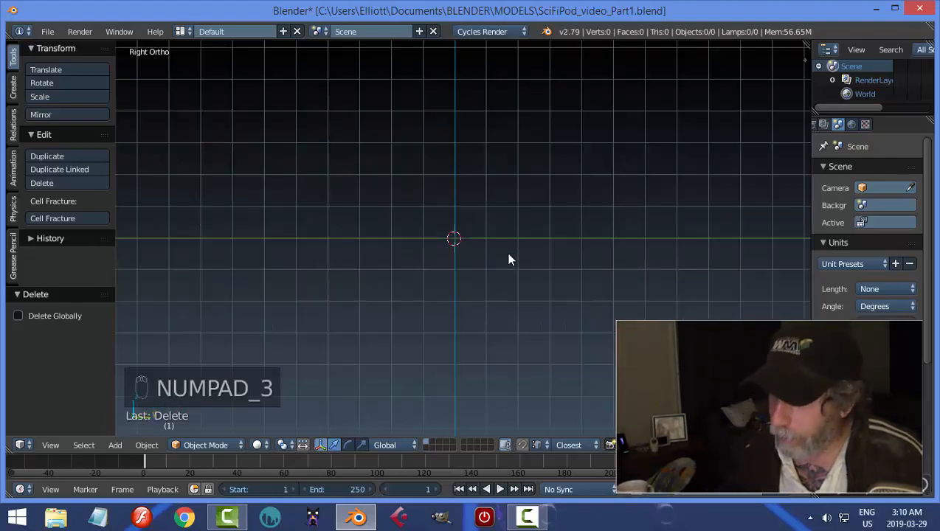
pyautogui.scroll(1, 506, 251)
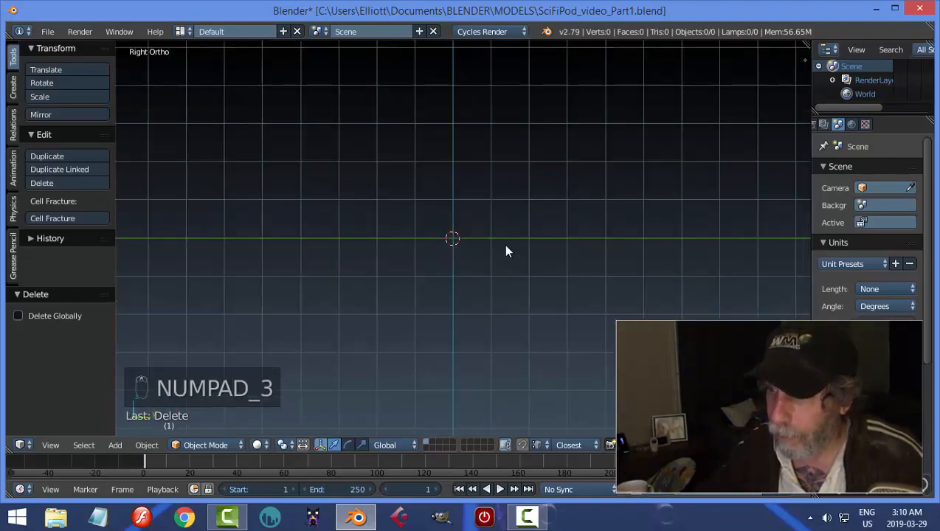
pyautogui.hotkey('shift', 'a')
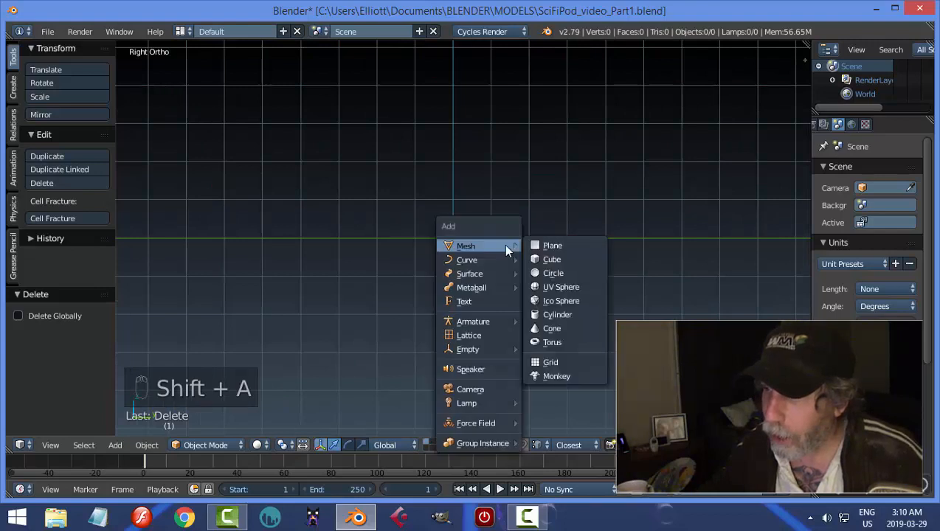
pyautogui.click(550, 287)
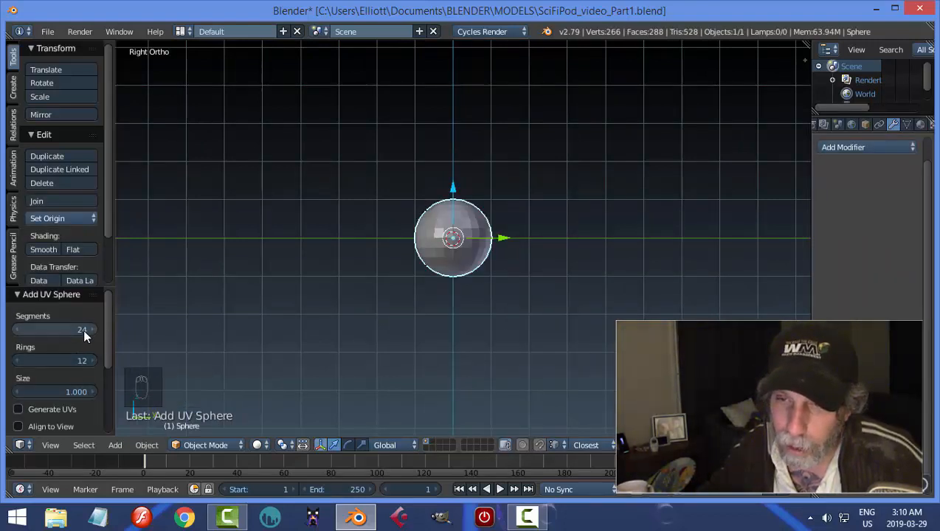
# Put the sphere into Edit Mode with wireframe shading and vertex selection.
pyautogui.scroll(3, 541, 298)
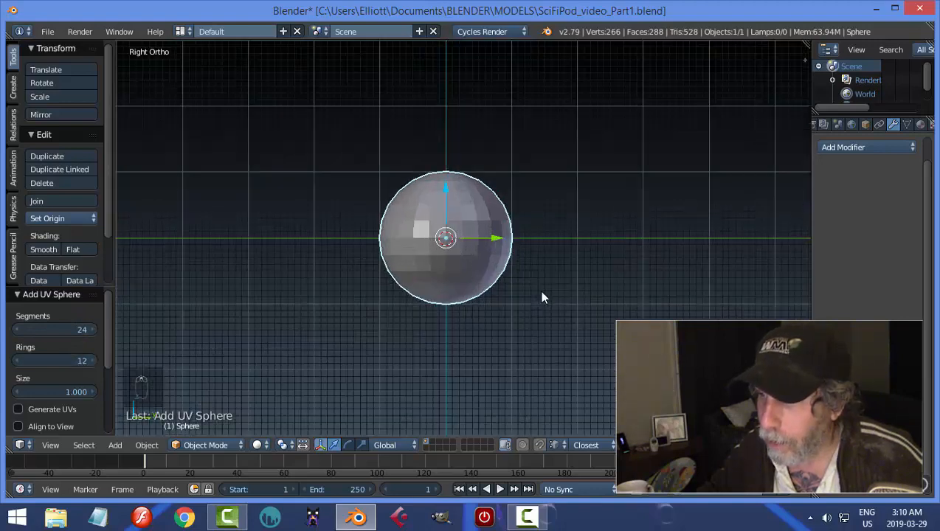
pyautogui.scroll(1, 561, 270)
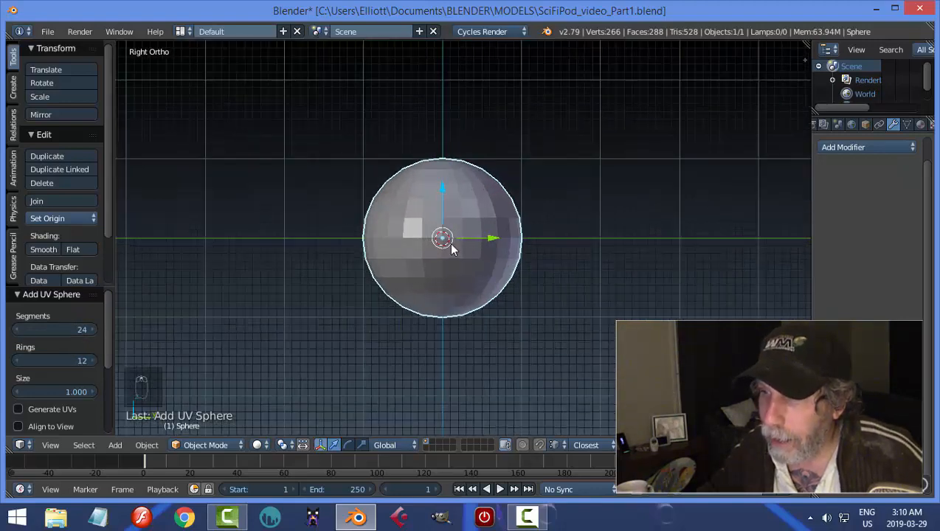
pyautogui.press('Tab')
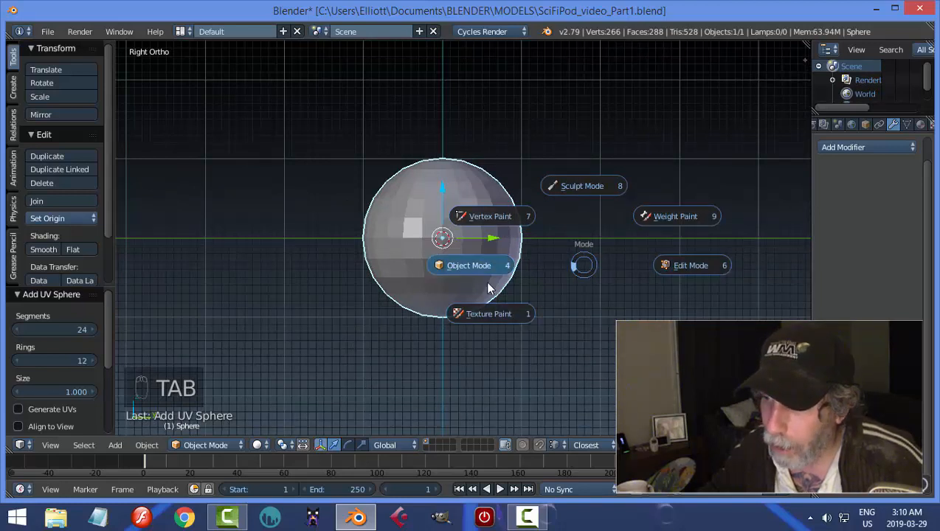
pyautogui.click(691, 265)
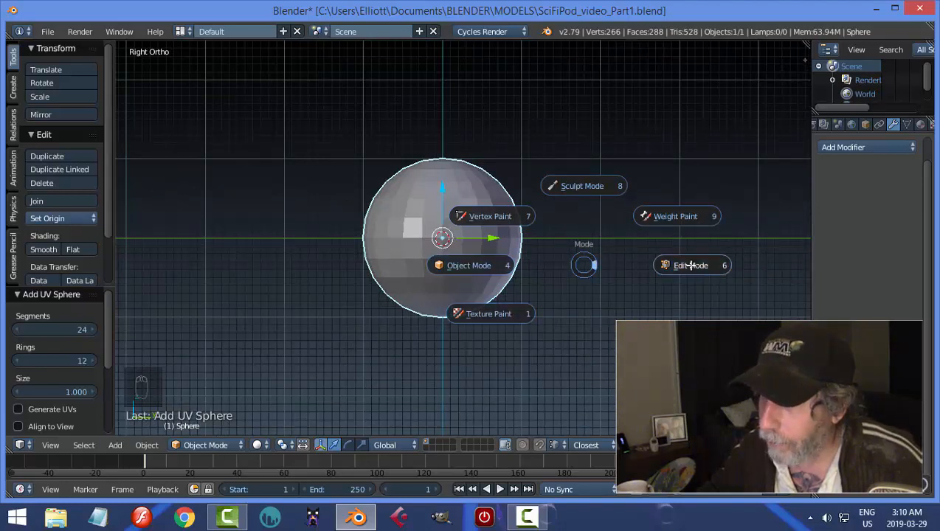
pyautogui.press('z')
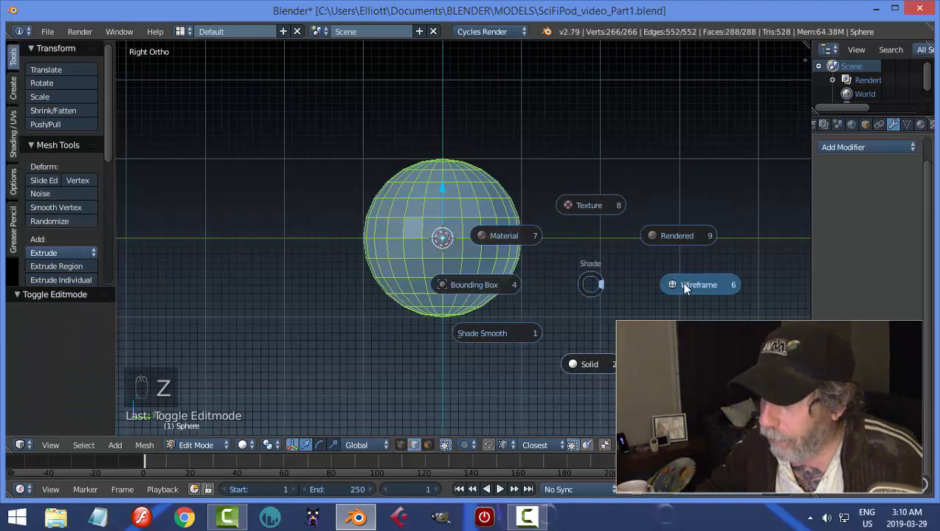
pyautogui.hotkey('ctrl', 'Tab')
pyautogui.click(593, 256)
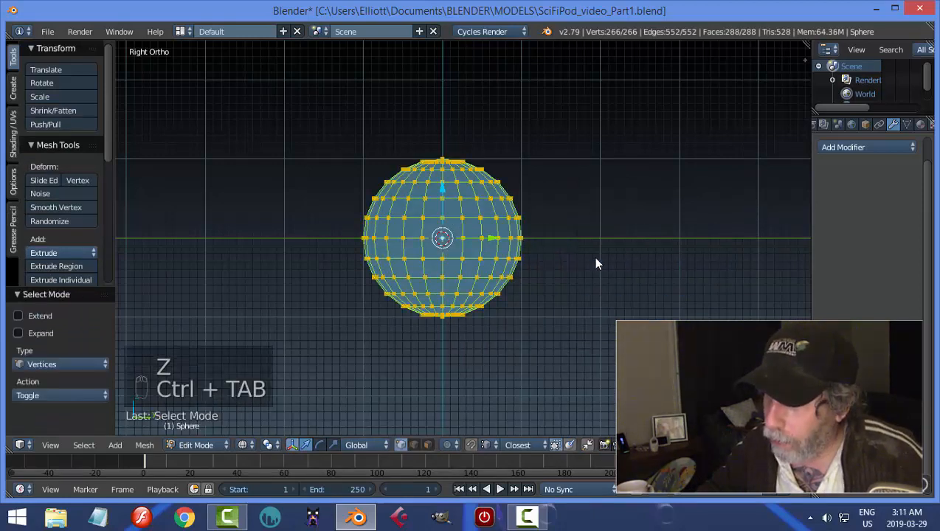
# Delete all the sphere's vertices below its equator.
pyautogui.press('a')
pyautogui.press('b')
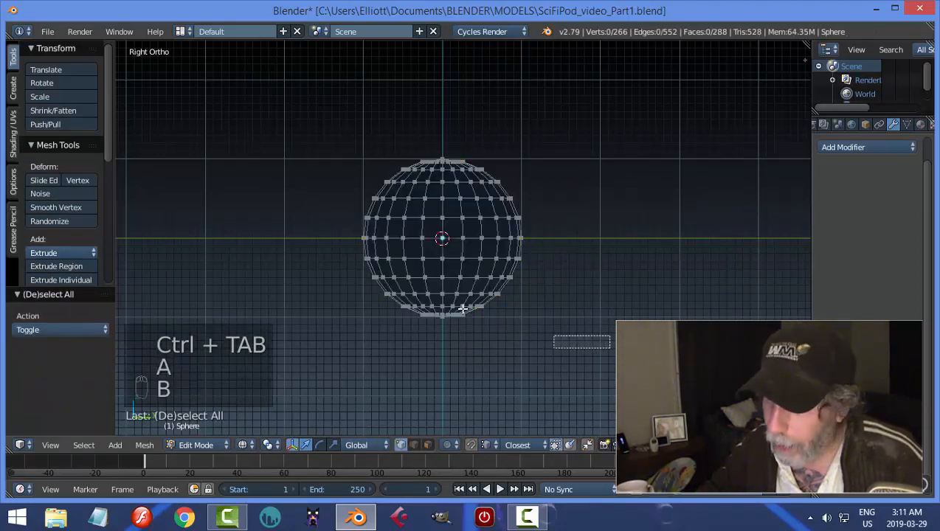
pyautogui.moveTo(605, 347); pyautogui.dragTo(341, 254)
pyautogui.press('x')
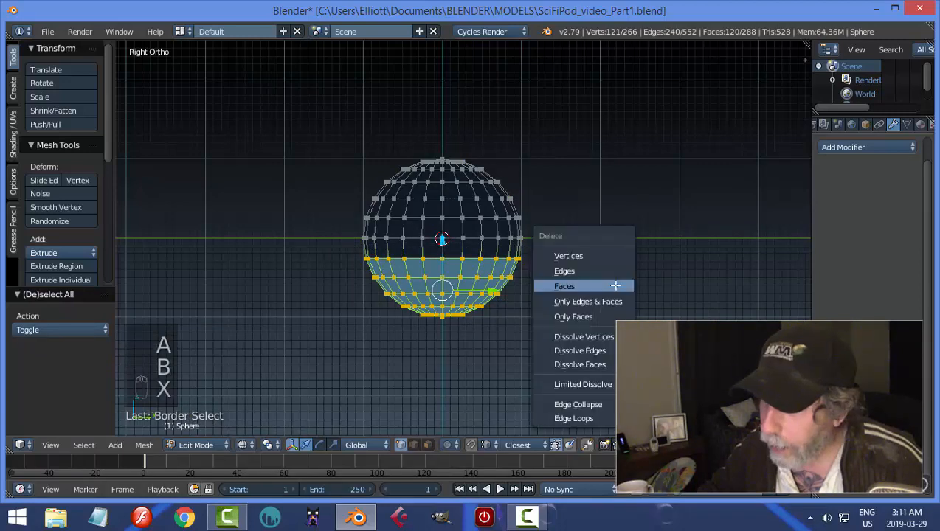
pyautogui.click(600, 255)
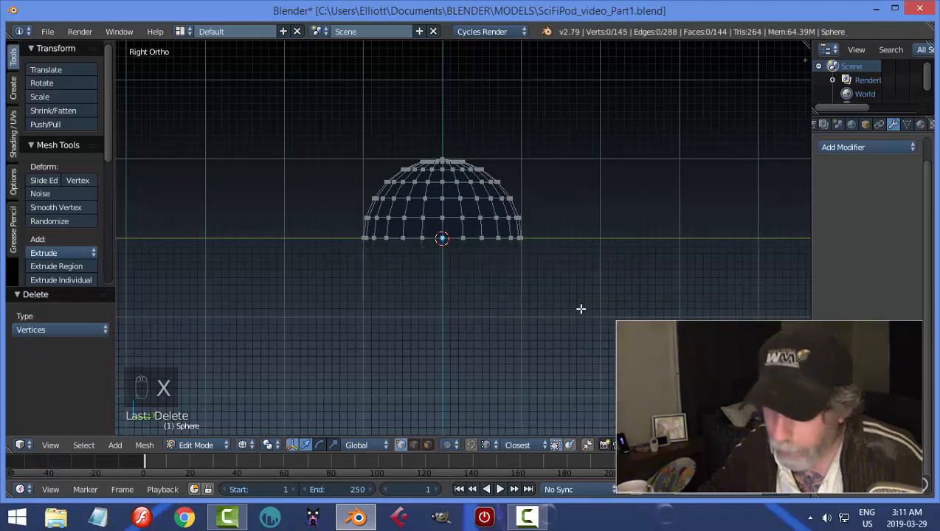
# Delete the dome's vertices on the positive Y side of its centre, keeping the centre column.
pyautogui.press('b')
pyautogui.moveTo(567, 306); pyautogui.dragTo(443, 121)
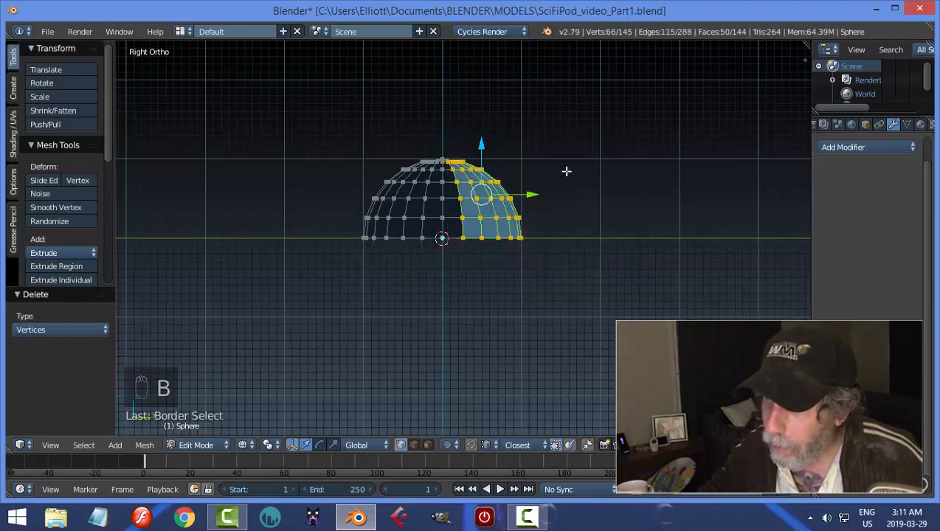
pyautogui.press('x')
pyautogui.click(565, 171)
pyautogui.moveTo(556, 172); pyautogui.dragTo(560, 232, button='middle')
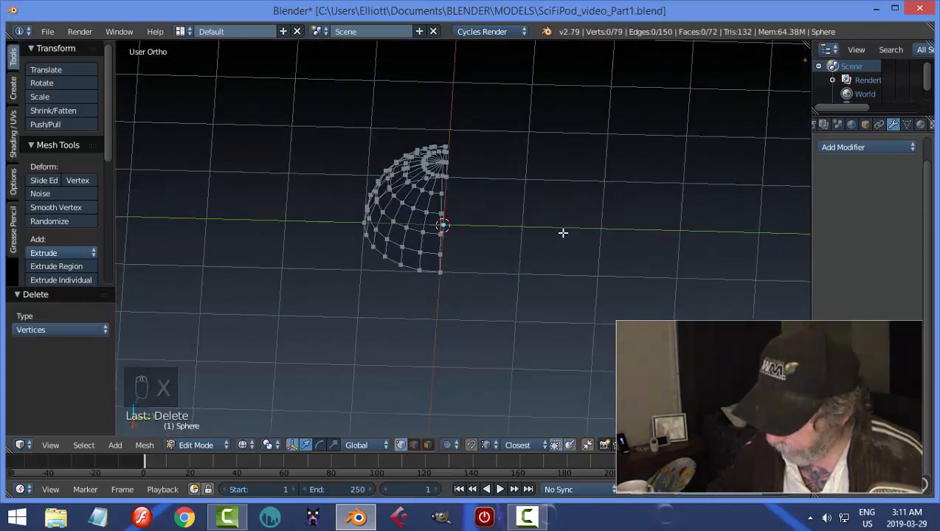
# Scale the whole remaining quarter sphere to 0.5 along Z and about 0.813 along Y.
pyautogui.press('KP_3')
pyautogui.scroll(1, 563, 232)
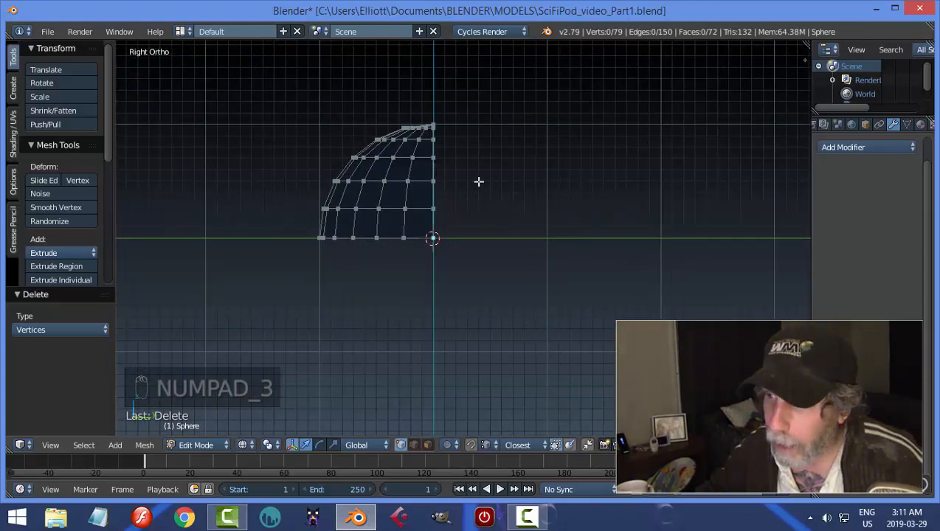
pyautogui.press('a')
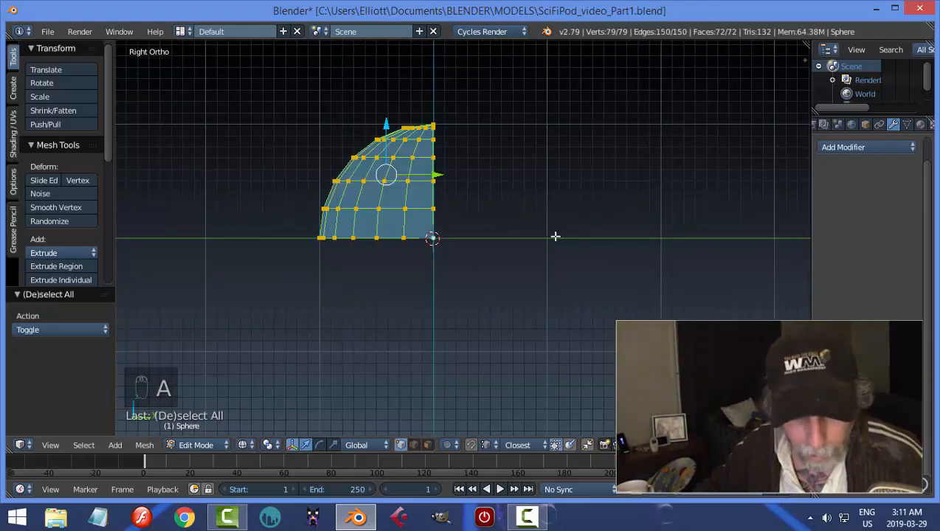
pyautogui.press('s')
pyautogui.press('z')
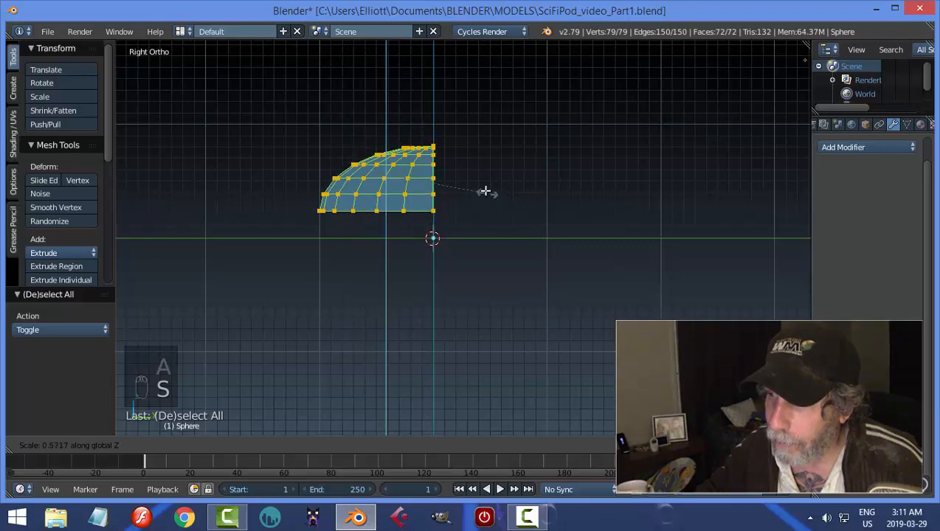
pyautogui.click(476, 185)
pyautogui.press('s')
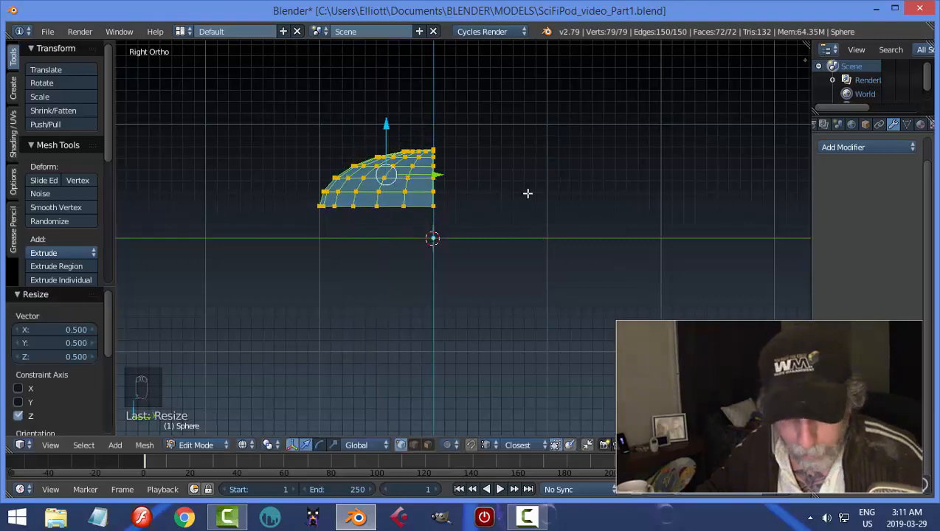
pyautogui.press('y')
pyautogui.click(500, 194)
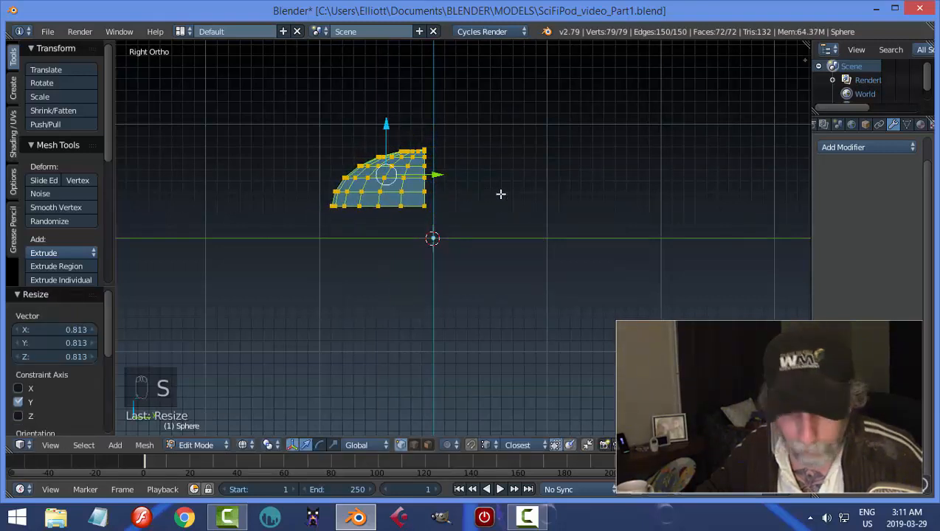
# Extrude the flat open edge loop of the quarter sphere about 0.316 along the positive Y axis.
pyautogui.press('a')
pyautogui.keyDown('alt'); pyautogui.rightClick(425, 177); pyautogui.keyUp('alt')
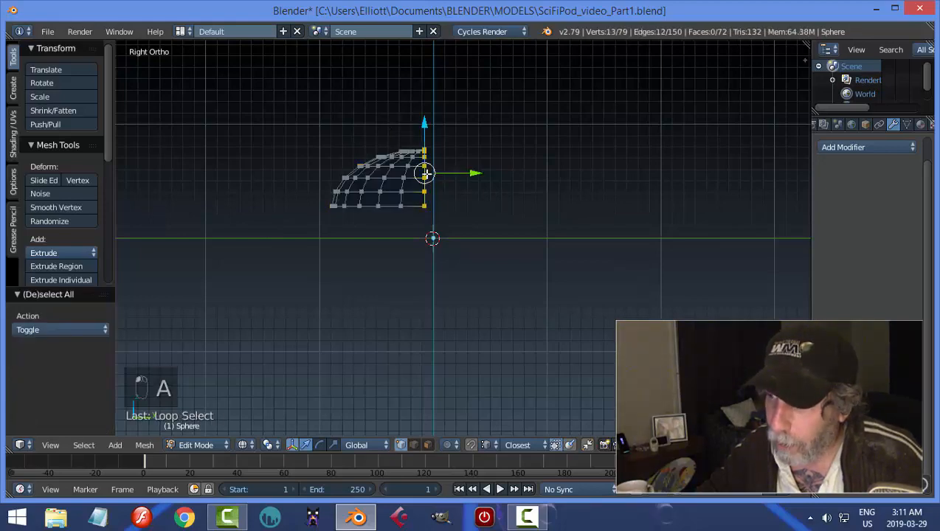
pyautogui.scroll(2, 508, 211)
pyautogui.scroll(1, 508, 211)
pyautogui.keyDown('shift'); pyautogui.moveTo(507, 211); pyautogui.dragTo(549, 272, button='middle'); pyautogui.keyUp('shift')
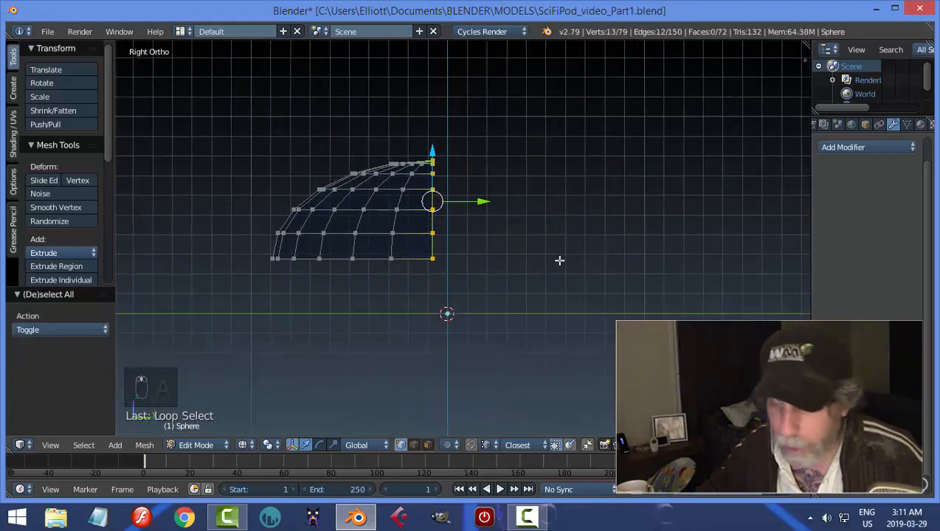
pyautogui.press('e')
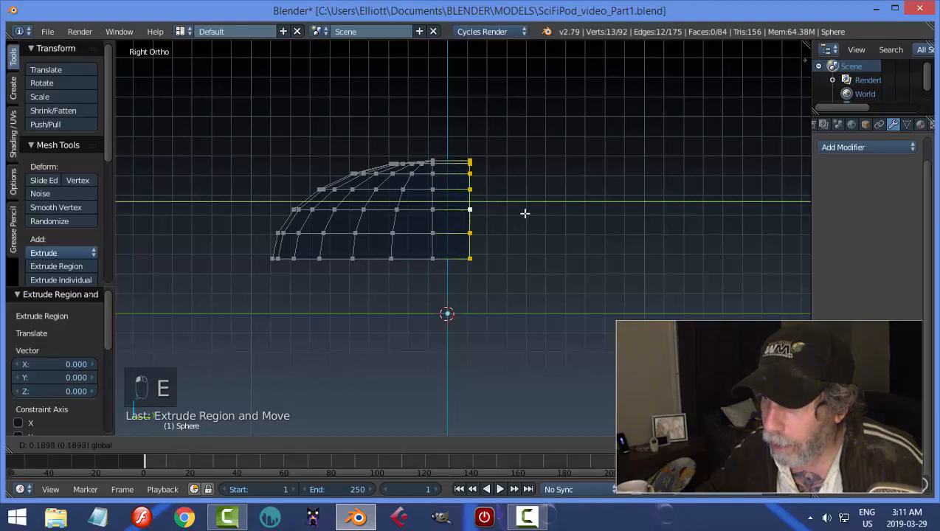
pyautogui.click(543, 218)
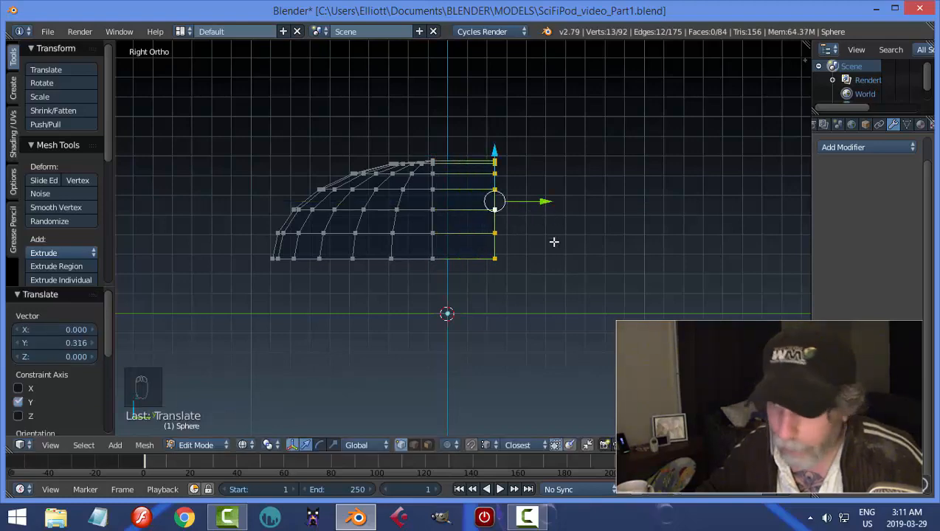
pyautogui.press('a')
# Duplicate the entire mesh and rotate the copy 180° about the Z axis.
pyautogui.scroll(-2, 554, 241)
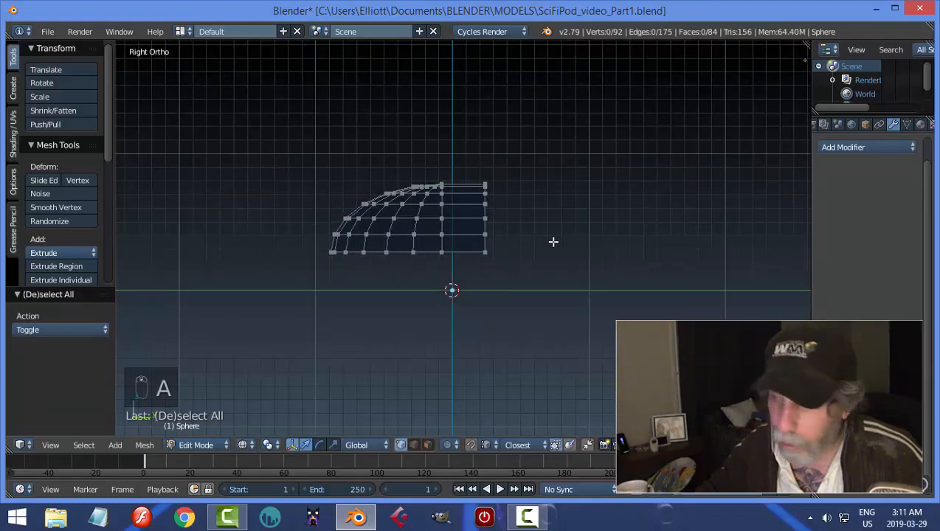
pyautogui.press('a')
pyautogui.scroll(-3, 554, 241)
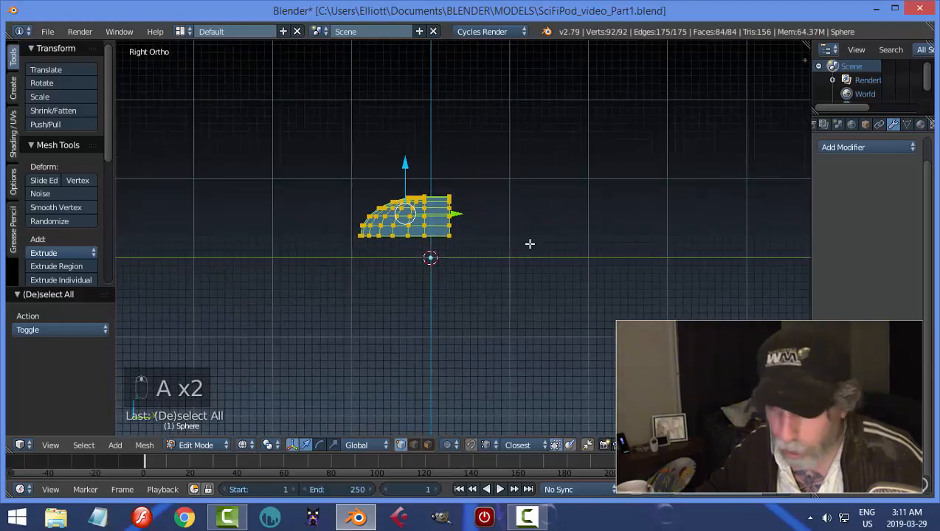
pyautogui.hotkey('shift', 'd')
pyautogui.press('r')
pyautogui.press('z')
pyautogui.press('1')
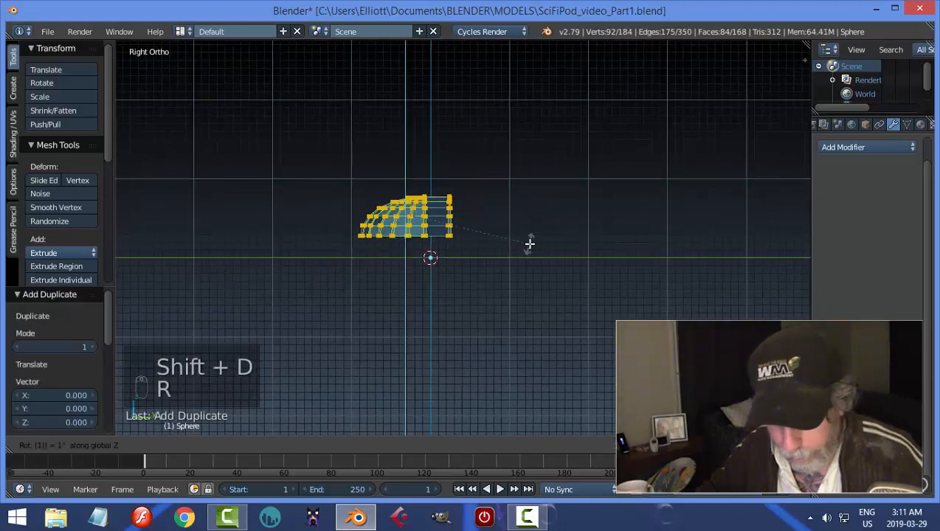
pyautogui.press('8')
pyautogui.press('0')
pyautogui.press('Return')
# Move the rotated copy about 2.31 units along the positive Y axis.
pyautogui.press('g')
pyautogui.press('y')
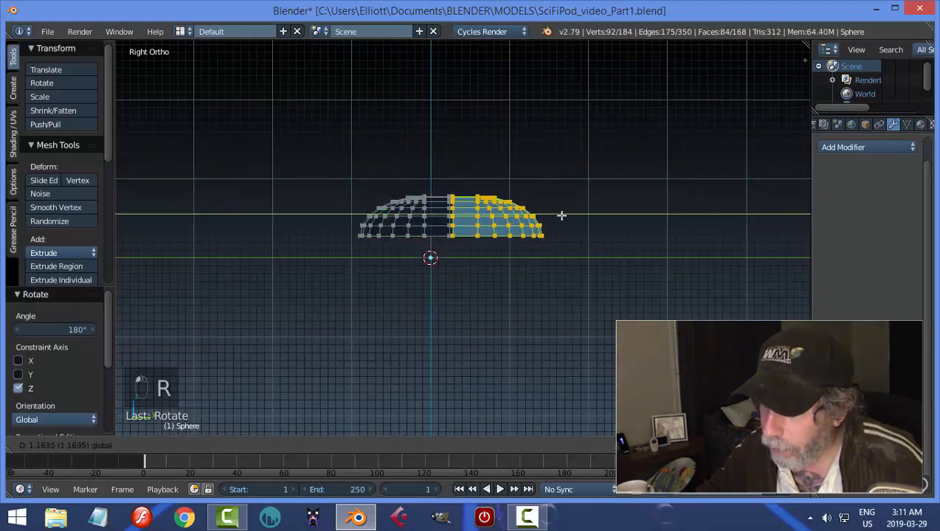
pyautogui.click(643, 223)
pyautogui.press('a')
# Bridge the two facing open edge loops of the halves with Bridge Edge Loops.
pyautogui.scroll(1, 487, 251)
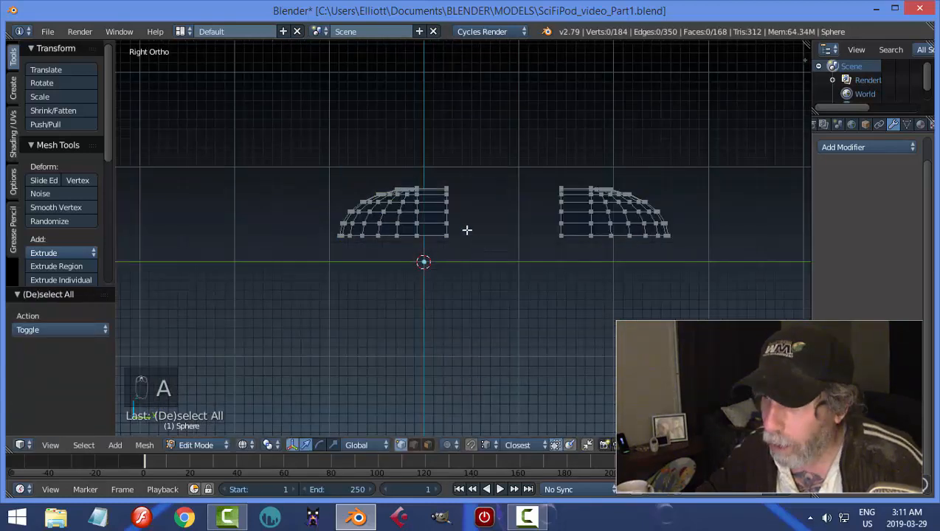
pyautogui.keyDown('alt'); pyautogui.rightClick(449, 207); pyautogui.keyUp('alt')
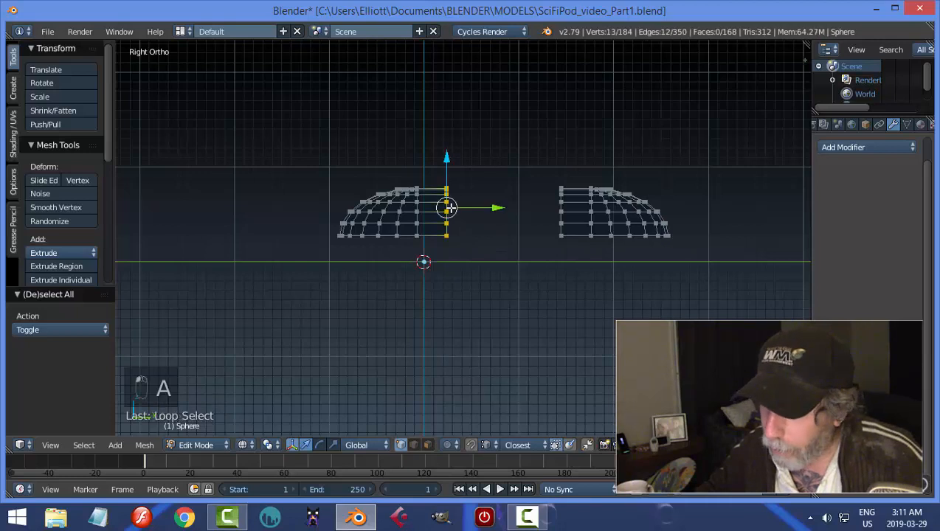
pyautogui.keyDown('alt'); pyautogui.keyDown('shift'); pyautogui.rightClick(562, 204); pyautogui.keyUp('shift'); pyautogui.keyUp('alt')
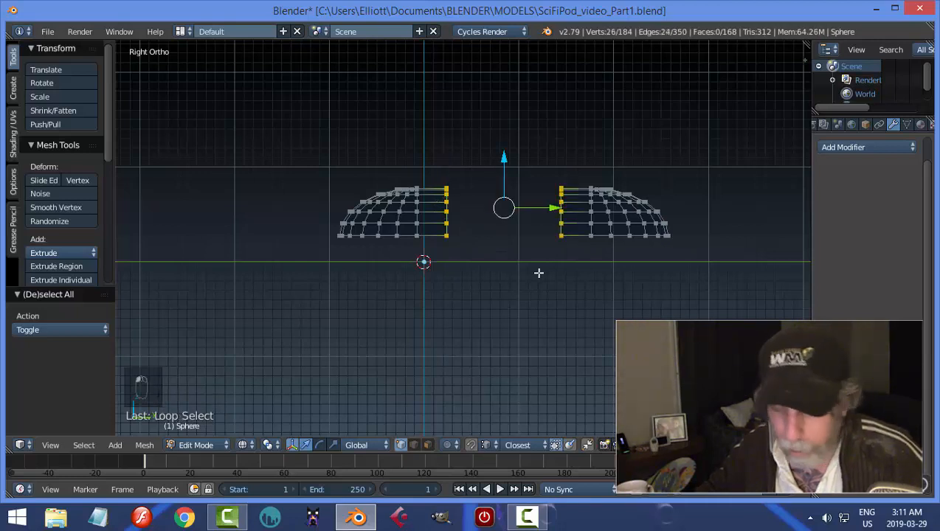
pyautogui.hotkey('ctrl', 'e')
pyautogui.click(506, 317)
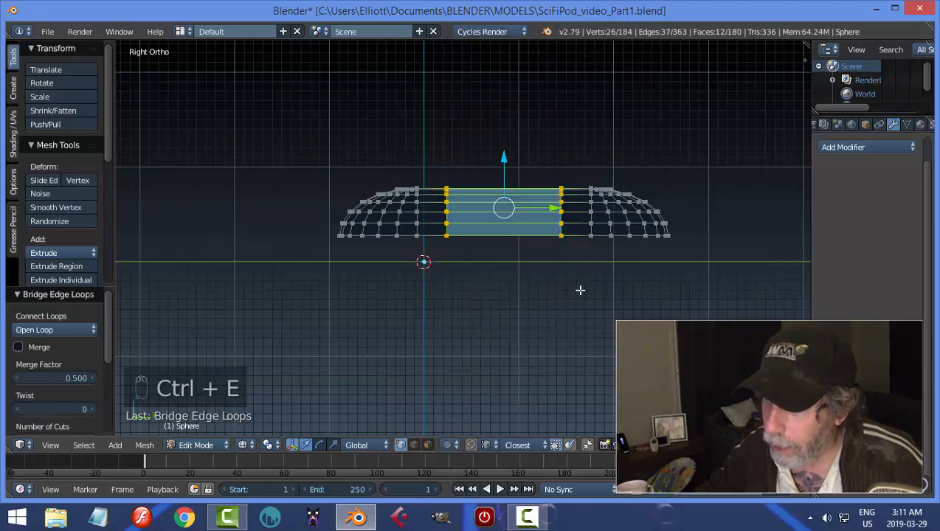
# Delete the vertices of the lowest horizontal edge loop around the dome's open rim.
pyautogui.press('a')
pyautogui.keyDown('alt'); pyautogui.rightClick(618, 236); pyautogui.keyUp('alt')
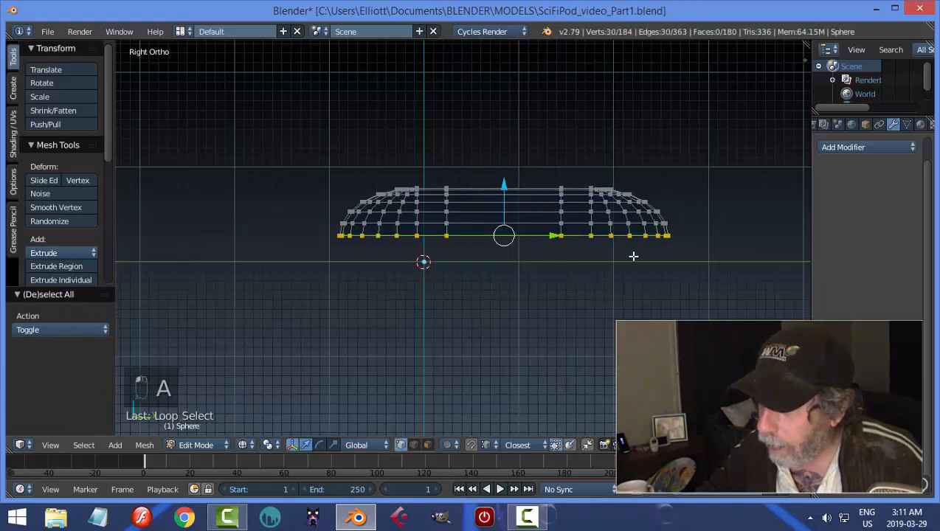
pyautogui.scroll(2, 631, 265)
pyautogui.keyDown('shift'); pyautogui.moveTo(629, 273); pyautogui.dragTo(546, 264, button='middle'); pyautogui.keyUp('shift')
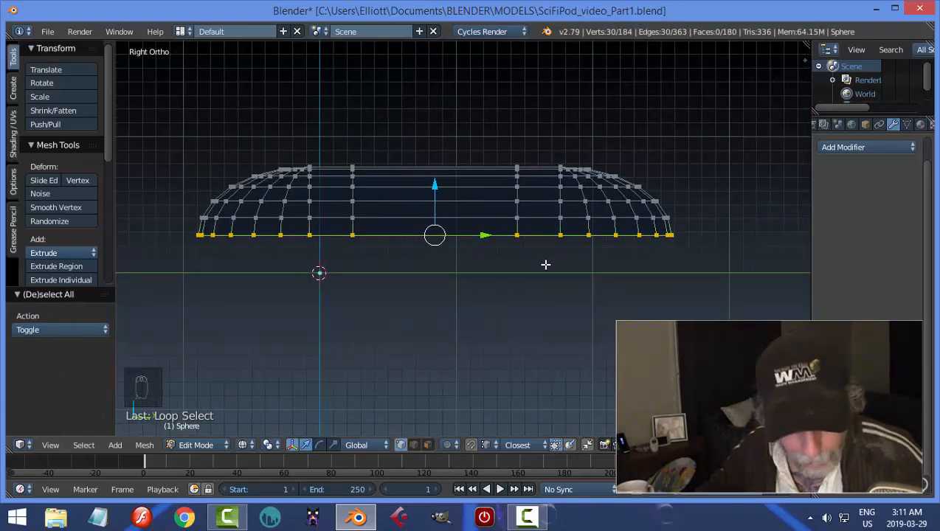
pyautogui.press('x')
pyautogui.click(544, 263)
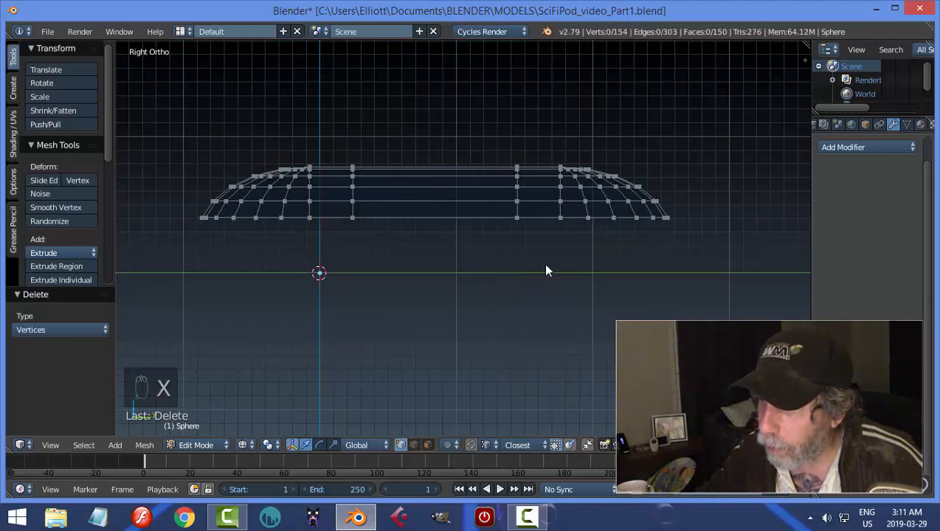
# Extrude the dome's new bottom edge loop straight down along the Z axis to form a short vertical rim.
pyautogui.keyDown('alt'); pyautogui.rightClick(542, 221); pyautogui.keyUp('alt')
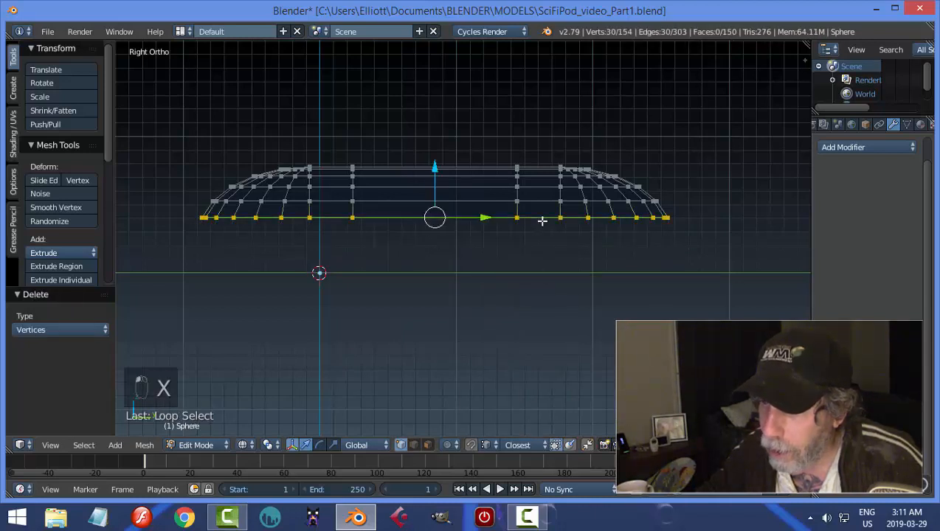
pyautogui.press('e')
pyautogui.rightClick(515, 288)
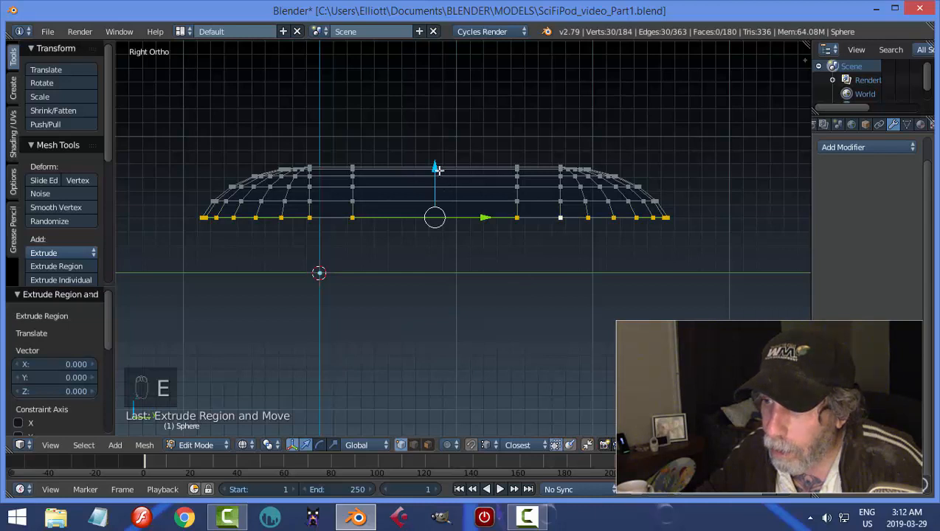
pyautogui.moveTo(438, 170); pyautogui.dragTo(438, 186)
pyautogui.press('a')
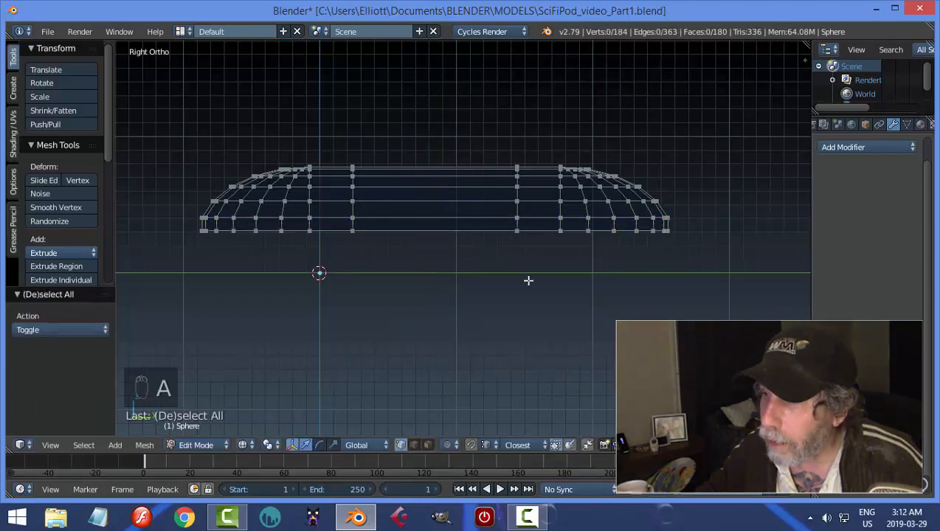
# Display the mesh as solid and scale the entire dome slightly narrower along the X axis.
pyautogui.press('z')
pyautogui.click(512, 361)
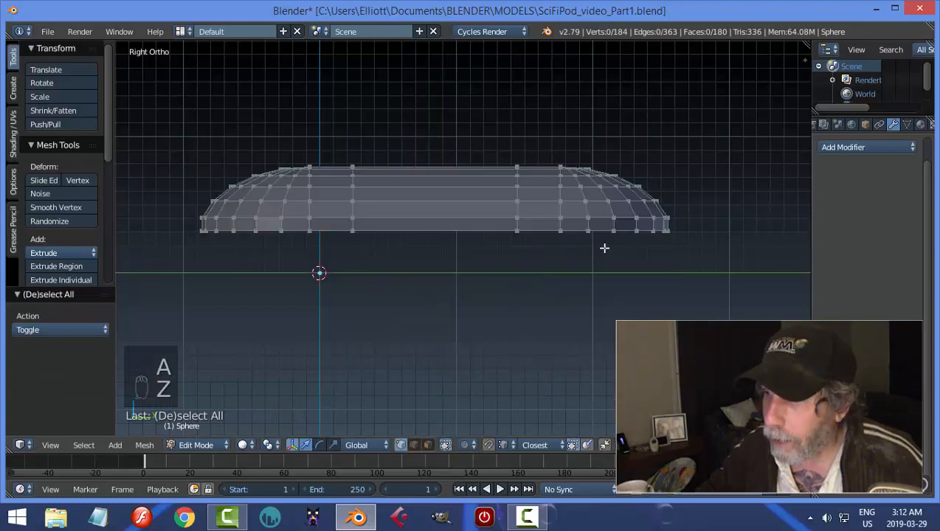
pyautogui.moveTo(604, 248)
pyautogui.mouseDown(button='middle')
pyautogui.moveTo(486, 360)
pyautogui.moveTo(530, 300)
pyautogui.moveTo(576, 316)
pyautogui.mouseUp(button='middle')
pyautogui.press('a')
pyautogui.press('s')
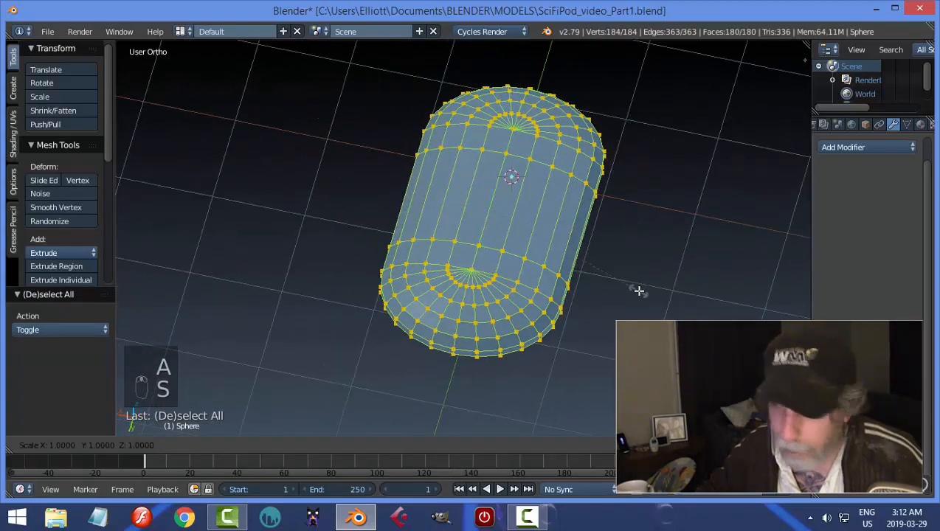
pyautogui.press('x')
pyautogui.click(615, 275)
pyautogui.press('a')
pyautogui.moveTo(611, 279); pyautogui.dragTo(690, 209, button='middle')
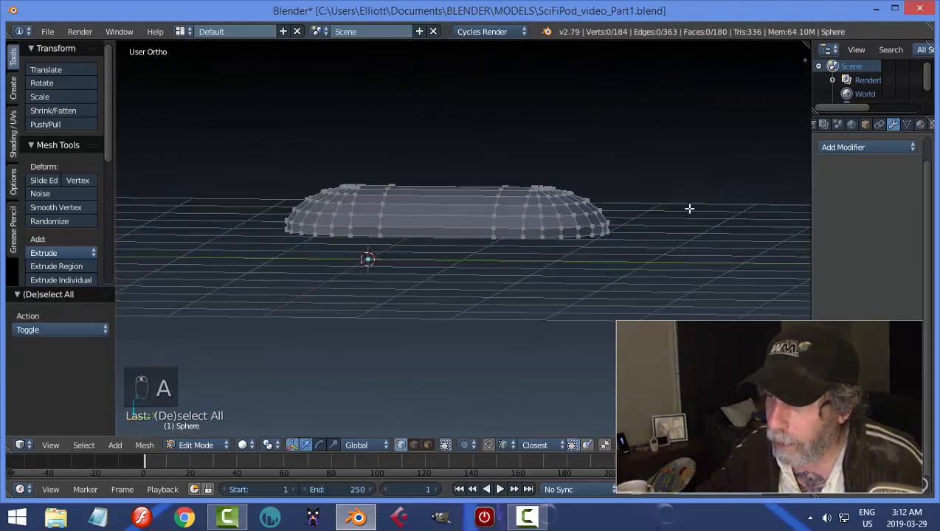
# Duplicate the dome's bottom edge loop in place, separate the copy into its own object and return to Object Mode.
pyautogui.keyDown('alt'); pyautogui.rightClick(470, 239); pyautogui.keyUp('alt')
pyautogui.moveTo(480, 288); pyautogui.dragTo(520, 279, button='middle')
pyautogui.hotkey('shift', 'd')
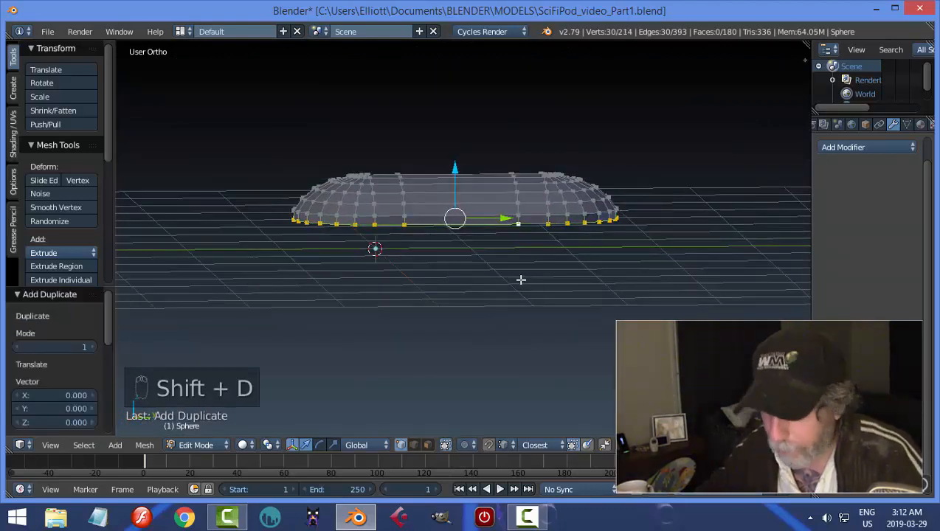
pyautogui.press('p')
pyautogui.click(520, 280)
pyautogui.press('Tab')
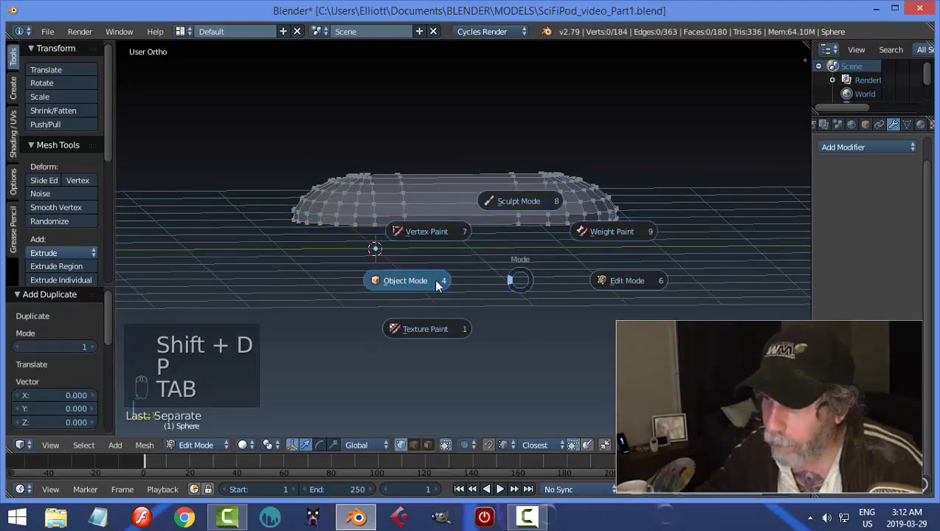
pyautogui.click(437, 285)
# Set the separated loop's origin to its geometry and move the loop about 0.171 down along the Z axis.
pyautogui.rightClick(461, 230)
pyautogui.moveTo(480, 233); pyautogui.dragTo(431, 269, button='middle')
pyautogui.click(61, 217)
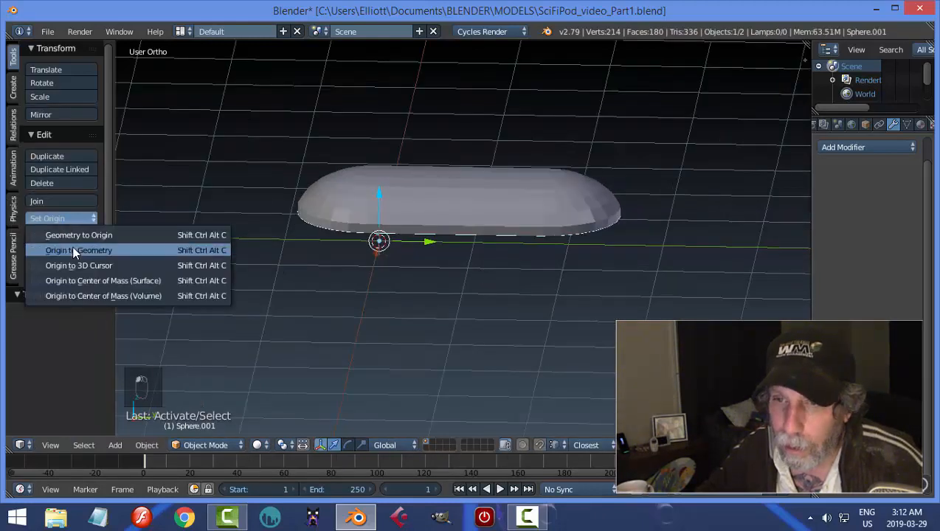
pyautogui.click(72, 249)
pyautogui.moveTo(377, 248); pyautogui.dragTo(454, 183, button='middle')
pyautogui.moveTo(452, 170); pyautogui.dragTo(566, 261)
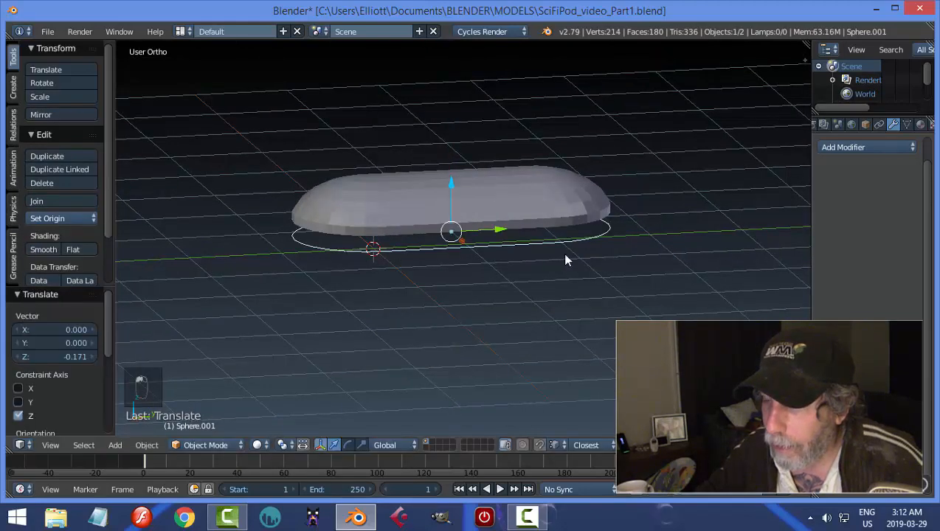
# Extrude the whole separated loop about 0.492 down along the Z axis to form the base wall.
pyautogui.moveTo(567, 261); pyautogui.dragTo(591, 283, button='middle')
pyautogui.press('Tab')
pyautogui.click(635, 273)
pyautogui.press('a')
pyautogui.press('a')
pyautogui.press('e')
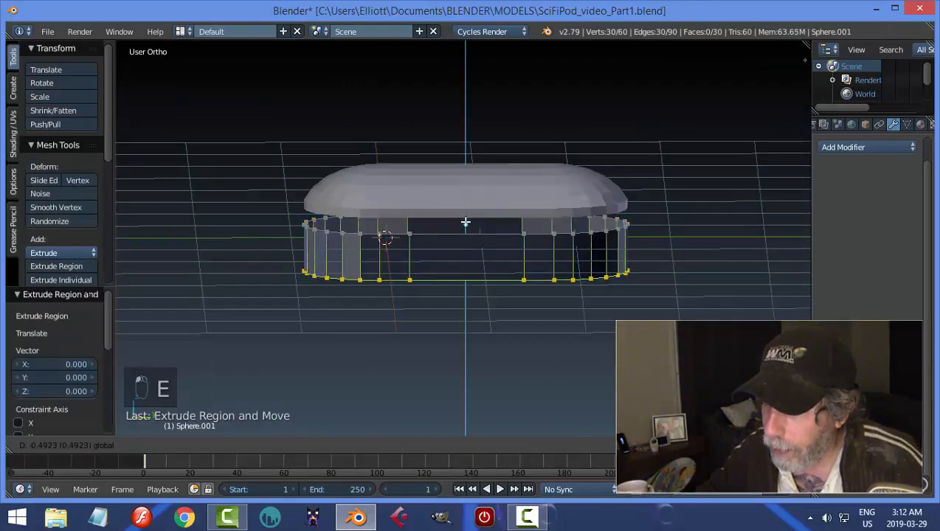
pyautogui.click(513, 262)
pyautogui.moveTo(512, 262); pyautogui.dragTo(516, 265, button='middle')
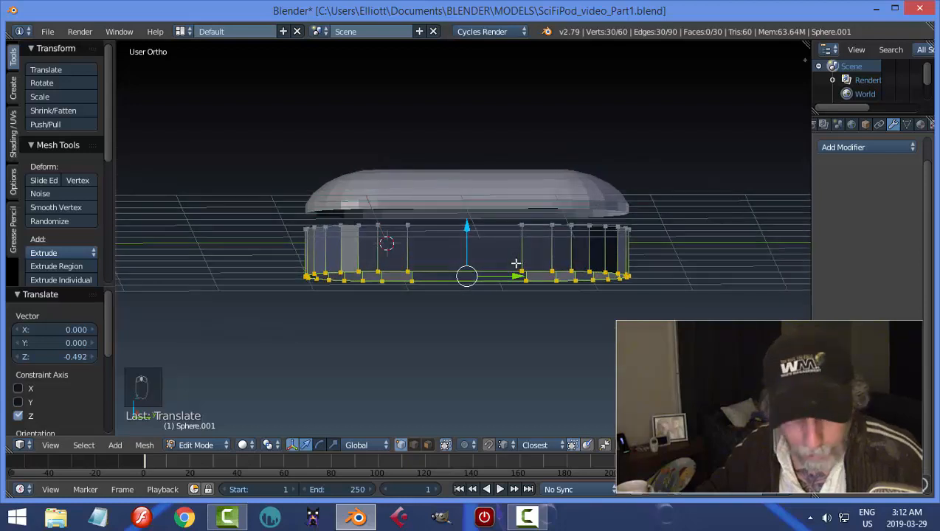
# Make the normals of the entire base wall consistent.
pyautogui.press('a')
pyautogui.press('a')
pyautogui.press('a')
pyautogui.hotkey('ctrl', 'n')
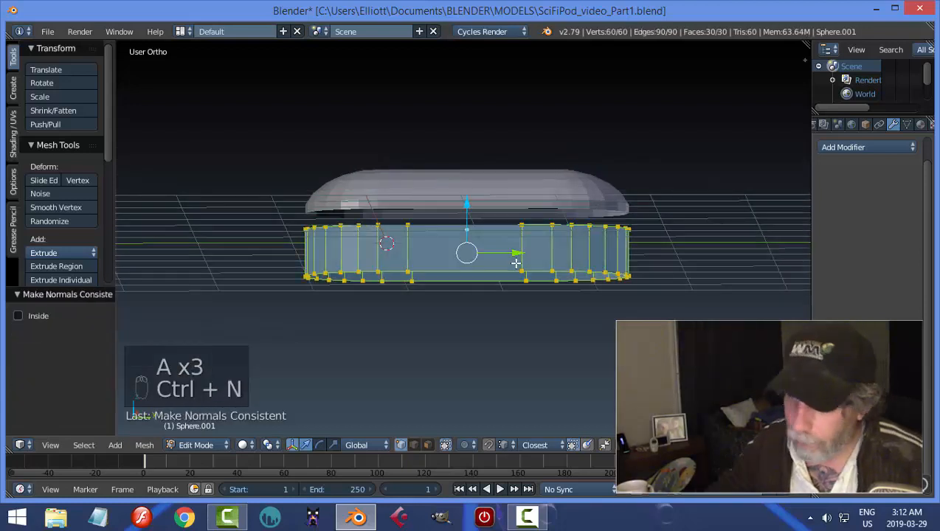
pyautogui.press('a')
# Extrude the base wall's bottom edge loop inward at 0.905 scale and scale it to 0.885 along the X axis.
pyautogui.keyDown('alt'); pyautogui.rightClick(516, 270); pyautogui.keyUp('alt')
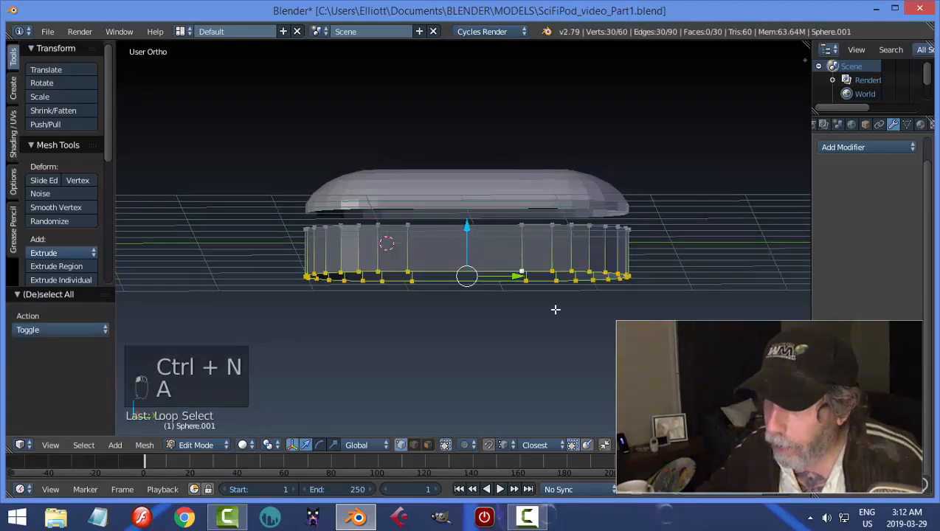
pyautogui.moveTo(556, 310); pyautogui.dragTo(549, 241, button='middle')
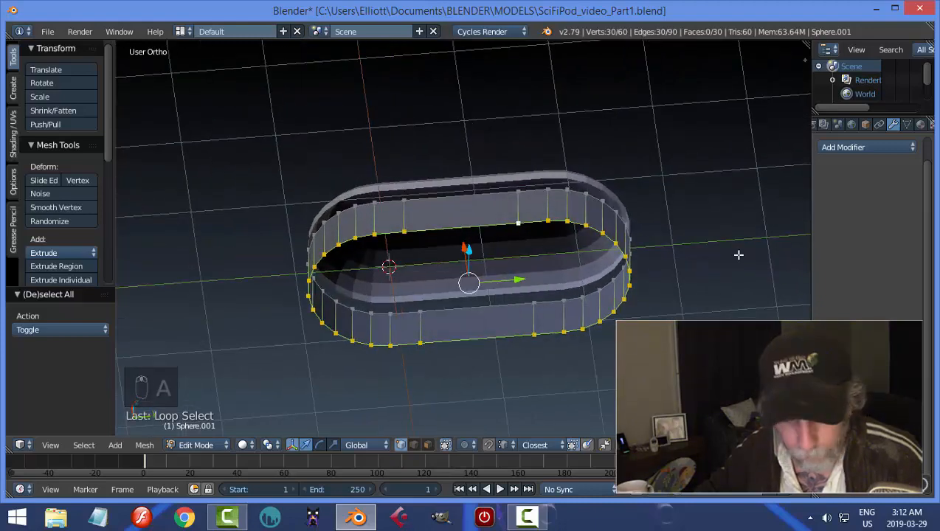
pyautogui.press('e')
pyautogui.press('s')
pyautogui.click(714, 265)
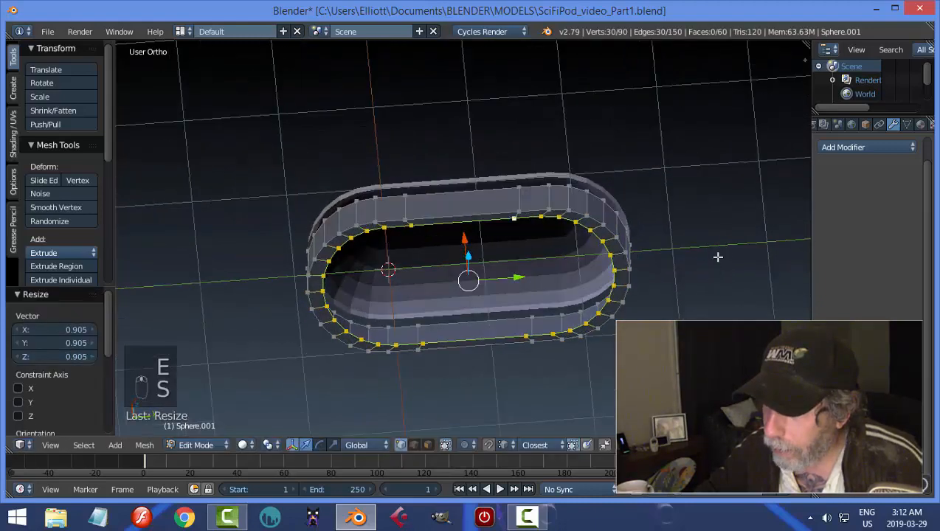
pyautogui.press('s')
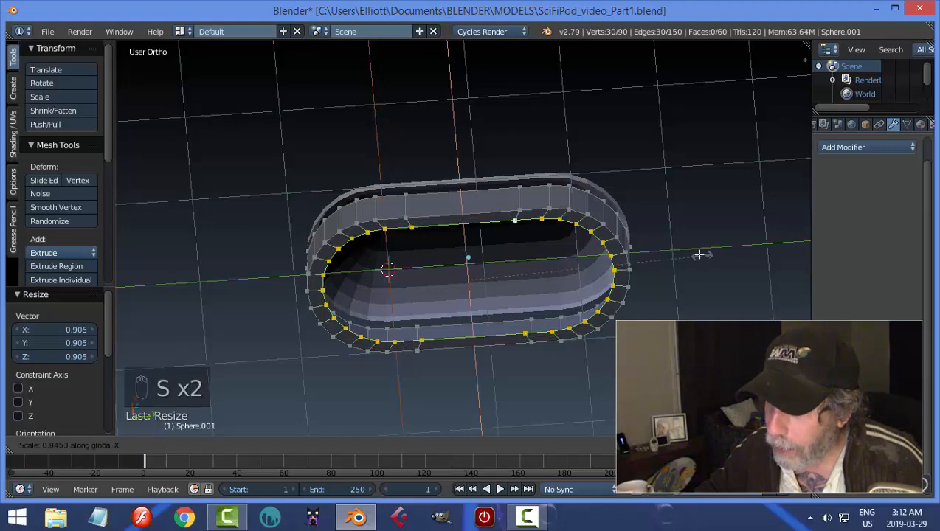
pyautogui.click(683, 251)
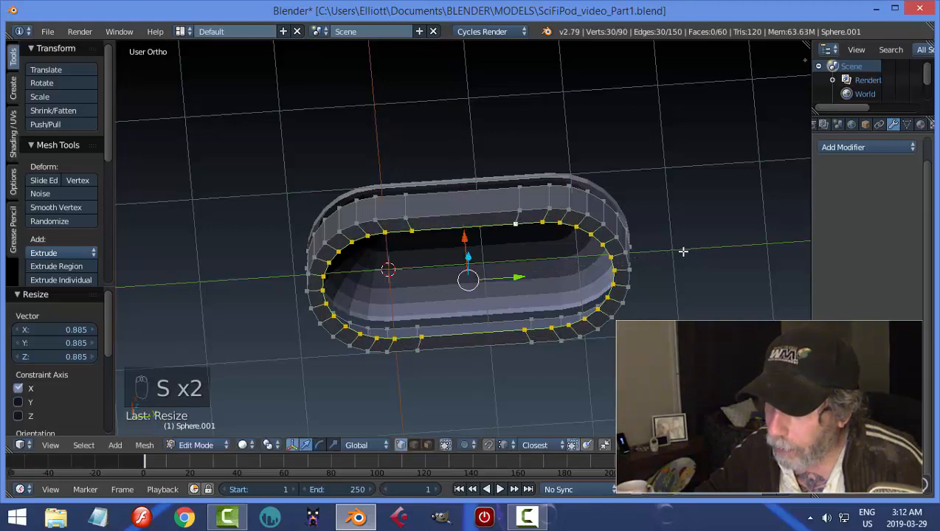
# Close the bottom opening of the base with Grid Fill using a span of 2, and return to Object Mode.
pyautogui.click(144, 445)
pyautogui.moveTo(210, 238)
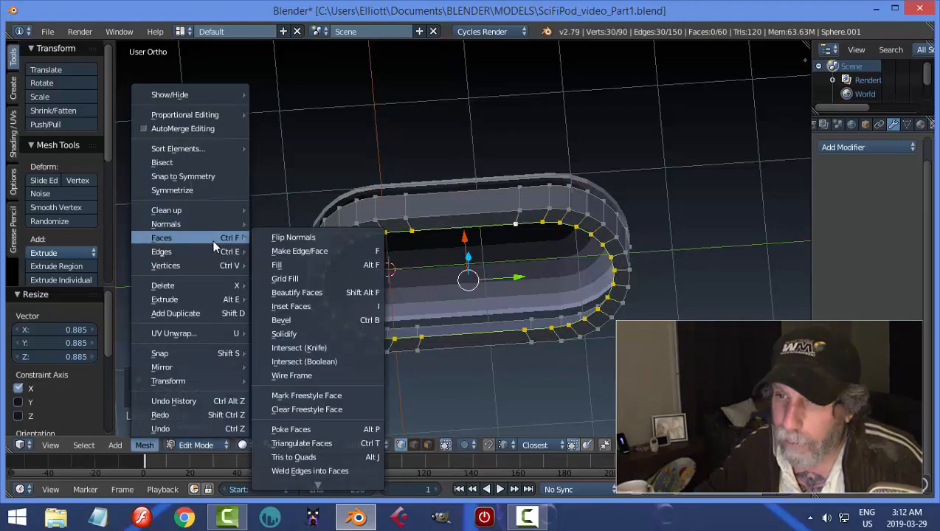
pyautogui.click(289, 277)
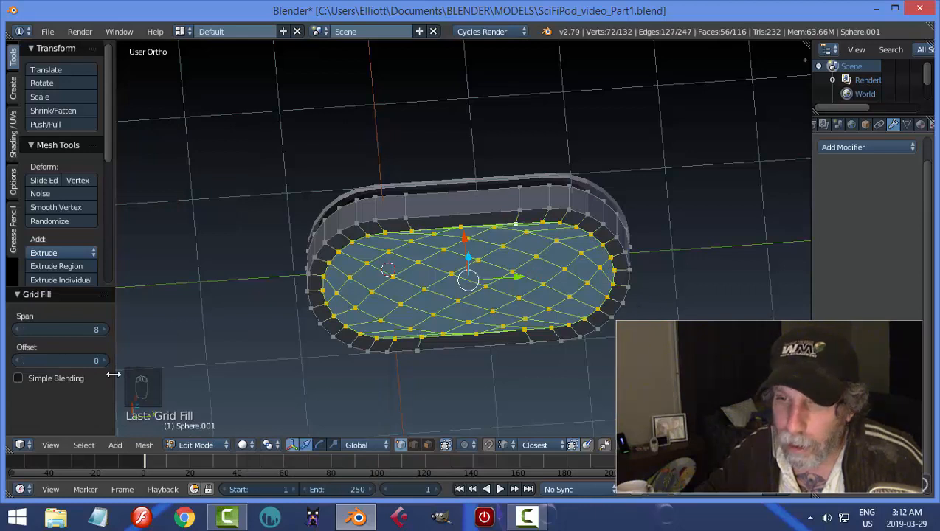
pyautogui.click(16, 329)
pyautogui.click(16, 329)
pyautogui.click(17, 329)
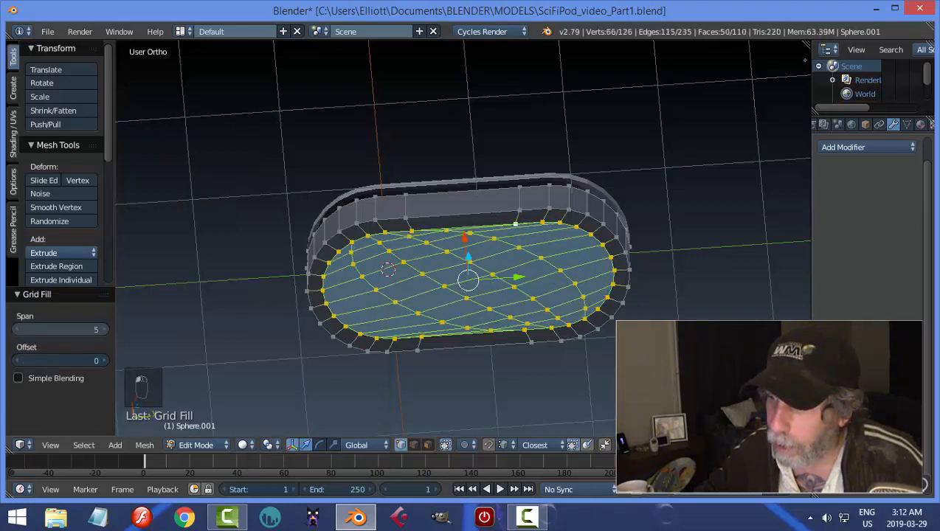
pyautogui.click(16, 329)
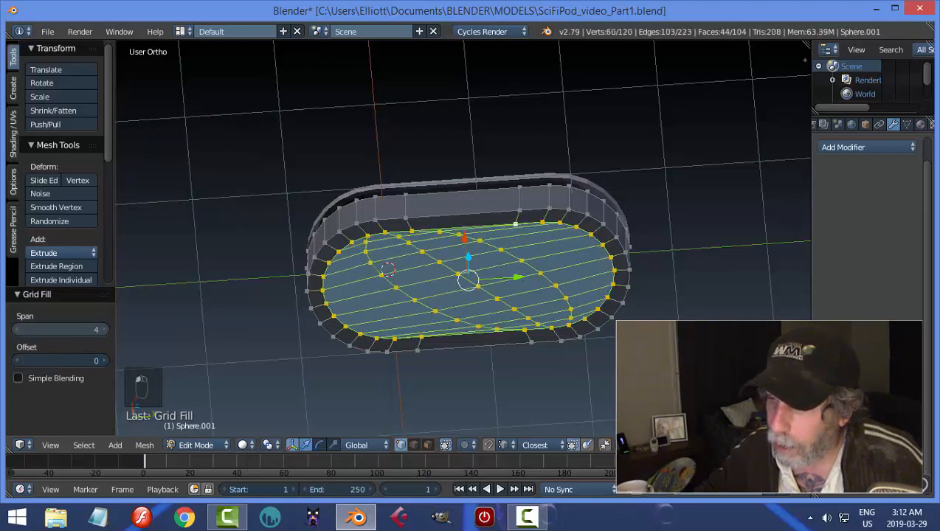
pyautogui.click(17, 329)
pyautogui.click(16, 329)
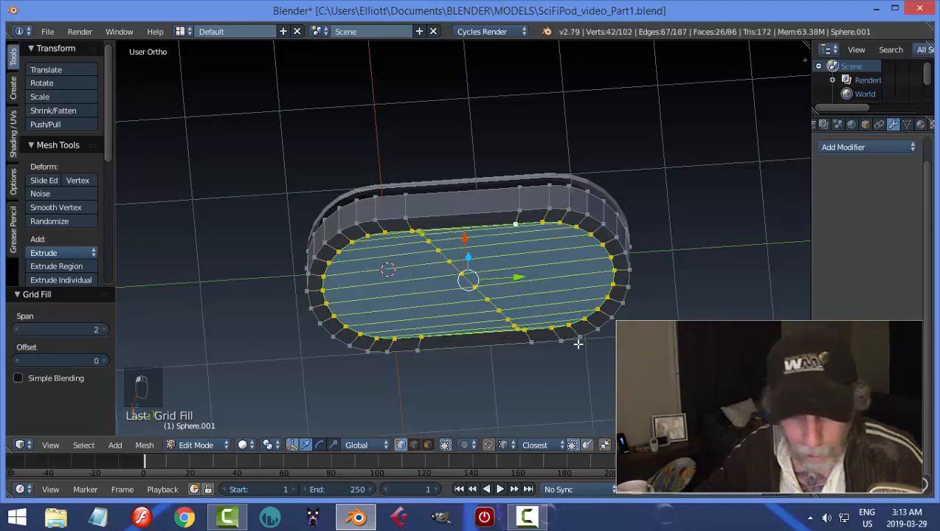
pyautogui.press('a')
pyautogui.moveTo(636, 301); pyautogui.dragTo(632, 266, button='middle')
pyautogui.press('a')
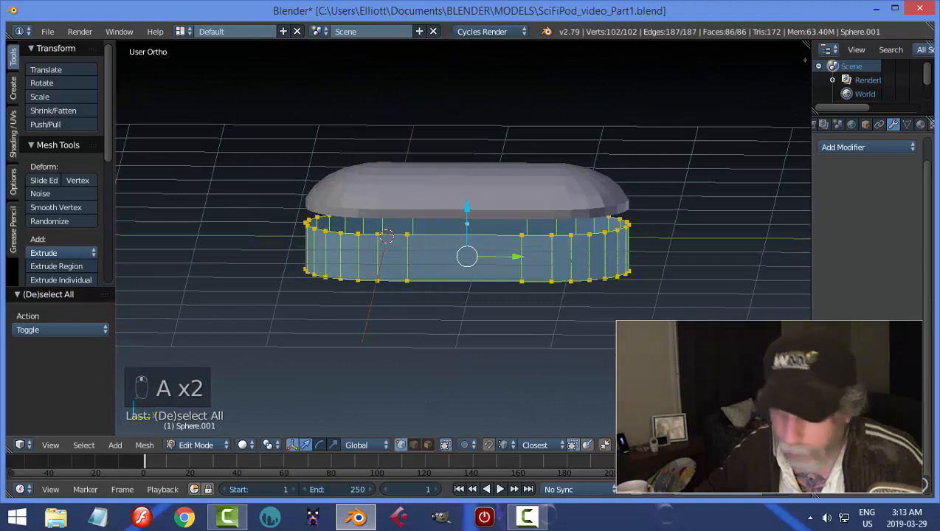
pyautogui.press('a')
pyautogui.press('Tab')
pyautogui.moveTo(621, 304); pyautogui.dragTo(624, 315, button='middle')
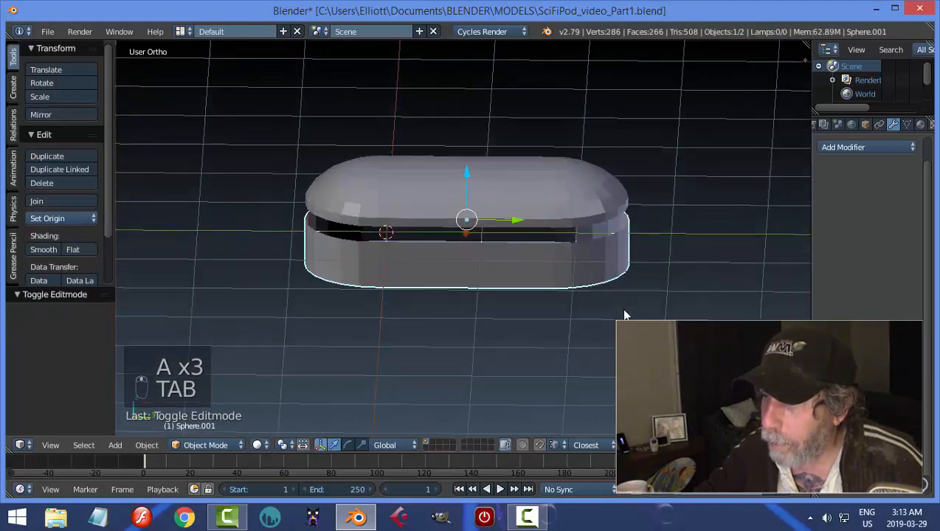
# Add a Subdivision Surface modifier with view level 2 to the dome and shade it smooth.
pyautogui.rightClick(582, 219)
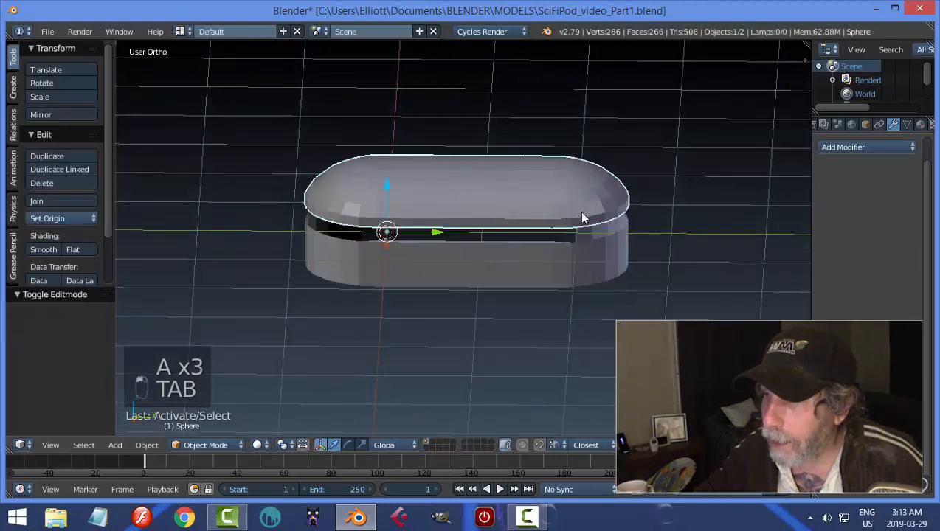
pyautogui.click(825, 146)
pyautogui.click(650, 376)
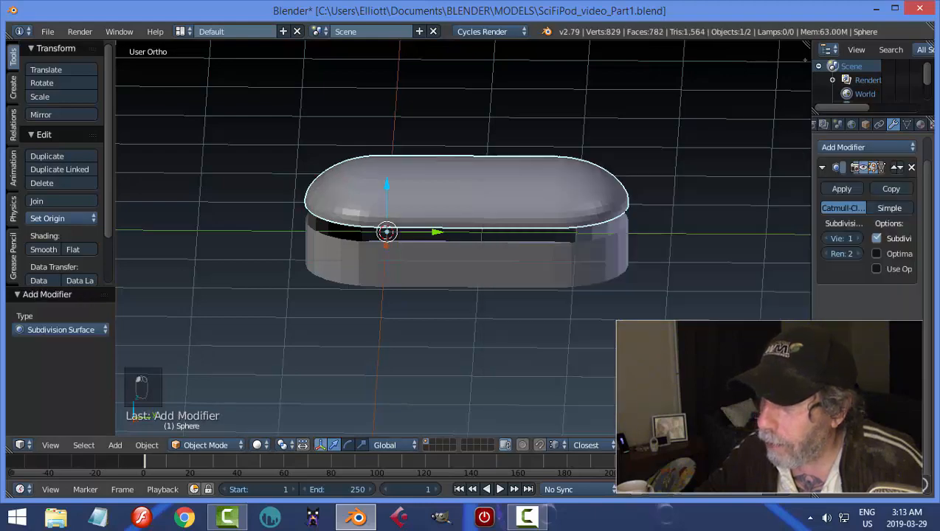
pyautogui.click(856, 239)
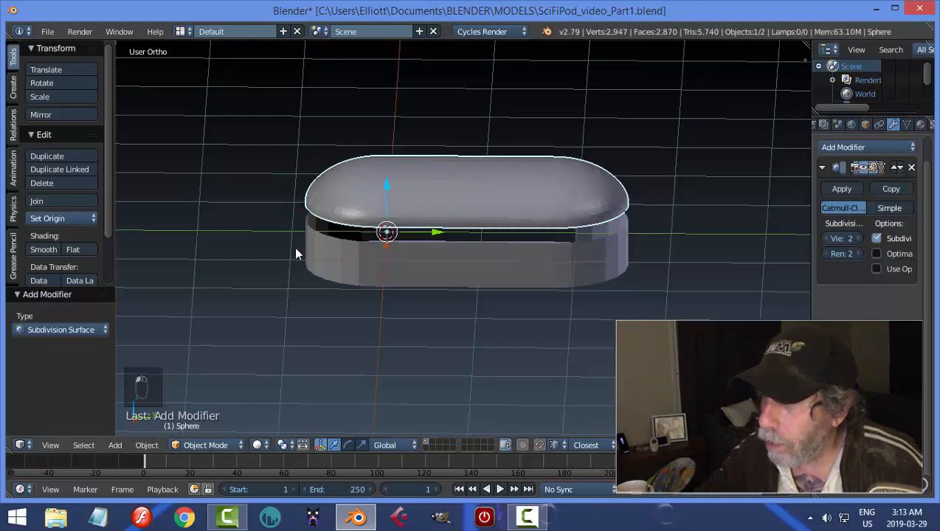
pyautogui.click(41, 250)
# Slide the dome's crosswise edge loop nearest the 3D cursor outward, close to the neighbouring rounded end.
pyautogui.moveTo(476, 184); pyautogui.dragTo(493, 209, button='middle')
pyautogui.press('Tab')
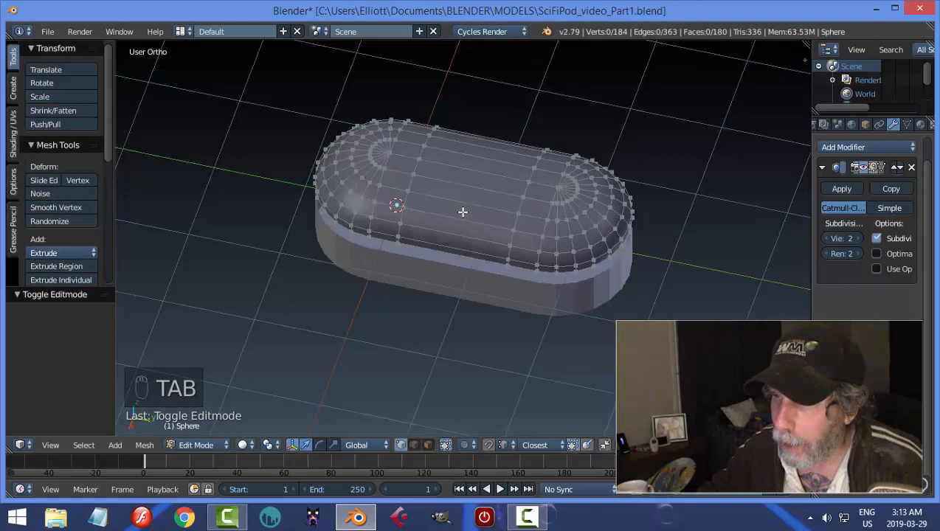
pyautogui.moveTo(462, 210); pyautogui.dragTo(427, 232, button='middle')
pyautogui.keyDown('alt'); pyautogui.rightClick(410, 183); pyautogui.keyUp('alt')
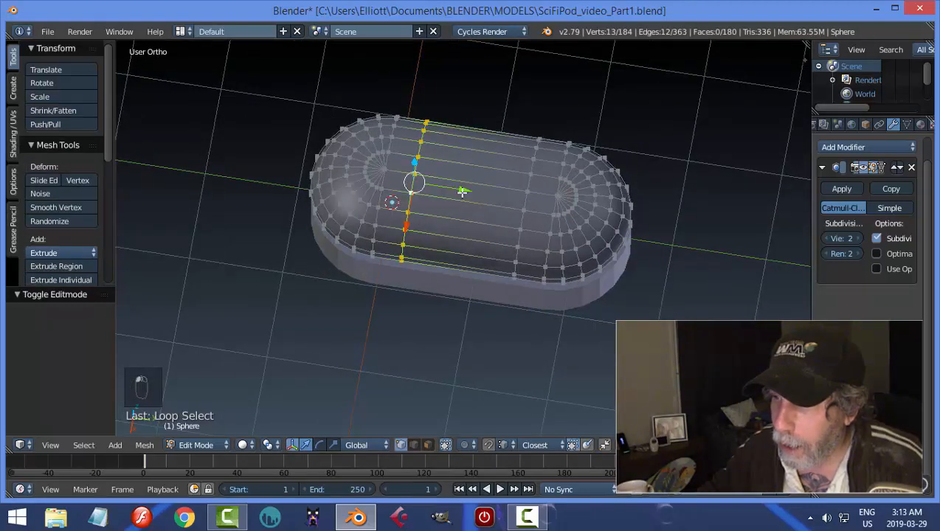
pyautogui.press('g')
pyautogui.click(443, 189)
pyautogui.press('a')
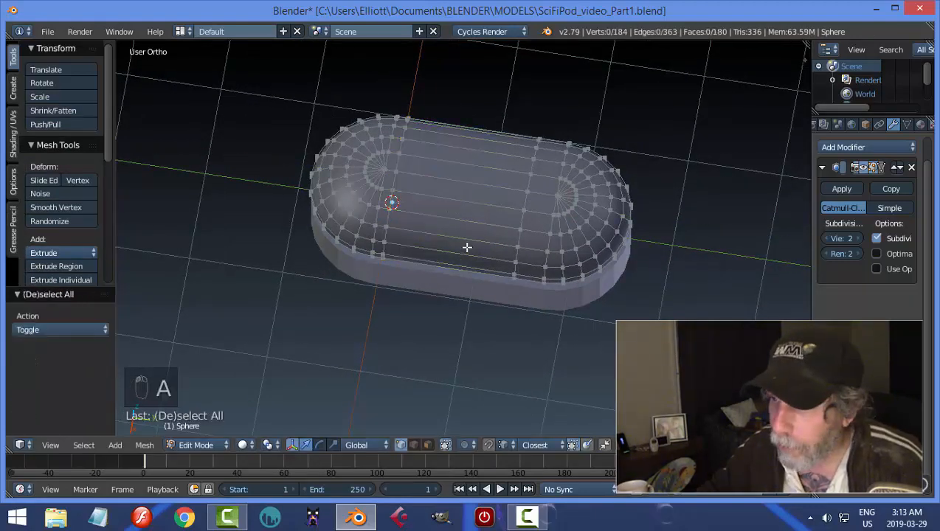
# Add one crosswise edge loop across the dome's straight middle section, with an edge slide of about 0.11.
pyautogui.hotkey('ctrl', 'r')
pyautogui.click(468, 251)
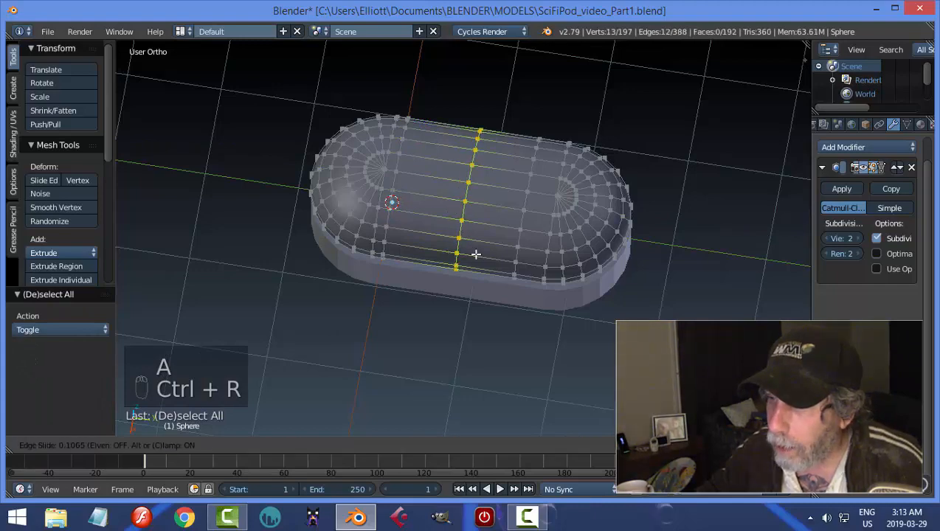
pyautogui.click(476, 254)
# Delete the row of four faces on top of the dome between the middle edge loop and the loop nearest the 3D cursor.
pyautogui.press('KP_7')
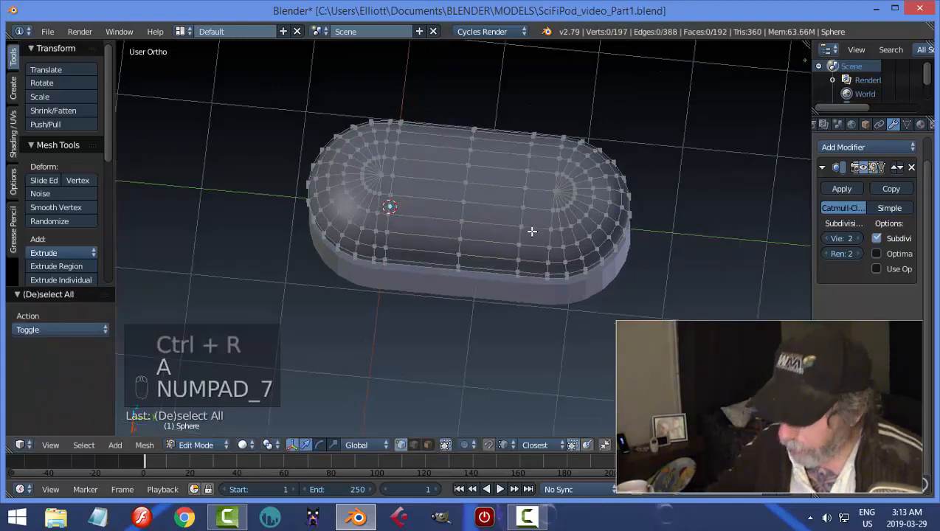
pyautogui.hotkey('ctrl', 'Tab')
pyautogui.click(511, 259)
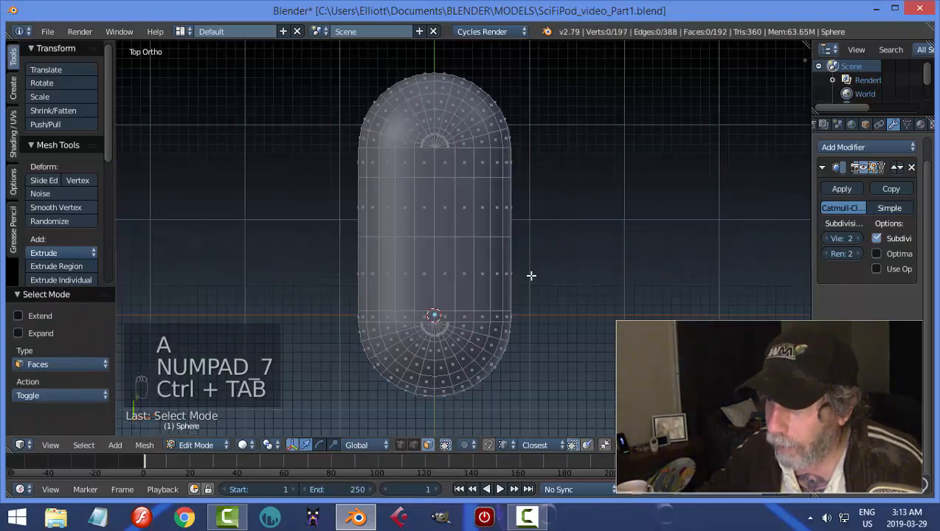
pyautogui.scroll(1, 533, 273)
pyautogui.keyDown('shift'); pyautogui.moveTo(541, 249); pyautogui.dragTo(555, 196, button='middle'); pyautogui.keyUp('shift')
pyautogui.press('c')
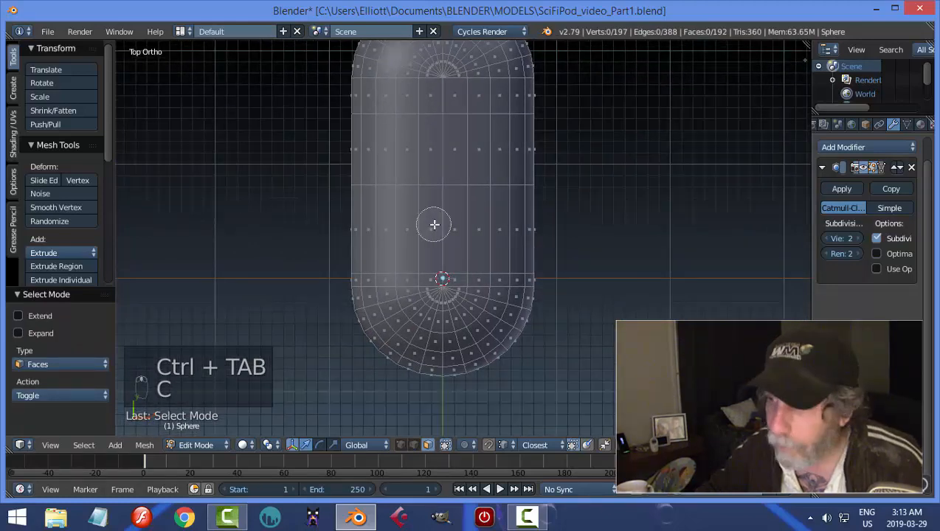
pyautogui.moveTo(423, 222); pyautogui.dragTo(455, 223)
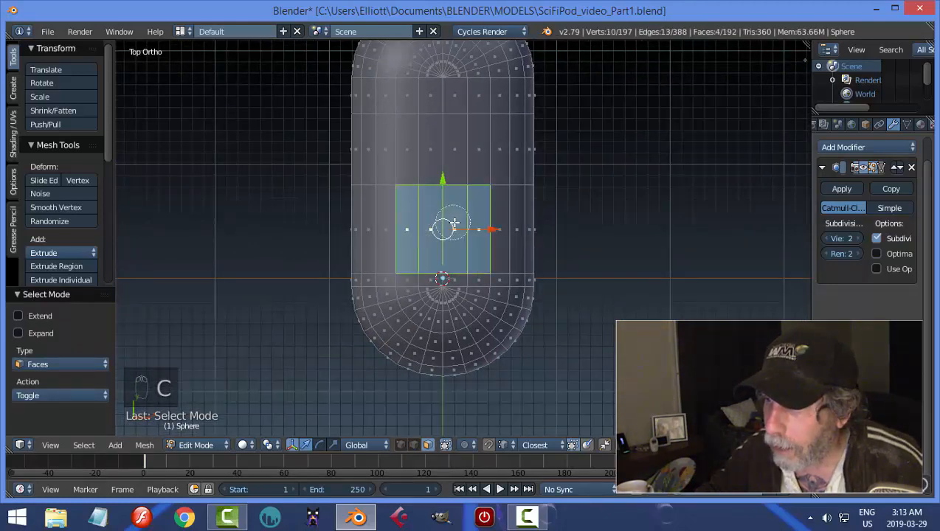
pyautogui.rightClick(504, 230)
pyautogui.moveTo(620, 248); pyautogui.dragTo(411, 169, button='middle')
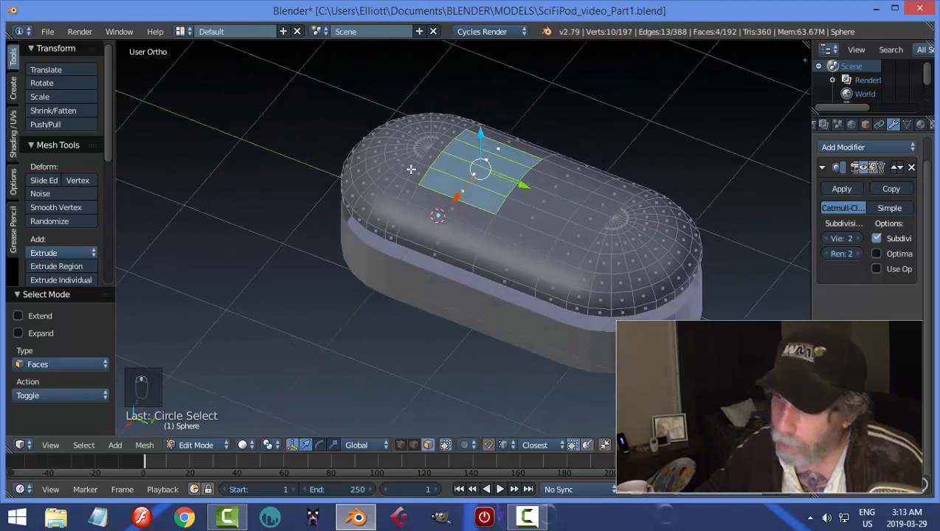
pyautogui.press('x')
pyautogui.click(396, 199)
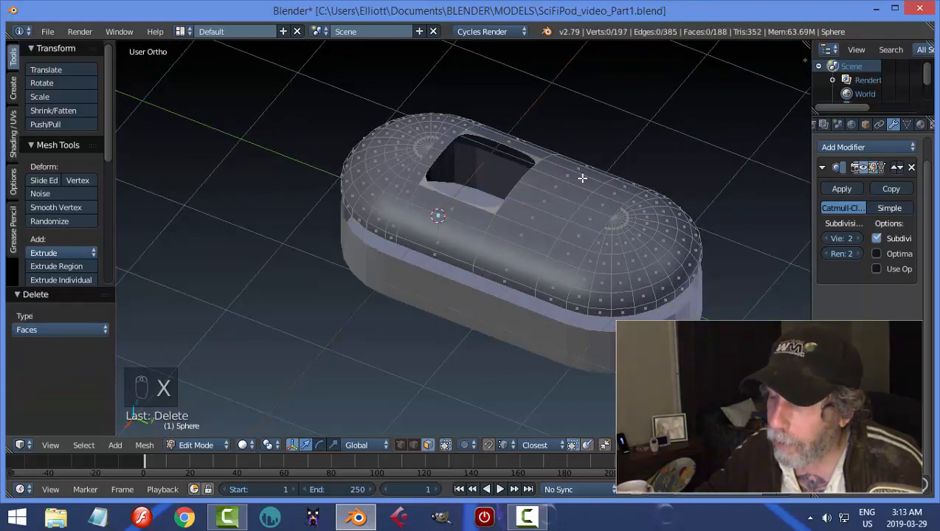
# Cut two crosswise edge loops into the near side of the dome beside the opening and scale them by about 2.856 along Y.
pyautogui.moveTo(580, 179); pyautogui.dragTo(466, 236, button='middle')
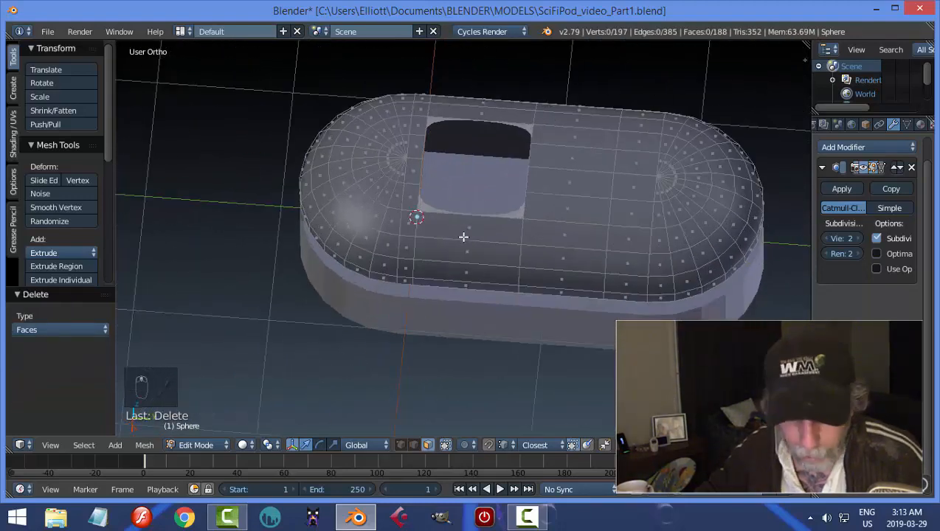
pyautogui.hotkey('ctrl', 'r')
pyautogui.scroll(1, 464, 237)
pyautogui.click(464, 236)
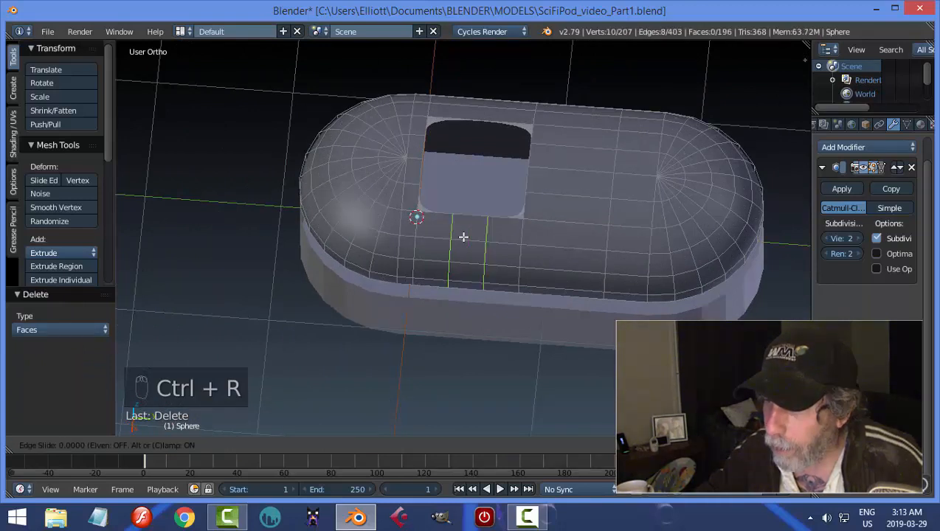
pyautogui.rightClick(463, 236)
pyautogui.press('s')
pyautogui.press('y')
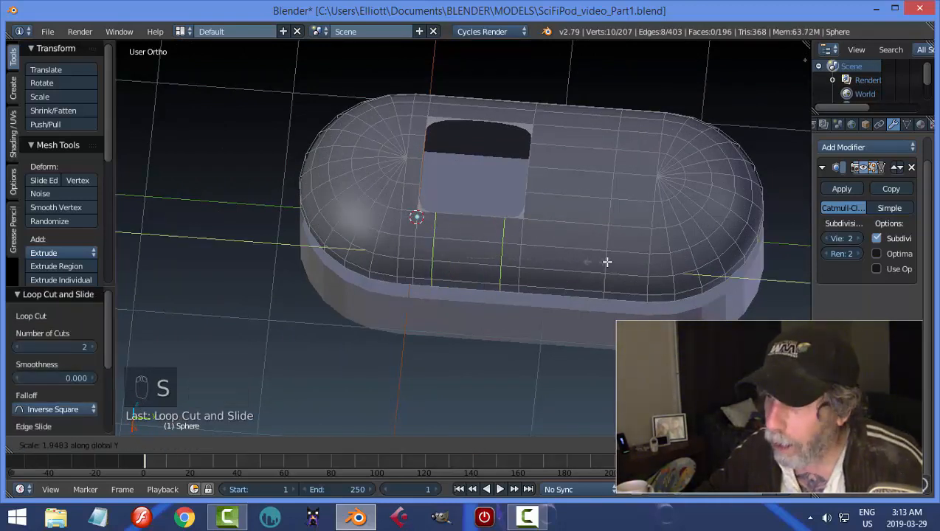
pyautogui.click(655, 265)
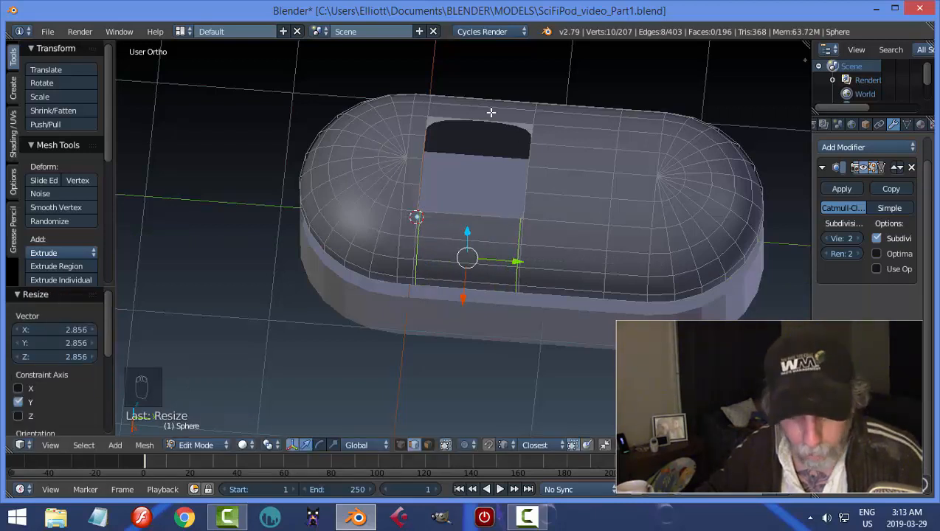
# Cut two crosswise edge loops into the dome's far side beside the opening and scale them by about 2.793 along Y.
pyautogui.press('a')
pyautogui.hotkey('ctrl', 'r')
pyautogui.click(491, 112)
pyautogui.rightClick(491, 112)
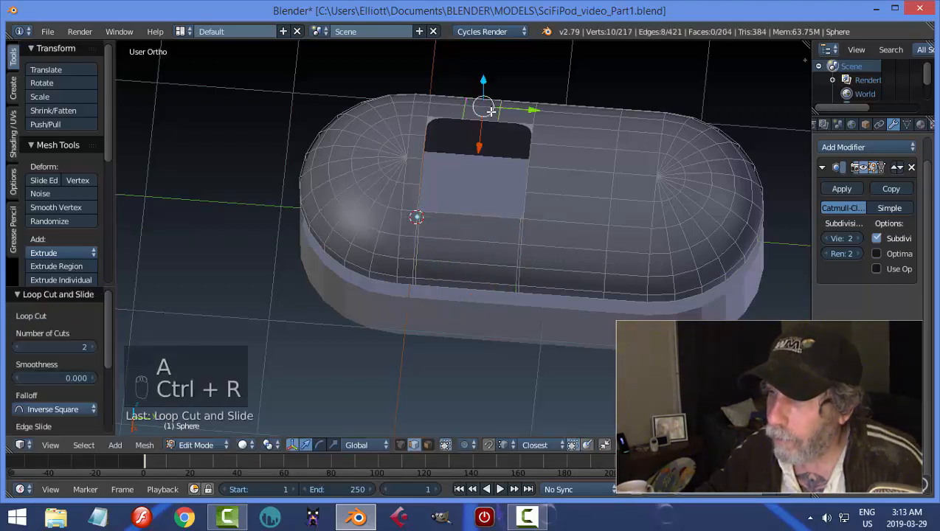
pyautogui.press('s')
pyautogui.press('y')
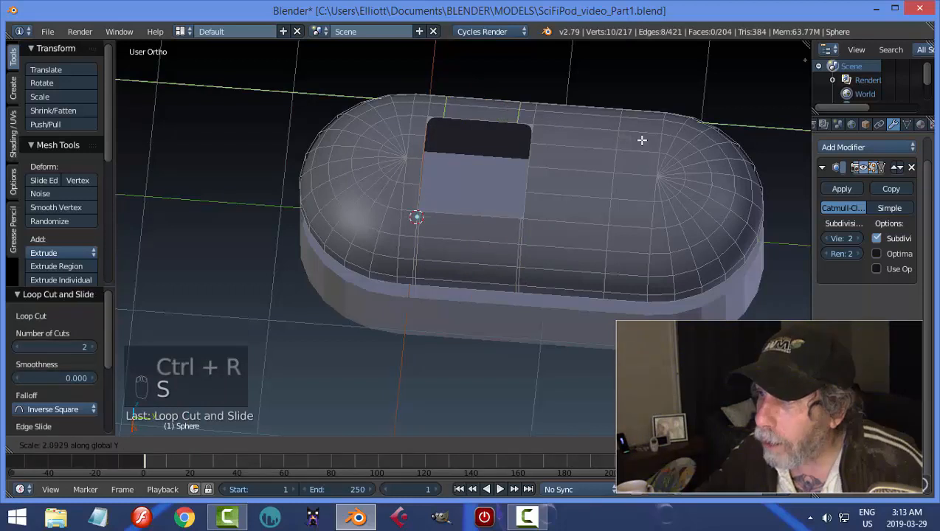
pyautogui.click(687, 149)
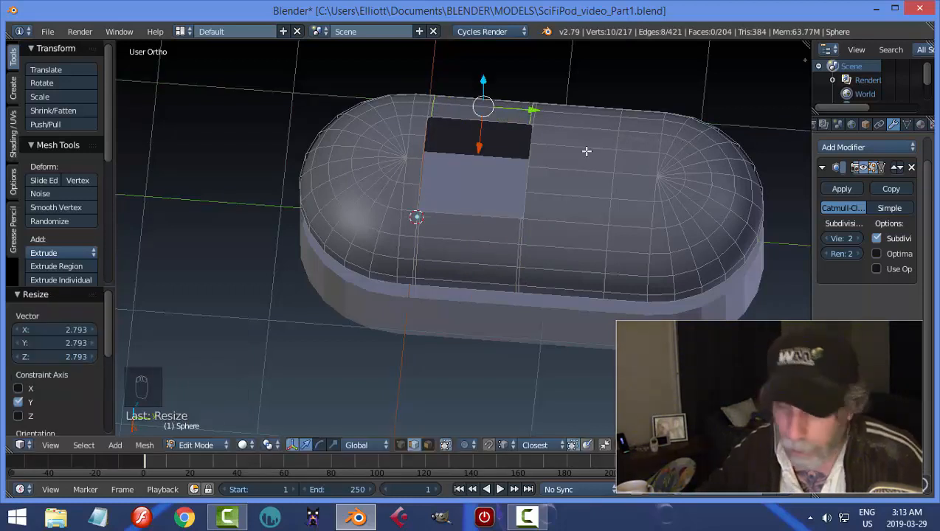
# Return to Object Mode, copy the dome's modifiers to the base with Make Links, and shade both objects smooth.
pyautogui.press('a')
pyautogui.press('Tab')
pyautogui.moveTo(583, 170); pyautogui.dragTo(628, 146, button='middle')
pyautogui.keyDown('shift'); pyautogui.rightClick(530, 246); pyautogui.keyUp('shift')
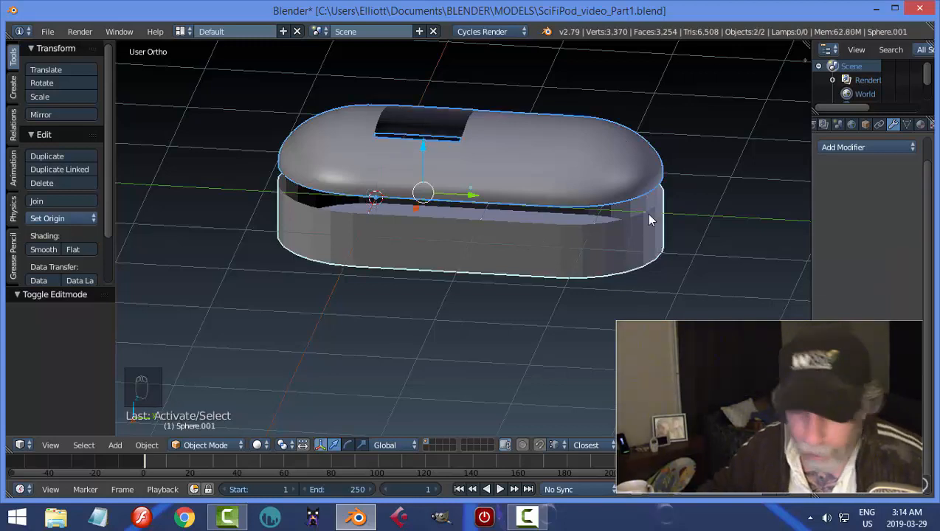
pyautogui.rightClick(551, 246)
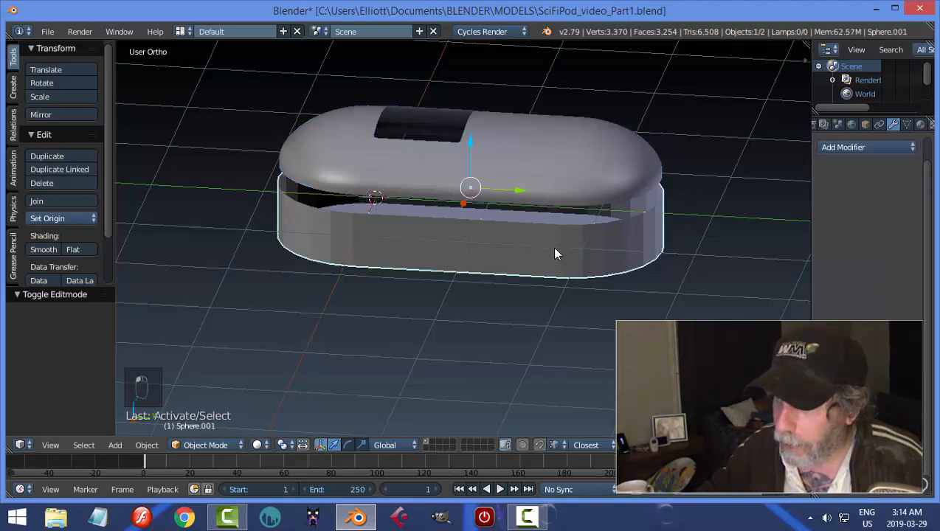
pyautogui.keyDown('shift'); pyautogui.rightClick(566, 179); pyautogui.keyUp('shift')
pyautogui.hotkey('ctrl', 'l')
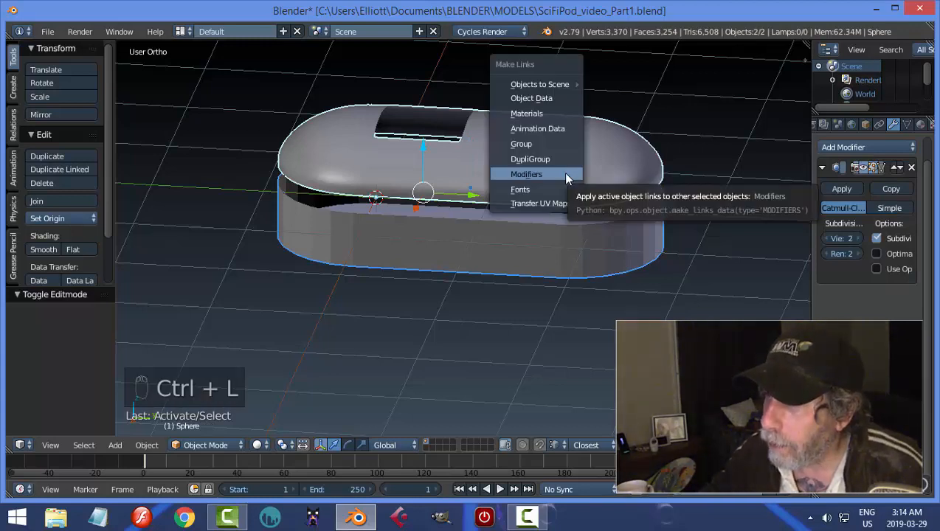
pyautogui.click(564, 175)
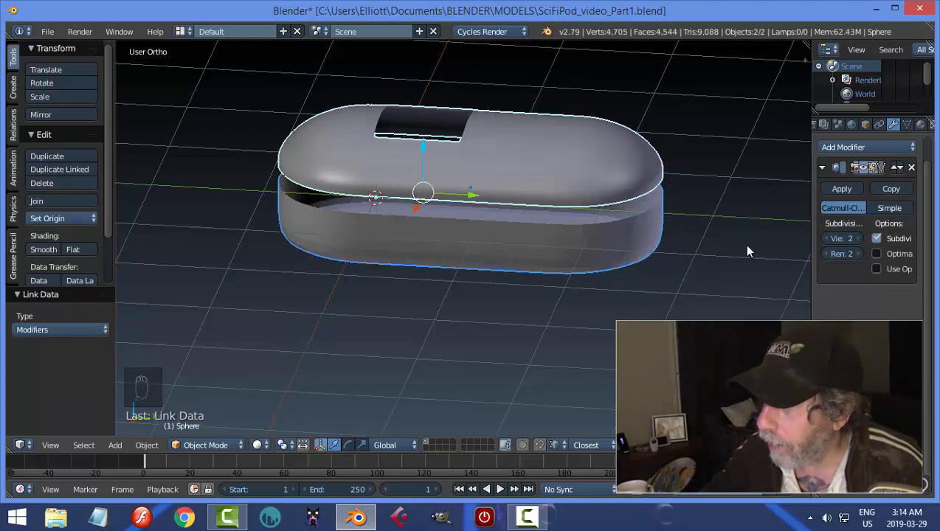
pyautogui.click(42, 250)
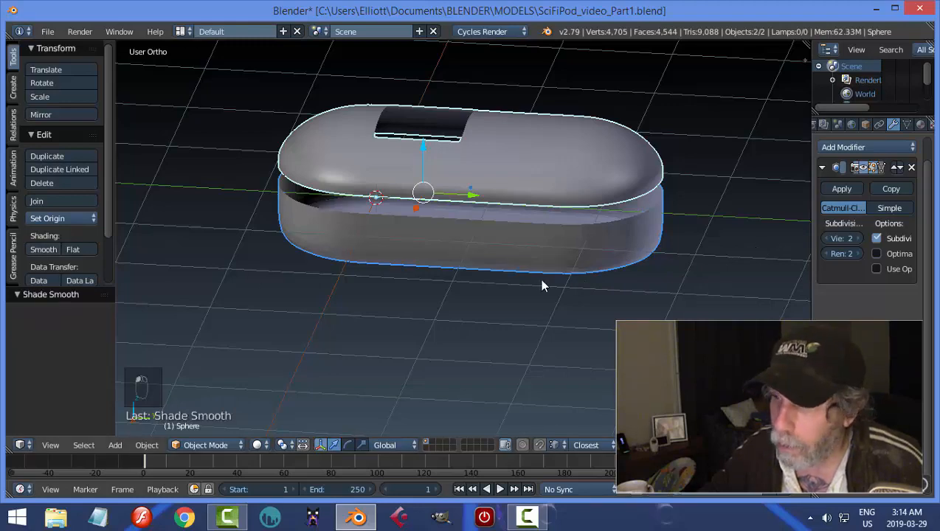
pyautogui.press('a')
# Join the base and the dome into one object, with the dome as the active object.
pyautogui.moveTo(525, 279); pyautogui.dragTo(572, 250, button='middle')
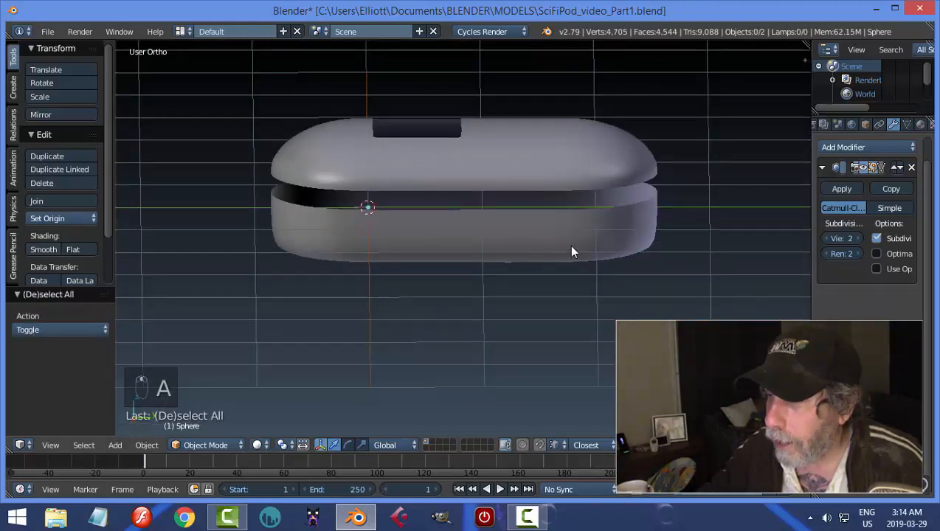
pyautogui.rightClick(572, 250)
pyautogui.keyDown('shift'); pyautogui.rightClick(589, 181); pyautogui.keyUp('shift')
pyautogui.hotkey('ctrl', 'j')
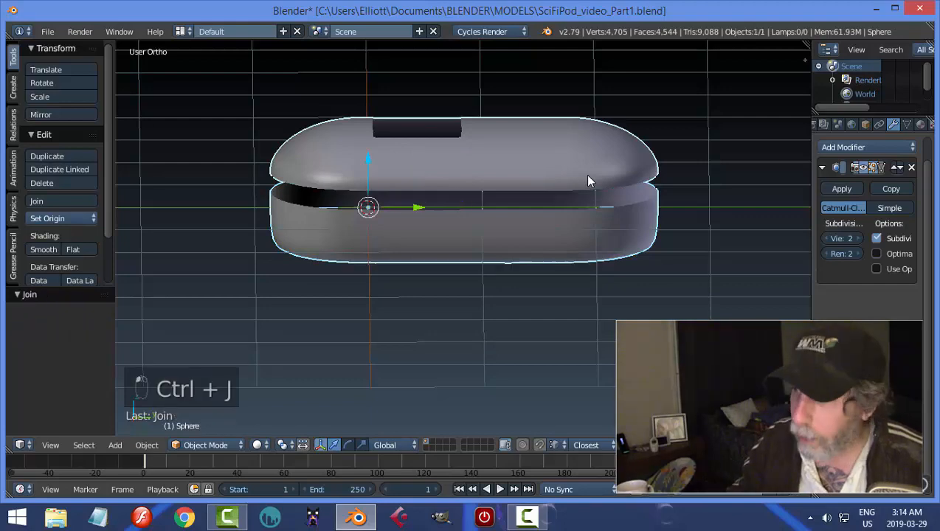
# In wireframe side view, select the rounded end of dome and base farthest from the 3D cursor and move it outward along Y.
pyautogui.press('KP_3')
pyautogui.press('Tab')
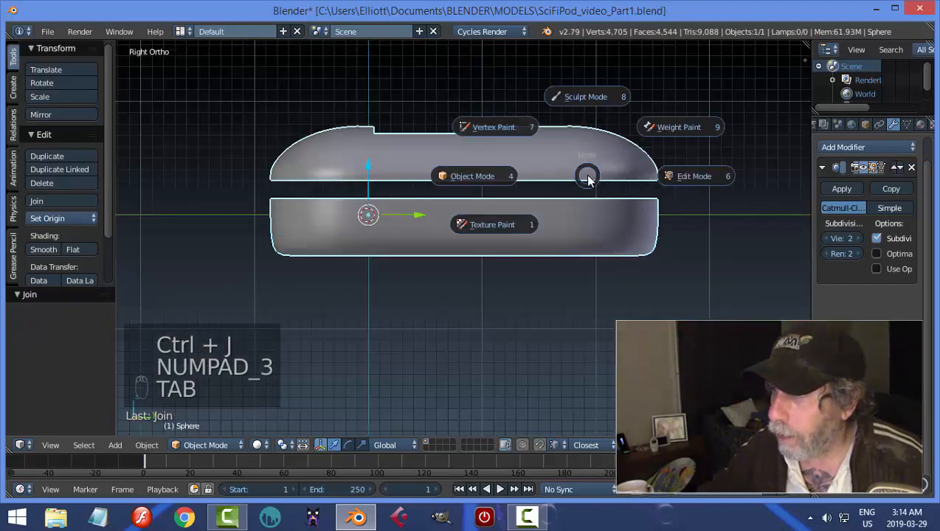
pyautogui.press('z')
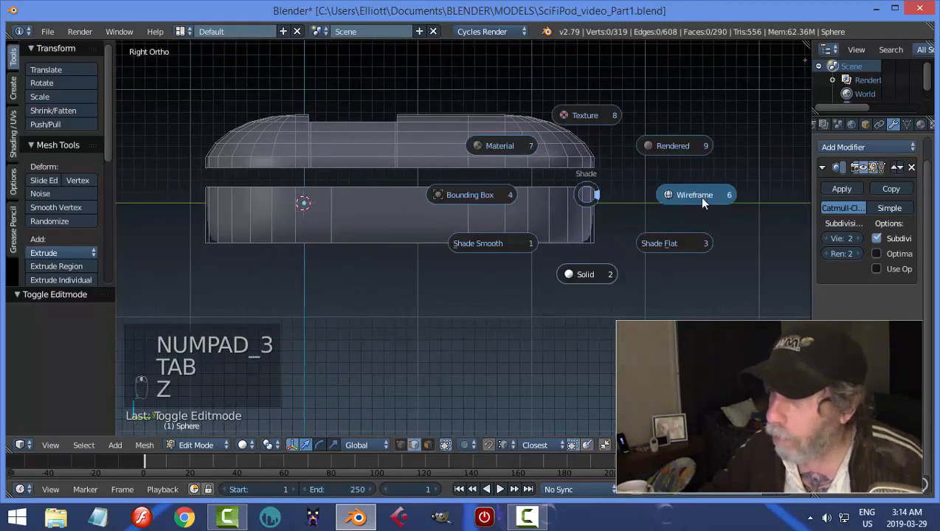
pyautogui.click(698, 196)
pyautogui.press('b')
pyautogui.moveTo(619, 312); pyautogui.dragTo(464, 111)
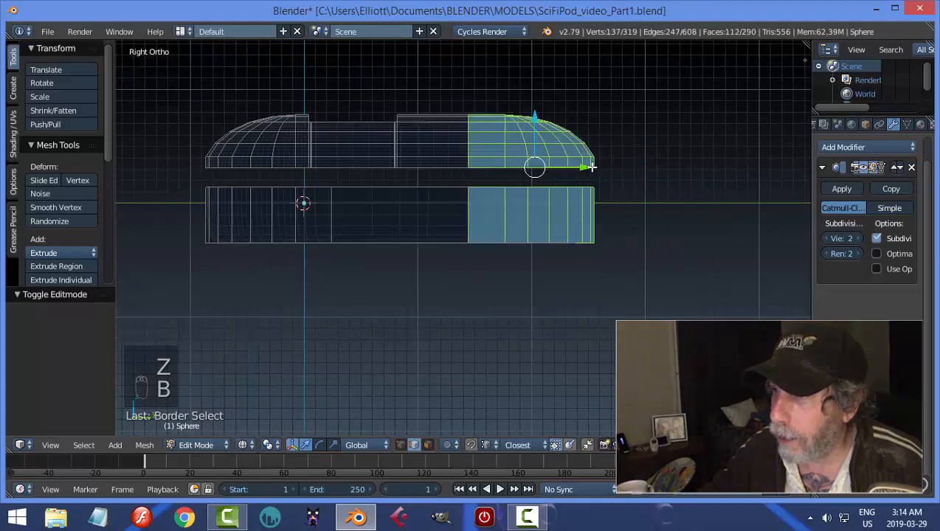
pyautogui.moveTo(591, 167); pyautogui.dragTo(658, 174)
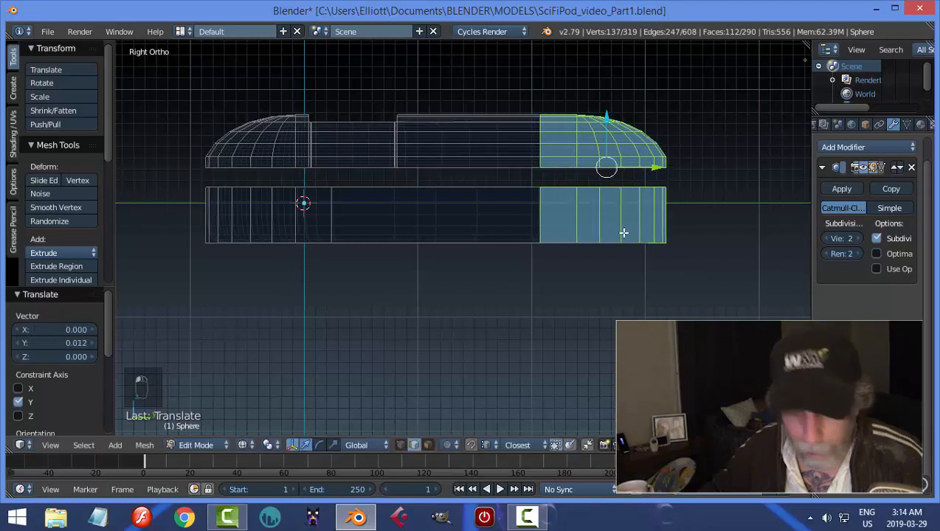
pyautogui.press('a')
# Separate the linked base geometry from the dome into its own object, and return to Object Mode with solid shading.
pyautogui.rightClick(610, 211)
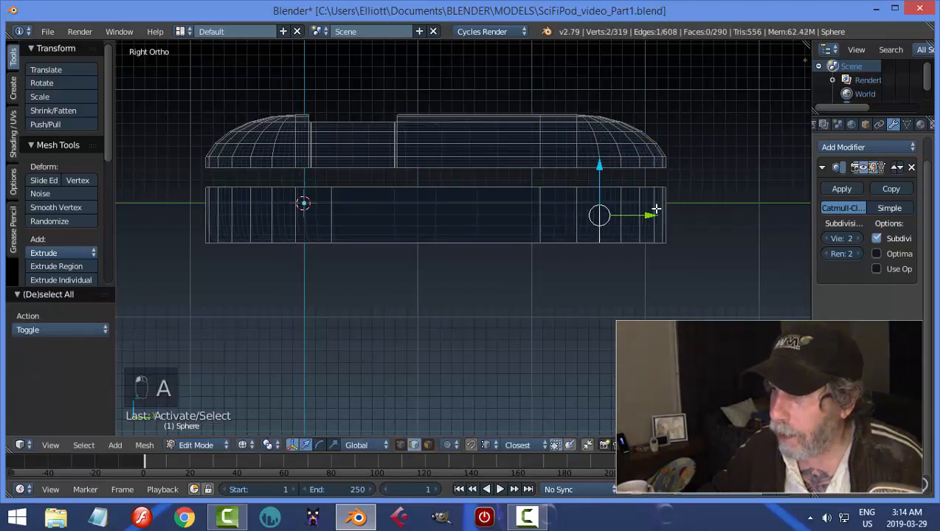
pyautogui.hotkey('ctrl', 'l')
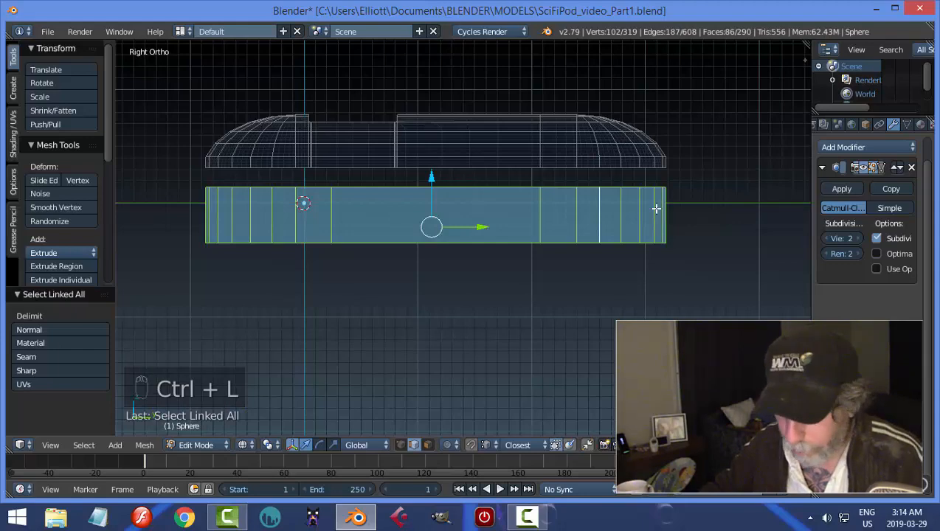
pyautogui.press('p')
pyautogui.click(657, 209)
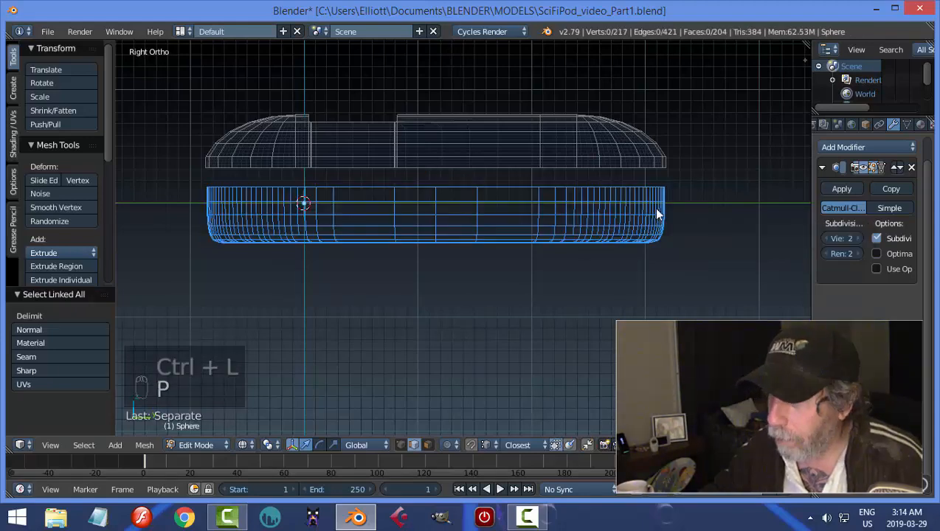
pyautogui.press('Tab')
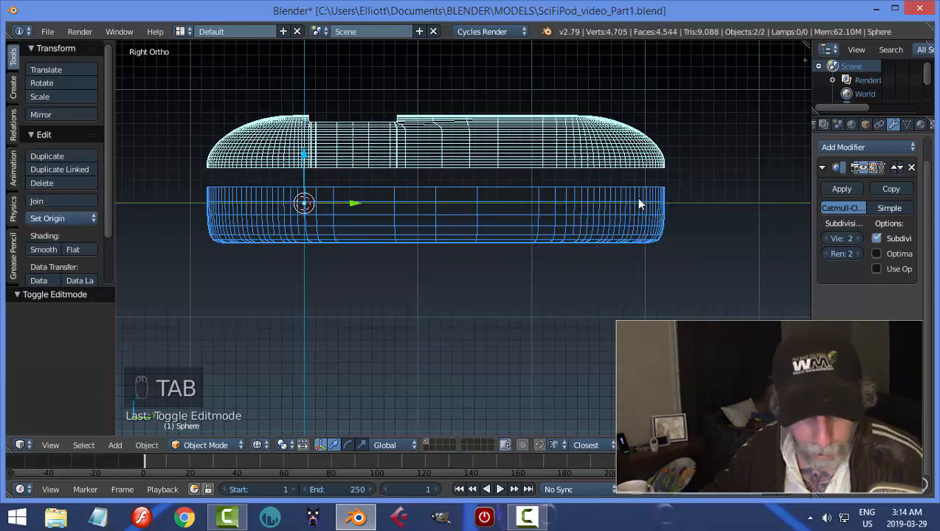
pyautogui.press('z')
pyautogui.click(646, 262)
pyautogui.moveTo(648, 265)
pyautogui.mouseDown(button='middle')
pyautogui.moveTo(659, 250)
pyautogui.moveTo(624, 277)
pyautogui.moveTo(644, 249)
pyautogui.mouseUp(button='middle')
# Set the origins of the dome and the base to their own geometry.
pyautogui.rightClick(618, 220)
pyautogui.moveTo(699, 210); pyautogui.dragTo(701, 214, button='middle')
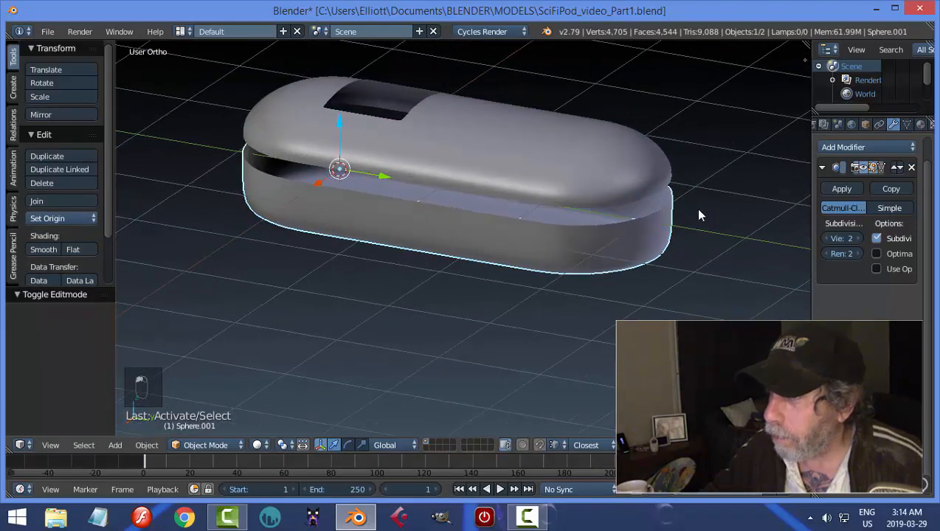
pyautogui.rightClick(644, 186)
pyautogui.click(73, 217)
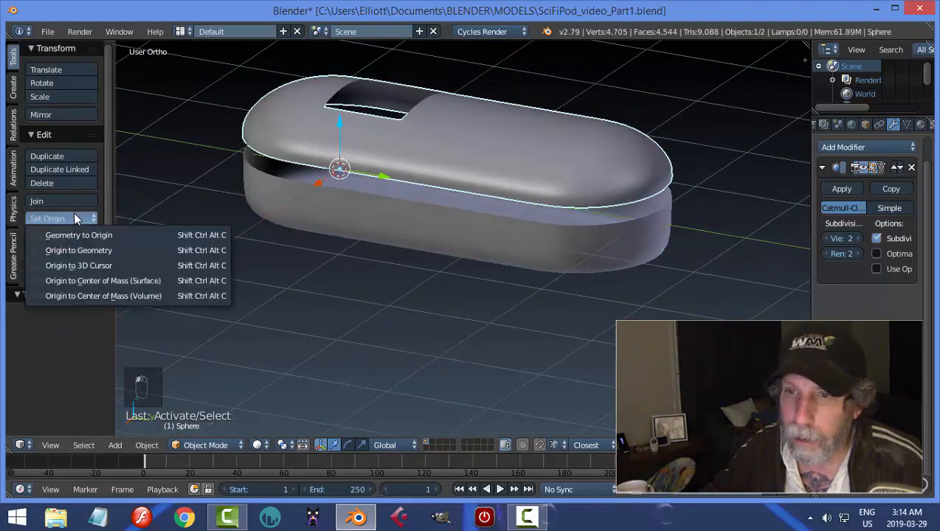
pyautogui.click(79, 246)
pyautogui.rightClick(368, 235)
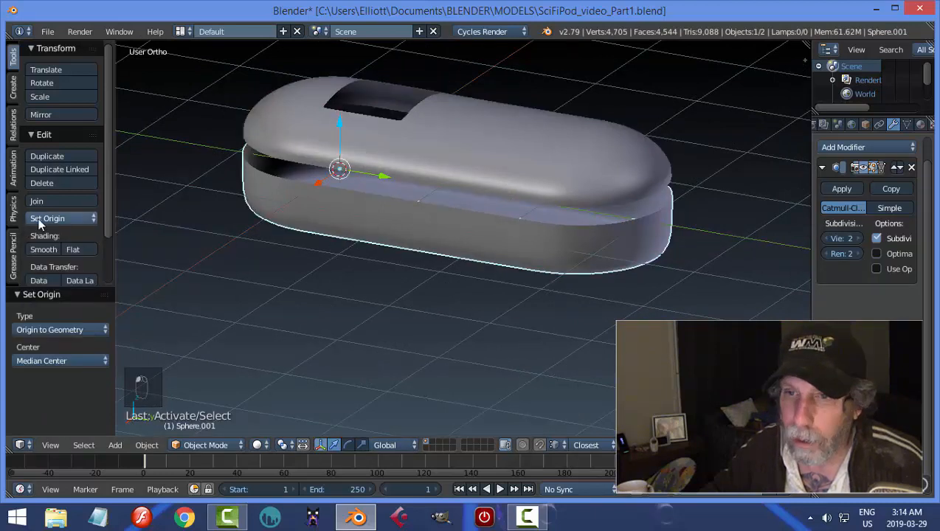
pyautogui.click(47, 219)
pyautogui.click(56, 246)
# Add a Solidify modifier to the dome and move it above the Subdivision Surface modifier in the stack.
pyautogui.rightClick(583, 137)
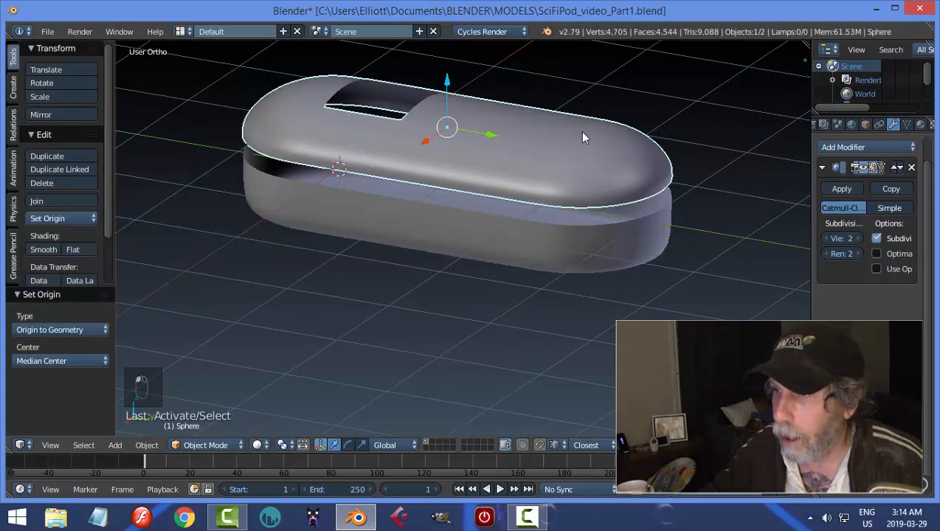
pyautogui.click(823, 168)
pyautogui.click(830, 150)
pyautogui.click(686, 362)
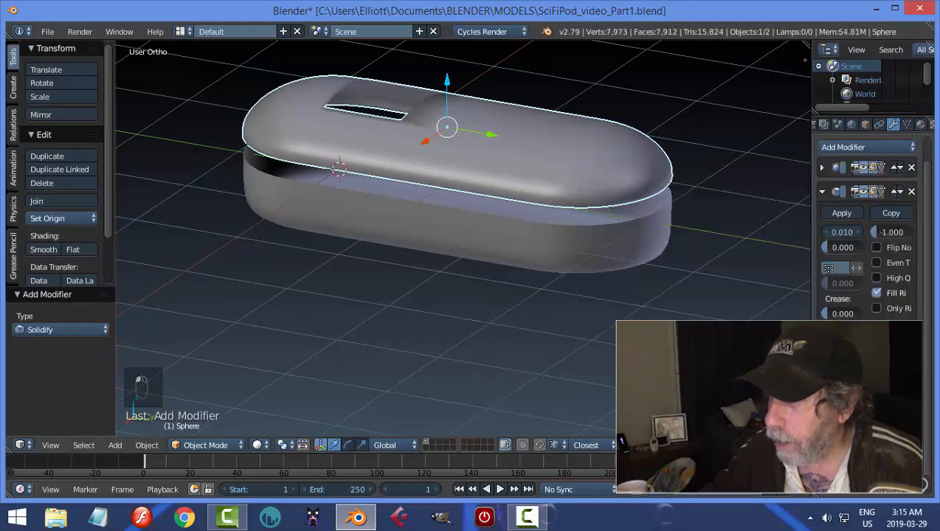
pyautogui.click(897, 192)
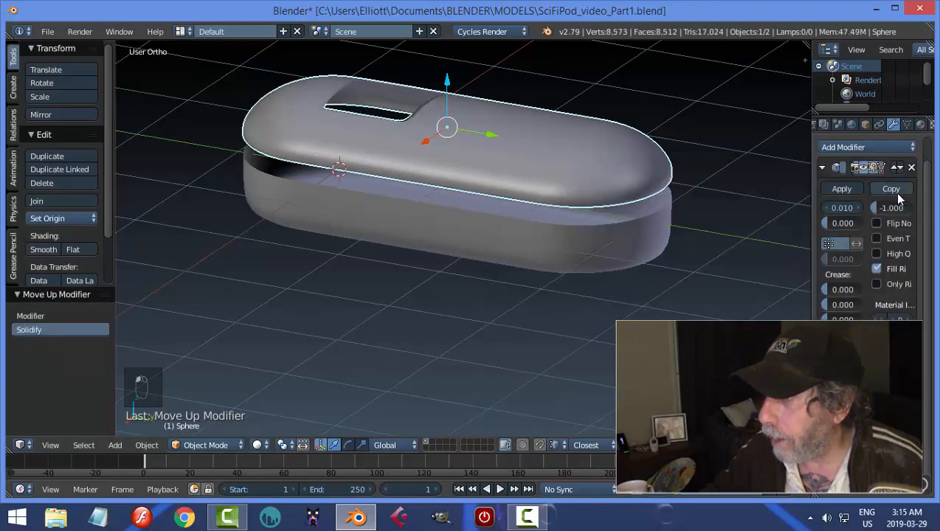
# Set the dome's Solidify thickness to 0.05 and apply the modifier.
pyautogui.write('0.0')
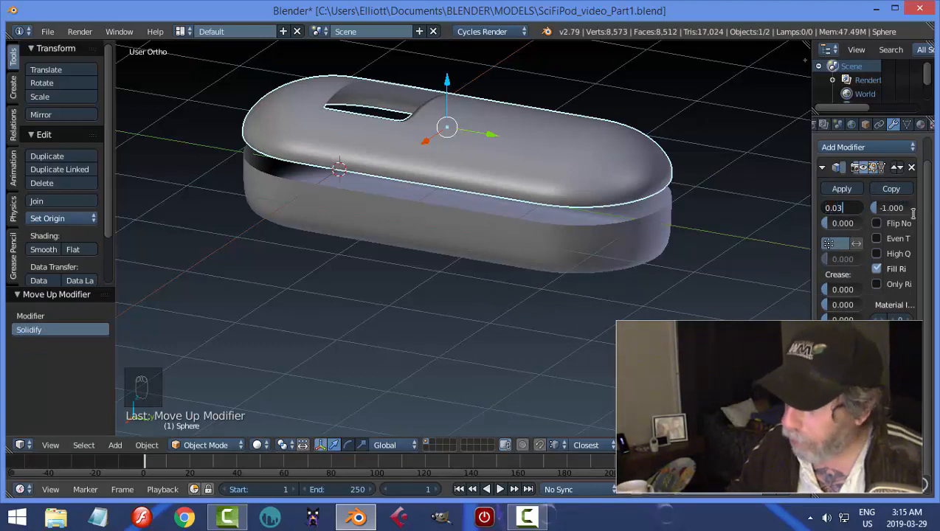
pyautogui.write('5')
pyautogui.press('Return')
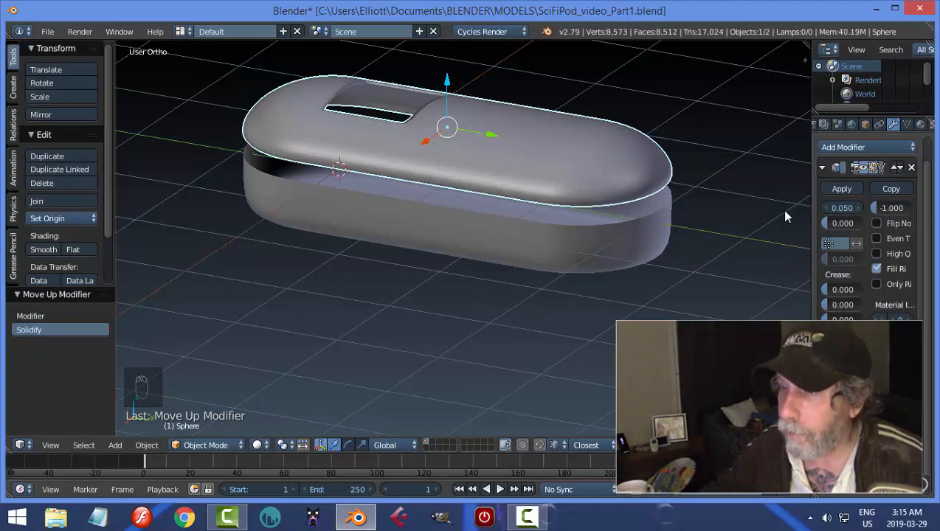
pyautogui.moveTo(447, 170); pyautogui.dragTo(422, 196, button='middle')
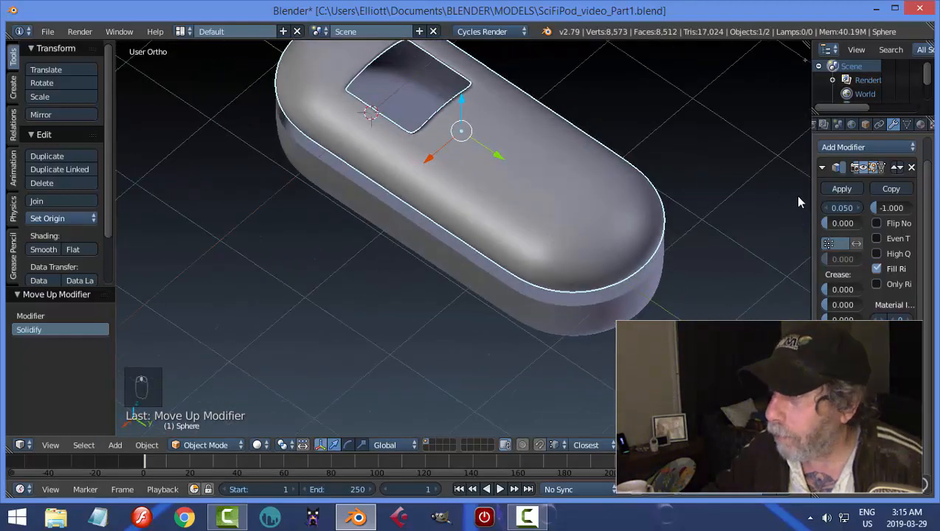
pyautogui.click(842, 189)
# In Edit Mode, add a loop cut across the dome and slide it close to the window edge farthest from the 3D cursor.
pyautogui.press('Tab')
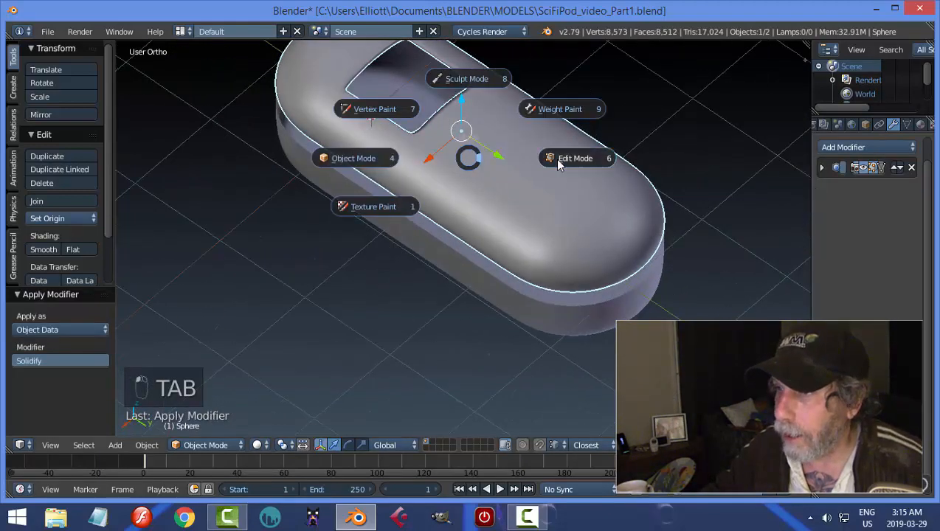
pyautogui.scroll(3, 508, 154)
pyautogui.moveTo(508, 154); pyautogui.dragTo(428, 155, button='middle')
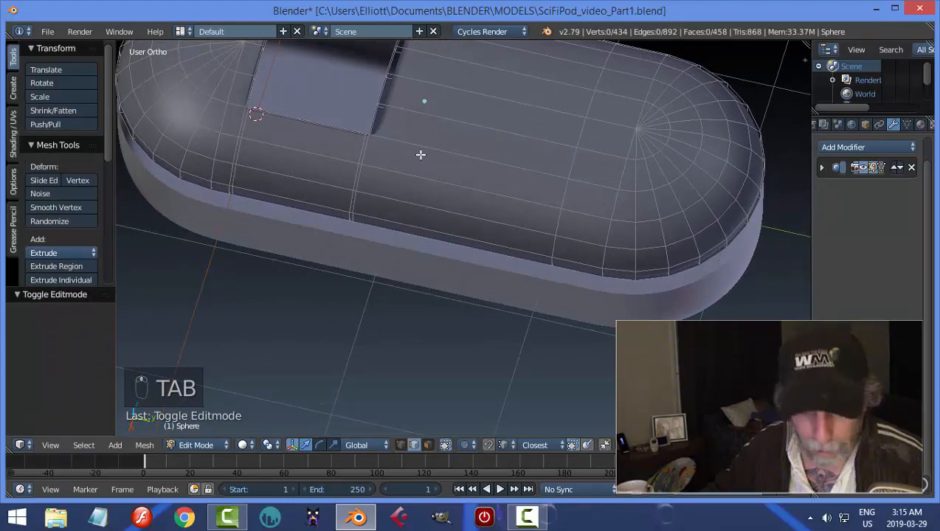
pyautogui.hotkey('ctrl', 'r')
pyautogui.click(413, 154)
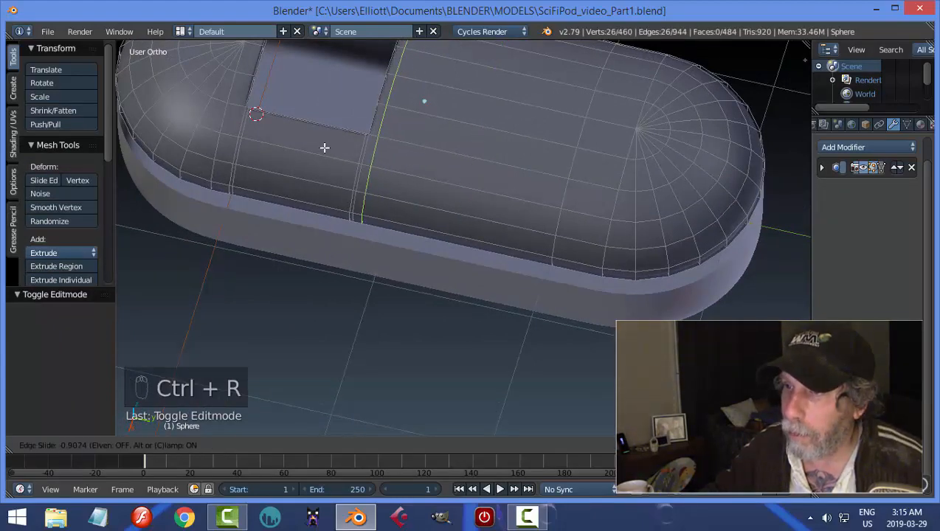
pyautogui.click(323, 145)
# Add a loop cut around the dome's outer wall and slide it down close to the bottom rim.
pyautogui.moveTo(334, 142); pyautogui.dragTo(536, 175, button='middle')
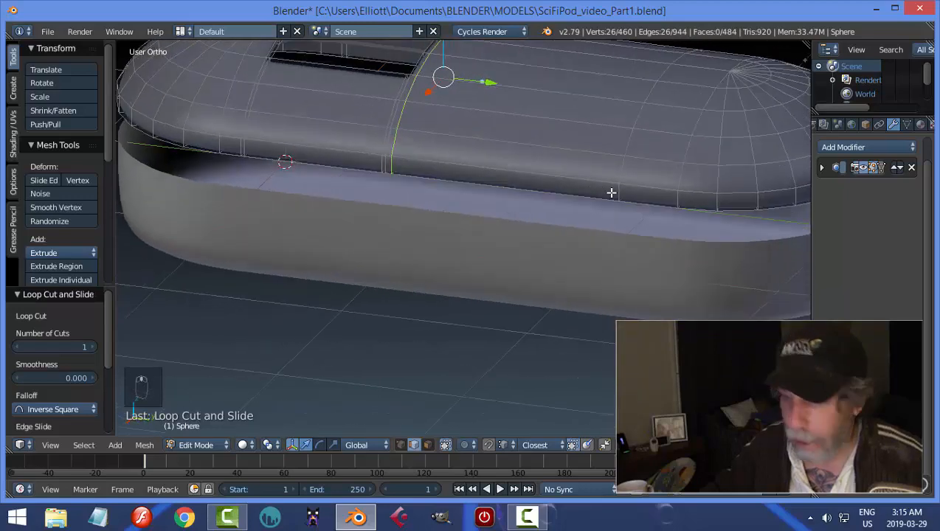
pyautogui.hotkey('ctrl', 'r')
pyautogui.click(625, 191)
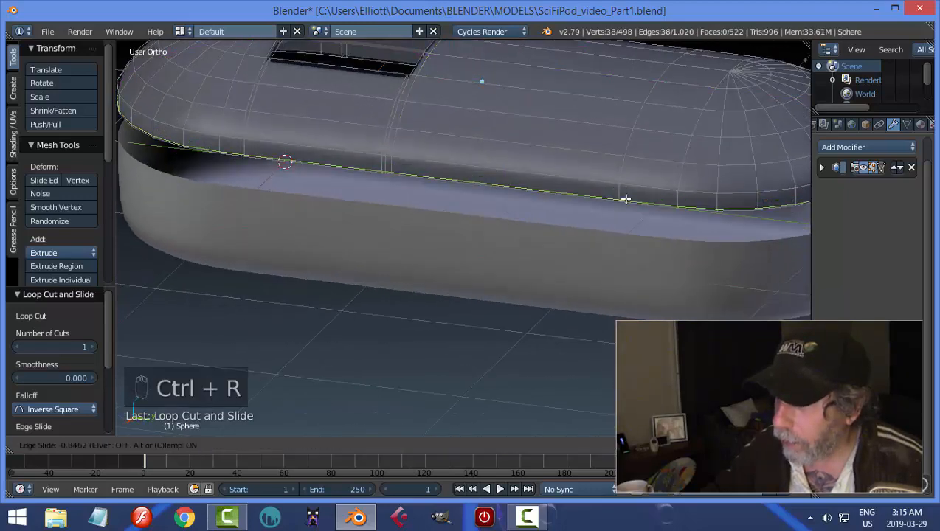
pyautogui.click(625, 198)
# Add two loop cuts around the thickness of the window opening, one near its inner edge and one near its outer edge.
pyautogui.moveTo(625, 199)
pyautogui.mouseDown(button='middle')
pyautogui.moveTo(447, 225)
pyautogui.moveTo(460, 212)
pyautogui.moveTo(436, 167)
pyautogui.mouseUp(button='middle')
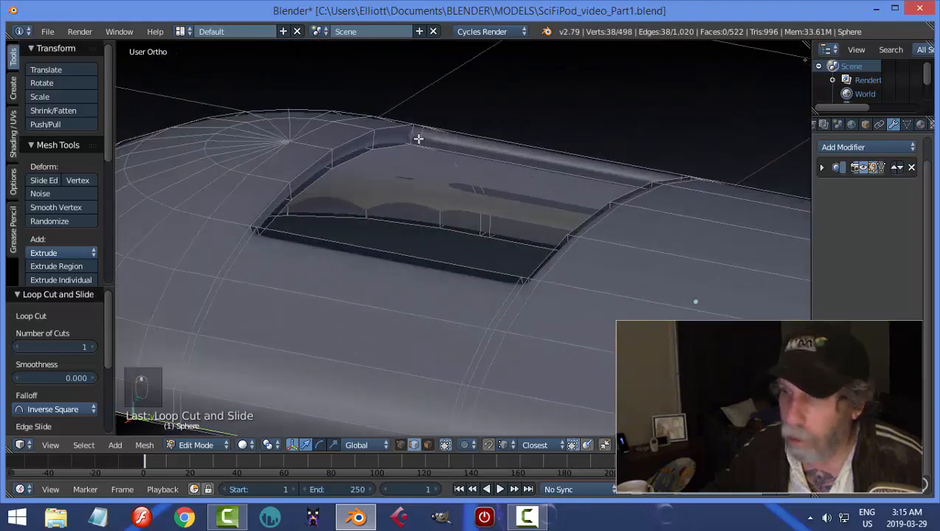
pyautogui.hotkey('ctrl', 'r')
pyautogui.click(418, 140)
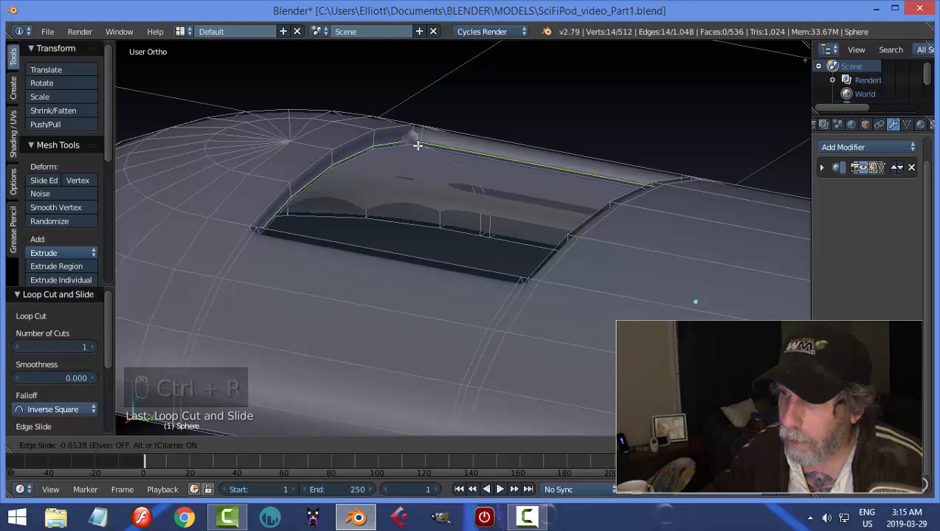
pyautogui.click(412, 135)
pyautogui.hotkey('ctrl', 'r')
pyautogui.click(412, 135)
pyautogui.click(413, 133)
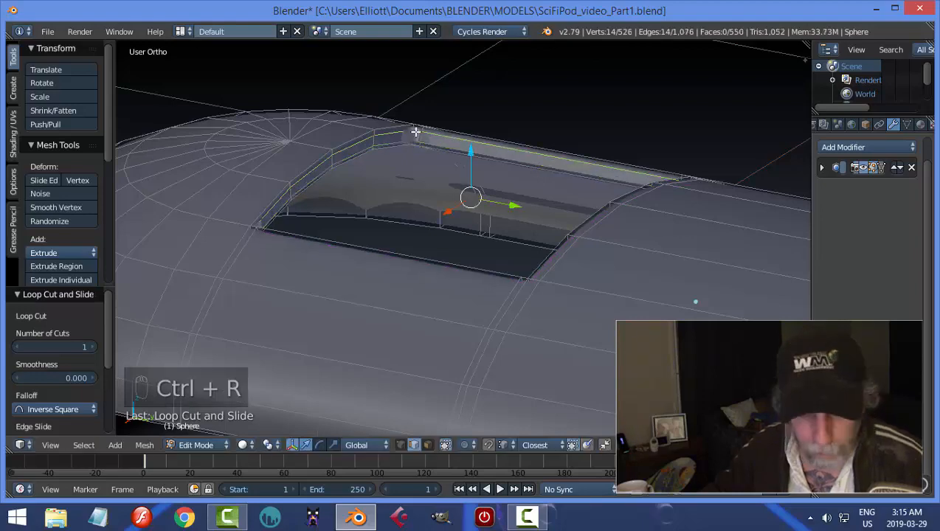
pyautogui.press('a')
# Return to Object Mode with nothing selected and examine the smoothed window opening and the dome's underside.
pyautogui.moveTo(445, 186)
pyautogui.mouseDown(button='middle')
pyautogui.moveTo(456, 181)
pyautogui.moveTo(461, 193)
pyautogui.mouseUp(button='middle')
pyautogui.press('Tab')
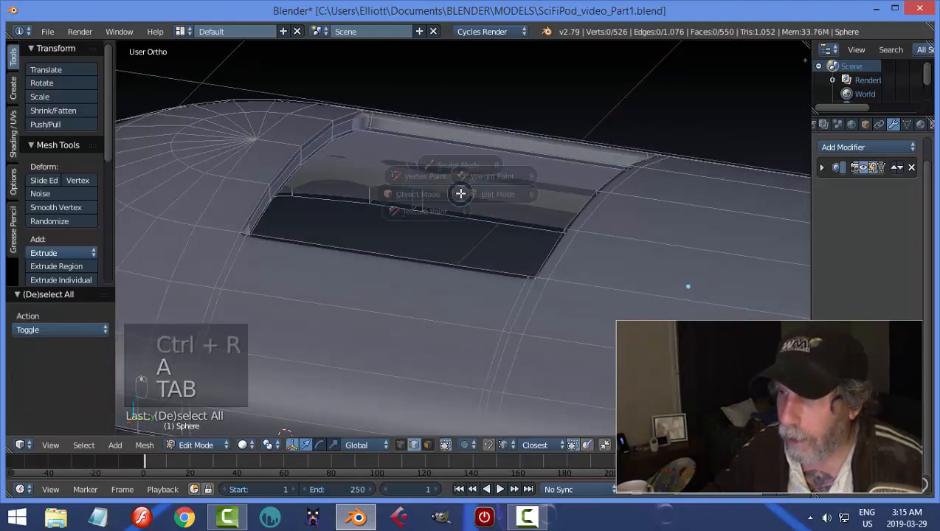
pyautogui.click(414, 198)
pyautogui.scroll(-3, 483, 190)
pyautogui.press('a')
pyautogui.moveTo(526, 211)
pyautogui.mouseDown(button='middle')
pyautogui.moveTo(506, 283)
pyautogui.moveTo(540, 290)
pyautogui.moveTo(597, 224)
pyautogui.moveTo(578, 218)
pyautogui.moveTo(573, 153)
pyautogui.mouseUp(button='middle')
pyautogui.scroll(-3, 596, 227)
pyautogui.scroll(1, 507, 236)
pyautogui.moveTo(507, 241); pyautogui.dragTo(500, 249, button='middle')
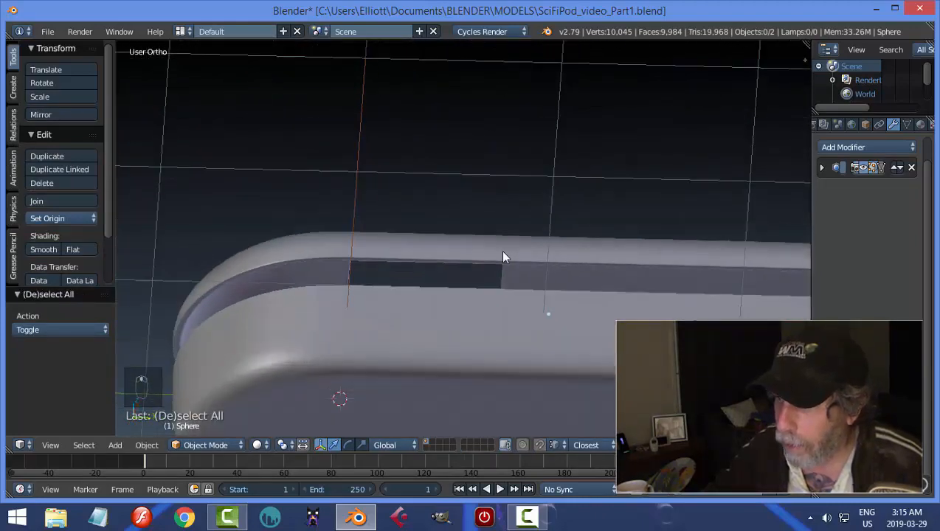
# Add a loop cut along the thickness of the dome's bottom rim and slide it toward the outer edge.
pyautogui.rightClick(544, 258)
pyautogui.press('Tab')
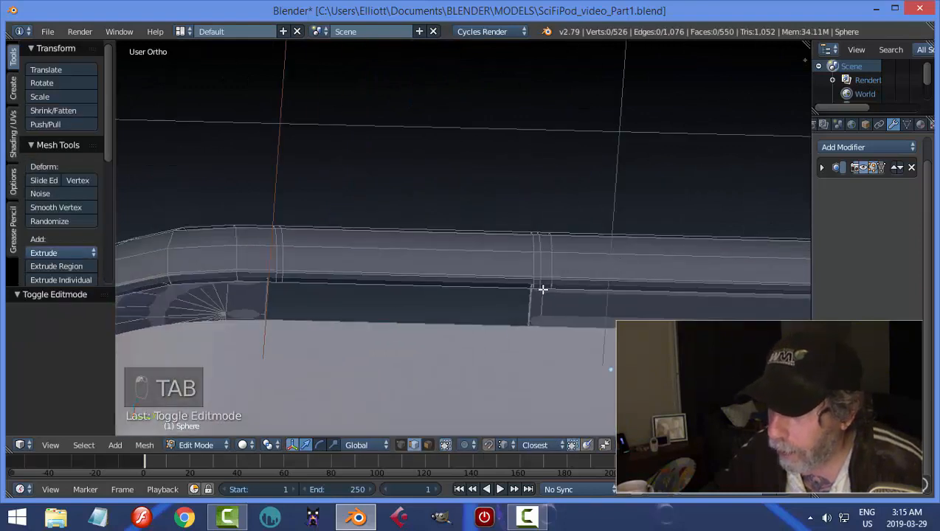
pyautogui.moveTo(543, 289); pyautogui.dragTo(552, 286, button='middle')
pyautogui.hotkey('ctrl', 'r')
pyautogui.click(566, 292)
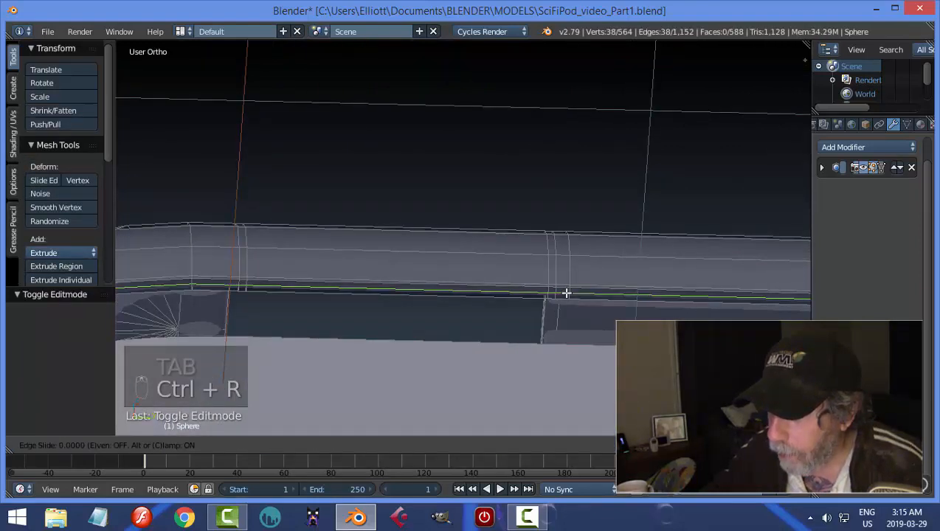
pyautogui.click(565, 289)
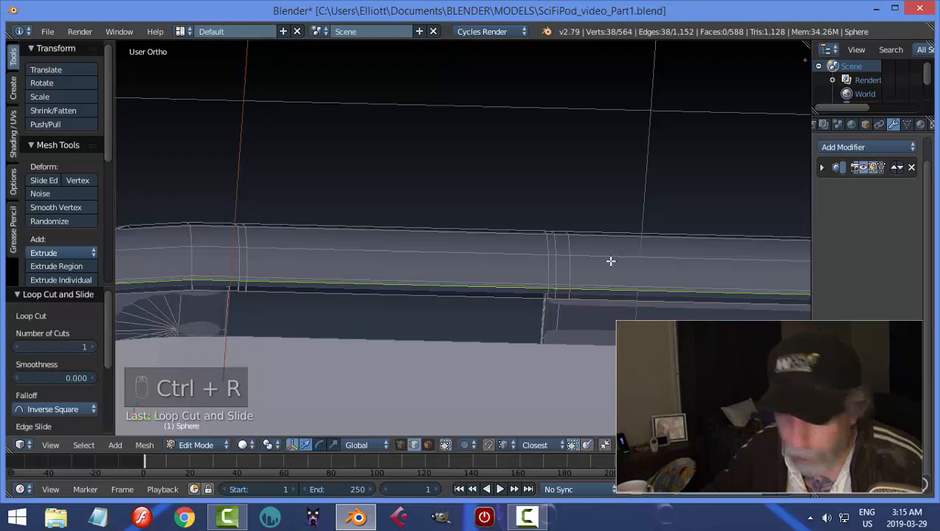
# Deselect all of the dome's geometry and return to Object Mode.
pyautogui.press('a')
pyautogui.press('Tab')
pyautogui.rightClick(499, 260)
pyautogui.press('Tab')
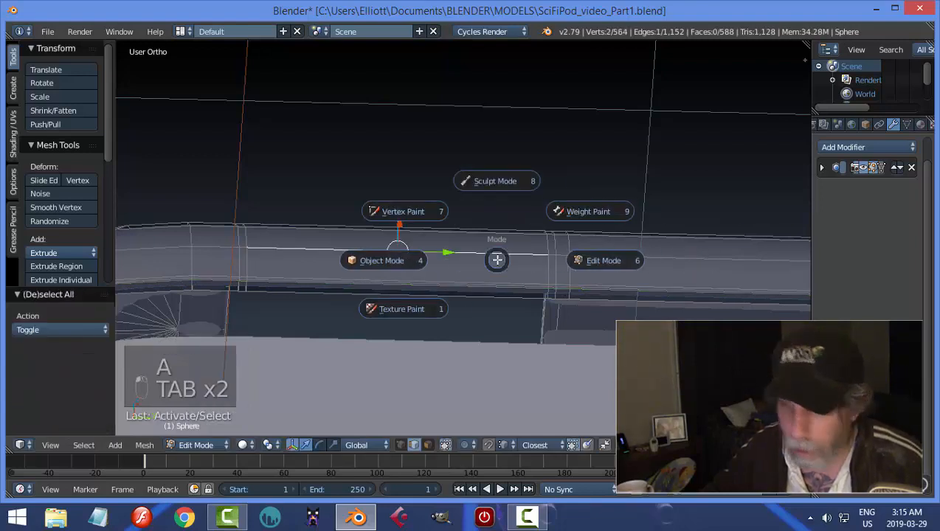
pyautogui.press('a')
pyautogui.press('a')
pyautogui.press('a')
pyautogui.press('Tab')
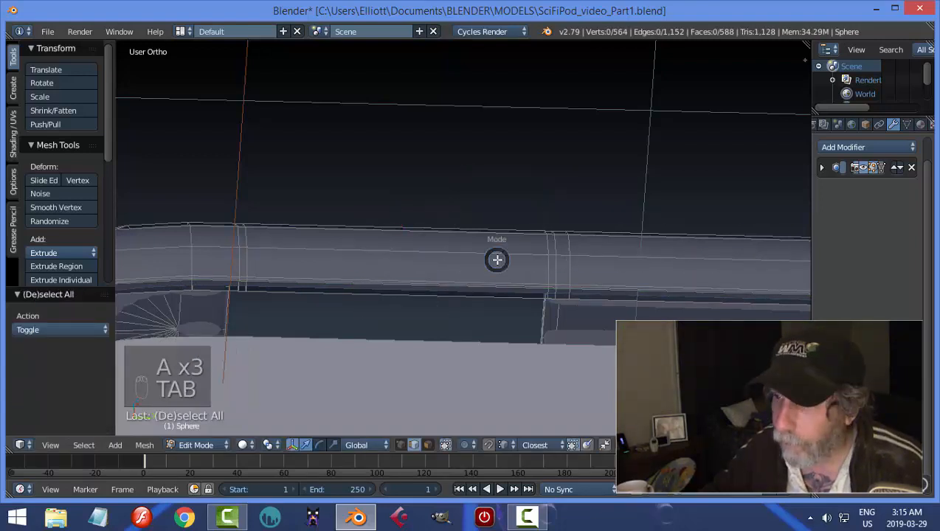
pyautogui.moveTo(521, 266); pyautogui.dragTo(513, 160, button='middle')
pyautogui.scroll(-3, 555, 275)
# Add a Solidify modifier to the base and place it above the Subdivision Surface modifier in the stack.
pyautogui.rightClick(525, 272)
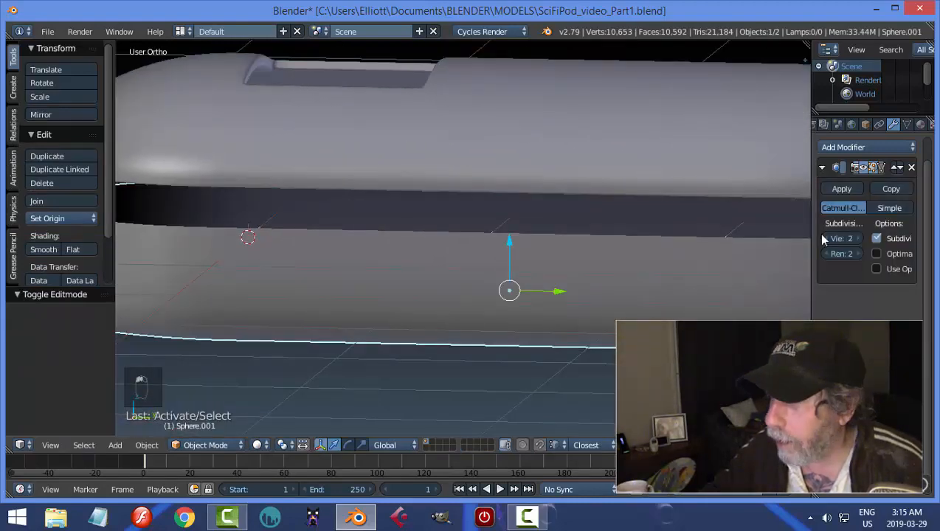
pyautogui.click(823, 167)
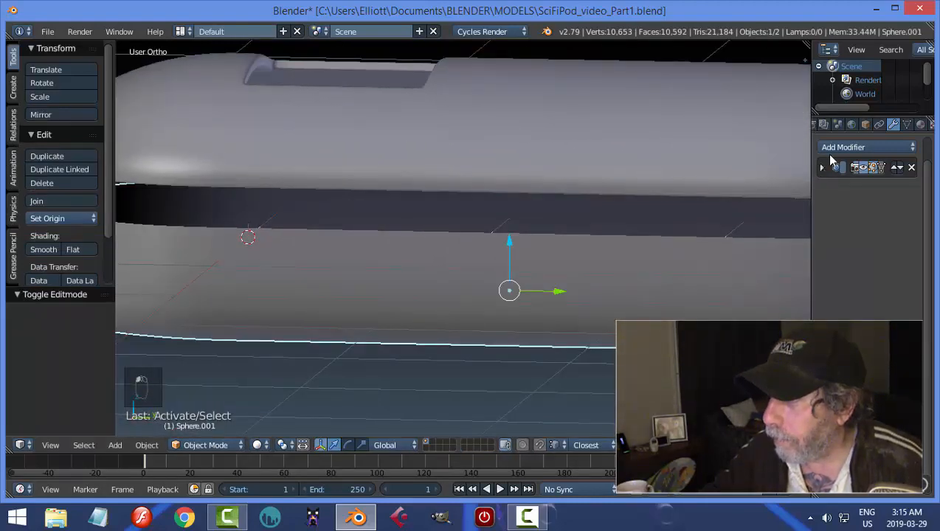
pyautogui.click(856, 146)
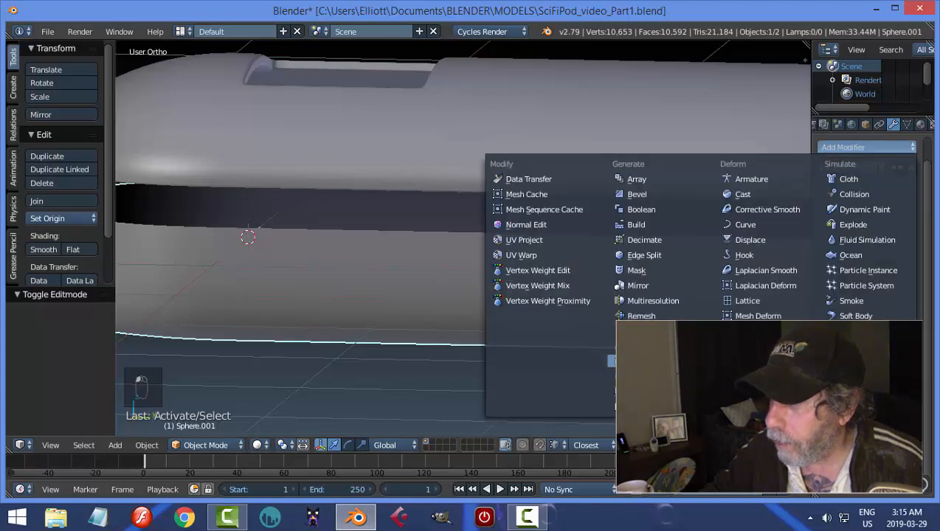
pyautogui.click(639, 405)
pyautogui.click(897, 192)
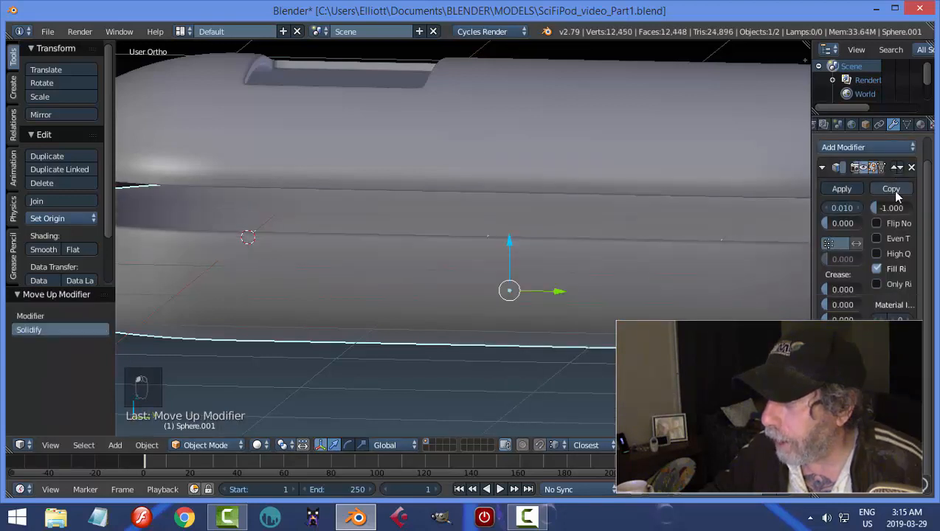
# Set the base's Solidify thickness to 0.05 and apply the modifier.
pyautogui.click(849, 209)
pyautogui.write('0.')
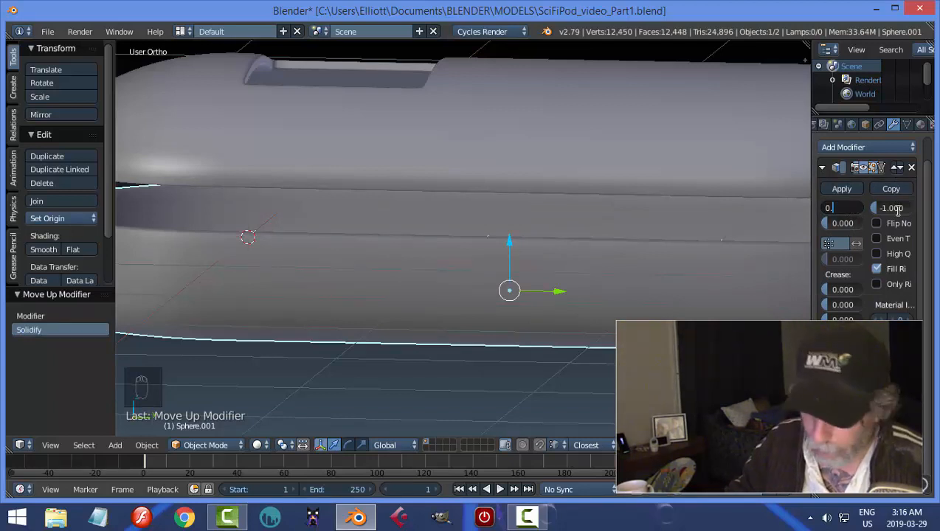
pyautogui.write('5')
pyautogui.press('Return')
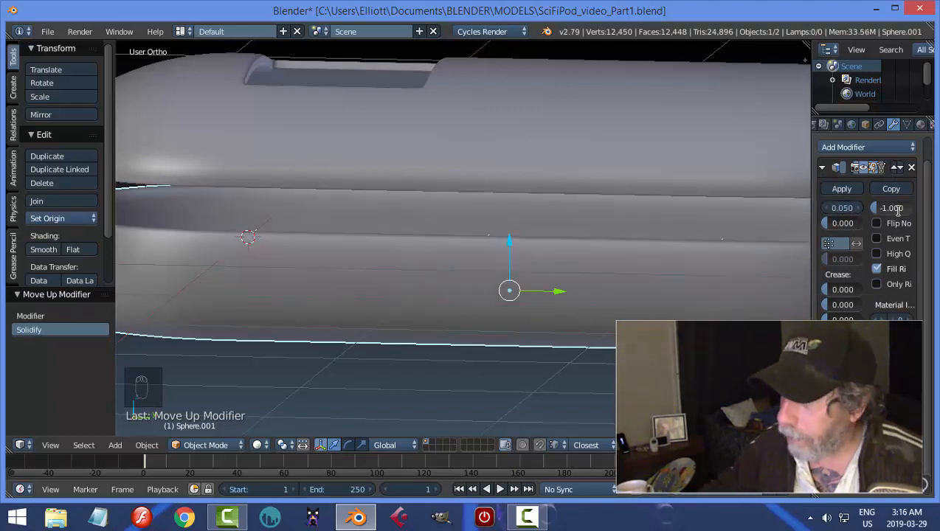
pyautogui.click(849, 189)
# In Edit Mode, add a loop cut around the base's outer wall and slide it up close to the upper edge.
pyautogui.press('Tab')
pyautogui.click(699, 304)
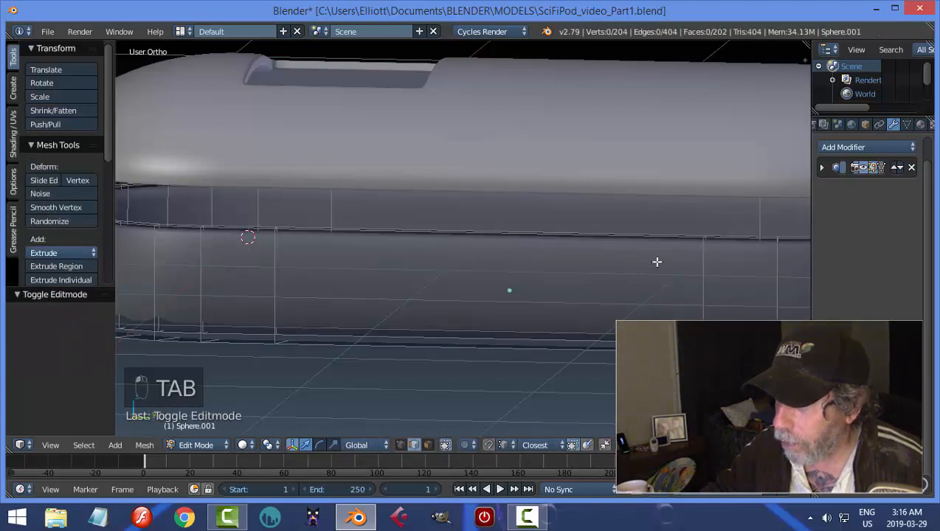
pyautogui.hotkey('ctrl', 'r')
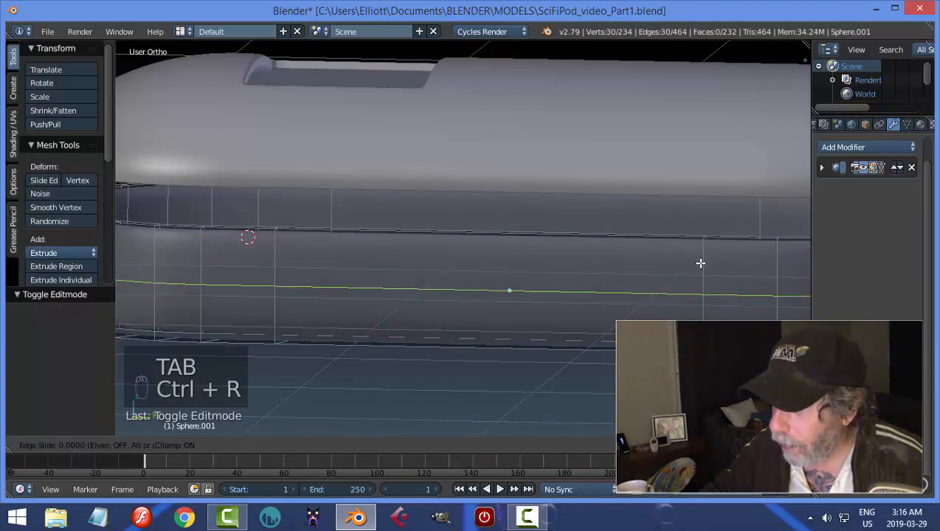
pyautogui.click(699, 260)
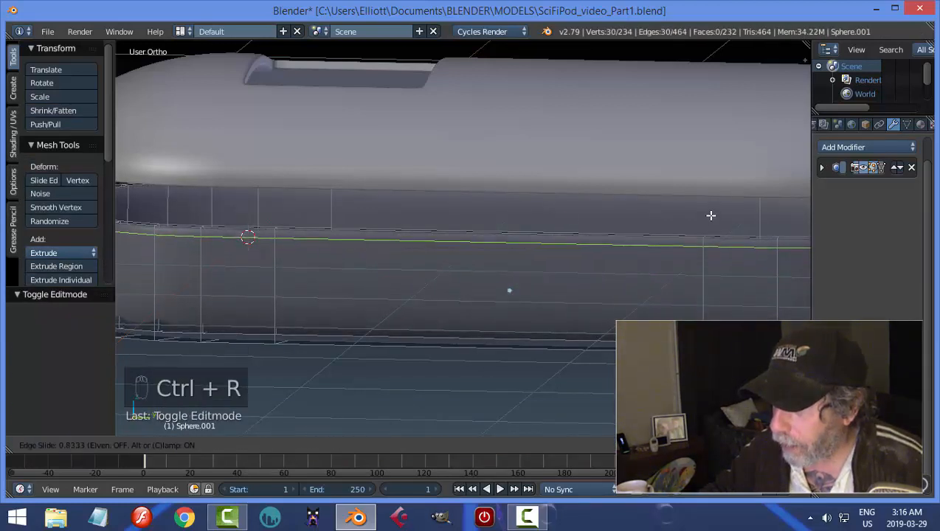
pyautogui.click(710, 215)
pyautogui.press('a')
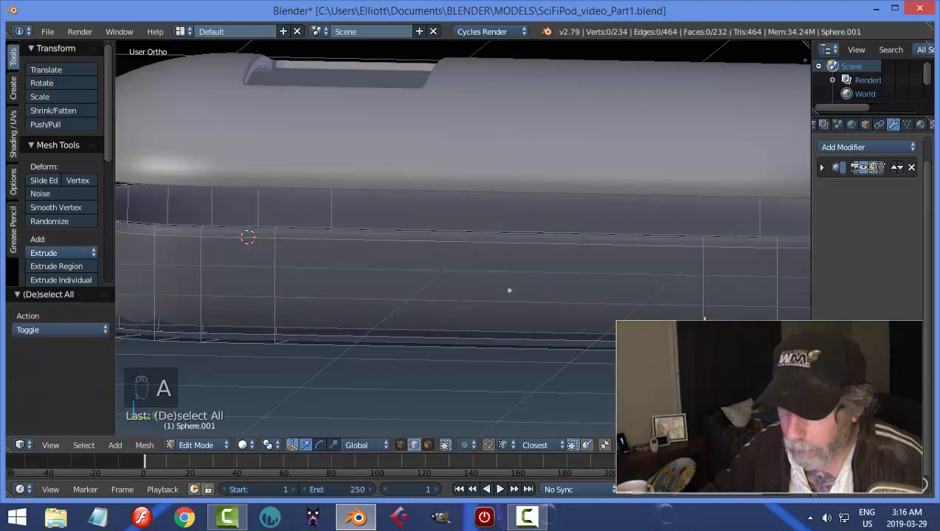
# Add another loop cut around the base's outer wall and slide it down close to the lower edge.
pyautogui.hotkey('ctrl', 'r')
pyautogui.click(704, 325)
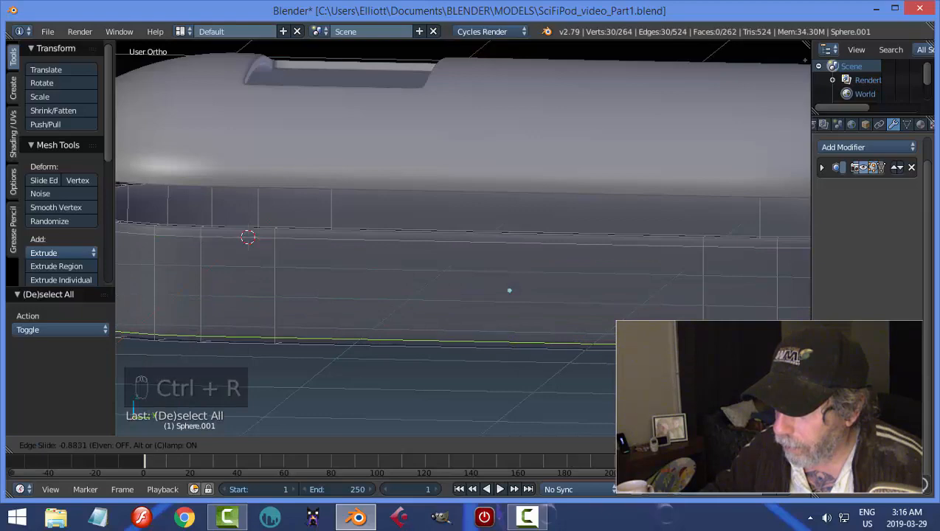
pyautogui.click(705, 346)
pyautogui.press('a')
# Add a loop cut along the thickness of the base's upper rim and slide it toward the outer edge.
pyautogui.moveTo(516, 259); pyautogui.dragTo(507, 330, button='middle')
pyautogui.scroll(2, 540, 306)
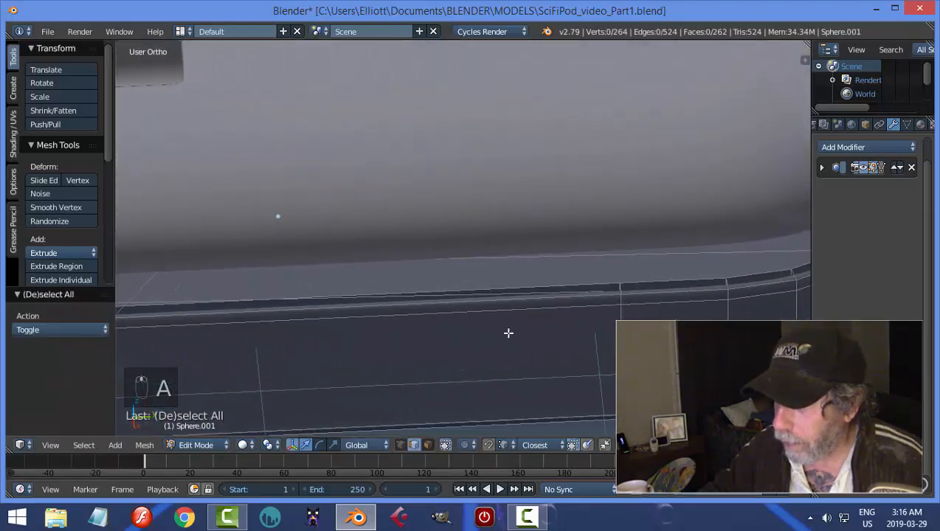
pyautogui.hotkey('ctrl', 'r')
pyautogui.click(619, 292)
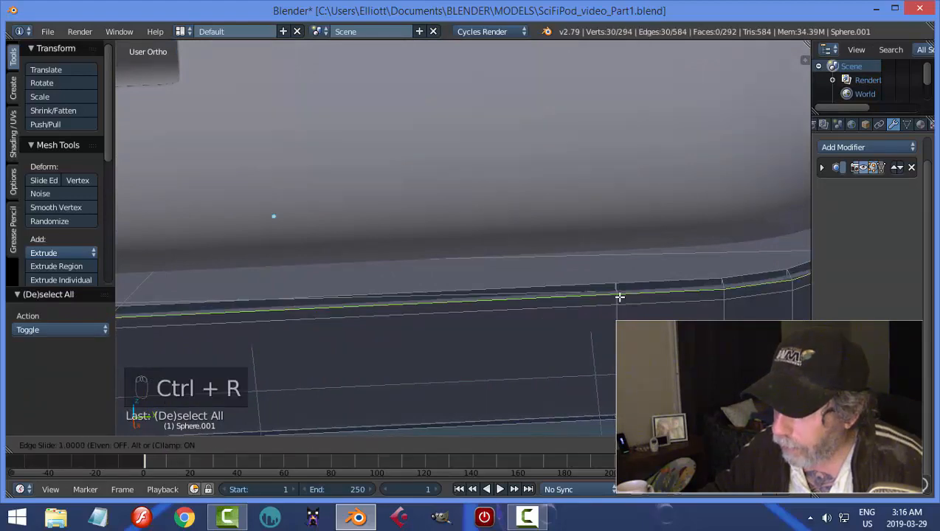
pyautogui.click(622, 294)
pyautogui.press('a')
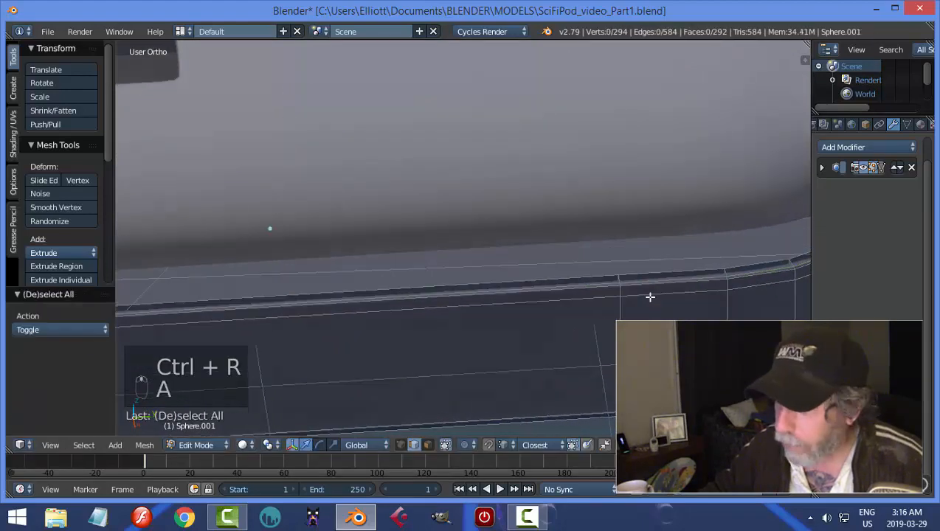
# Check the base in Object Mode, and add a loop cut around its inner wall close to the upper edge.
pyautogui.moveTo(651, 296); pyautogui.dragTo(630, 292, button='middle')
pyautogui.press('Tab')
pyautogui.press('Tab')
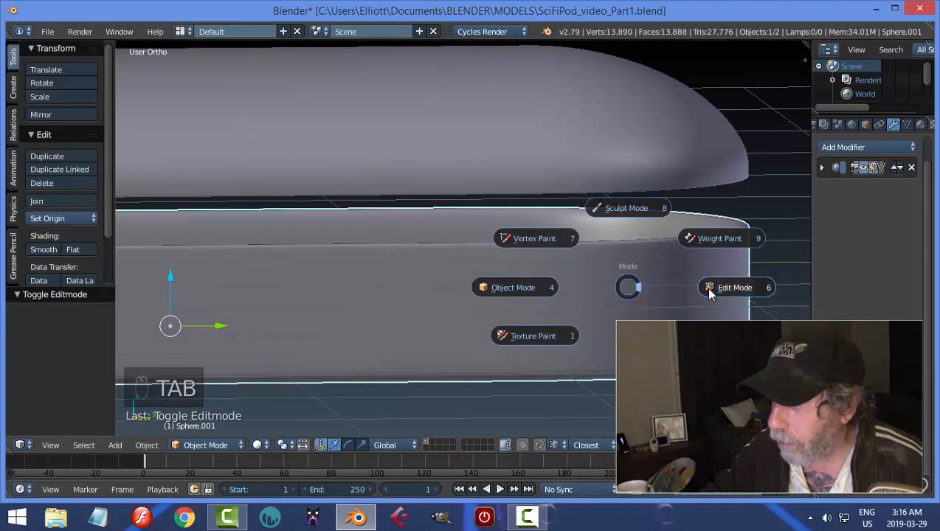
pyautogui.hotkey('ctrl', 'r')
pyautogui.click(604, 214)
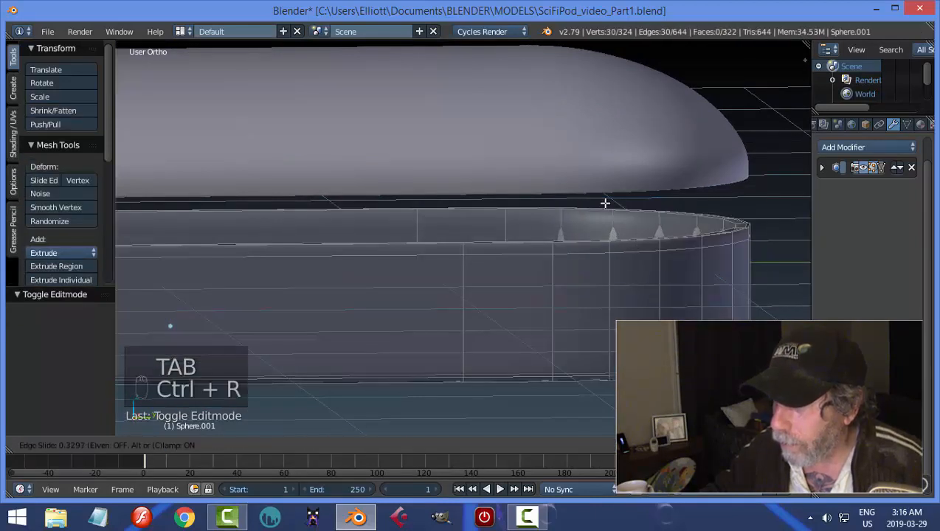
pyautogui.click(609, 165)
pyautogui.press('a')
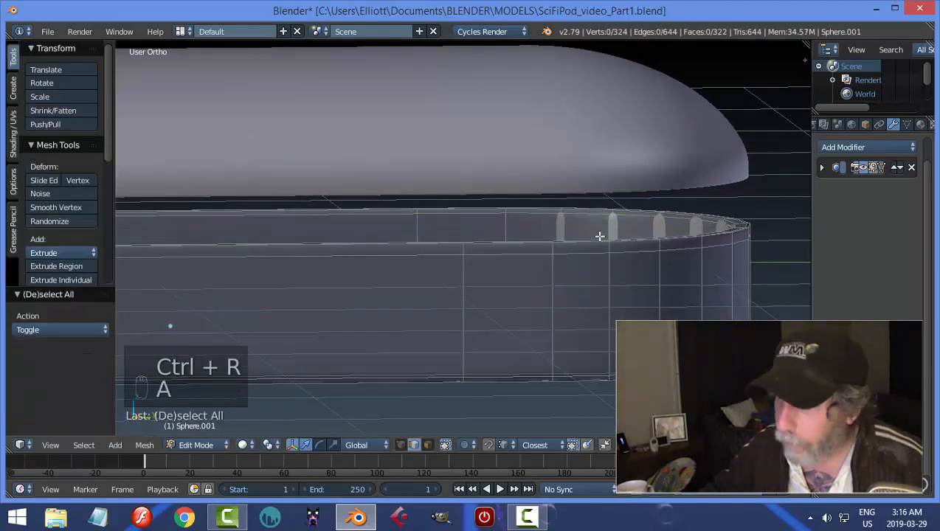
pyautogui.press('Tab')
pyautogui.click(488, 240)
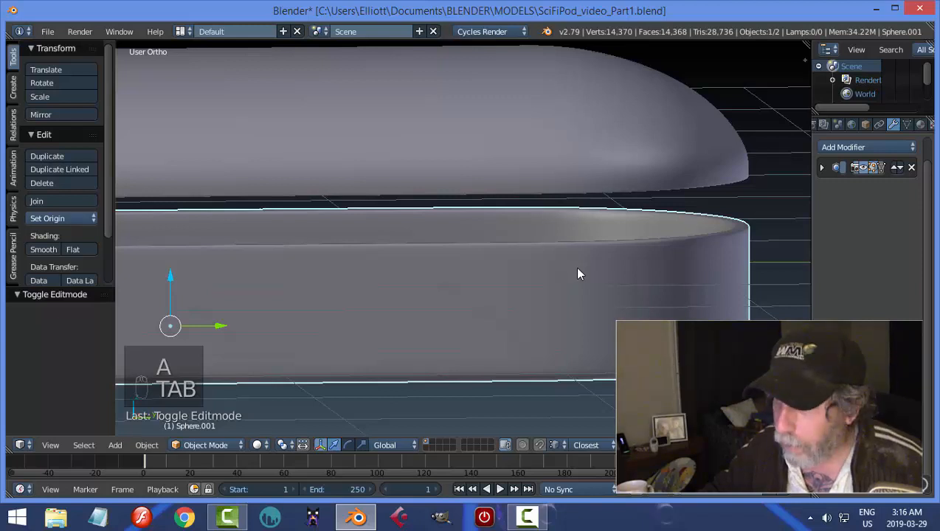
pyautogui.press('Tab')
pyautogui.click(682, 268)
pyautogui.hotkey('ctrl', 'Tab')
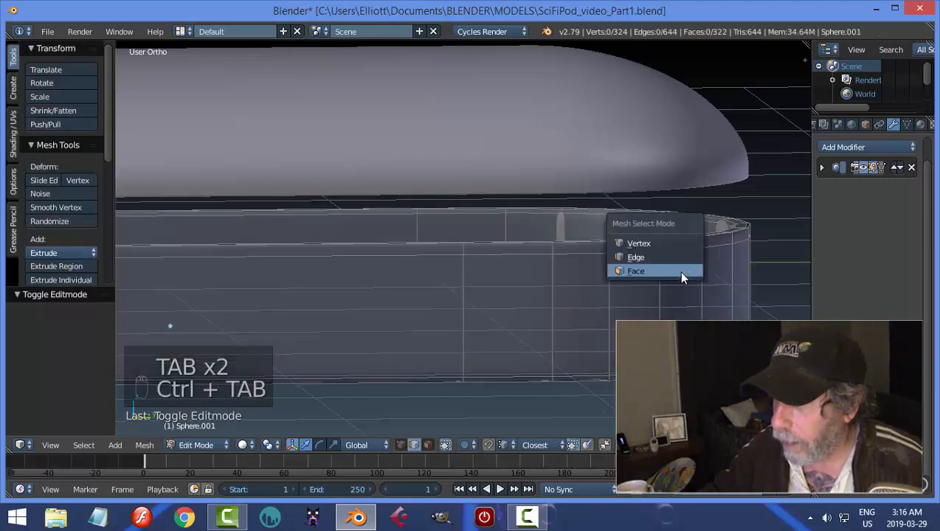
pyautogui.click(624, 270)
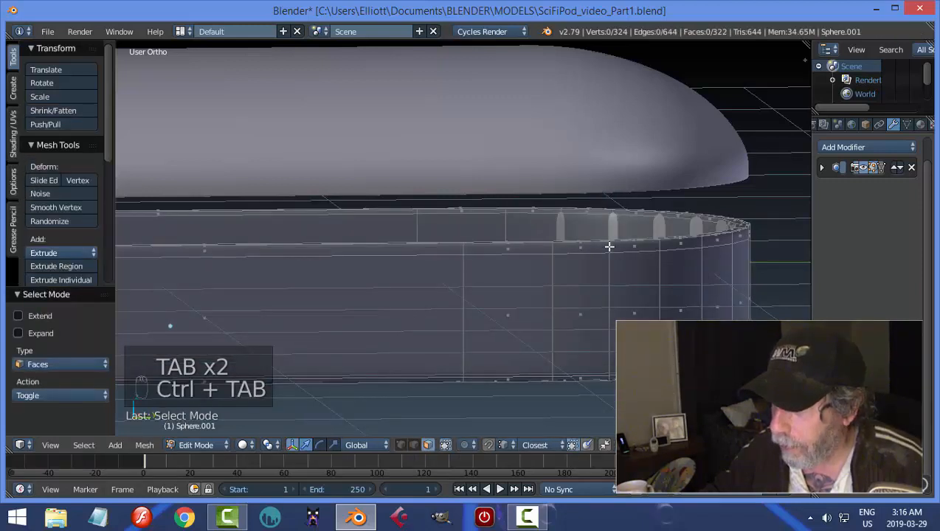
pyautogui.hotkey('ctrl', 'Tab')
pyautogui.click(592, 233)
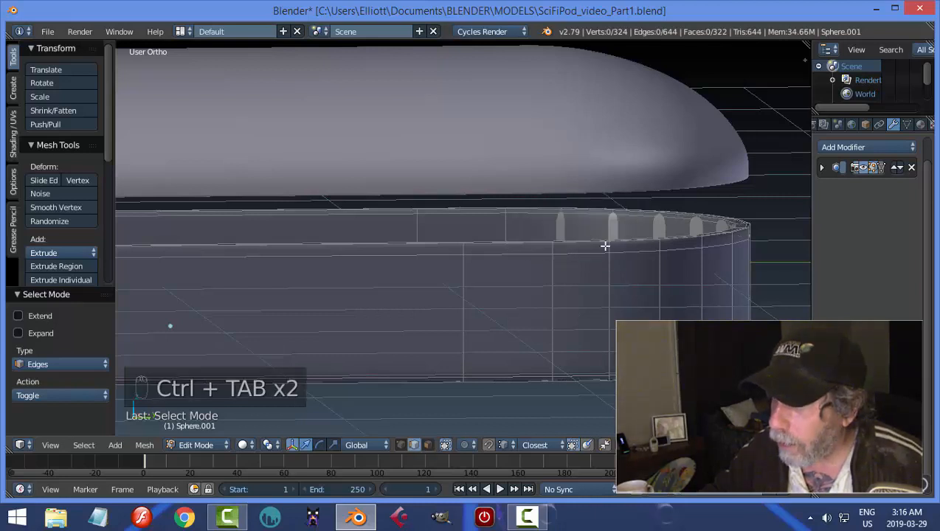
# Duplicate the edge loop just below the base's upper rim in place and separate it into its own object.
pyautogui.keyDown('alt'); pyautogui.click(598, 254); pyautogui.keyUp('alt')
pyautogui.hotkey('shift', 'd')
pyautogui.rightClick(614, 270)
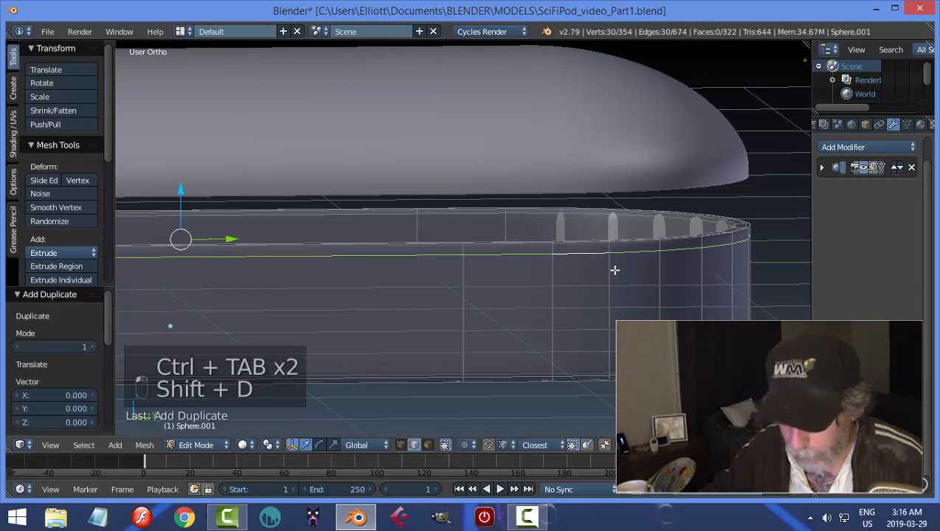
pyautogui.press('p')
pyautogui.click(615, 270)
pyautogui.click(527, 273)
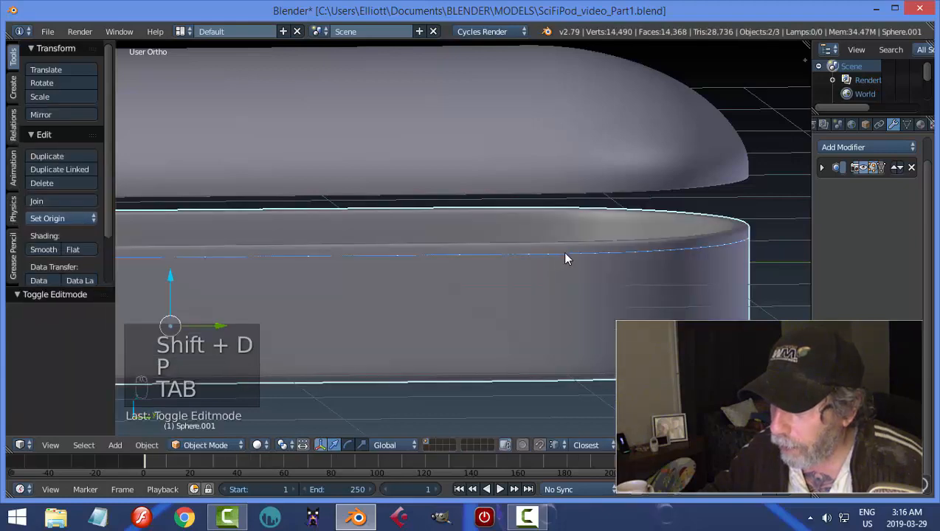
# Select only the separated edge loop in Object Mode and set its origin to its geometry.
pyautogui.rightClick(416, 285)
pyautogui.rightClick(414, 287)
pyautogui.click(69, 220)
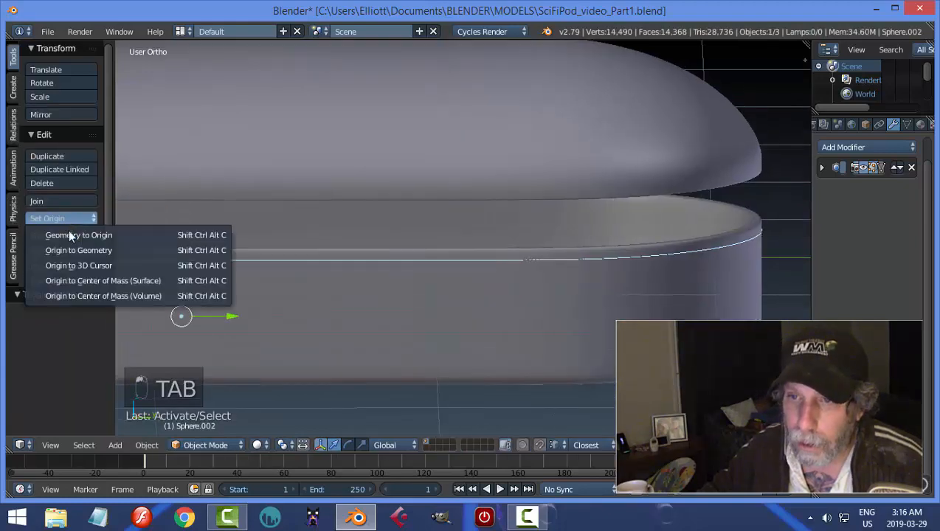
pyautogui.click(85, 250)
# In Edit Mode, extrude the whole edge loop and fatten it outward by about 0.07 into a flat strip.
pyautogui.press('Tab')
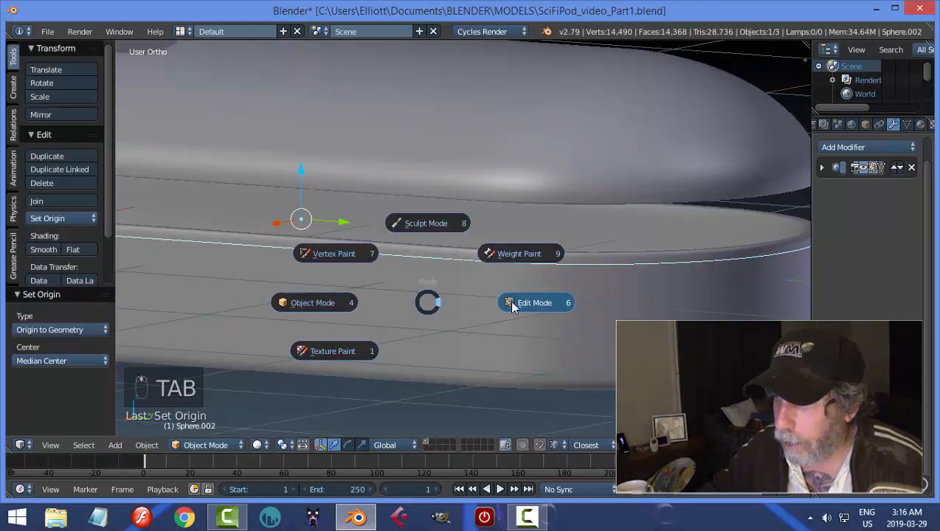
pyautogui.click(536, 301)
pyautogui.press('a')
pyautogui.press('a')
pyautogui.moveTo(541, 300)
pyautogui.mouseDown(button='middle')
pyautogui.moveTo(573, 310)
pyautogui.moveTo(532, 314)
pyautogui.mouseUp(button='middle')
pyautogui.press('e')
pyautogui.hotkey('alt', 's')
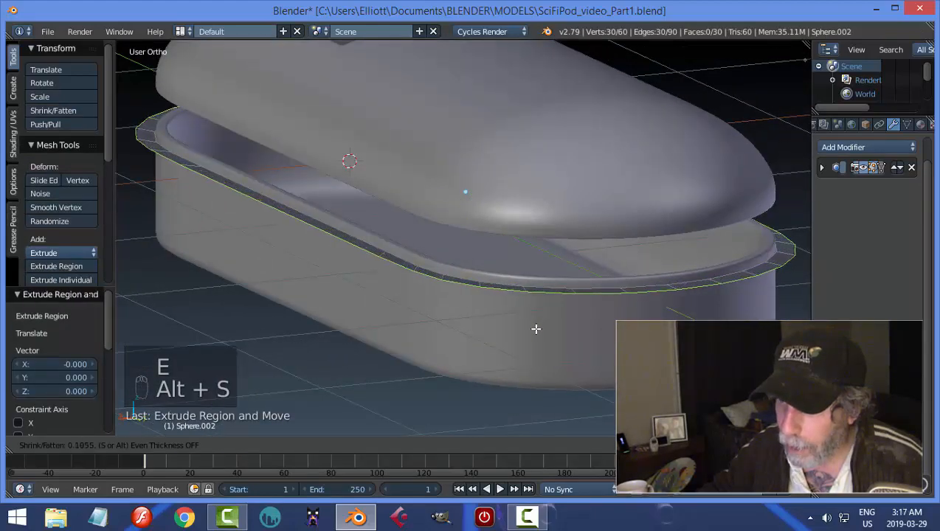
pyautogui.click(536, 324)
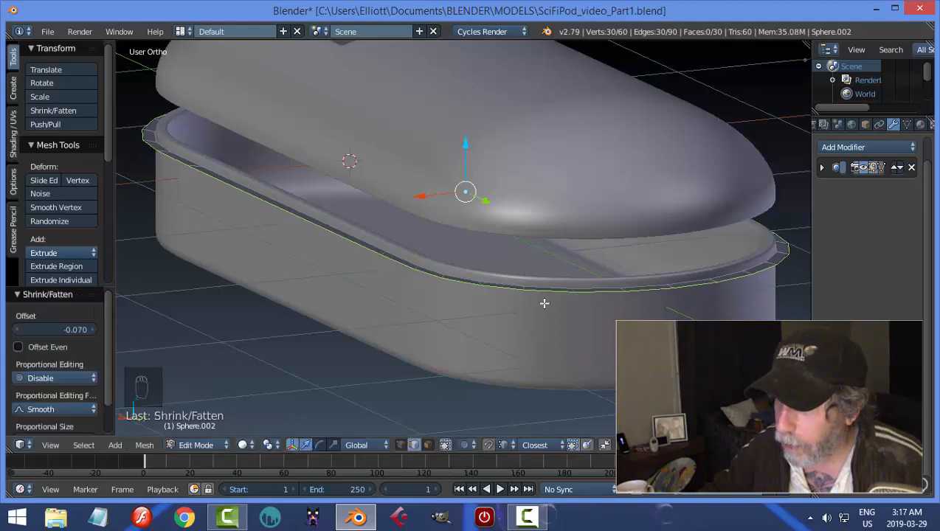
# Scale the strip's outer edge slightly inward along the Y axis to even out its width at the rounded ends.
pyautogui.moveTo(544, 304); pyautogui.dragTo(657, 359, button='middle')
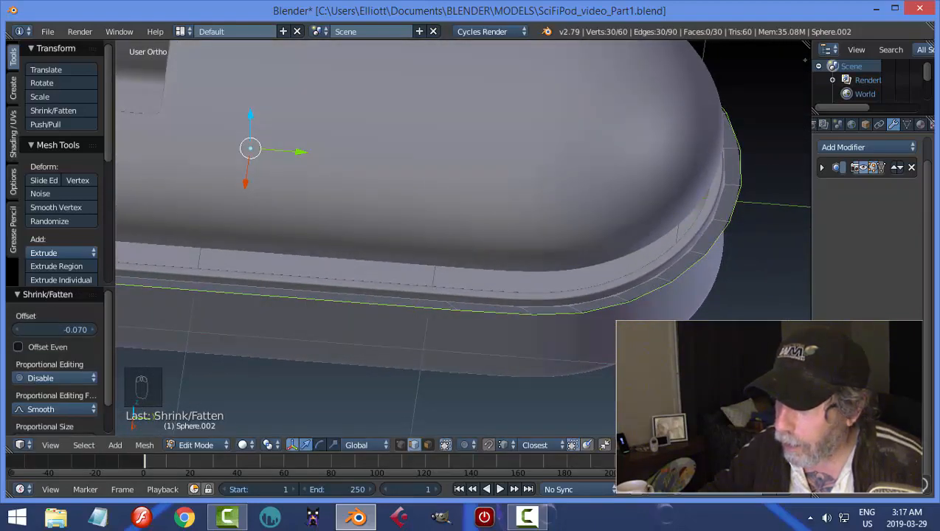
pyautogui.press('s')
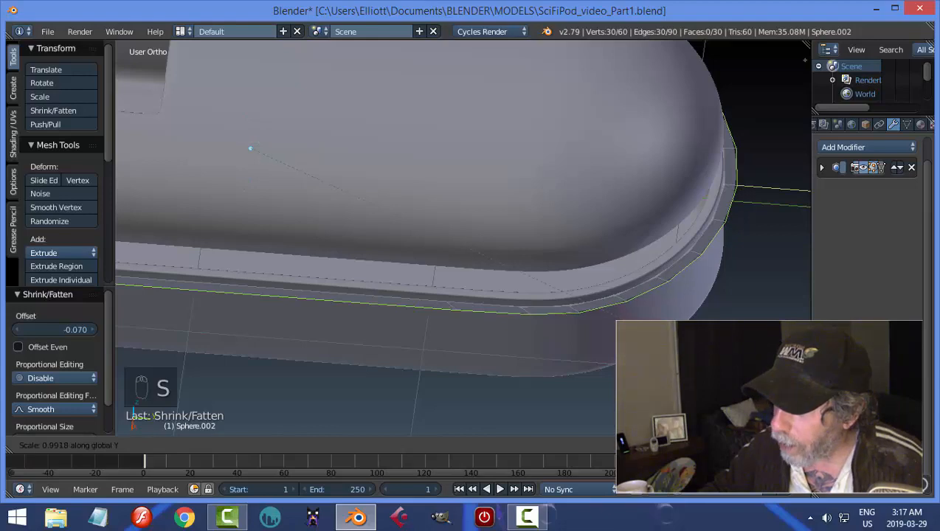
pyautogui.click(660, 336)
# Select the entire strip, extrude it, and raise the extruded faces 0.071 along Z to form a raised trim.
pyautogui.press('a')
pyautogui.press('a')
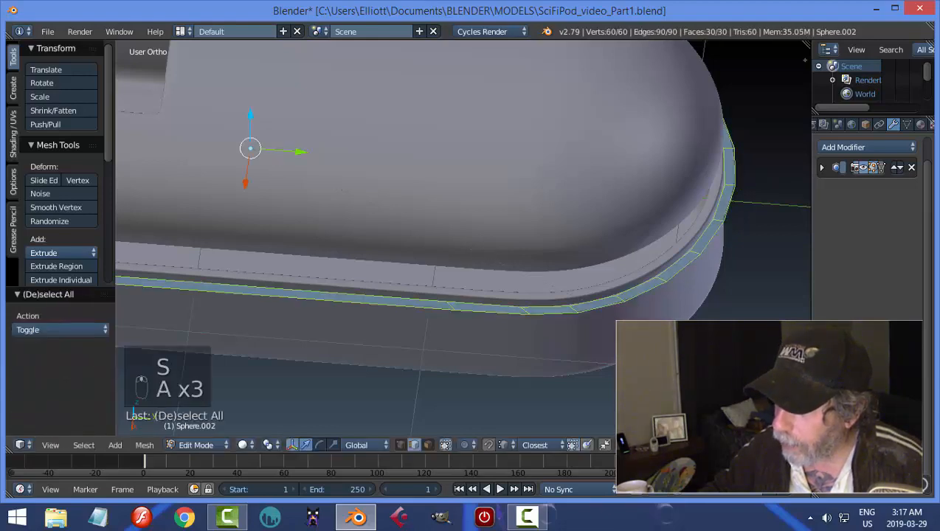
pyautogui.moveTo(660, 336); pyautogui.dragTo(648, 294, button='middle')
pyautogui.press('e')
pyautogui.rightClick(539, 266)
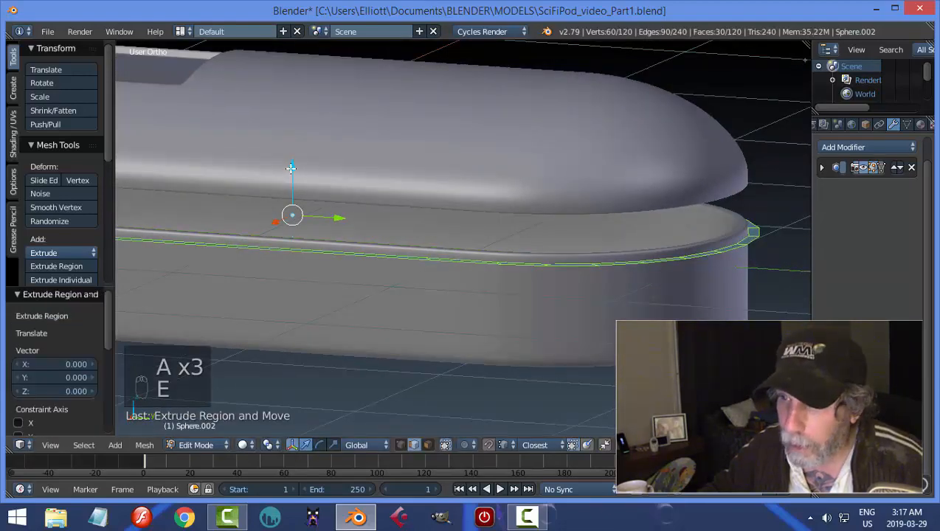
pyautogui.press('e')
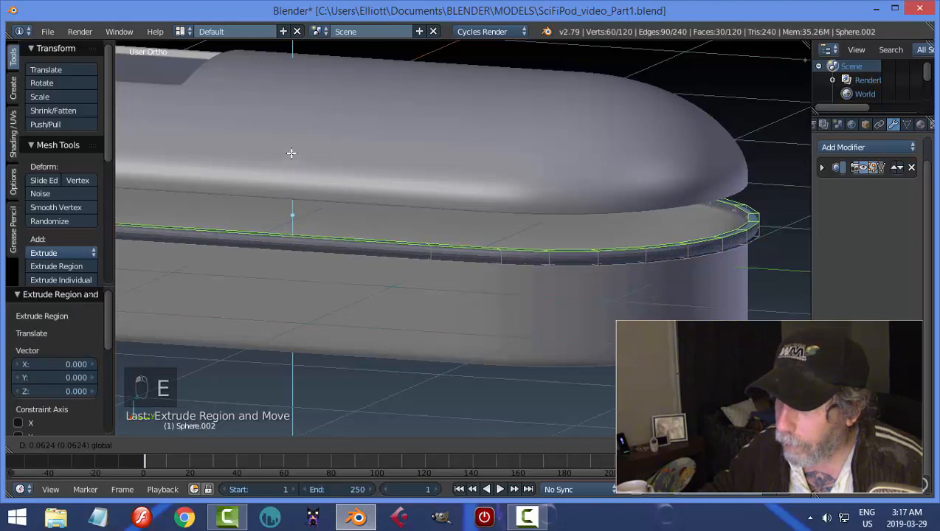
pyautogui.click(317, 161)
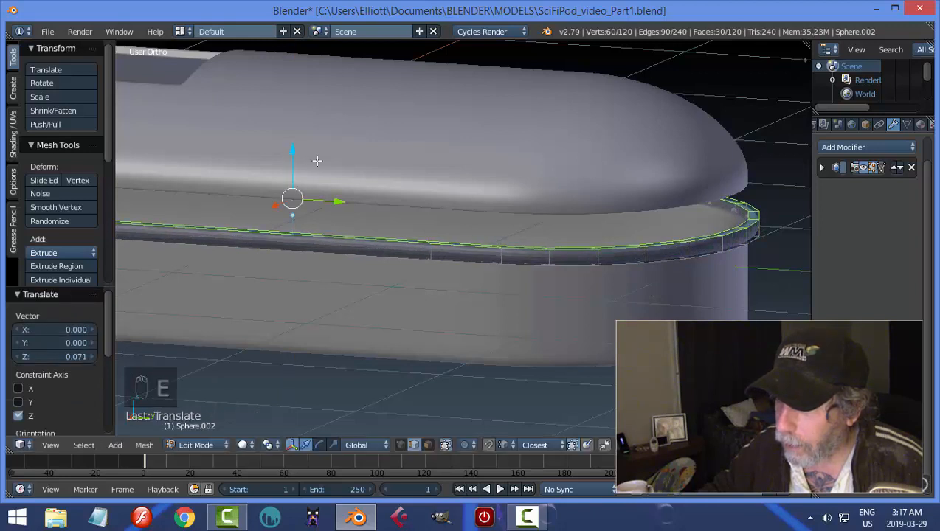
# Add two loop cuts around the trim's outer side, one toward the lower edge and one toward the upper edge.
pyautogui.hotkey('ctrl', 'r')
pyautogui.click(498, 259)
pyautogui.rightClick(498, 258)
pyautogui.hotkey('ctrl', 'r')
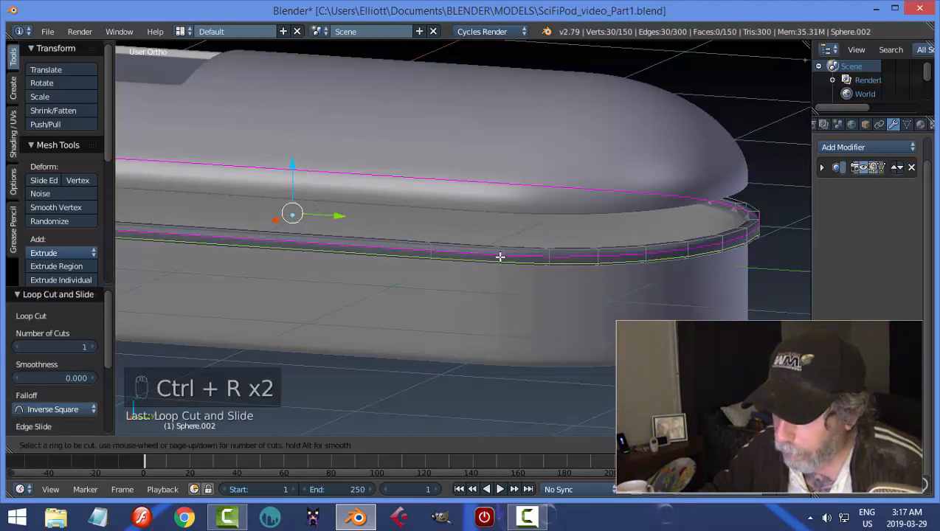
pyautogui.click(500, 256)
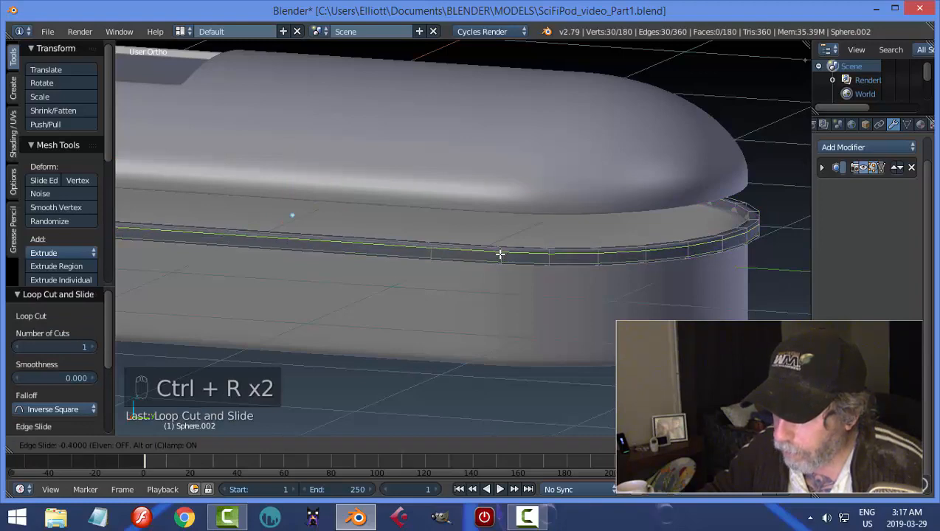
pyautogui.rightClick(500, 255)
# Add a loop cut around the trim's top face, clear the selection, and return to Object Mode.
pyautogui.moveTo(649, 273); pyautogui.dragTo(579, 323, button='middle')
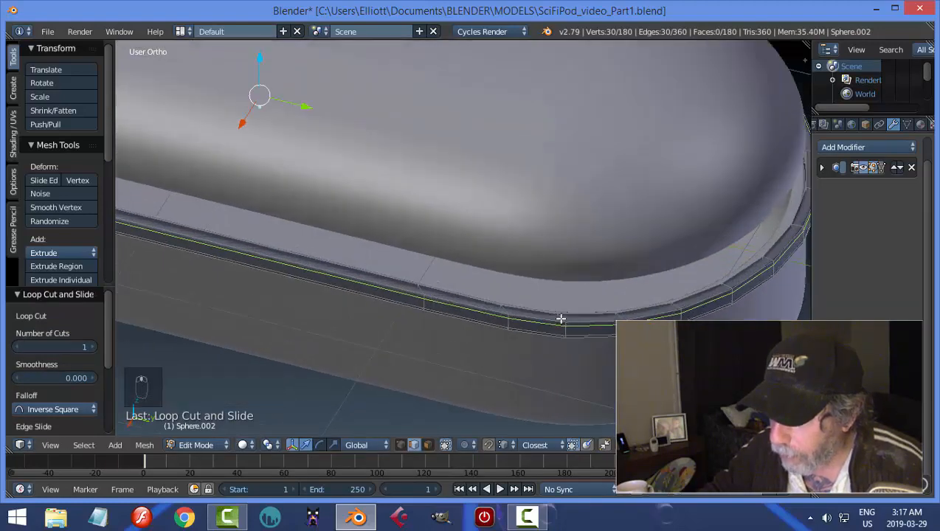
pyautogui.hotkey('ctrl', 'r')
pyautogui.click(561, 318)
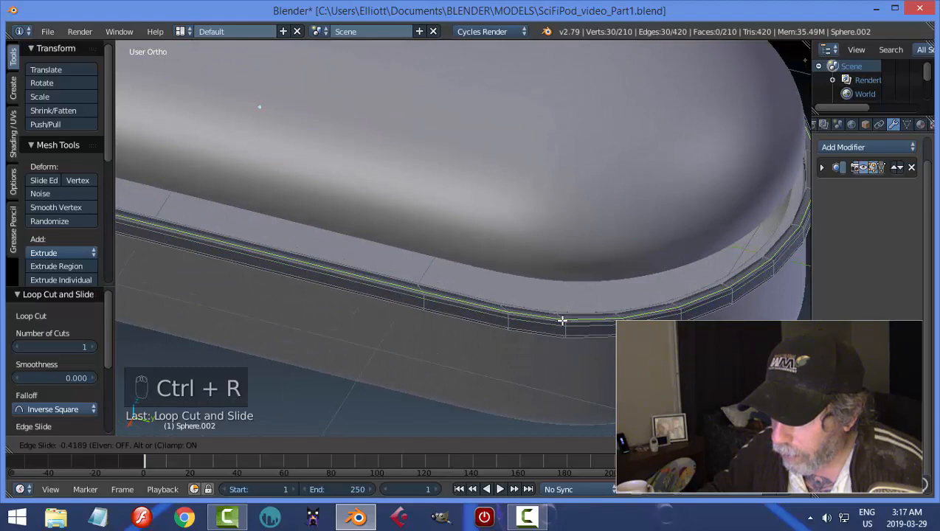
pyautogui.rightClick(563, 321)
pyautogui.press('a')
pyautogui.press('Tab')
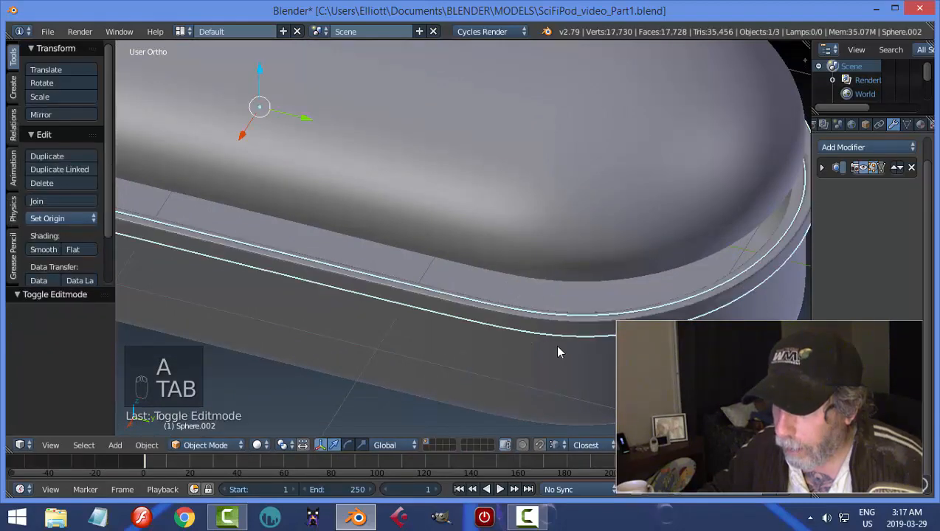
# Apply smooth shading to the trim and save the file over the existing one.
pyautogui.moveTo(554, 344); pyautogui.dragTo(575, 302, button='middle')
pyautogui.click(38, 248)
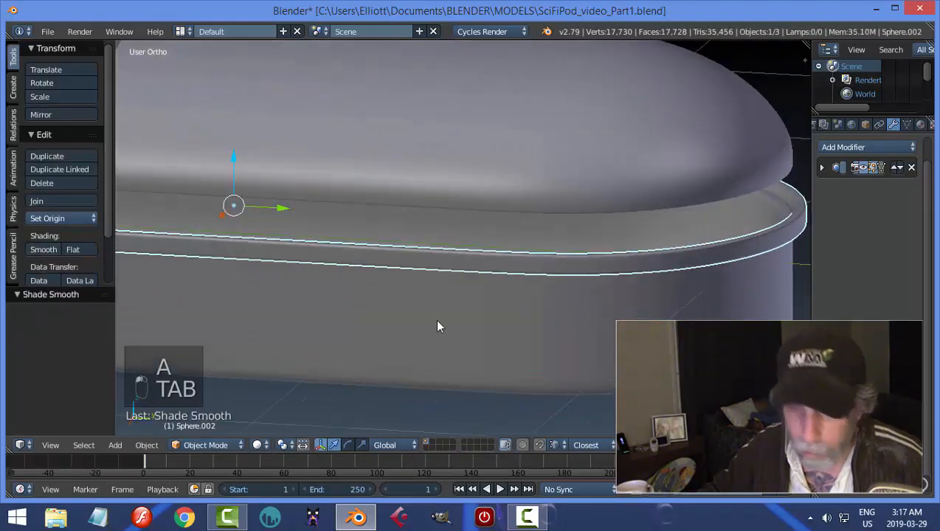
pyautogui.press('a')
pyautogui.scroll(-3, 433, 321)
pyautogui.moveTo(433, 321)
pyautogui.mouseDown(button='middle')
pyautogui.moveTo(480, 298)
pyautogui.moveTo(541, 219)
pyautogui.mouseUp(button='middle')
pyautogui.hotkey('ctrl', 's')
pyautogui.click(481, 297)
# Lower the dome by 0.170 along Z so it sits on the base, and inspect the closed pod.
pyautogui.rightClick(405, 209)
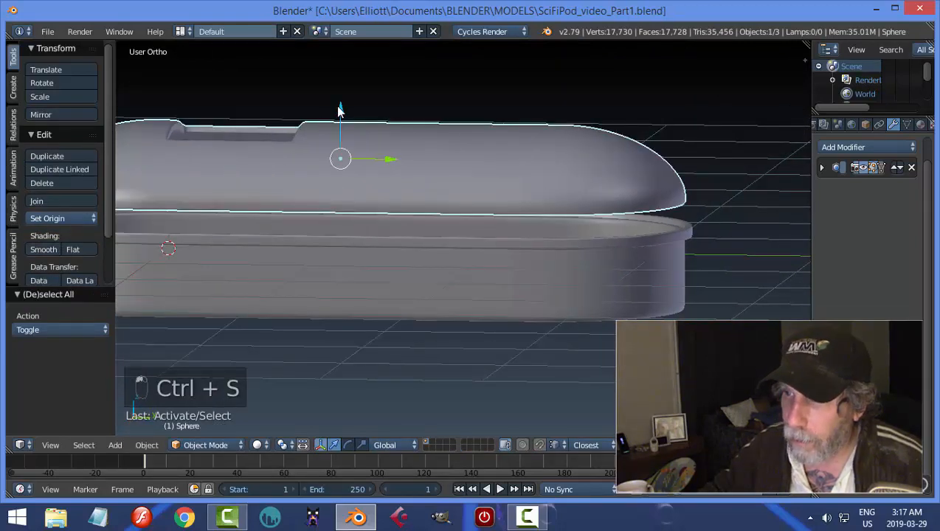
pyautogui.moveTo(340, 111); pyautogui.dragTo(342, 137)
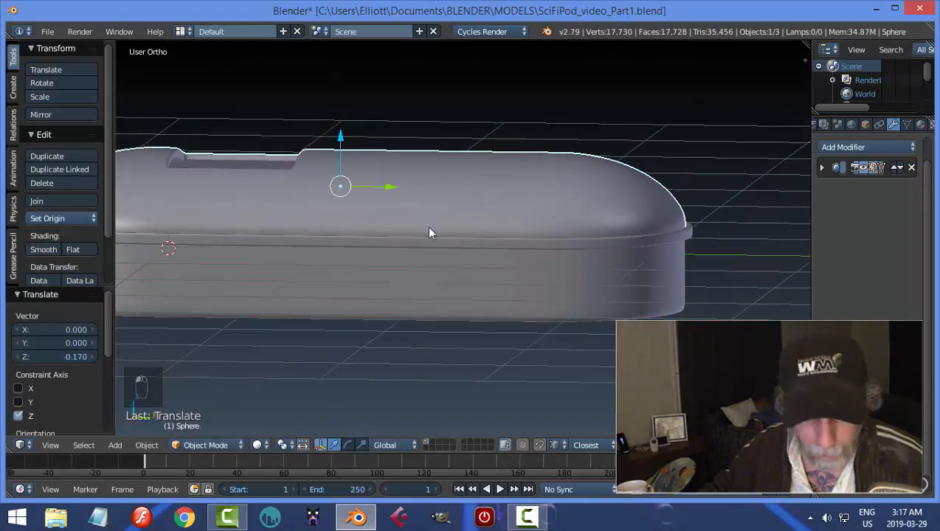
pyautogui.press('a')
pyautogui.scroll(-3, 436, 240)
pyautogui.keyDown('shift'); pyautogui.moveTo(424, 247); pyautogui.dragTo(470, 281, button='middle'); pyautogui.keyUp('shift')
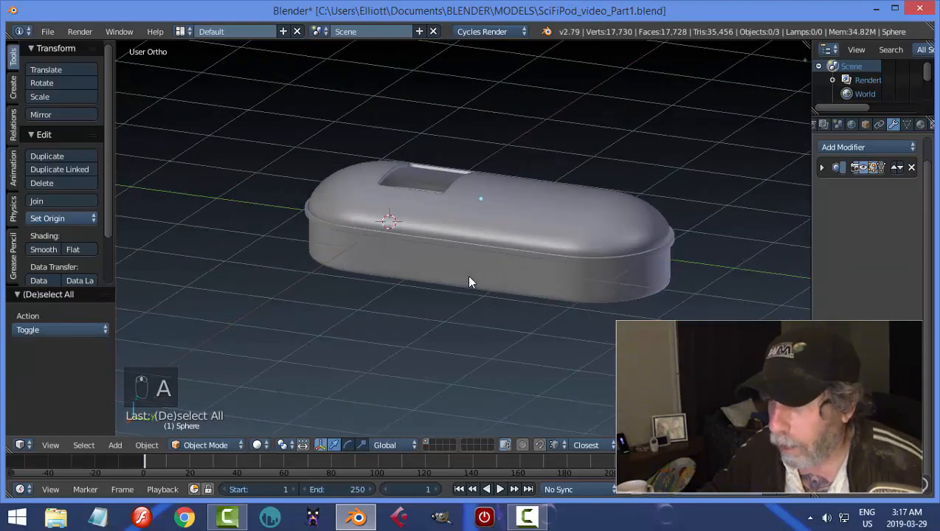
pyautogui.moveTo(600, 263); pyautogui.dragTo(588, 273, button='middle')
pyautogui.press('a')
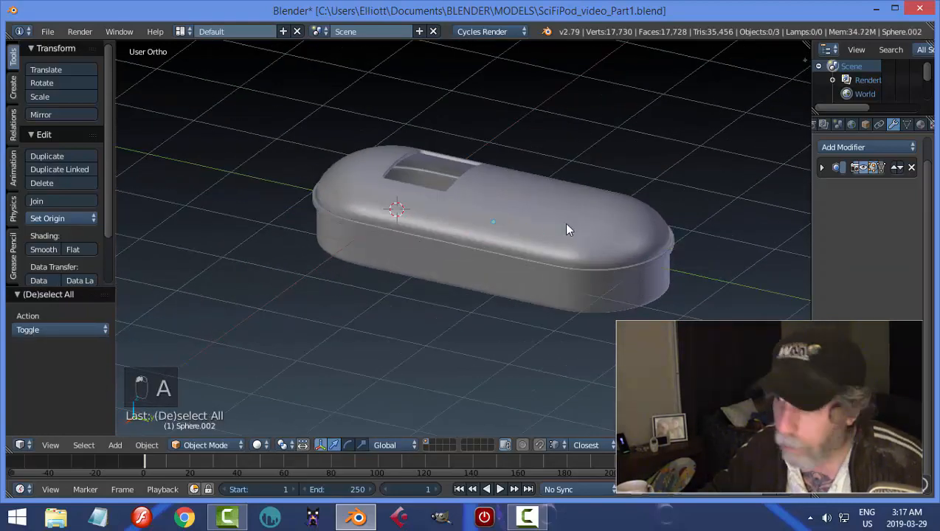
pyautogui.moveTo(563, 223); pyautogui.dragTo(555, 253, button='middle')
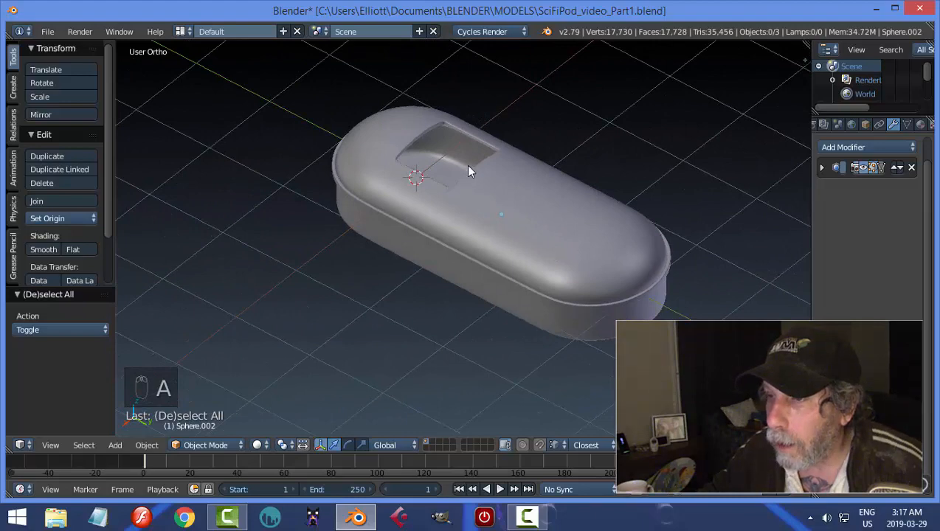
# Hide the dome and add a loop cut around the base's inner wall, slid down close to the floor.
pyautogui.press('h')
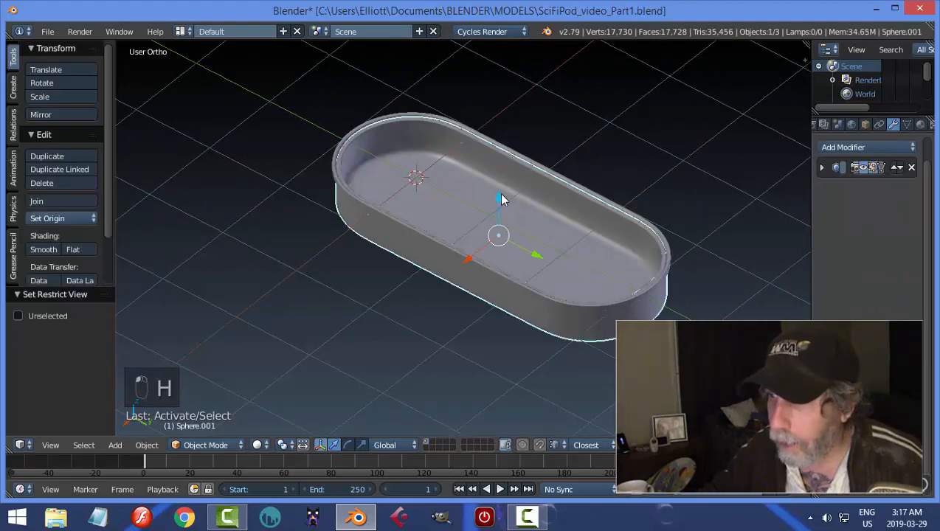
pyautogui.press('Tab')
pyautogui.scroll(3, 491, 121)
pyautogui.hotkey('ctrl', 'r')
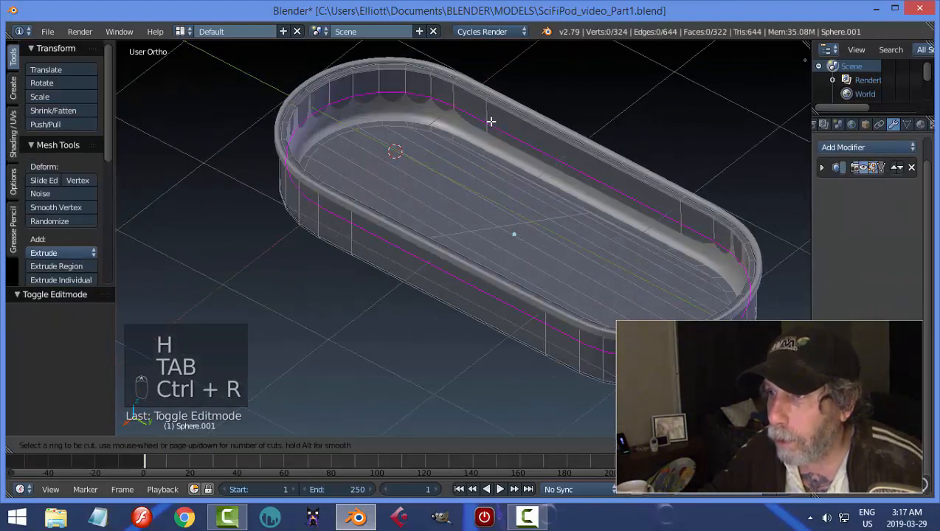
pyautogui.click(491, 122)
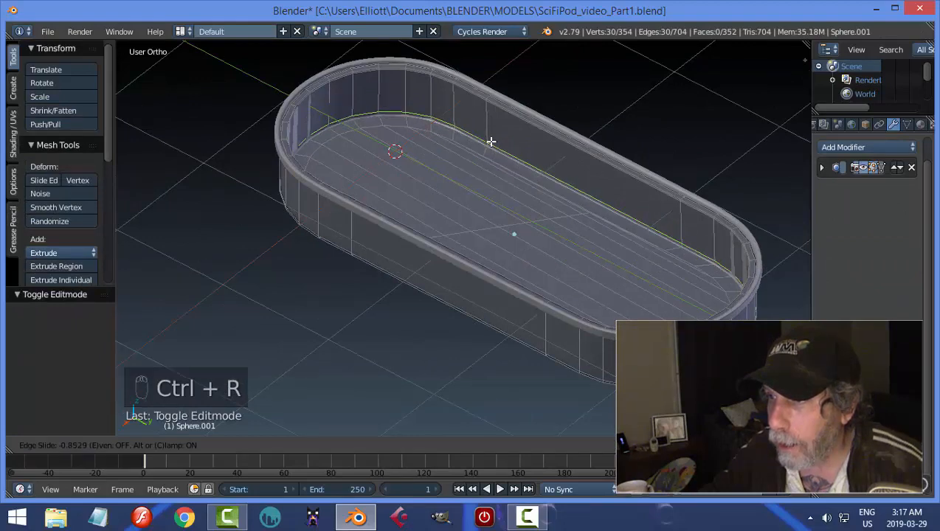
pyautogui.click(491, 141)
pyautogui.press('a')
pyautogui.press('Tab')
pyautogui.click(434, 148)
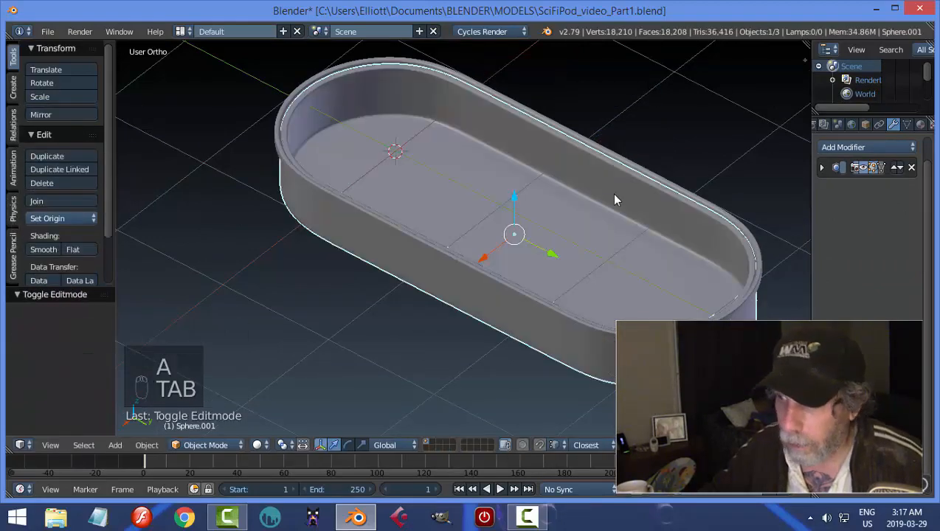
# Unhide the dome, clear the selection, and look over the assembled pod.
pyautogui.hotkey('alt', 'h')
pyautogui.press('a')
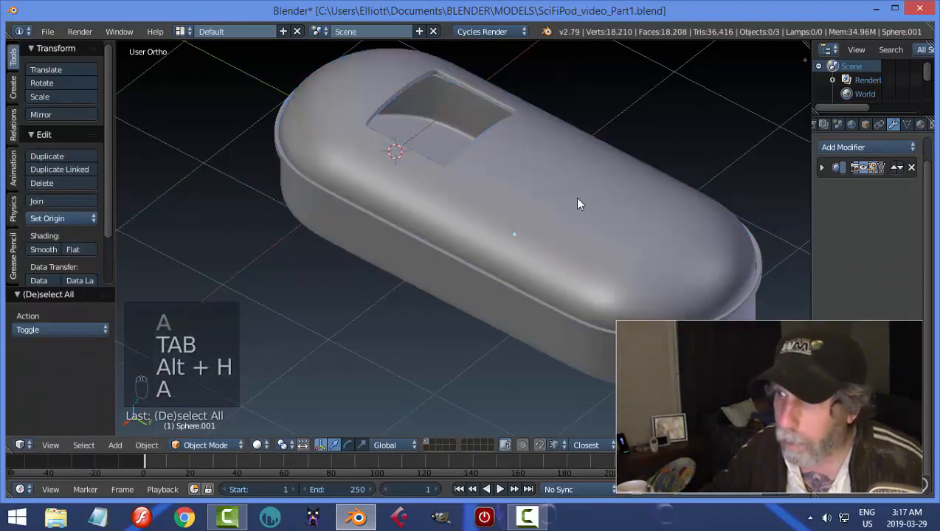
pyautogui.moveTo(579, 203); pyautogui.dragTo(441, 149, button='middle')
pyautogui.moveTo(545, 212); pyautogui.dragTo(632, 175, button='middle')
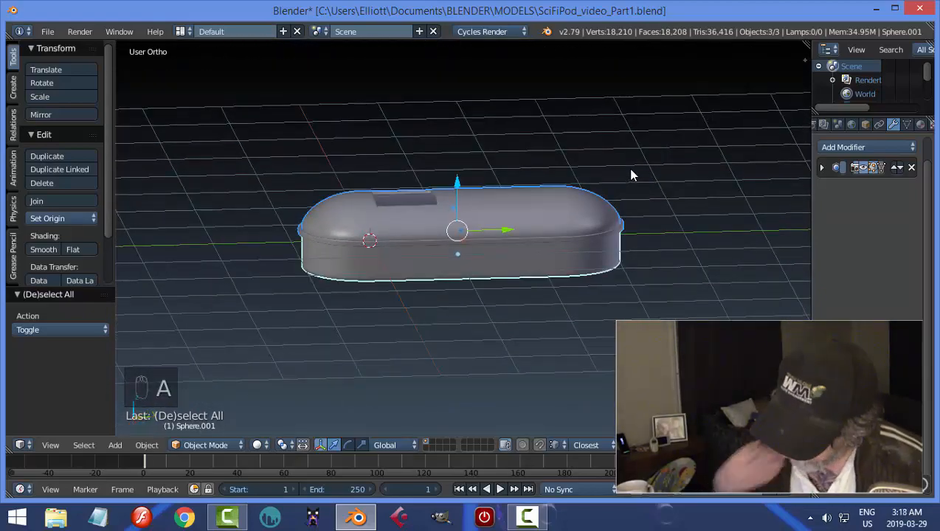
# With all parts selected in right view, raise the pod onto the ground line and shift it along Y to center it on the origin.
pyautogui.press('KP_3')
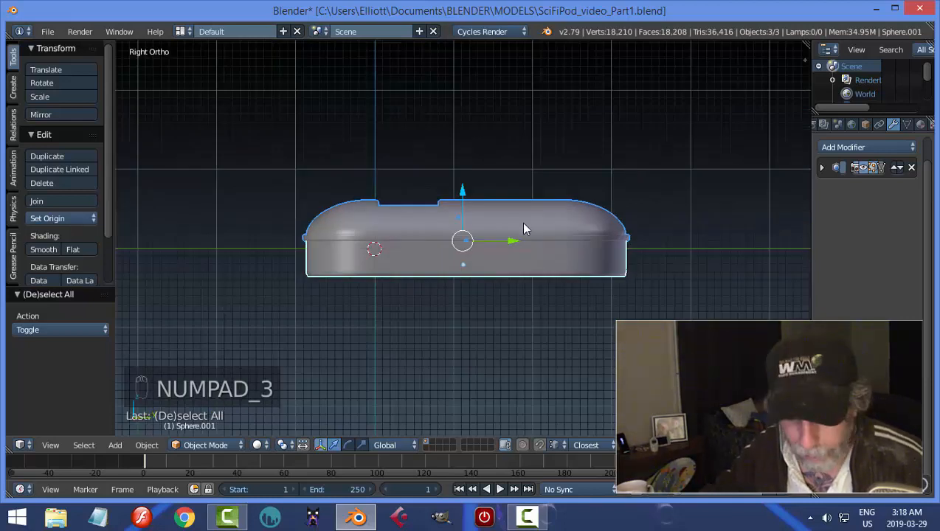
pyautogui.moveTo(465, 195); pyautogui.dragTo(469, 168)
pyautogui.moveTo(515, 217); pyautogui.dragTo(441, 210)
pyautogui.press('a')
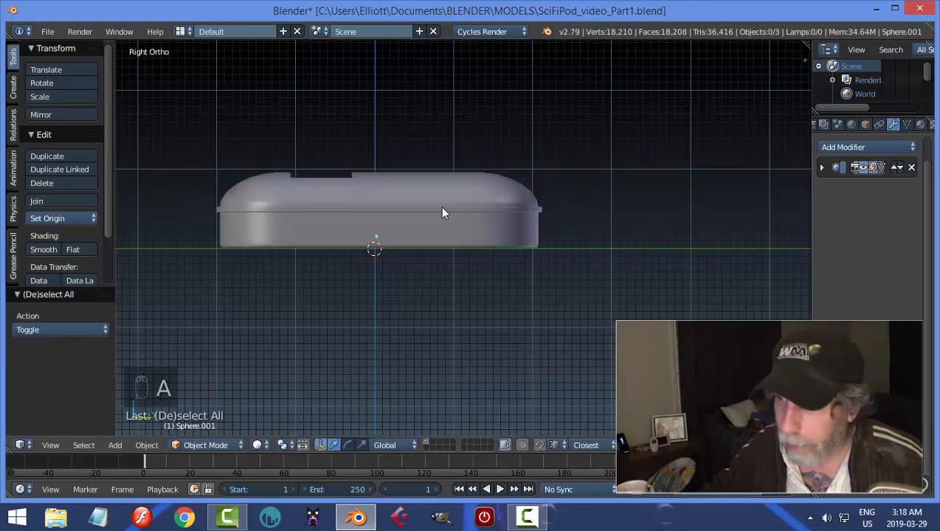
# Save the file and scale the trim ring around the pod by about 1.2 along Z.
pyautogui.moveTo(441, 210); pyautogui.dragTo(529, 208, button='middle')
pyautogui.hotkey('ctrl', 's')
pyautogui.rightClick(529, 210)
pyautogui.scroll(3, 535, 235)
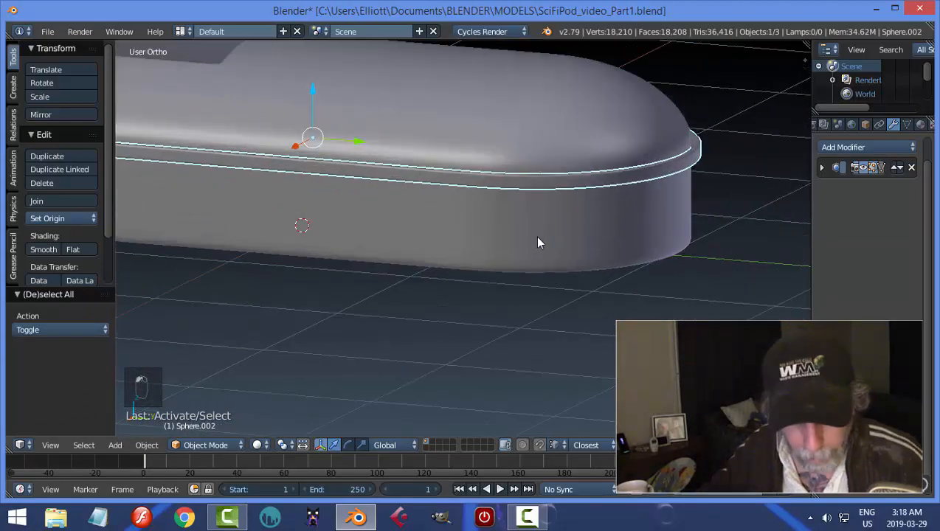
pyautogui.press('s')
pyautogui.press('z')
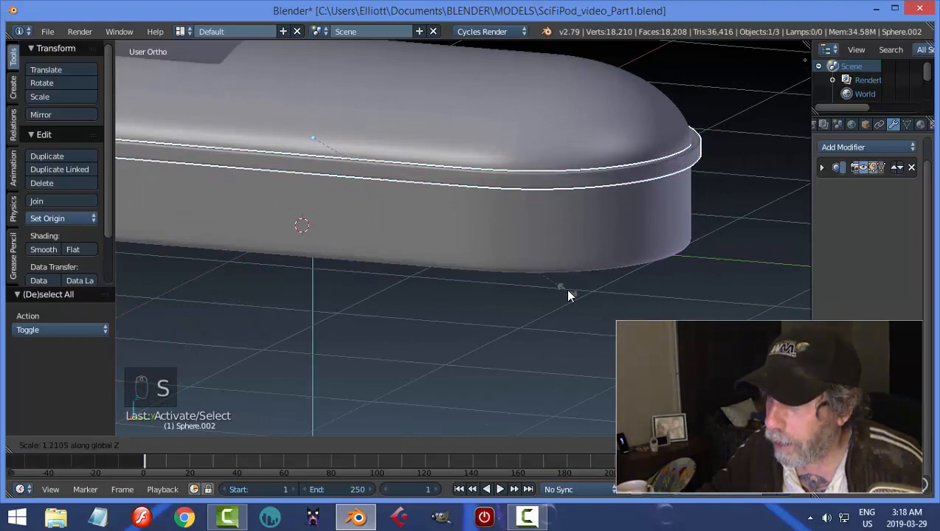
pyautogui.click(565, 289)
pyautogui.press('a')
# Lower the trim ring by 0.014 along Z and save the file.
pyautogui.moveTo(604, 257); pyautogui.dragTo(600, 217, button='middle')
pyautogui.rightClick(417, 170)
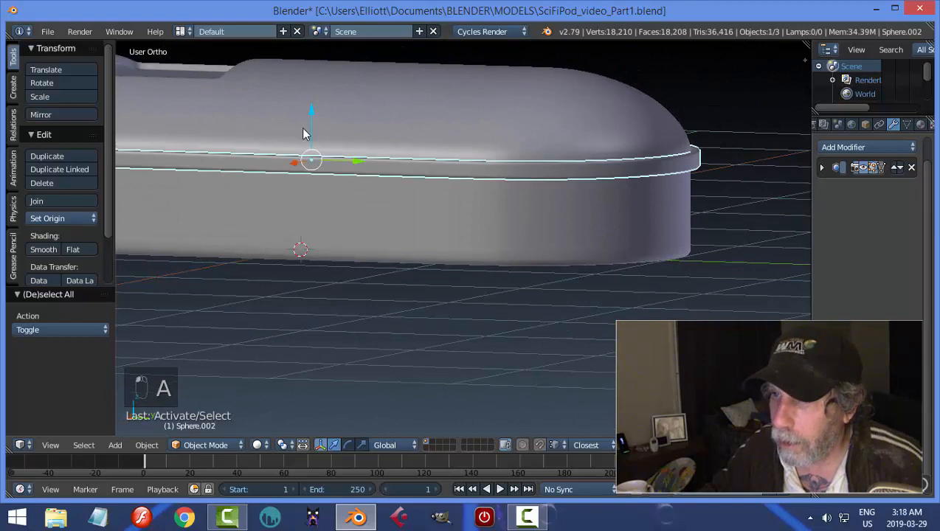
pyautogui.click(309, 110)
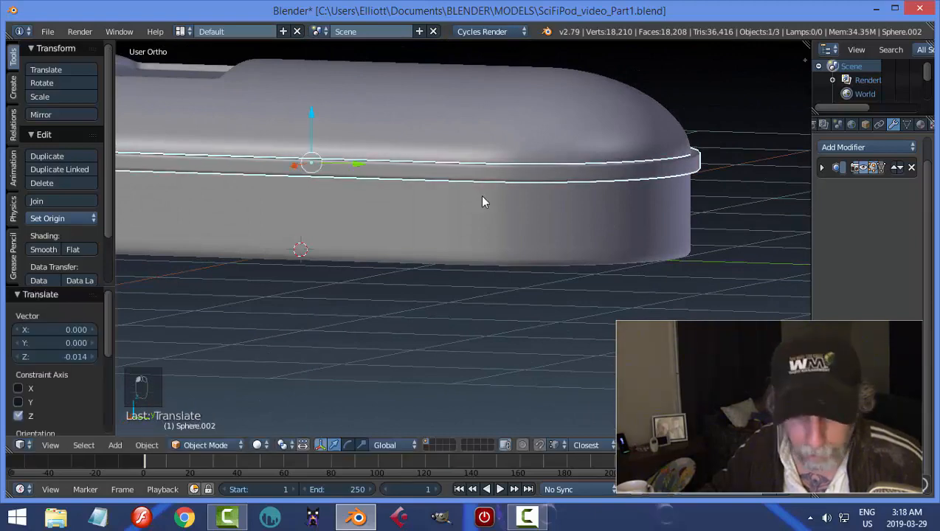
pyautogui.press('a')
pyautogui.moveTo(480, 195); pyautogui.dragTo(463, 267, button='middle')
pyautogui.hotkey('ctrl', 's')
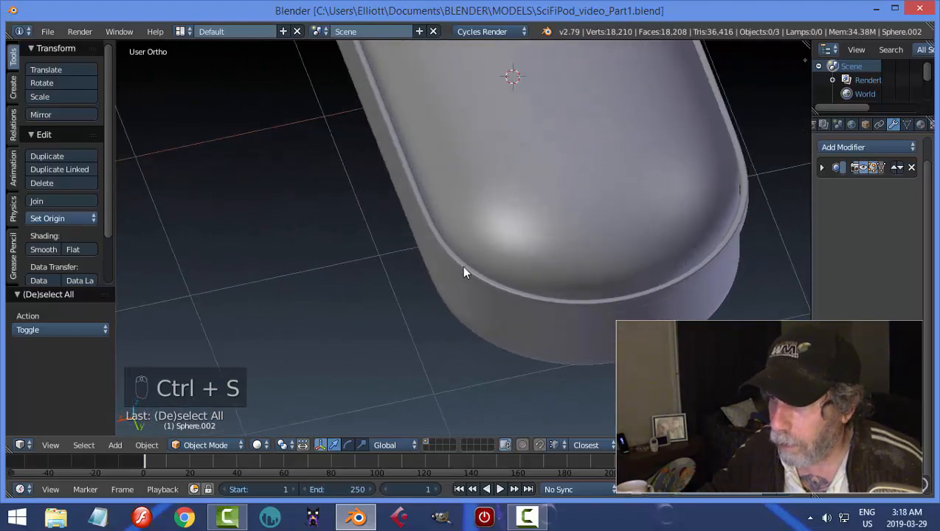
# Add a loop cut around the trim ring's upper face, slid tightly against its inner edge, and save the file.
pyautogui.rightClick(464, 272)
pyautogui.press('Tab')
pyautogui.scroll(4, 454, 267)
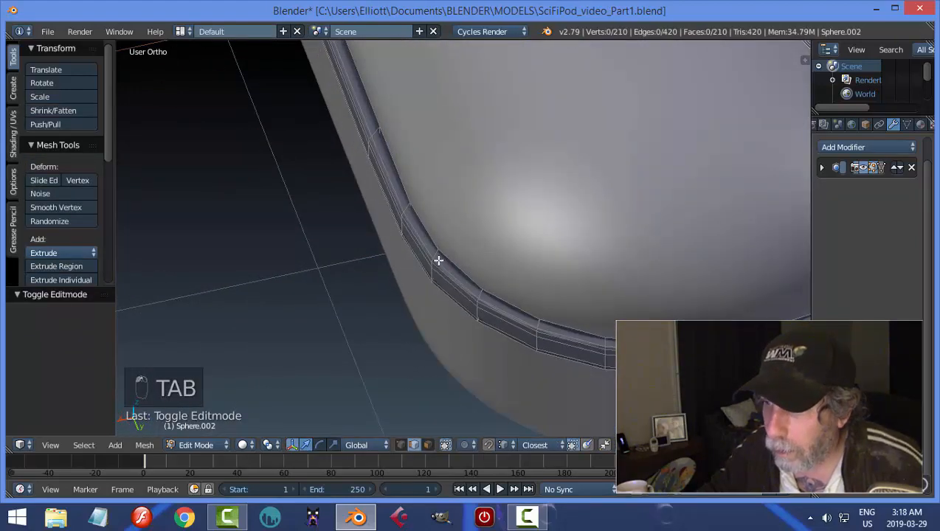
pyautogui.hotkey('ctrl', 'r')
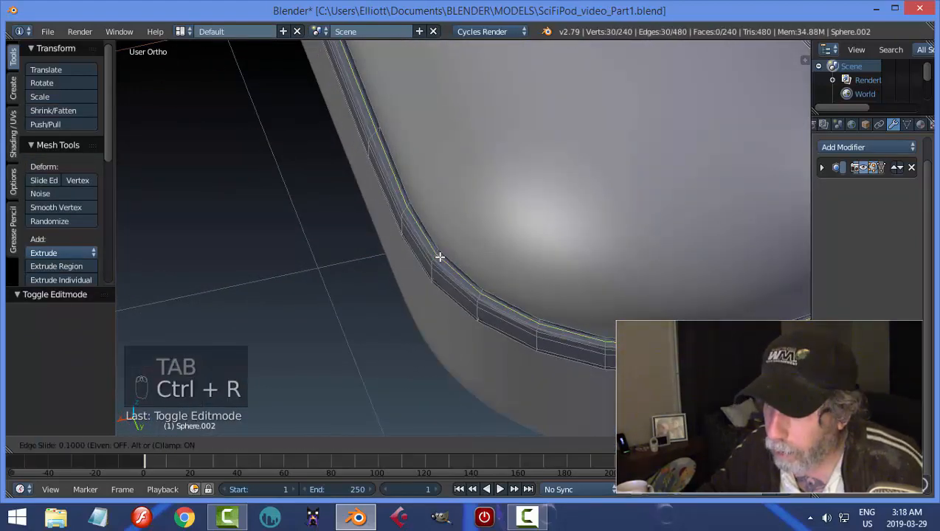
pyautogui.click(442, 255)
pyautogui.click(441, 253)
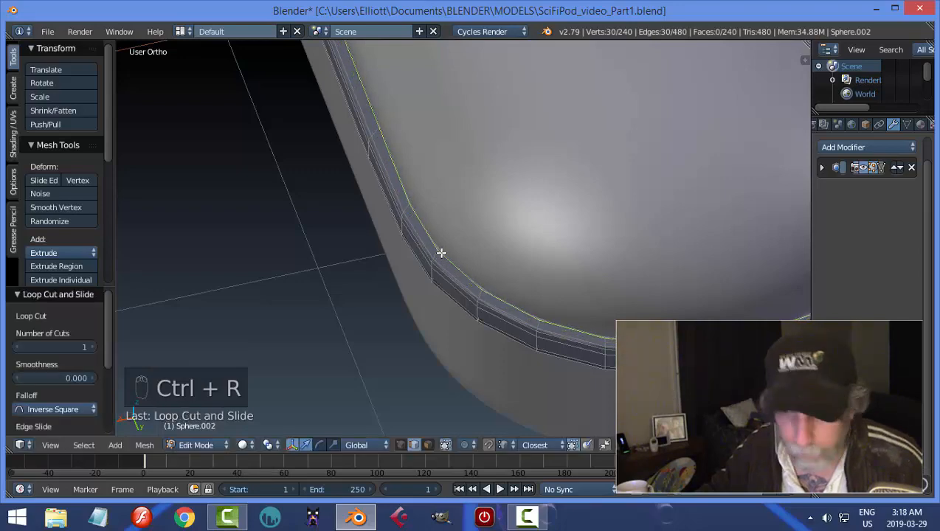
pyautogui.press('a')
pyautogui.press('Tab')
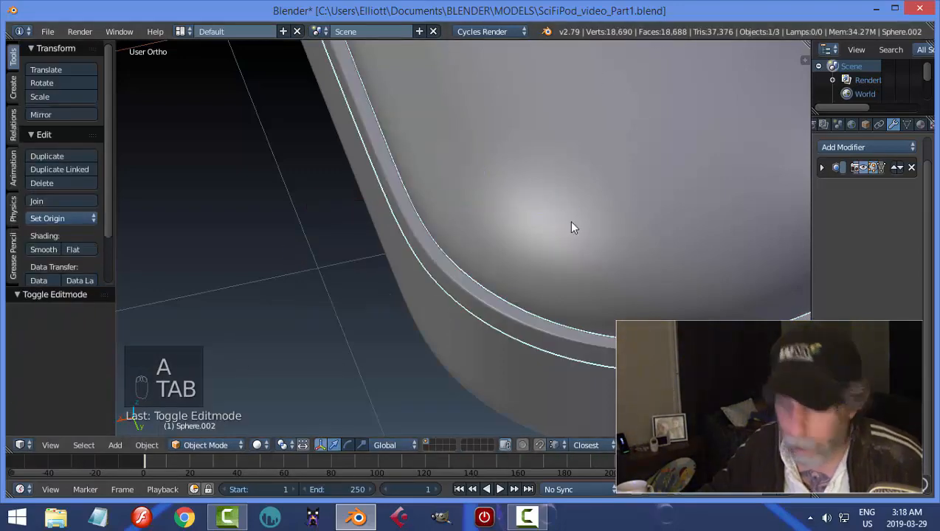
pyautogui.press('a')
pyautogui.scroll(-4, 557, 230)
pyautogui.moveTo(552, 219); pyautogui.dragTo(550, 199, button='middle')
pyautogui.hotkey('ctrl', 's')
# Add a cube at the origin and stretch its mesh along X into a block much wider than the pod.
pyautogui.scroll(-2, 516, 206)
pyautogui.moveTo(487, 211); pyautogui.dragTo(520, 256, button='middle')
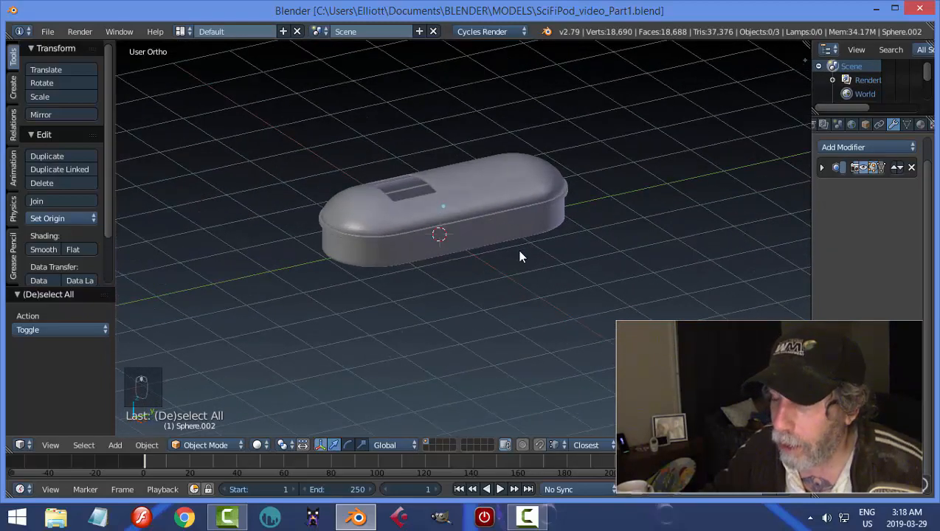
pyautogui.hotkey('shift', 'a')
pyautogui.moveTo(521, 247)
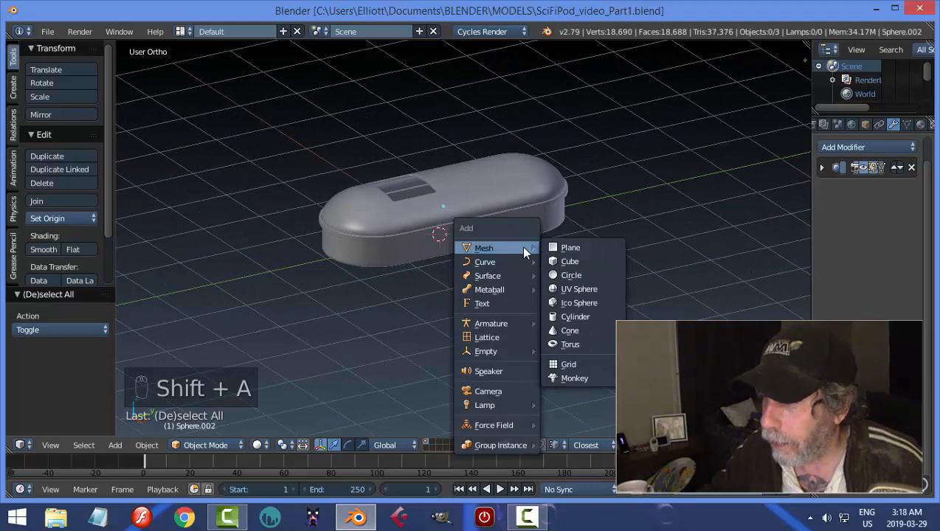
pyautogui.click(577, 261)
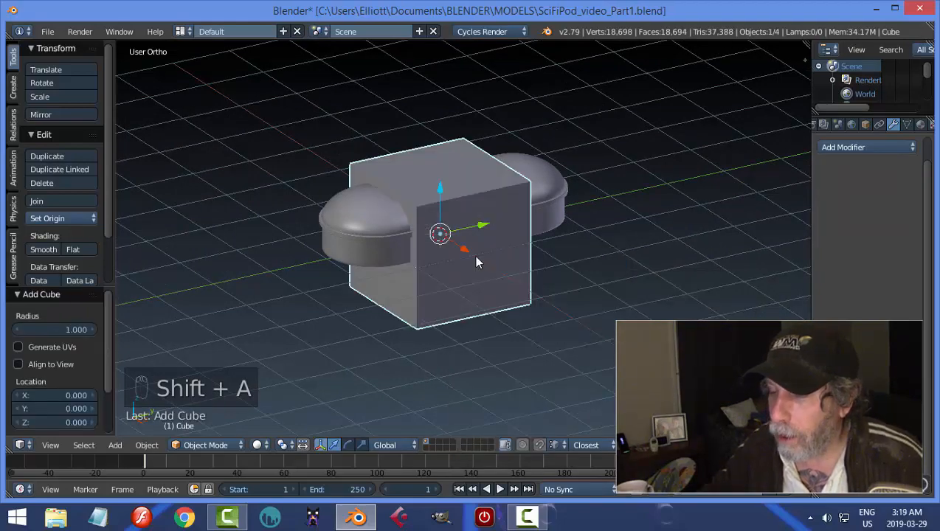
pyautogui.moveTo(442, 255); pyautogui.dragTo(509, 250, button='middle')
pyautogui.press('Tab')
pyautogui.click(604, 246)
pyautogui.press('s')
pyautogui.press('x')
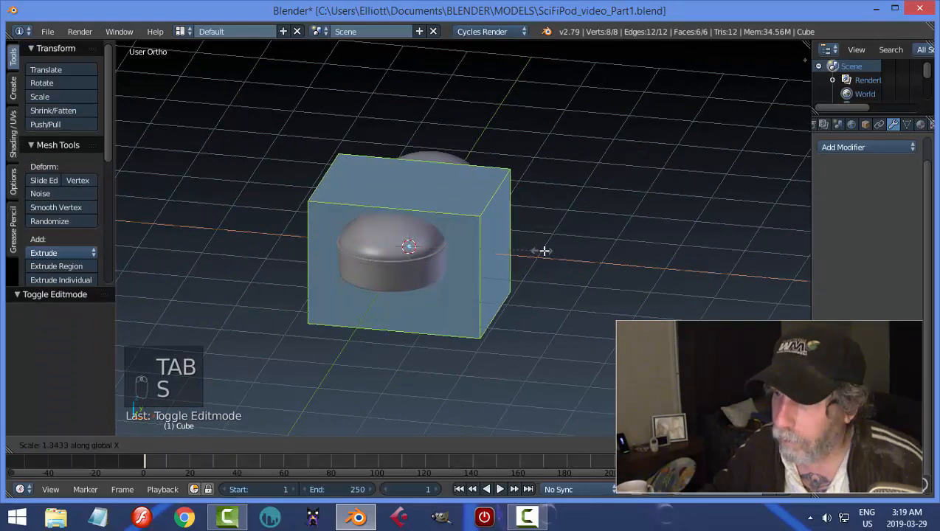
pyautogui.click(599, 250)
# Add two loop cuts dividing the block's width and scale them by 1.339 along X to just outside the pod's sides.
pyautogui.press('a')
pyautogui.moveTo(496, 246); pyautogui.dragTo(401, 213, button='middle')
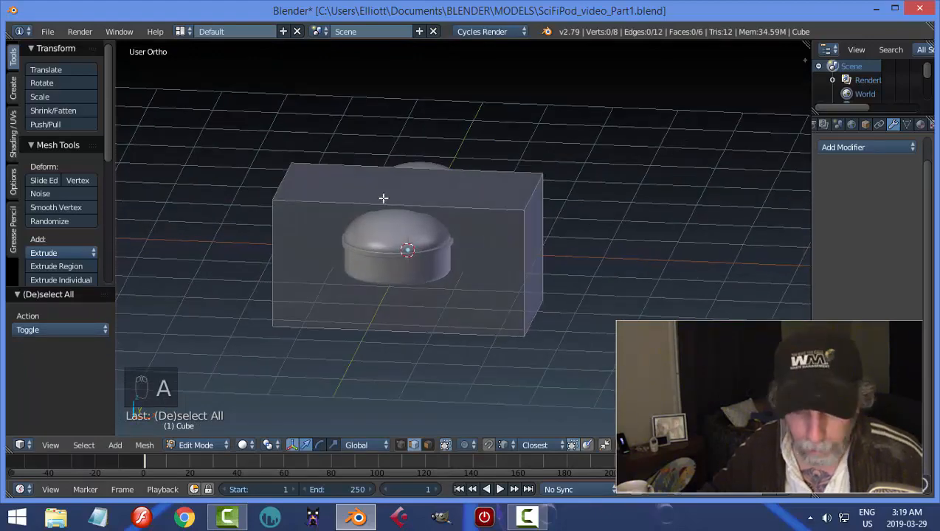
pyautogui.hotkey('ctrl', 'r')
pyautogui.scroll(1, 383, 198)
pyautogui.click(383, 198)
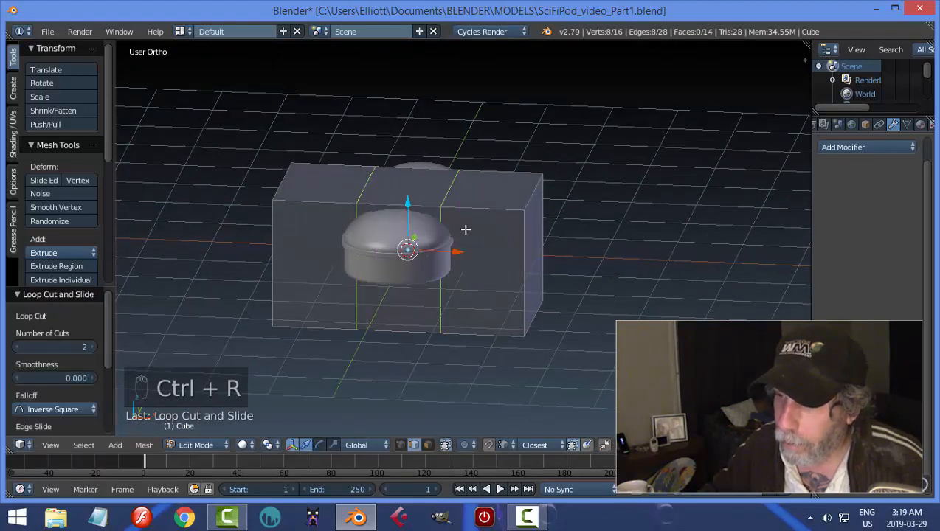
pyautogui.moveTo(466, 229); pyautogui.dragTo(476, 237, button='middle')
pyautogui.press('s')
pyautogui.press('x')
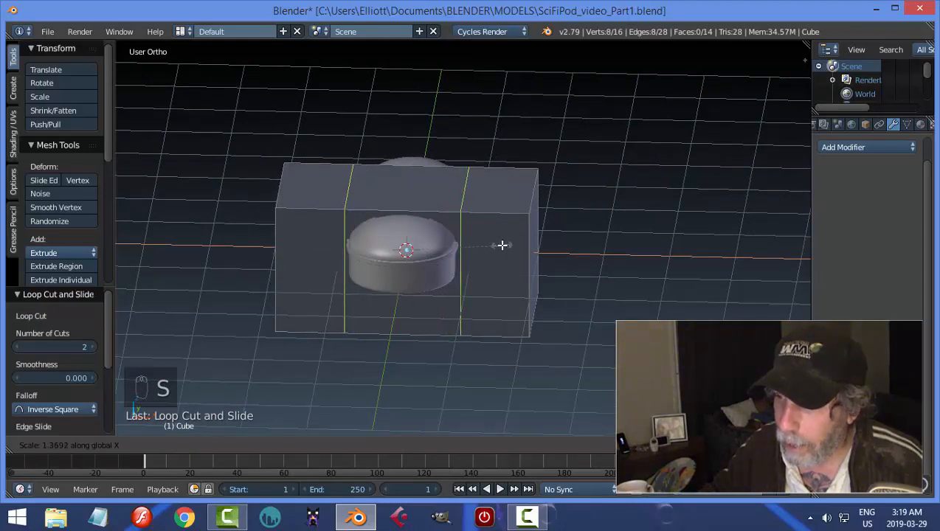
pyautogui.click(501, 246)
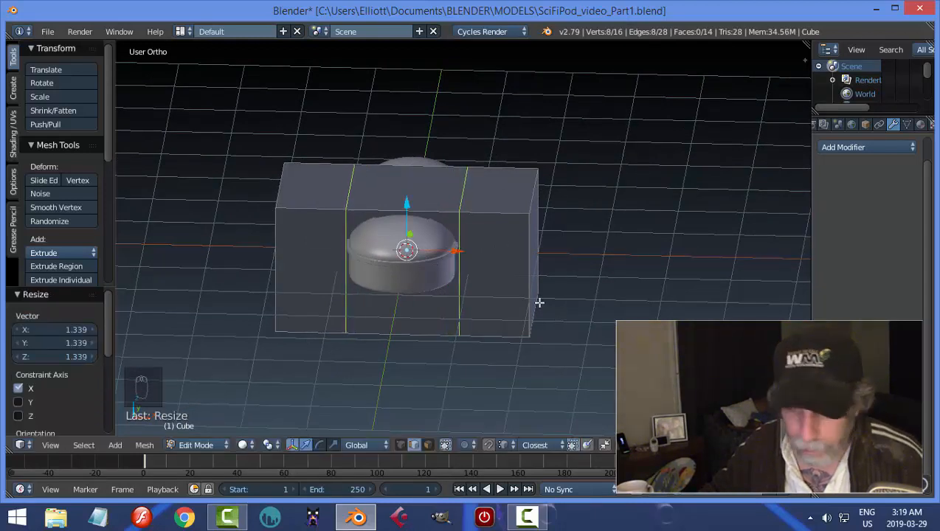
pyautogui.hotkey('ctrl', 'r')
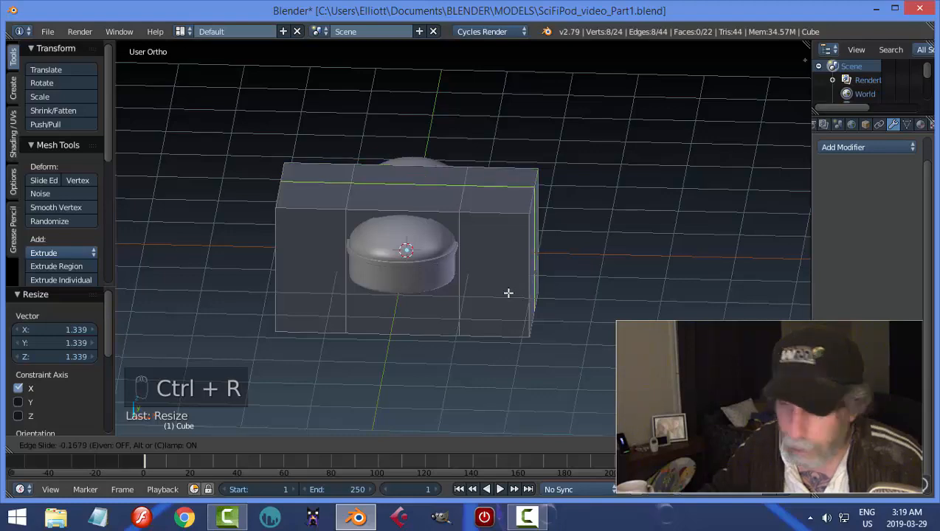
pyautogui.click(507, 293)
pyautogui.hotkey('ctrl', 'z')
# Add one horizontal loop cut around the block, slid about 0.33 upward from mid-height.
pyautogui.moveTo(514, 294); pyautogui.dragTo(519, 280, button='middle')
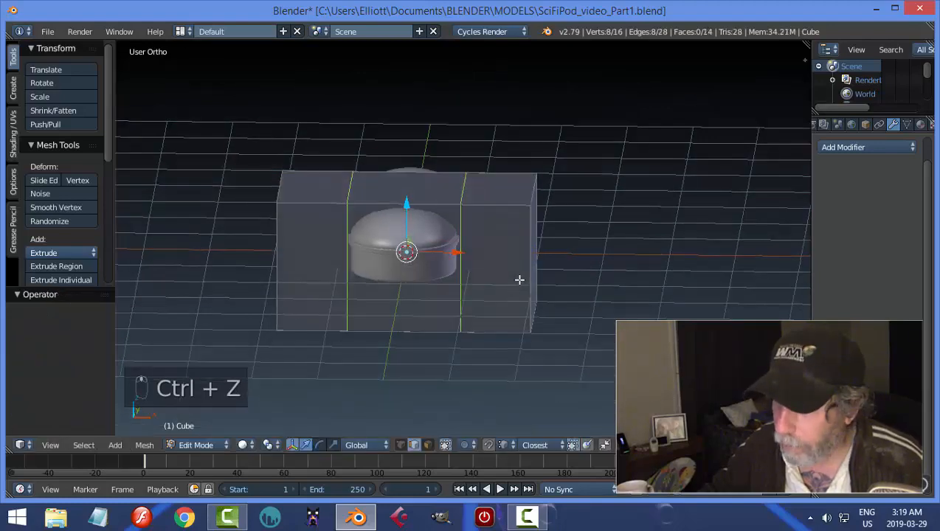
pyautogui.hotkey('ctrl', 'r')
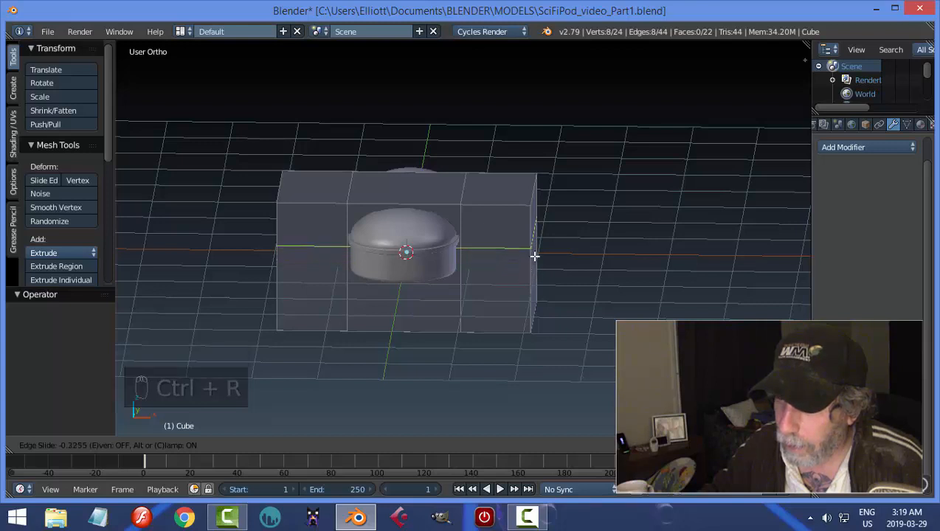
pyautogui.click(535, 256)
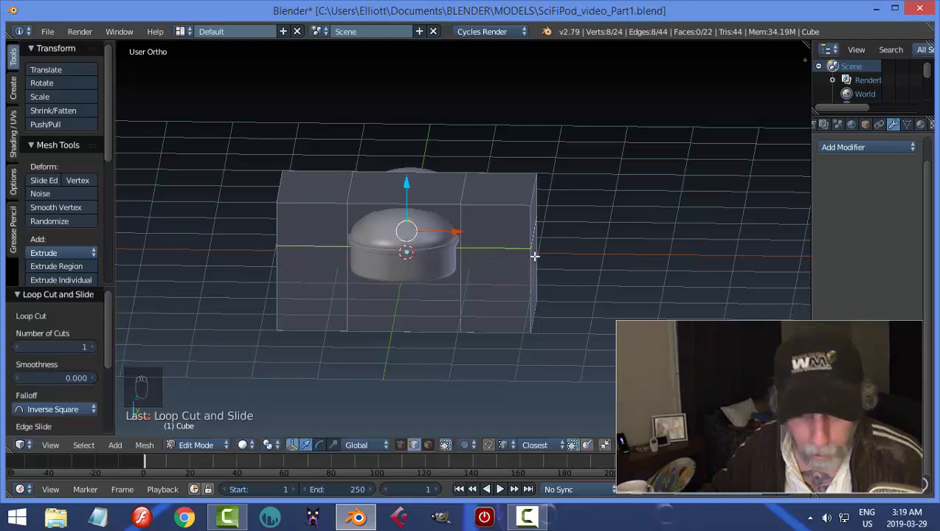
pyautogui.press('a')
# In face select mode, delete the block's middle top face and the upper middle faces on its front and back.
pyautogui.hotkey('ctrl', 'Tab')
pyautogui.click(535, 268)
pyautogui.rightClick(401, 190)
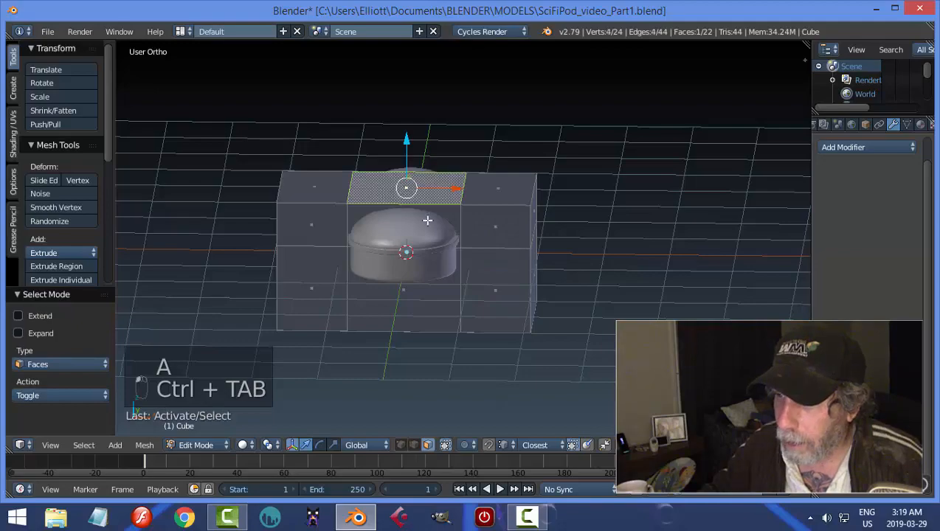
pyautogui.moveTo(578, 191); pyautogui.dragTo(584, 251, button='middle')
pyautogui.keyDown('shift'); pyautogui.rightClick(592, 205); pyautogui.keyUp('shift')
pyautogui.press('x')
pyautogui.click(592, 204)
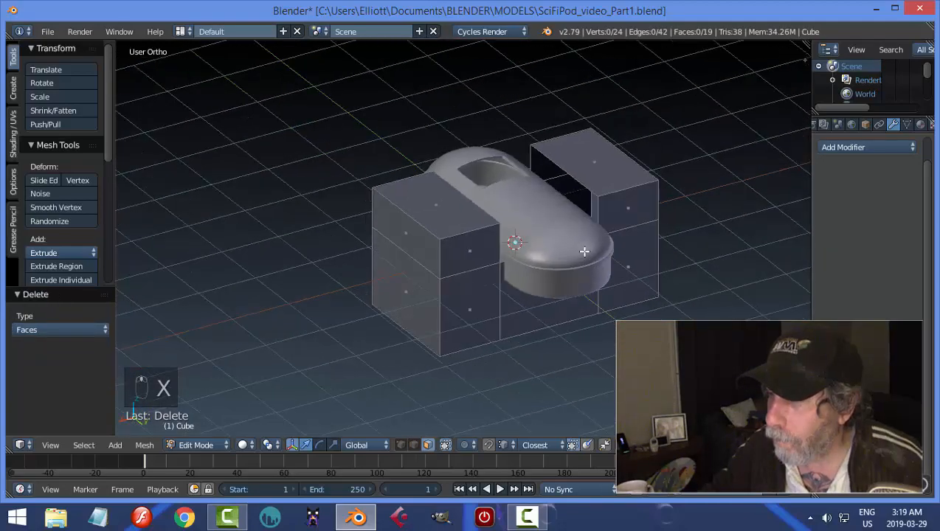
# Return to object mode and hide everything except the notched block.
pyautogui.press('Tab')
pyautogui.click(608, 225)
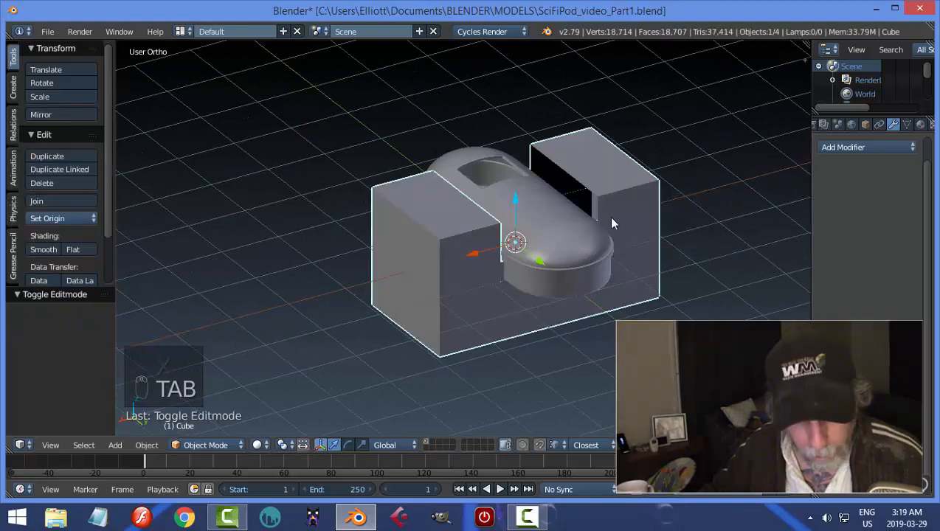
pyautogui.hotkey('shift', 'h')
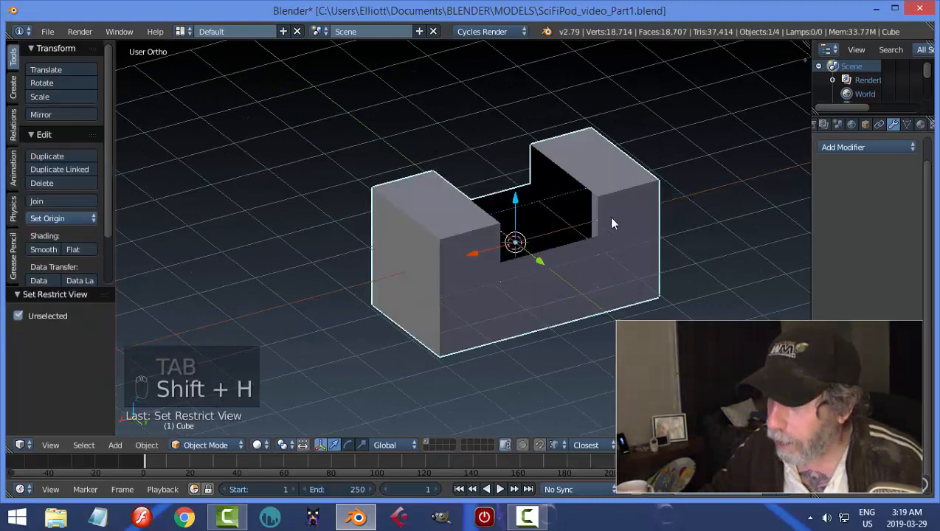
# In edge select mode, fill the open floor of the block's notch with a face.
pyautogui.press('Tab')
pyautogui.click(627, 219)
pyautogui.moveTo(606, 214); pyautogui.dragTo(517, 225, button='middle')
pyautogui.hotkey('ctrl', 'Tab')
pyautogui.click(572, 226)
pyautogui.rightClick(570, 178)
pyautogui.press('a')
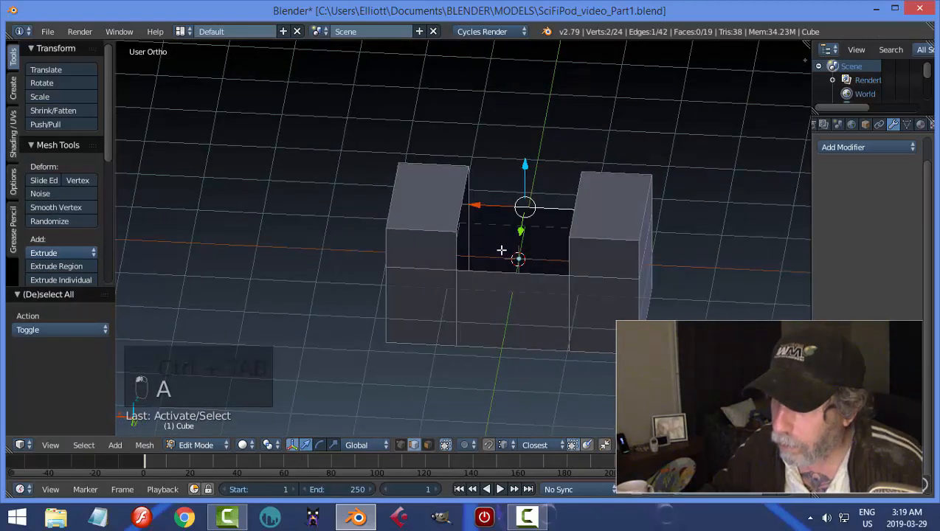
pyautogui.keyDown('shift'); pyautogui.rightClick(487, 271); pyautogui.keyUp('shift')
pyautogui.press('f')
# Fill the two open inner side walls of the block's notch with faces.
pyautogui.moveTo(560, 281); pyautogui.dragTo(570, 167, button='middle')
pyautogui.rightClick(457, 199)
pyautogui.press('f')
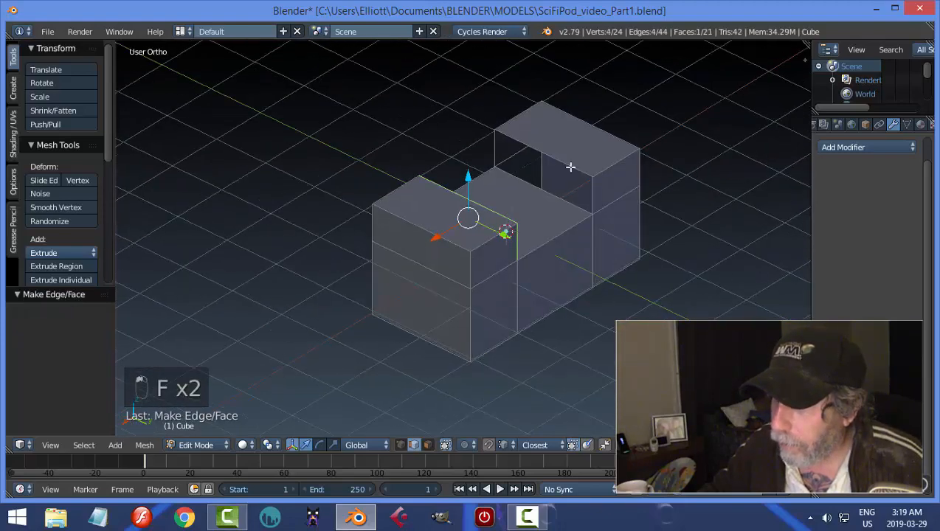
pyautogui.press('f')
pyautogui.press('a')
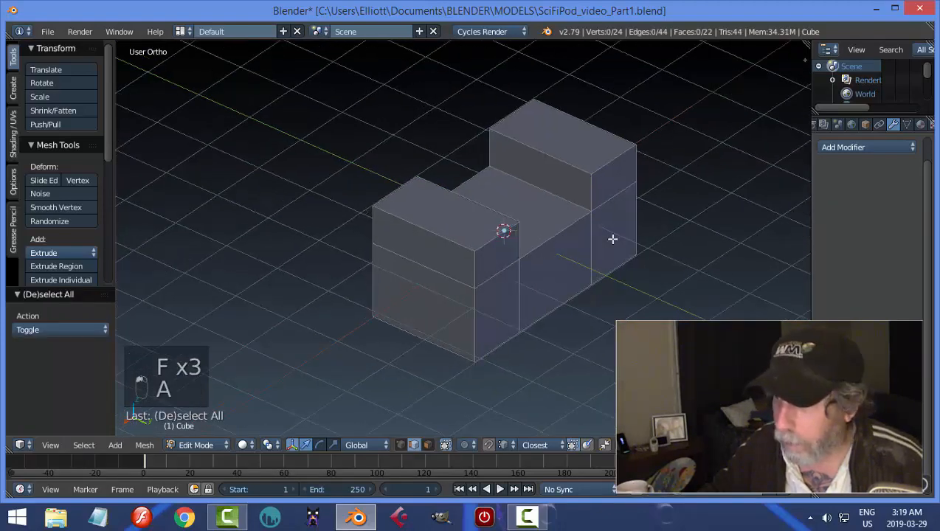
# Return to object mode, unhide the pod parts and clear the selection.
pyautogui.moveTo(612, 239); pyautogui.dragTo(624, 235, button='middle')
pyautogui.press('Tab')
pyautogui.click(502, 236)
pyautogui.moveTo(502, 236); pyautogui.dragTo(618, 232, button='middle')
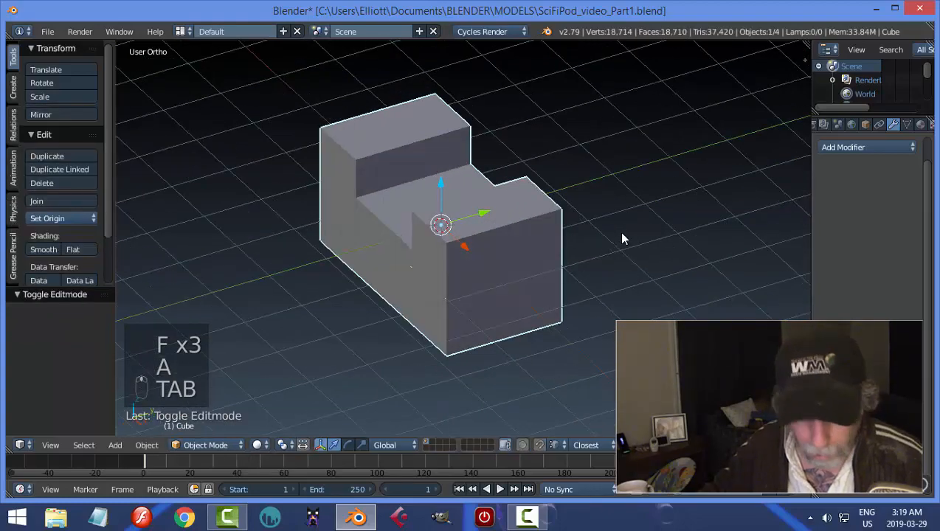
pyautogui.hotkey('alt', 'h')
pyautogui.press('a')
# Select the notched block and lower it along Z so its notch floor sits beneath the pod.
pyautogui.moveTo(567, 245); pyautogui.dragTo(562, 216, button='middle')
pyautogui.rightClick(550, 210)
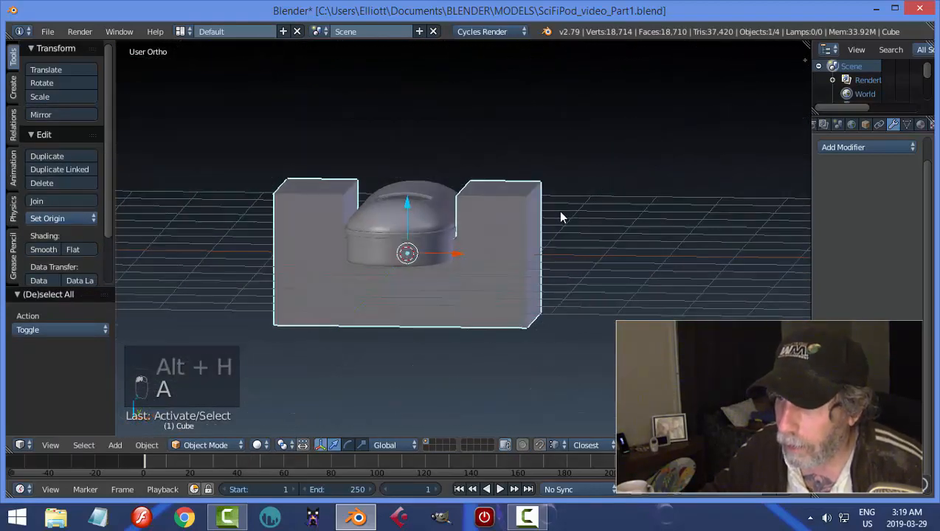
pyautogui.press('Tab')
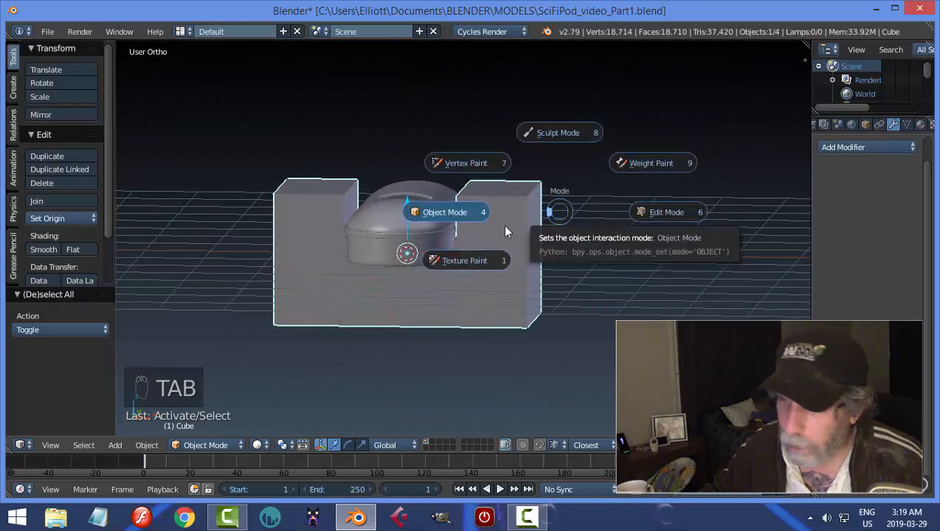
pyautogui.click(516, 229)
pyautogui.moveTo(404, 200); pyautogui.dragTo(398, 222)
pyautogui.moveTo(398, 223); pyautogui.dragTo(536, 237, button='middle')
# Select the top faces of the block's two raised ends and lower them by 0.229 along Z.
pyautogui.press('Tab')
pyautogui.click(642, 242)
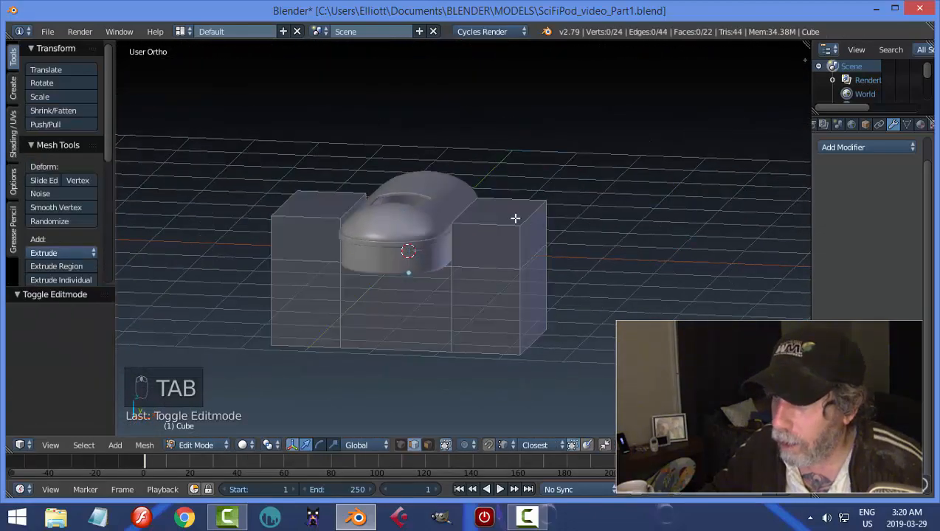
pyautogui.hotkey('ctrl', 'Tab')
pyautogui.click(492, 232)
pyautogui.rightClick(476, 205)
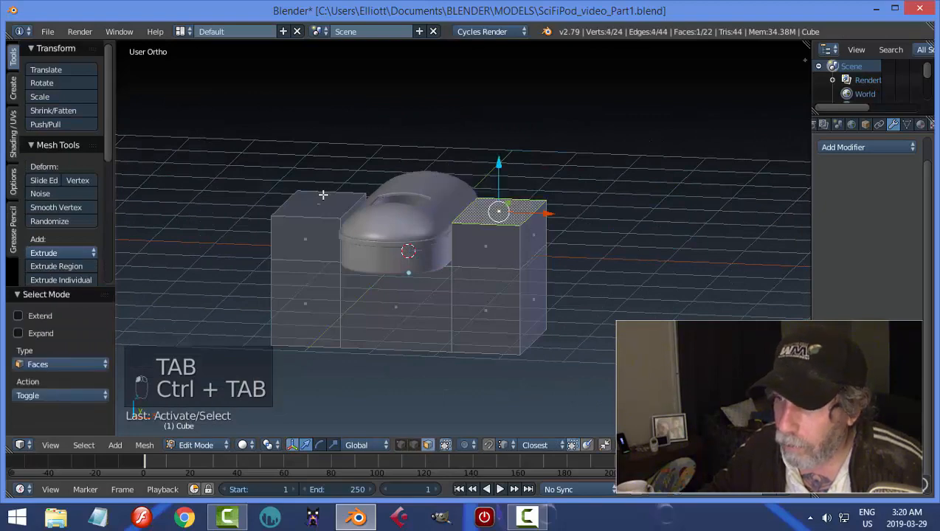
pyautogui.moveTo(572, 221); pyautogui.dragTo(551, 227, button='middle')
pyautogui.moveTo(421, 164); pyautogui.dragTo(421, 177)
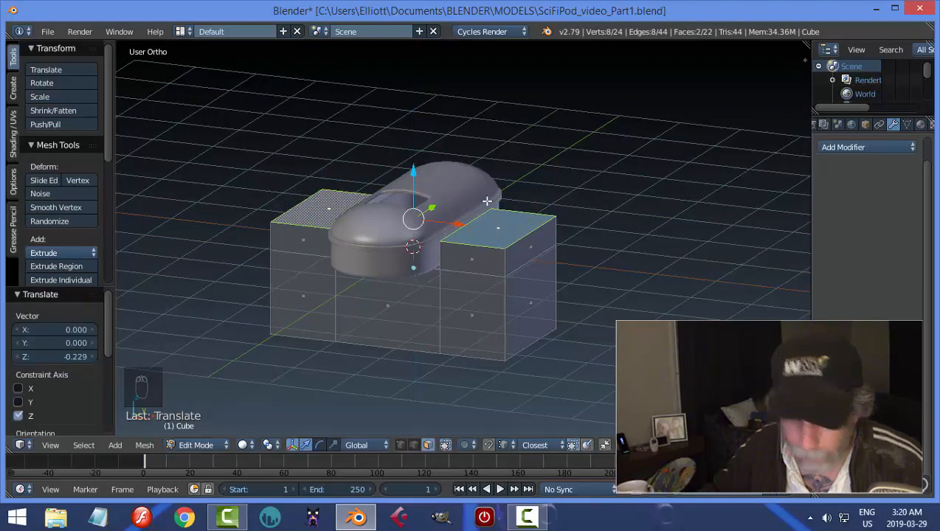
pyautogui.press('a')
# Select the block's three bottom faces and delete them, leaving the underside open.
pyautogui.moveTo(583, 265); pyautogui.dragTo(632, 287, button='middle')
pyautogui.rightClick(493, 238)
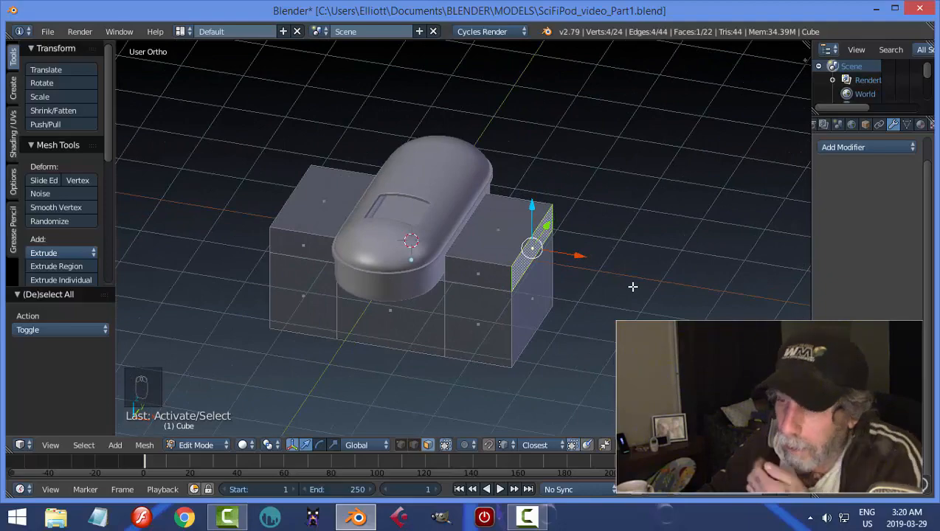
pyautogui.moveTo(634, 320); pyautogui.dragTo(520, 285, button='middle')
pyautogui.rightClick(488, 314)
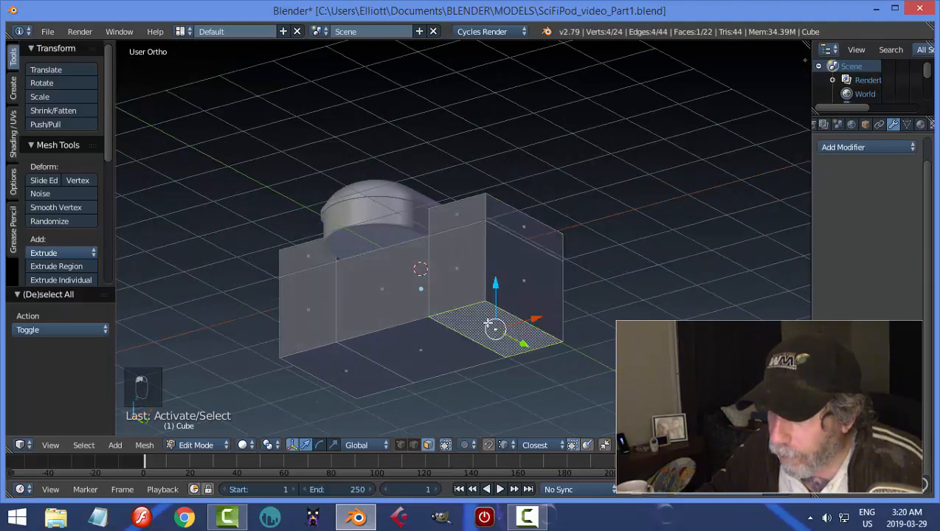
pyautogui.keyDown('shift'); pyautogui.rightClick(418, 346); pyautogui.keyUp('shift')
pyautogui.keyDown('shift'); pyautogui.rightClick(361, 372); pyautogui.keyUp('shift')
pyautogui.press('x')
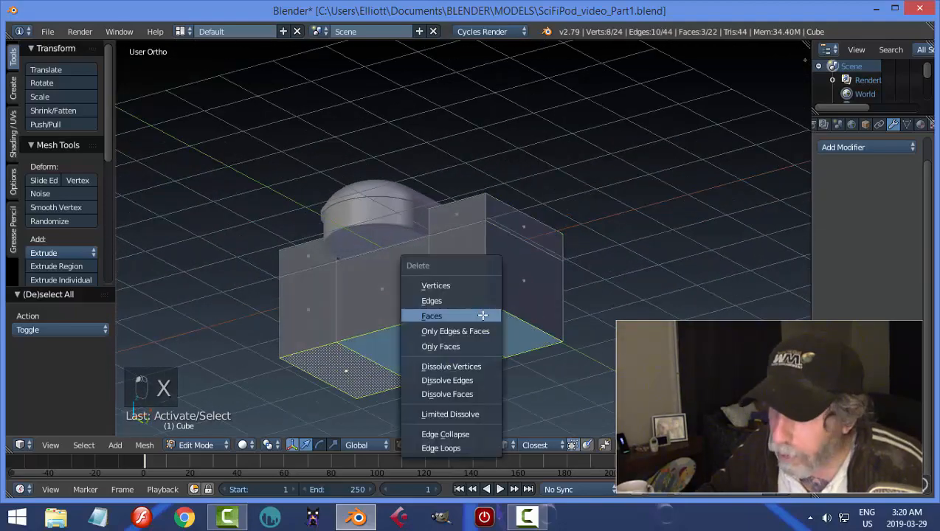
pyautogui.click(481, 313)
# Select the block's entire mesh, lower it slightly along Z and clear the selection.
pyautogui.moveTo(533, 267); pyautogui.dragTo(573, 320, button='middle')
pyautogui.press('a')
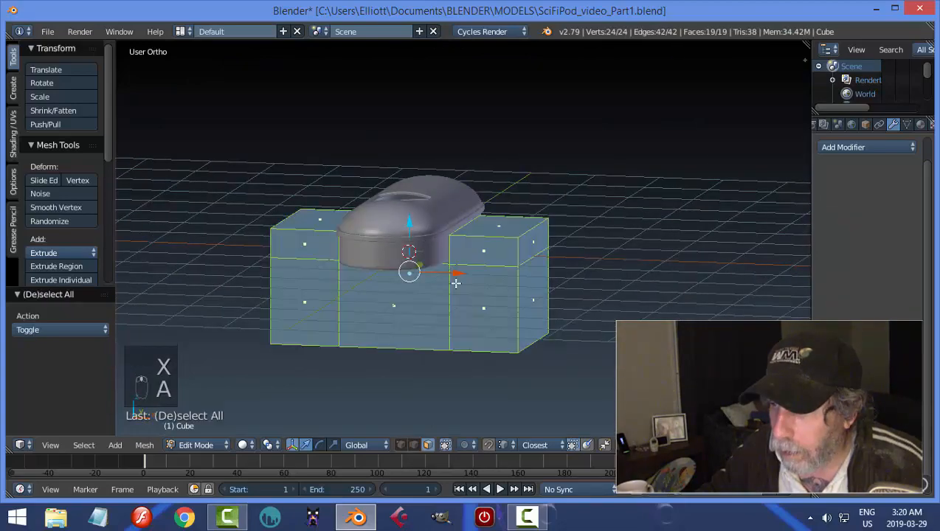
pyautogui.moveTo(406, 225); pyautogui.dragTo(406, 226)
pyautogui.press('a')
# Inset the upper face on the outer side of one raised end by 0.1232.
pyautogui.moveTo(406, 225); pyautogui.dragTo(577, 275, button='middle')
pyautogui.rightClick(517, 243)
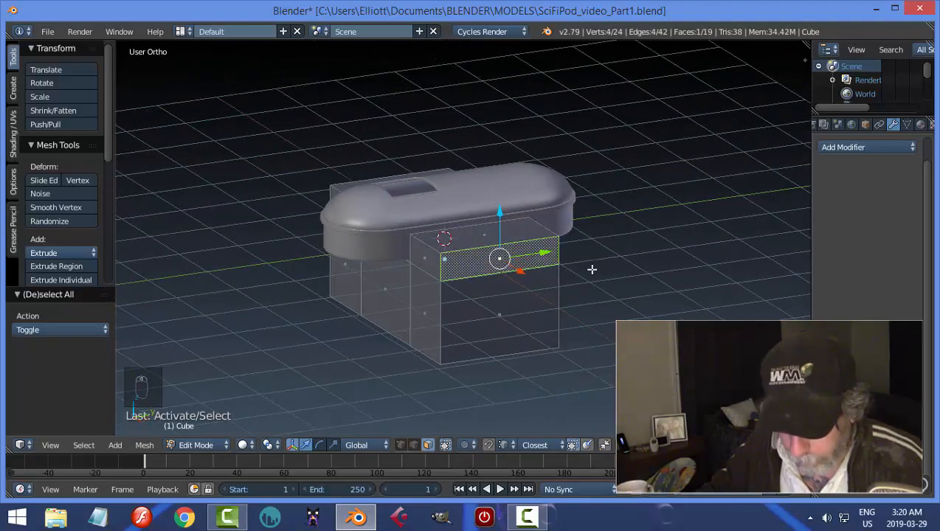
pyautogui.press('i')
pyautogui.click(584, 270)
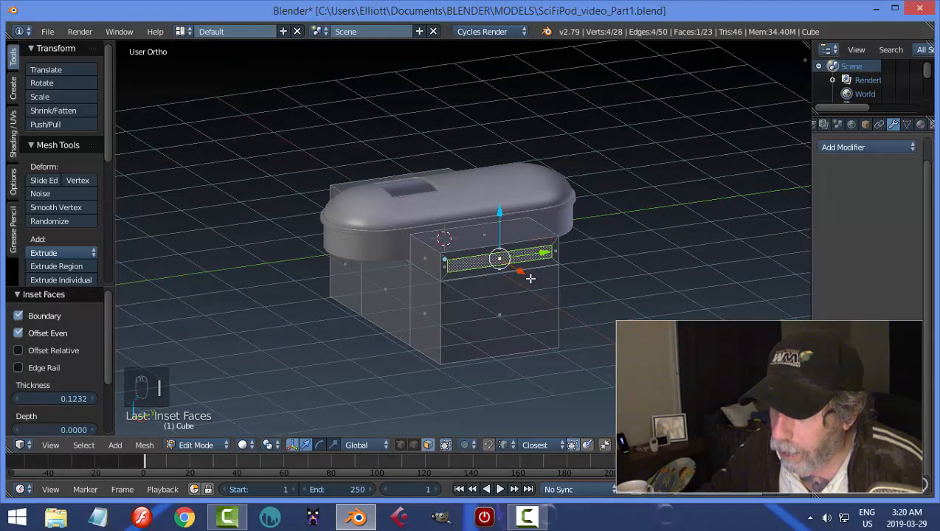
# Try extruding the inset face and lowering it by 0.659 along Z, and undo that move.
pyautogui.moveTo(530, 277); pyautogui.dragTo(558, 283, button='middle')
pyautogui.press('e')
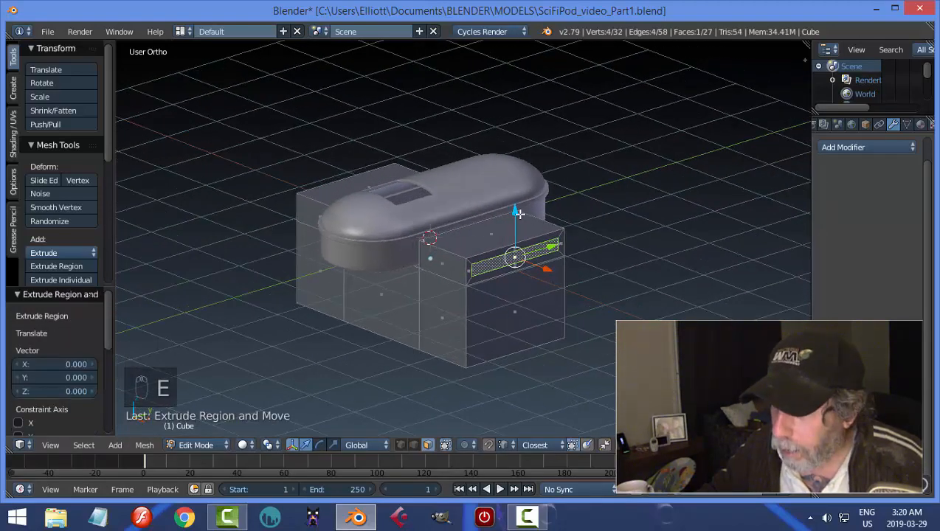
pyautogui.moveTo(519, 213); pyautogui.dragTo(554, 255)
pyautogui.press('Escape')
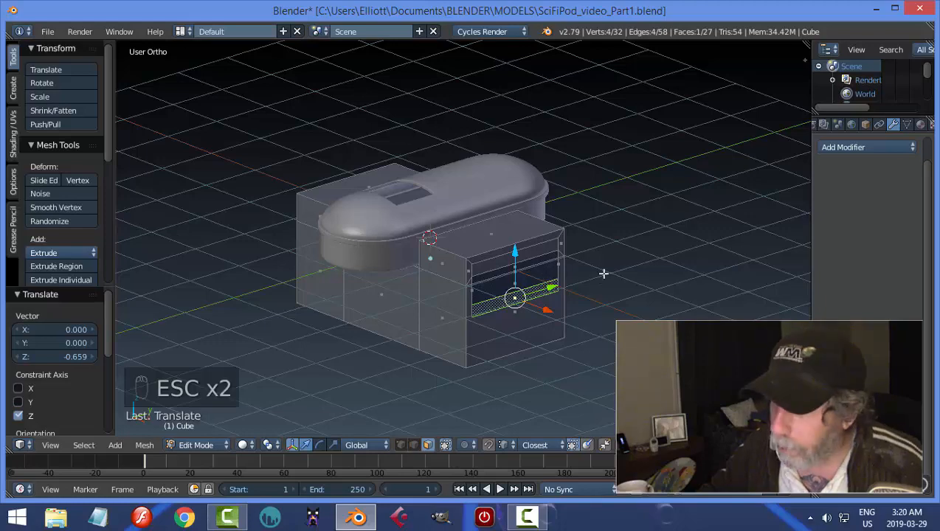
pyautogui.press('z')
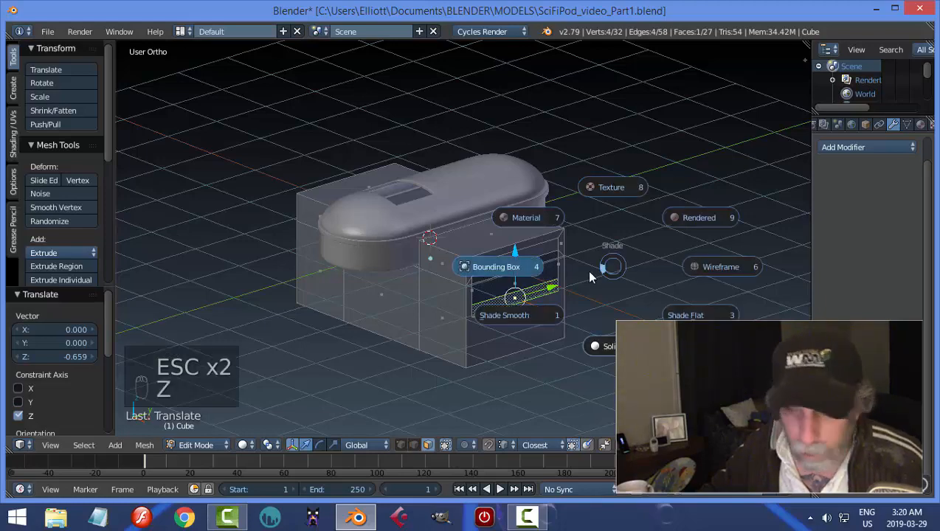
pyautogui.moveTo(613, 268); pyautogui.dragTo(634, 272, button='middle')
pyautogui.hotkey('ctrl', 'z')
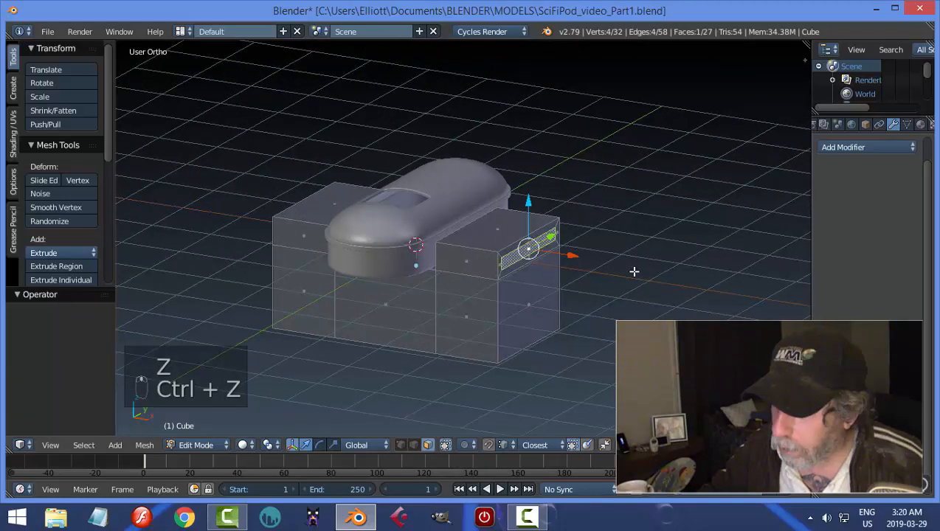
# Try pulling the extruded face outward 1.154 along X, and undo back to the plain block before the inset.
pyautogui.moveTo(574, 257); pyautogui.dragTo(636, 296)
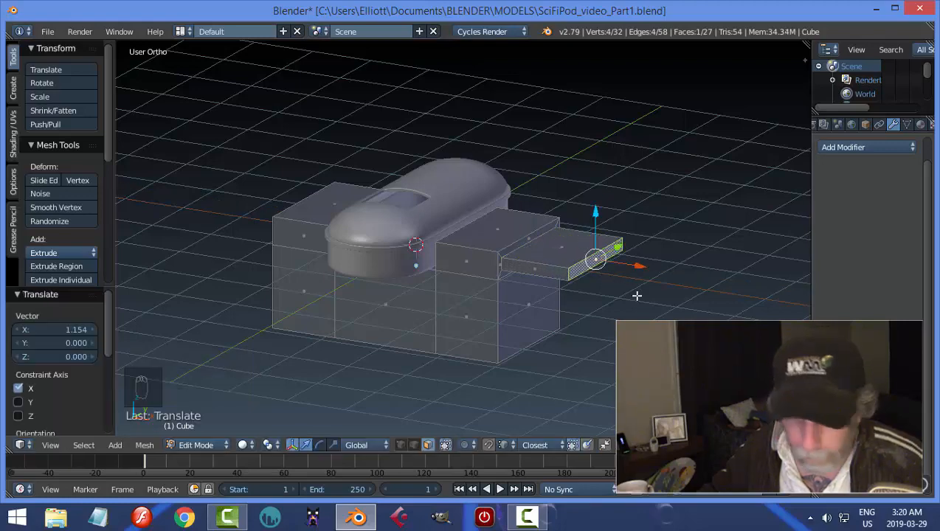
pyautogui.press('a')
pyautogui.moveTo(637, 296)
pyautogui.mouseDown(button='middle')
pyautogui.moveTo(567, 307)
pyautogui.moveTo(576, 325)
pyautogui.moveTo(570, 286)
pyautogui.moveTo(665, 270)
pyautogui.moveTo(575, 311)
pyautogui.moveTo(595, 308)
pyautogui.moveTo(635, 298)
pyautogui.moveTo(657, 273)
pyautogui.moveTo(521, 301)
pyautogui.moveTo(518, 294)
pyautogui.moveTo(525, 311)
pyautogui.moveTo(559, 279)
pyautogui.moveTo(551, 299)
pyautogui.moveTo(643, 292)
pyautogui.mouseUp(button='middle')
pyautogui.hotkey('ctrl', 'z')
pyautogui.hotkey('ctrl', 'z')
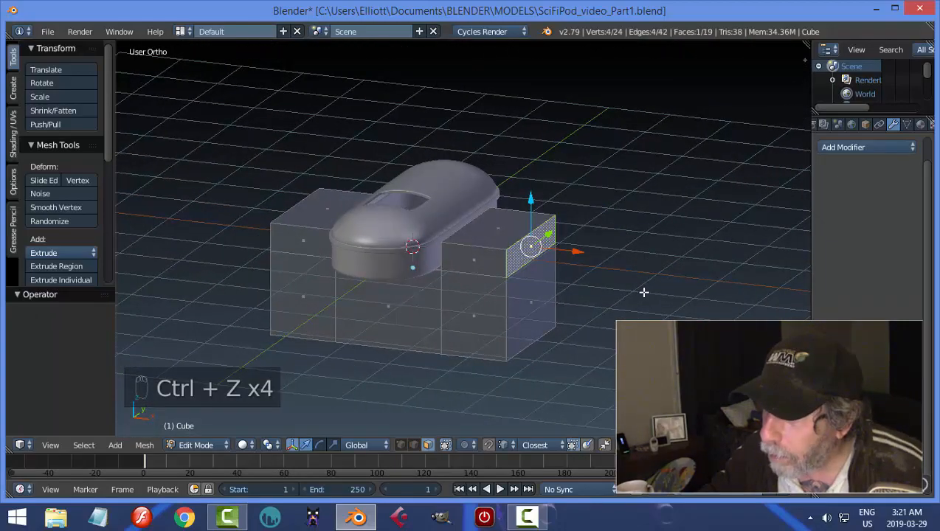
pyautogui.moveTo(622, 290); pyautogui.dragTo(576, 294, button='middle')
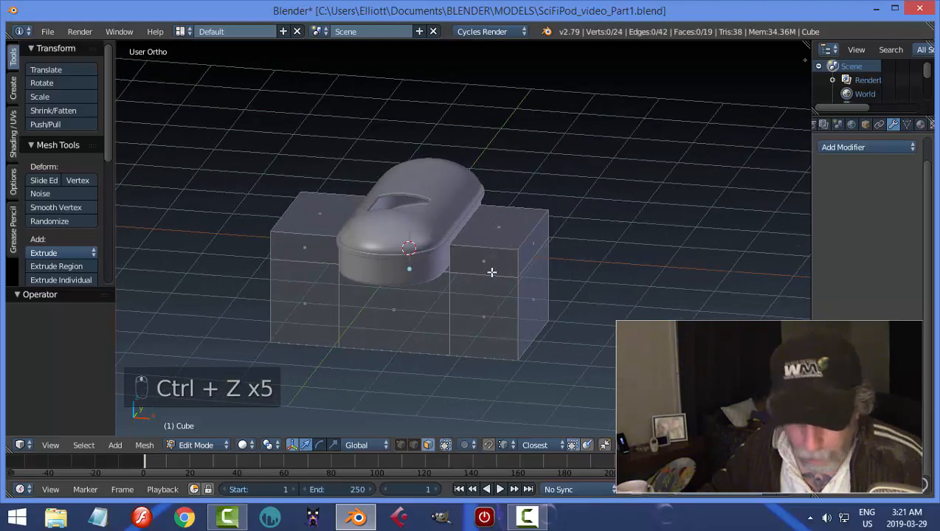
# Add a vertical loop cut across the same raised end and slide it close to the outer side.
pyautogui.hotkey('ctrl', 'r')
pyautogui.click(492, 272)
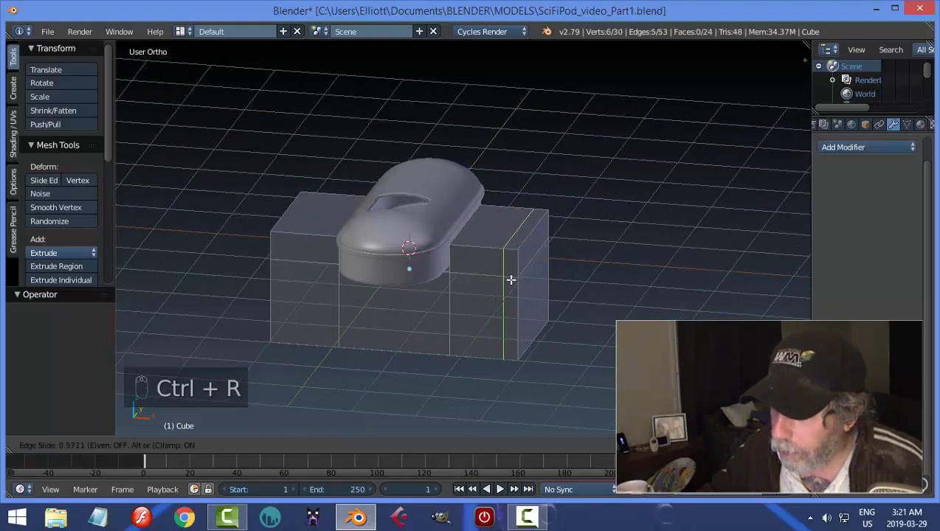
pyautogui.click(511, 279)
pyautogui.press('a')
# Extrude the narrow top face beyond the loop cut about 0.7 upward to form a thin upright wall.
pyautogui.moveTo(572, 273); pyautogui.dragTo(535, 252, button='middle')
pyautogui.hotkey('ctrl', 'Tab')
pyautogui.click(542, 287)
pyautogui.press('e')
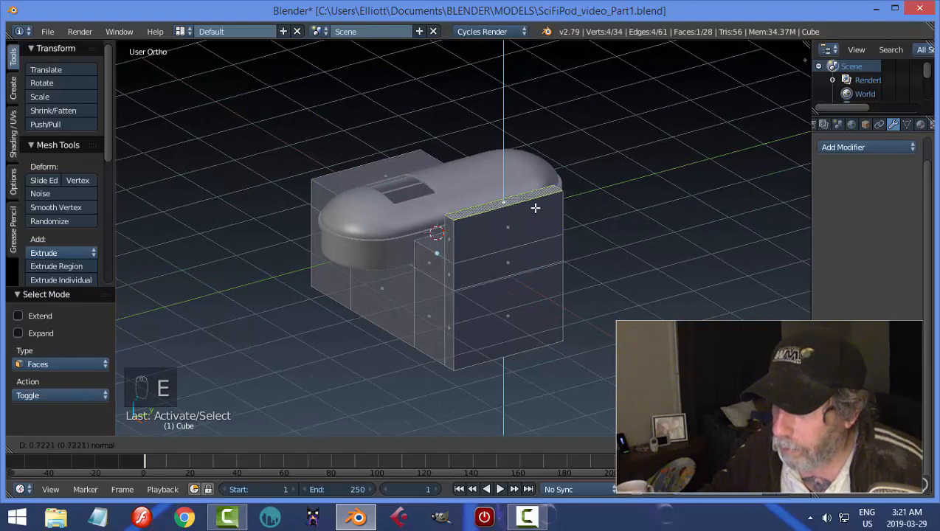
pyautogui.click(535, 212)
pyautogui.press('a')
# Inset the narrow band face on the wall's outer side by about 0.17 and extrude it about 1.26 outward as a shelf.
pyautogui.rightClick(505, 260)
pyautogui.moveTo(588, 281); pyautogui.dragTo(594, 284, button='middle')
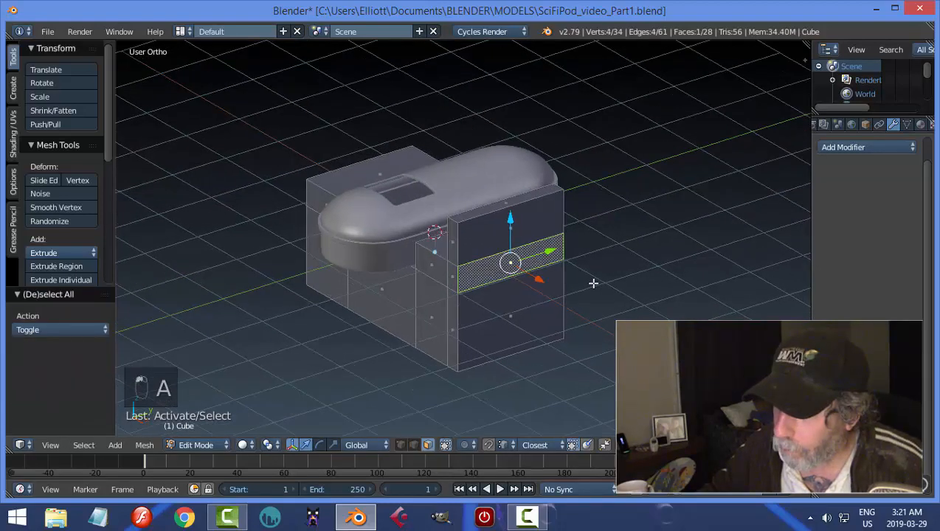
pyautogui.press('i')
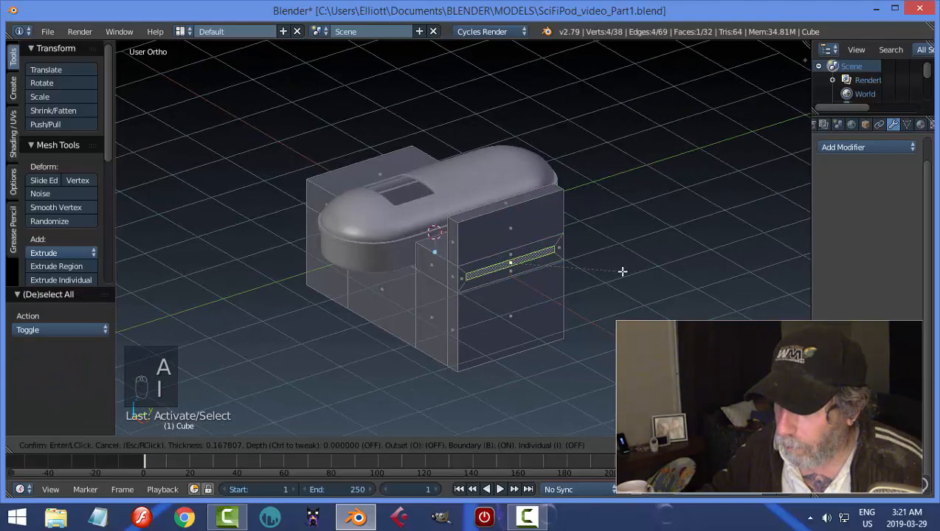
pyautogui.click(623, 272)
pyautogui.moveTo(593, 292); pyautogui.dragTo(596, 296, button='middle')
pyautogui.press('e')
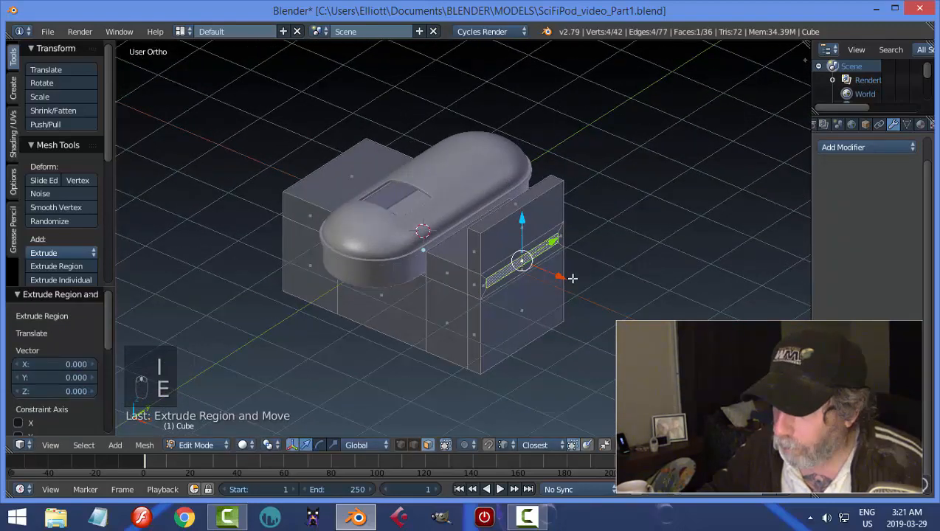
pyautogui.click(620, 317)
pyautogui.press('a')
# Select both outer faces of the block's opposite end and move them inward along X towards the pod.
pyautogui.moveTo(583, 286); pyautogui.dragTo(301, 276, button='middle')
pyautogui.rightClick(296, 279)
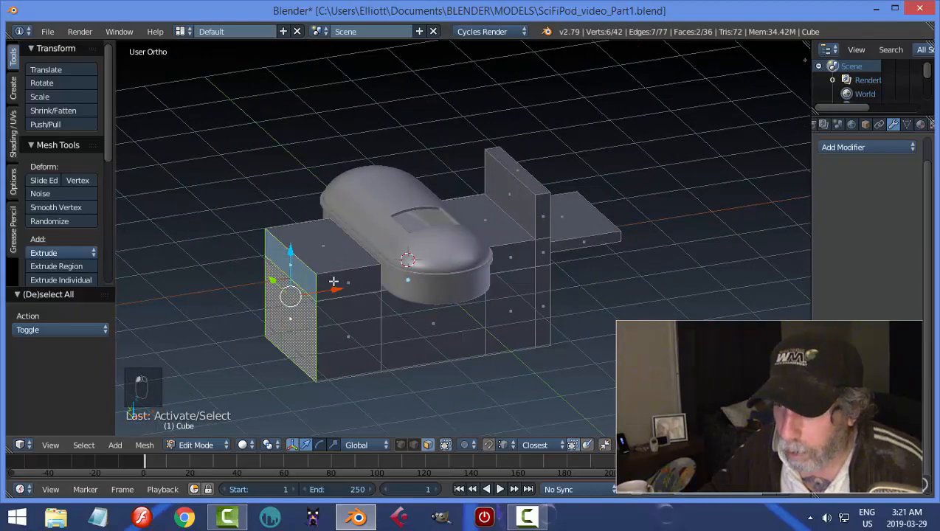
pyautogui.moveTo(334, 287); pyautogui.dragTo(384, 288)
pyautogui.press('a')
# Return to object mode and add a Bevel modifier to the block with width 0.050 and 3 segments.
pyautogui.moveTo(549, 306); pyautogui.dragTo(384, 296, button='middle')
pyautogui.press('Tab')
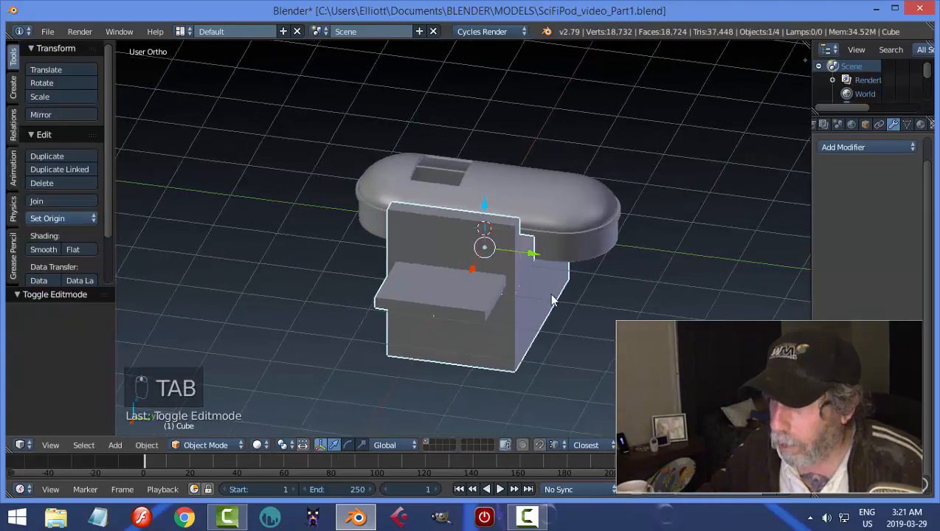
pyautogui.moveTo(552, 299); pyautogui.dragTo(605, 284, button='middle')
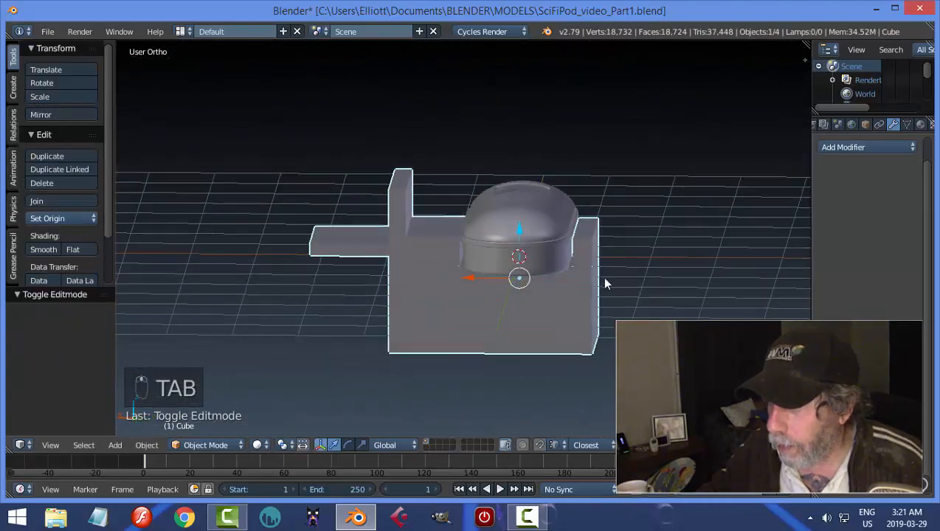
pyautogui.click(837, 151)
pyautogui.click(642, 192)
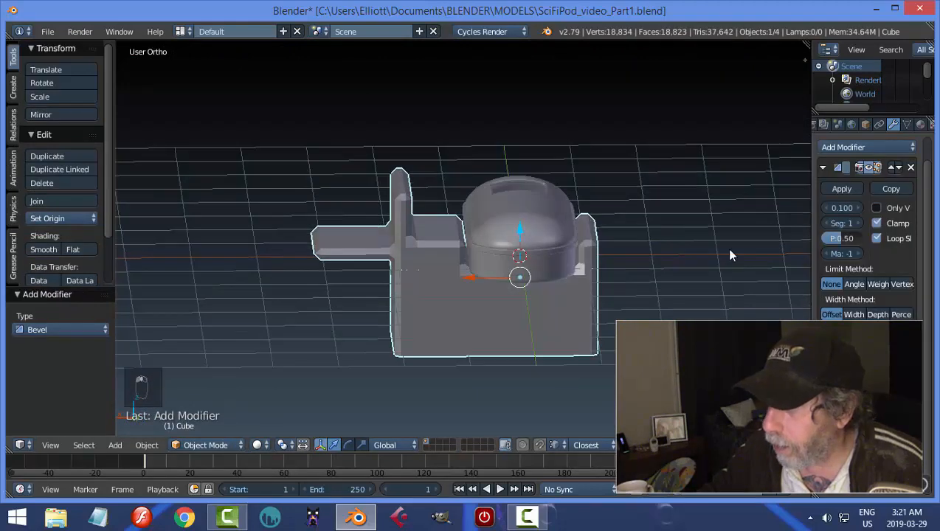
pyautogui.click(856, 223)
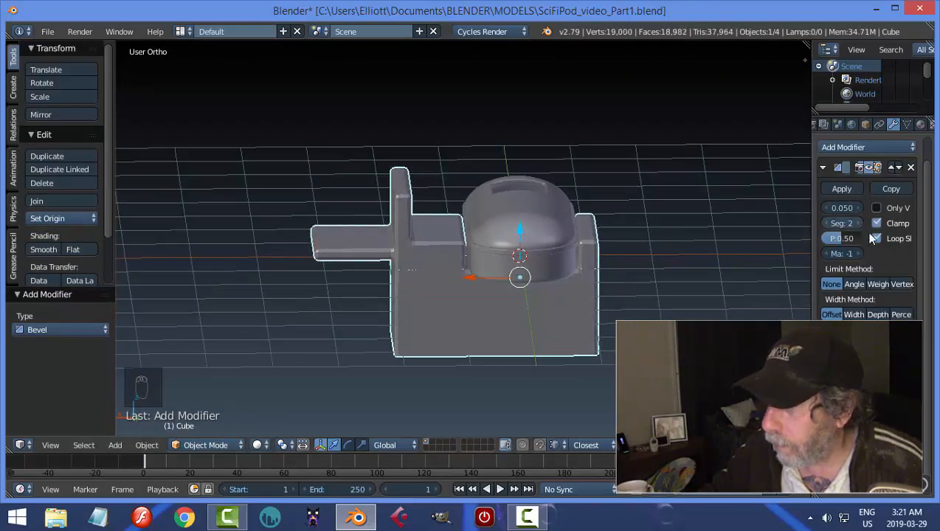
pyautogui.click(858, 223)
pyautogui.press('a')
# Select the bevelled block and lower it by 0.053 along Z beneath the pod.
pyautogui.moveTo(601, 263); pyautogui.dragTo(572, 254, button='middle')
pyautogui.rightClick(553, 314)
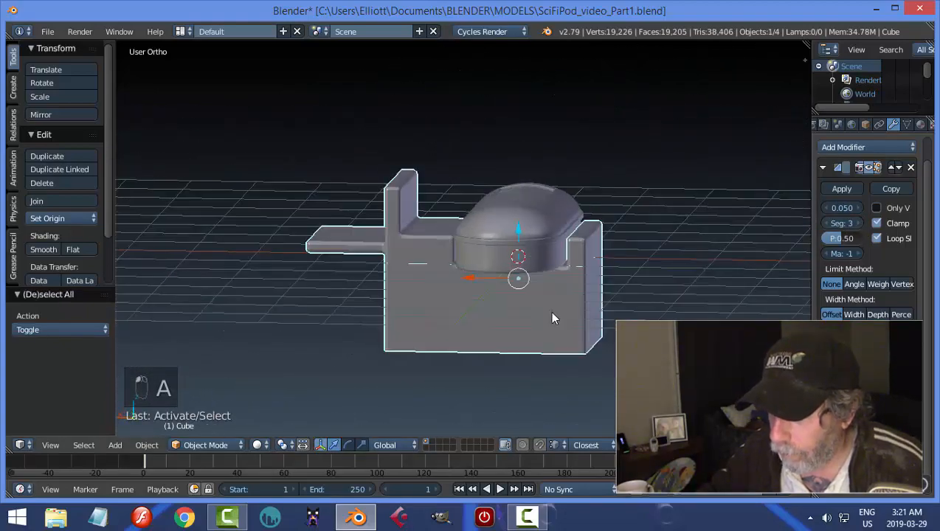
pyautogui.moveTo(553, 316); pyautogui.dragTo(570, 299, button='middle')
pyautogui.moveTo(520, 231); pyautogui.dragTo(521, 238)
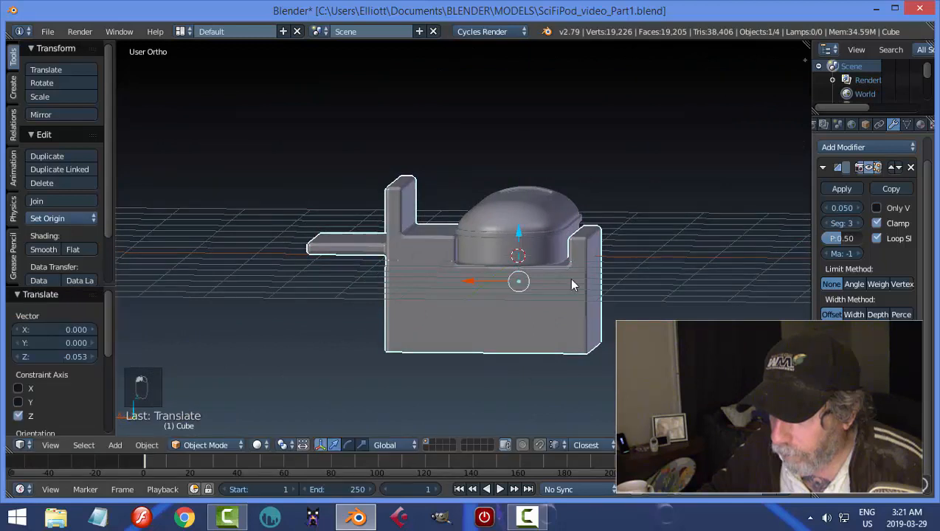
pyautogui.moveTo(568, 277)
pyautogui.mouseDown(button='middle')
pyautogui.moveTo(558, 278)
pyautogui.moveTo(582, 288)
pyautogui.mouseUp(button='middle')
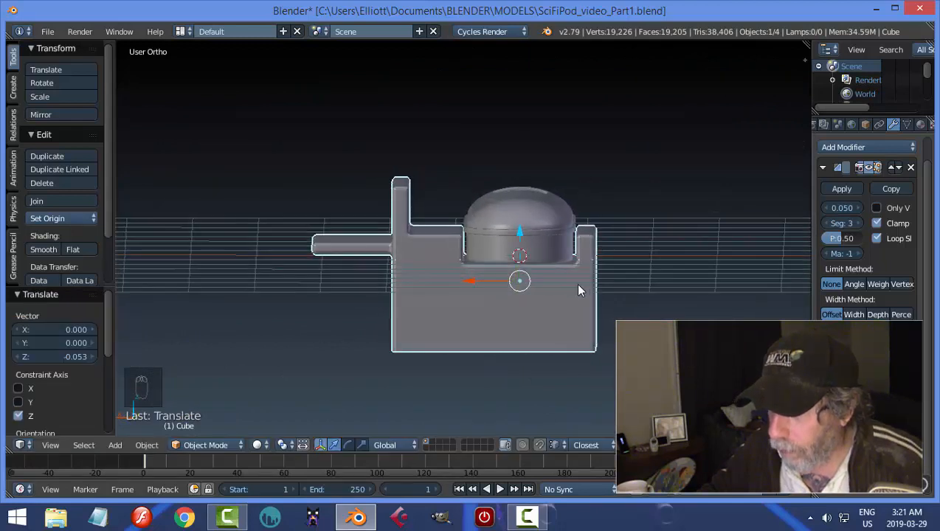
# In wireframe front view, select the geometry of the block's shortened end and move it slightly outward along X.
pyautogui.press('Tab')
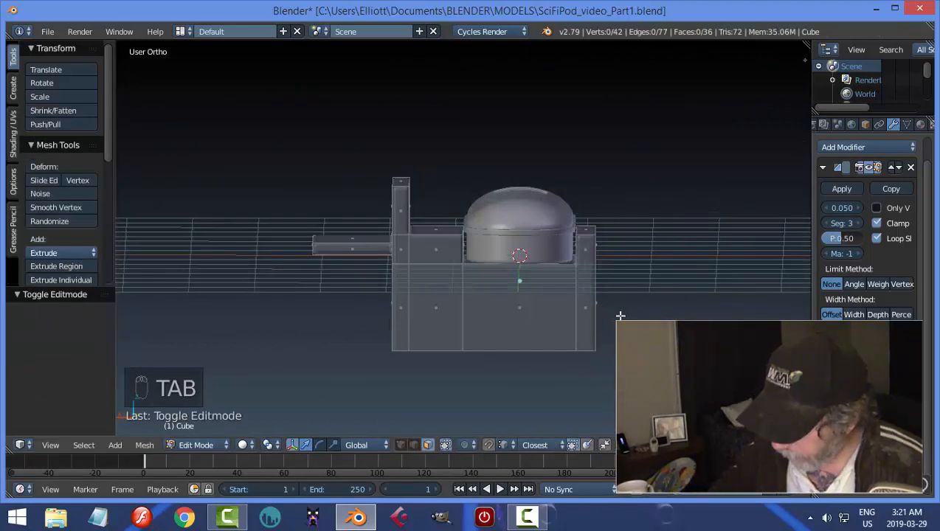
pyautogui.press('KP_1')
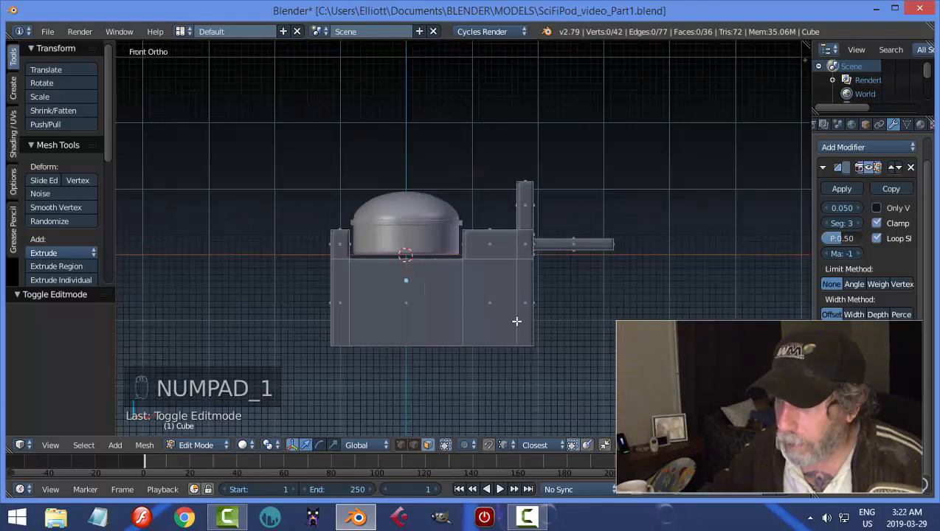
pyautogui.press('z')
pyautogui.click(447, 335)
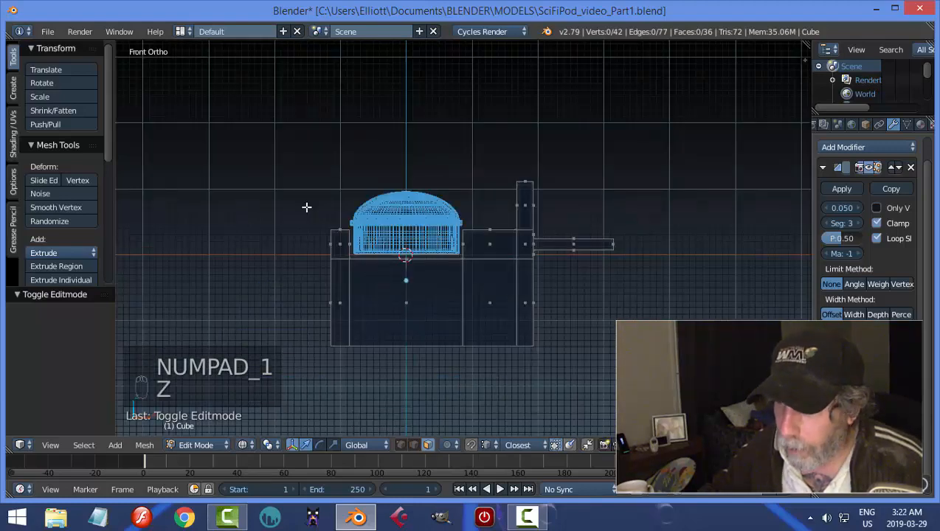
pyautogui.press('b')
pyautogui.moveTo(275, 187); pyautogui.dragTo(373, 406)
pyautogui.moveTo(391, 278); pyautogui.dragTo(386, 275)
pyautogui.press('a')
# Select the vertices along the notch wall on the shelf side and shift them slightly away from the pod along X.
pyautogui.press('b')
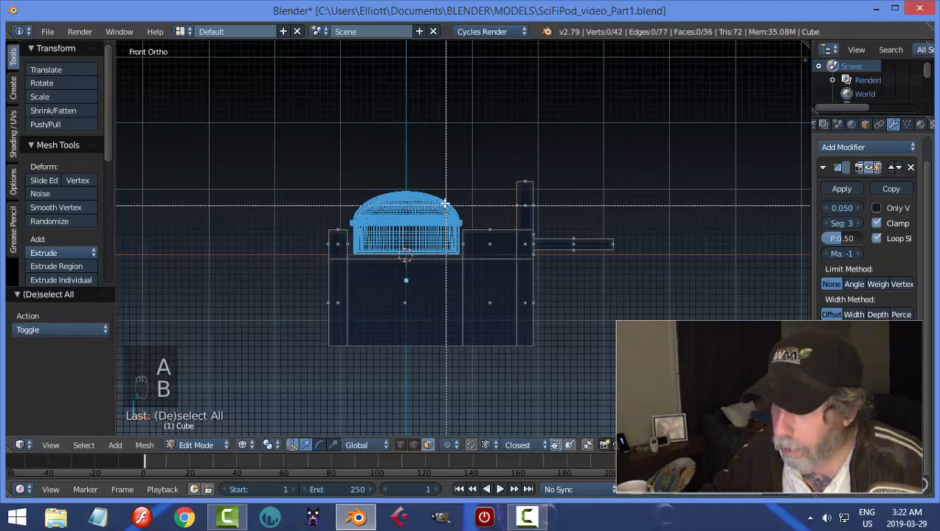
pyautogui.moveTo(441, 187); pyautogui.dragTo(498, 383)
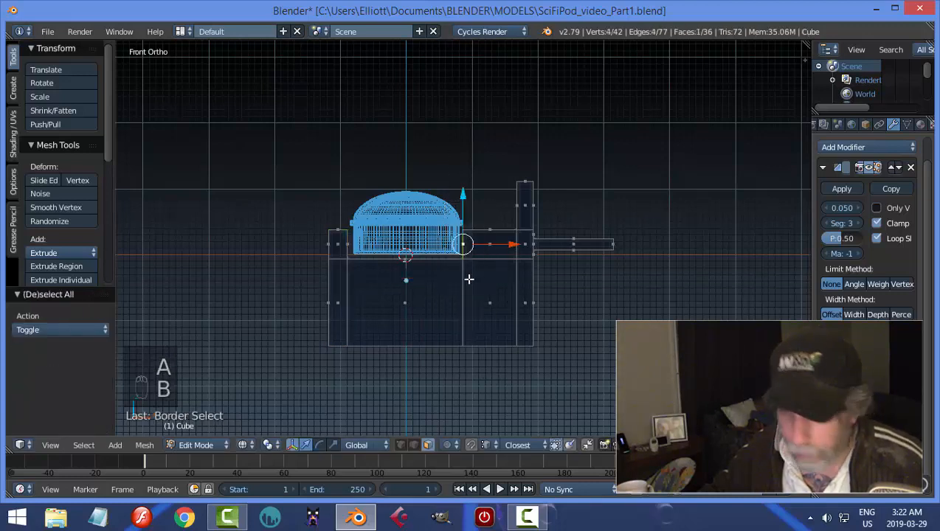
pyautogui.press('a')
pyautogui.hotkey('ctrl', 'Tab')
pyautogui.click(469, 248)
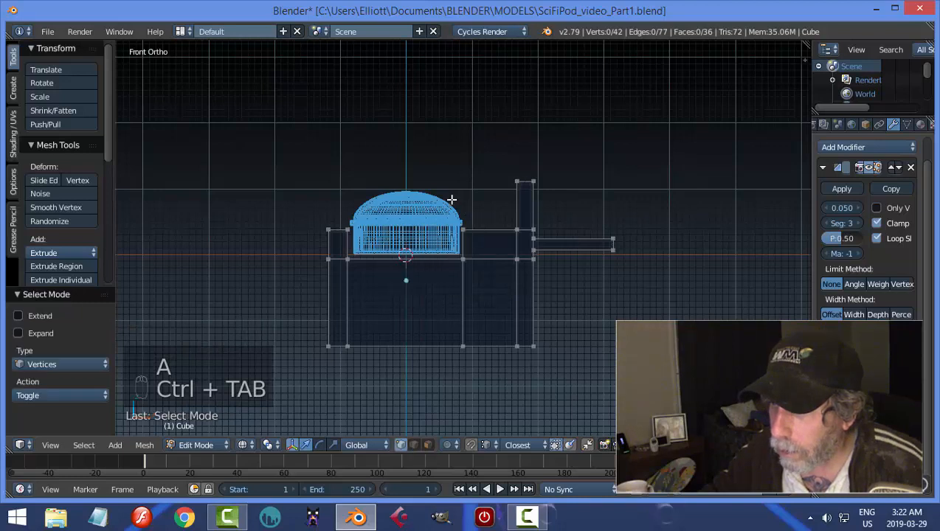
pyautogui.press('b')
pyautogui.moveTo(447, 198); pyautogui.dragTo(475, 390)
pyautogui.moveTo(512, 279); pyautogui.dragTo(515, 279)
pyautogui.press('a')
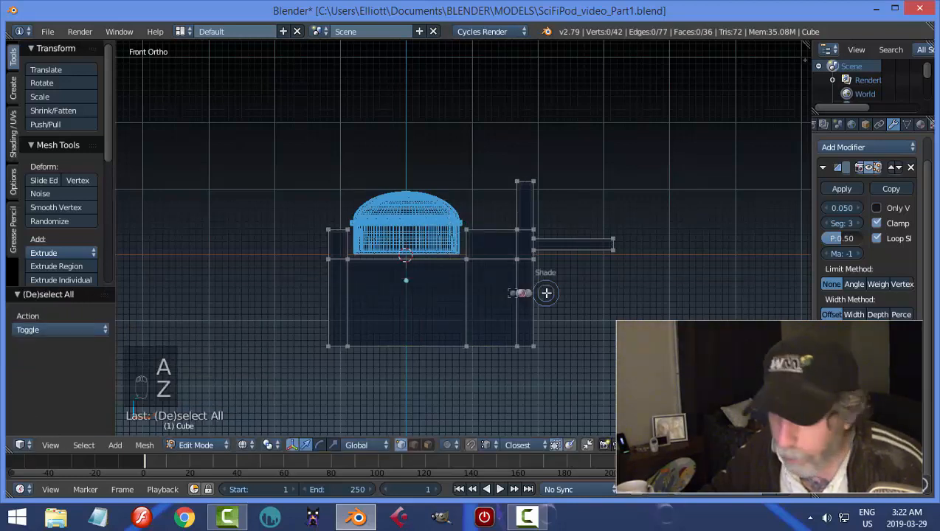
# Return to solid shading and object mode, shift the block about 0.1 along negative Y and clear the selection.
pyautogui.press('z')
pyautogui.click(541, 374)
pyautogui.moveTo(542, 373)
pyautogui.mouseDown(button='middle')
pyautogui.moveTo(563, 315)
pyautogui.moveTo(494, 339)
pyautogui.mouseUp(button='middle')
pyautogui.press('Tab')
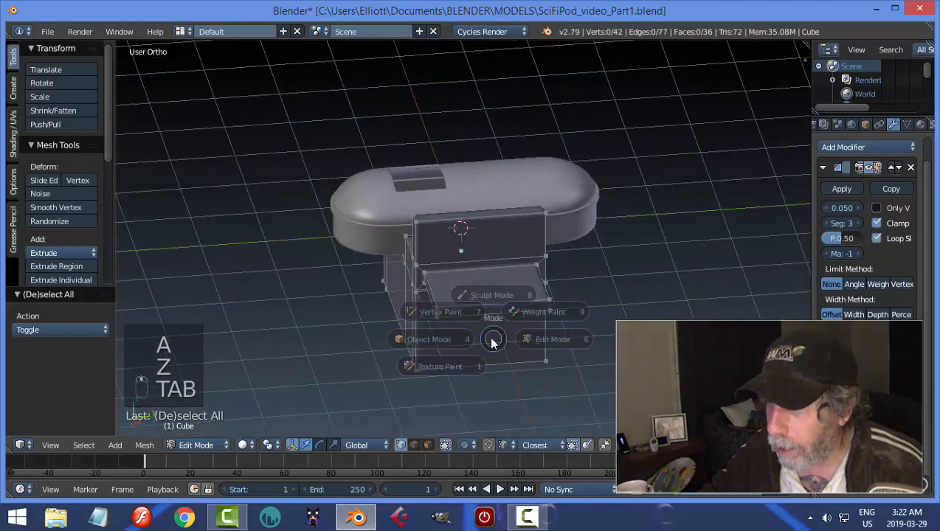
pyautogui.click(357, 338)
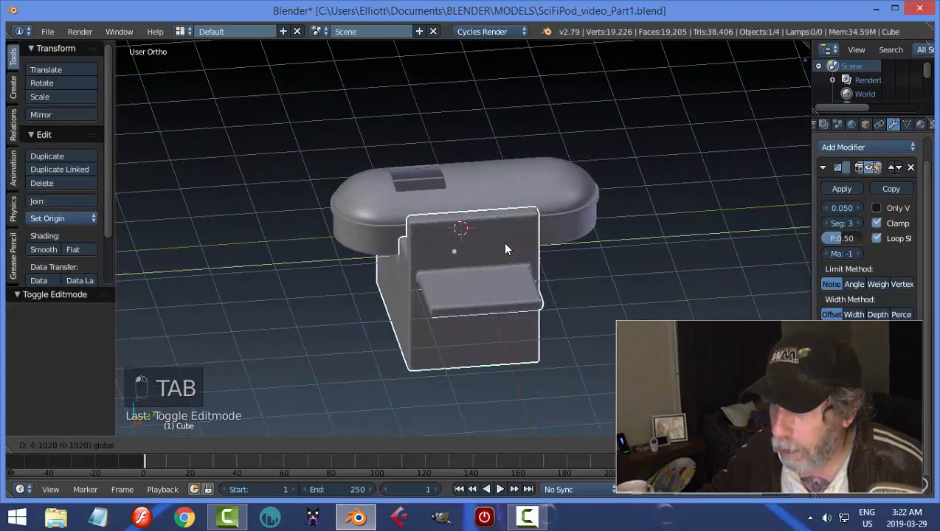
pyautogui.press('a')
pyautogui.press('a')
# Reselect the block and select the top face of its protruding shelf in face mode.
pyautogui.moveTo(554, 274); pyautogui.dragTo(545, 310, button='middle')
pyautogui.rightClick(544, 309)
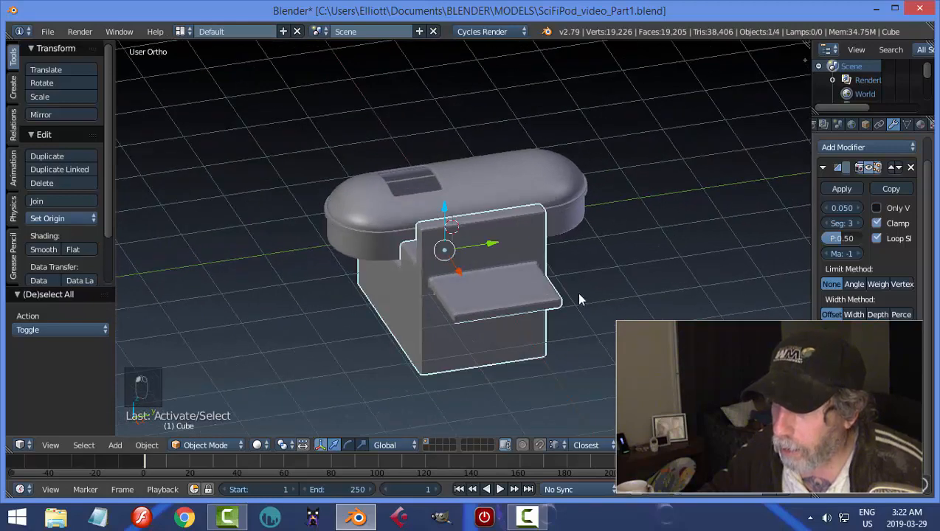
pyautogui.press('Tab')
pyautogui.click(667, 295)
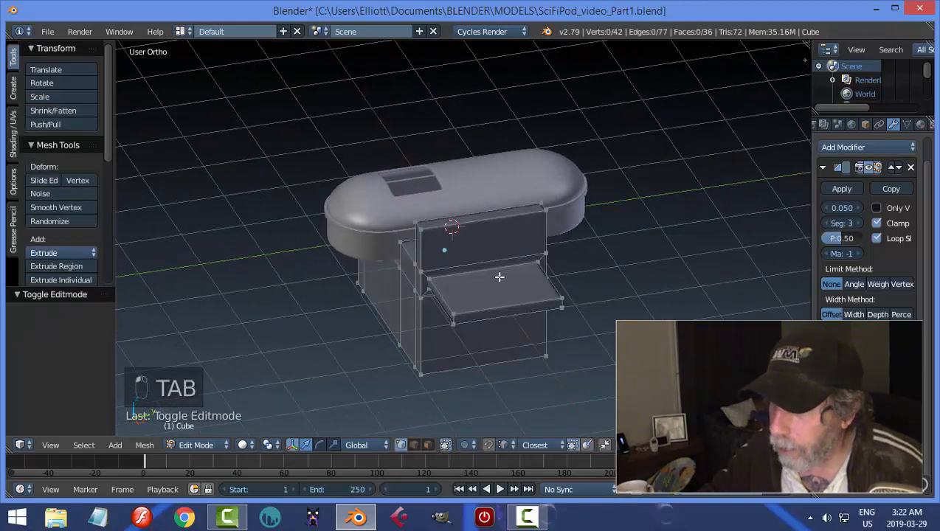
pyautogui.hotkey('ctrl', 'Tab')
pyautogui.click(542, 309)
pyautogui.rightClick(528, 291)
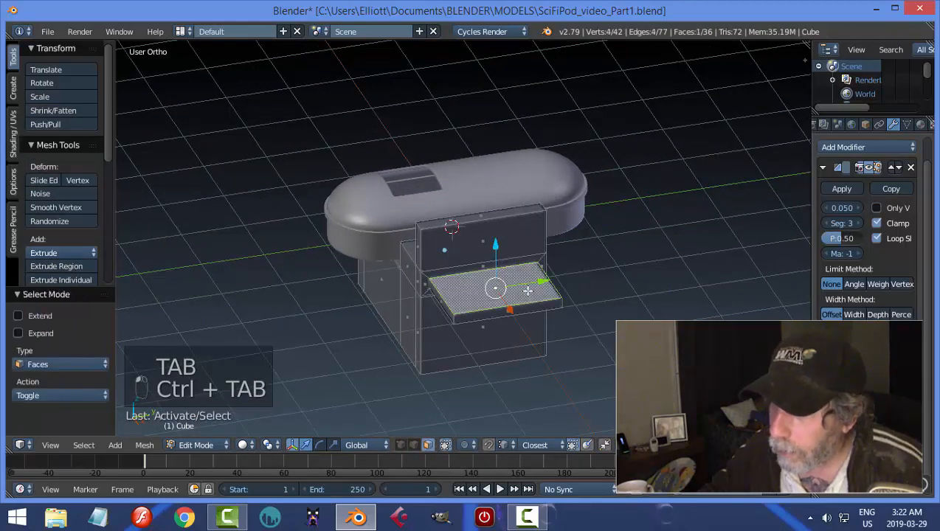
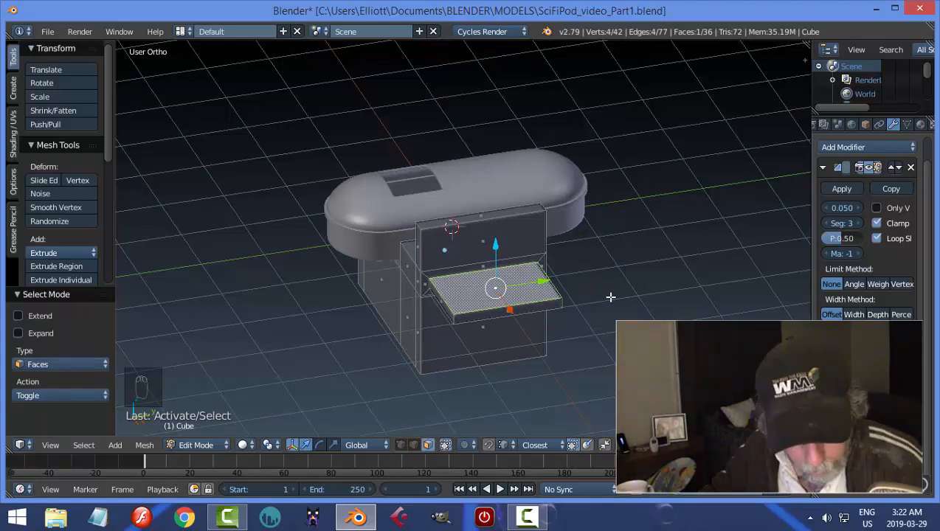
# Snap the 3D cursor to the shelf's top face, then duplicate the face in place and separate it into its own object.
pyautogui.hotkey('shift', 's')
pyautogui.click(614, 295)
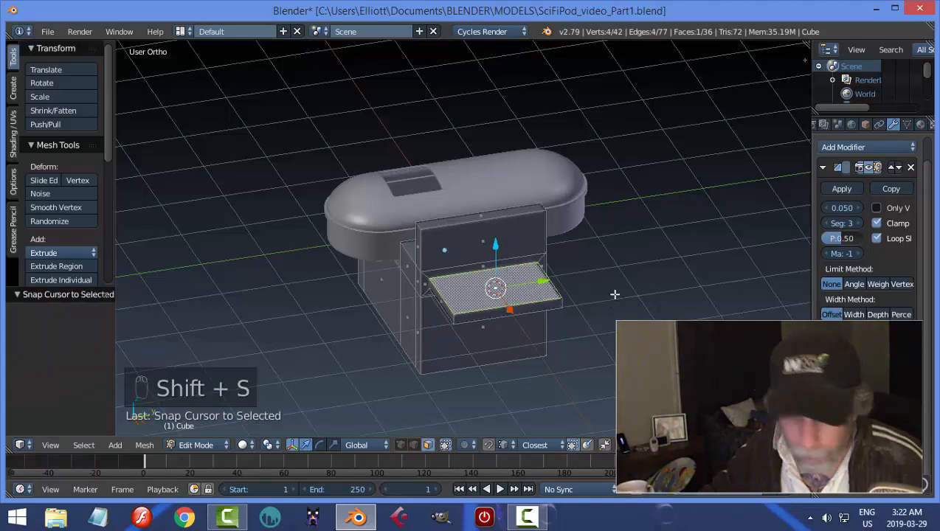
pyautogui.moveTo(620, 310); pyautogui.dragTo(600, 313, button='middle')
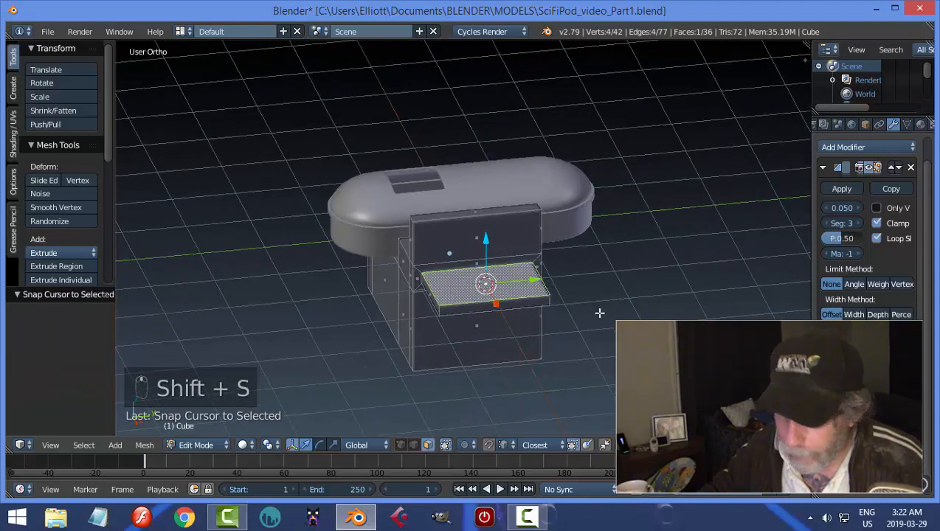
pyautogui.hotkey('shift', 'd')
pyautogui.press('p')
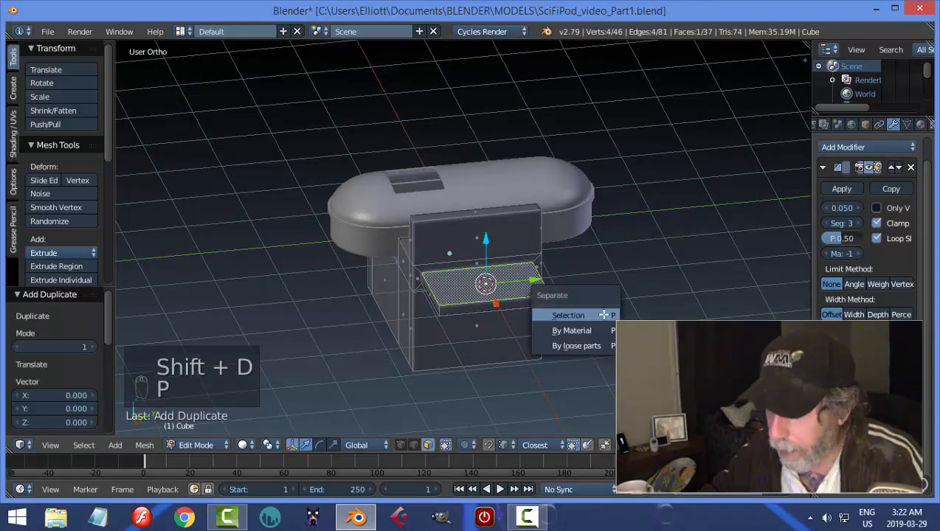
pyautogui.click(556, 372)
# Return to object mode, select the separated shelf face and set its origin to its geometry.
pyautogui.press('Tab')
pyautogui.click(521, 290)
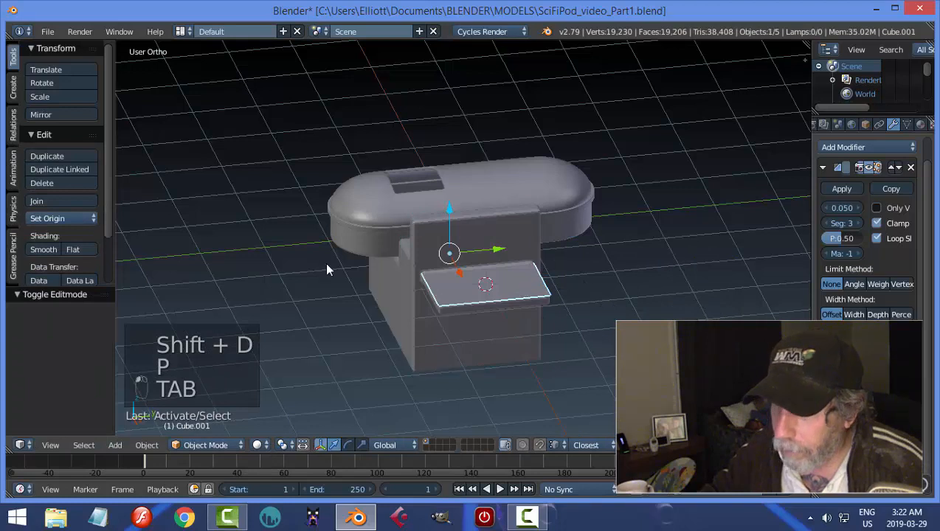
pyautogui.click(62, 217)
pyautogui.click(71, 246)
# Scale the separated face to about 0.94 and extrude it up about 0.1 to form a seat pad.
pyautogui.press('Tab')
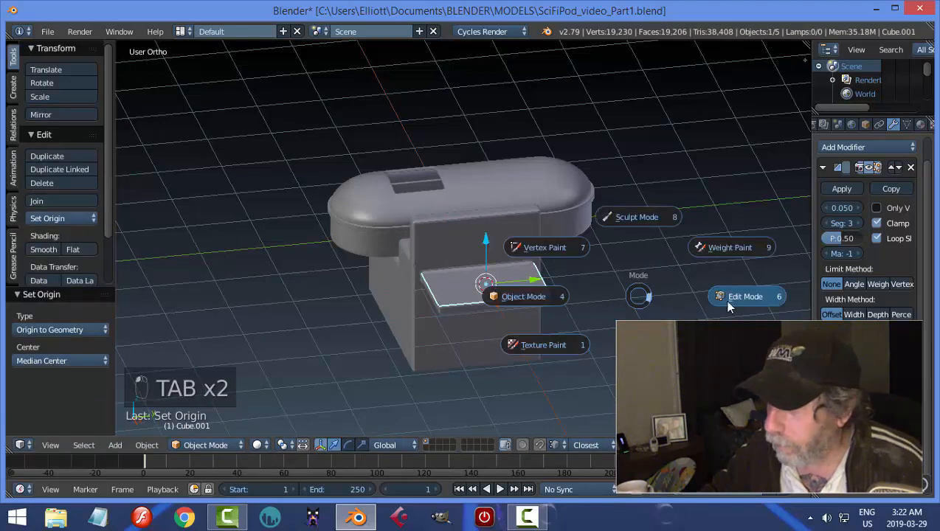
pyautogui.press('a')
pyautogui.press('a')
pyautogui.press('a')
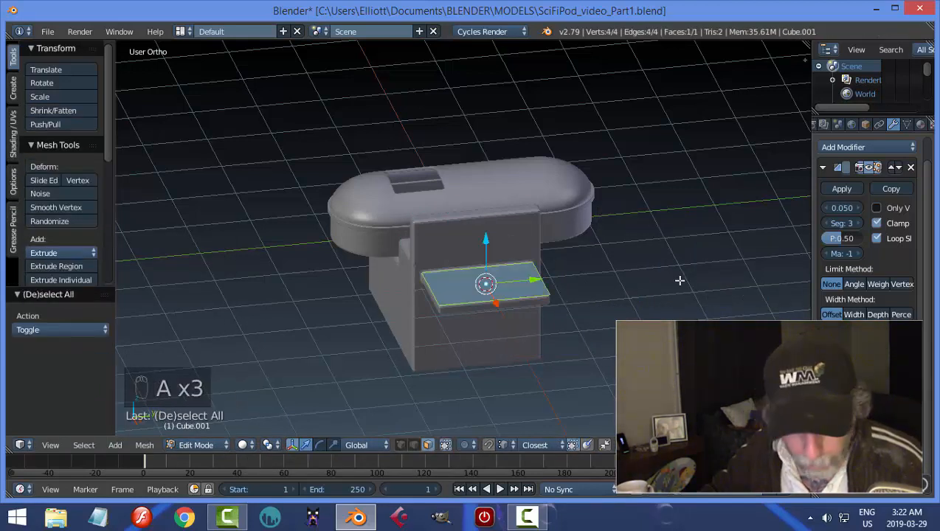
pyautogui.press('s')
pyautogui.click(668, 282)
pyautogui.moveTo(668, 282); pyautogui.dragTo(599, 281, button='middle')
pyautogui.press('e')
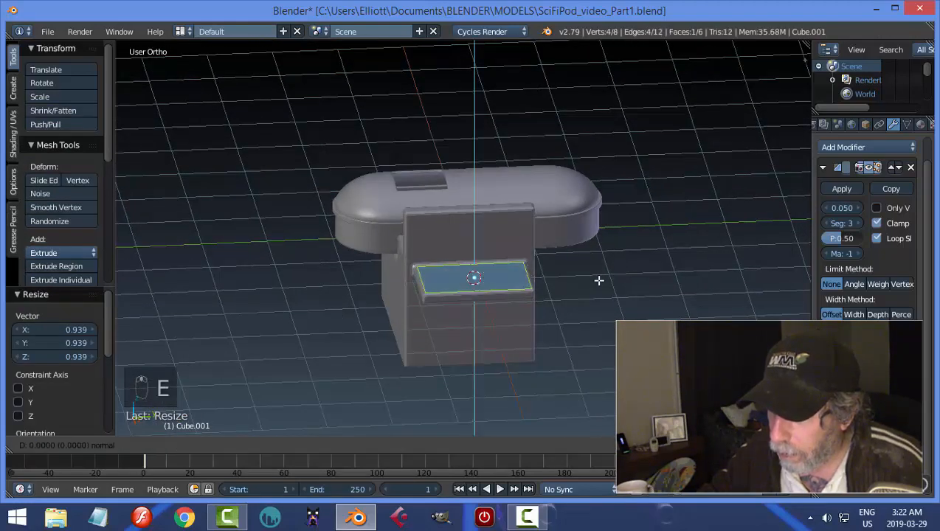
pyautogui.click(599, 274)
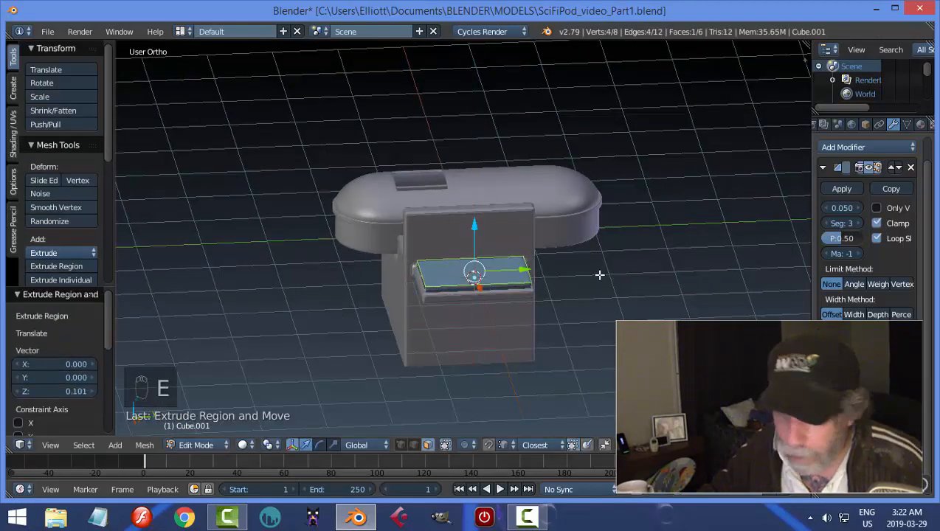
# Return to object mode, save over the file and set the seat pad's bevel width to 0.047.
pyautogui.press('a')
pyautogui.press('Tab')
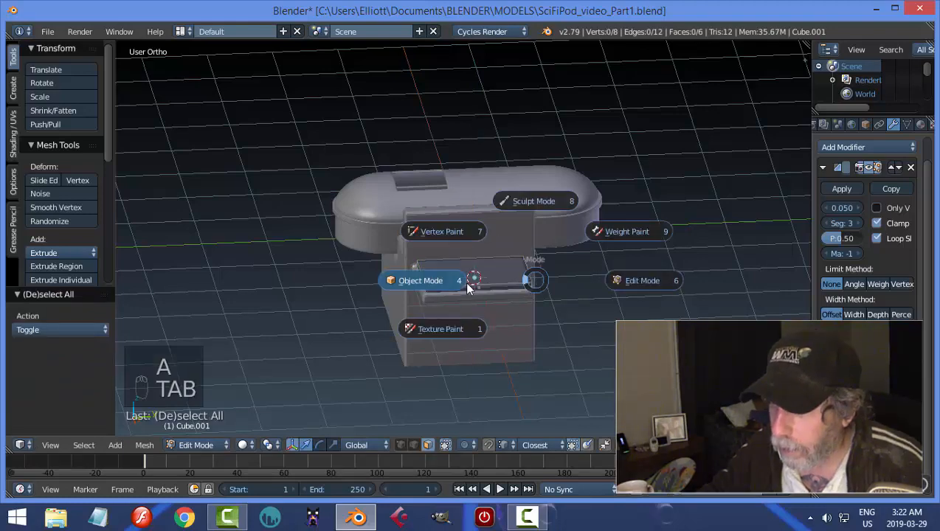
pyautogui.hotkey('ctrl', 's')
pyautogui.click(603, 295)
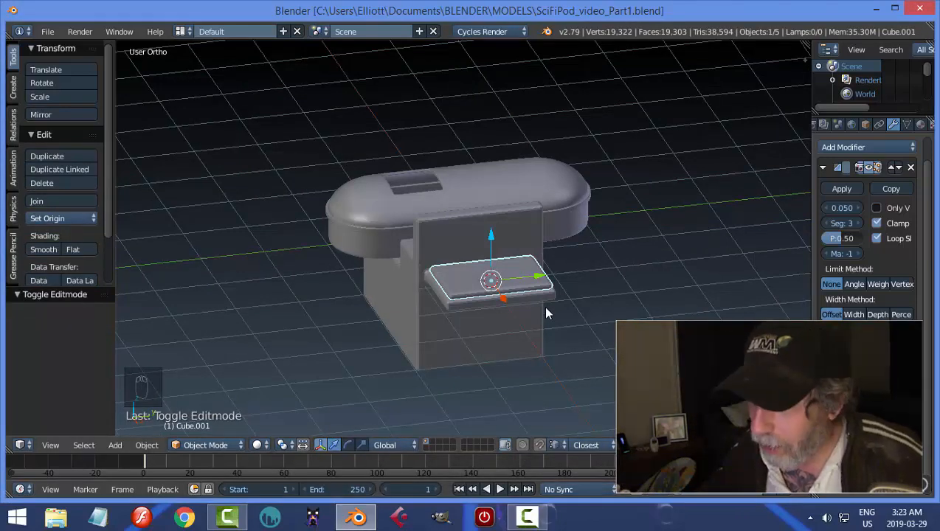
pyautogui.moveTo(843, 208); pyautogui.dragTo(836, 207)
# Duplicate the seat pad in place and rotate the copy 90 degrees about Y to stand upright as a backrest.
pyautogui.moveTo(486, 339); pyautogui.dragTo(546, 328, button='middle')
pyautogui.hotkey('shift', 'd')
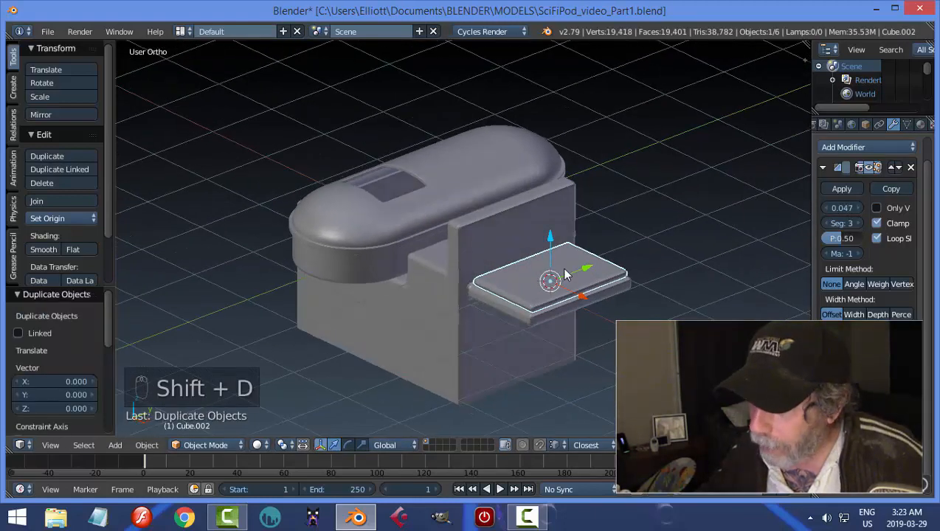
pyautogui.write('ry')
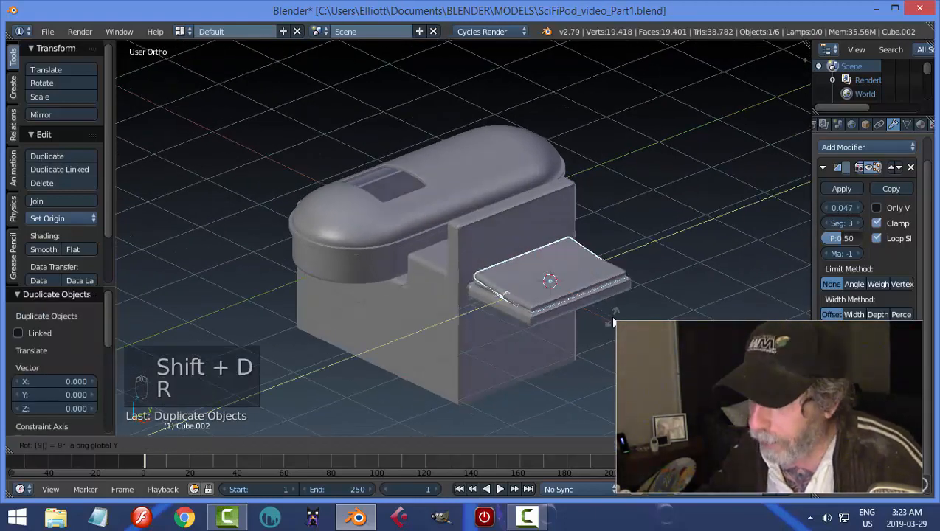
pyautogui.write('90')
pyautogui.press('Return')
# Move the upright backrest so it stands on the rear edge of the seat pad.
pyautogui.moveTo(548, 242); pyautogui.dragTo(559, 269)
pyautogui.moveTo(526, 189); pyautogui.dragTo(525, 186)
pyautogui.moveTo(526, 186); pyautogui.dragTo(678, 278, button='middle')
# Tilt the backrest a few degrees back about Y and nudge it along X towards the block's upright wall.
pyautogui.press('r')
pyautogui.press('y')
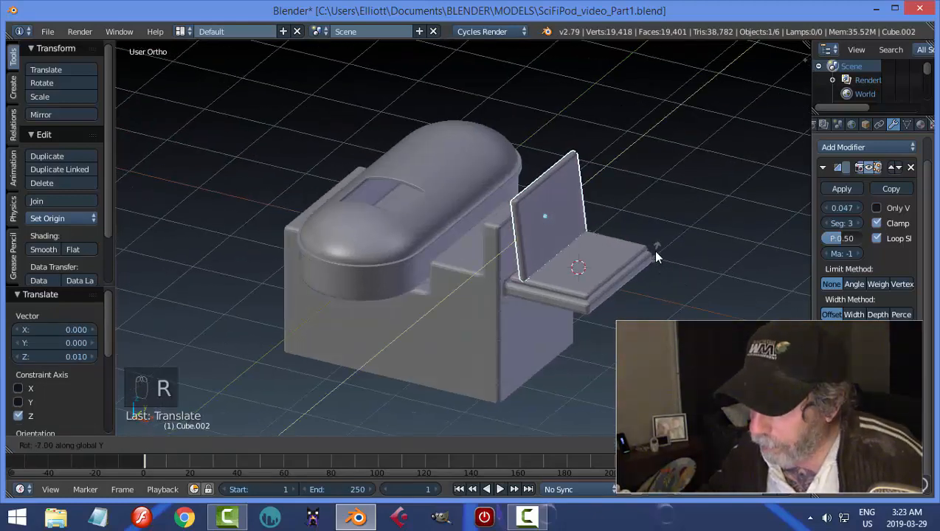
pyautogui.click(627, 259)
pyautogui.moveTo(595, 232); pyautogui.dragTo(585, 222)
pyautogui.moveTo(586, 222); pyautogui.dragTo(612, 222, button='middle')
pyautogui.moveTo(607, 201); pyautogui.dragTo(601, 201)
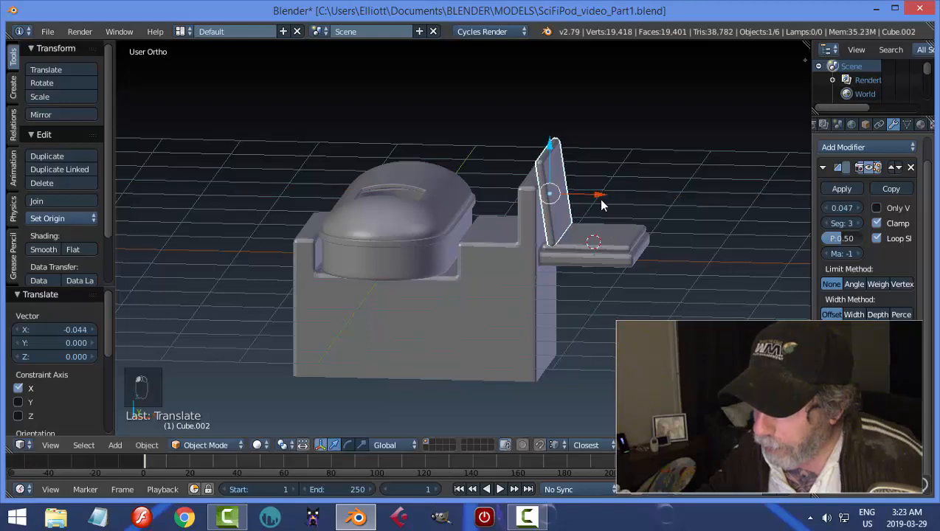
# Select the seat pad, shift it slightly outward along X and clear the selection.
pyautogui.click(597, 244)
pyautogui.moveTo(649, 246); pyautogui.dragTo(657, 257)
pyautogui.press('a')
pyautogui.moveTo(670, 293); pyautogui.dragTo(591, 299, button='middle')
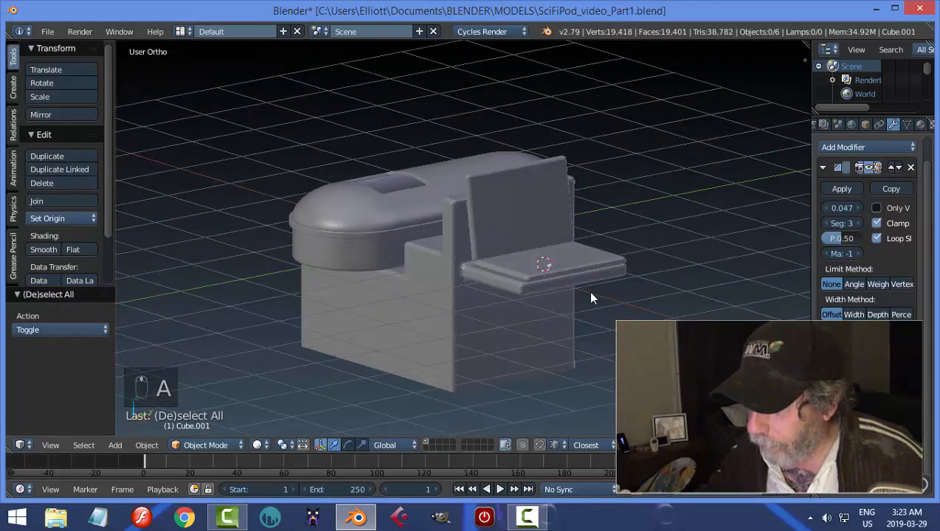
# Move the front face of the block's shelf outward about 0.26 along X and return to object mode.
pyautogui.rightClick(560, 285)
pyautogui.press('Tab')
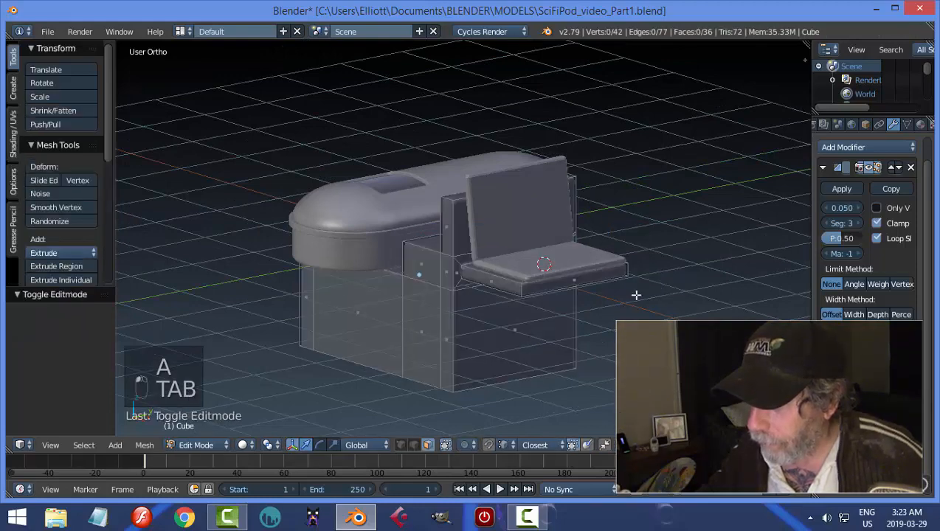
pyautogui.rightClick(564, 282)
pyautogui.press('g')
pyautogui.press('x')
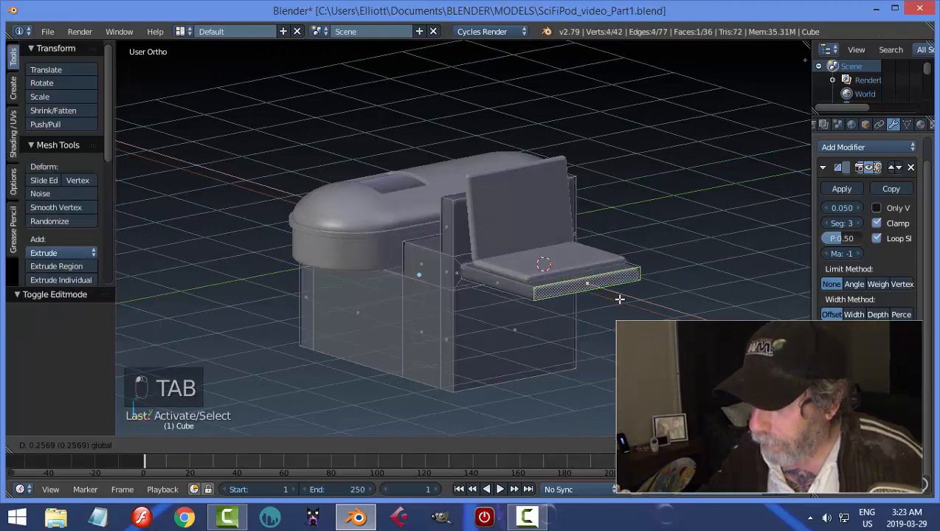
pyautogui.click(633, 295)
pyautogui.click(610, 291)
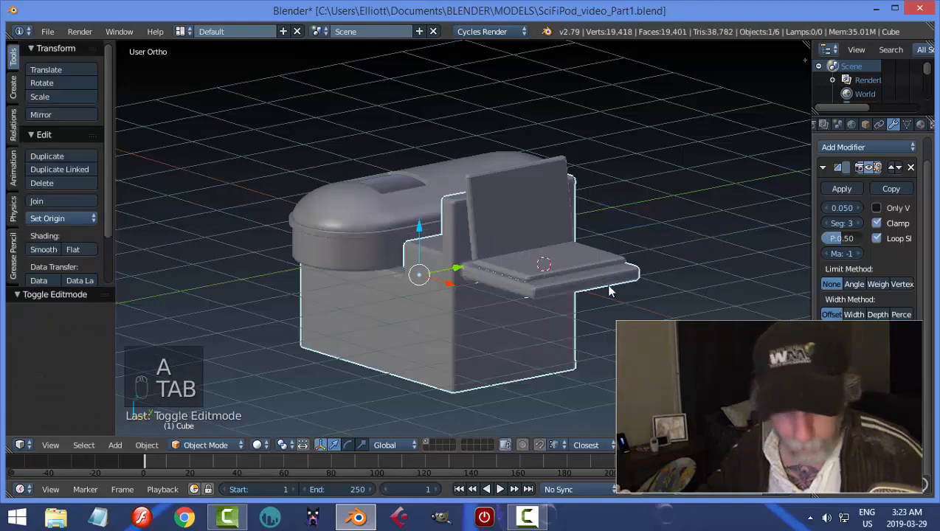
# Select the backrest and seat pad together and scale them to 0.87 along Y.
pyautogui.press('a')
pyautogui.moveTo(616, 289); pyautogui.dragTo(552, 289, button='middle')
pyautogui.rightClick(484, 230)
pyautogui.keyDown('shift'); pyautogui.rightClick(529, 280); pyautogui.keyUp('shift')
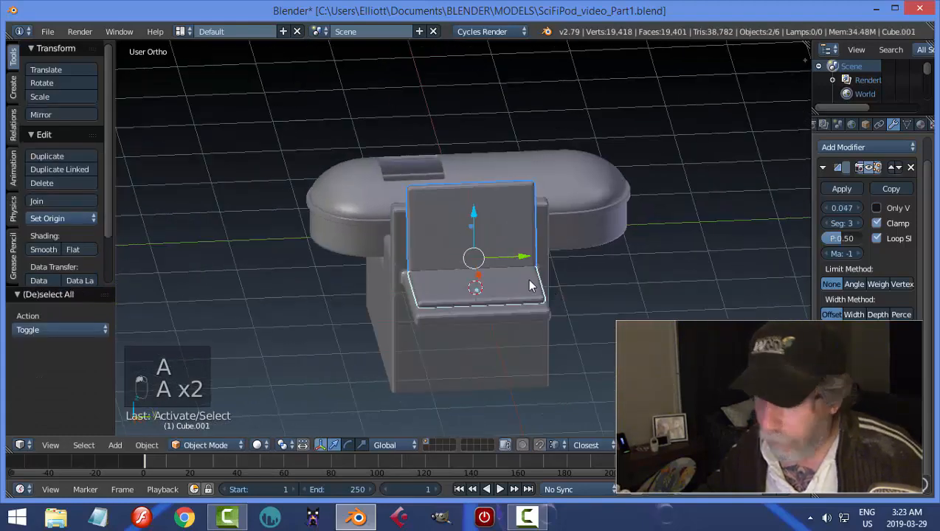
pyautogui.press('s')
pyautogui.press('y')
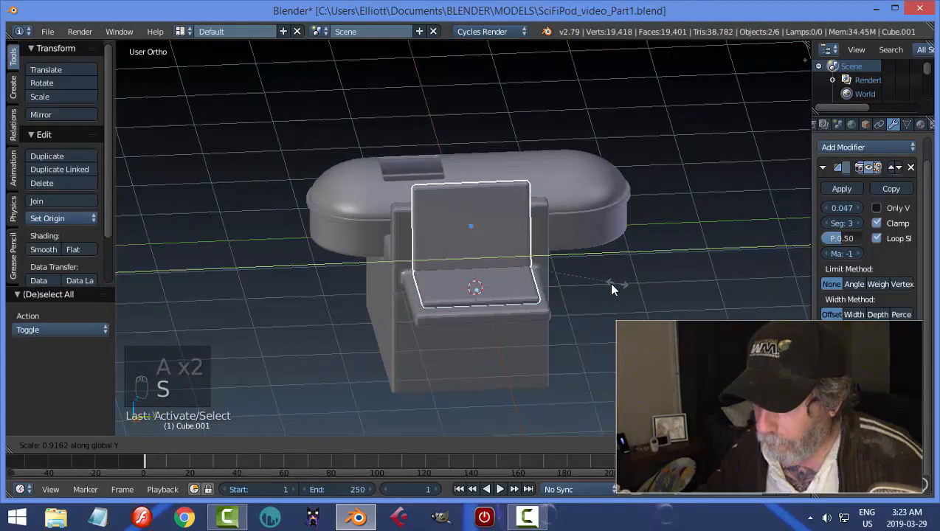
pyautogui.click(610, 289)
pyautogui.moveTo(610, 289); pyautogui.dragTo(602, 275, button='middle')
# Scale the backrest to about 0.8 along Z, then lower it 0.1 and shift it about 0.05 outward along X.
pyautogui.rightClick(505, 210)
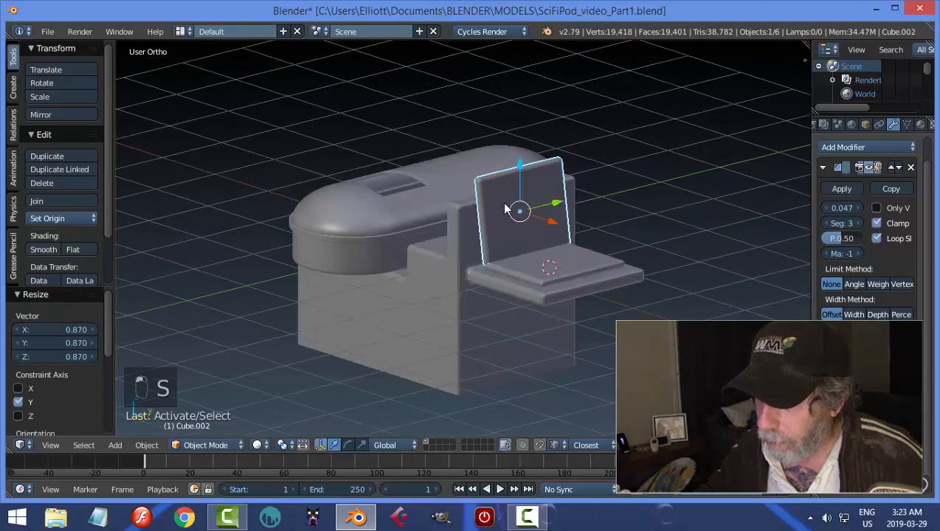
pyautogui.press('s')
pyautogui.press('z')
pyautogui.click(576, 228)
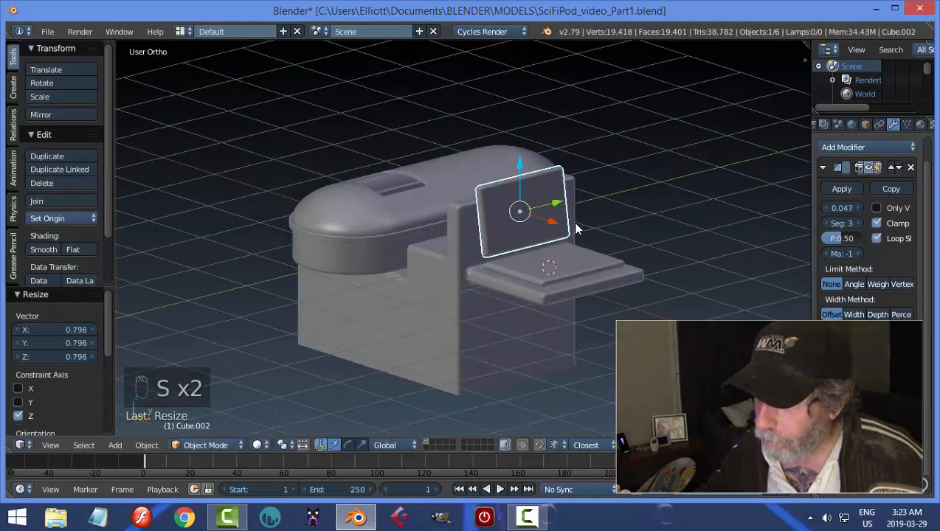
pyautogui.moveTo(520, 165); pyautogui.dragTo(521, 173)
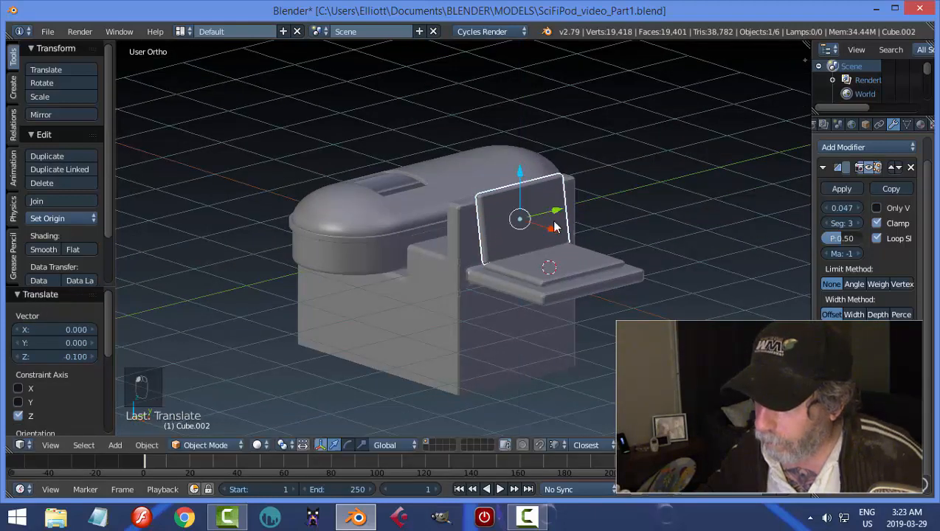
pyautogui.moveTo(555, 229); pyautogui.dragTo(566, 236)
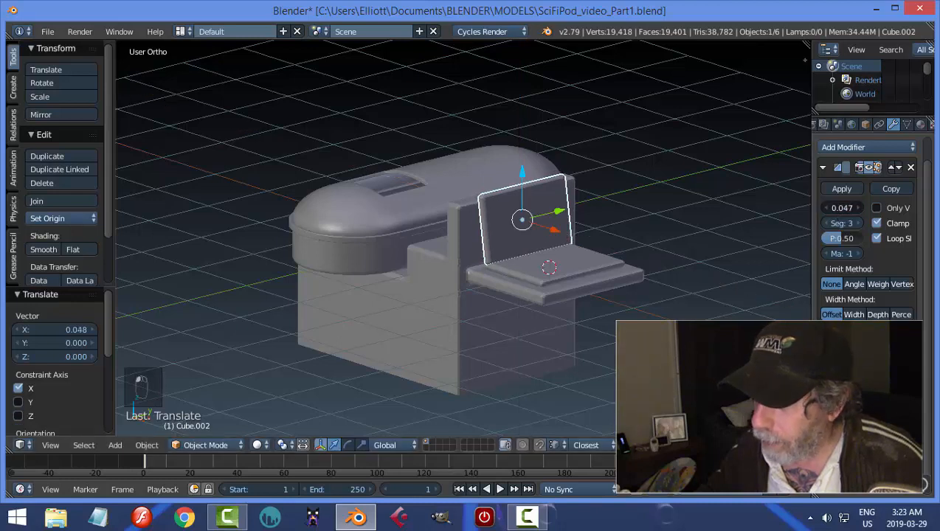
# Set the bevel width to 0.042 on the backrest and 0.046 on the seat pad, and save over the file.
pyautogui.press('a')
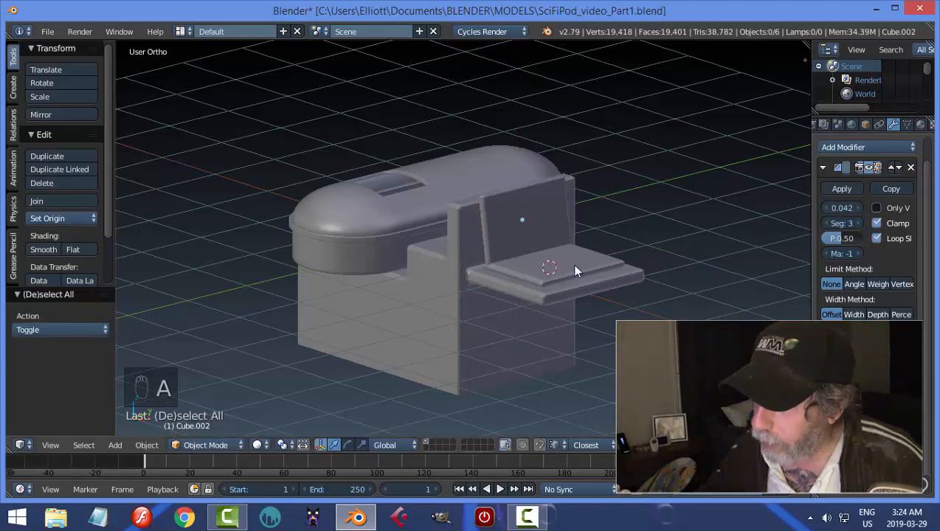
pyautogui.rightClick(571, 264)
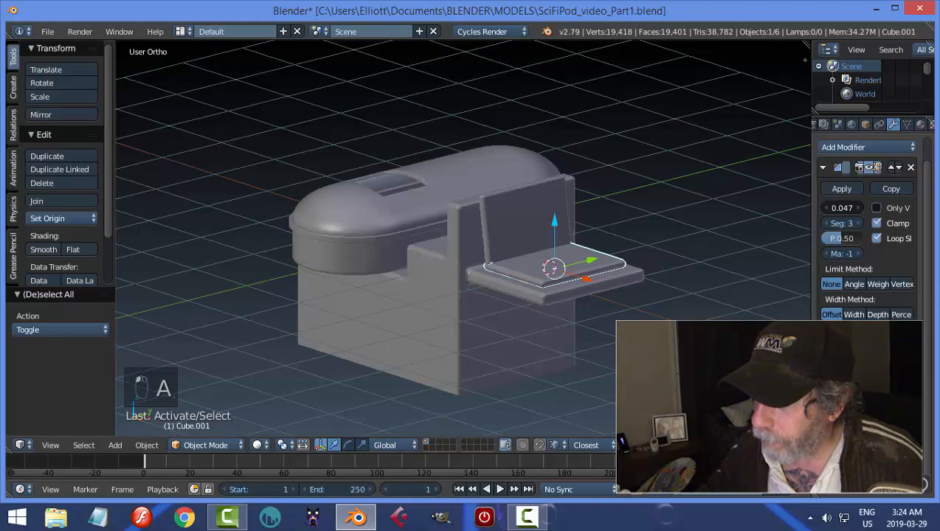
pyautogui.press('a')
pyautogui.scroll(-3, 549, 292)
pyautogui.moveTo(549, 291); pyautogui.dragTo(489, 308, button='middle')
pyautogui.hotkey('ctrl', 's')
pyautogui.click(508, 317)
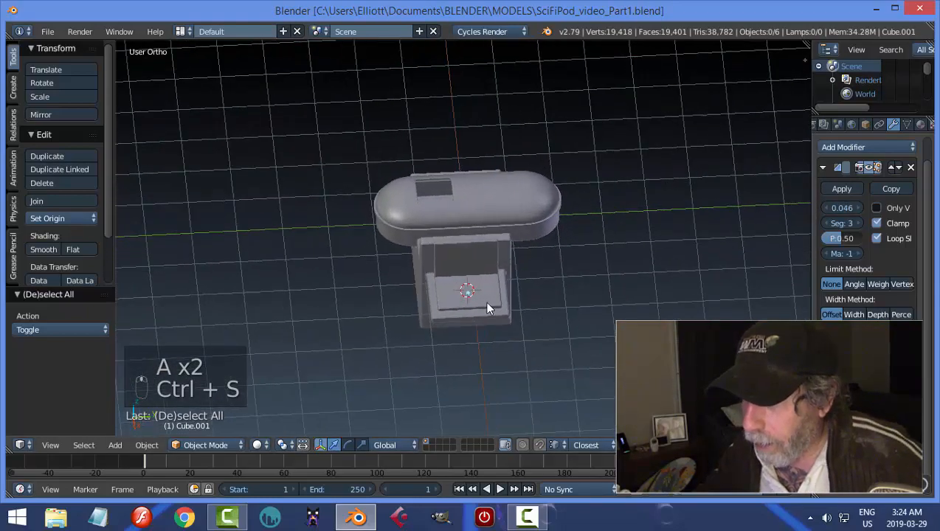
# Select the block, seat pad and backrest, scale them to about 0.73 along Y and shift them about 0.41 along negative Y.
pyautogui.scroll(3, 487, 299)
pyautogui.rightClick(454, 319)
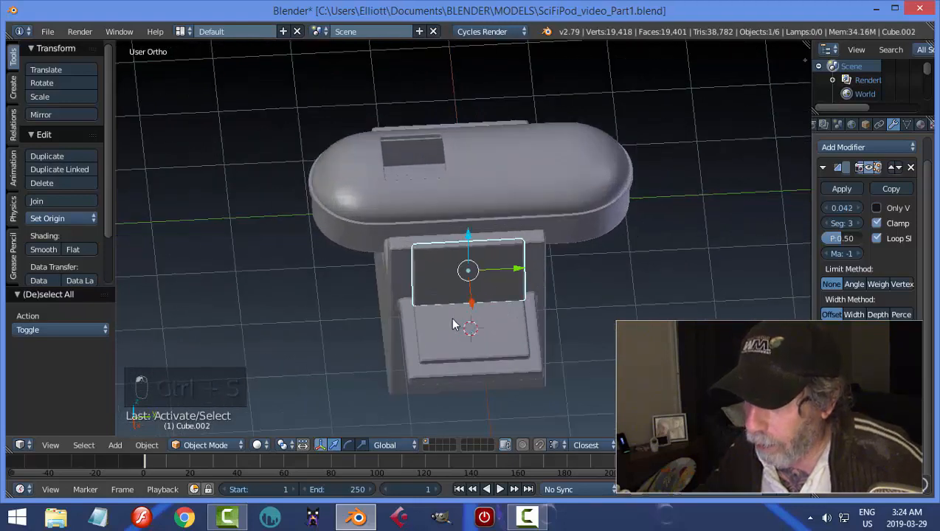
pyautogui.moveTo(590, 322); pyautogui.dragTo(577, 305, button='middle')
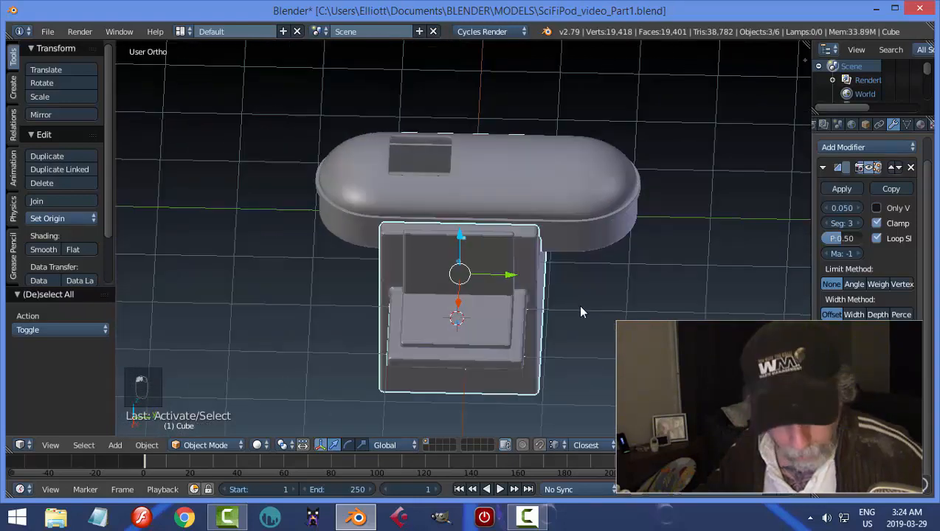
pyautogui.press('s')
pyautogui.press('y')
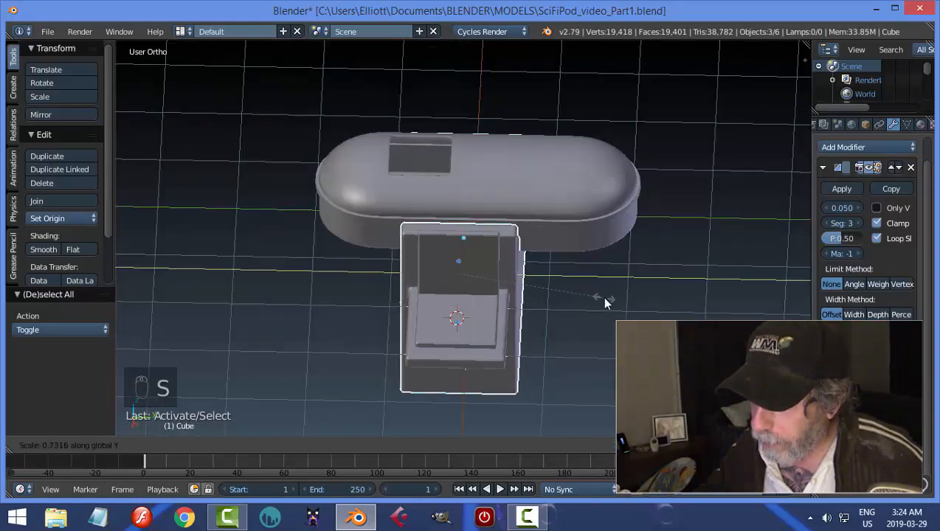
pyautogui.click(602, 296)
pyautogui.moveTo(504, 277); pyautogui.dragTo(478, 276)
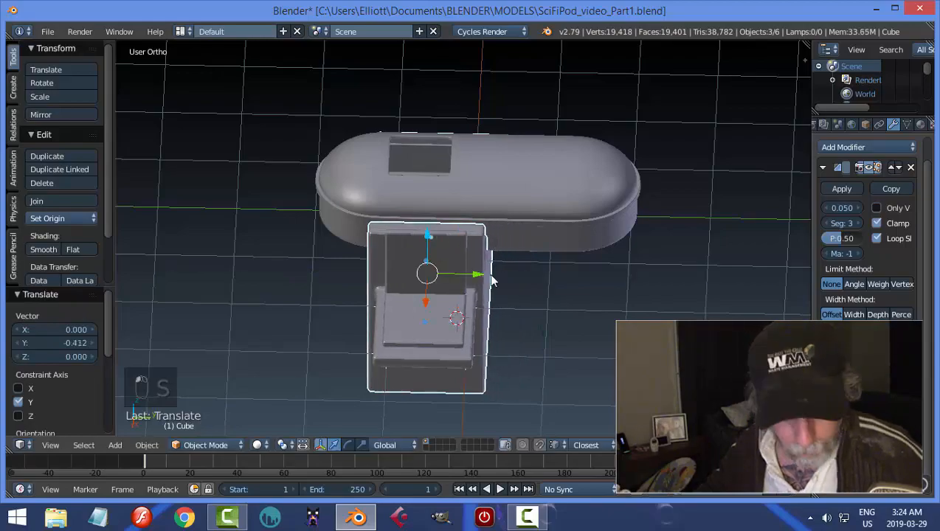
# Clear the selection and save the file.
pyautogui.press('a')
pyautogui.moveTo(460, 316); pyautogui.dragTo(600, 216, button='middle')
pyautogui.hotkey('ctrl', 's')
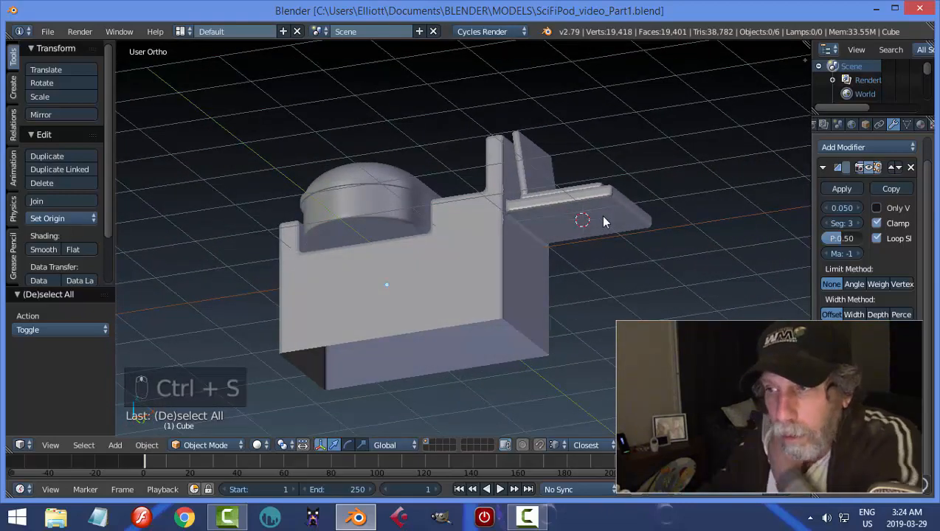
# Apply smooth shading to the support block, set its bevel width to 0.036 and clear the selection.
pyautogui.moveTo(597, 263); pyautogui.dragTo(623, 319, button='middle')
pyautogui.rightClick(506, 297)
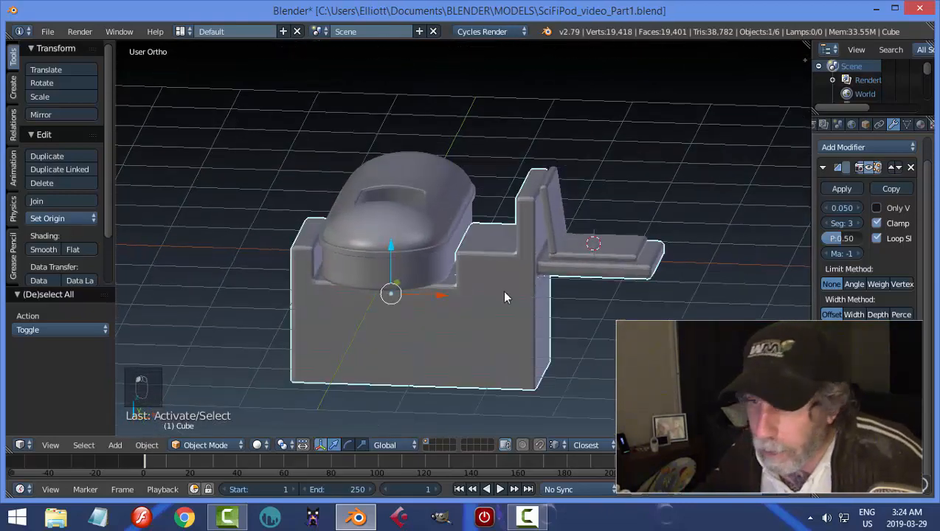
pyautogui.click(44, 249)
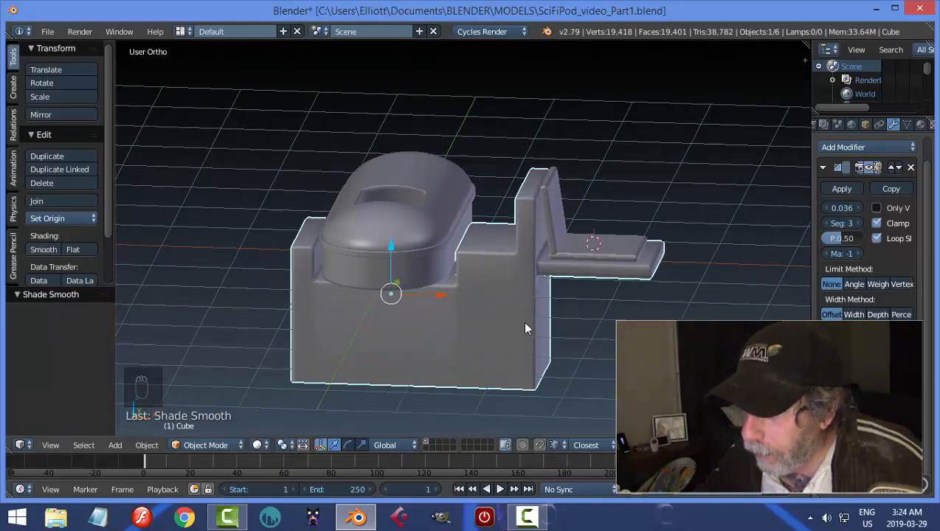
pyautogui.moveTo(525, 329); pyautogui.dragTo(312, 322, button='middle')
pyautogui.press('a')
pyautogui.moveTo(411, 332); pyautogui.dragTo(453, 339, button='middle')
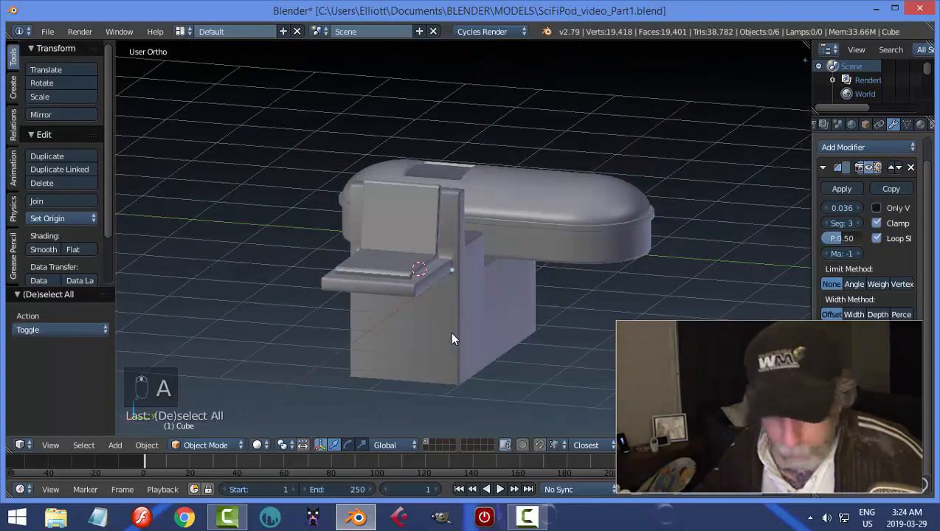
# Save the file and open the pod's lower body for editing in vertex select mode.
pyautogui.hotkey('ctrl', 's')
pyautogui.moveTo(401, 311); pyautogui.dragTo(604, 336, button='middle')
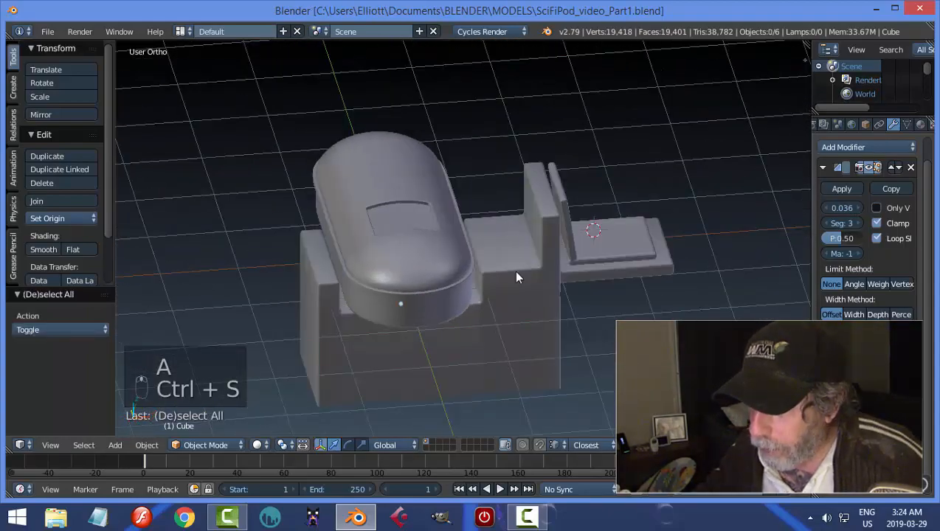
pyautogui.moveTo(516, 277); pyautogui.dragTo(416, 234, button='middle')
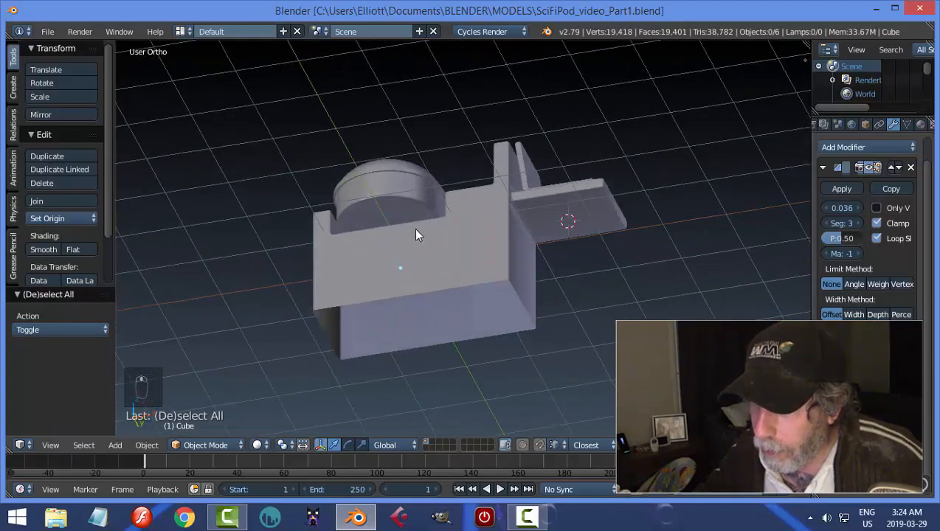
pyautogui.moveTo(422, 284); pyautogui.dragTo(405, 251, button='middle')
pyautogui.moveTo(389, 218); pyautogui.dragTo(386, 220, button='middle')
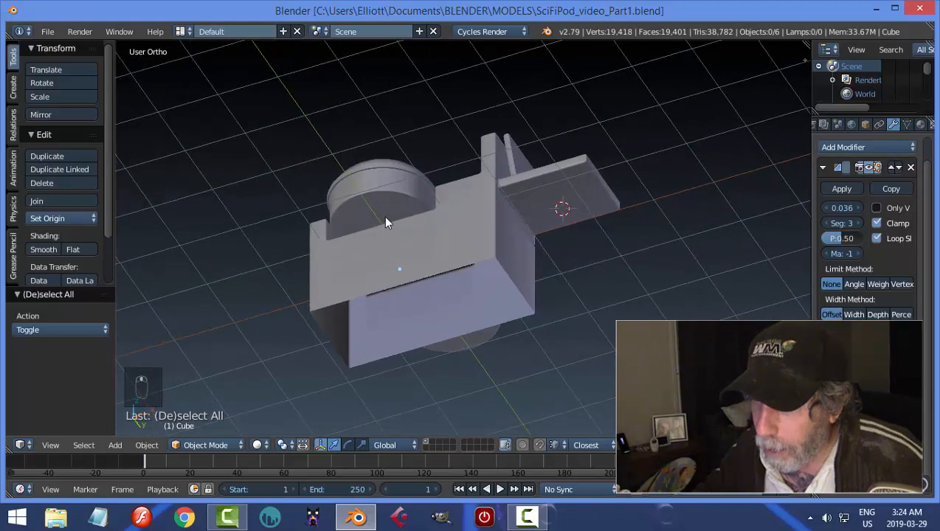
pyautogui.rightClick(413, 254)
pyautogui.moveTo(413, 254); pyautogui.dragTo(429, 274, button='middle')
pyautogui.press('Tab')
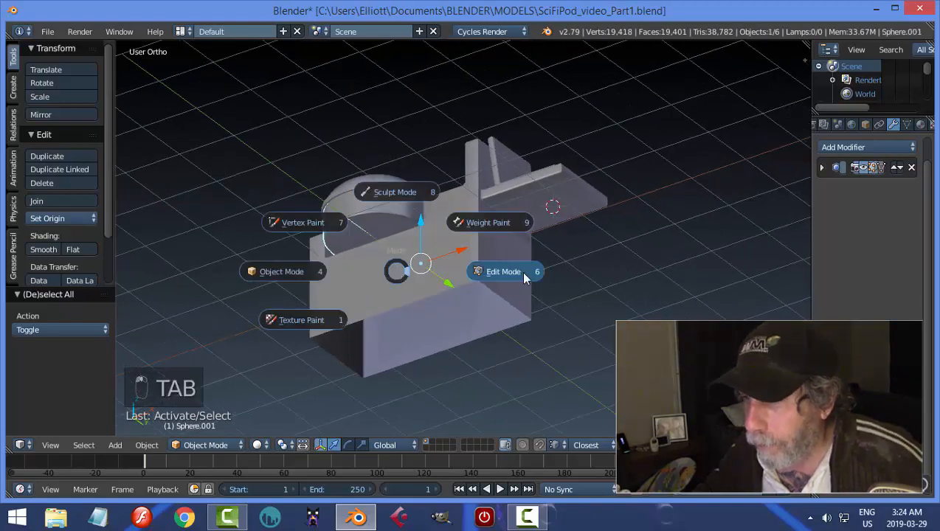
pyautogui.click(521, 271)
pyautogui.scroll(4, 402, 274)
pyautogui.hotkey('ctrl', 'Tab')
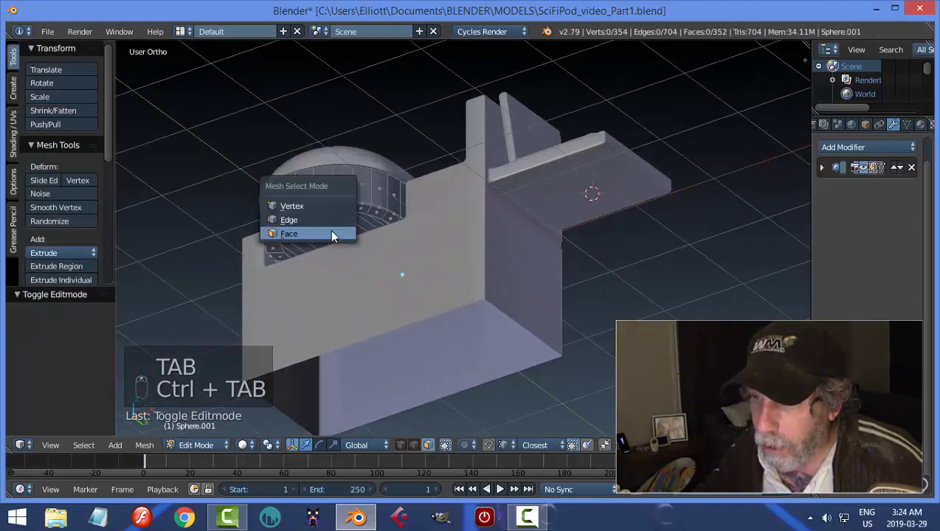
pyautogui.click(294, 206)
# Snap the 3D cursor to the middle vertex on the pod's bottom rim at the rounded end, and clear the selection.
pyautogui.rightClick(295, 222)
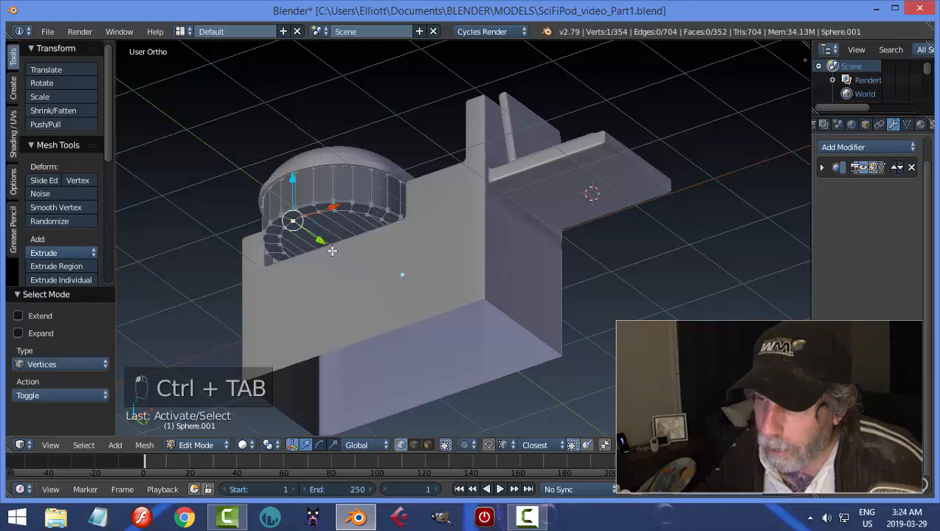
pyautogui.moveTo(295, 222); pyautogui.dragTo(422, 209, button='middle')
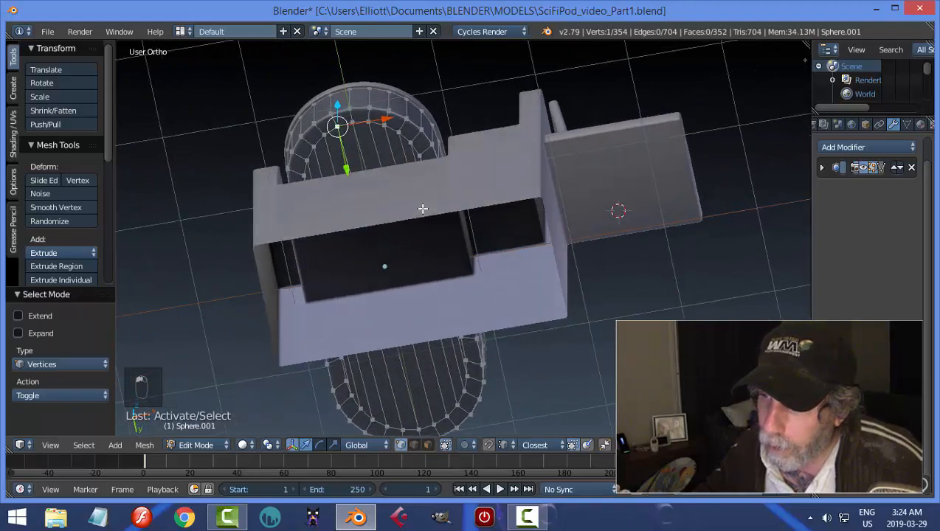
pyautogui.keyDown('shift'); pyautogui.rightClick(356, 117); pyautogui.keyUp('shift')
pyautogui.moveTo(414, 174); pyautogui.dragTo(430, 194, button='middle')
pyautogui.press('a')
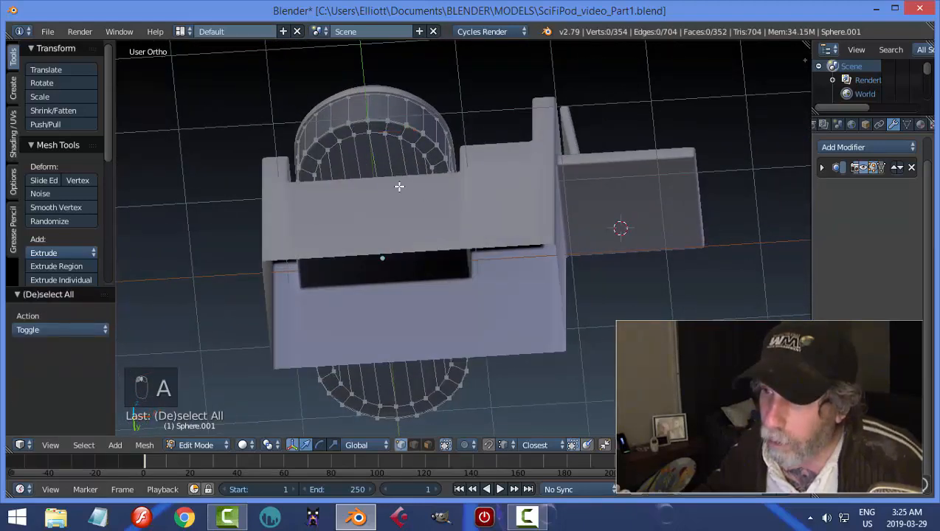
pyautogui.rightClick(369, 121)
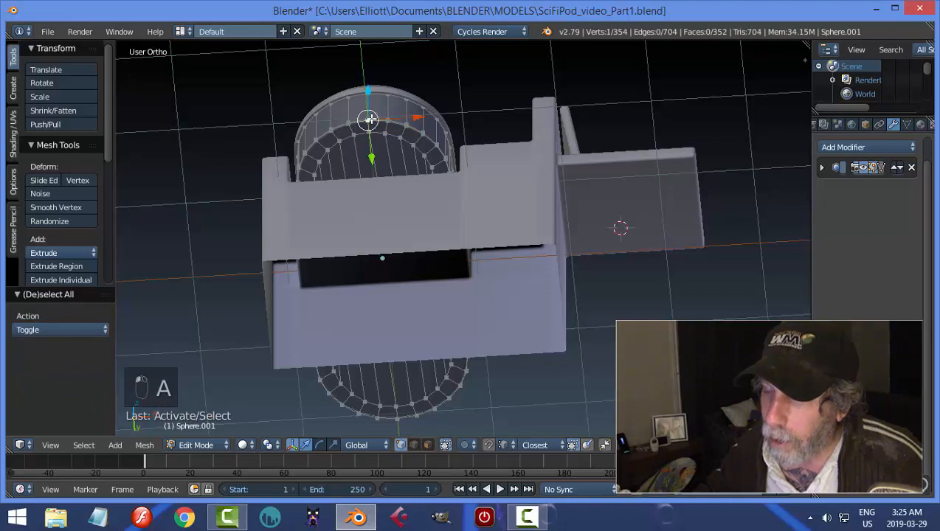
pyautogui.hotkey('shift', 's')
pyautogui.click(429, 191)
pyautogui.press('a')
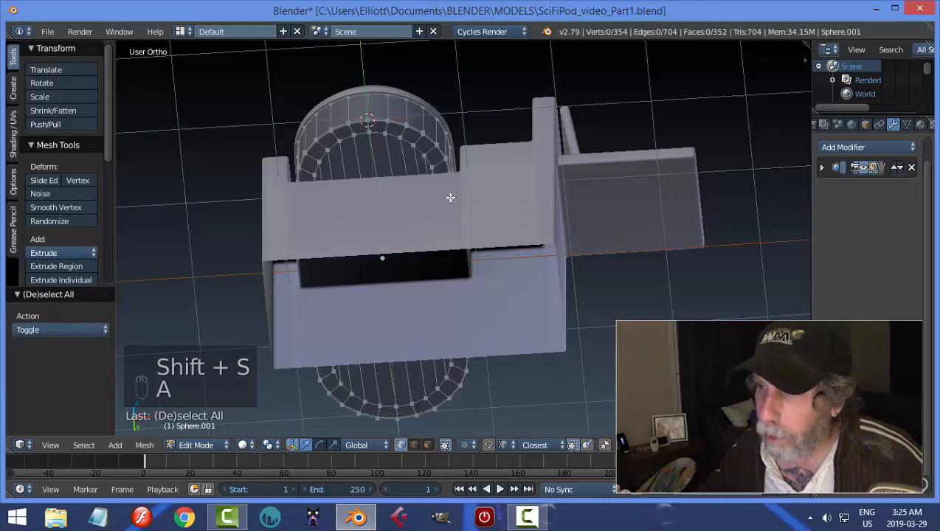
# Duplicate the rim vertex at the 3D cursor in place, separate it into its own object and select that object in Object Mode.
pyautogui.scroll(1, 424, 193)
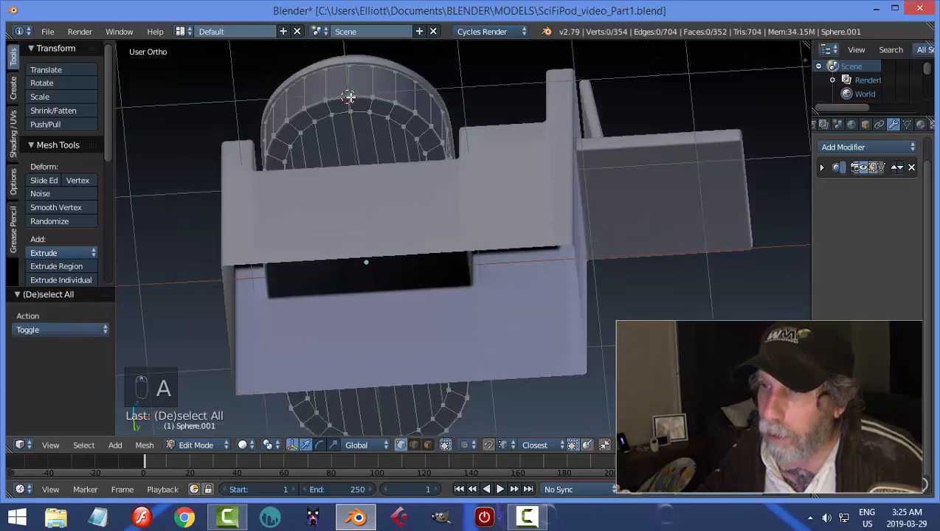
pyautogui.rightClick(350, 96)
pyautogui.moveTo(411, 195); pyautogui.dragTo(394, 222, button='middle')
pyautogui.hotkey('shift', 'd')
pyautogui.rightClick(393, 221)
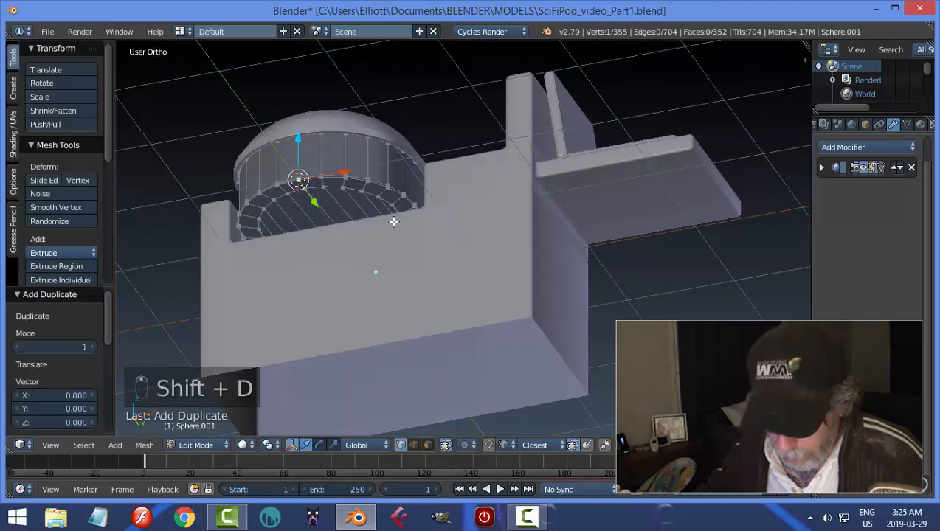
pyautogui.press('p')
pyautogui.click(393, 222)
pyautogui.press('Tab')
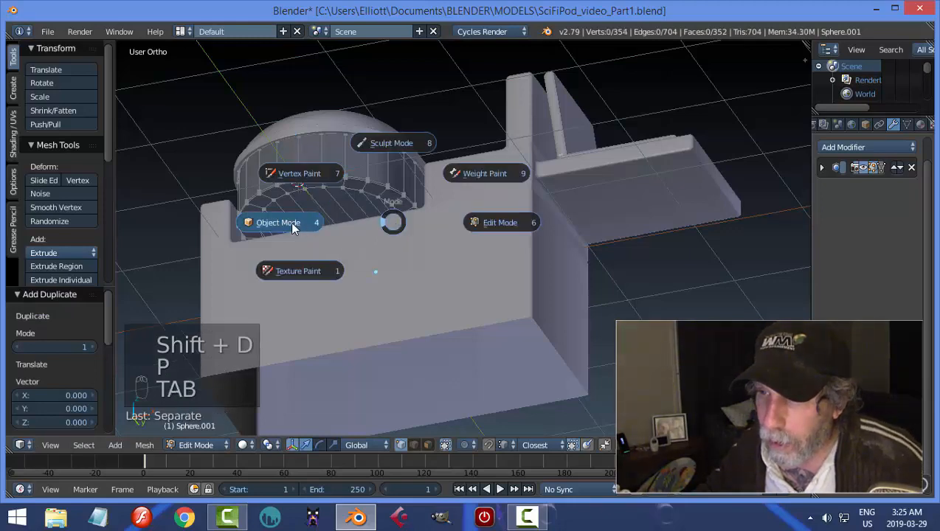
pyautogui.rightClick(301, 183)
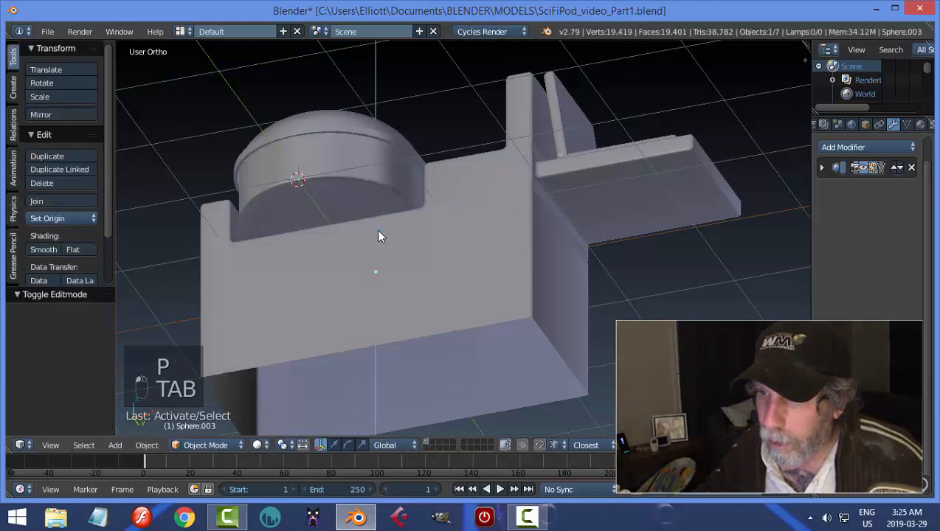
# Lower the separated vertex object 0.119 along Z and set its origin to its geometry.
pyautogui.moveTo(377, 230); pyautogui.dragTo(378, 237)
pyautogui.moveTo(406, 231); pyautogui.dragTo(396, 273, button='middle')
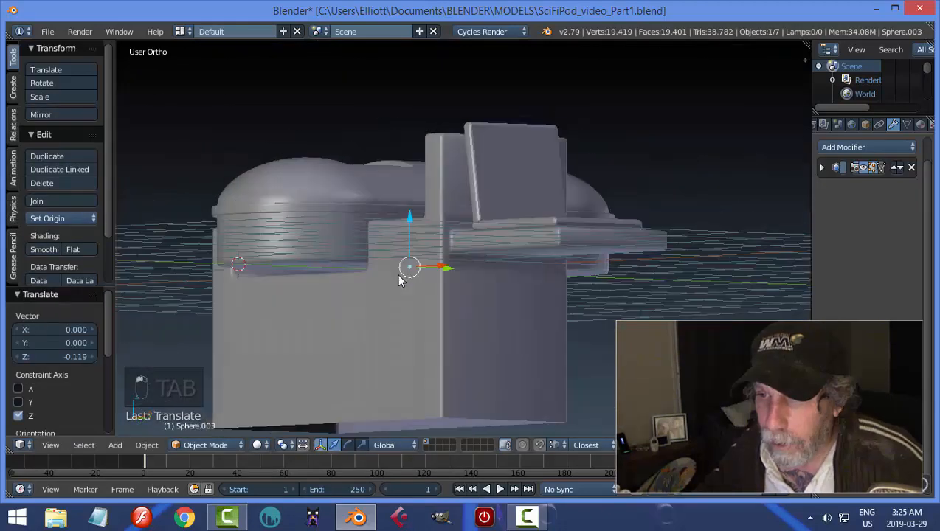
pyautogui.click(55, 219)
pyautogui.click(73, 245)
pyautogui.keyDown('shift'); pyautogui.moveTo(210, 279); pyautogui.dragTo(329, 277, button='middle'); pyautogui.keyUp('shift')
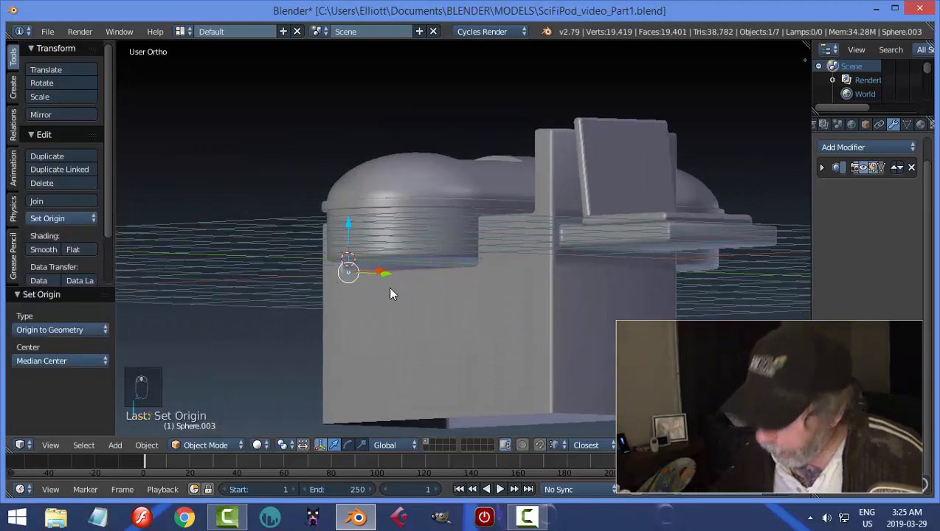
# Move the vertex object inward along Y beneath the pod and raise it 0.146 along Z.
pyautogui.press('KP_3')
pyautogui.keyDown('shift'); pyautogui.moveTo(398, 295); pyautogui.dragTo(437, 290, button='middle'); pyautogui.keyUp('shift')
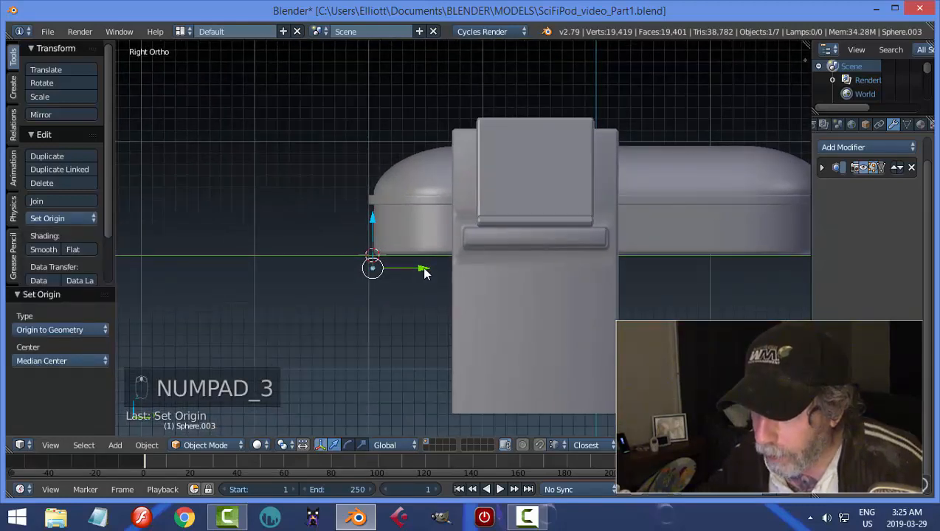
pyautogui.moveTo(424, 273); pyautogui.dragTo(446, 268)
pyautogui.moveTo(403, 233); pyautogui.dragTo(396, 205)
# Extrude the single vertex about 0.3 straight down along Z in Edit Mode.
pyautogui.press('Tab')
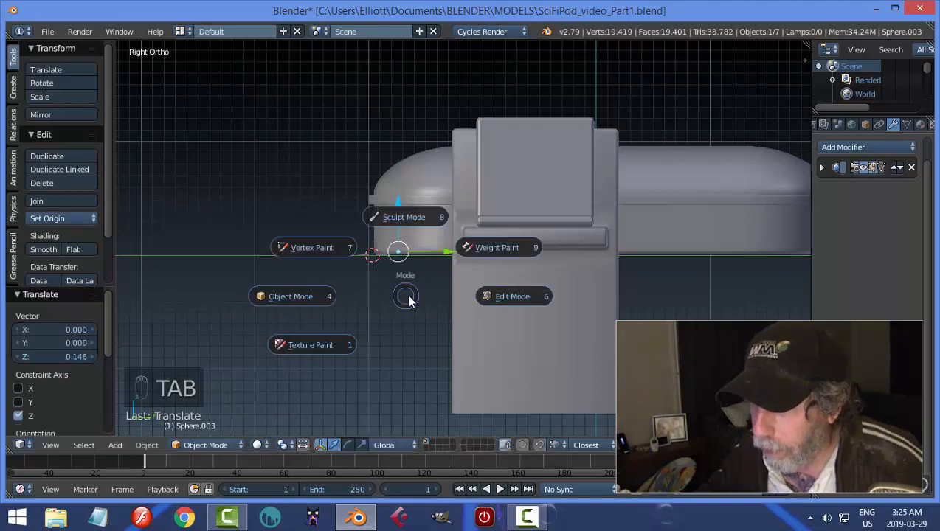
pyautogui.click(443, 298)
pyautogui.press('a')
pyautogui.press('a')
pyautogui.press('e')
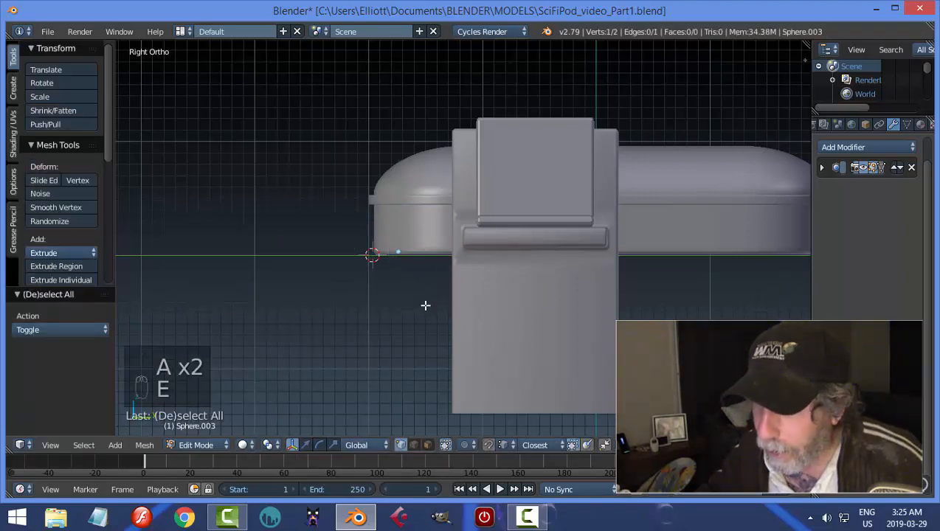
pyautogui.click(398, 240)
# Extrude the lower vertex and move the new one 0.705 along Y into the support block.
pyautogui.press('e')
pyautogui.rightClick(434, 305)
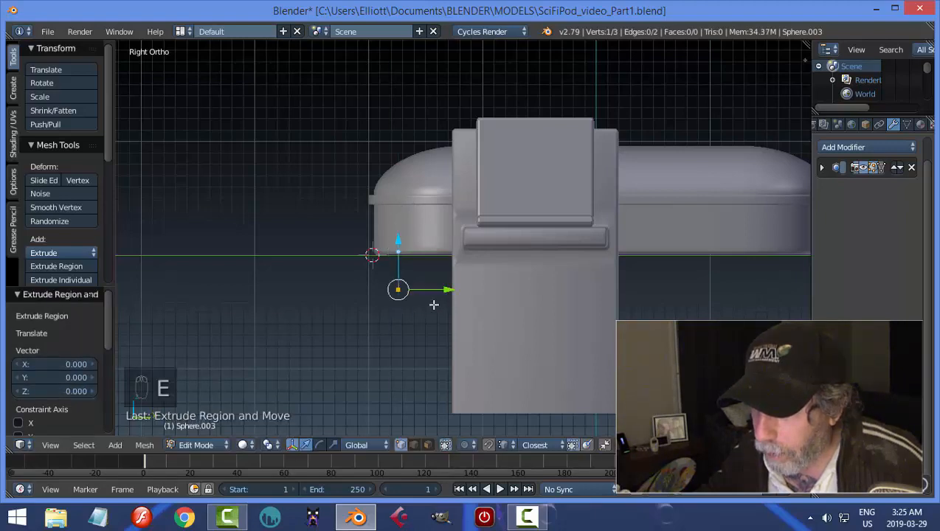
pyautogui.moveTo(445, 288); pyautogui.dragTo(521, 300)
pyautogui.moveTo(485, 340); pyautogui.dragTo(398, 304, button='middle')
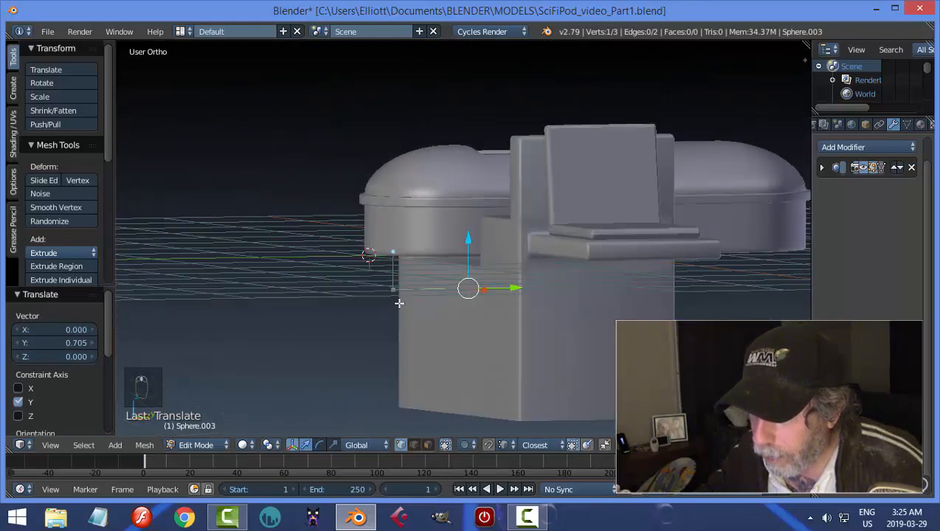
# Move both ends of the horizontal segment down 0.103 along Z.
pyautogui.keyDown('shift'); pyautogui.rightClick(389, 288); pyautogui.keyUp('shift')
pyautogui.press('g')
pyautogui.press('z')
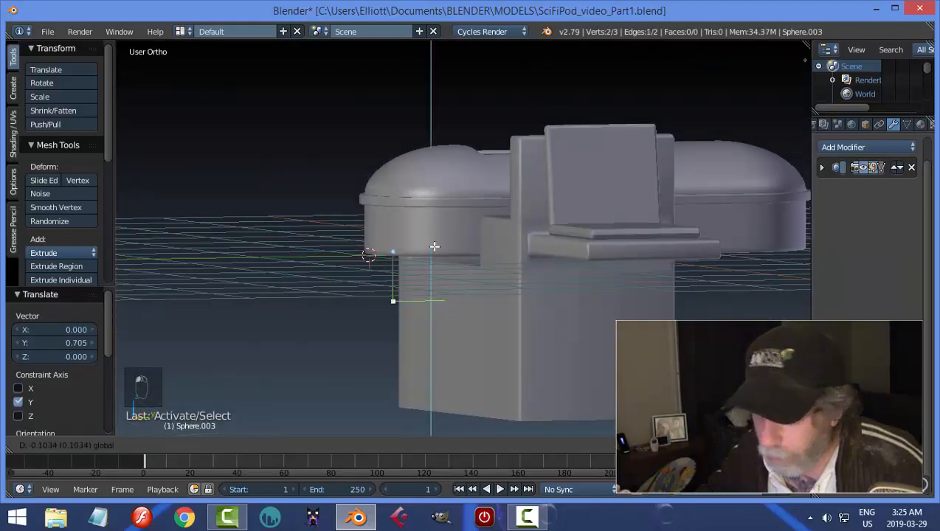
pyautogui.click(435, 247)
# Apply a vertex bevel to the corner of the path with an amount of 0.092 and 3 segments.
pyautogui.rightClick(389, 300)
pyautogui.moveTo(389, 301); pyautogui.dragTo(417, 352, button='middle')
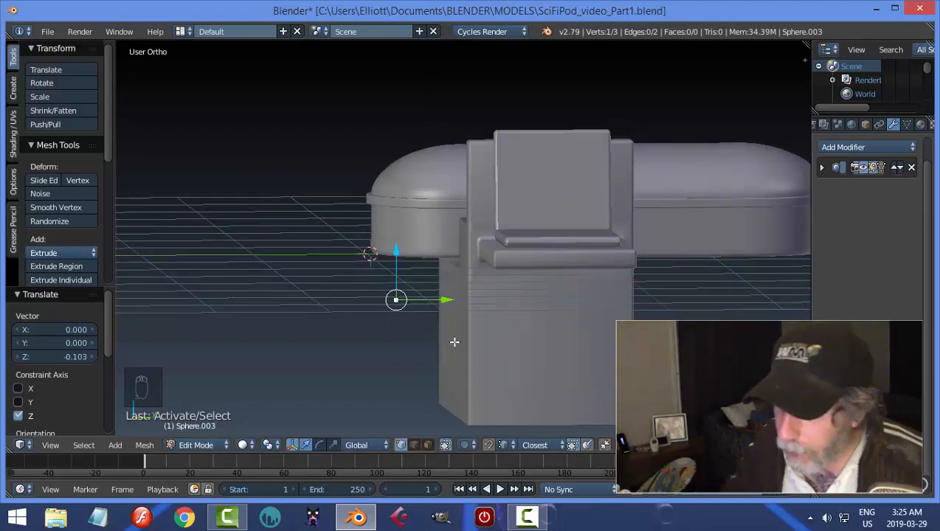
pyautogui.hotkey('ctrl', 'shift', 'b')
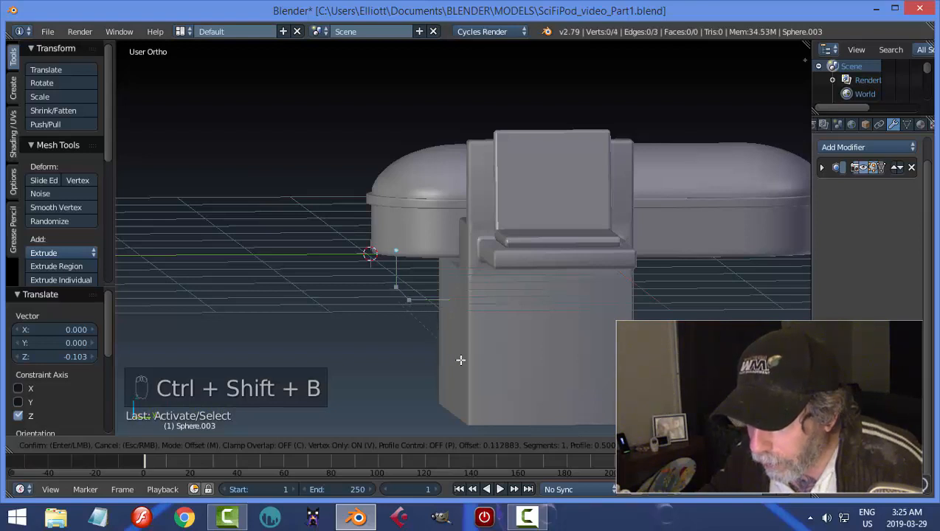
pyautogui.scroll(1, 460, 360)
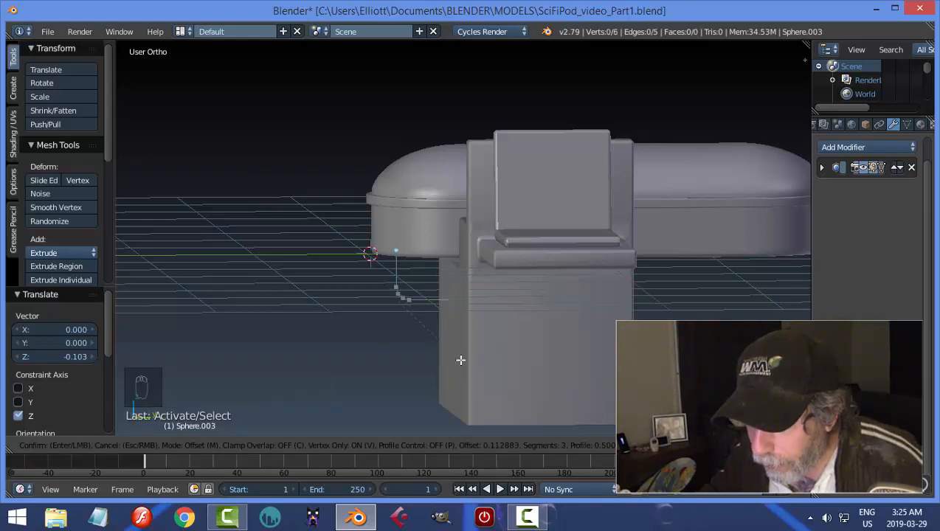
pyautogui.click(459, 358)
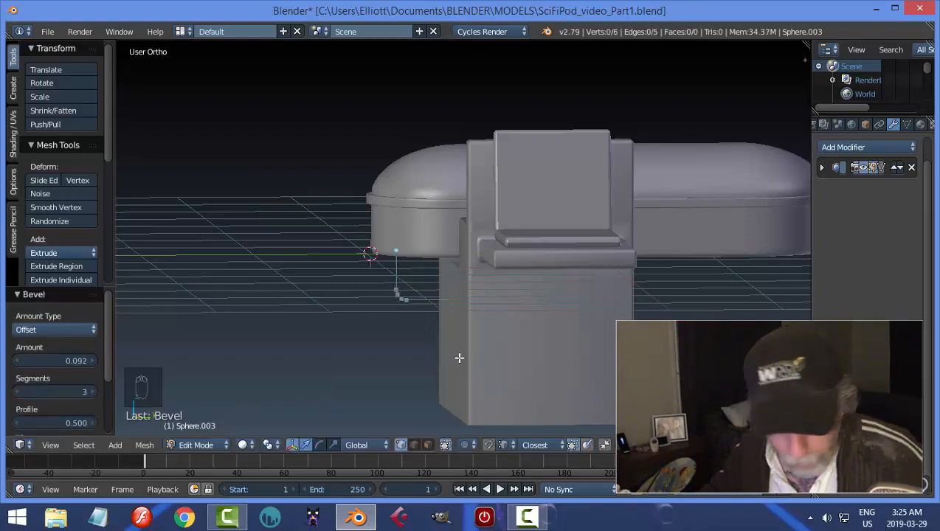
# Clear the vertex selection, return to Object Mode and convert the L-shaped path from a mesh to a curve.
pyautogui.press('a')
pyautogui.press('a')
pyautogui.press('a')
pyautogui.press('Tab')
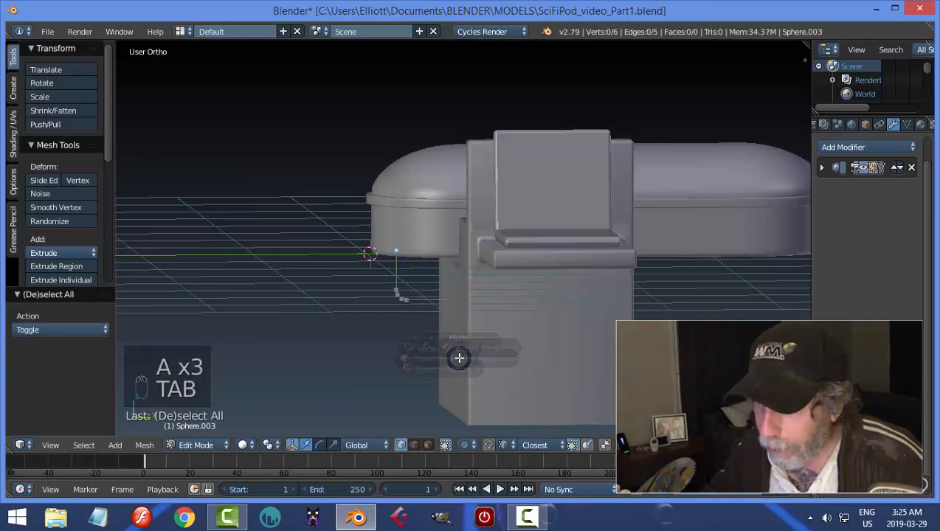
pyautogui.click(345, 358)
pyautogui.hotkey('alt', 'c')
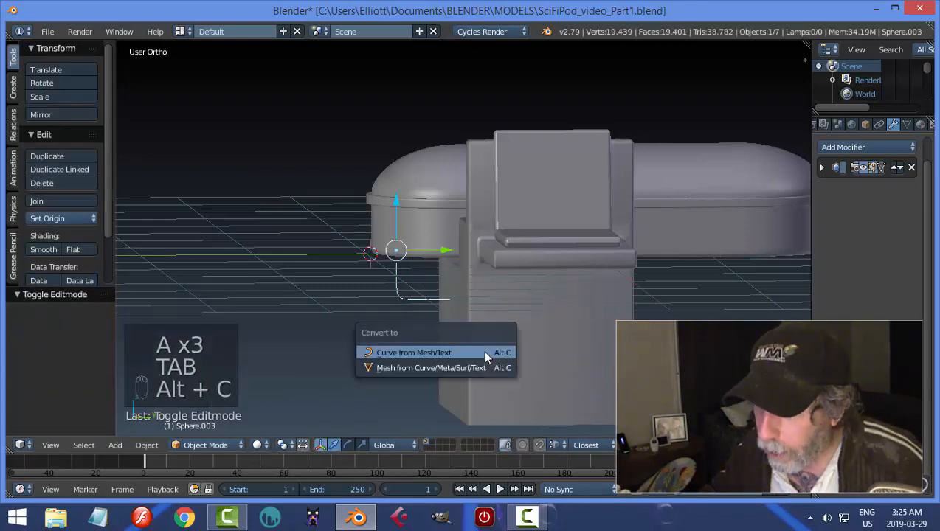
pyautogui.click(484, 351)
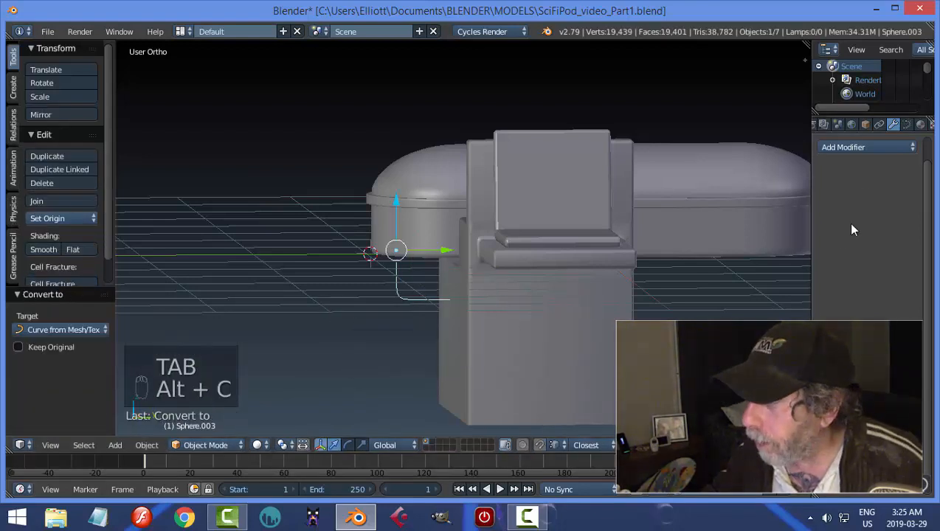
# Set the curve's fill to Full and increase its bevel depth to make a thin round pipe.
pyautogui.click(907, 125)
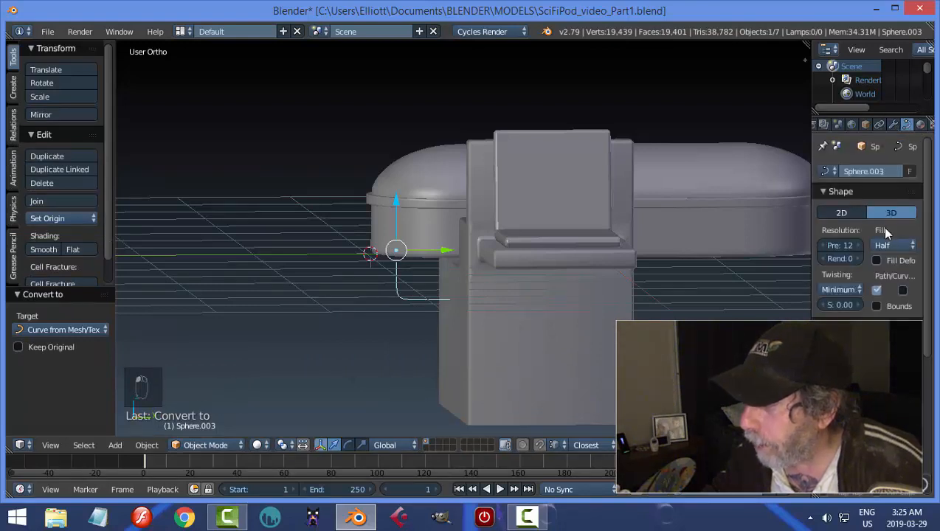
pyautogui.click(888, 244)
pyautogui.click(876, 229)
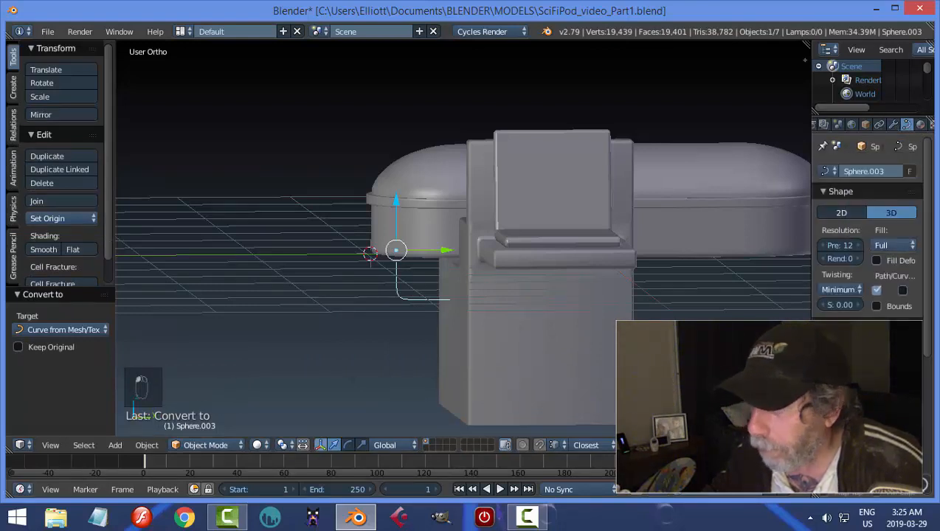
pyautogui.moveTo(891, 373); pyautogui.dragTo(902, 373)
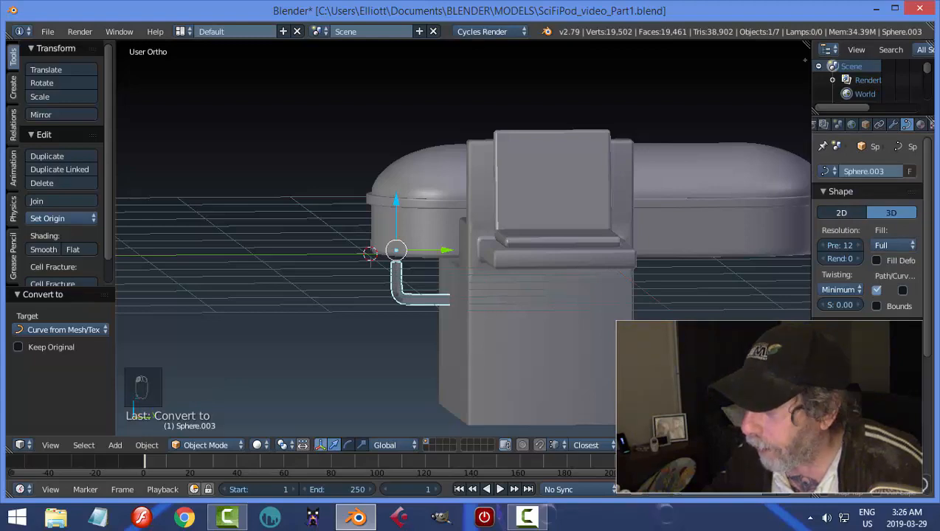
# Edit the pipe curve and raise its upper end point 0.151 along Z into the pod's underside.
pyautogui.scroll(5, 483, 349)
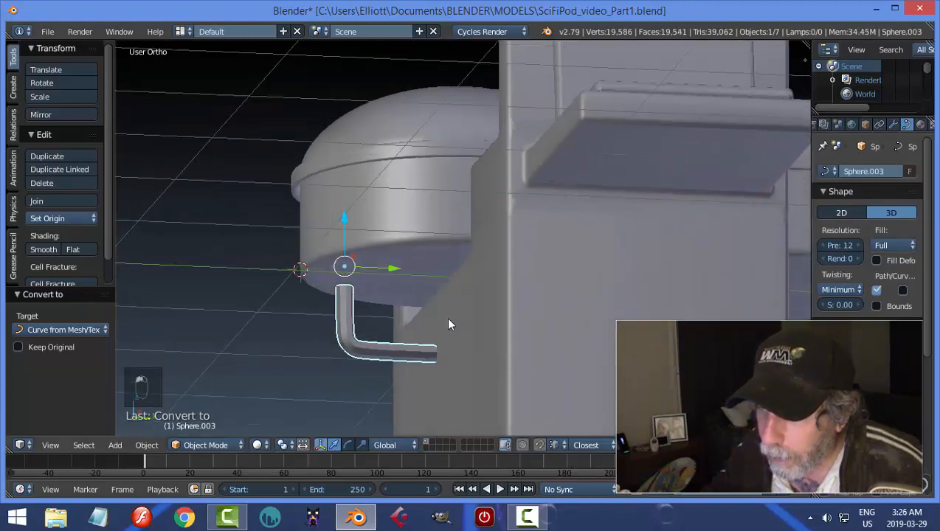
pyautogui.press('Tab')
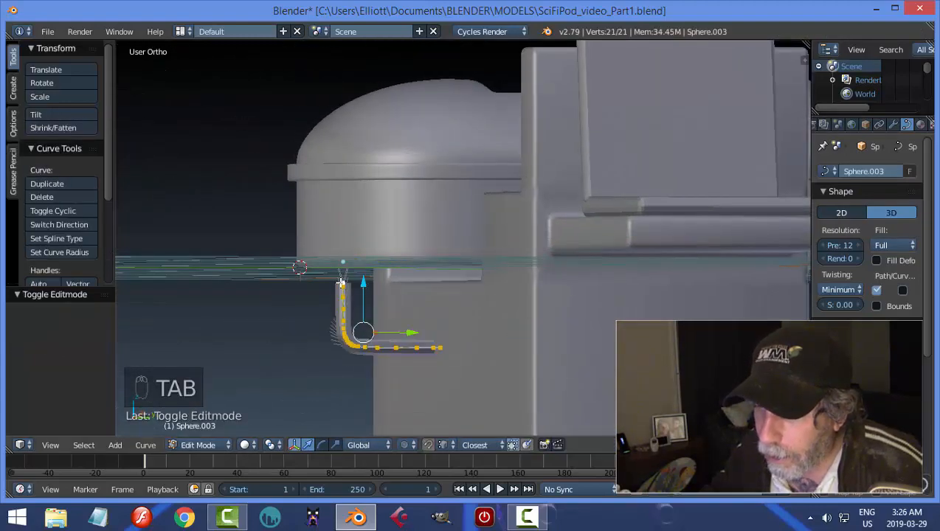
pyautogui.rightClick(342, 282)
pyautogui.moveTo(349, 235); pyautogui.dragTo(347, 204)
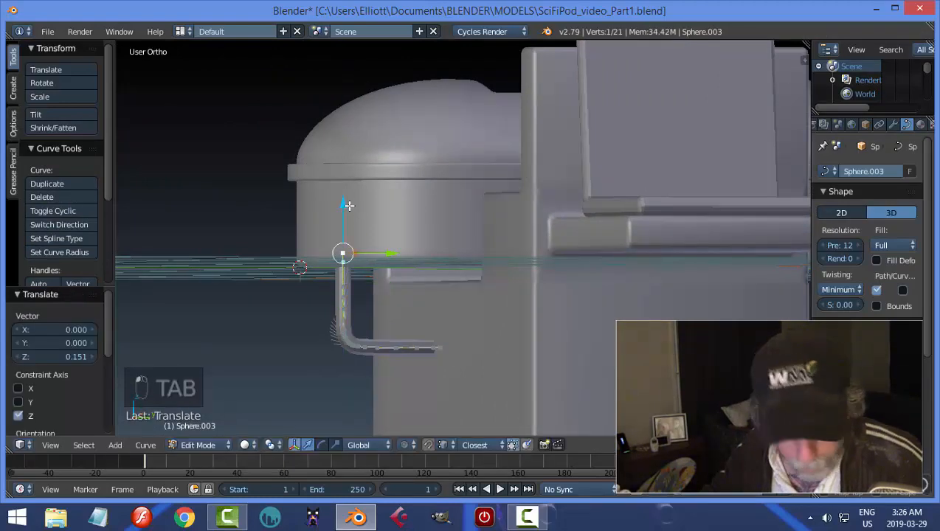
# Clear the curve's point selection and return the pipe to Object Mode.
pyautogui.press('a')
pyautogui.press('Tab')
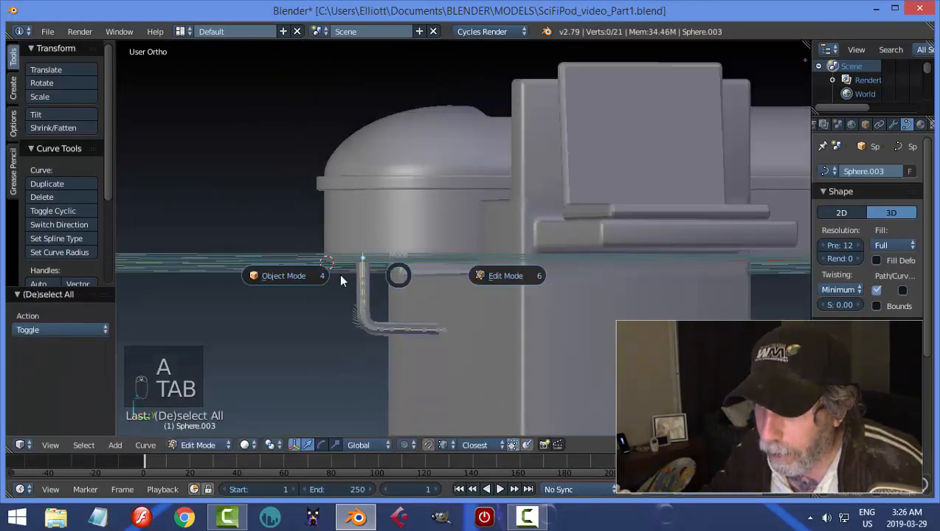
pyautogui.moveTo(296, 273); pyautogui.dragTo(480, 229, button='middle')
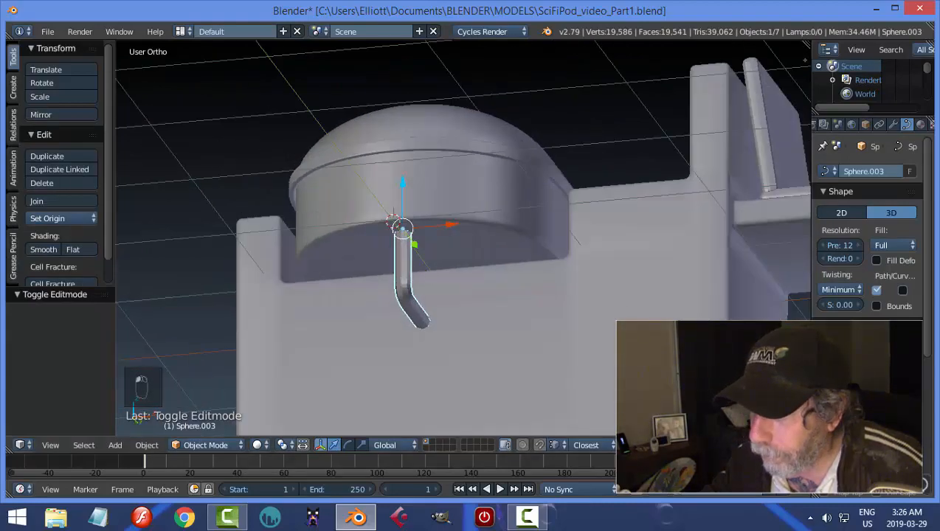
pyautogui.moveTo(546, 325); pyautogui.dragTo(557, 358, button='middle')
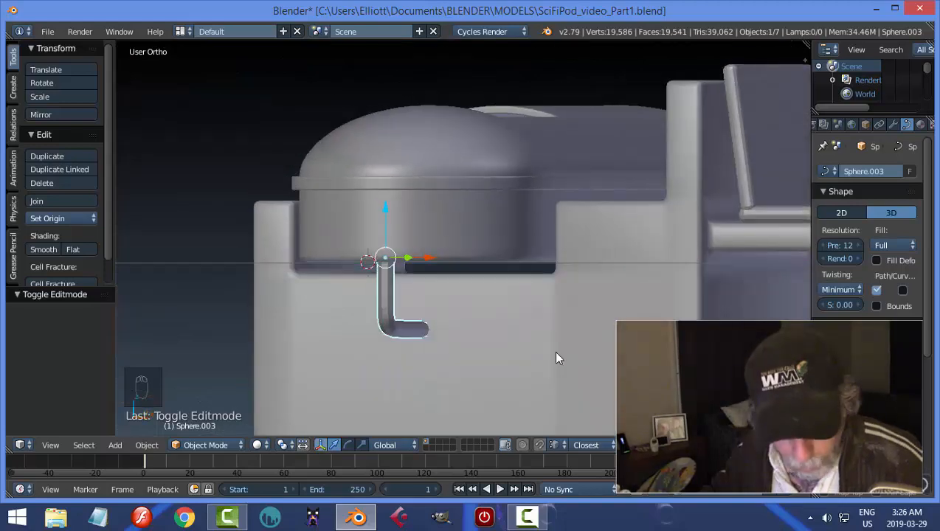
# Duplicate the pipe, offset the copy sideways along X beneath the pod and move it 0.195 along Y.
pyautogui.hotkey('shift', 'd')
pyautogui.rightClick(557, 357)
pyautogui.moveTo(487, 343); pyautogui.dragTo(474, 363, button='middle')
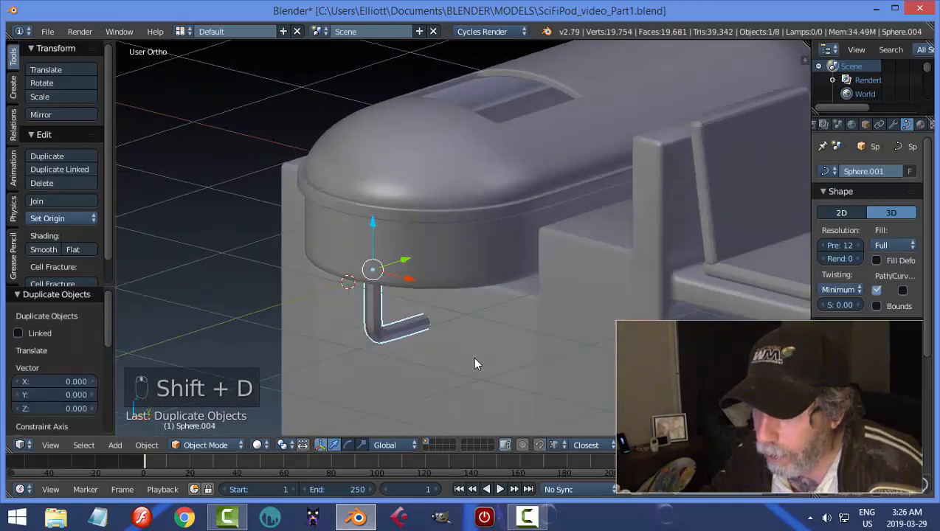
pyautogui.moveTo(410, 286); pyautogui.dragTo(446, 292)
pyautogui.moveTo(446, 292); pyautogui.dragTo(432, 267, button='middle')
pyautogui.moveTo(432, 267); pyautogui.dragTo(455, 257)
pyautogui.moveTo(455, 257); pyautogui.dragTo(559, 266, button='middle')
pyautogui.press('ctrl+KP_7')
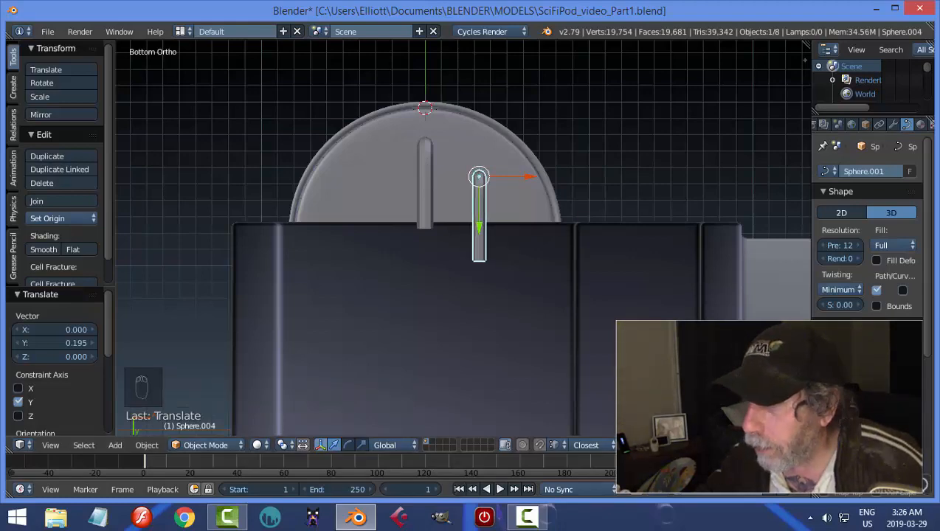
# Duplicate the offset pipe, slide the second copy along X to the opposite side of the central pipe and deselect it.
pyautogui.moveTo(487, 280); pyautogui.dragTo(535, 300, button='middle')
pyautogui.press('ctrl+KP_7')
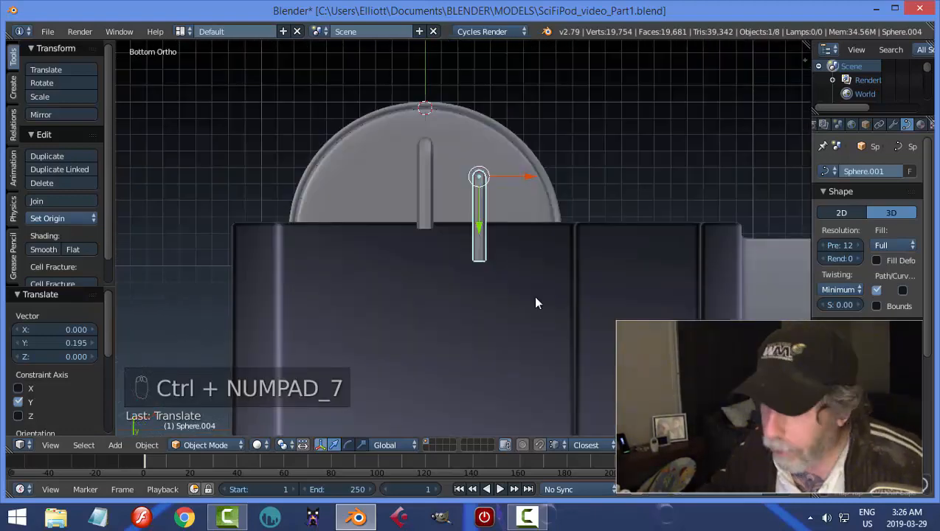
pyautogui.hotkey('shift', 'd')
pyautogui.moveTo(529, 177); pyautogui.dragTo(425, 184)
pyautogui.click(424, 187)
pyautogui.press('a')
pyautogui.moveTo(490, 208); pyautogui.dragTo(352, 294, button='middle')
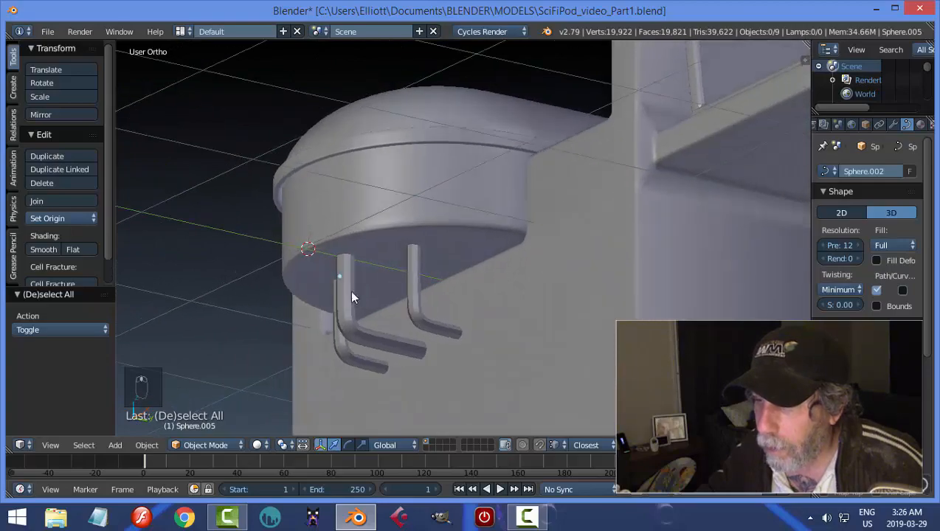
# Clear the object selection and save over SciFiPod_video_Part1.blend.
pyautogui.rightClick(353, 294)
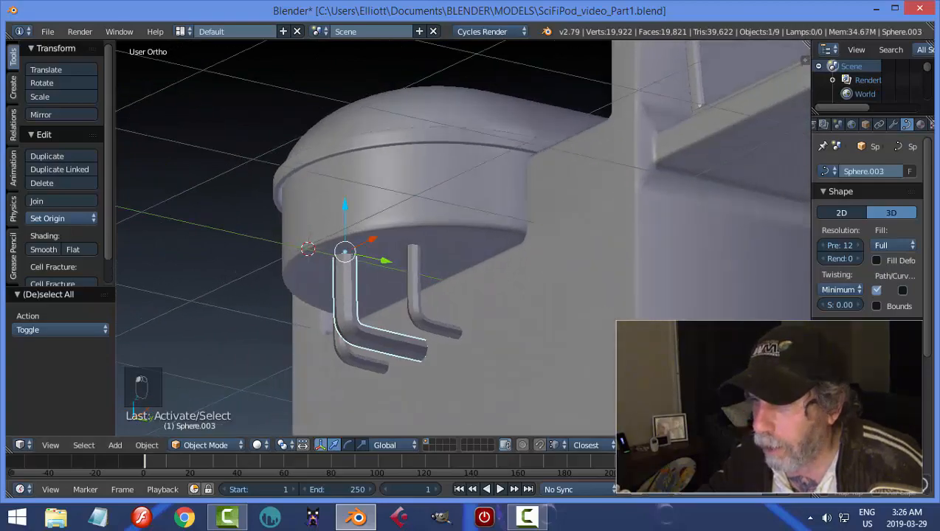
pyautogui.press('a')
pyautogui.scroll(-3, 414, 244)
pyautogui.moveTo(415, 243); pyautogui.dragTo(454, 316, button='middle')
pyautogui.hotkey('ctrl', 's')
pyautogui.click(493, 297)
# Set the central pipe curve's preview resolution to 6 and convert it to a mesh.
pyautogui.rightClick(409, 293)
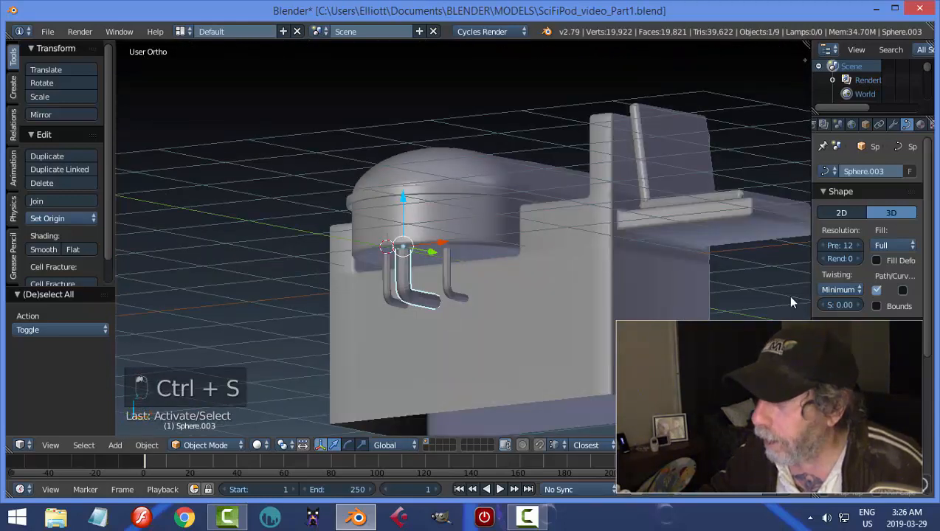
pyautogui.click(840, 245)
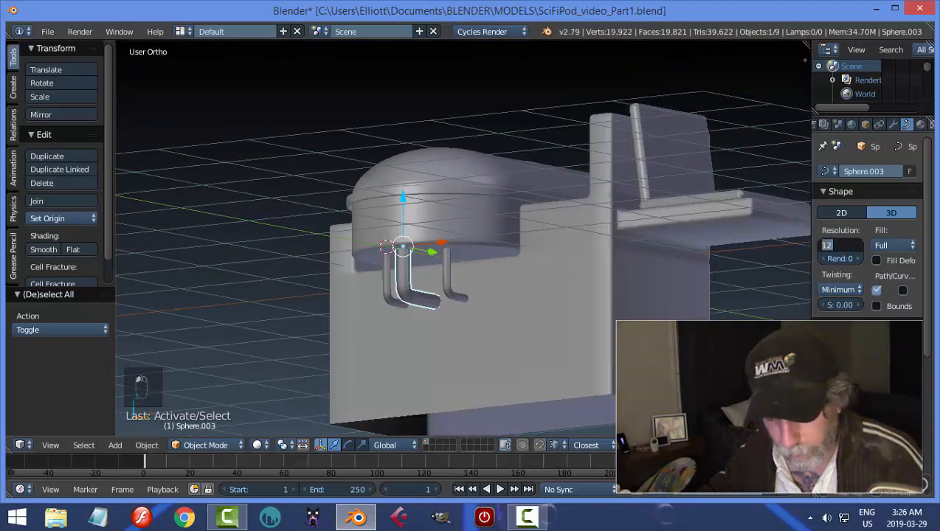
pyautogui.write('6')
pyautogui.press('Return')
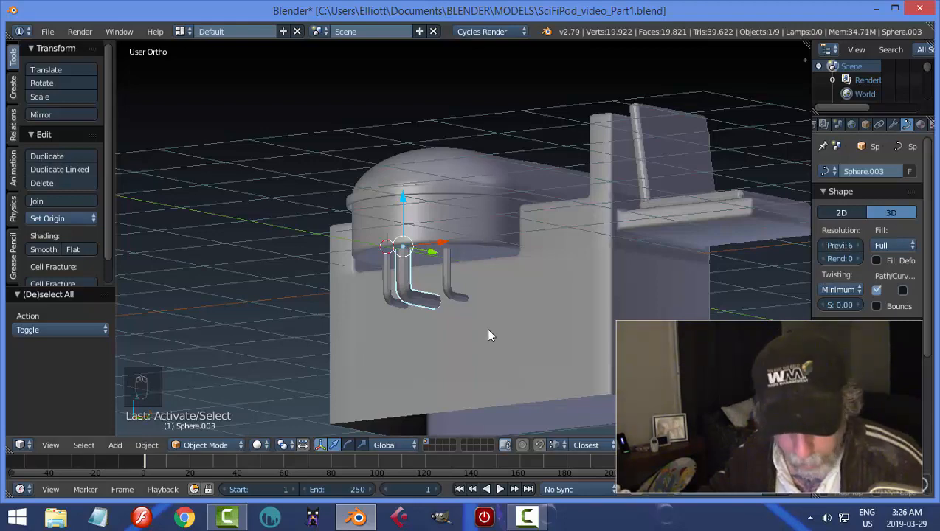
pyautogui.hotkey('alt', 'c')
pyautogui.click(471, 343)
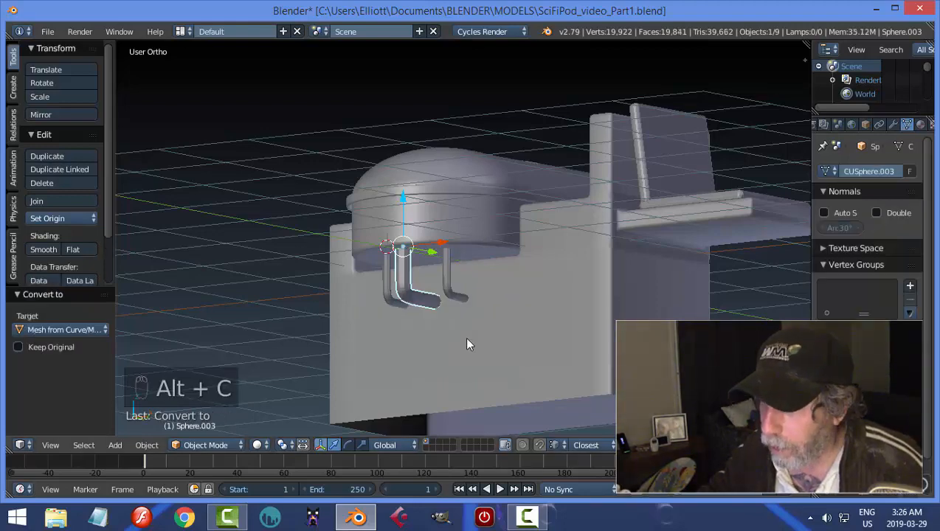
# Edit the central pipe's mesh and raise the edge loop near its upper end about 0.044 along Z to narrow the end band.
pyautogui.press('Tab')
pyautogui.click(548, 339)
pyautogui.scroll(4, 458, 332)
pyautogui.keyDown('shift'); pyautogui.moveTo(350, 309); pyautogui.dragTo(421, 303, button='middle'); pyautogui.keyUp('shift')
pyautogui.hotkey('ctrl', 'Tab')
pyautogui.click(430, 348)
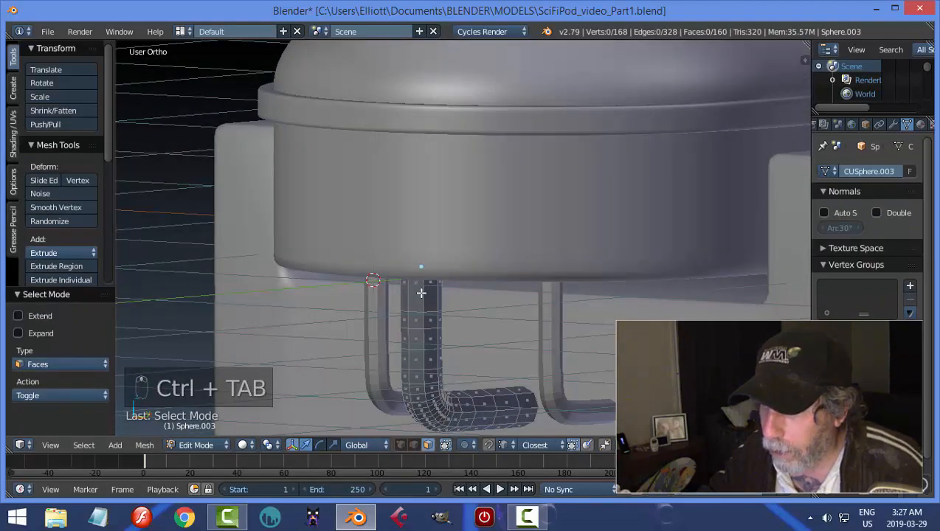
pyautogui.keyDown('alt'); pyautogui.rightClick(421, 293); pyautogui.keyUp('alt')
pyautogui.moveTo(502, 332); pyautogui.dragTo(480, 332, button='middle')
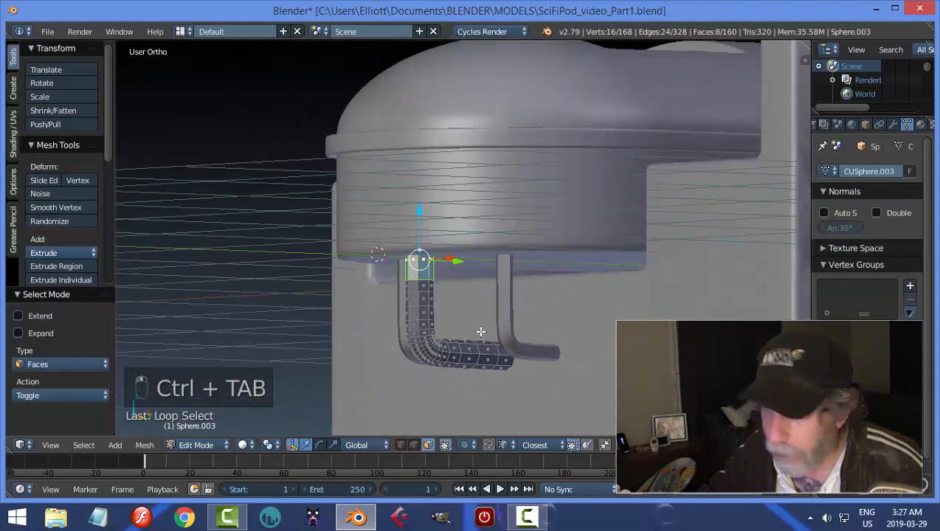
pyautogui.press('a')
pyautogui.hotkey('ctrl', 'Tab')
pyautogui.click(446, 316)
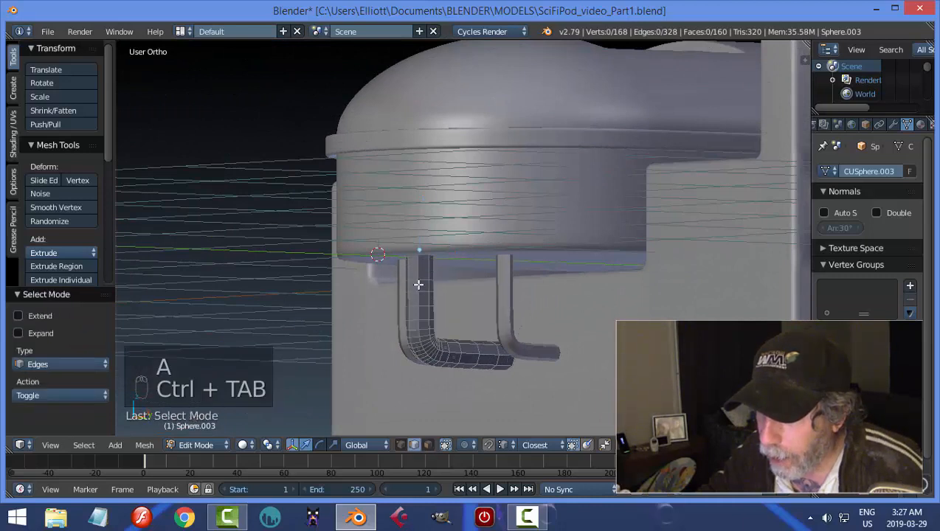
pyautogui.keyDown('alt'); pyautogui.rightClick(419, 274); pyautogui.keyUp('alt')
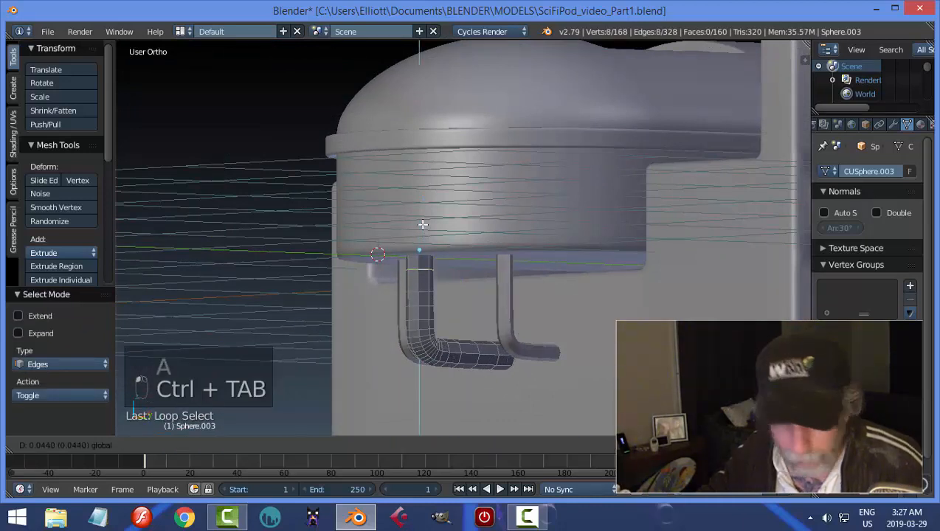
pyautogui.moveTo(422, 225); pyautogui.dragTo(423, 264, button='right')
pyautogui.press('a')
# Extrude the narrow face ring at the pipe's upper end and fatten it outward with an offset of -0.035 to form a collar.
pyautogui.hotkey('ctrl', 'Tab')
pyautogui.click(437, 281)
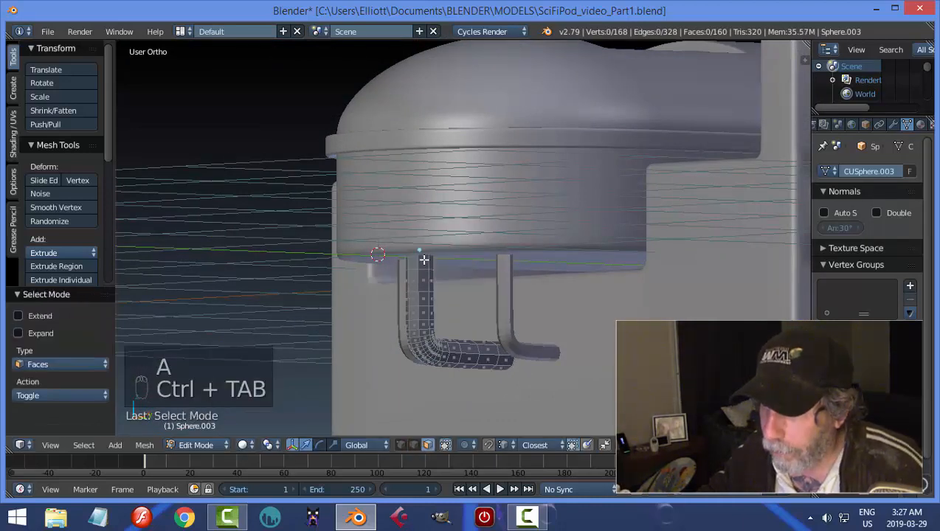
pyautogui.keyDown('alt'); pyautogui.rightClick(424, 260); pyautogui.keyUp('alt')
pyautogui.moveTo(489, 304); pyautogui.dragTo(488, 269, button='middle')
pyautogui.press('e')
pyautogui.hotkey('alt', 's')
pyautogui.click(486, 307)
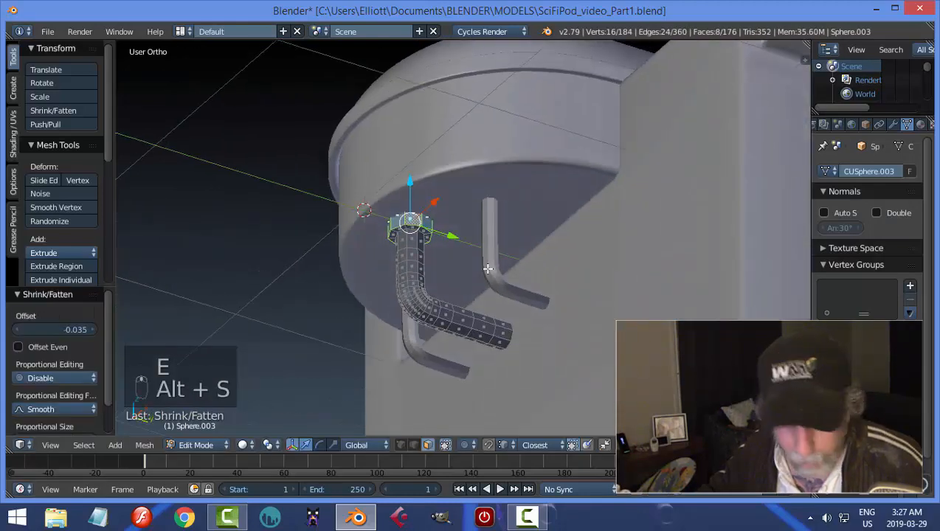
pyautogui.press('a')
# Extrude the last face ring at the pipe's lower end, fatten it outward into a matching collar and return to Object Mode.
pyautogui.moveTo(512, 302); pyautogui.dragTo(545, 362, button='middle')
pyautogui.keyDown('alt'); pyautogui.rightClick(496, 330); pyautogui.keyUp('alt')
pyautogui.press('e')
pyautogui.hotkey('alt', 's')
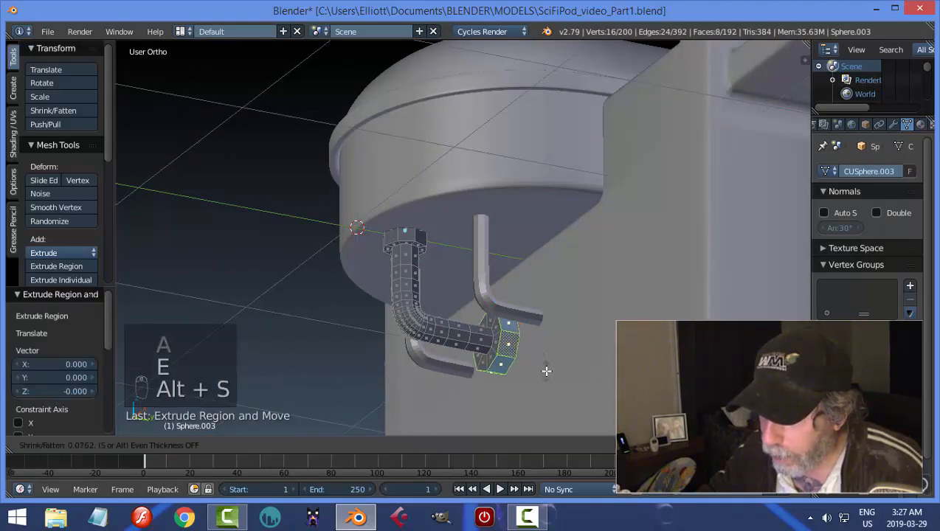
pyautogui.click(545, 367)
pyautogui.press('a')
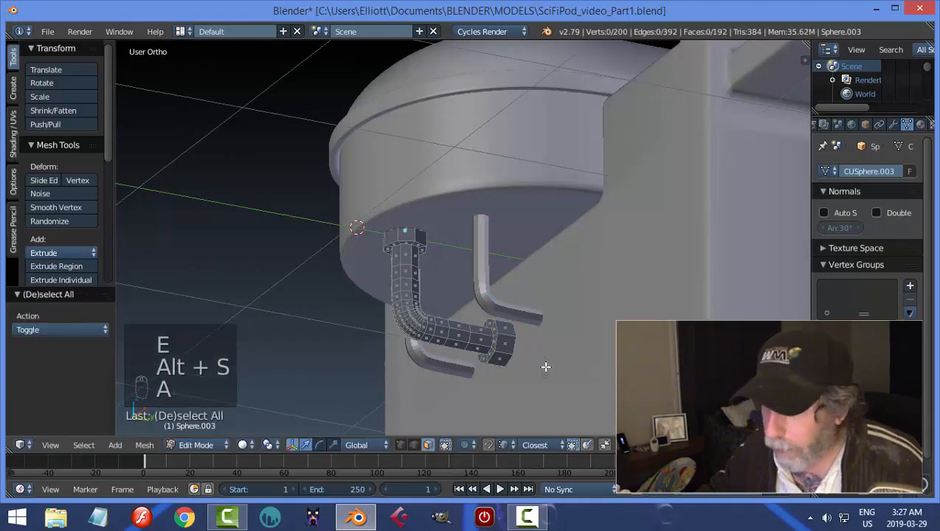
pyautogui.hotkey('ctrl', 'Tab')
pyautogui.click(511, 356)
pyautogui.press('Tab')
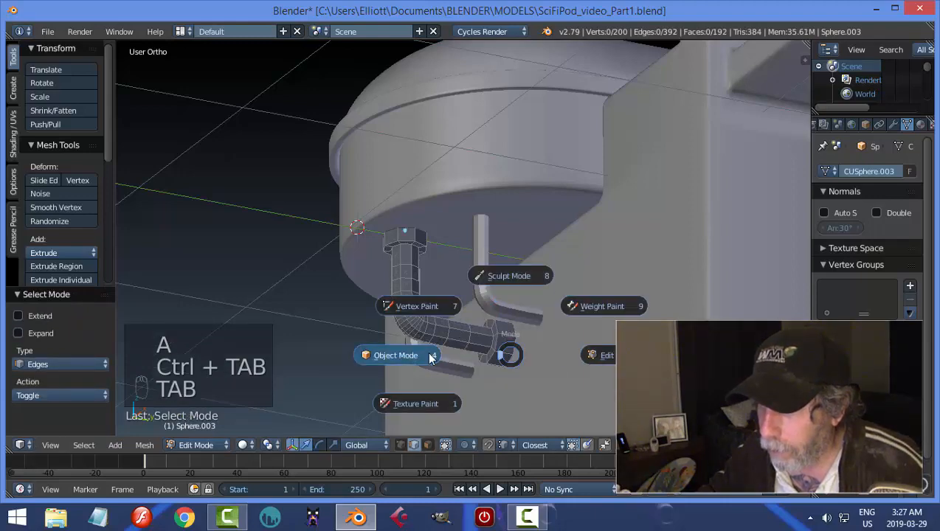
# Add a Subdivision Surface modifier to the central pipe with 2 view subdivisions and shade the pipe smooth.
pyautogui.click(894, 124)
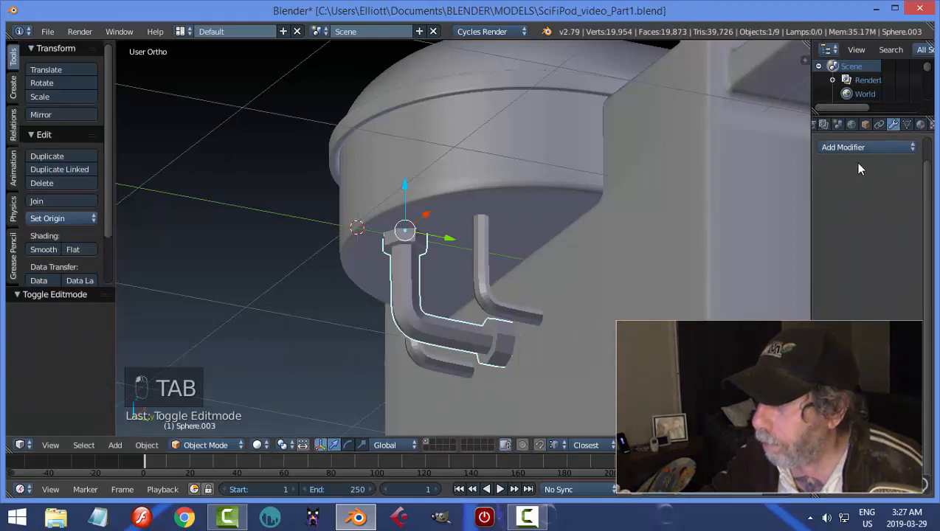
pyautogui.click(856, 147)
pyautogui.click(634, 377)
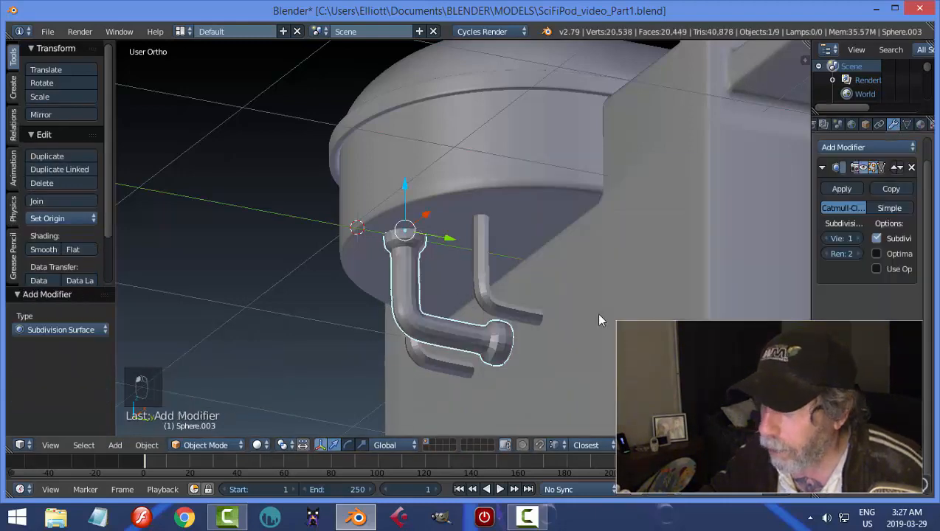
pyautogui.click(858, 239)
pyautogui.moveTo(517, 333); pyautogui.dragTo(440, 286, button='middle')
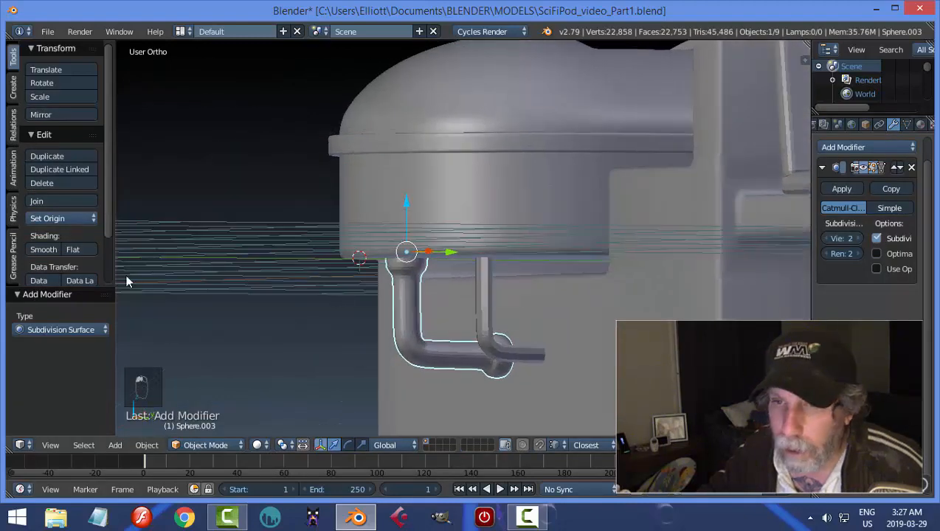
pyautogui.click(42, 249)
# Add supporting loop cuts in Edit Mode on both sides of the upper collar's lower edge, one on the pipe and one on the collar.
pyautogui.moveTo(300, 334); pyautogui.dragTo(453, 304, button='middle')
pyautogui.press('Tab')
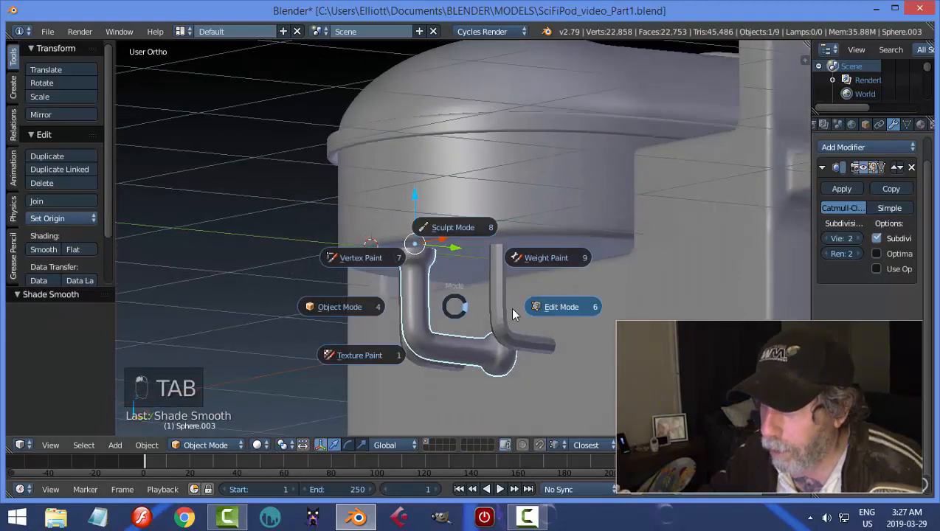
pyautogui.scroll(2, 436, 284)
pyautogui.hotkey('ctrl', 'r')
pyautogui.click(405, 285)
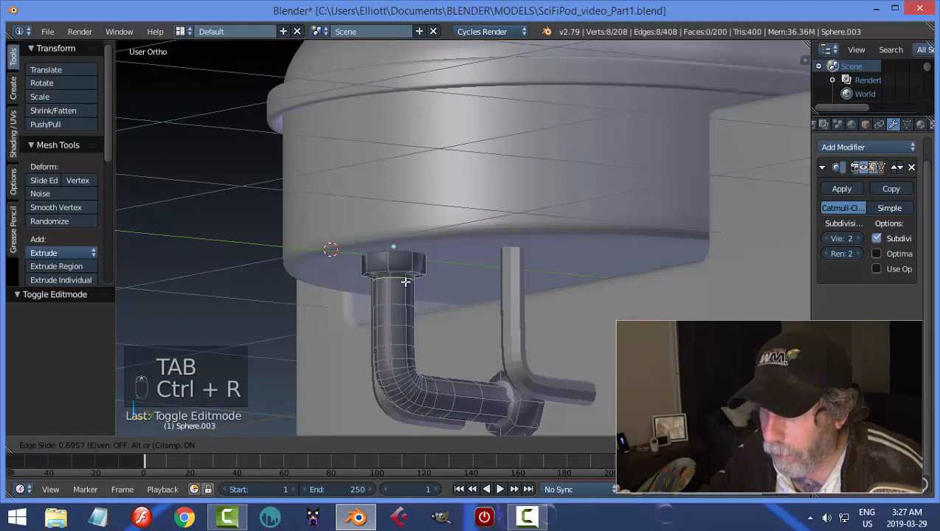
pyautogui.click(405, 279)
pyautogui.hotkey('ctrl', 'r')
pyautogui.click(406, 274)
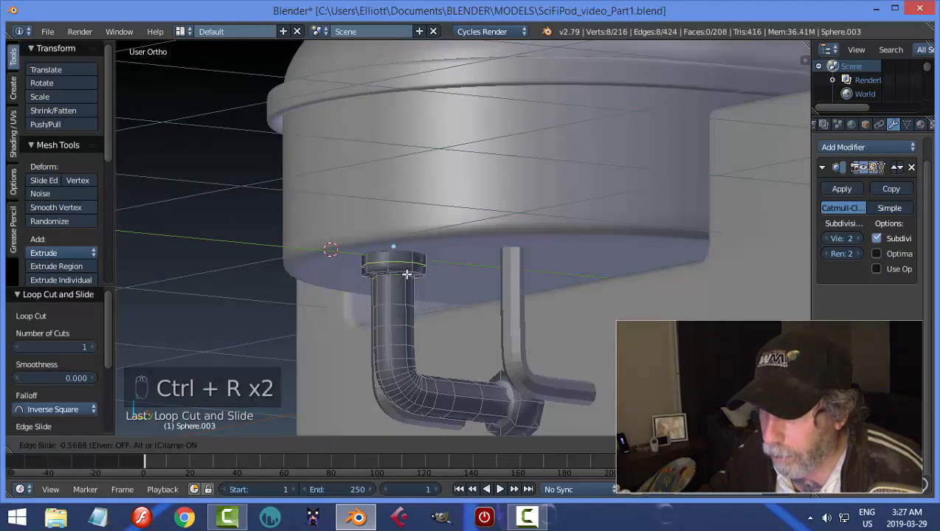
pyautogui.click(408, 280)
# Add supporting loop cuts around the inner edge of the lower collar and return to Object Mode with nothing selected.
pyautogui.hotkey('ctrl', 'r')
pyautogui.click(497, 401)
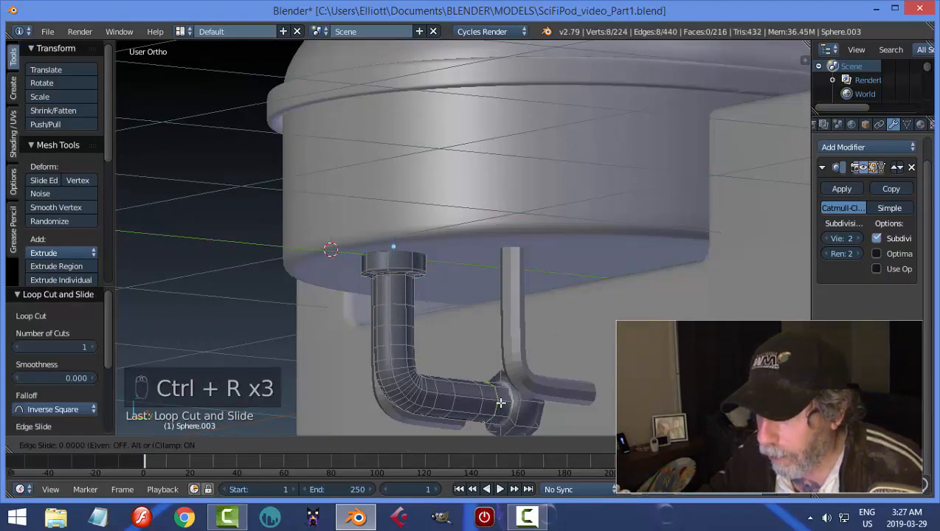
pyautogui.click(510, 407)
pyautogui.moveTo(527, 418); pyautogui.dragTo(515, 417, button='middle')
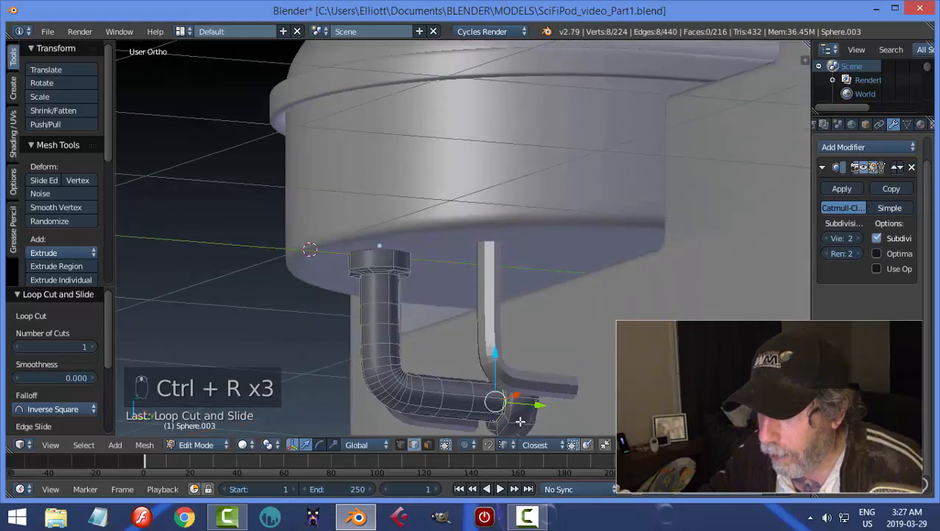
pyautogui.hotkey('ctrl', 'r')
pyautogui.click(510, 420)
pyautogui.click(510, 421)
pyautogui.press('a')
pyautogui.press('Tab')
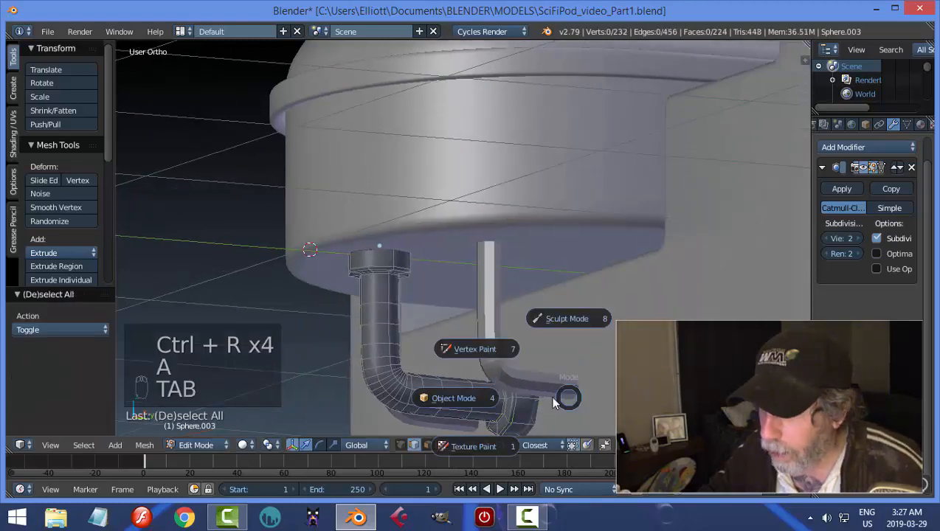
pyautogui.scroll(-2, 505, 348)
pyautogui.press('a')
pyautogui.moveTo(508, 355); pyautogui.dragTo(409, 290, button='middle')
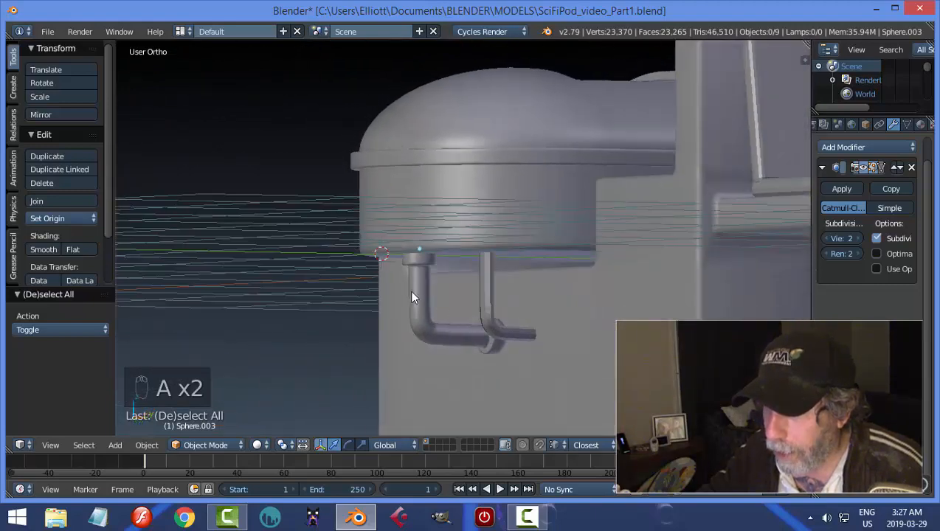
# Isolate the central pipe by hiding all other objects and enter Edit Mode on it.
pyautogui.rightClick(430, 288)
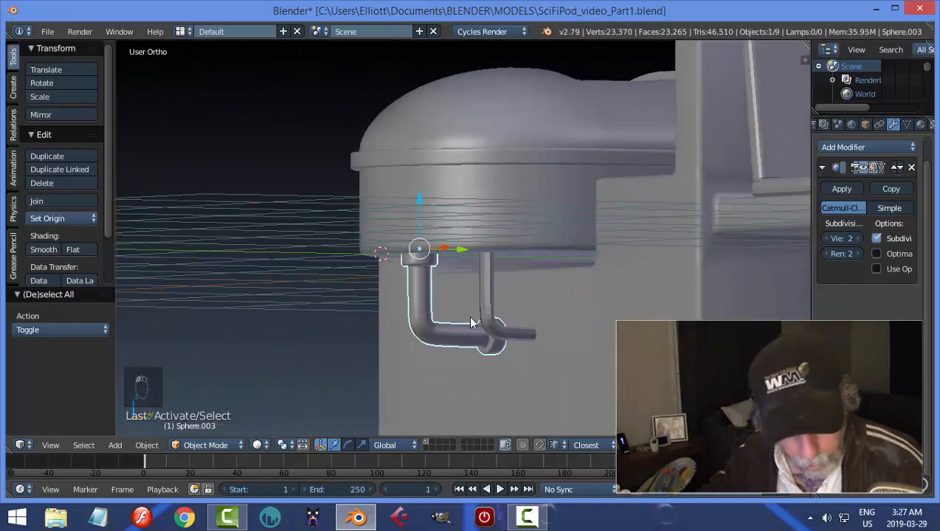
pyautogui.hotkey('shift', 'h')
pyautogui.press('Tab')
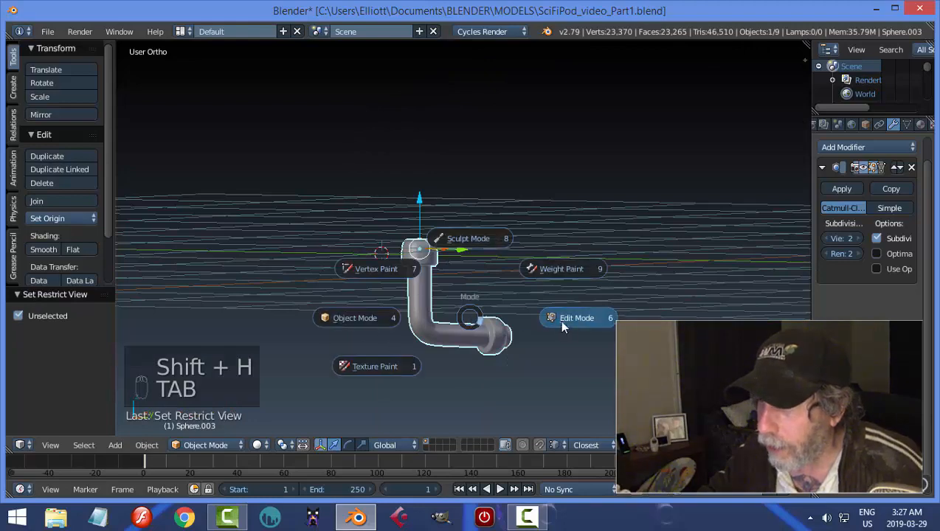
pyautogui.click(559, 319)
# Switch to face selection and delete the ring of eight end faces on the central pipe's upper collar.
pyautogui.moveTo(527, 306); pyautogui.dragTo(411, 372, button='middle')
pyautogui.hotkey('ctrl', 'Tab')
pyautogui.click(433, 381)
pyautogui.scroll(2, 411, 371)
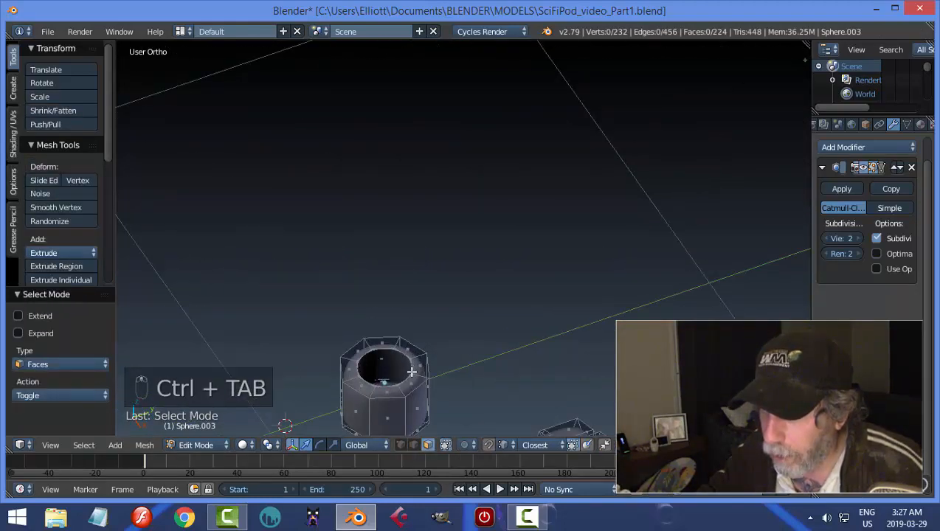
pyautogui.keyDown('alt'); pyautogui.click(417, 374); pyautogui.keyUp('alt')
pyautogui.press('x')
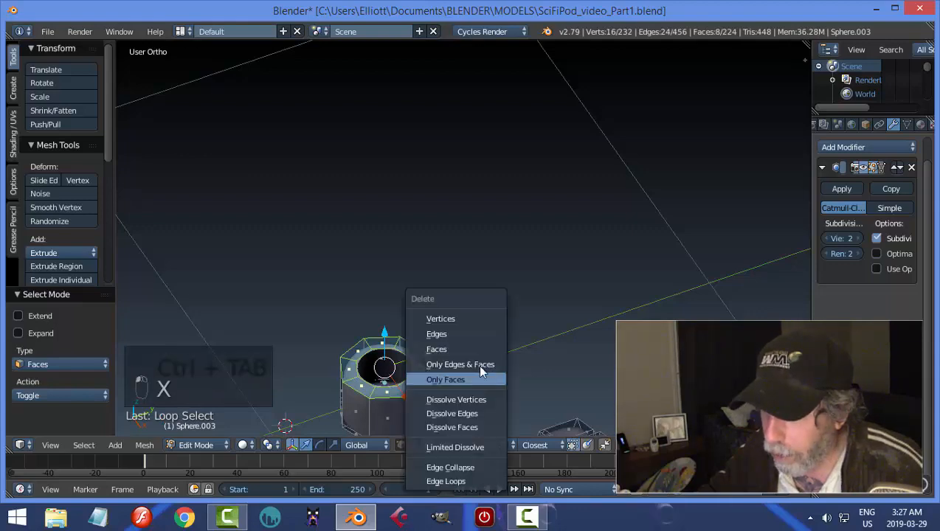
pyautogui.click(453, 345)
pyautogui.moveTo(453, 345)
pyautogui.mouseDown(button='middle')
pyautogui.moveTo(495, 369)
pyautogui.moveTo(473, 326)
pyautogui.moveTo(400, 294)
pyautogui.moveTo(451, 357)
pyautogui.mouseUp(button='middle')
# Delete the protruding face loop and the ring of end faces at the open end of the lower collar.
pyautogui.scroll(3, 469, 327)
pyautogui.keyDown('alt'); pyautogui.rightClick(423, 318); pyautogui.keyUp('alt')
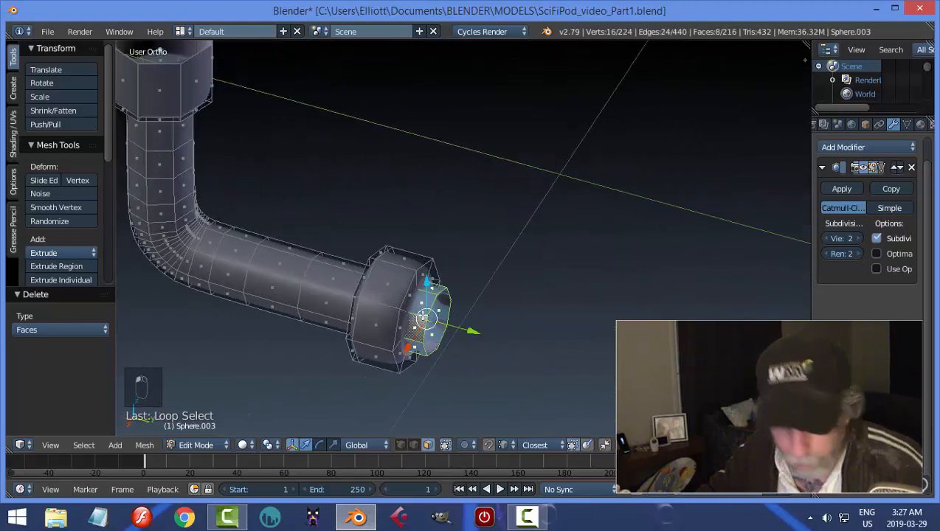
pyautogui.press('x')
pyautogui.click(475, 321)
pyautogui.moveTo(462, 324); pyautogui.dragTo(436, 313, button='middle')
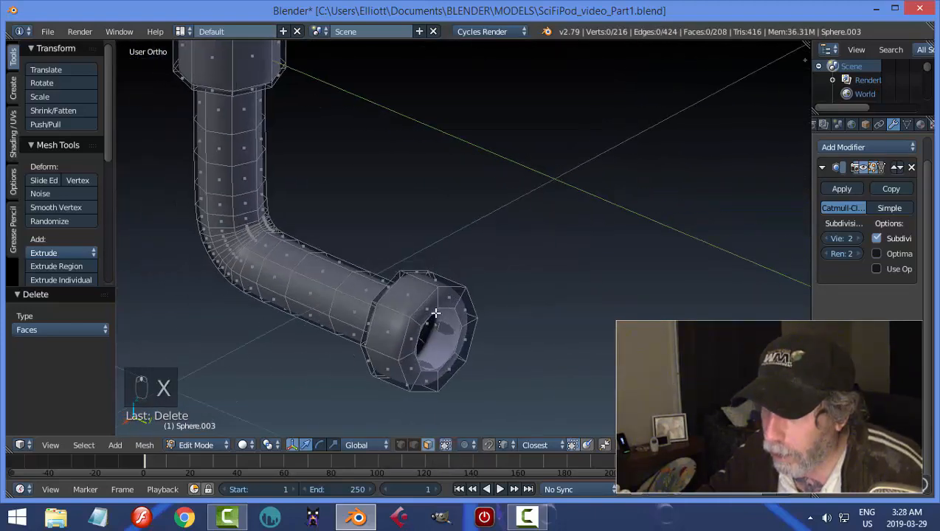
pyautogui.keyDown('alt'); pyautogui.rightClick(436, 300); pyautogui.keyUp('alt')
pyautogui.press('x')
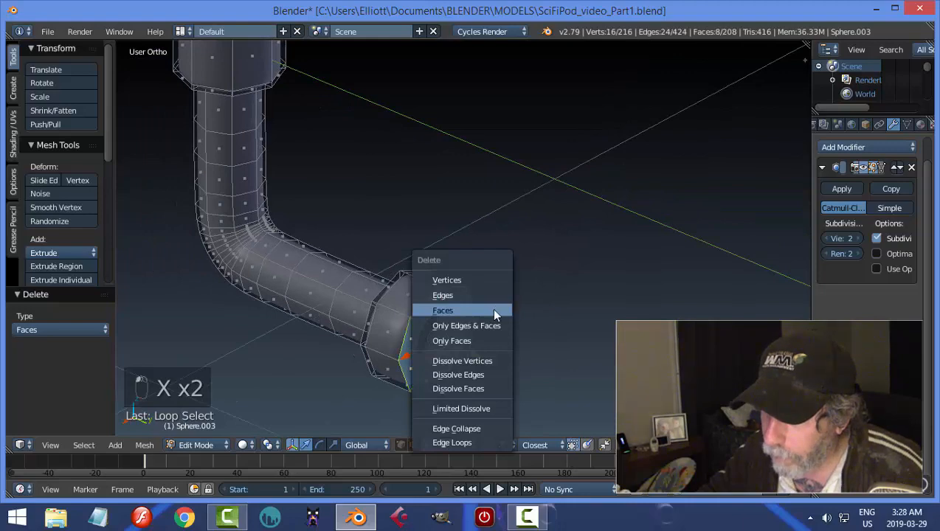
pyautogui.click(495, 315)
pyautogui.scroll(-3, 393, 283)
pyautogui.moveTo(393, 283); pyautogui.dragTo(434, 268, button='middle')
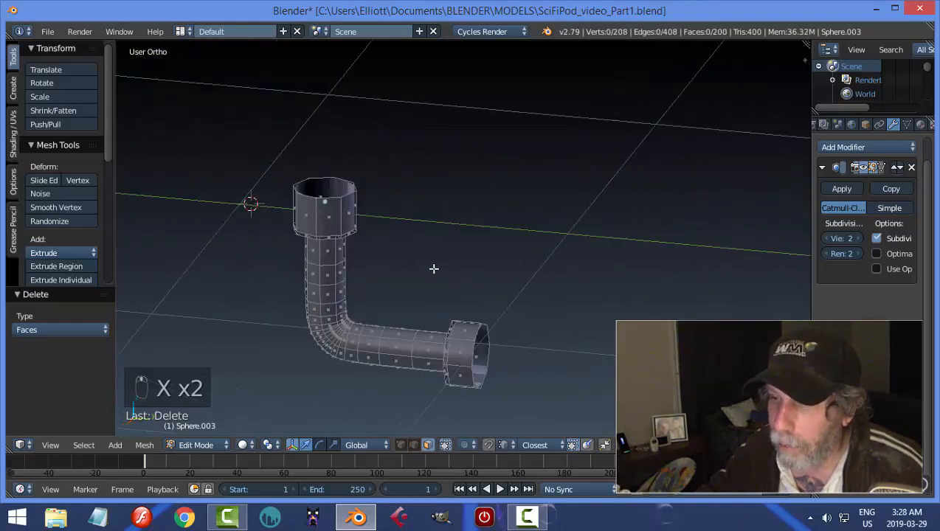
# Unhide all objects in Object Mode, then enter Edit Mode on the central collared pipe again.
pyautogui.press('Tab')
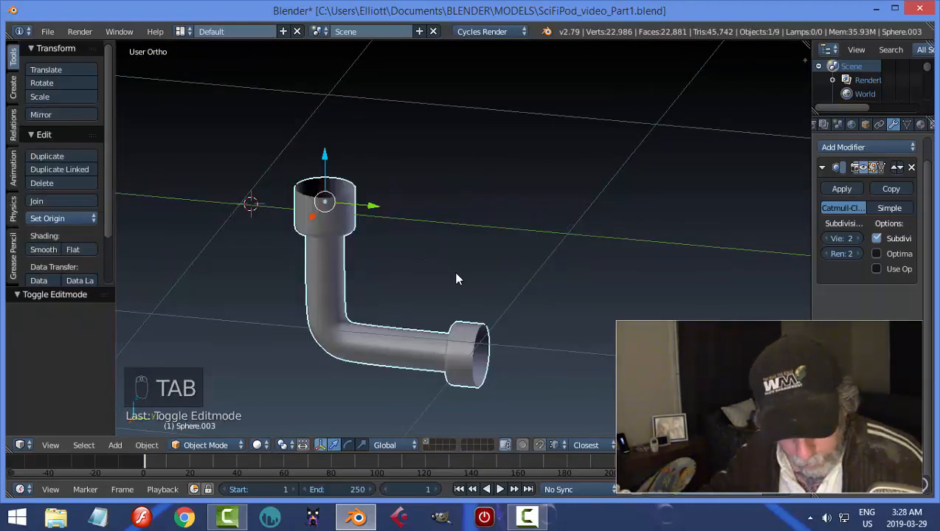
pyautogui.hotkey('alt', 'h')
pyautogui.press('a')
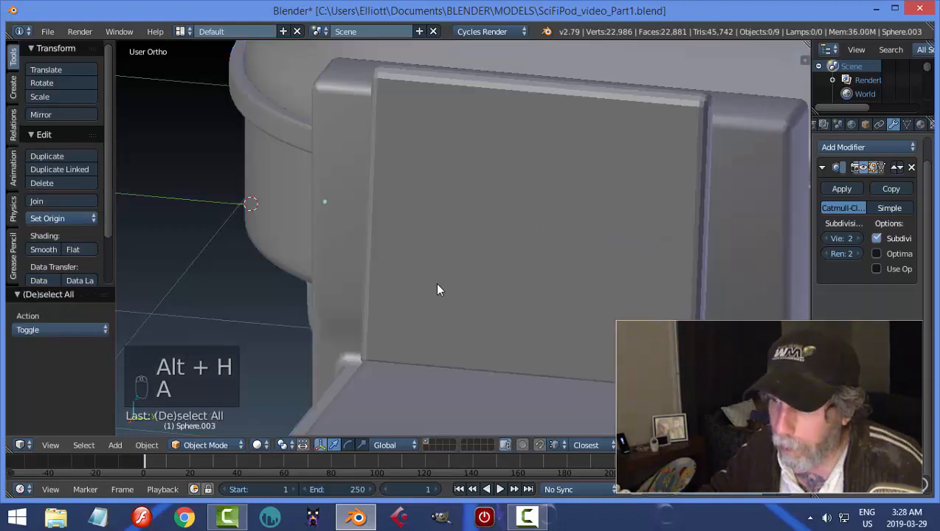
pyautogui.moveTo(439, 287)
pyautogui.mouseDown(button='middle')
pyautogui.moveTo(474, 243)
pyautogui.moveTo(500, 250)
pyautogui.moveTo(526, 234)
pyautogui.moveTo(487, 245)
pyautogui.moveTo(447, 319)
pyautogui.moveTo(464, 307)
pyautogui.moveTo(435, 279)
pyautogui.mouseUp(button='middle')
pyautogui.rightClick(434, 286)
pyautogui.press('Tab')
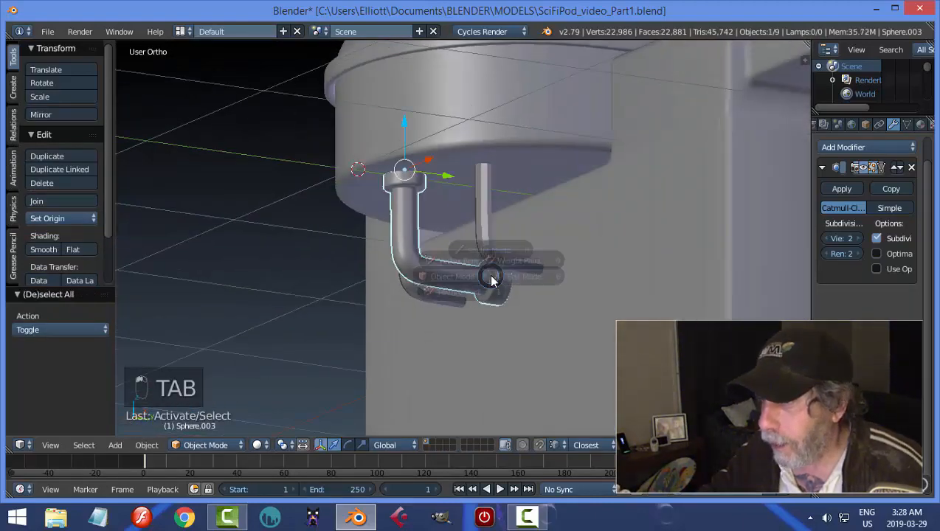
pyautogui.scroll(2, 443, 289)
pyautogui.scroll(2, 445, 290)
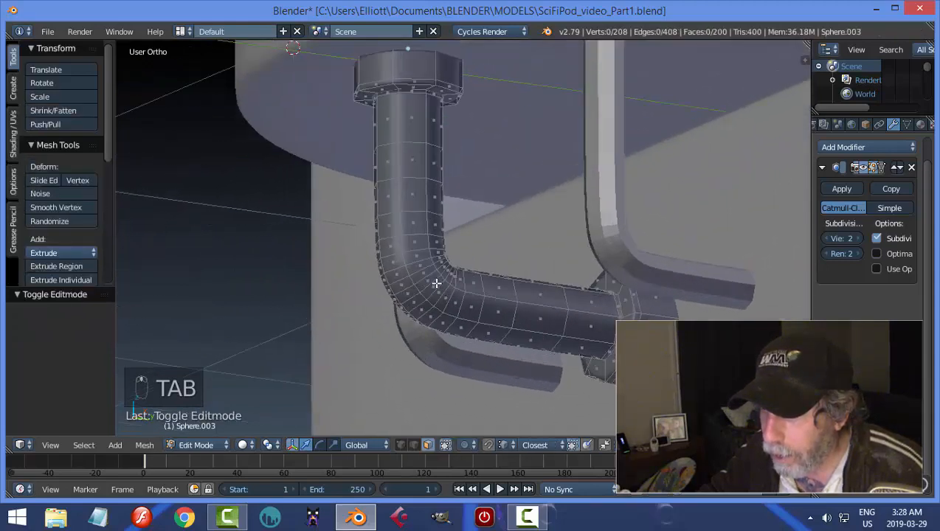
pyautogui.keyDown('alt'); pyautogui.rightClick(432, 264); pyautogui.keyUp('alt')
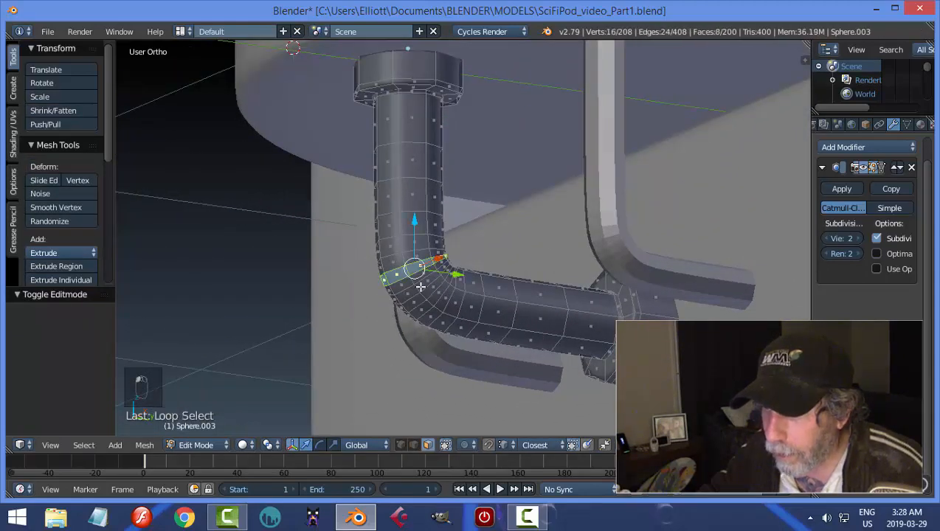
pyautogui.keyDown('ctrl'); pyautogui.keyDown('alt'); pyautogui.rightClick(415, 282); pyautogui.keyUp('alt'); pyautogui.keyUp('ctrl')
pyautogui.press('a')
# Select all ten adjoining face loops around the central pipe's bend.
pyautogui.scroll(2, 411, 288)
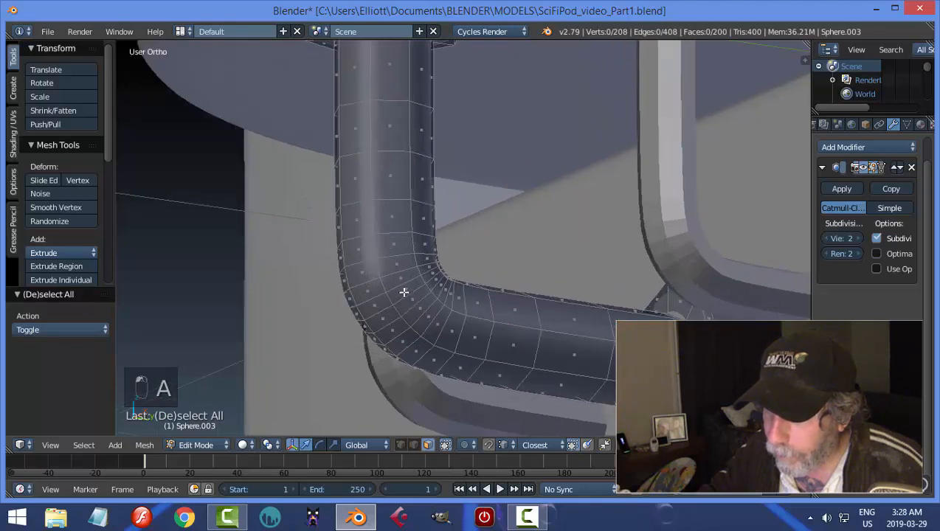
pyautogui.keyDown('alt'); pyautogui.rightClick(378, 288); pyautogui.keyUp('alt')
pyautogui.keyDown('alt'); pyautogui.keyDown('shift'); pyautogui.rightClick(394, 303); pyautogui.keyUp('shift'); pyautogui.keyUp('alt')
pyautogui.keyDown('alt'); pyautogui.keyDown('shift'); pyautogui.rightClick(399, 313); pyautogui.keyUp('shift'); pyautogui.keyUp('alt')
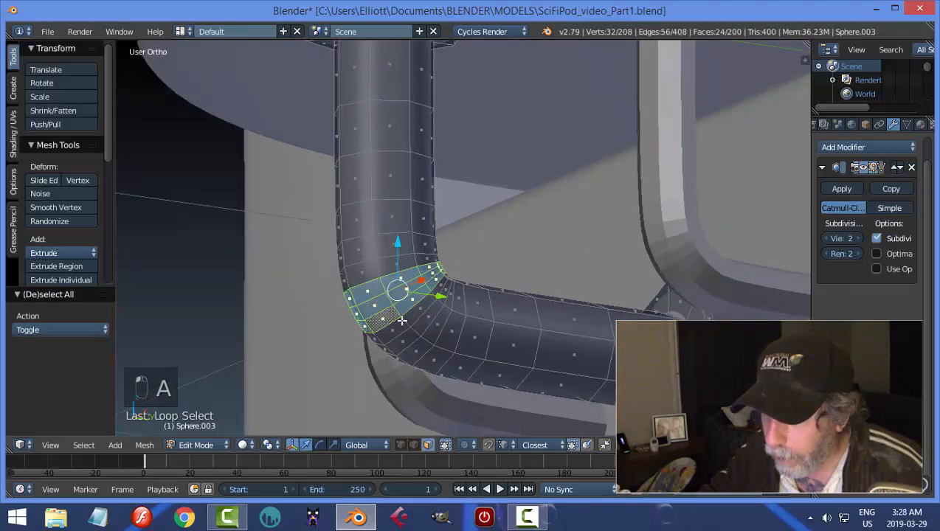
pyautogui.keyDown('alt'); pyautogui.keyDown('shift'); pyautogui.rightClick(408, 325); pyautogui.keyUp('shift'); pyautogui.keyUp('alt')
pyautogui.keyDown('alt'); pyautogui.keyDown('shift'); pyautogui.rightClick(418, 334); pyautogui.keyUp('shift'); pyautogui.keyUp('alt')
pyautogui.keyDown('alt'); pyautogui.keyDown('shift'); pyautogui.rightClick(429, 341); pyautogui.keyUp('shift'); pyautogui.keyUp('alt')
pyautogui.keyDown('alt'); pyautogui.keyDown('shift'); pyautogui.rightClick(447, 350); pyautogui.keyUp('shift'); pyautogui.keyUp('alt')
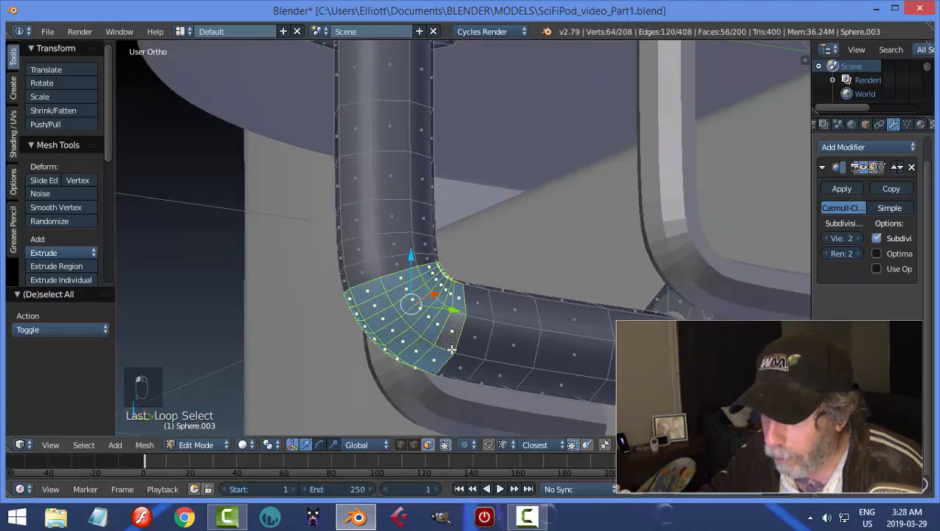
pyautogui.keyDown('alt'); pyautogui.keyDown('shift'); pyautogui.rightClick(453, 334); pyautogui.keyUp('shift'); pyautogui.keyUp('alt')
pyautogui.keyDown('alt'); pyautogui.keyDown('shift'); pyautogui.rightClick(380, 267); pyautogui.keyUp('shift'); pyautogui.keyUp('alt')
pyautogui.moveTo(505, 268); pyautogui.dragTo(353, 282, button='middle')
pyautogui.keyDown('alt'); pyautogui.keyDown('shift'); pyautogui.rightClick(361, 284); pyautogui.keyUp('shift'); pyautogui.keyUp('alt')
pyautogui.moveTo(460, 283); pyautogui.dragTo(459, 304, button='middle')
# Extrude the bend's faces in place and fatten them outward with an offset of about -0.019, then deselect.
pyautogui.press('e')
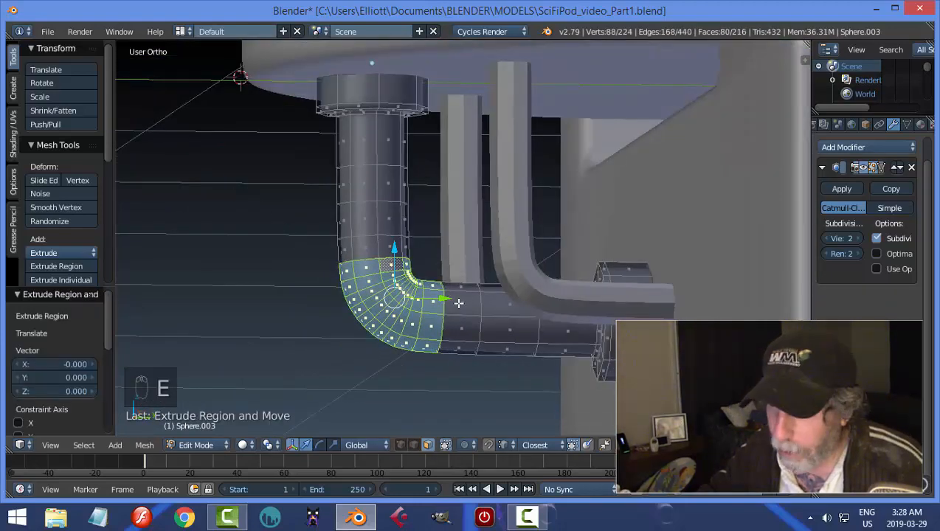
pyautogui.hotkey('alt', 's')
pyautogui.click(462, 309)
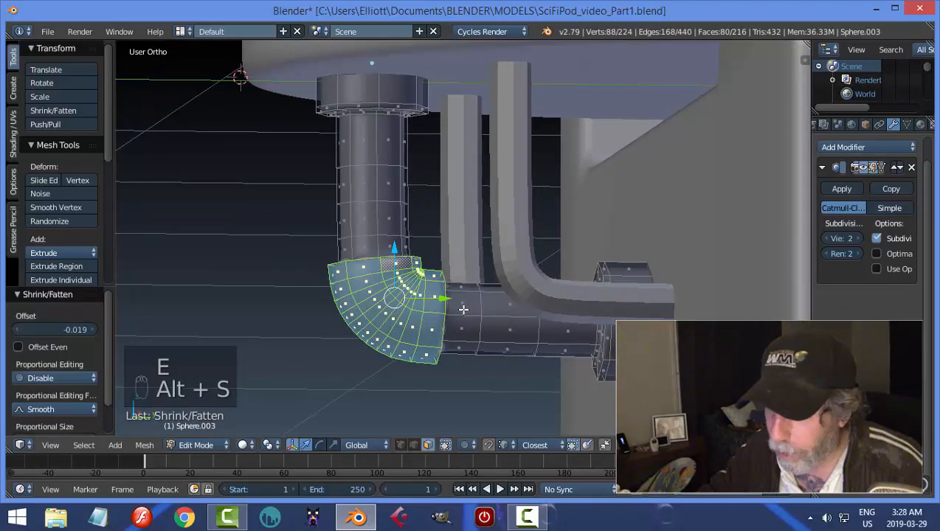
pyautogui.press('a')
# Add supporting loop cuts close to both end edges of the thickened elbow.
pyautogui.hotkey('ctrl', 'r')
pyautogui.click(443, 285)
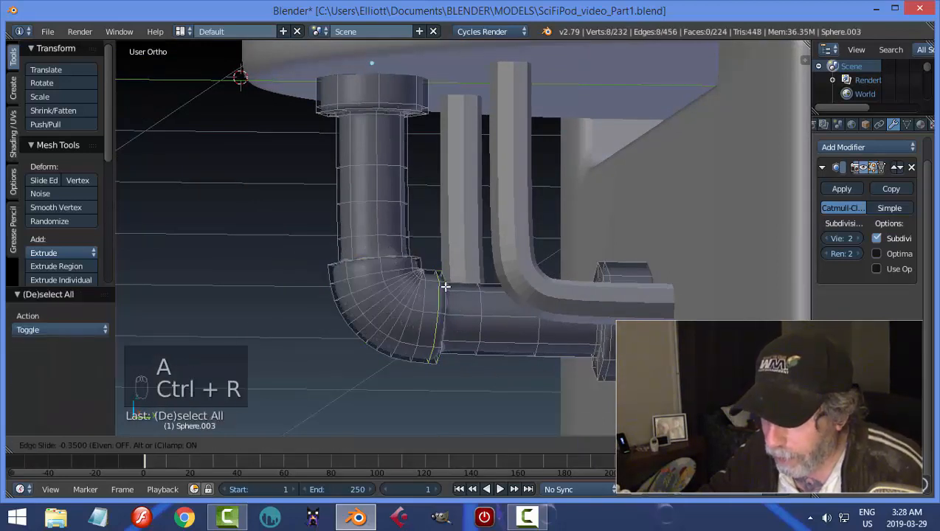
pyautogui.click(445, 287)
pyautogui.hotkey('ctrl', 'r')
pyautogui.click(381, 262)
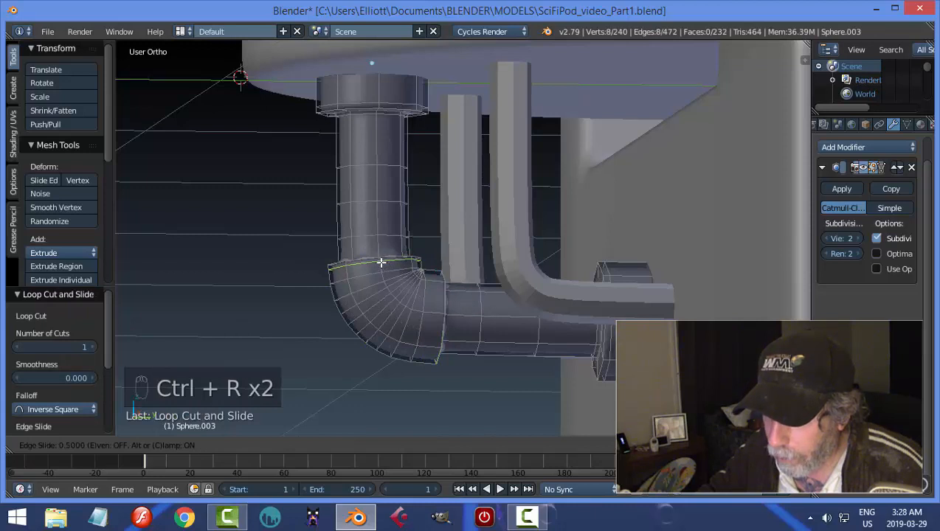
pyautogui.click(374, 261)
# Add supporting loop cuts on both straight pipe sections right against the elbow and return to Object Mode with nothing selected.
pyautogui.hotkey('ctrl', 'r')
pyautogui.click(373, 257)
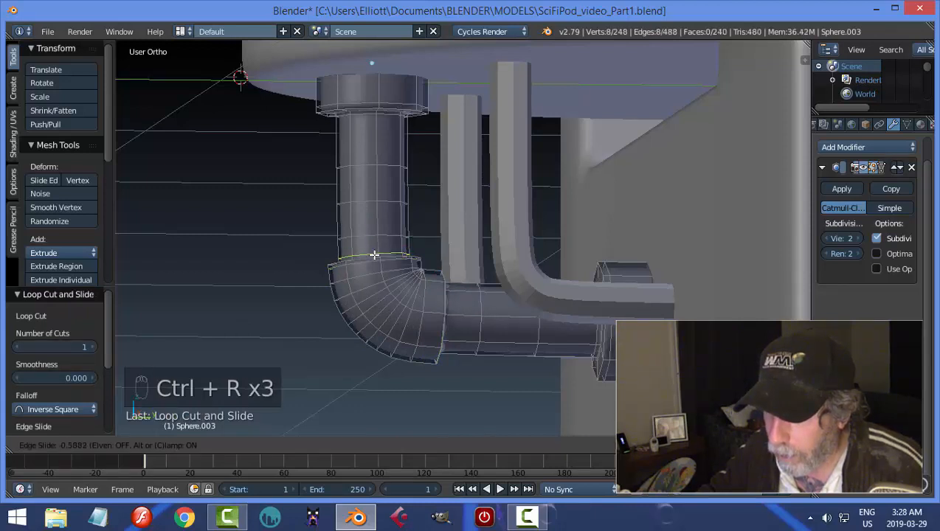
pyautogui.click(373, 259)
pyautogui.hotkey('ctrl', 'r')
pyautogui.click(449, 317)
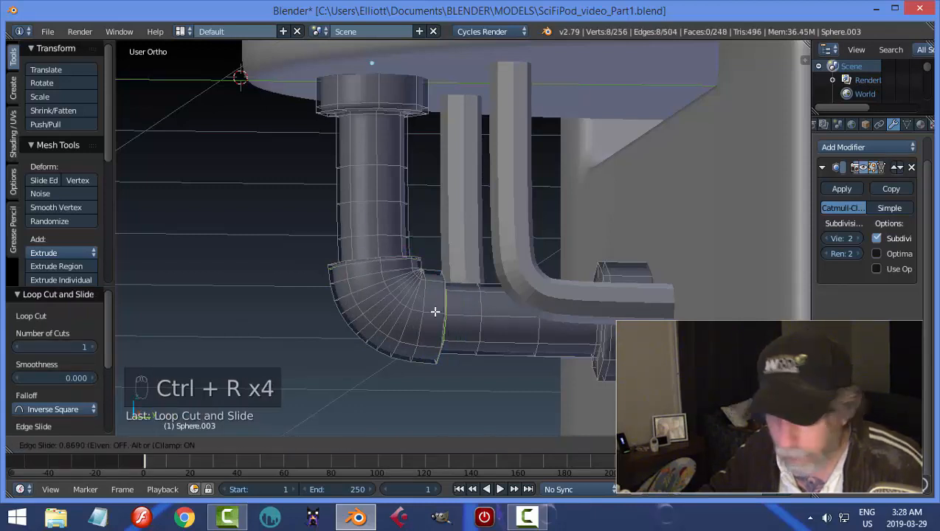
pyautogui.click(435, 311)
pyautogui.press('a')
pyautogui.press('Tab')
pyautogui.scroll(-3, 470, 304)
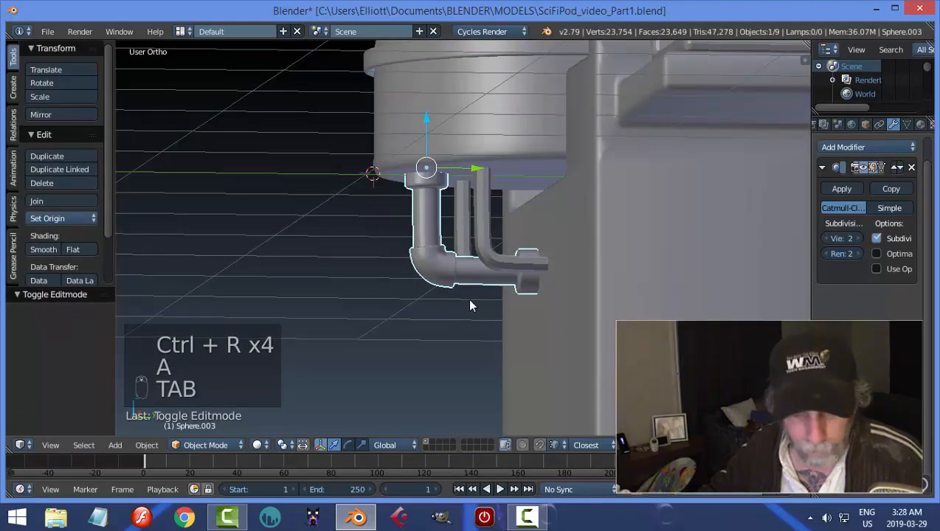
pyautogui.press('a')
# Set the preview resolution of the plain curve pipe Sphere.004 to 6.
pyautogui.moveTo(474, 305); pyautogui.dragTo(772, 351, button='middle')
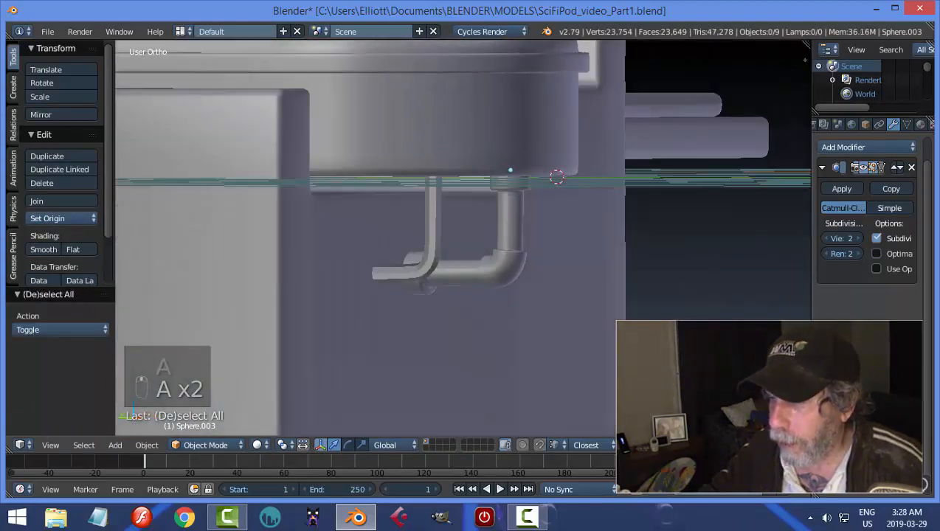
pyautogui.moveTo(432, 314); pyautogui.dragTo(606, 294, button='middle')
pyautogui.rightClick(526, 232)
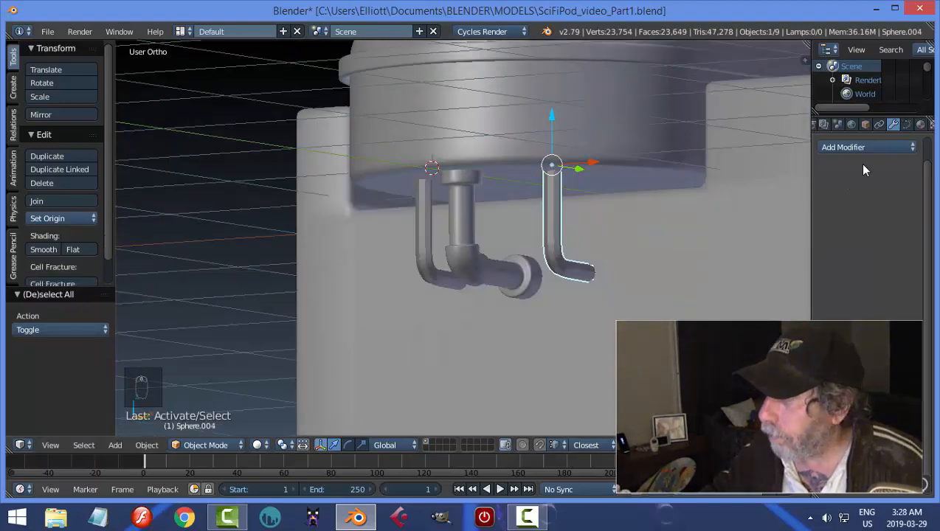
pyautogui.click(907, 124)
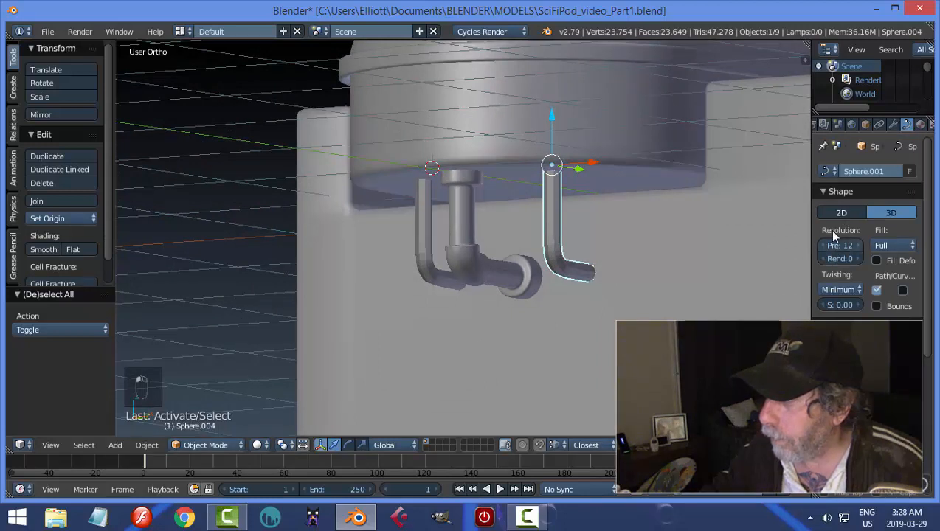
pyautogui.click(831, 245)
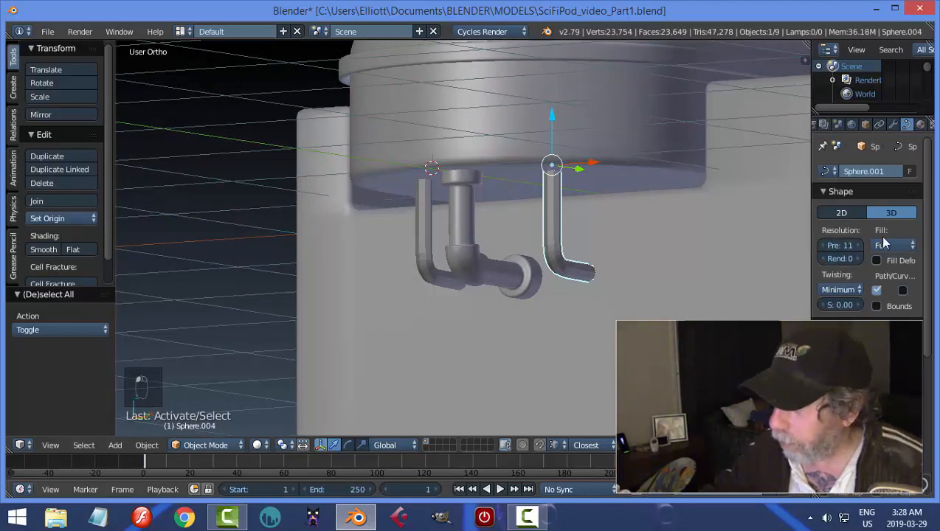
pyautogui.click(840, 246)
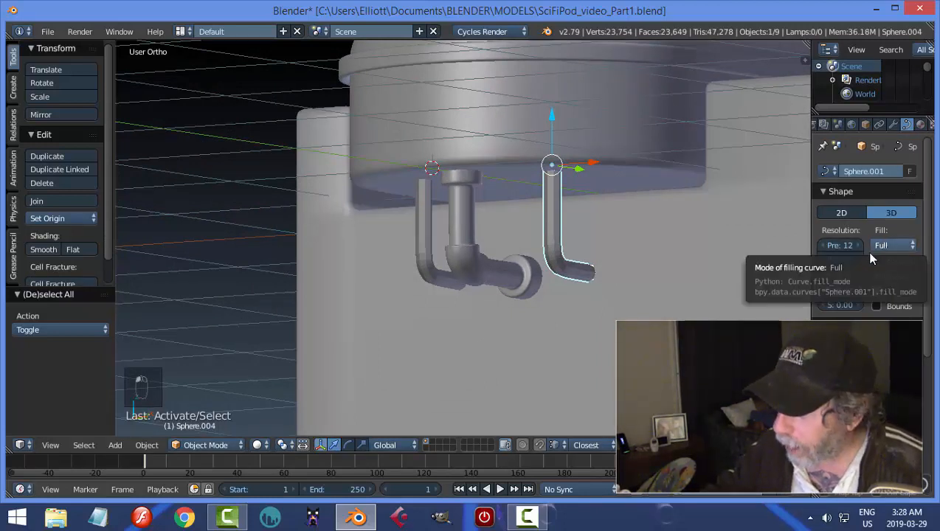
pyautogui.click(833, 246)
pyautogui.write('6')
pyautogui.press('Return')
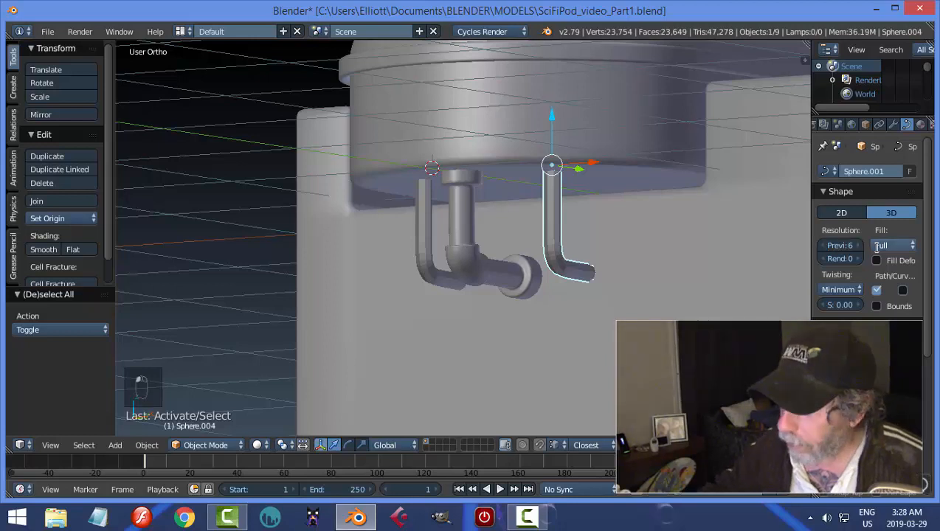
# Convert the selected curve pipe to a mesh and enter Edit Mode on it.
pyautogui.hotkey('alt', 'c')
pyautogui.click(605, 242)
pyautogui.press('Tab')
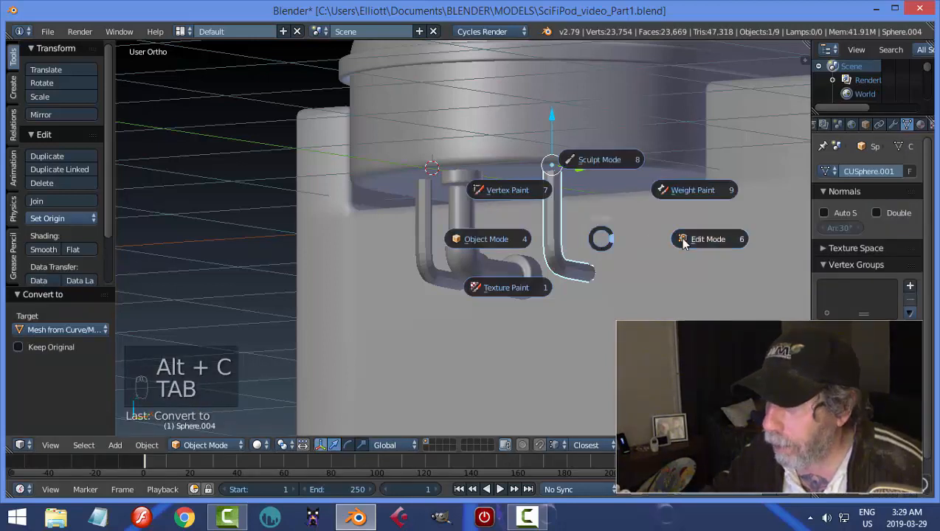
pyautogui.click(683, 240)
# Turn off the grid floor in the viewport display settings.
pyautogui.moveTo(533, 211)
pyautogui.mouseDown(button='middle')
pyautogui.moveTo(597, 231)
pyautogui.moveTo(607, 249)
pyautogui.mouseUp(button='middle')
pyautogui.press('n')
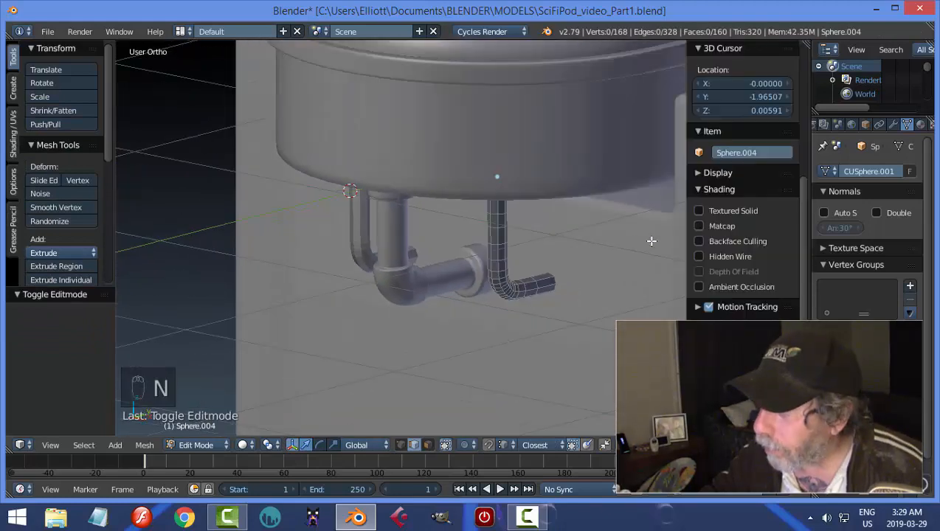
pyautogui.click(696, 189)
pyautogui.click(698, 172)
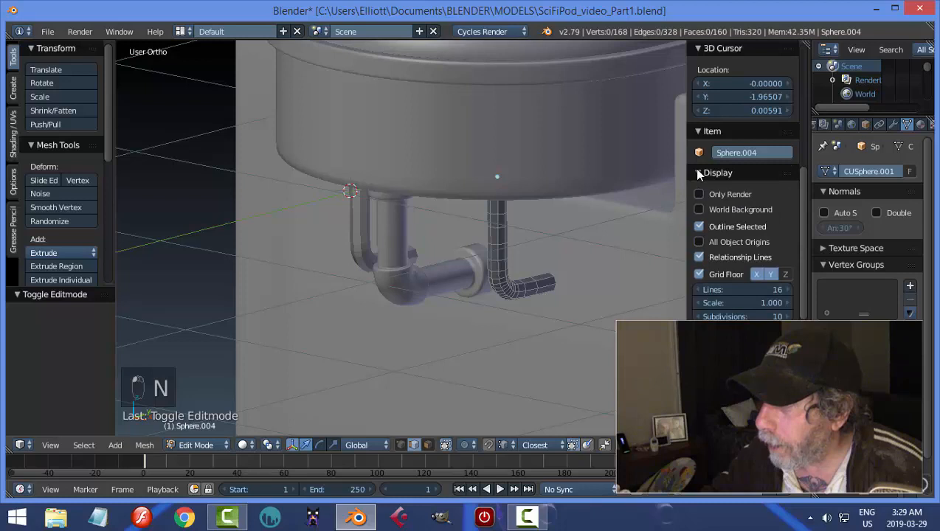
pyautogui.click(699, 274)
pyautogui.press('n')
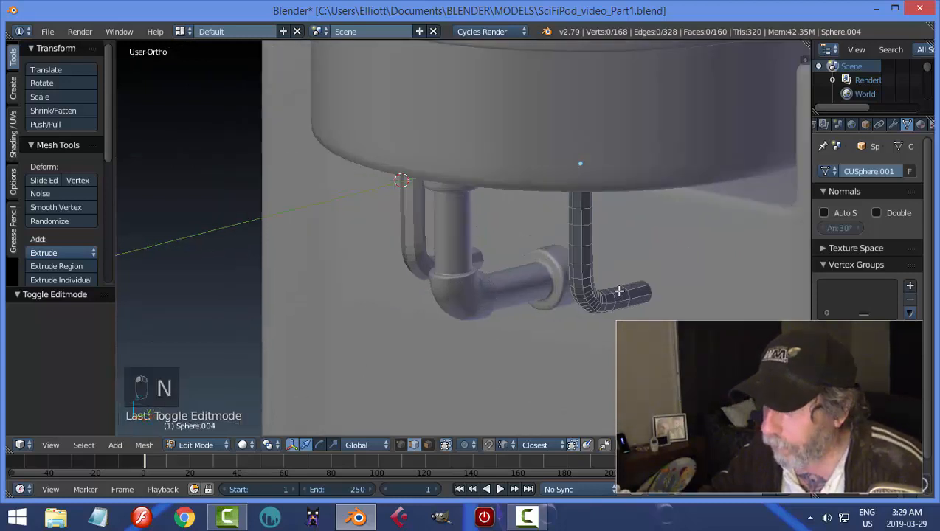
# Move the edge loop near the plain pipe's upper end up about 0.059 along Z.
pyautogui.scroll(2, 602, 261)
pyautogui.keyDown('alt'); pyautogui.click(582, 179); pyautogui.keyUp('alt')
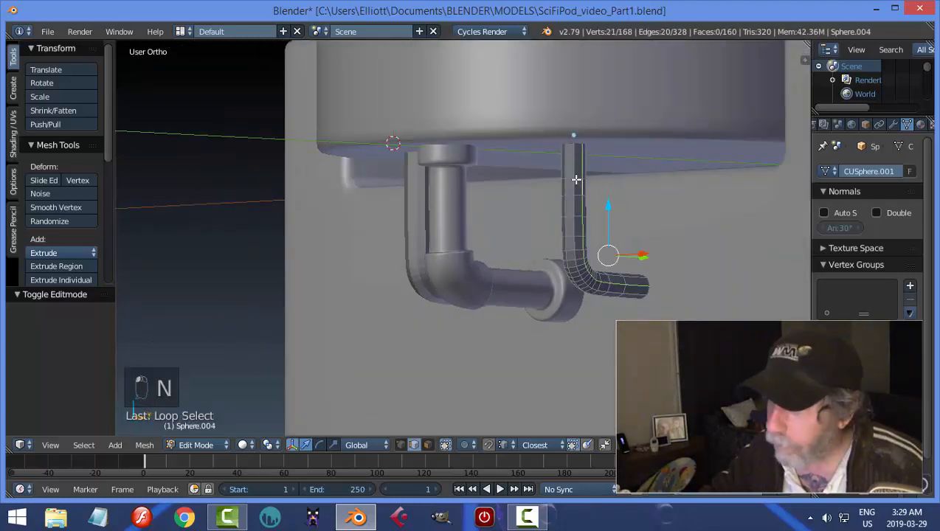
pyautogui.press('a')
pyautogui.keyDown('alt'); pyautogui.click(574, 176); pyautogui.keyUp('alt')
pyautogui.press('g')
pyautogui.press('z')
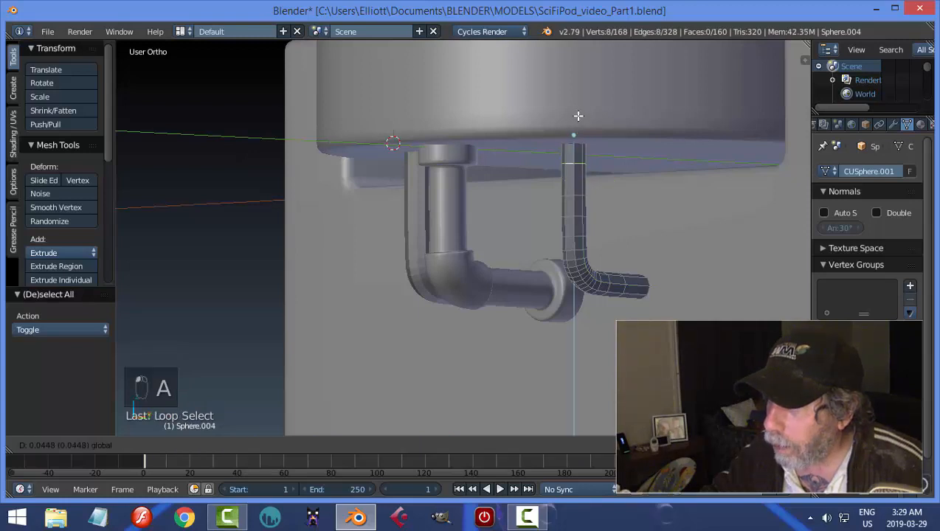
pyautogui.click(578, 110)
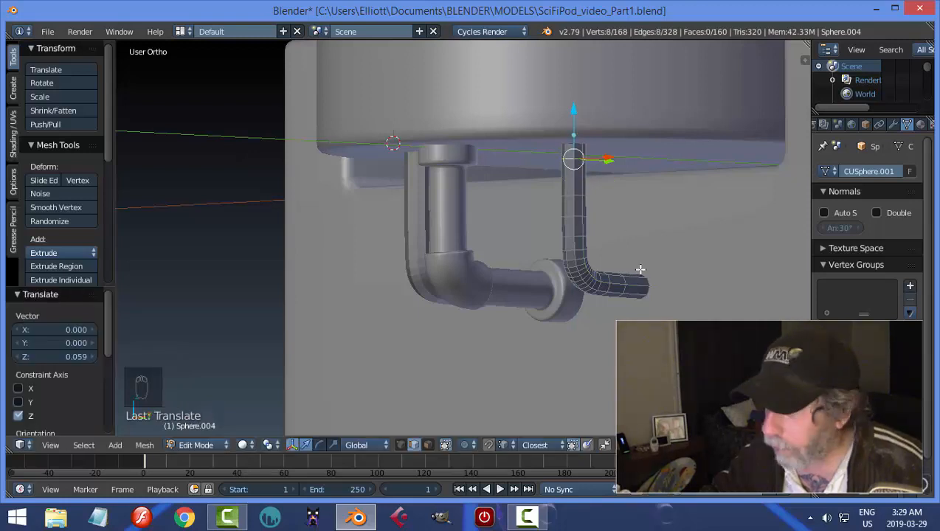
# Move the edge loop near the horizontal end of the plain pipe along the Y axis.
pyautogui.press('a')
pyautogui.moveTo(626, 281)
pyautogui.mouseDown(button='middle')
pyautogui.moveTo(634, 290)
pyautogui.moveTo(623, 295)
pyautogui.mouseUp(button='middle')
pyautogui.keyDown('alt'); pyautogui.click(621, 297); pyautogui.keyUp('alt')
pyautogui.press('g')
pyautogui.press('y')
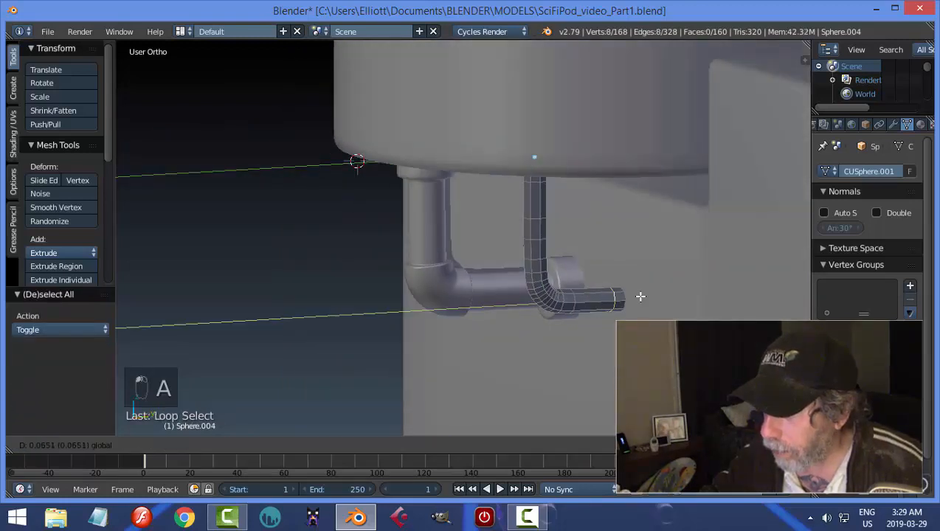
pyautogui.click(637, 296)
# Form a collar at the pipe's horizontal end by extruding its ring of faces in place and fattening it outward about 0.028.
pyautogui.press('a')
pyautogui.hotkey('ctrl', 'Tab')
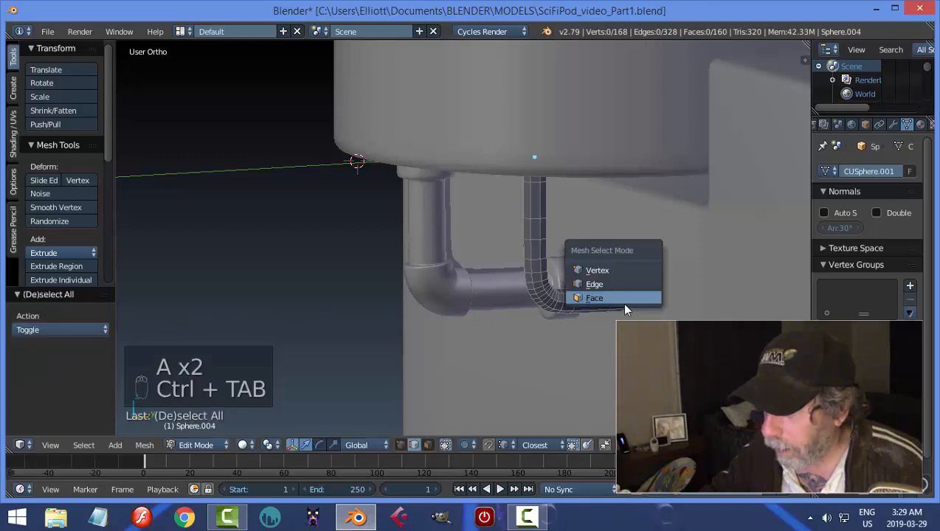
pyautogui.click(627, 298)
pyautogui.keyDown('alt'); pyautogui.click(624, 296); pyautogui.keyUp('alt')
pyautogui.press('a')
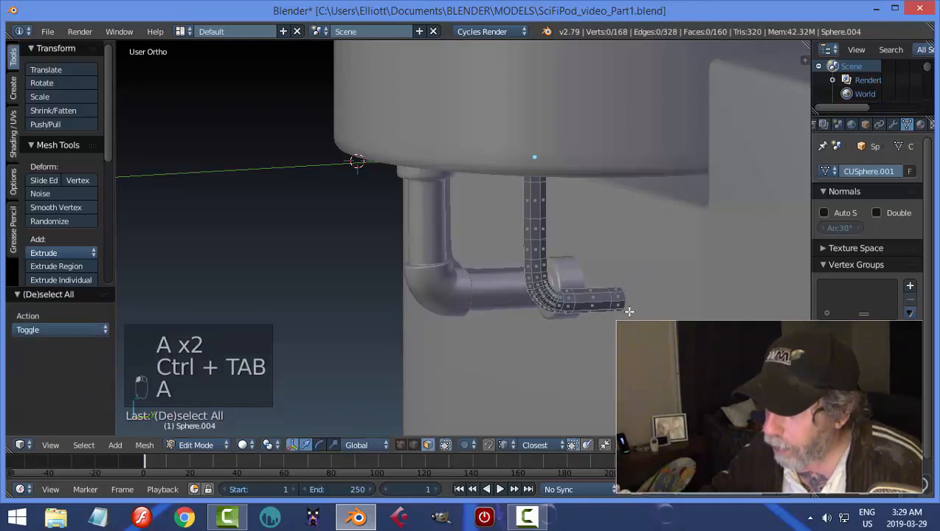
pyautogui.keyDown('alt'); pyautogui.click(618, 293); pyautogui.keyUp('alt')
pyautogui.press('e')
pyautogui.rightClick(615, 298)
pyautogui.hotkey('alt', 's')
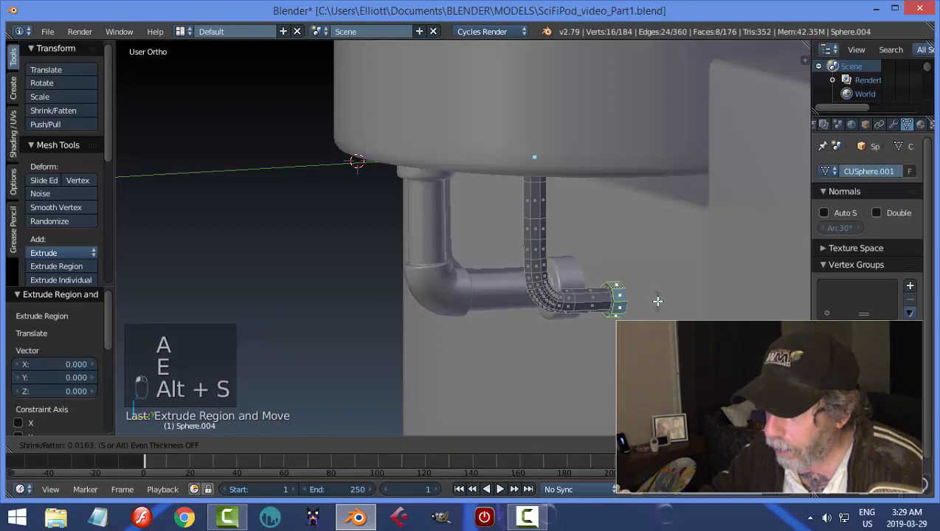
pyautogui.click(656, 303)
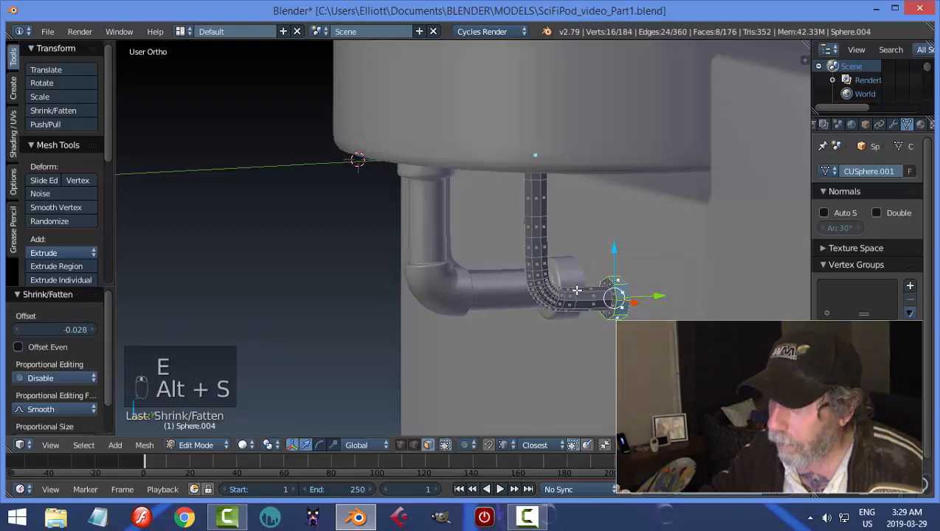
# Form a matching collar at the pipe's upper end by extruding its ring of faces in place and fattening it outward.
pyautogui.moveTo(656, 303); pyautogui.dragTo(584, 245, button='middle')
pyautogui.press('a')
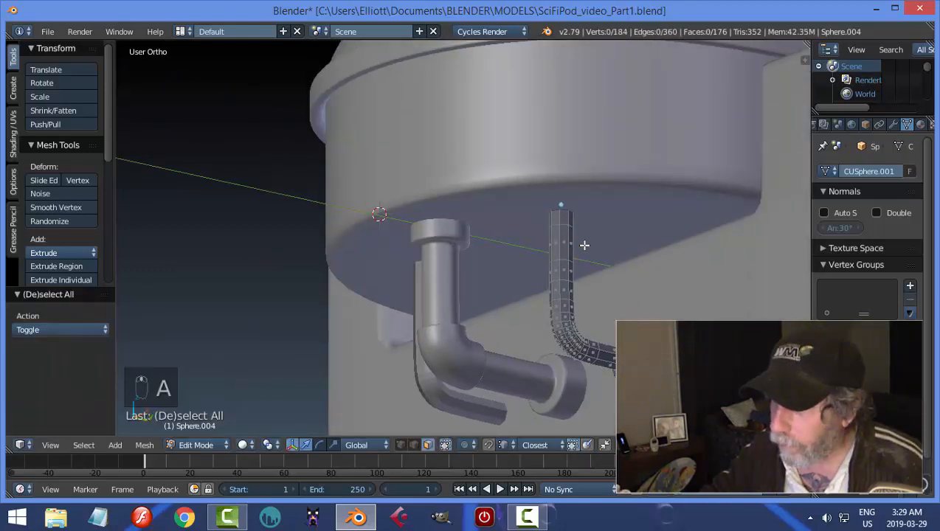
pyautogui.keyDown('alt'); pyautogui.rightClick(560, 215); pyautogui.keyUp('alt')
pyautogui.press('e')
pyautogui.rightClick(632, 241)
pyautogui.hotkey('alt', 's')
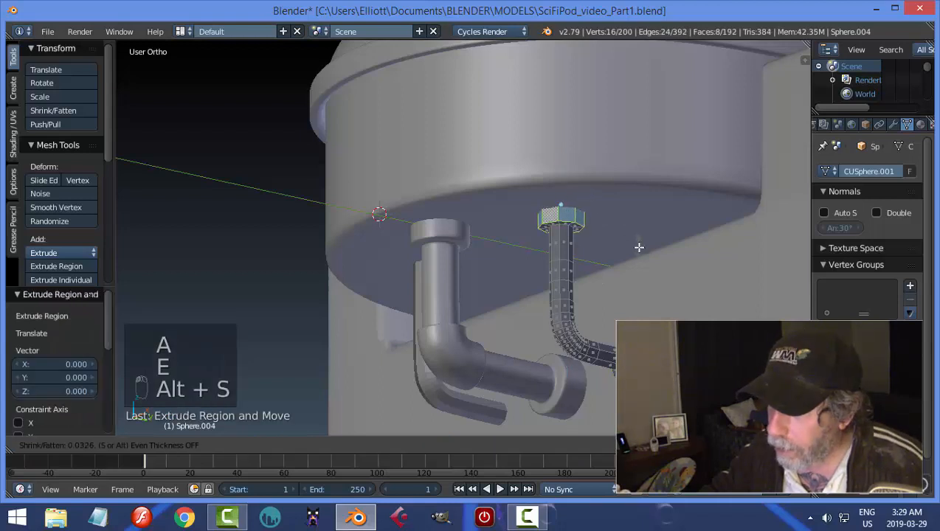
pyautogui.click(649, 247)
# Return to Object Mode, add a Subdivision Surface modifier with view level 2 to the pipe, and shade it smooth.
pyautogui.press('a')
pyautogui.press('Tab')
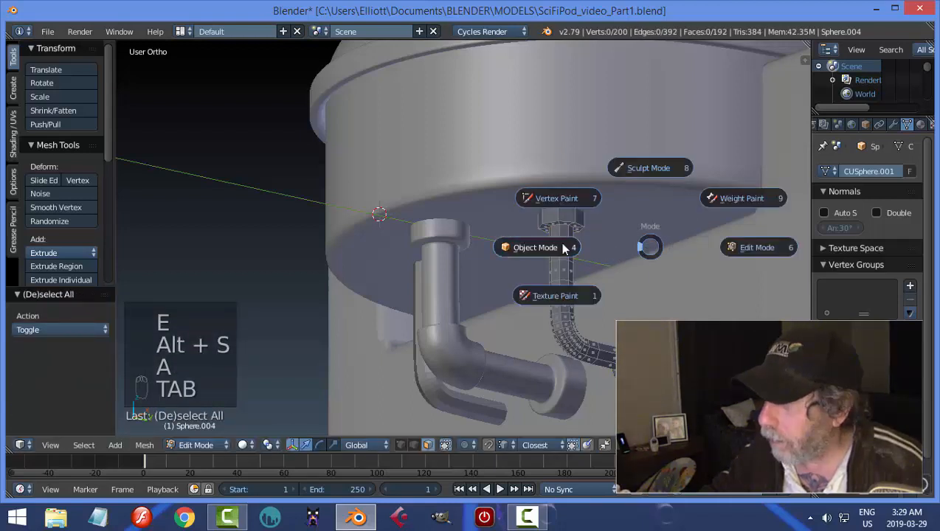
pyautogui.click(894, 124)
pyautogui.click(850, 148)
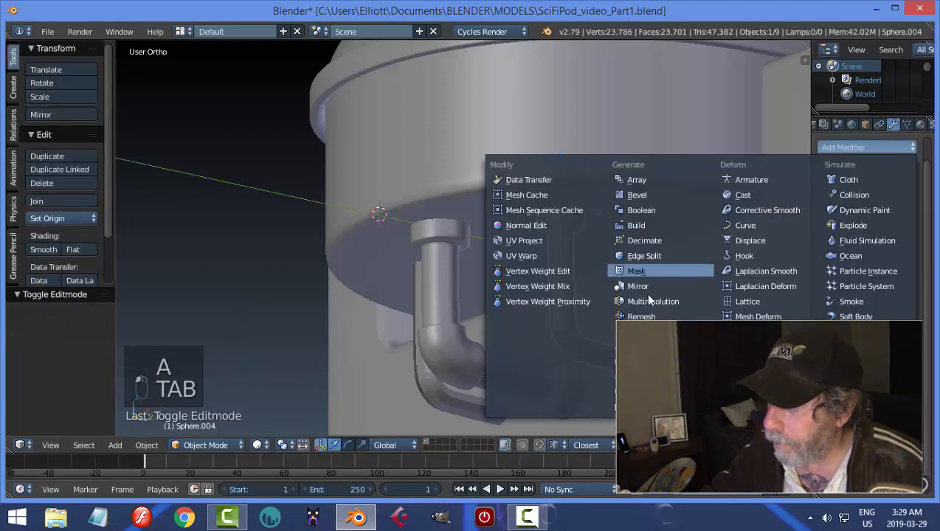
pyautogui.click(610, 378)
pyautogui.click(856, 238)
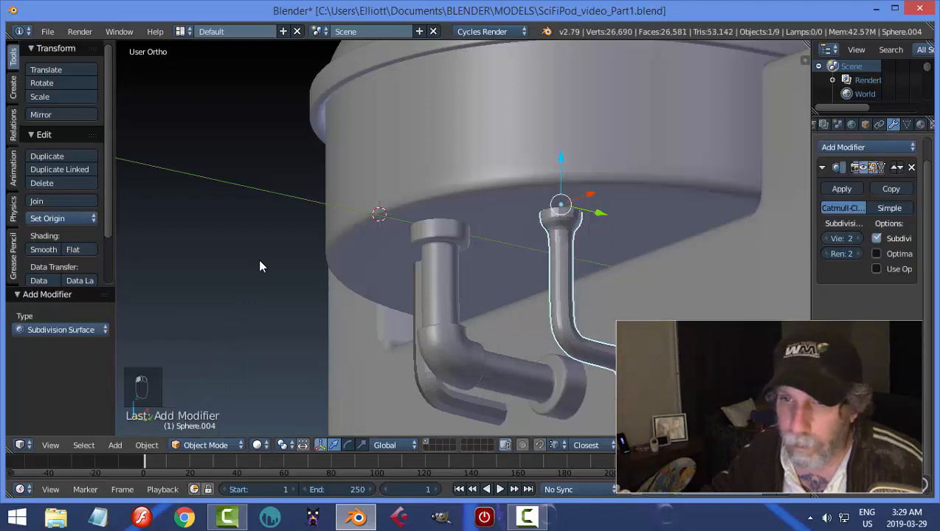
pyautogui.click(53, 252)
# In Edit Mode, add an edge loop around the vertical pipe just below the upper collar.
pyautogui.press('Tab')
pyautogui.click(585, 255)
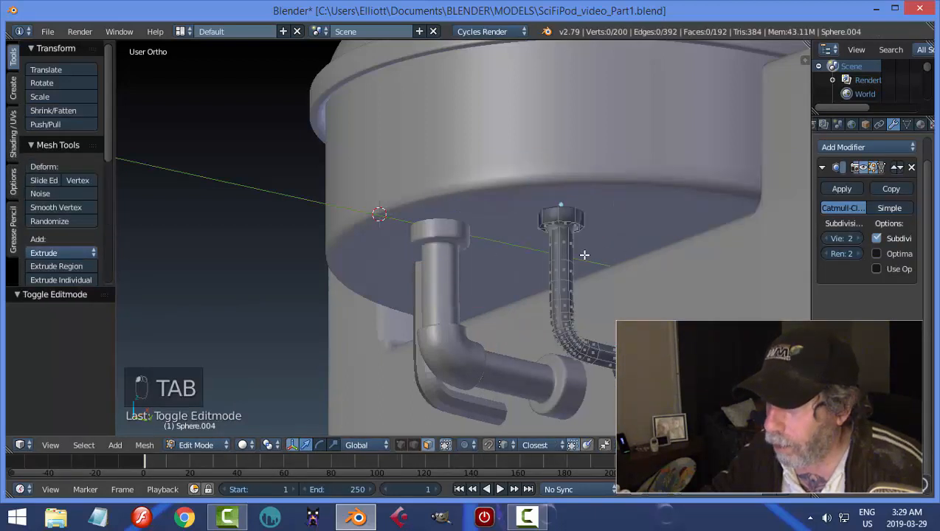
pyautogui.hotkey('ctrl', 'r')
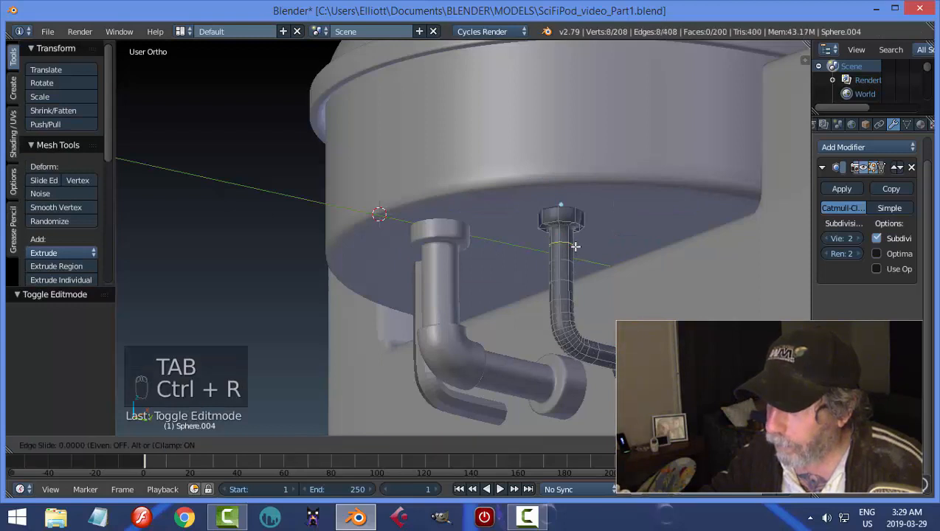
pyautogui.click(574, 235)
pyautogui.rightClick(573, 235)
# Add three more supporting edge loops at the upper collar to sharpen its edges, and check the smoothed pipe in Object Mode.
pyautogui.moveTo(644, 266); pyautogui.dragTo(555, 275, button='middle')
pyautogui.scroll(1, 554, 275)
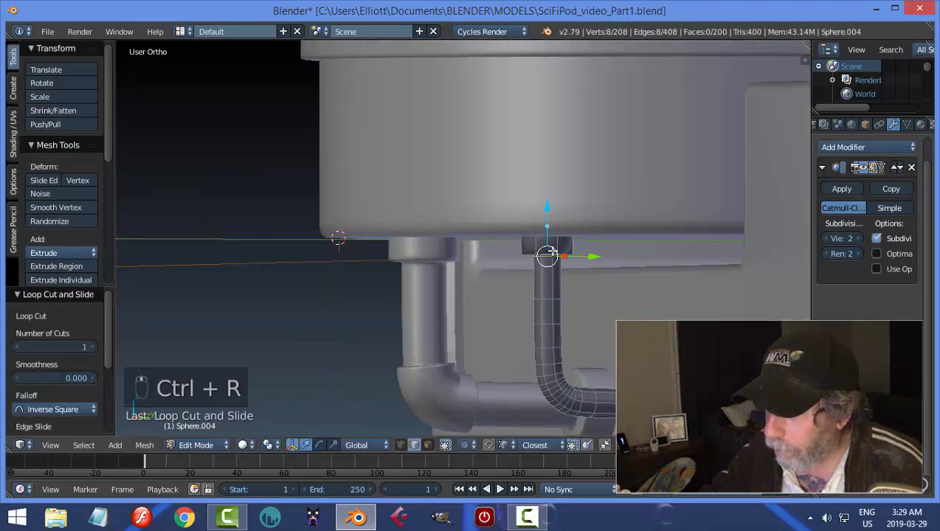
pyautogui.hotkey('ctrl', 'r')
pyautogui.click(553, 253)
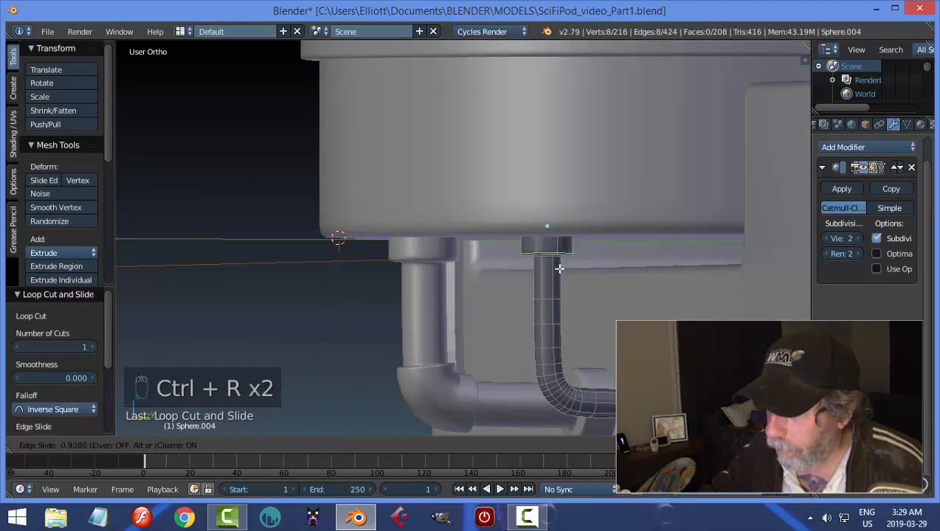
pyautogui.rightClick(560, 270)
pyautogui.hotkey('ctrl', 'r')
pyautogui.click(553, 281)
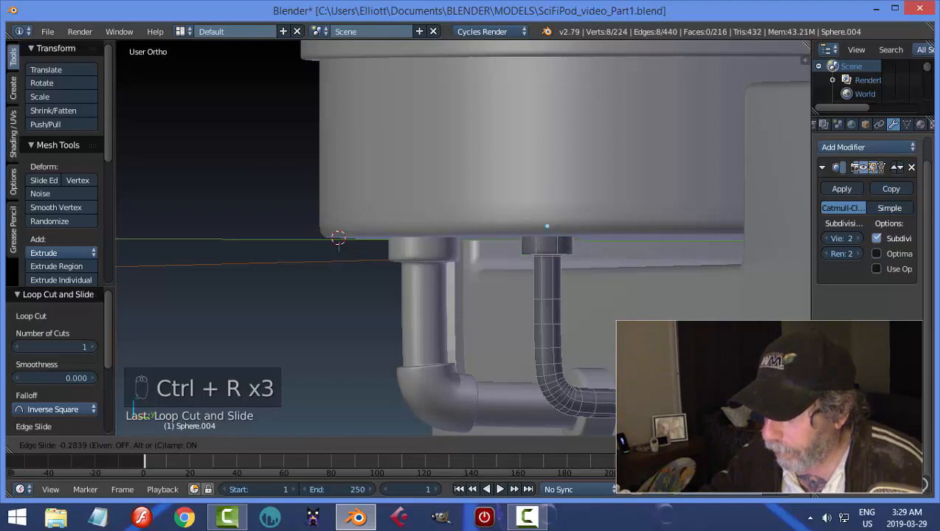
pyautogui.click(546, 225)
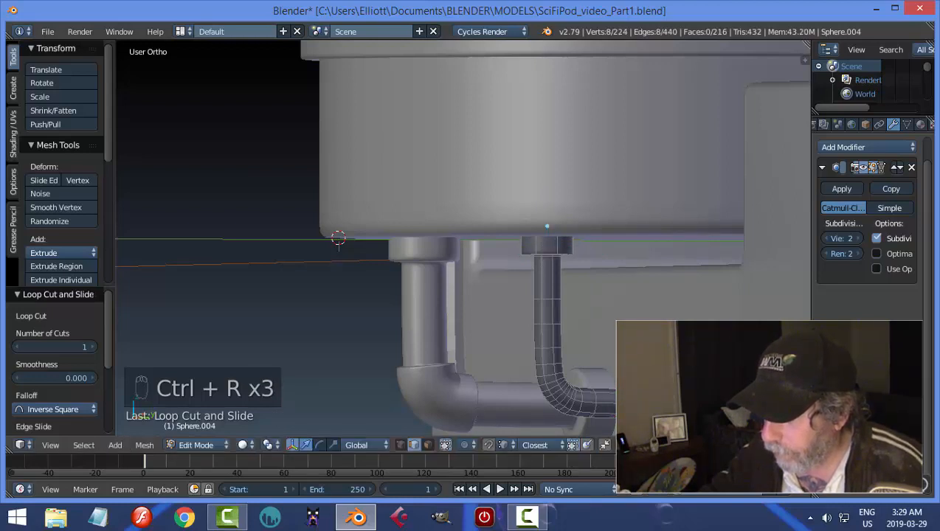
pyautogui.hotkey('ctrl', 'r')
pyautogui.click(547, 225)
pyautogui.click(547, 226)
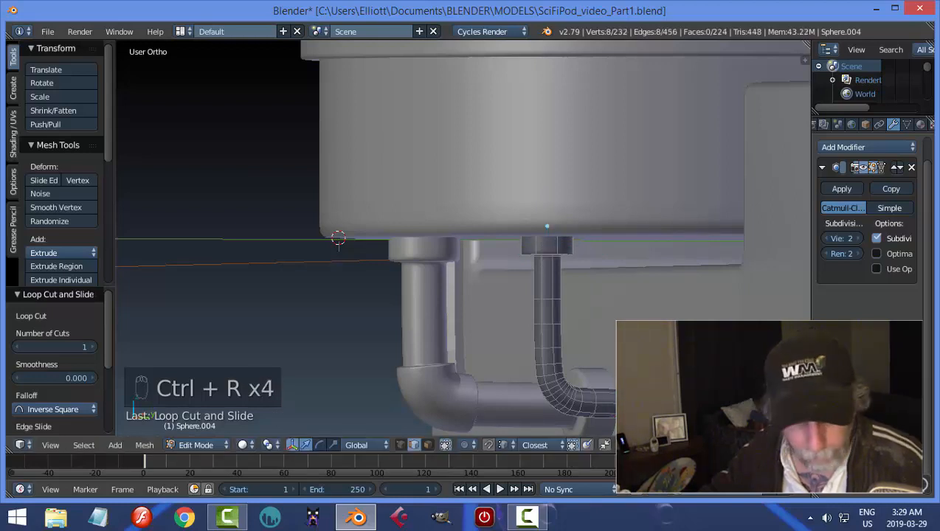
pyautogui.press('a')
pyautogui.press('Tab')
pyautogui.press('Tab')
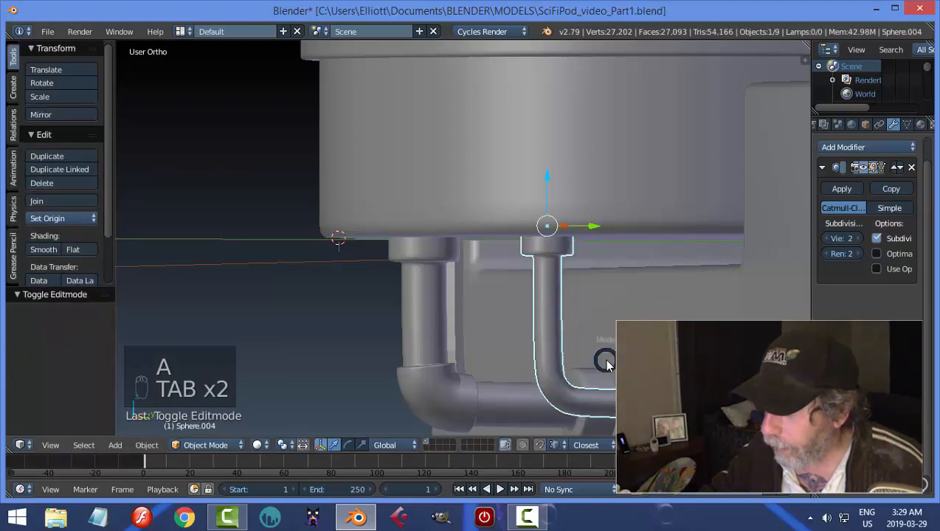
# Thicken the pipe's elbow by extruding all the faces of the bend in place and fattening them outward about 0.015.
pyautogui.hotkey('ctrl', 'Tab')
pyautogui.click(568, 387)
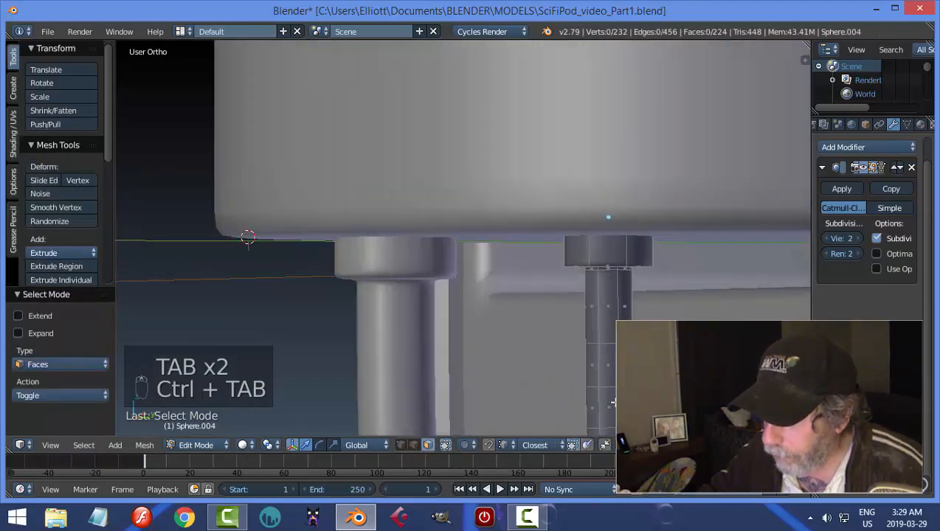
pyautogui.moveTo(553, 347); pyautogui.dragTo(520, 265, button='middle')
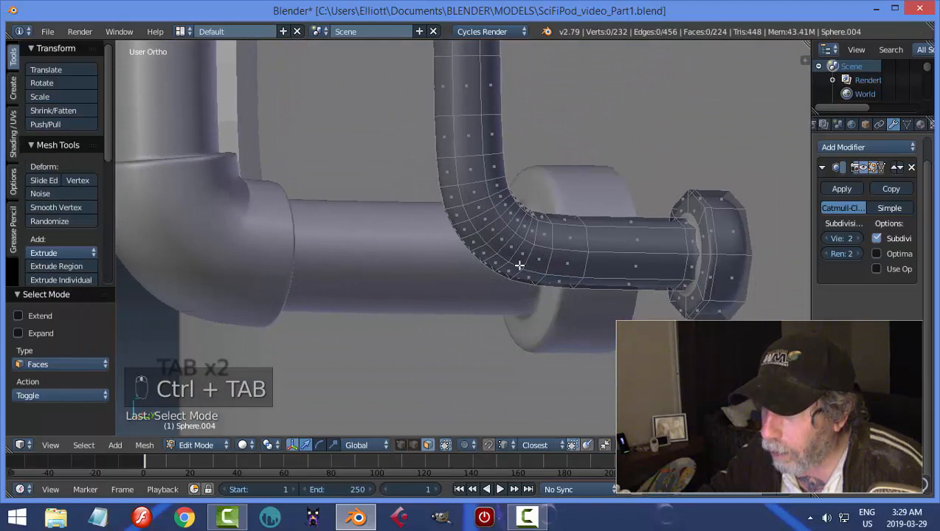
pyautogui.keyDown('alt'); pyautogui.rightClick(510, 227); pyautogui.keyUp('alt')
pyautogui.press('ctrl+KP_Add')
pyautogui.press('ctrl+KP_Add')
pyautogui.press('ctrl+KP_Add')
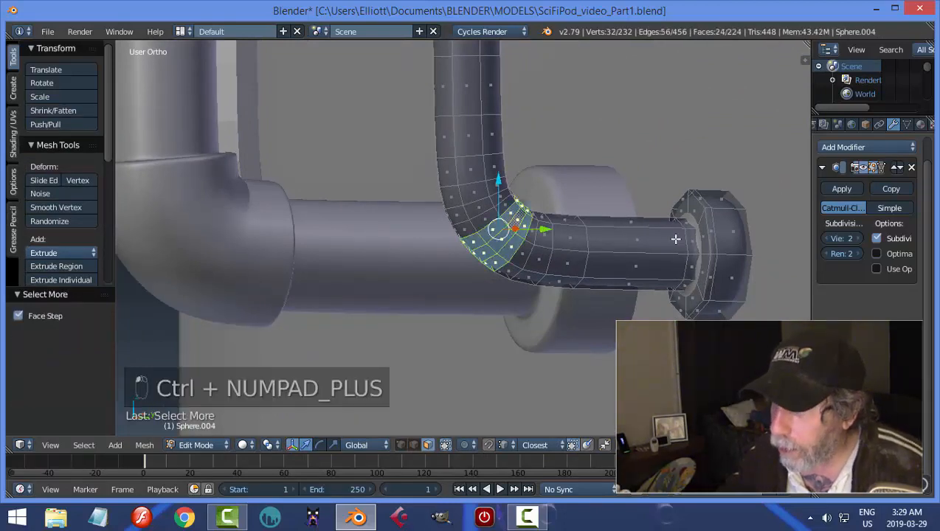
pyautogui.keyDown('alt'); pyautogui.keyDown('shift'); pyautogui.rightClick(491, 191); pyautogui.keyUp('shift'); pyautogui.keyUp('alt')
pyautogui.scroll(-3, 559, 199)
pyautogui.moveTo(558, 199); pyautogui.dragTo(575, 240, button='middle')
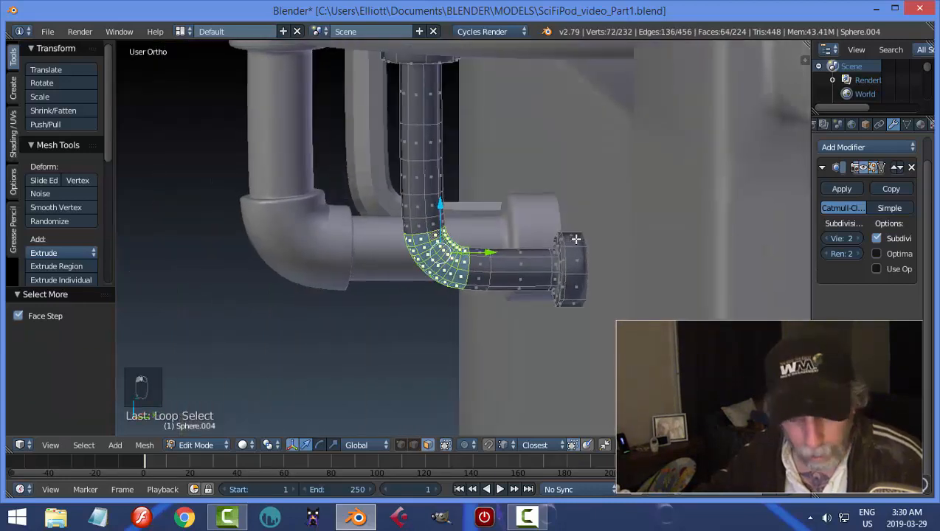
pyautogui.press('e')
pyautogui.rightClick(576, 239)
pyautogui.hotkey('alt', 's')
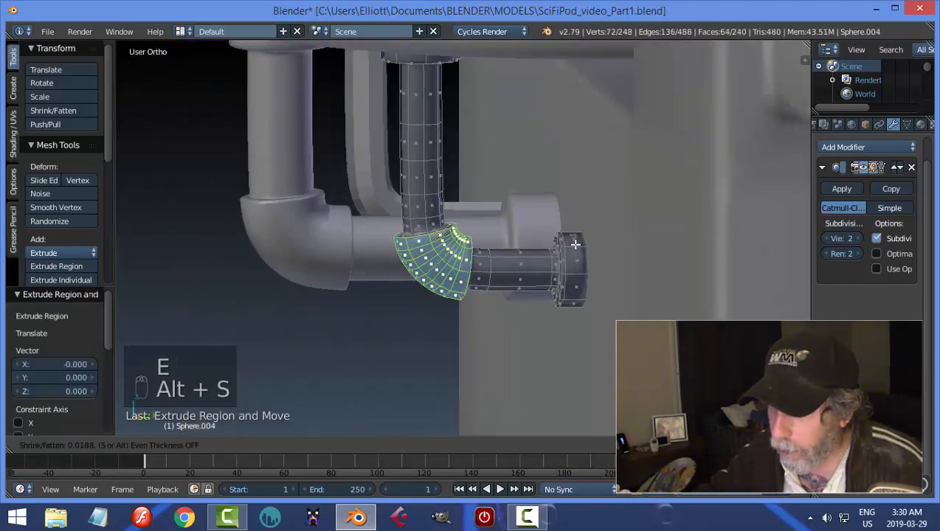
pyautogui.click(463, 227)
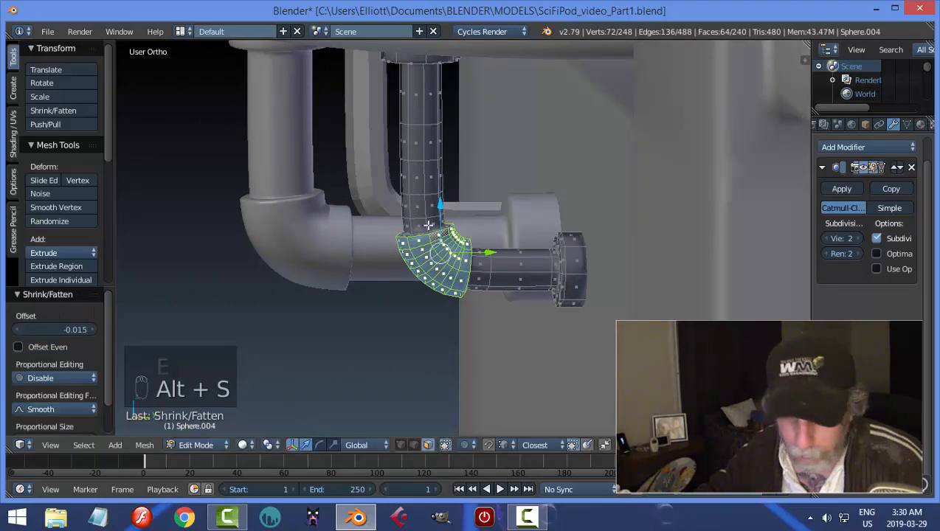
# Add supporting edge loops on both sides of the elbow's upper rim, one on the vertical pipe and one on the elbow.
pyautogui.hotkey('ctrl', 'r')
pyautogui.click(429, 227)
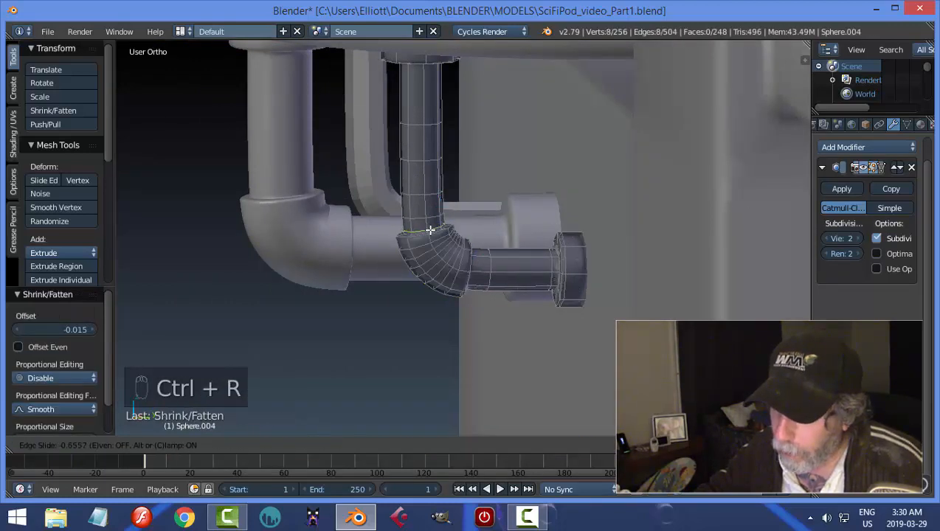
pyautogui.click(428, 230)
pyautogui.hotkey('ctrl', 'r')
pyautogui.click(427, 236)
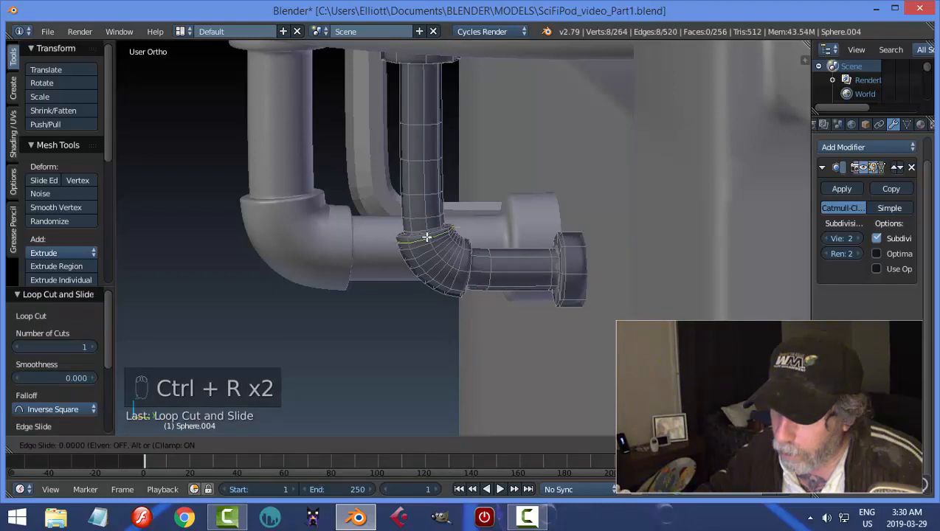
pyautogui.click(426, 234)
# Add supporting edge loops on both sides of the elbow's horizontal-end rim and return to Object Mode.
pyautogui.hotkey('ctrl', 'r')
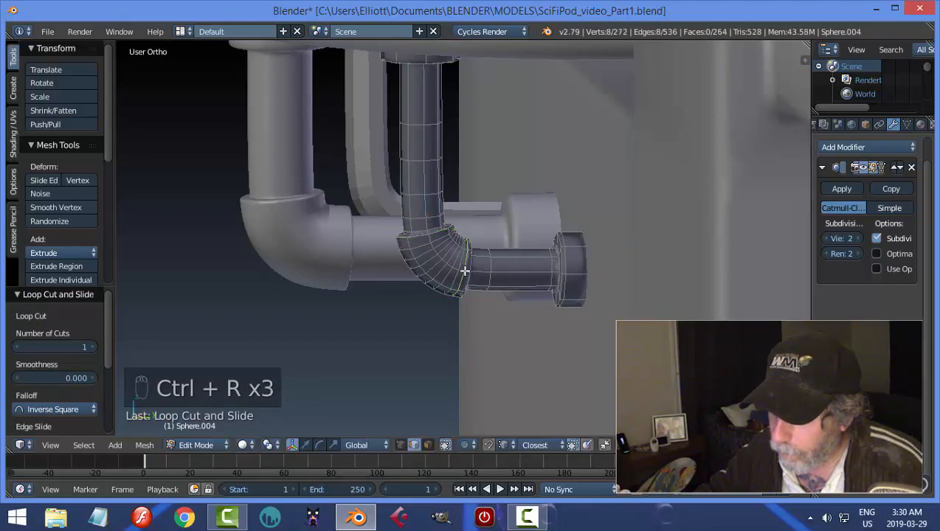
pyautogui.click(463, 272)
pyautogui.click(467, 273)
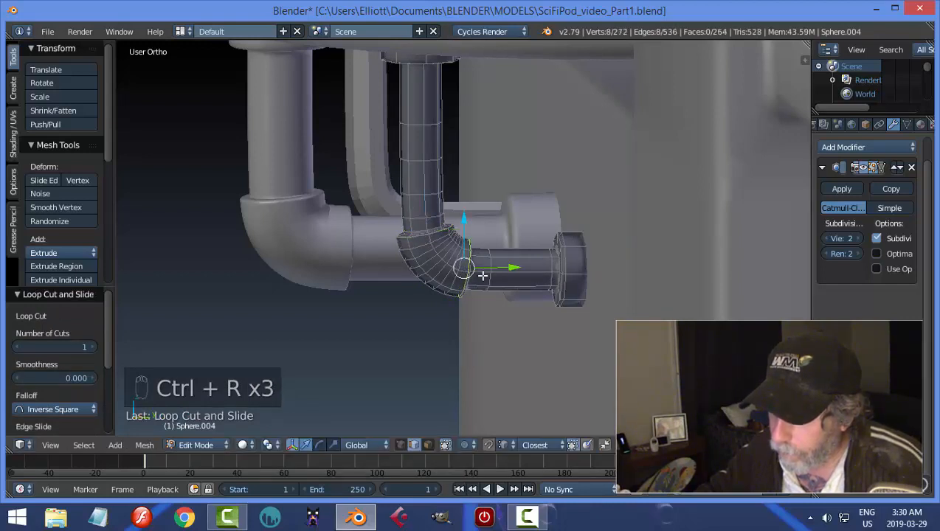
pyautogui.hotkey('ctrl', 'r')
pyautogui.click(481, 275)
pyautogui.click(475, 273)
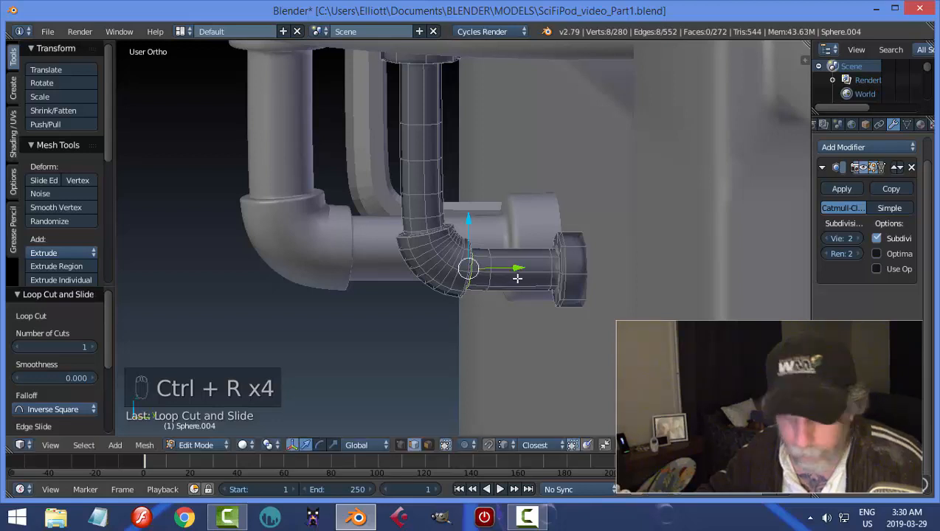
pyautogui.press('a')
pyautogui.press('Tab')
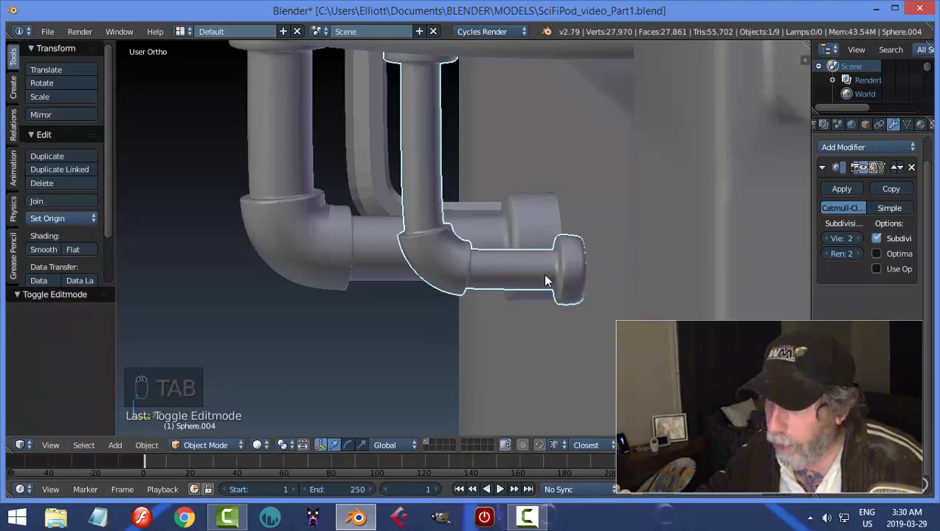
# Hide every object except the pipe and enter Edit Mode on it.
pyautogui.hotkey('shift', 'h')
pyautogui.press('Tab')
pyautogui.click(723, 273)
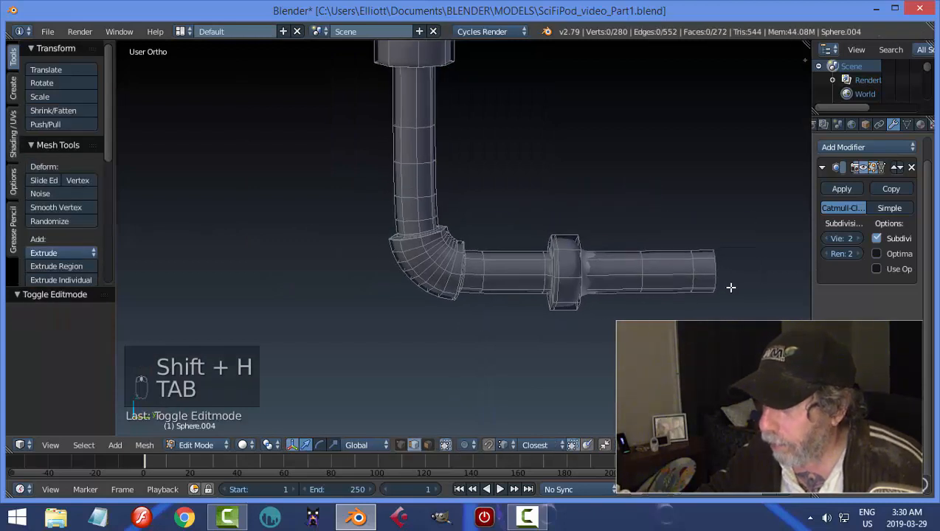
# Delete the faces of the pipe section that extends horizontally beyond the end collar.
pyautogui.hotkey('ctrl', 'Tab')
pyautogui.click(700, 280)
pyautogui.keyDown('alt'); pyautogui.rightClick(686, 274); pyautogui.keyUp('alt')
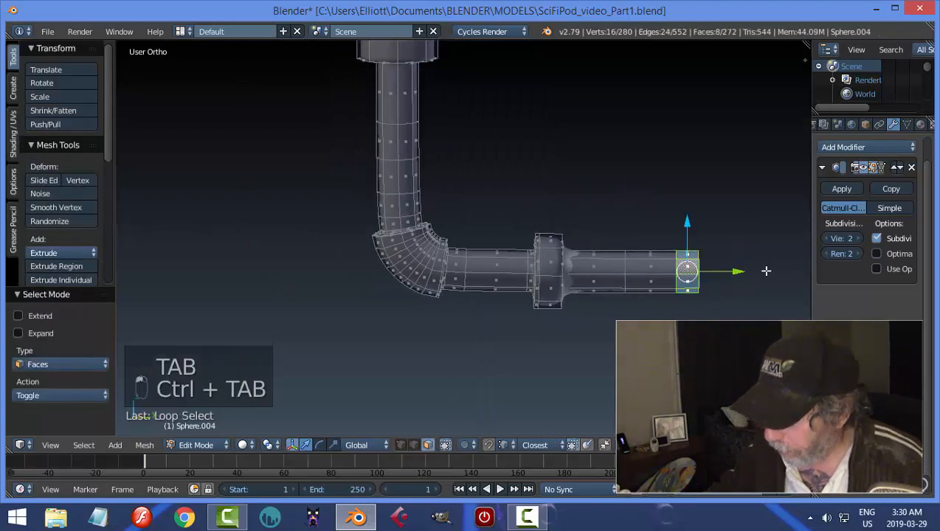
pyautogui.press('ctrl+KP_Add')
pyautogui.press('ctrl+KP_Add')
pyautogui.press('ctrl+KP_Add')
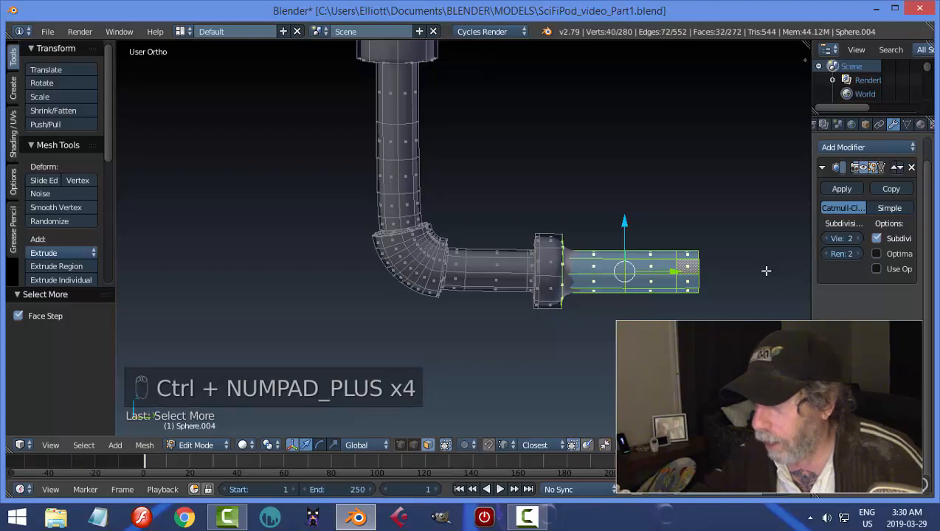
pyautogui.press('x')
pyautogui.click(716, 271)
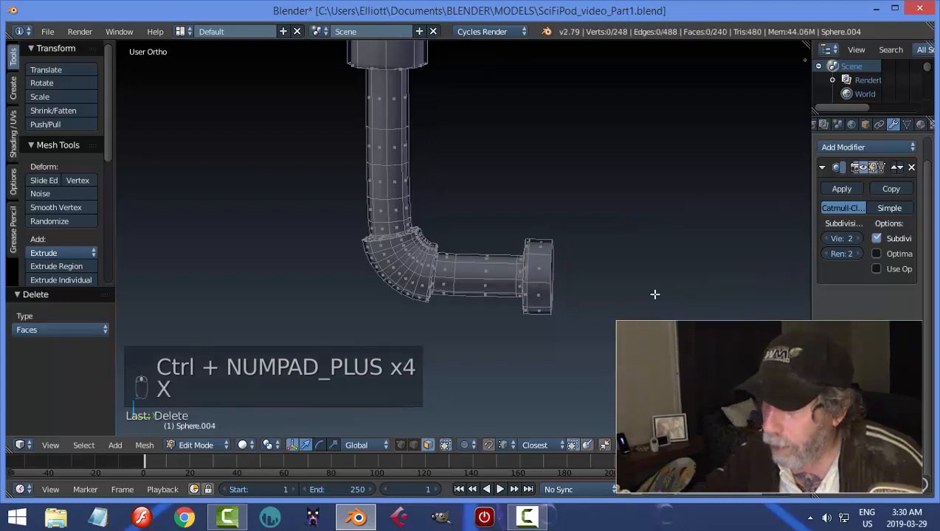
pyautogui.moveTo(655, 294); pyautogui.dragTo(595, 310, button='middle')
pyautogui.scroll(2, 592, 308)
pyautogui.scroll(-3, 587, 304)
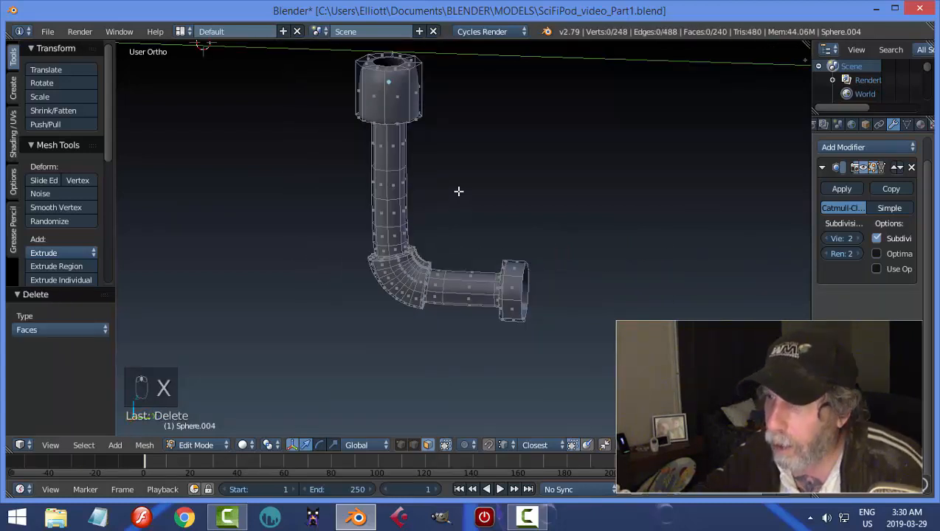
# Delete the ring of faces closing the top of the pipe's upper collar and return to Object Mode.
pyautogui.keyDown('shift'); pyautogui.moveTo(425, 113); pyautogui.dragTo(463, 204, button='middle'); pyautogui.keyUp('shift')
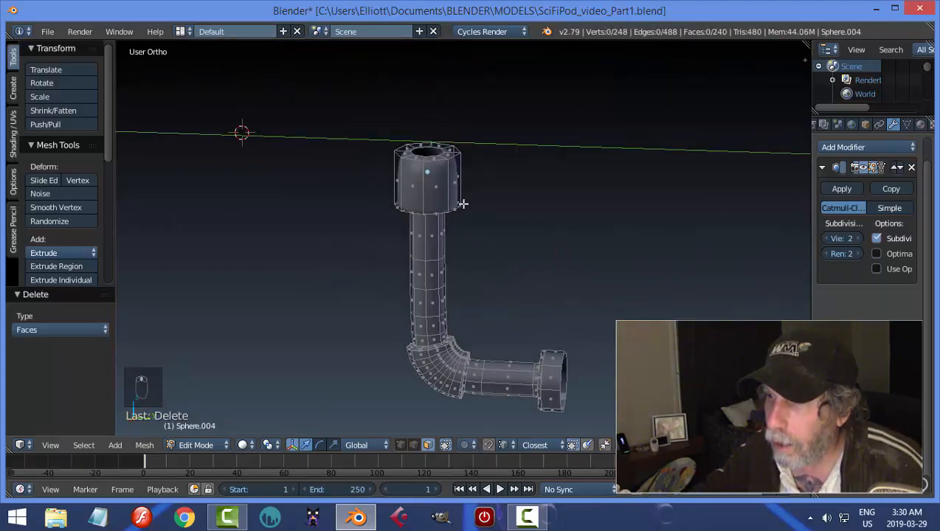
pyautogui.keyDown('alt'); pyautogui.rightClick(448, 152); pyautogui.keyUp('alt')
pyautogui.press('x')
pyautogui.click(495, 165)
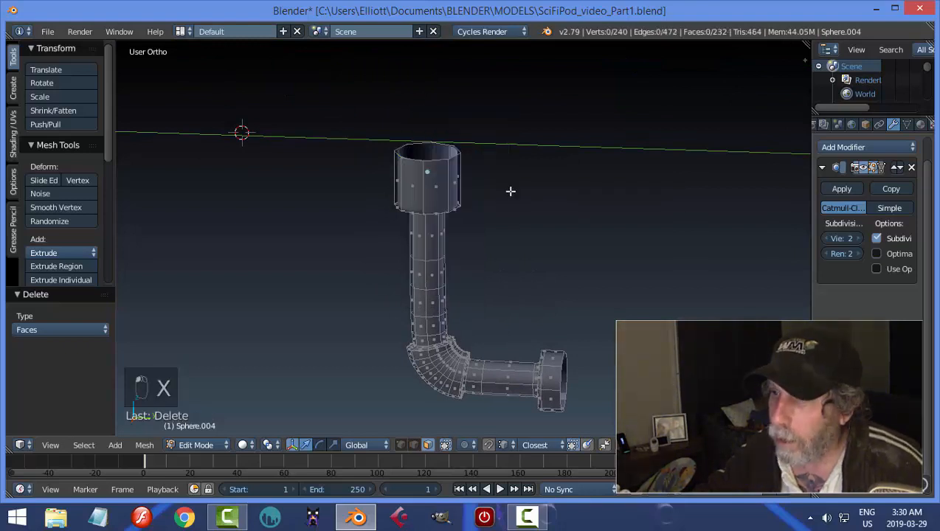
pyautogui.press('Tab')
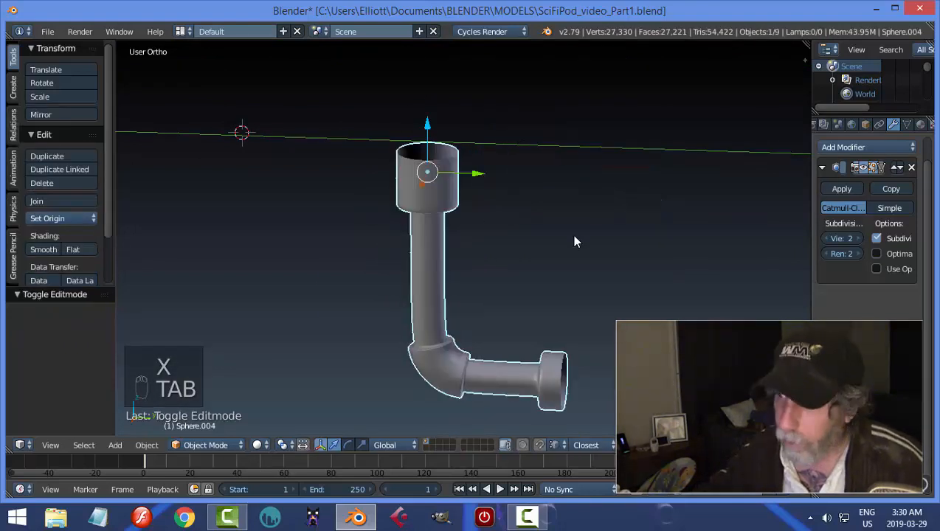
# Unhide all objects and delete the old thin pipe on the opposite side of the central pipe.
pyautogui.hotkey('alt', 'h')
pyautogui.press('a')
pyautogui.scroll(-3, 553, 251)
pyautogui.moveTo(542, 268); pyautogui.dragTo(403, 231, button='middle')
pyautogui.rightClick(402, 231)
pyautogui.press('x')
pyautogui.click(393, 216)
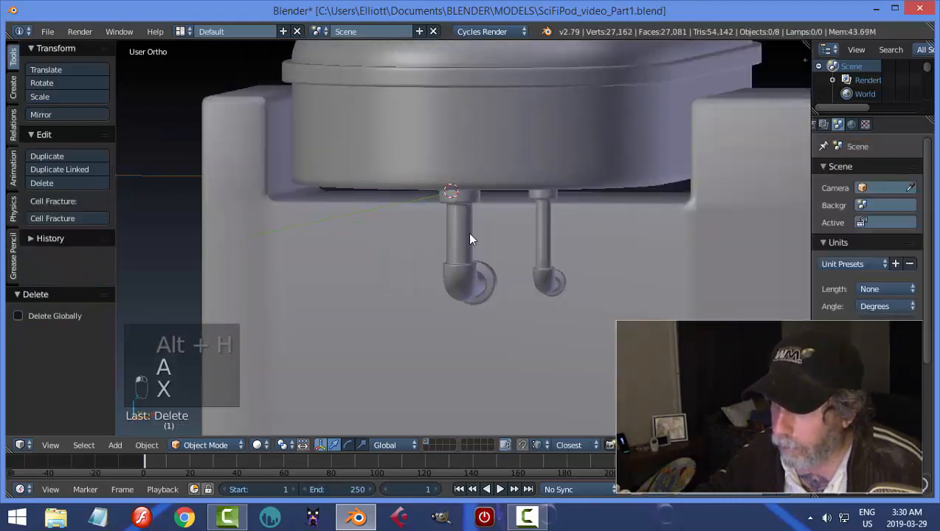
# Duplicate the cleaned-up thin pipe along X to the opposite side of the central pipe in front view.
pyautogui.rightClick(544, 222)
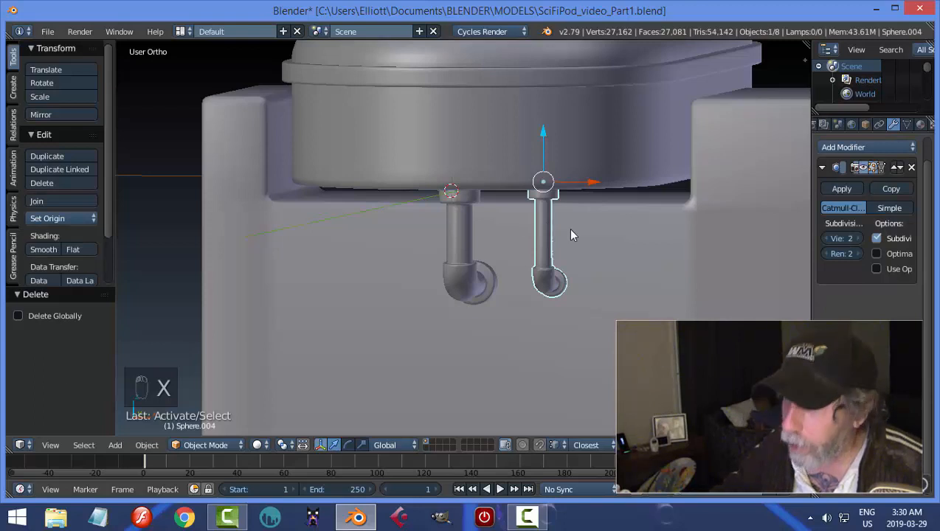
pyautogui.press('KP_1')
pyautogui.hotkey('shift', 'd')
pyautogui.press('x')
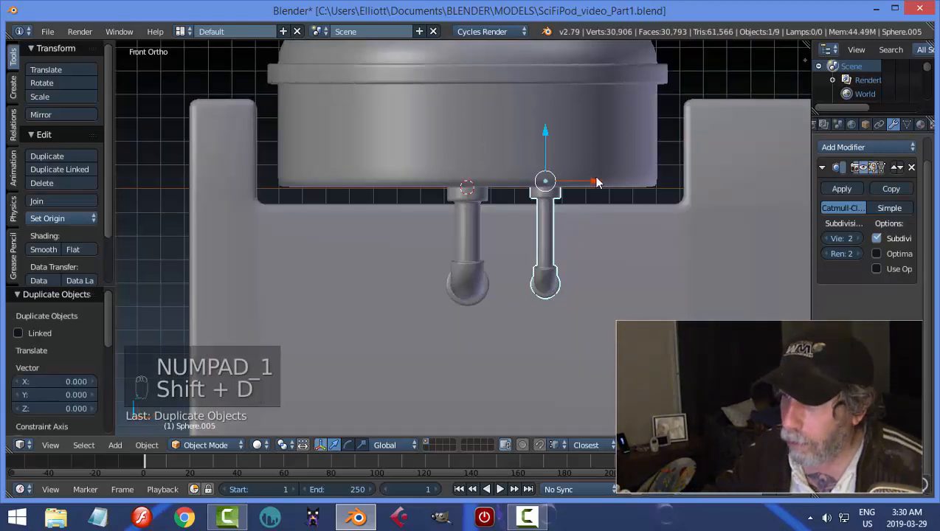
pyautogui.click(436, 183)
pyautogui.press('a')
# Save the model over the existing SciFiPod_video_Part1.blend file.
pyautogui.moveTo(529, 212); pyautogui.dragTo(611, 281, button='middle')
pyautogui.hotkey('ctrl', 's')
pyautogui.moveTo(574, 252); pyautogui.dragTo(510, 327, button='middle')
pyautogui.scroll(-3, 543, 273)
pyautogui.moveTo(563, 301); pyautogui.dragTo(525, 248, button='middle')
pyautogui.hotkey('ctrl', 's')
pyautogui.click(610, 280)
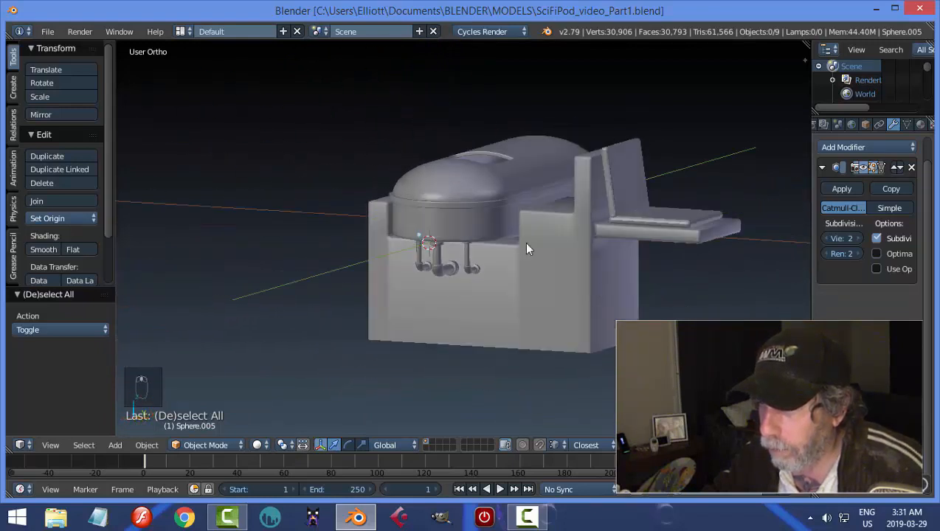
# Try raising the dome, its window and the pod's lower body together about 0.067 along Z.
pyautogui.rightClick(460, 189)
pyautogui.keyDown('shift'); pyautogui.rightClick(453, 206); pyautogui.keyUp('shift')
pyautogui.keyDown('shift'); pyautogui.rightClick(459, 227); pyautogui.keyUp('shift')
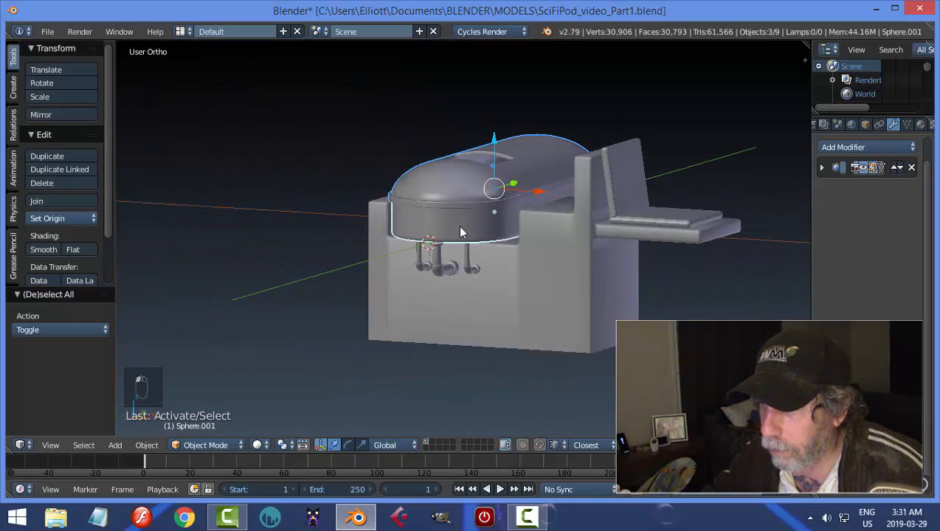
pyautogui.moveTo(506, 155); pyautogui.dragTo(463, 242, button='middle')
pyautogui.press('g')
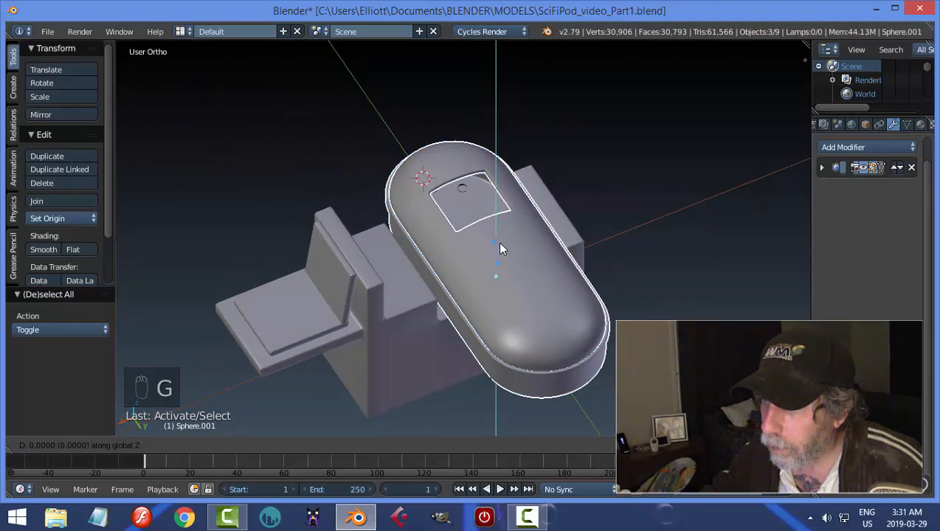
pyautogui.click(497, 239)
pyautogui.moveTo(498, 239); pyautogui.dragTo(624, 173, button='middle')
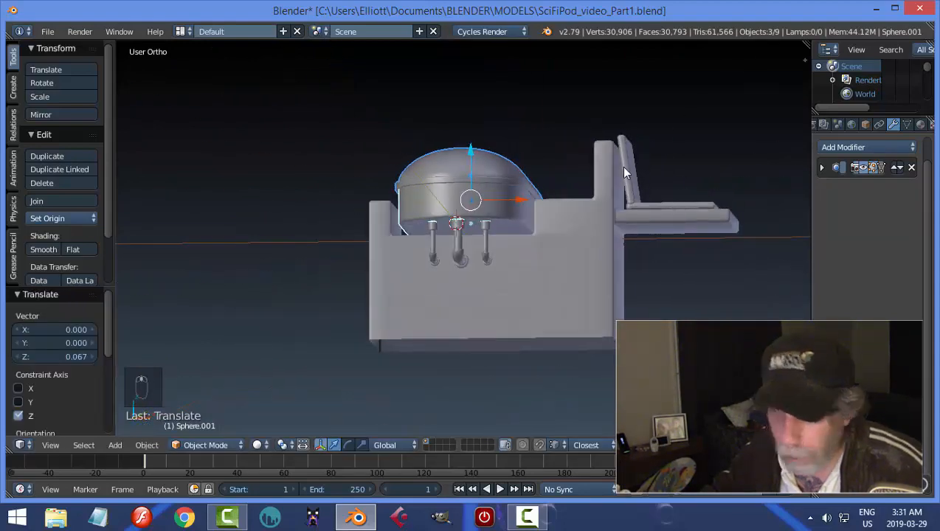
# Undo the upward move of the pod parts.
pyautogui.press('a')
pyautogui.scroll(4, 520, 221)
pyautogui.moveTo(511, 249); pyautogui.dragTo(458, 313, button='middle')
pyautogui.hotkey('ctrl', 'z')
pyautogui.hotkey('ctrl', 'z')
# Deselect everything and save the model over the existing file.
pyautogui.press('a')
pyautogui.hotkey('ctrl', 's')
pyautogui.click(559, 212)
# Extrude the support block's lower front face beside the seat backrest about 0.743 in negative Y, then leave Edit Mode.
pyautogui.moveTo(560, 279); pyautogui.dragTo(538, 304, button='middle')
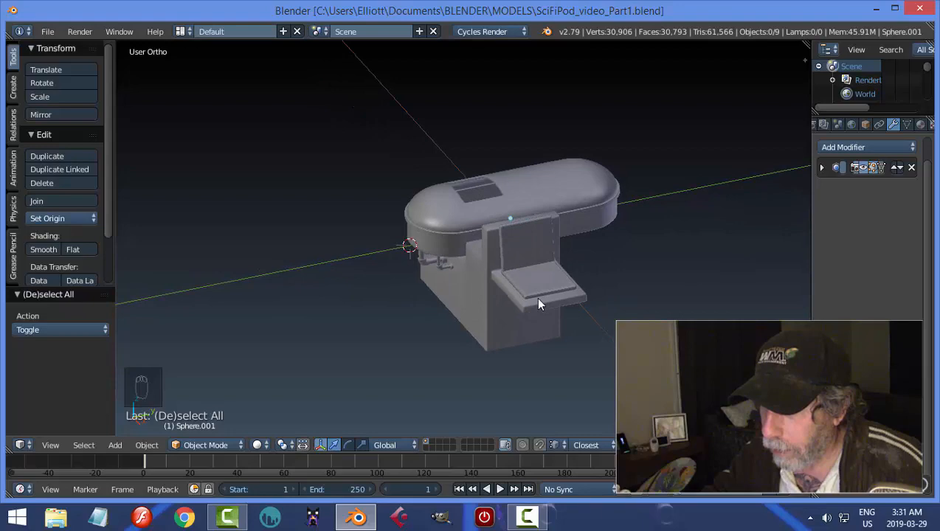
pyautogui.rightClick(476, 302)
pyautogui.press('Tab')
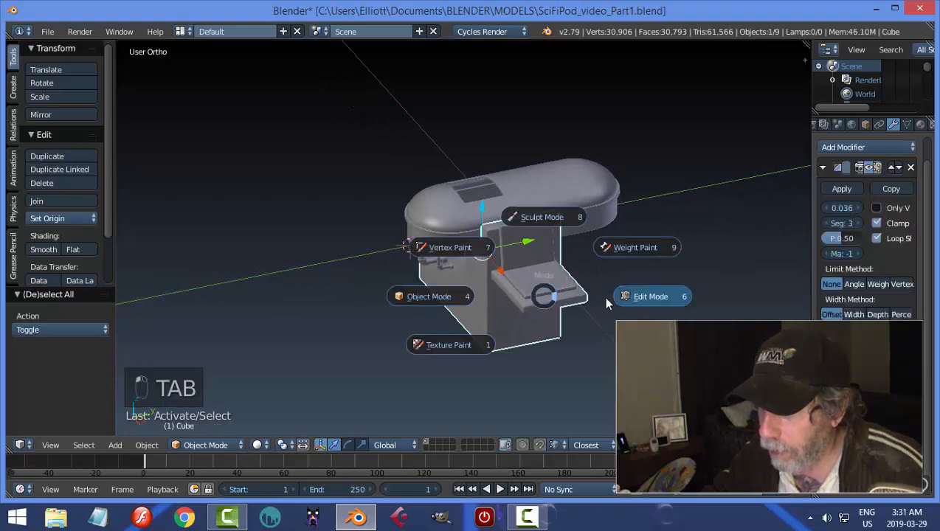
pyautogui.click(603, 296)
pyautogui.rightClick(496, 282)
pyautogui.moveTo(496, 281); pyautogui.dragTo(531, 316, button='middle')
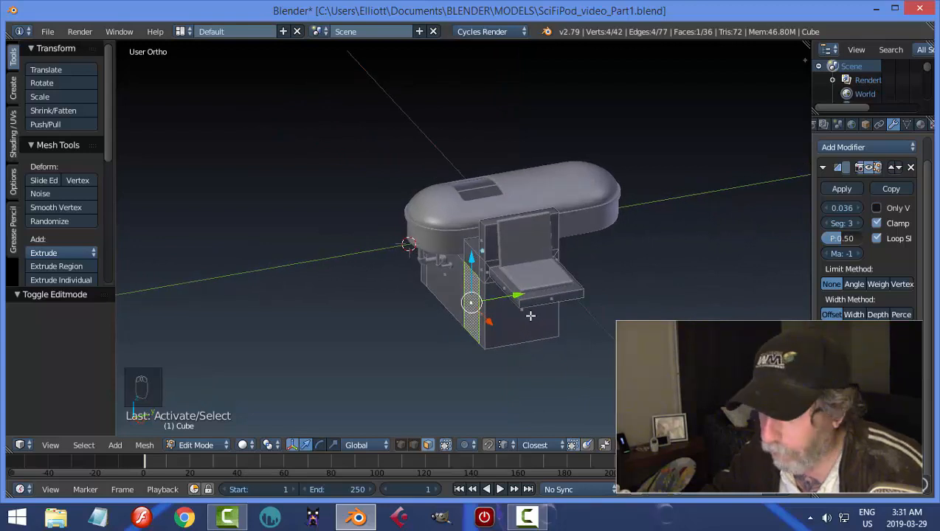
pyautogui.press('e')
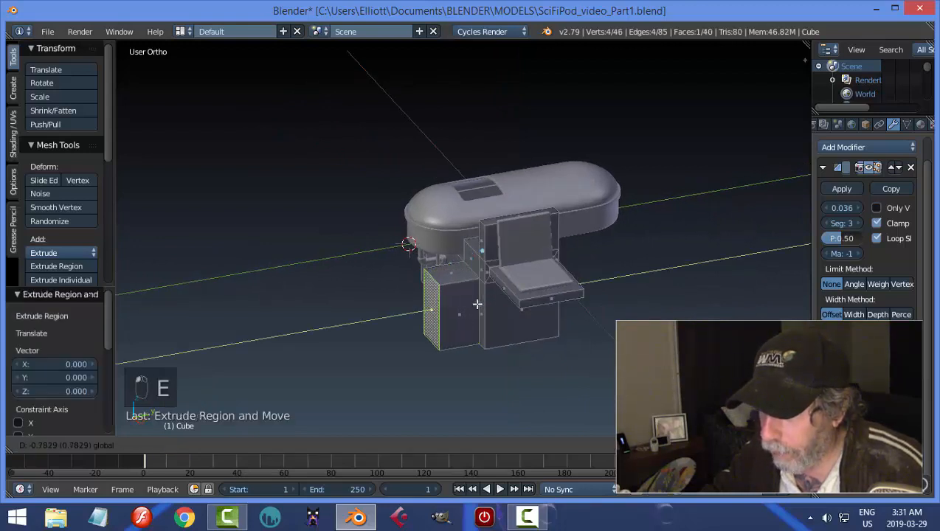
pyautogui.click(479, 304)
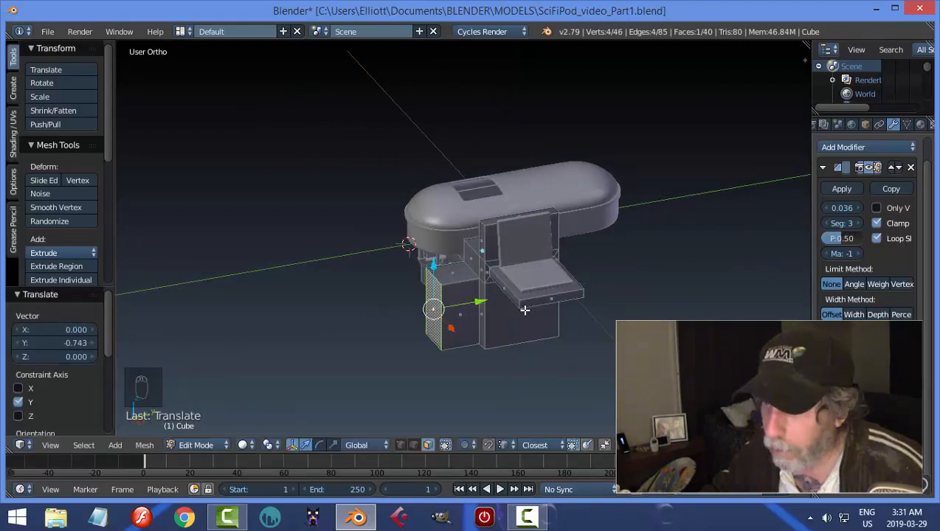
pyautogui.press('Tab')
# Delete the underside face of the newly extruded block section and return to Object Mode.
pyautogui.moveTo(479, 310); pyautogui.dragTo(557, 309, button='middle')
pyautogui.press('Tab')
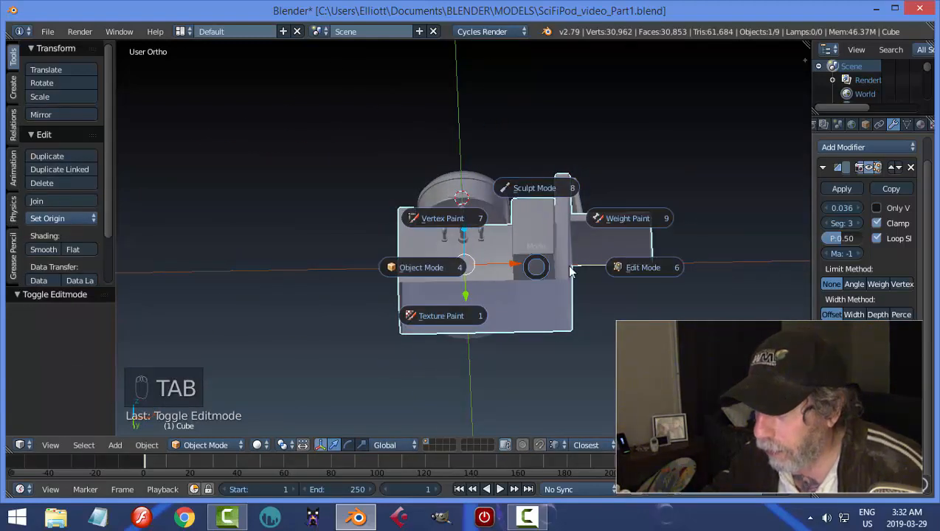
pyautogui.click(570, 270)
pyautogui.rightClick(581, 275)
pyautogui.moveTo(599, 279); pyautogui.dragTo(607, 326, button='middle')
pyautogui.press('x')
pyautogui.click(589, 282)
pyautogui.press('Tab')
pyautogui.click(466, 390)
# Duplicate the top face of the support block's extruded section, separate the copy into its own object, and return to Object Mode.
pyautogui.press('a')
pyautogui.press('a')
pyautogui.rightClick(518, 261)
pyautogui.press('Tab')
pyautogui.click(585, 298)
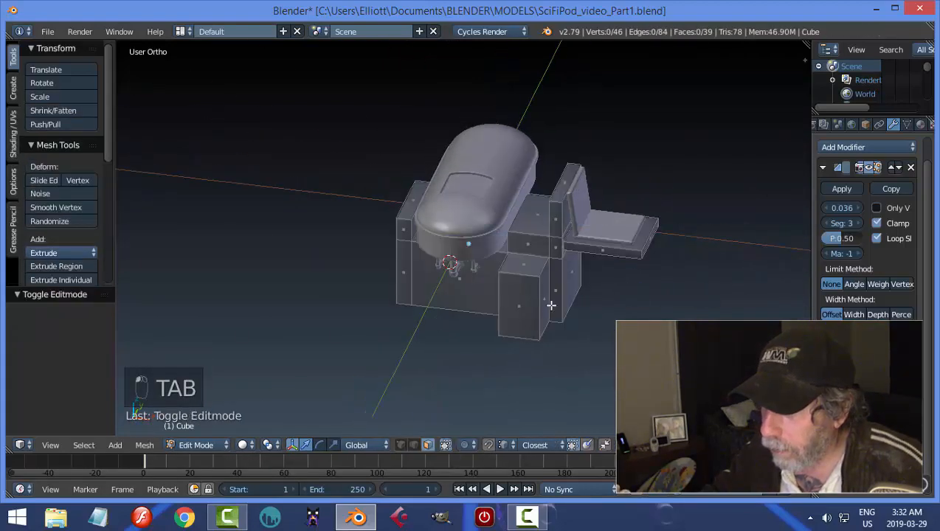
pyautogui.scroll(2, 543, 300)
pyautogui.rightClick(541, 271)
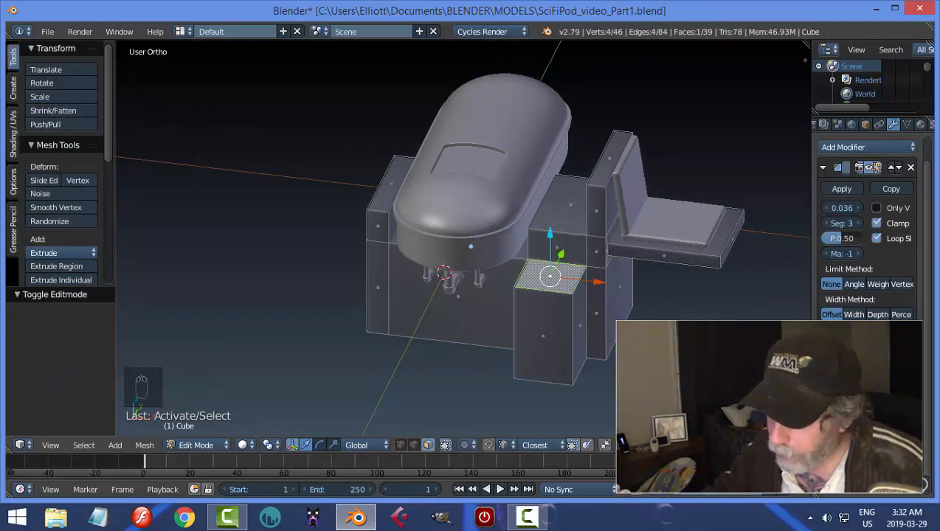
pyautogui.hotkey('shift', 'd')
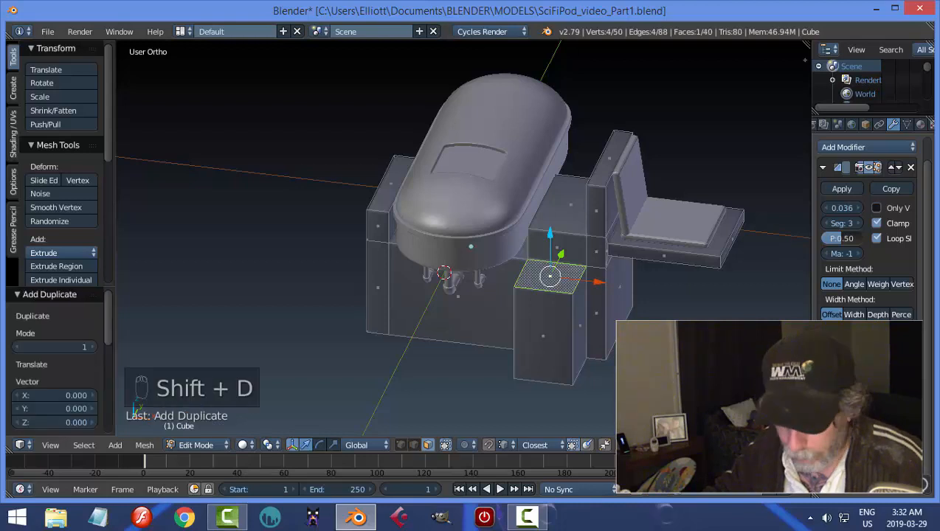
pyautogui.press('p')
pyautogui.click(591, 329)
pyautogui.press('Tab')
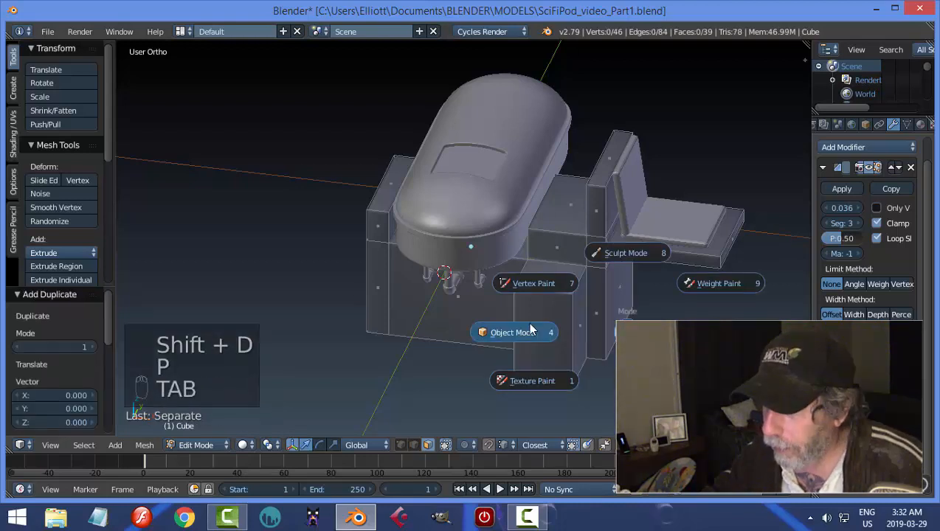
pyautogui.click(509, 332)
# Set the separated face's origin to its geometry.
pyautogui.rightClick(569, 283)
pyautogui.click(47, 219)
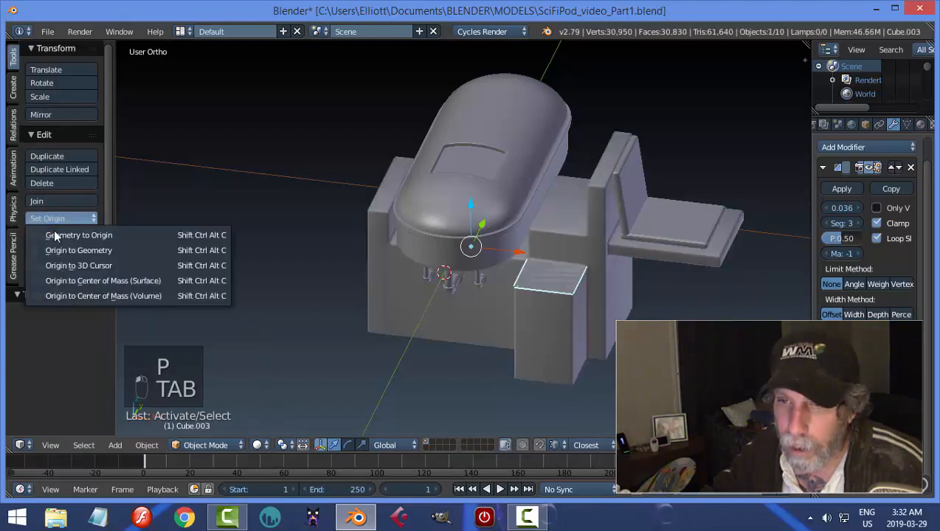
pyautogui.click(153, 253)
# Scale the whole separated face to about 0.814 in Edit Mode.
pyautogui.moveTo(683, 310); pyautogui.dragTo(623, 312, button='middle')
pyautogui.press('Tab')
pyautogui.click(702, 312)
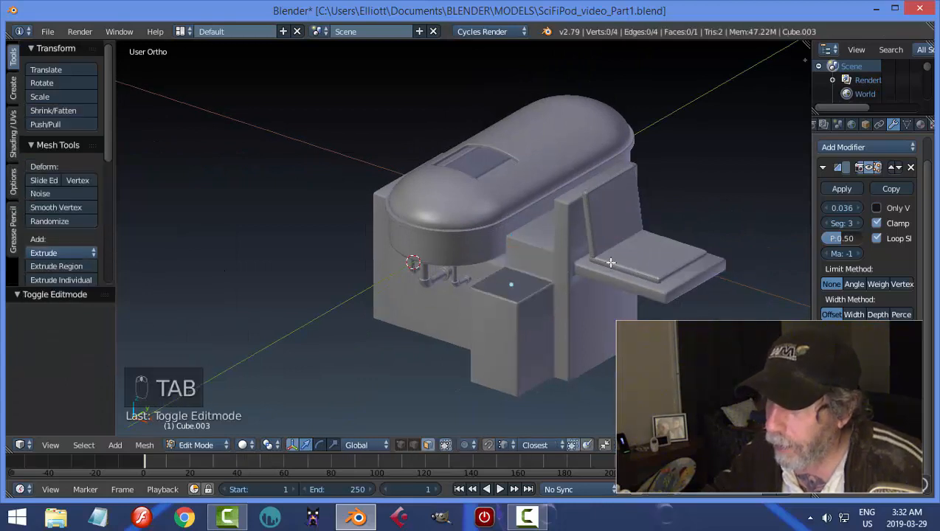
pyautogui.press('a')
pyautogui.press('a')
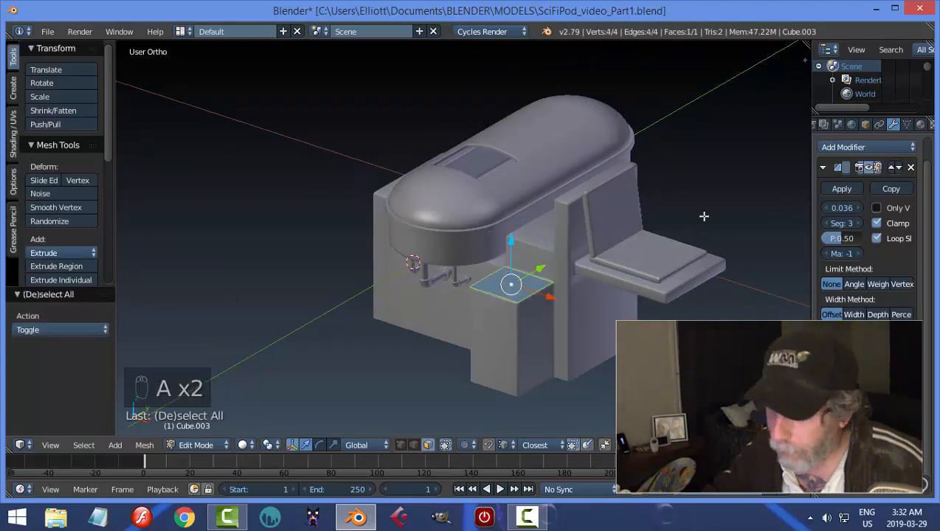
pyautogui.press('s')
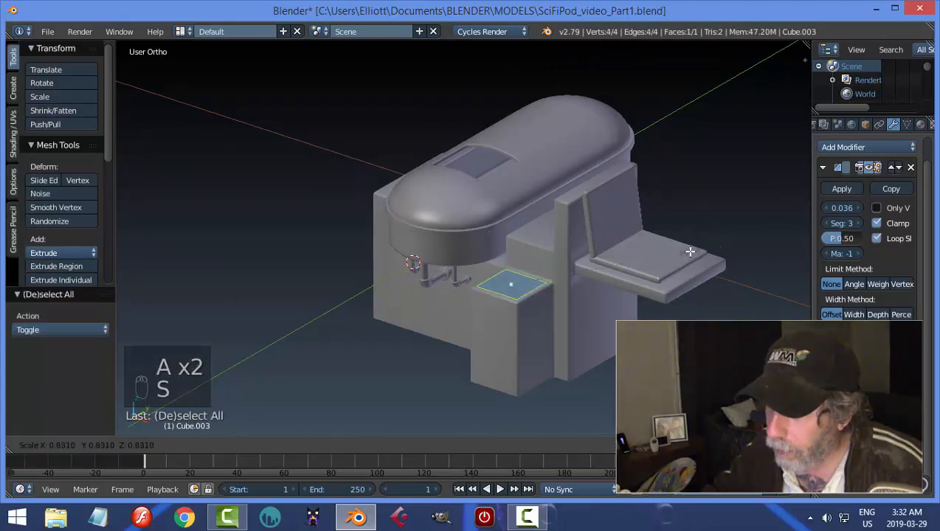
pyautogui.click(687, 253)
# Extrude the scaled face about 0.606 upward along Z into a small box.
pyautogui.moveTo(579, 282); pyautogui.dragTo(569, 295, button='middle')
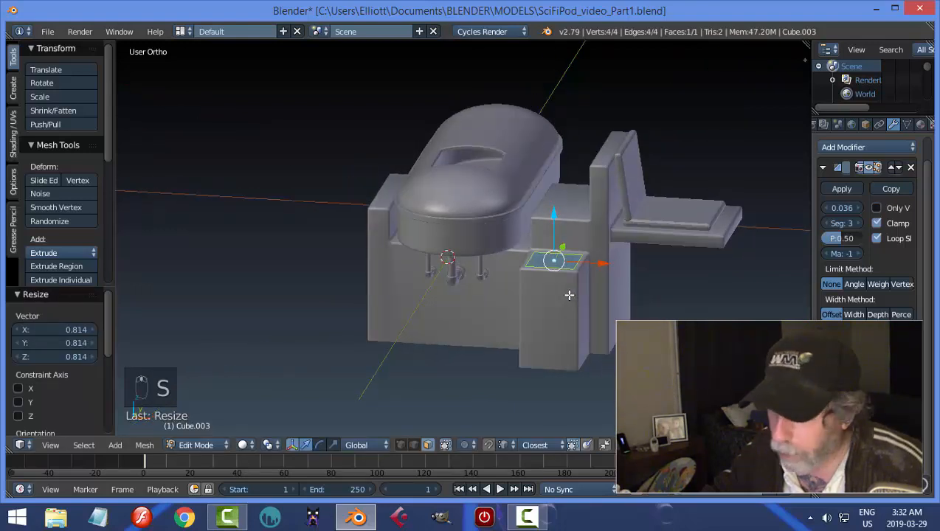
pyautogui.press('e')
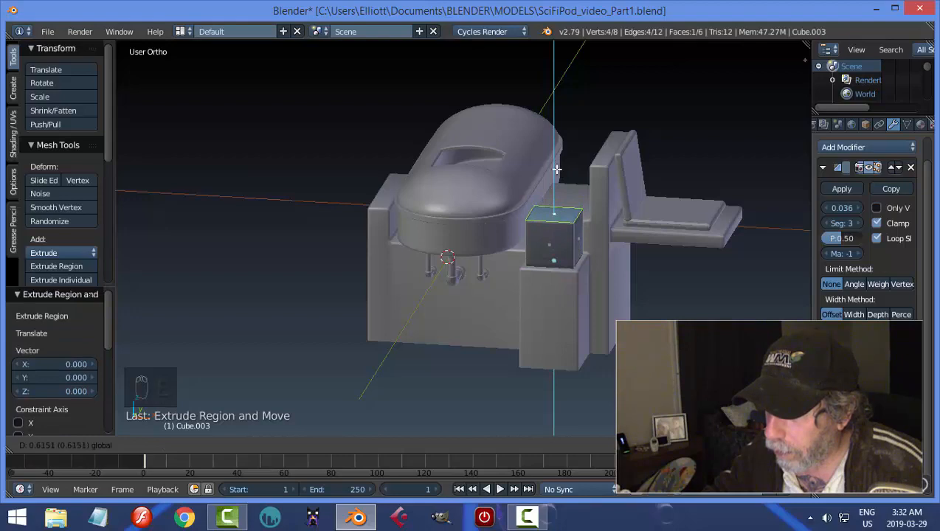
pyautogui.click(557, 170)
# Delete the small box's top face and rotate the remaining geometry 180° about Y so the open side faces down.
pyautogui.moveTo(679, 290); pyautogui.dragTo(726, 350, button='middle')
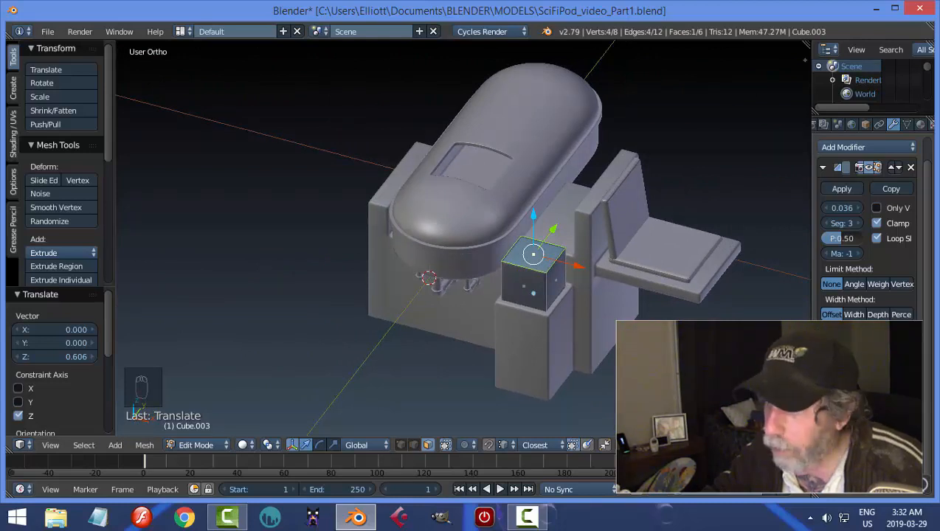
pyautogui.press('x')
pyautogui.press('a')
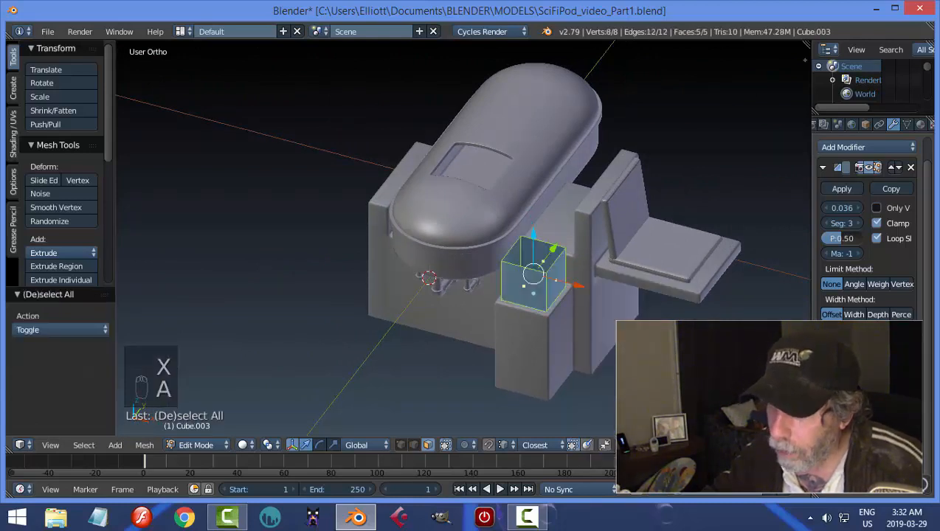
pyautogui.write('r1')
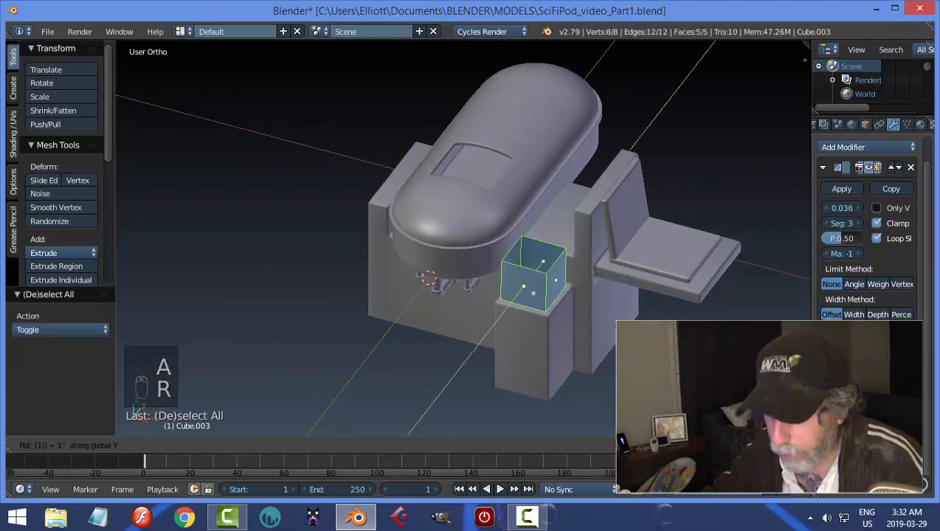
pyautogui.write('80')
pyautogui.press('Return')
pyautogui.press('a')
# Return to Object Mode, reduce the small box's Bevel width to 0.022 and leave the box selected.
pyautogui.moveTo(613, 320); pyautogui.dragTo(639, 324, button='middle')
pyautogui.press('Tab')
pyautogui.press('a')
pyautogui.rightClick(515, 247)
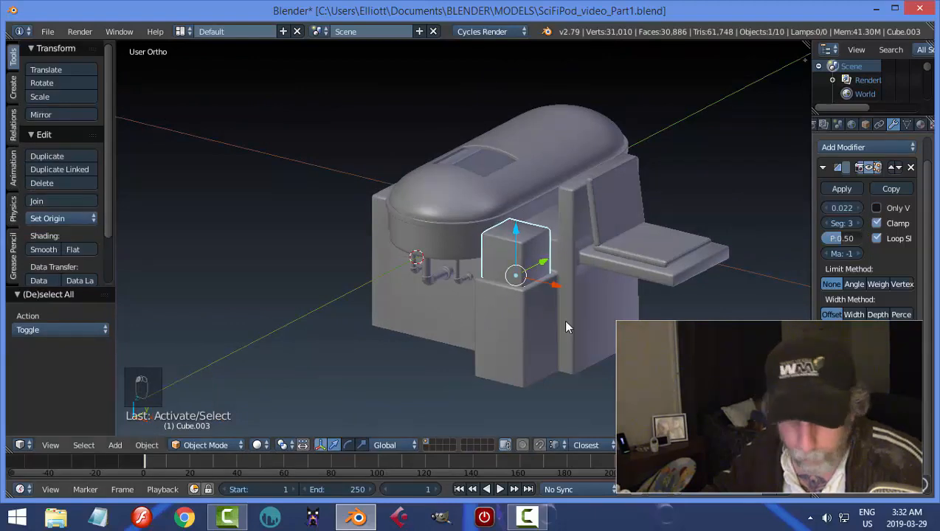
# Lower the small box's top edge on the seat side along Z to slope its top, then return to Object Mode.
pyautogui.moveTo(545, 299); pyautogui.dragTo(599, 303, button='middle')
pyautogui.scroll(2, 573, 320)
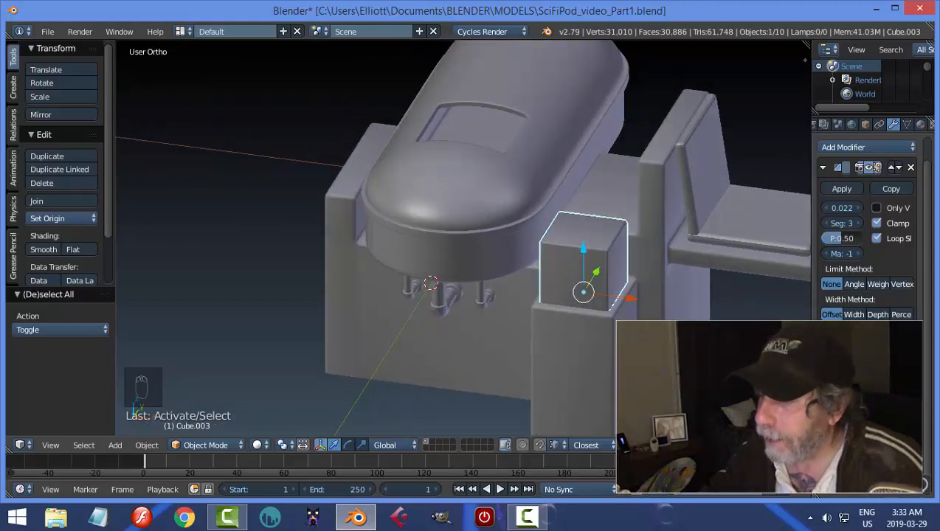
pyautogui.moveTo(600, 306); pyautogui.dragTo(627, 316, button='middle')
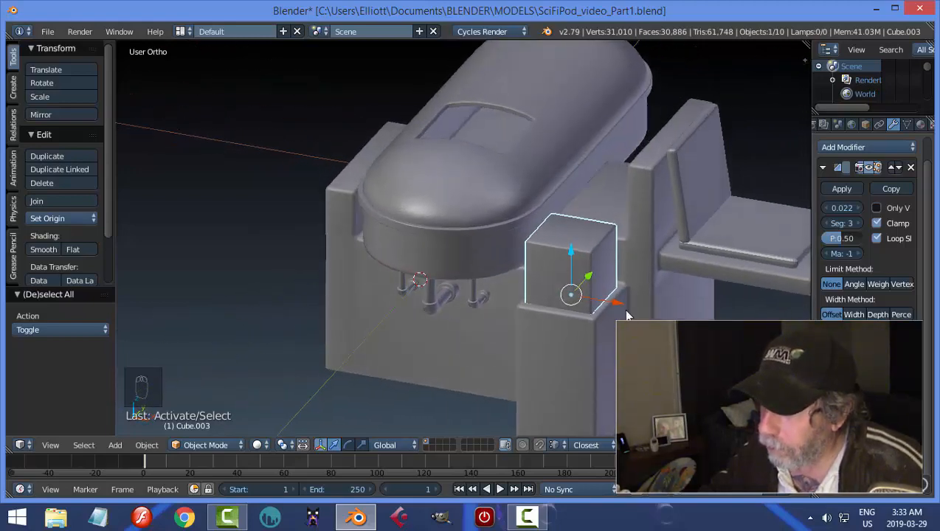
pyautogui.press('Tab')
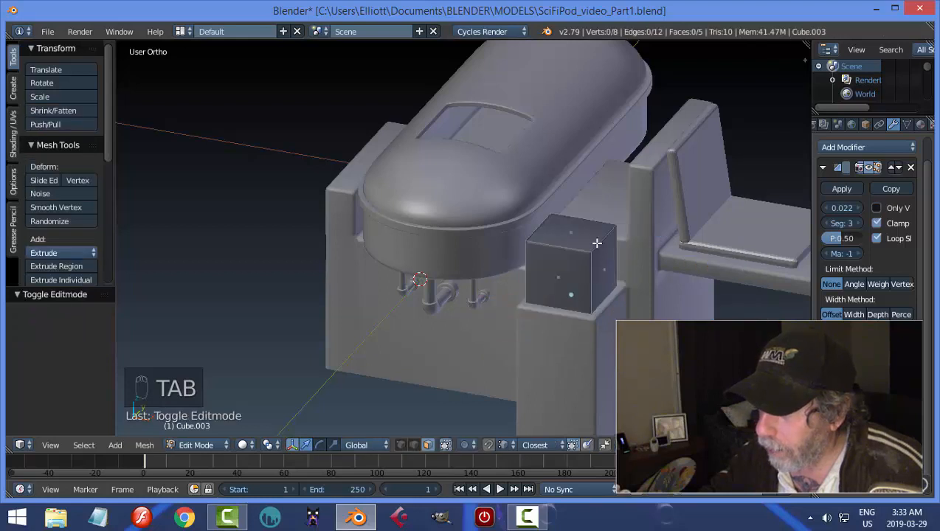
pyautogui.hotkey('ctrl', 'Tab')
pyautogui.click(599, 239)
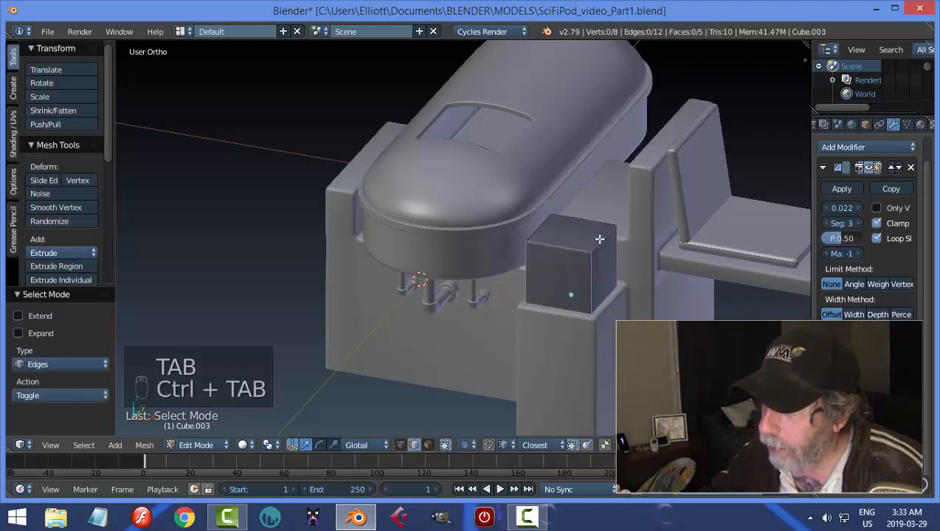
pyautogui.moveTo(607, 206); pyautogui.dragTo(602, 226)
pyautogui.press('a')
pyautogui.press('Tab')
pyautogui.click(537, 274)
pyautogui.moveTo(693, 285); pyautogui.dragTo(478, 306, button='middle')
pyautogui.press('a')
pyautogui.press('a')
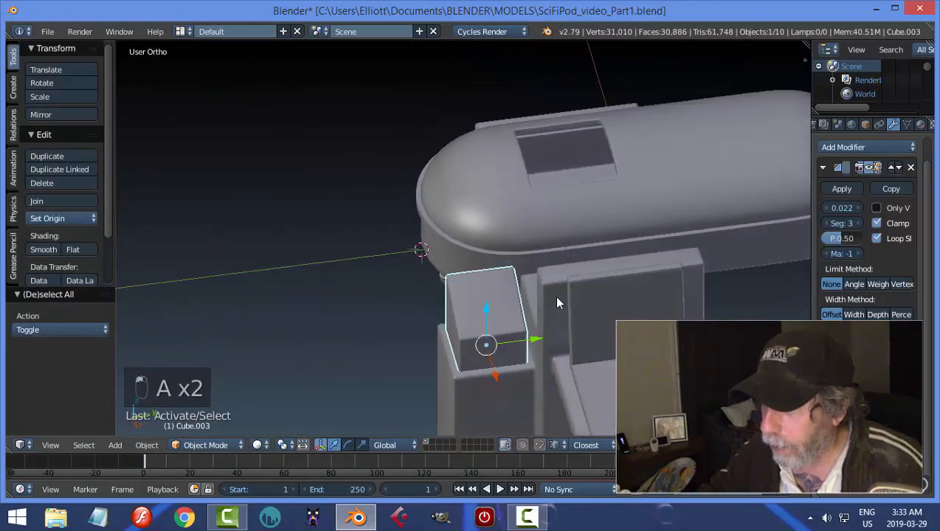
# Enter Edit Mode on the console box and add two evenly spaced loop cuts running down its sloped top.
pyautogui.press('Tab')
pyautogui.click(651, 298)
pyautogui.moveTo(524, 326); pyautogui.dragTo(501, 298, button='middle')
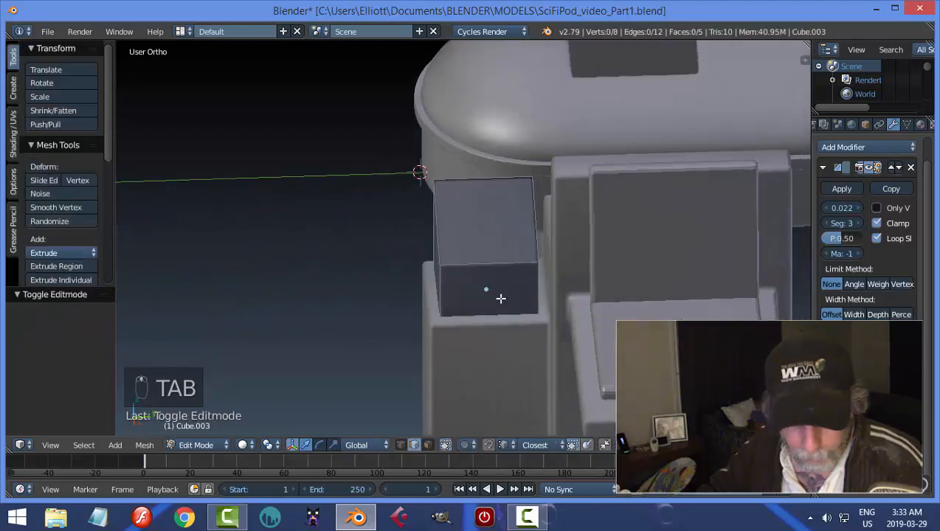
pyautogui.hotkey('ctrl', 'r')
pyautogui.click(475, 276)
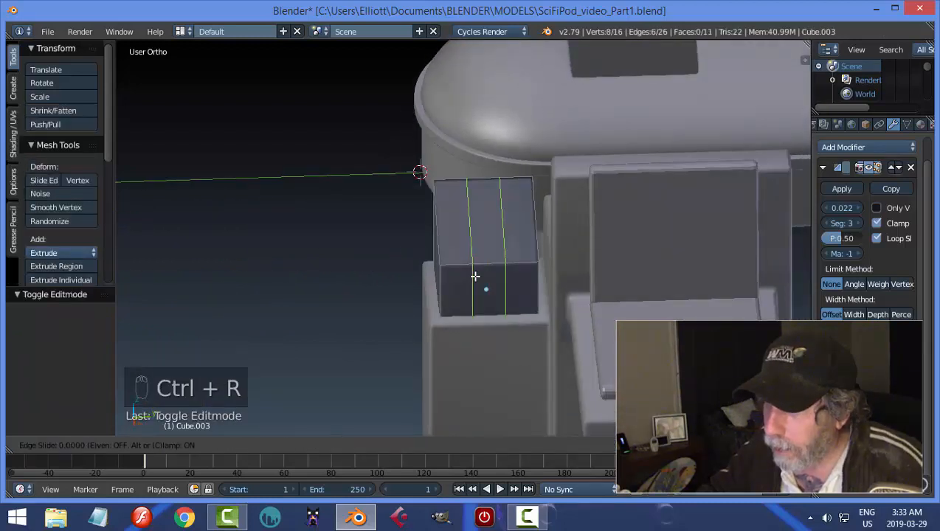
pyautogui.rightClick(475, 276)
# Add two crosswise loop cuts to the console box, one near each end of its sloped top, and deselect everything.
pyautogui.hotkey('ctrl', 'r')
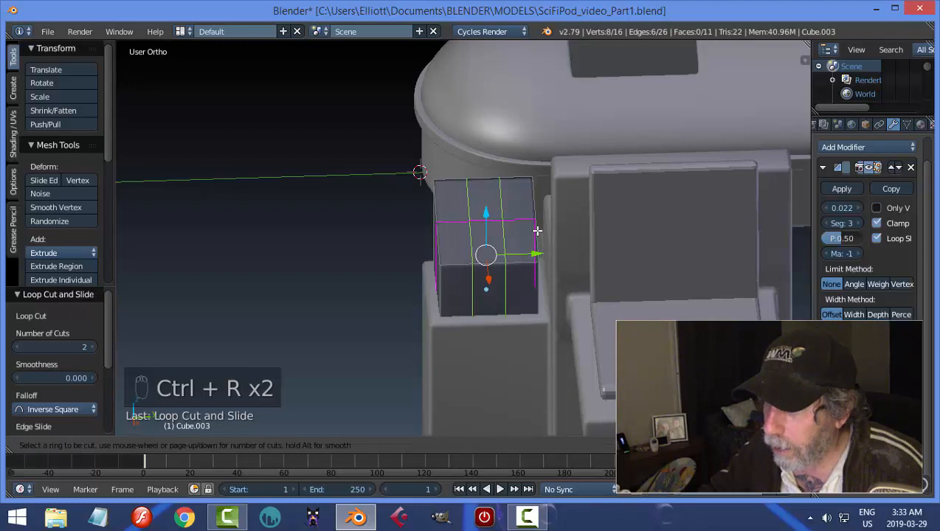
pyautogui.click(538, 231)
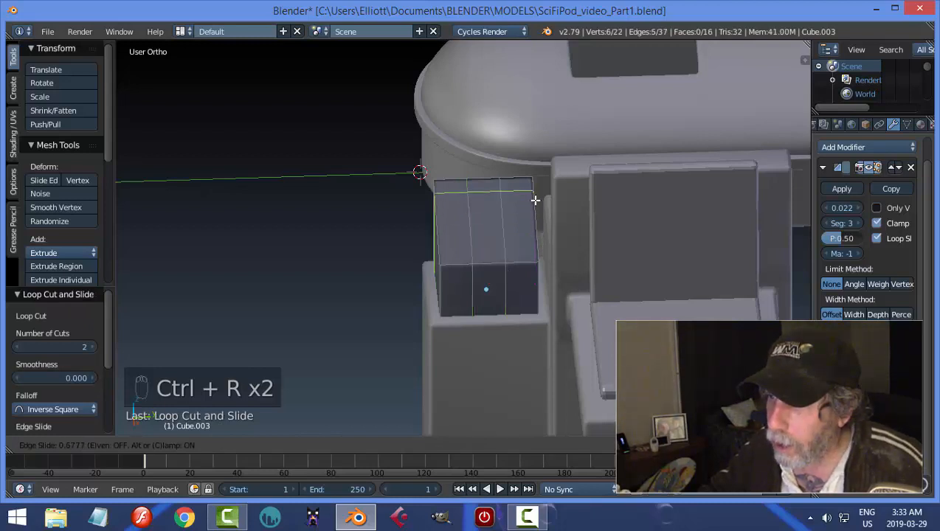
pyautogui.rightClick(533, 212)
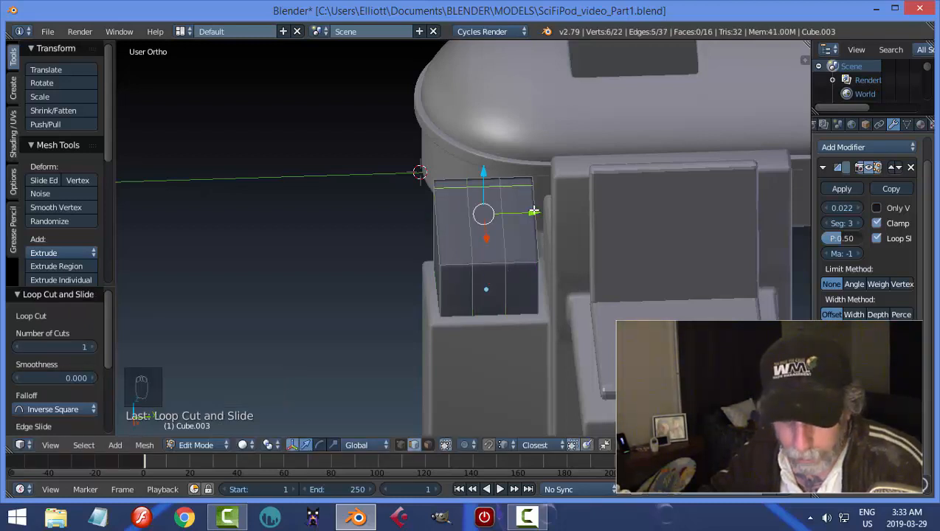
pyautogui.hotkey('ctrl', 'r')
pyautogui.click(534, 211)
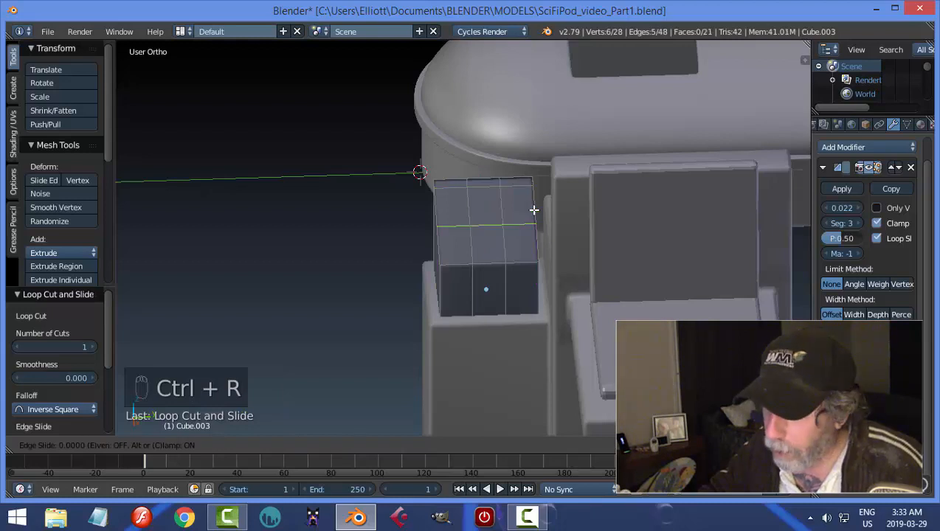
pyautogui.click(535, 243)
pyautogui.press('a')
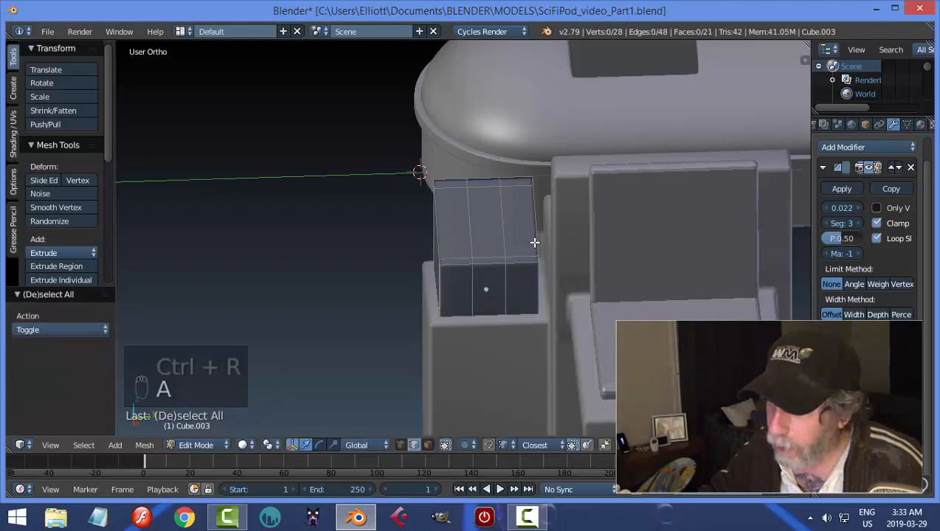
# Select the two lengthwise edge loops and scale them closer together along Y to about 0.6, then deselect.
pyautogui.keyDown('alt'); pyautogui.keyDown('shift'); pyautogui.rightClick(467, 216); pyautogui.keyUp('shift'); pyautogui.keyUp('alt')
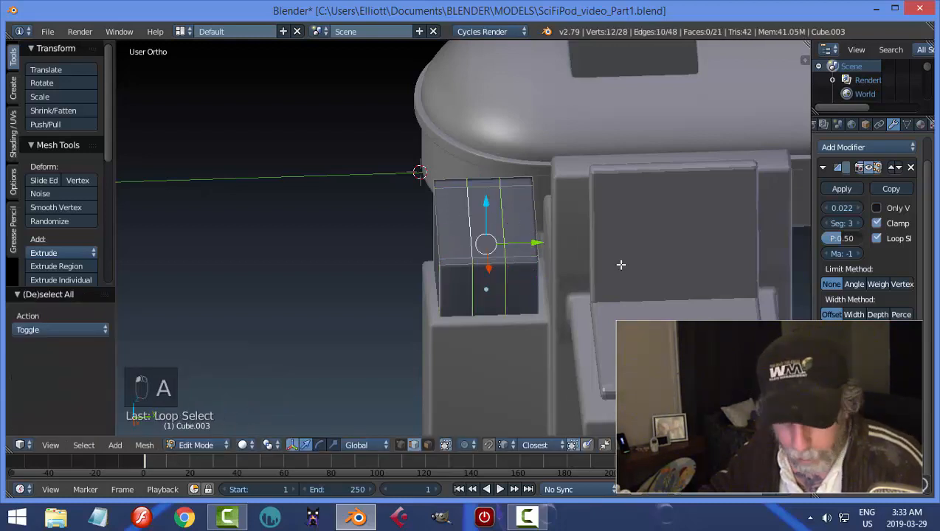
pyautogui.press('s')
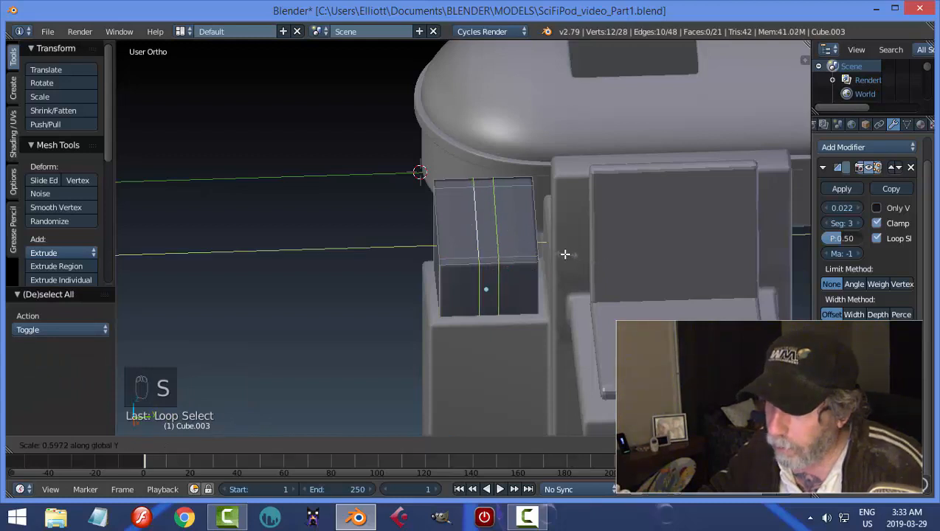
pyautogui.click(558, 252)
pyautogui.press('a')
# Select the narrow central face of the sloped top and extrude it about 0.055 inward to form a slot.
pyautogui.hotkey('ctrl', 'Tab')
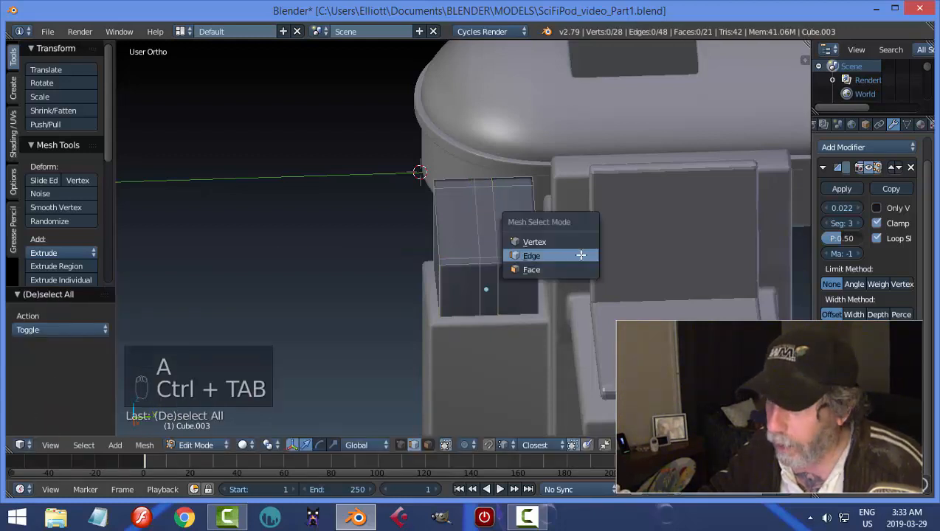
pyautogui.click(552, 271)
pyautogui.rightClick(494, 227)
pyautogui.moveTo(494, 227); pyautogui.dragTo(720, 238, button='middle')
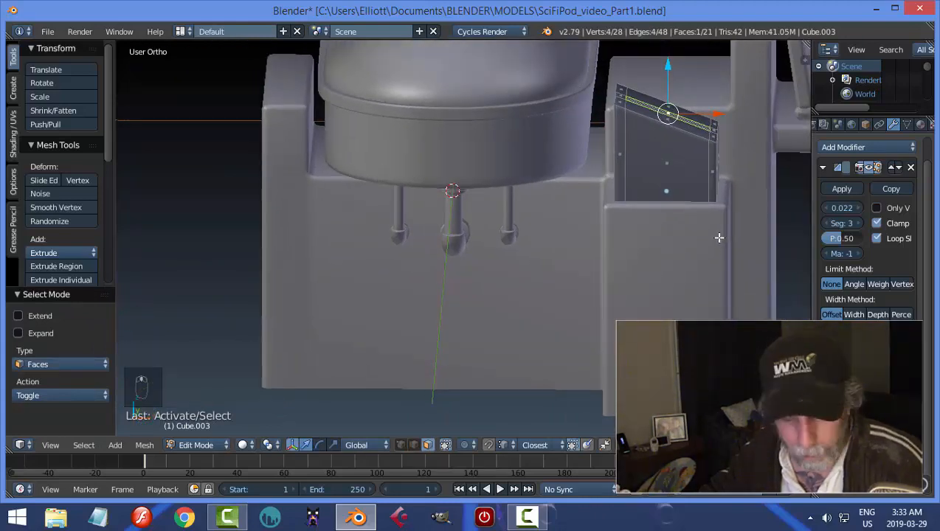
pyautogui.press('e')
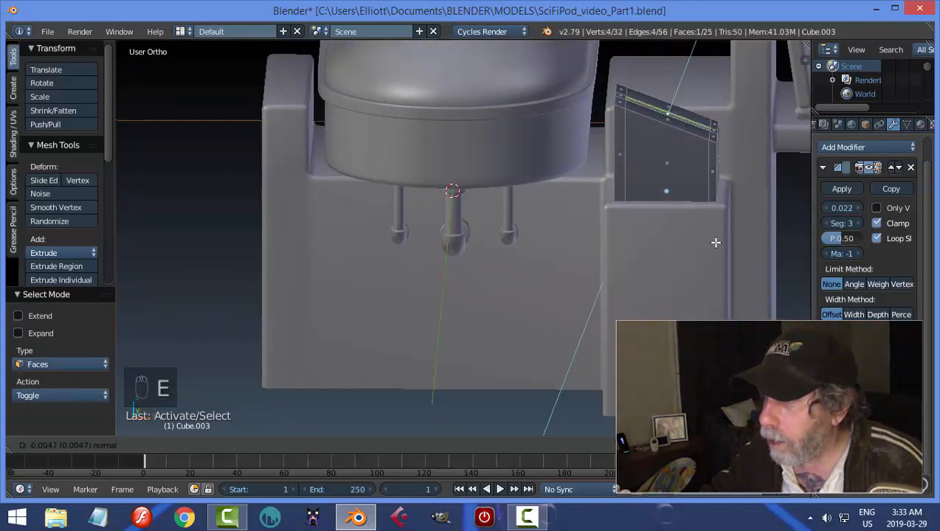
pyautogui.click(715, 245)
# Scale the slot's bottom face along Y to 0.959, then deselect it and return to Object Mode.
pyautogui.moveTo(657, 244); pyautogui.dragTo(591, 256, button='middle')
pyautogui.moveTo(583, 278); pyautogui.dragTo(657, 284, button='middle')
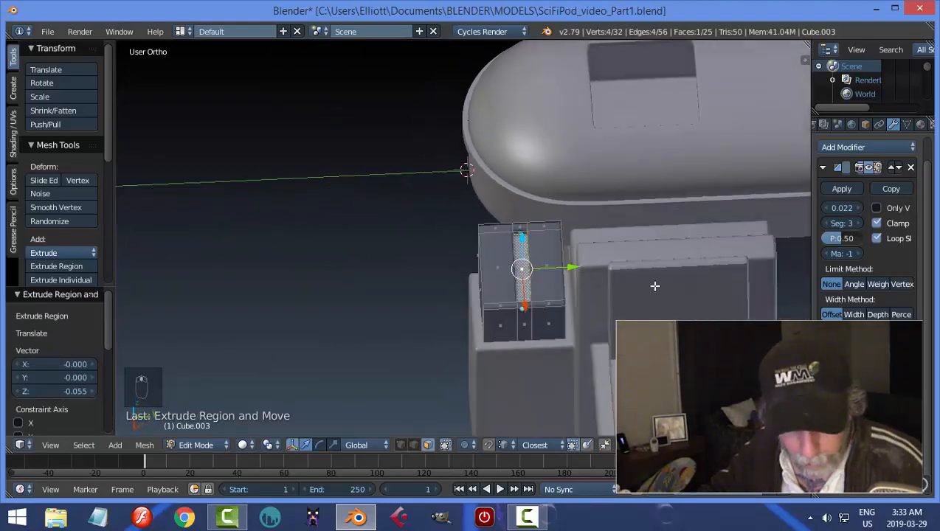
pyautogui.press('s')
pyautogui.click(652, 285)
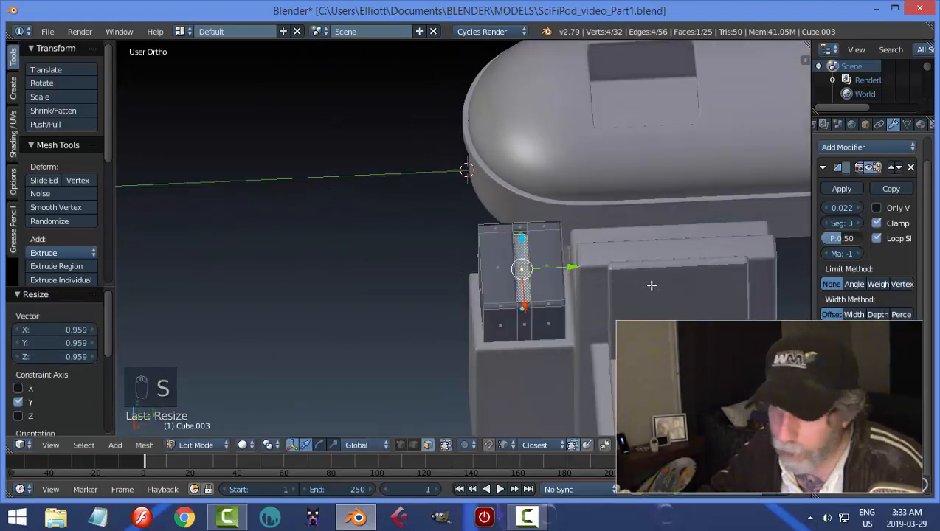
pyautogui.press('Escape')
pyautogui.press('a')
pyautogui.press('Tab')
pyautogui.click(548, 289)
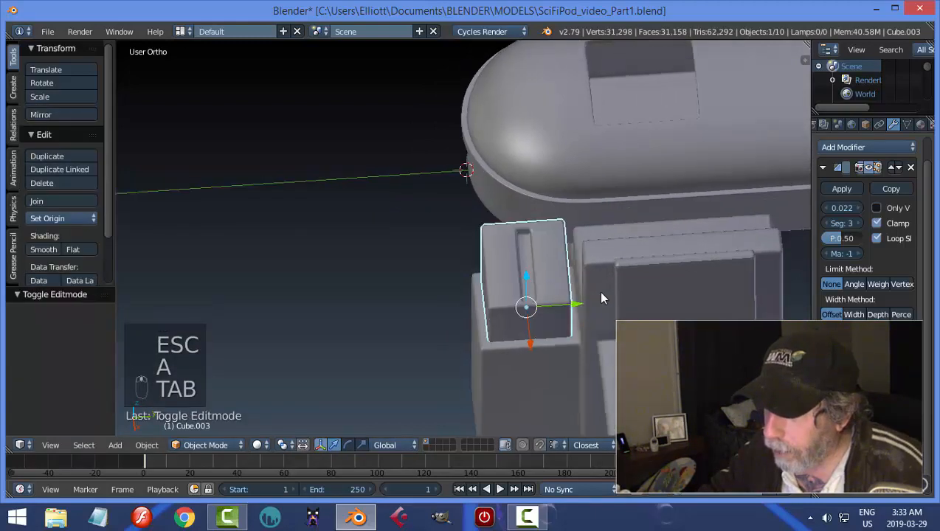
# Reduce the console box's Bevel width to 0.008 and deselect the box.
pyautogui.moveTo(605, 293); pyautogui.dragTo(707, 150, button='middle')
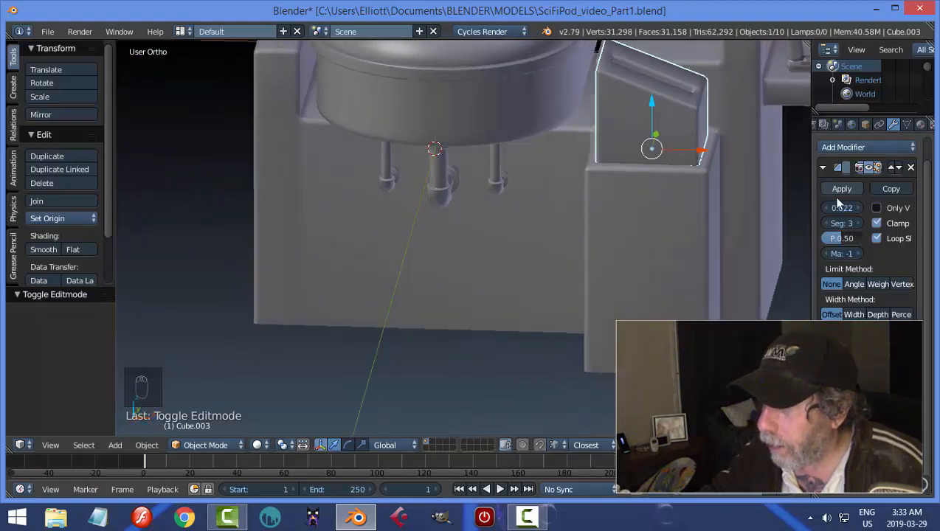
pyautogui.moveTo(842, 208); pyautogui.dragTo(828, 208)
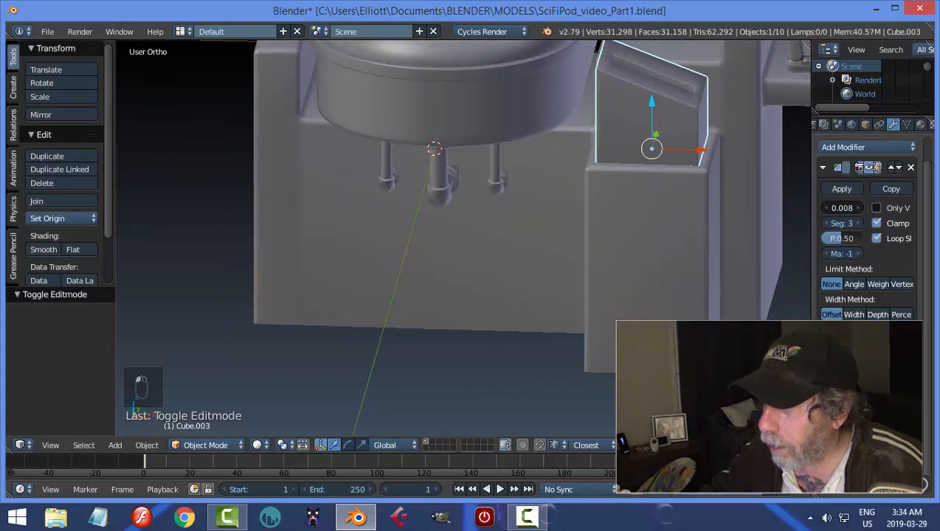
pyautogui.press('a')
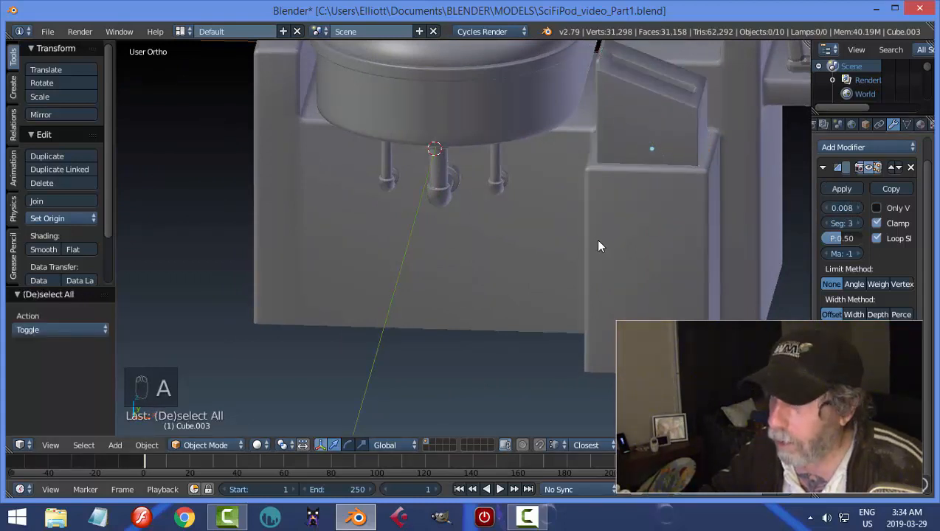
# Select the console box, apply flat shading to it and leave it selected.
pyautogui.scroll(-4, 596, 242)
pyautogui.moveTo(596, 241); pyautogui.dragTo(521, 246, button='middle')
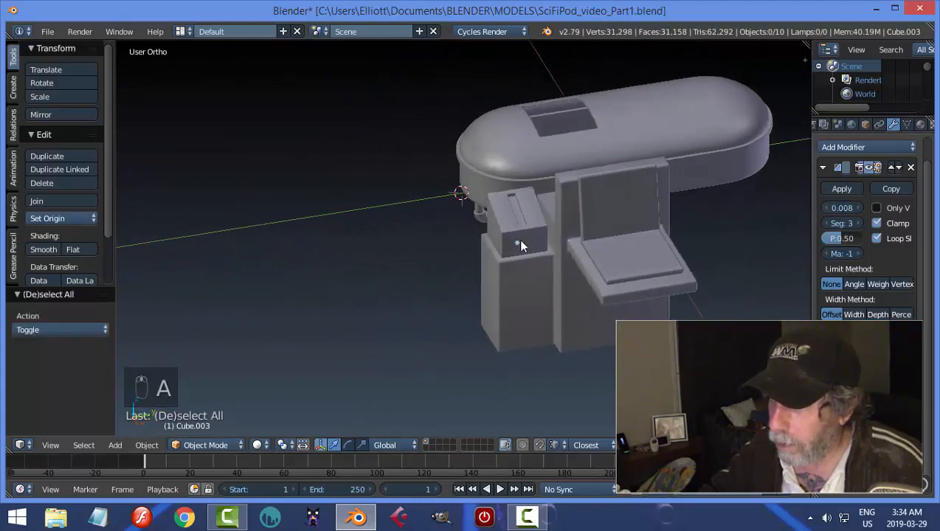
pyautogui.scroll(1, 502, 273)
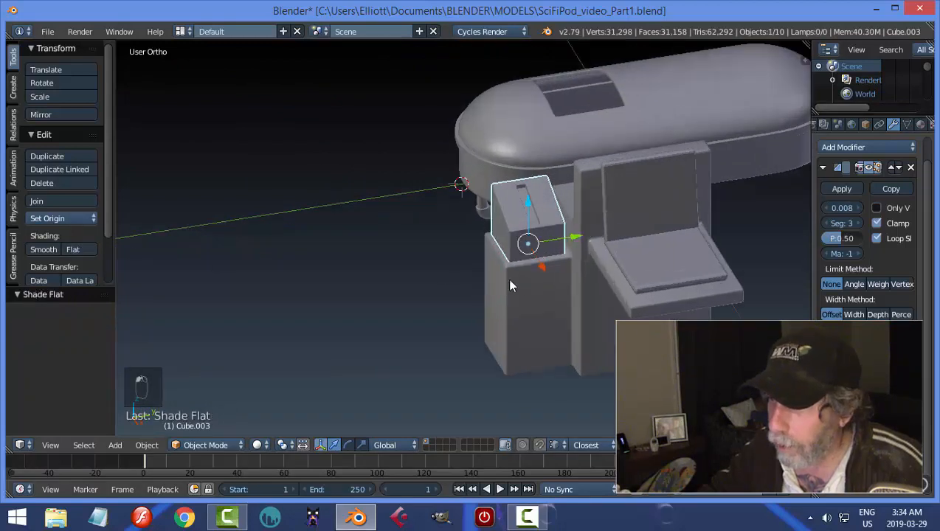
pyautogui.moveTo(507, 278); pyautogui.dragTo(527, 295, button='middle')
pyautogui.press('a')
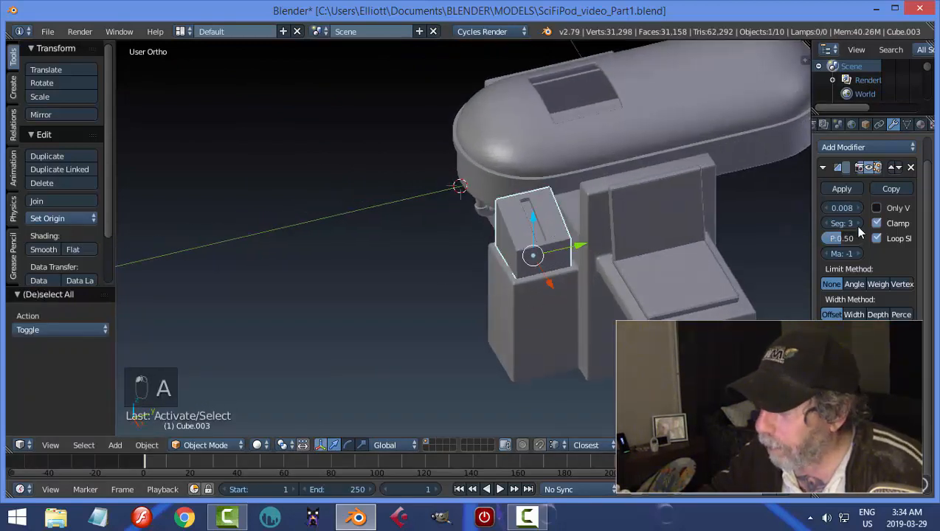
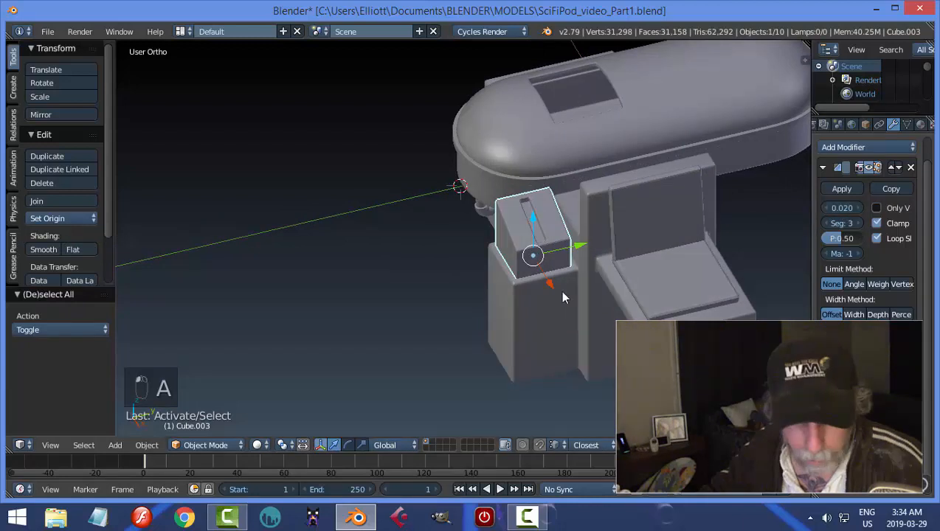
# Deselect the console box and save the file.
pyautogui.press('a')
pyautogui.scroll(4, 550, 289)
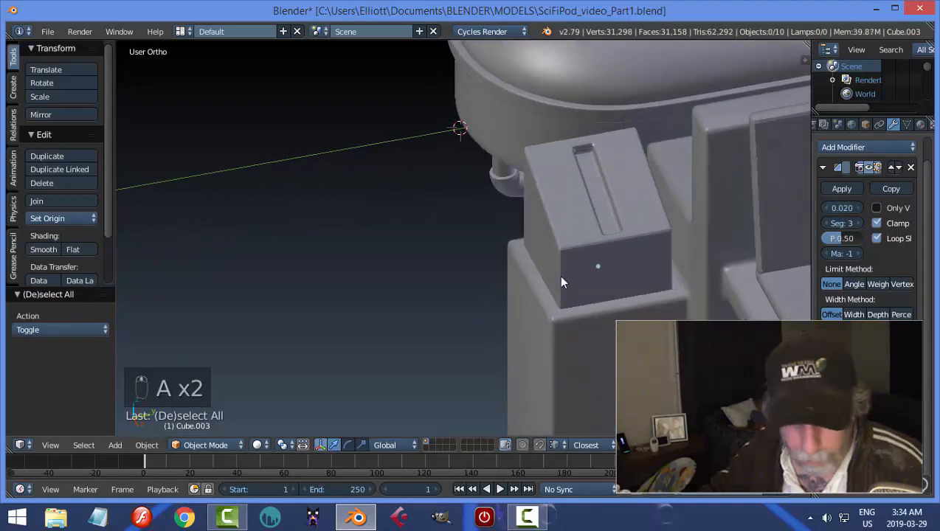
pyautogui.hotkey('ctrl', 's')
pyautogui.click(561, 276)
pyautogui.moveTo(561, 276); pyautogui.dragTo(577, 311, button='middle')
# Snap the 3D cursor to the selected bottom face of the console box's slot and return to Object Mode.
pyautogui.rightClick(556, 209)
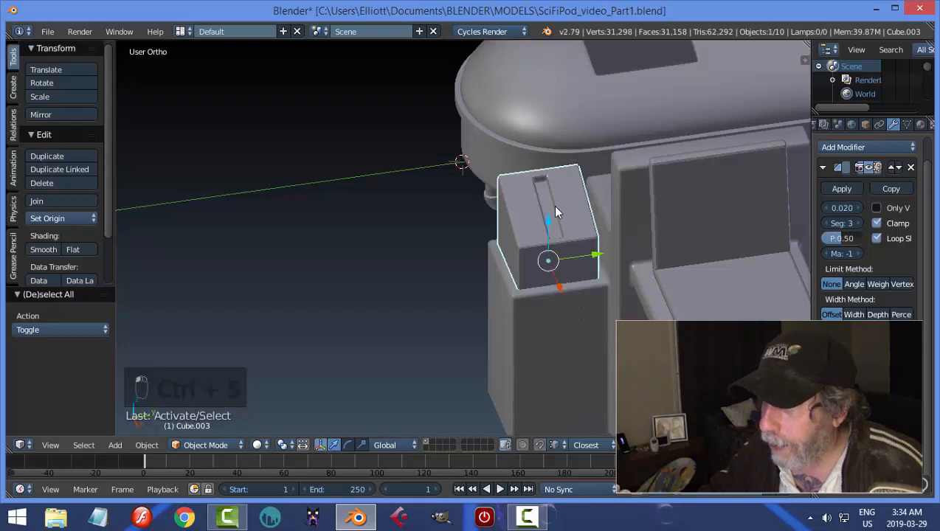
pyautogui.press('Tab')
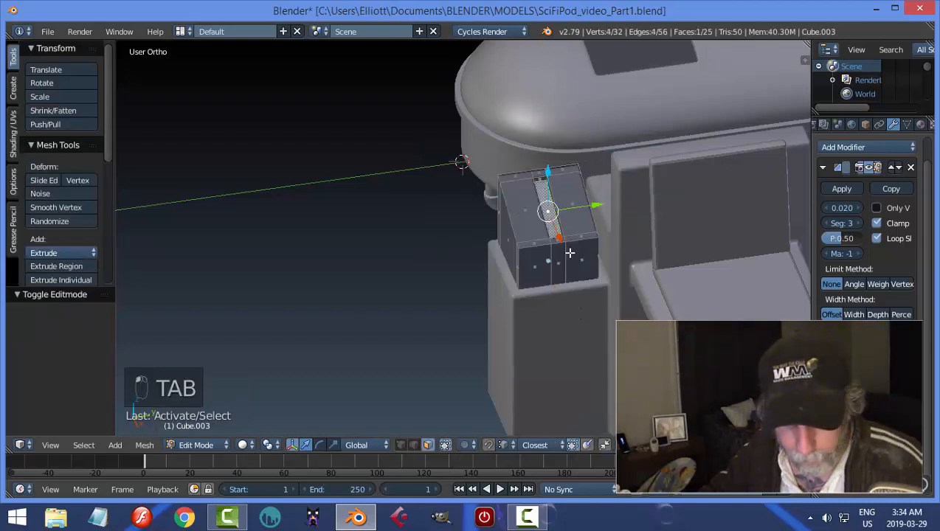
pyautogui.hotkey('shift', 's')
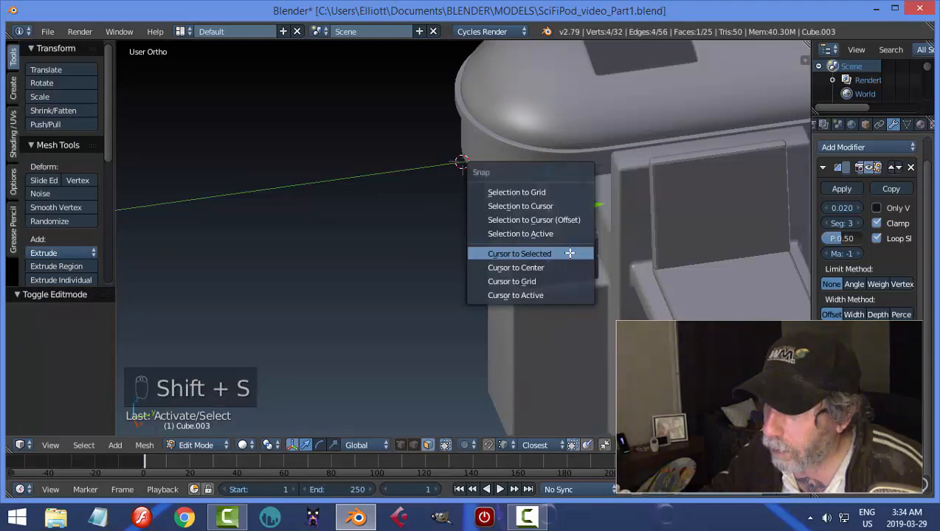
pyautogui.click(570, 254)
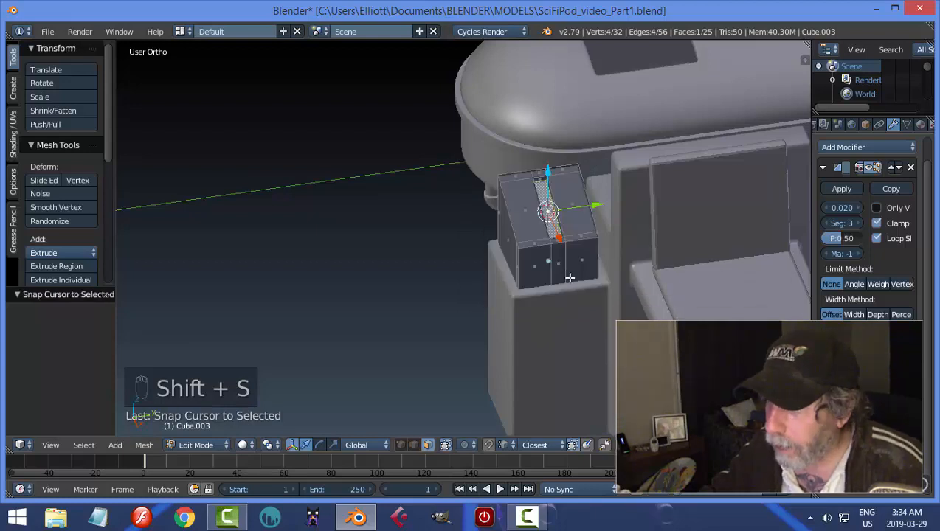
pyautogui.press('a')
pyautogui.press('Tab')
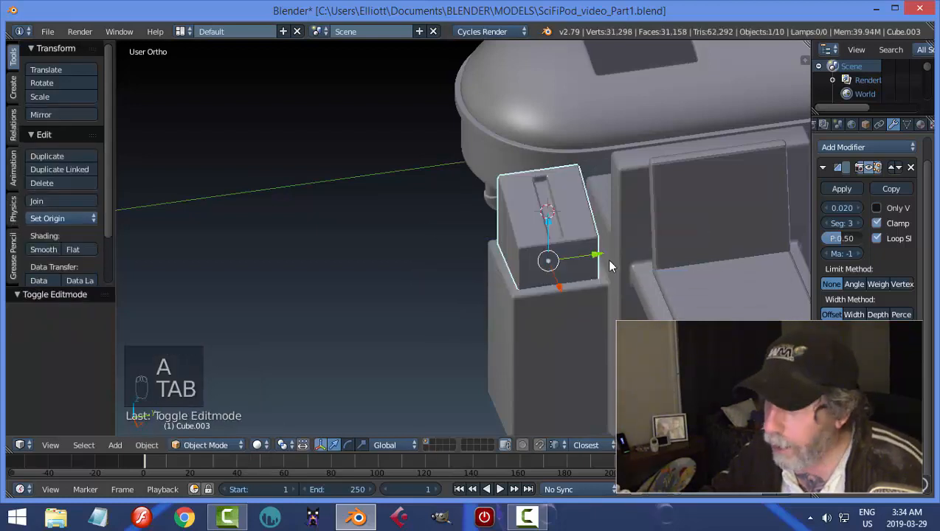
# Add a cube at the 3D cursor in the slot and scale its mesh to about 0.052 in Edit Mode.
pyautogui.hotkey('shift', 'a')
pyautogui.click(668, 271)
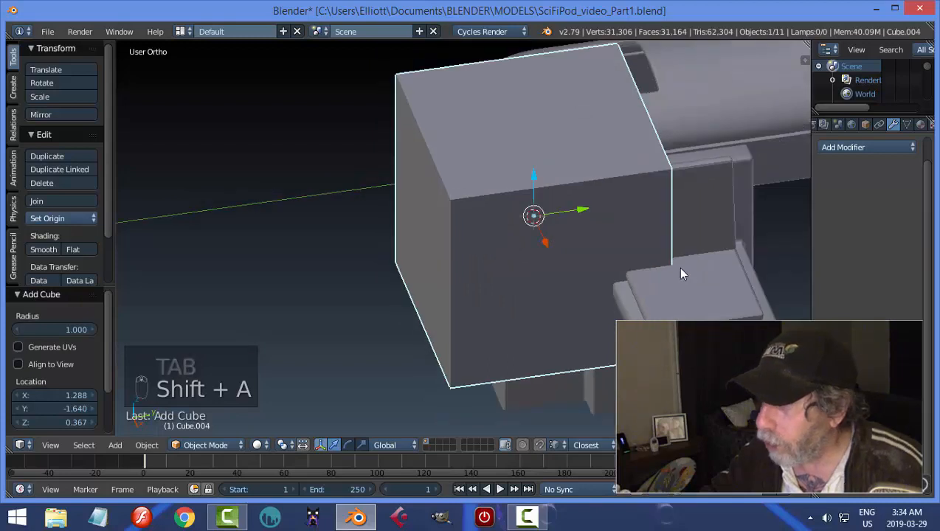
pyautogui.press('Tab')
pyautogui.press('s')
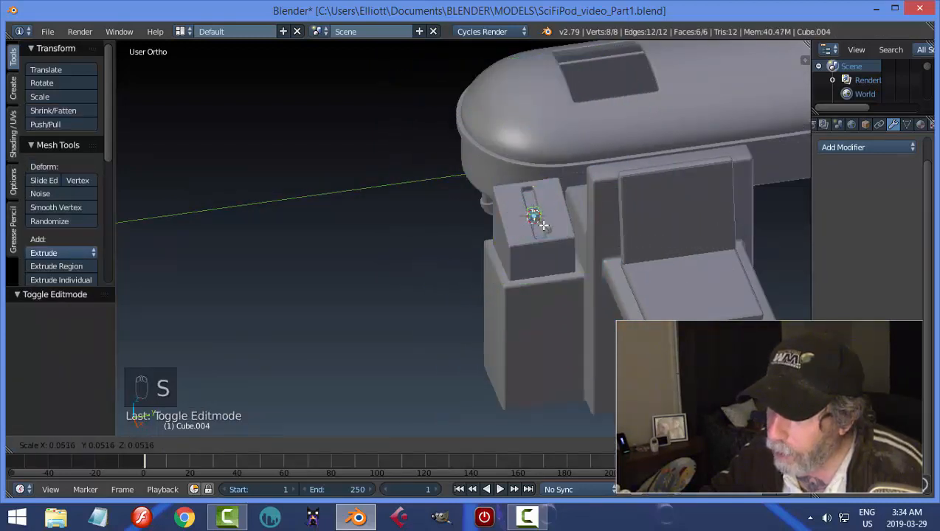
pyautogui.click(537, 218)
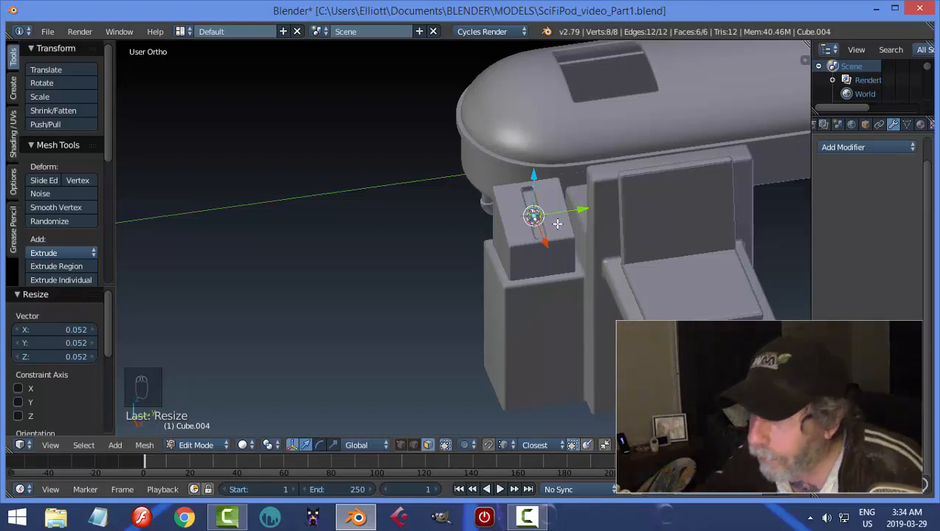
pyautogui.scroll(5, 562, 221)
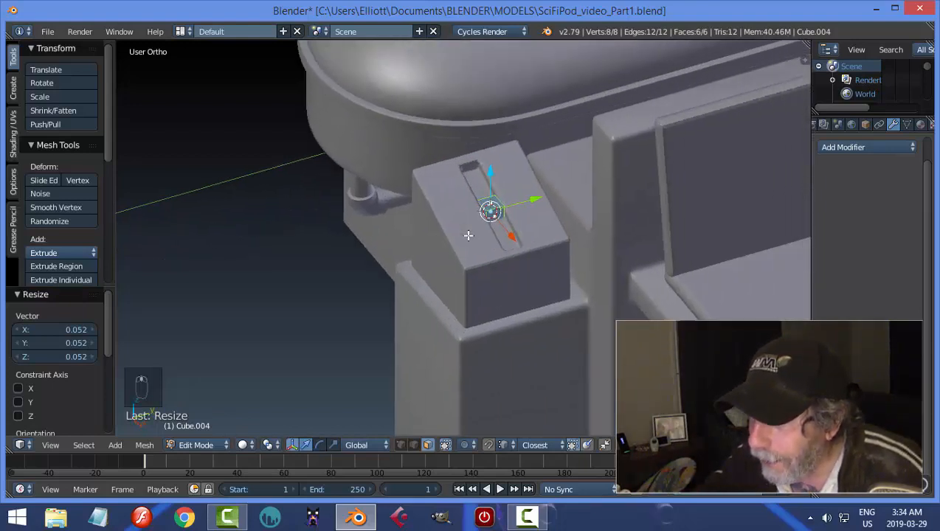
# Raise the small cube's top face along Z to form a tall lever post, and deselect it.
pyautogui.moveTo(509, 243); pyautogui.dragTo(499, 272, button='middle')
pyautogui.press('a')
pyautogui.rightClick(512, 301)
pyautogui.scroll(-3, 478, 204)
pyautogui.press('e')
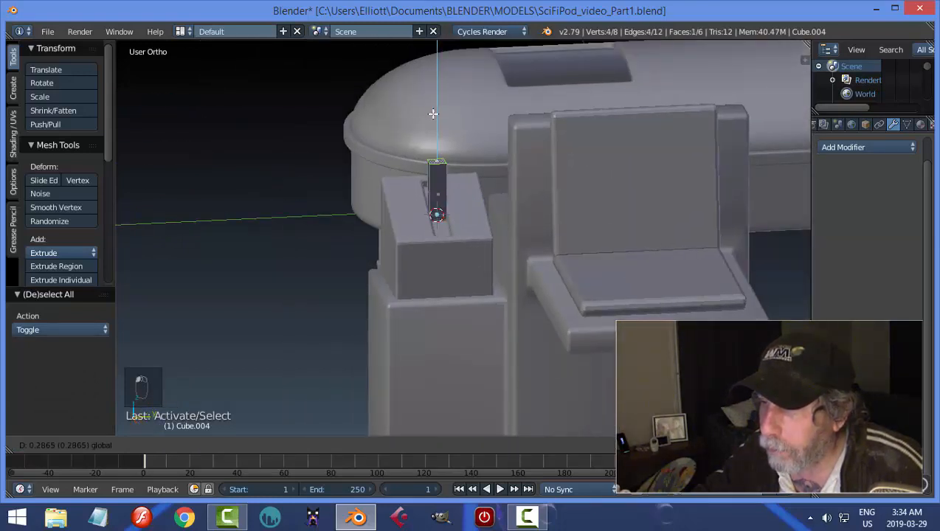
pyautogui.click(436, 97)
pyautogui.press('a')
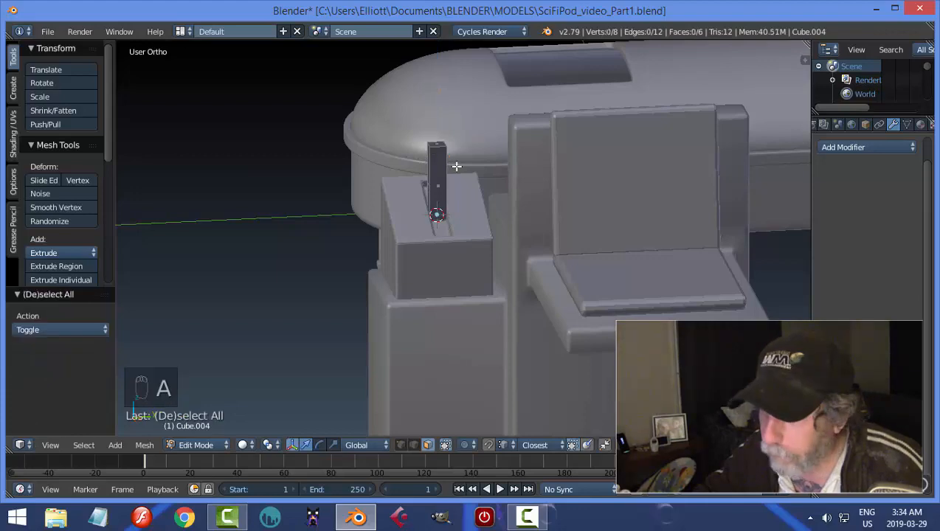
# Add a horizontal loop cut around the lever post near its middle and deselect it.
pyautogui.press('a')
pyautogui.press('a')
pyautogui.moveTo(452, 186); pyautogui.dragTo(551, 222, button='middle')
pyautogui.press('a')
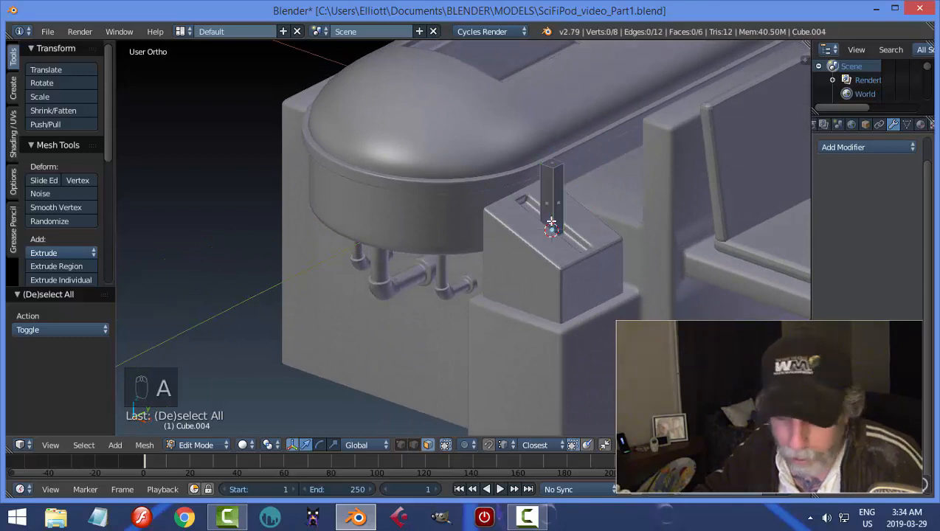
pyautogui.hotkey('ctrl', 'r')
pyautogui.click(551, 221)
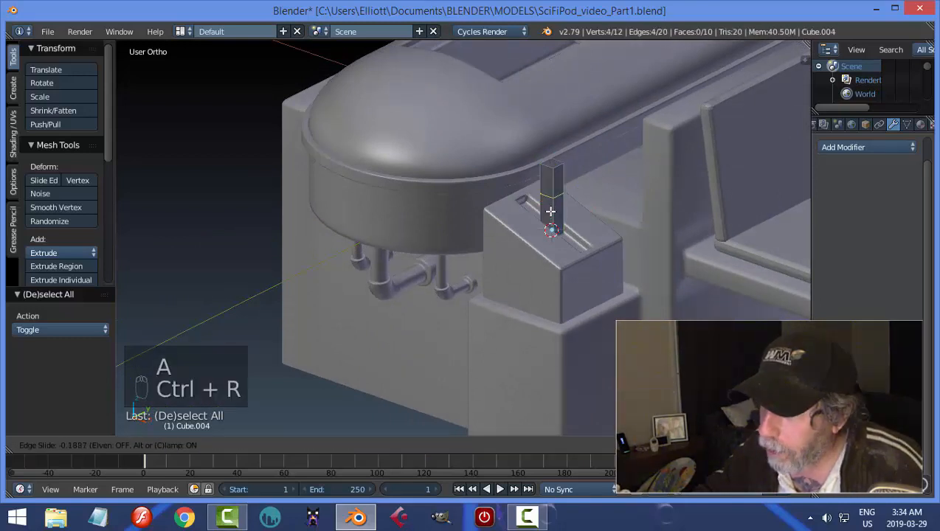
pyautogui.click(551, 212)
pyautogui.press('a')
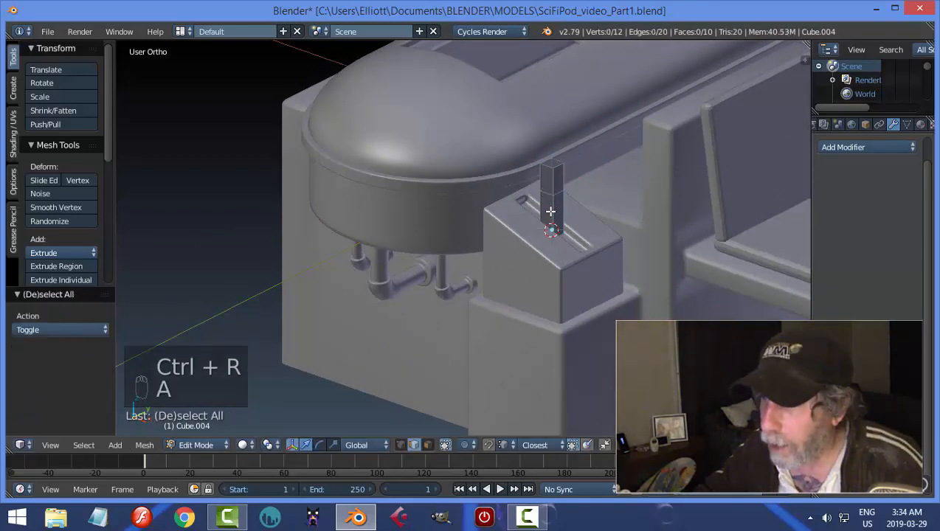
# Switch to face selection and select the two opposite Y-facing side faces on the upper part of the lever post.
pyautogui.hotkey('ctrl', 'Tab')
pyautogui.click(541, 213)
pyautogui.rightClick(550, 185)
pyautogui.moveTo(598, 202); pyautogui.dragTo(347, 200, button='middle')
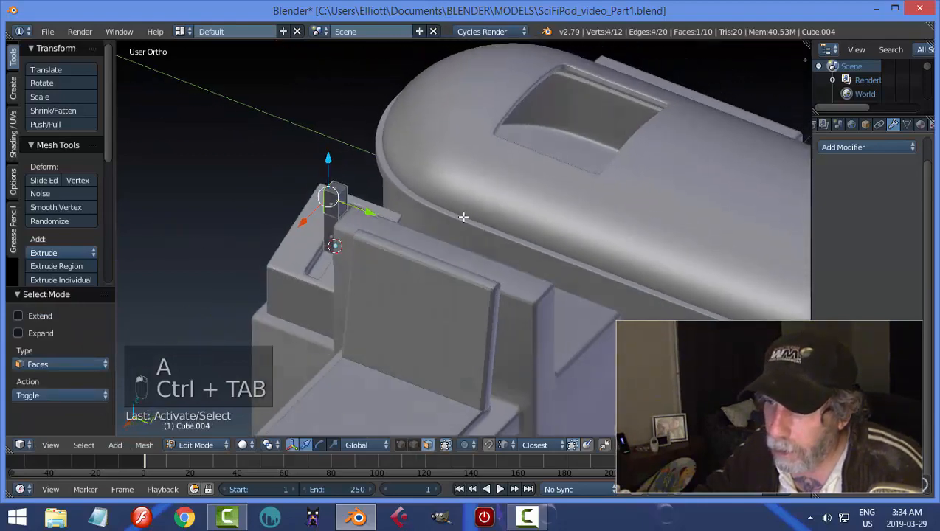
pyautogui.click(340, 193)
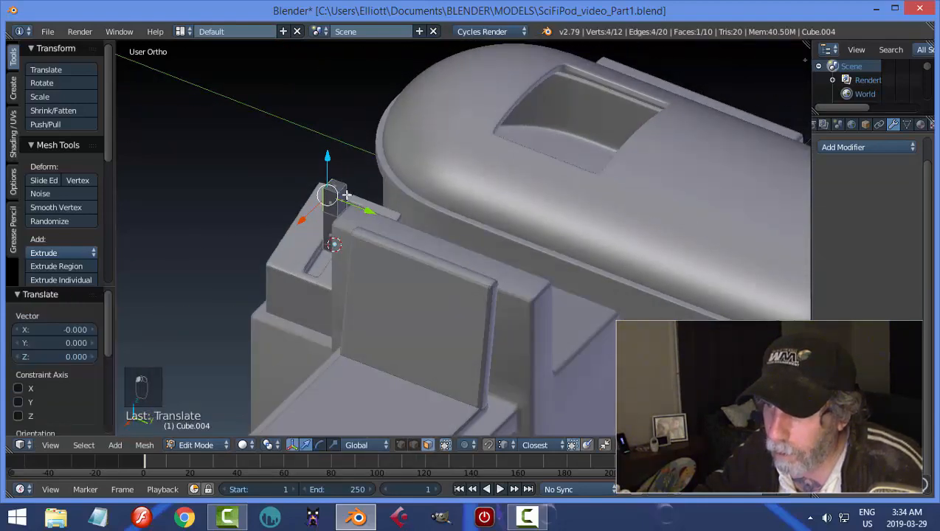
pyautogui.scroll(2, 357, 203)
pyautogui.rightClick(286, 178)
pyautogui.scroll(-3, 346, 206)
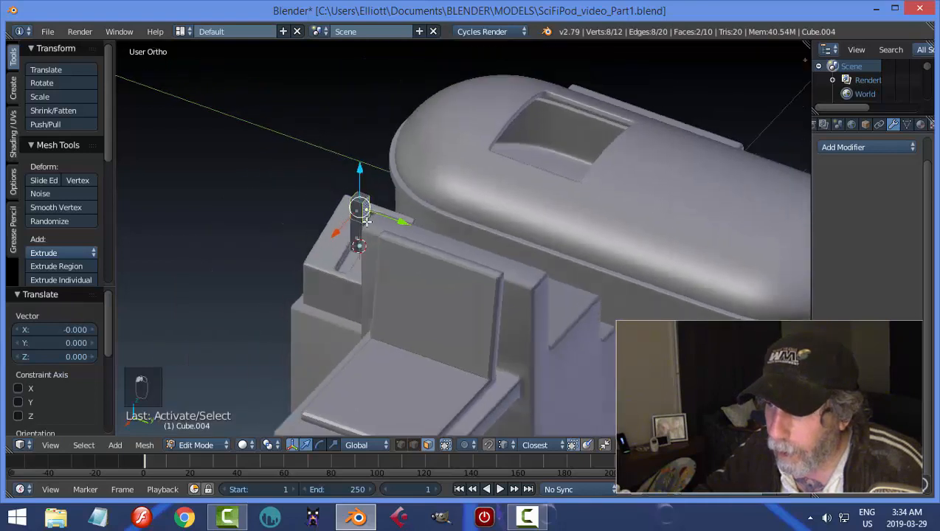
# Extrude the two selected faces and scale them apart along Y into a T-shaped crossbar, then deselect everything.
pyautogui.press('e')
pyautogui.rightClick(526, 252)
pyautogui.press('s')
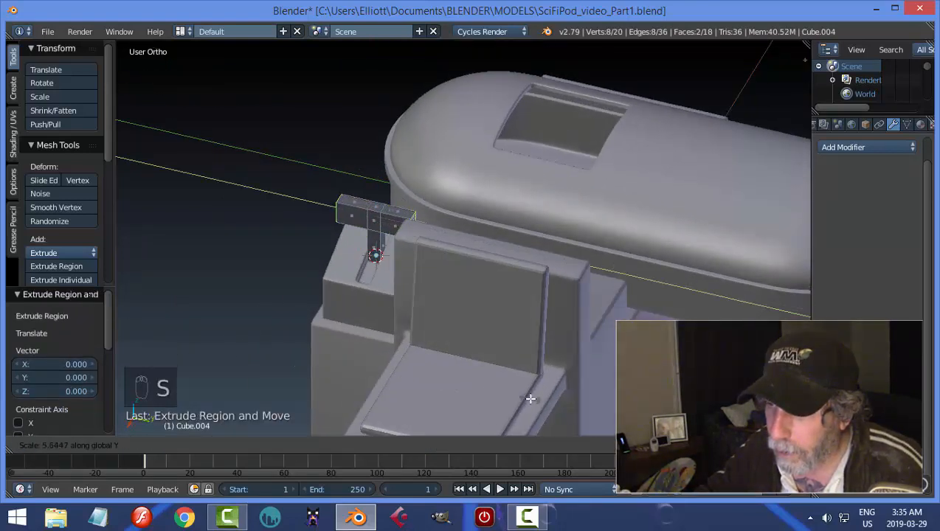
pyautogui.click(564, 407)
pyautogui.moveTo(447, 296); pyautogui.dragTo(508, 149, button='middle')
pyautogui.press('a')
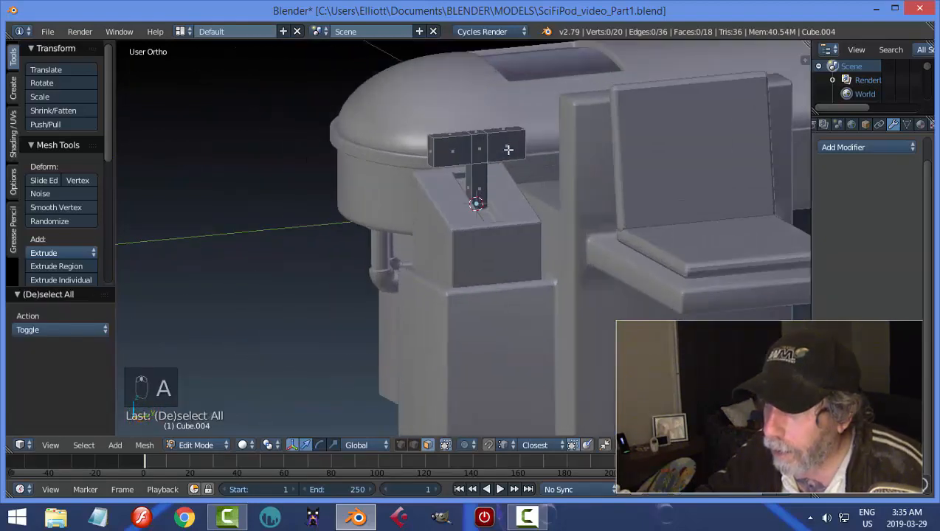
# Select all six faces on the two long vertical sides of the crossbar.
pyautogui.rightClick(508, 149)
pyautogui.keyDown('shift'); pyautogui.rightClick(447, 149); pyautogui.keyUp('shift')
pyautogui.moveTo(447, 149); pyautogui.dragTo(541, 220, button='middle')
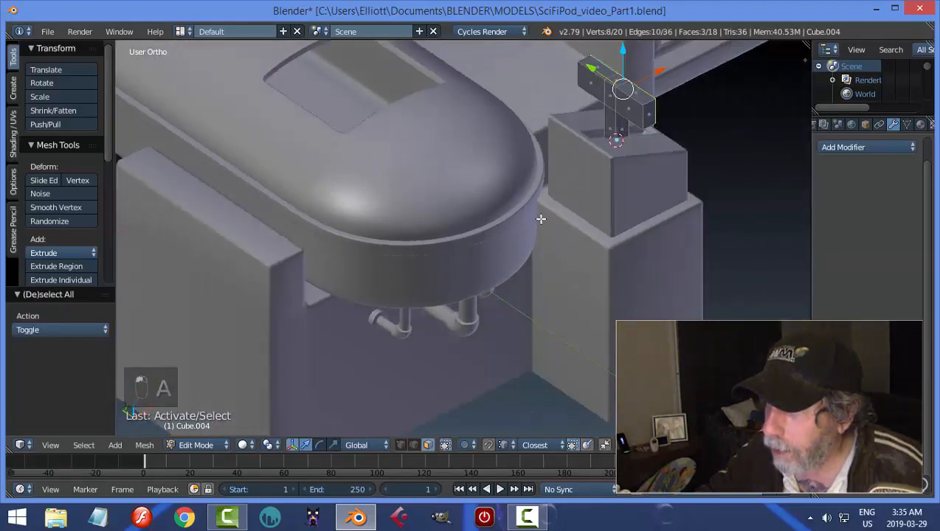
pyautogui.keyDown('shift'); pyautogui.rightClick(633, 107); pyautogui.keyUp('shift')
pyautogui.keyDown('shift'); pyautogui.rightClick(580, 80); pyautogui.keyUp('shift')
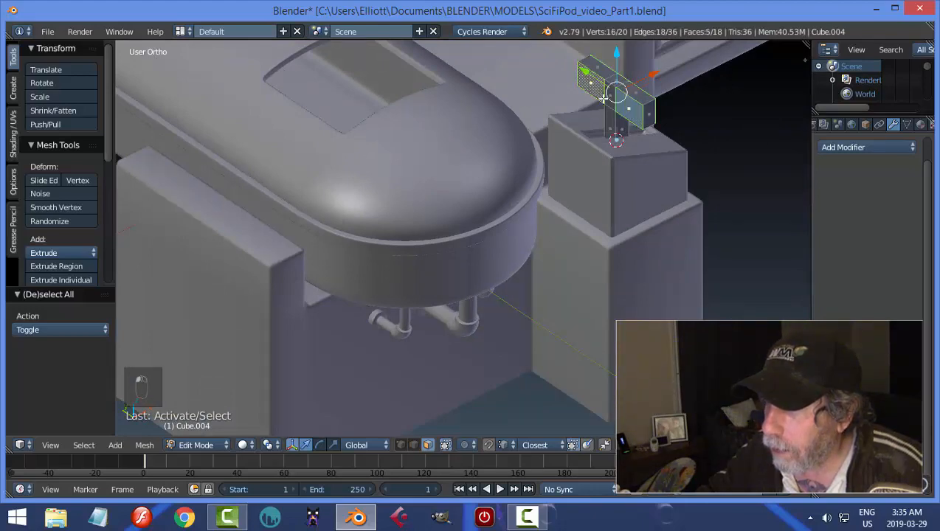
pyautogui.scroll(3, 616, 106)
pyautogui.keyDown('shift'); pyautogui.moveTo(679, 78); pyautogui.dragTo(490, 263, button='middle'); pyautogui.keyUp('shift')
pyautogui.scroll(2, 490, 263)
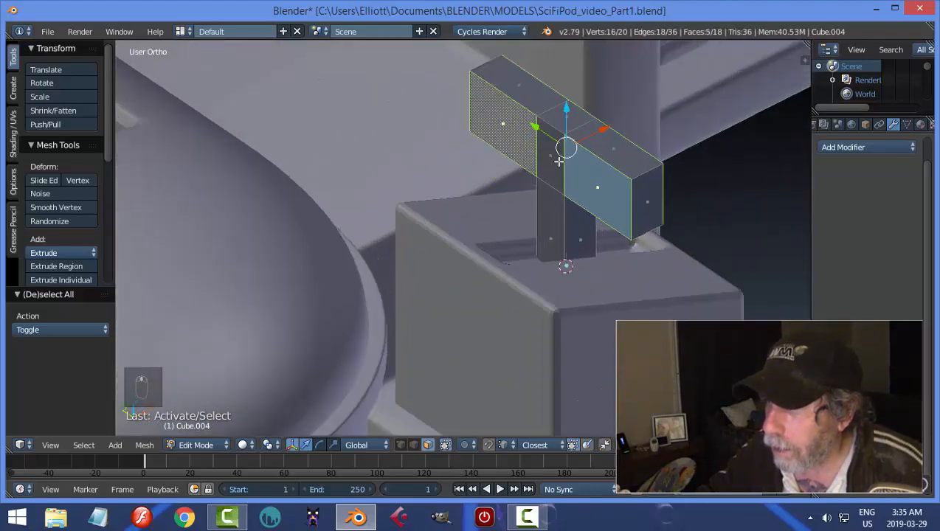
pyautogui.keyDown('shift'); pyautogui.rightClick(553, 163); pyautogui.keyUp('shift')
pyautogui.moveTo(621, 249); pyautogui.dragTo(517, 241, button='middle')
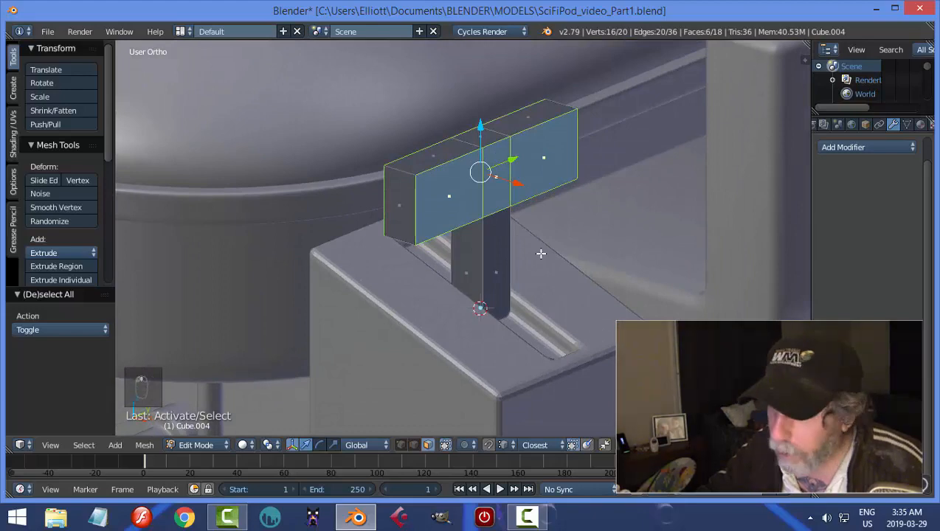
# Extrude the crossbar's selected side faces and scale them outward along X to 1.999.
pyautogui.press('e')
pyautogui.press('s')
pyautogui.press('x')
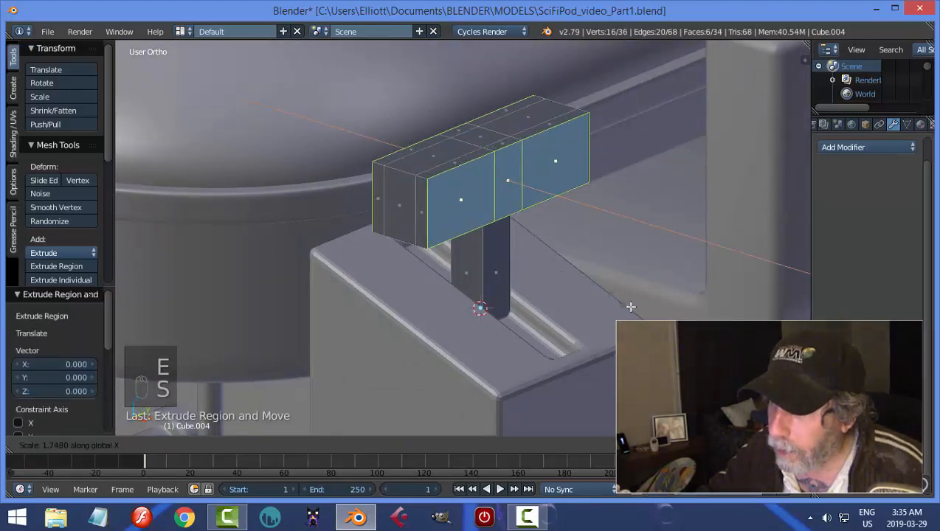
pyautogui.click(483, 256)
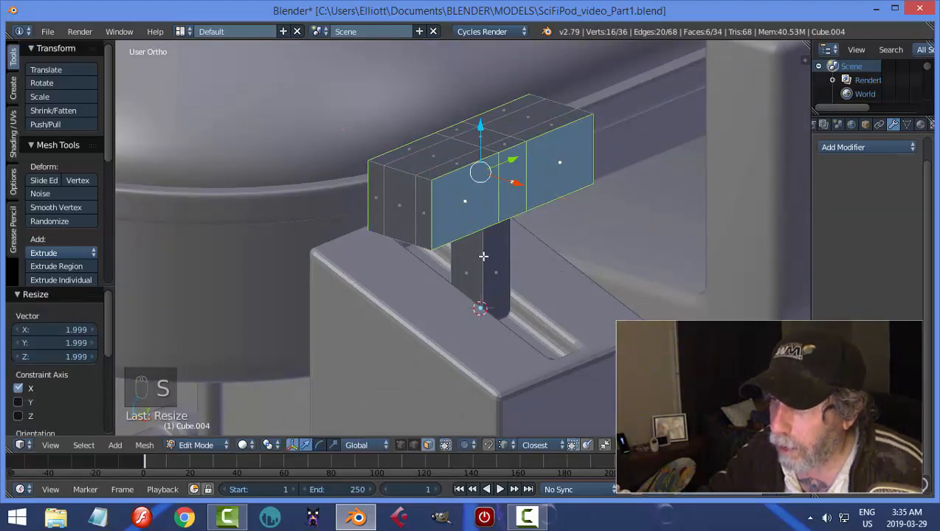
# Scale the extruded side faces along Z to about 0.60 to chamfer the crossbar, and deselect them.
pyautogui.moveTo(483, 256); pyautogui.dragTo(594, 248, button='middle')
pyautogui.press('s')
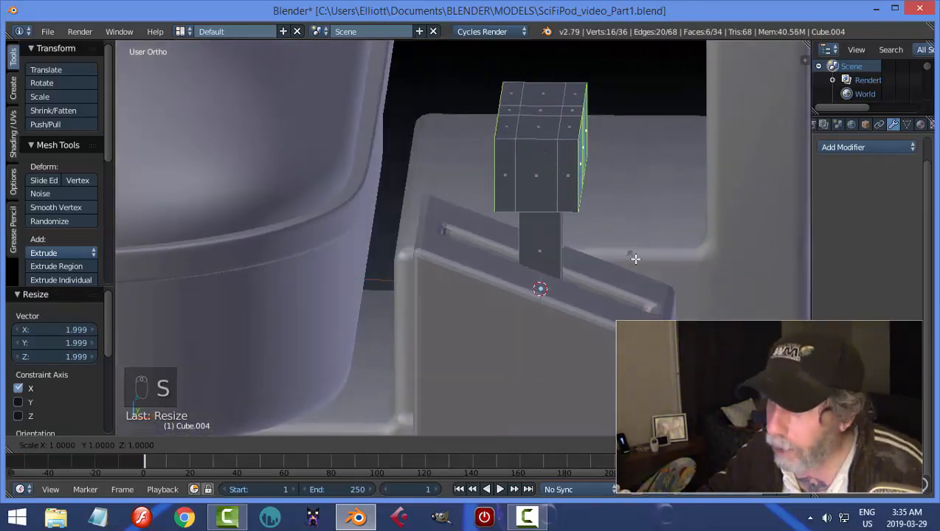
pyautogui.click(591, 219)
pyautogui.press('a')
# Return to Object Mode and add a Subdivision Surface modifier with view level 2 to the lever.
pyautogui.moveTo(612, 225); pyautogui.dragTo(466, 256, button='middle')
pyautogui.press('Tab')
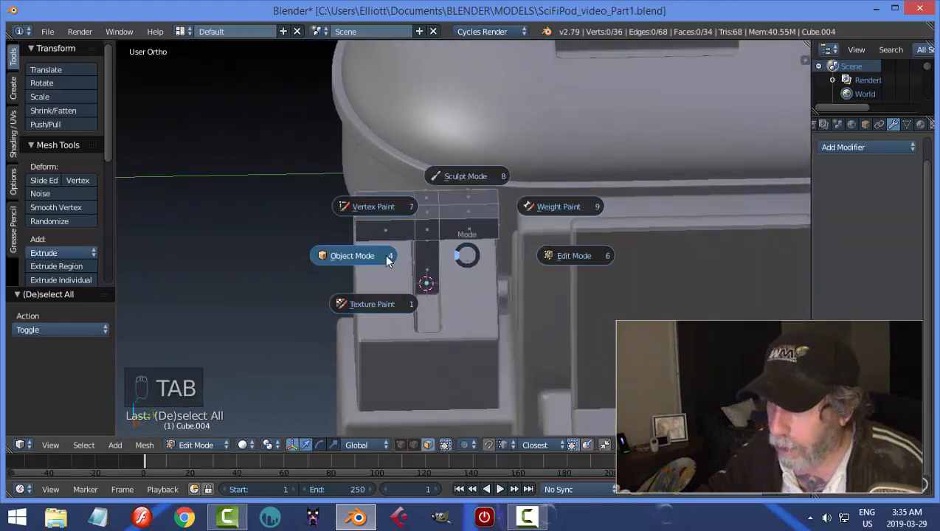
pyautogui.click(386, 261)
pyautogui.click(839, 146)
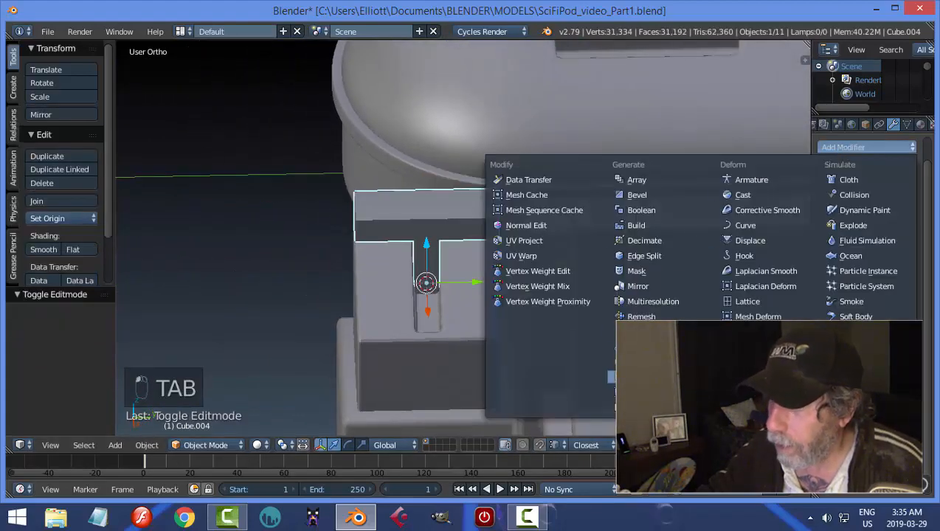
pyautogui.click(649, 378)
pyautogui.click(858, 239)
pyautogui.moveTo(369, 281); pyautogui.dragTo(378, 264, button='middle')
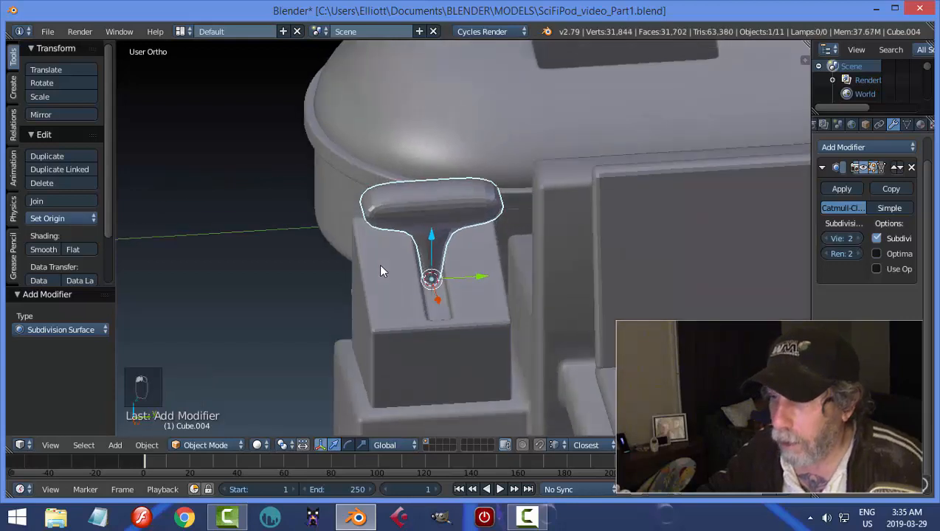
# Add supporting loop cuts to the lever post in Edit Mode, one just under the crossbar and one near the base.
pyautogui.press('Tab')
pyautogui.click(465, 268)
pyautogui.hotkey('ctrl', 'r')
pyautogui.click(433, 271)
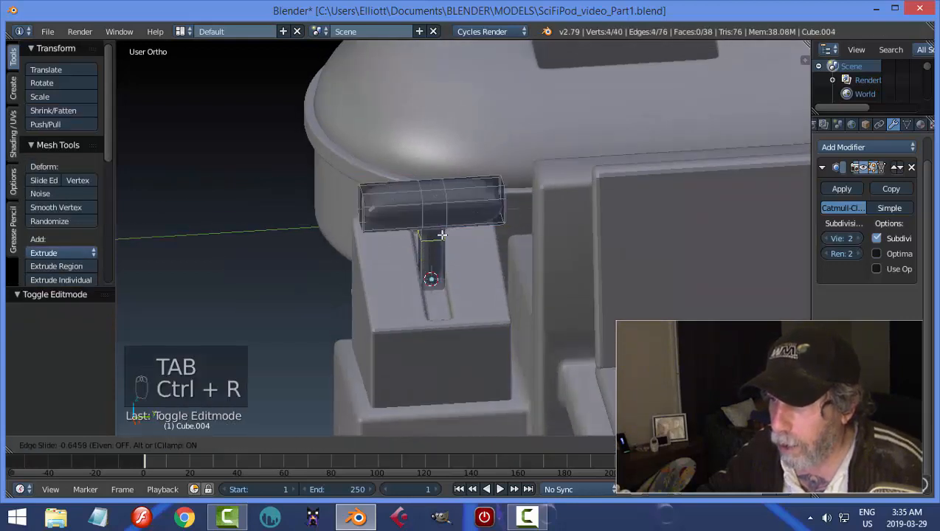
pyautogui.click(445, 226)
pyautogui.hotkey('ctrl', 'r')
pyautogui.hotkey('ctrl', 'r')
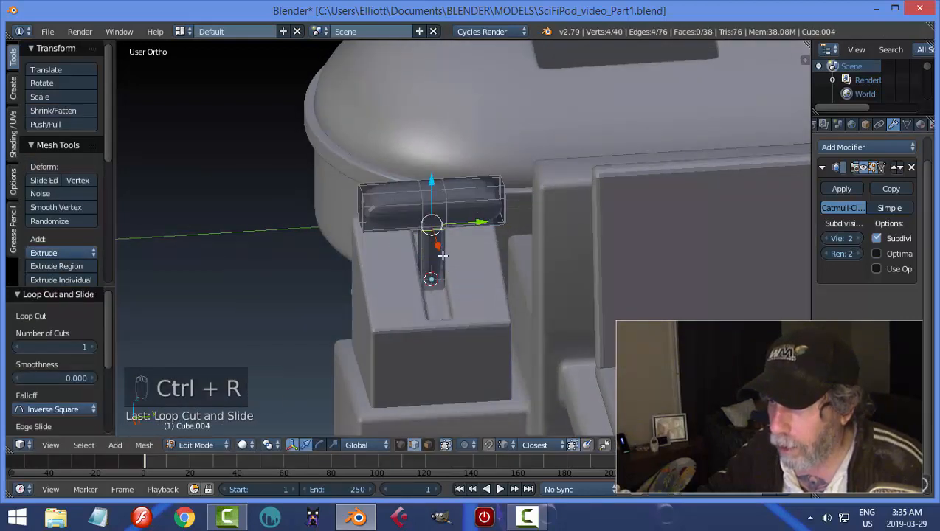
pyautogui.click(447, 278)
pyautogui.click(448, 282)
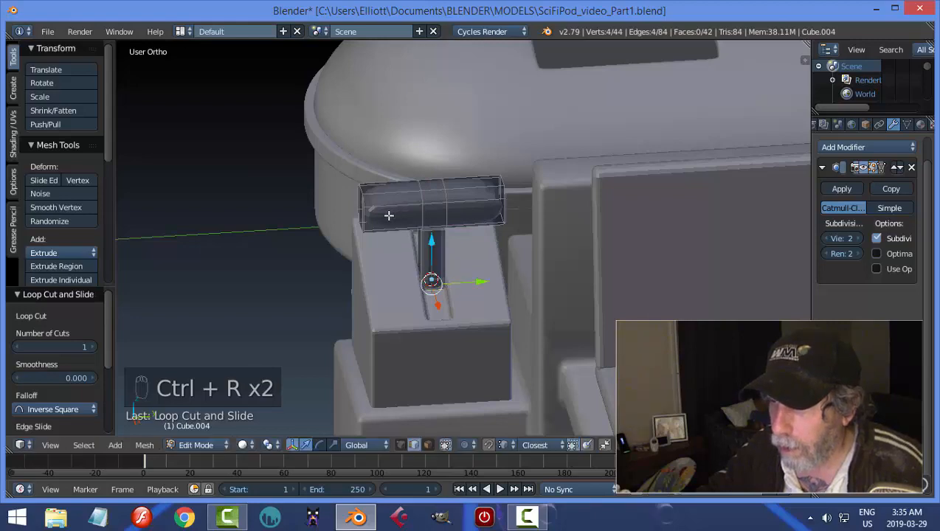
# Add supporting loop cuts close to both ends of the lever's crossbar, return to Object Mode and shade the lever smooth.
pyautogui.moveTo(388, 215); pyautogui.dragTo(419, 244, button='middle')
pyautogui.hotkey('ctrl', 'r')
pyautogui.click(417, 228)
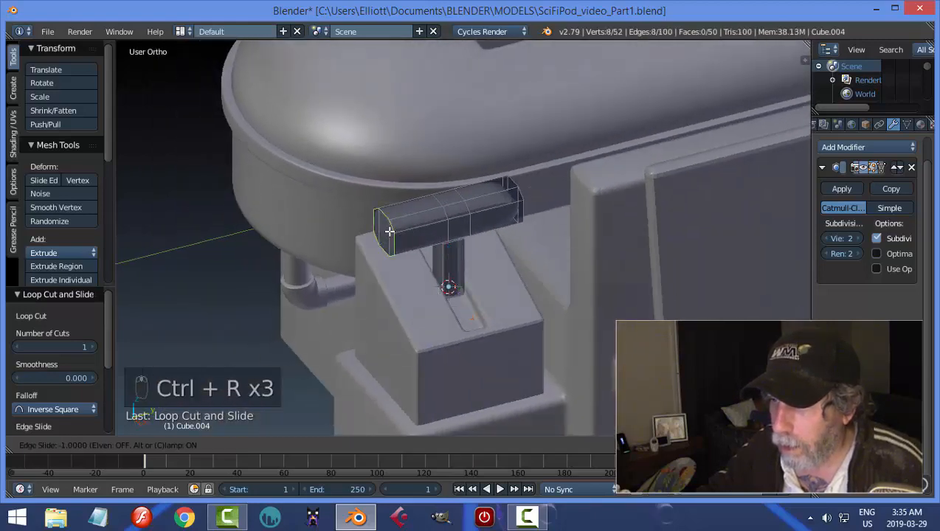
pyautogui.click(391, 233)
pyautogui.hotkey('ctrl', 'r')
pyautogui.click(508, 208)
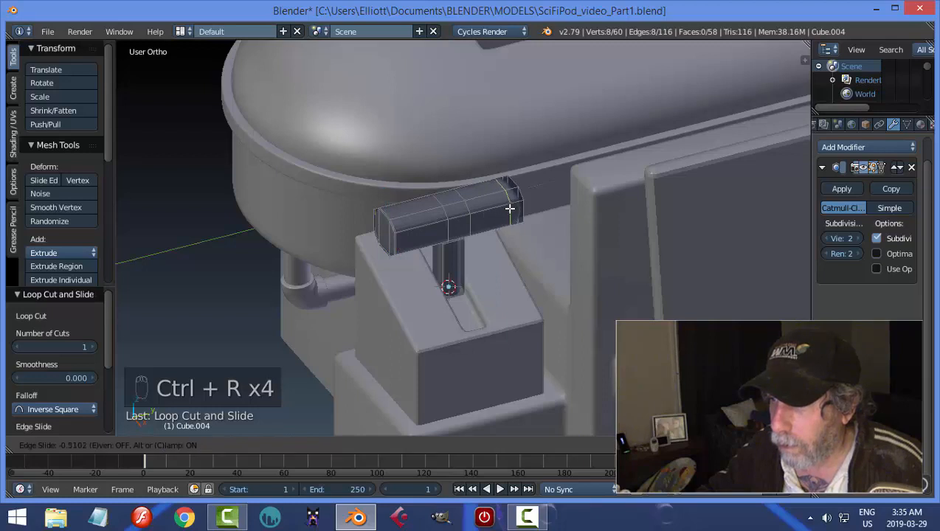
pyautogui.click(521, 214)
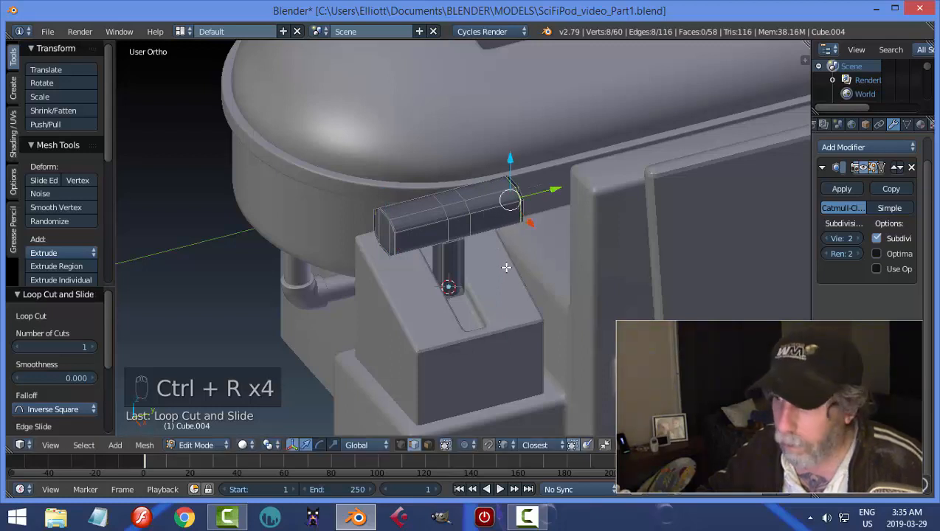
pyautogui.press('a')
pyautogui.press('Tab')
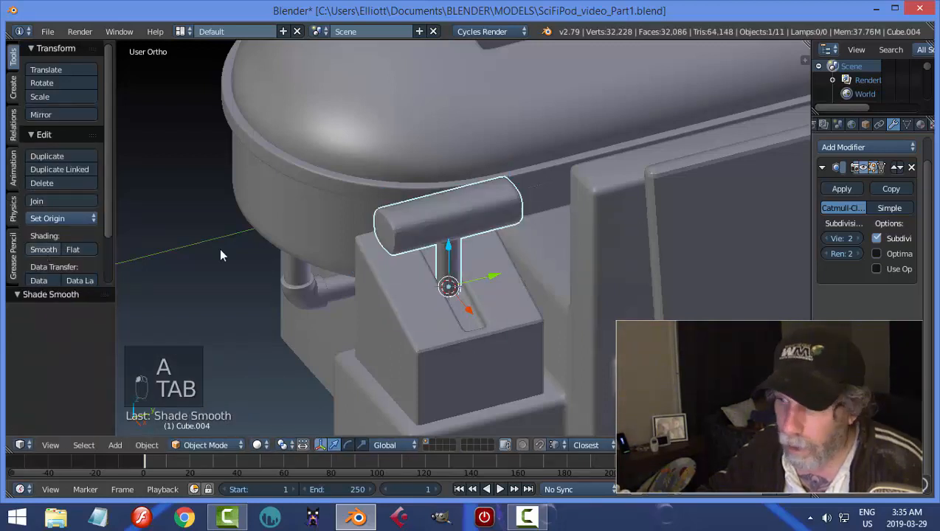
pyautogui.press('a')
# In Edit Mode, add three evenly spaced loop cuts to each half of the lever's crossbar.
pyautogui.moveTo(537, 276); pyautogui.dragTo(459, 267, button='middle')
pyautogui.scroll(3, 458, 268)
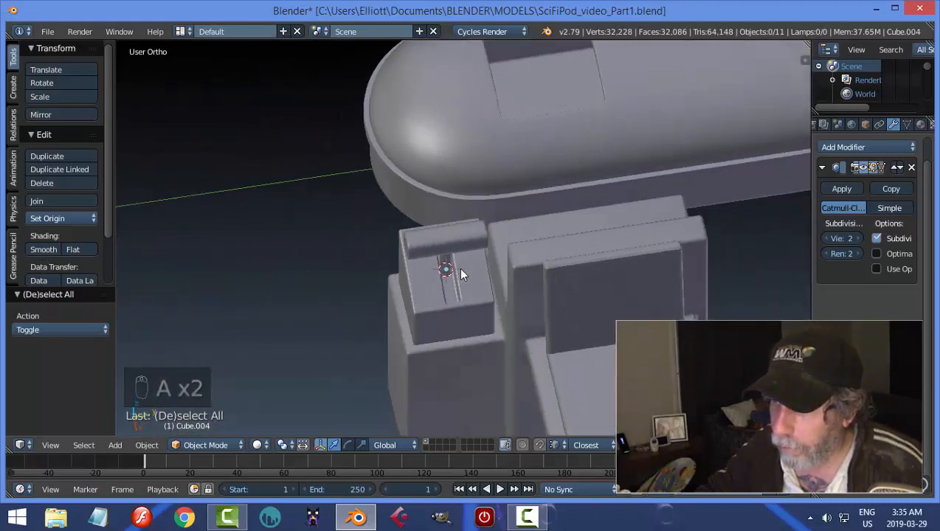
pyautogui.press('Tab')
pyautogui.click(511, 262)
pyautogui.moveTo(516, 271); pyautogui.dragTo(404, 256, button='middle')
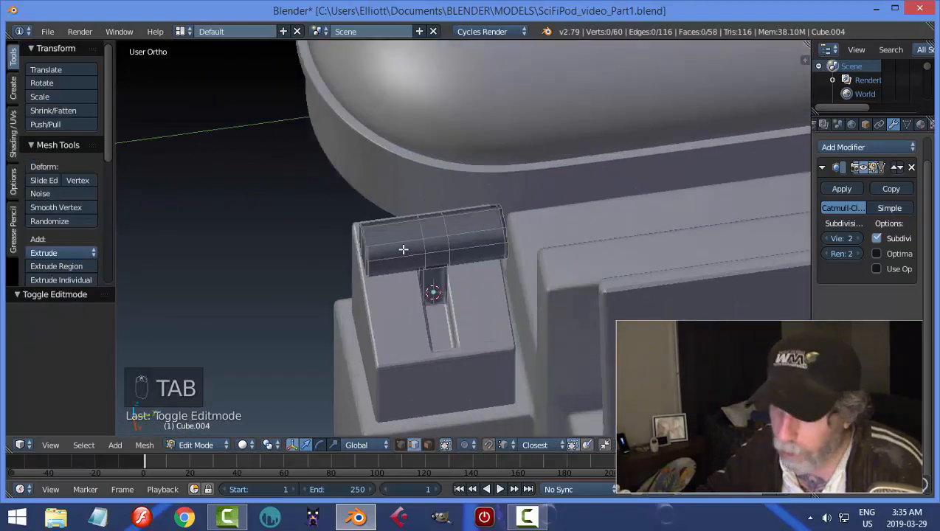
pyautogui.hotkey('ctrl', 'r')
pyautogui.scroll(1, 404, 249)
pyautogui.click(404, 249)
pyautogui.rightClick(404, 250)
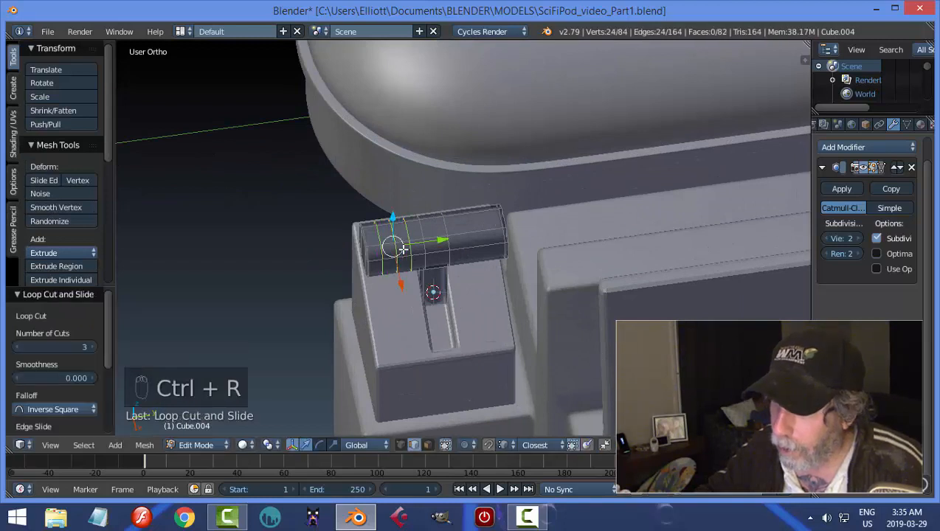
pyautogui.hotkey('ctrl', 'r')
pyautogui.click(476, 243)
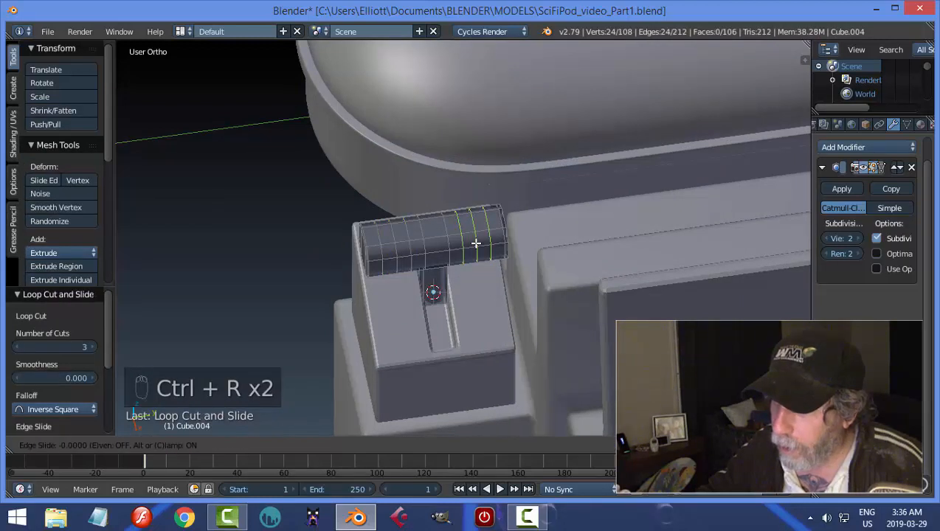
pyautogui.rightClick(474, 246)
# Select all six new crossbar loops and bevel them by 0.012 with one segment.
pyautogui.press('alt+shift+super')
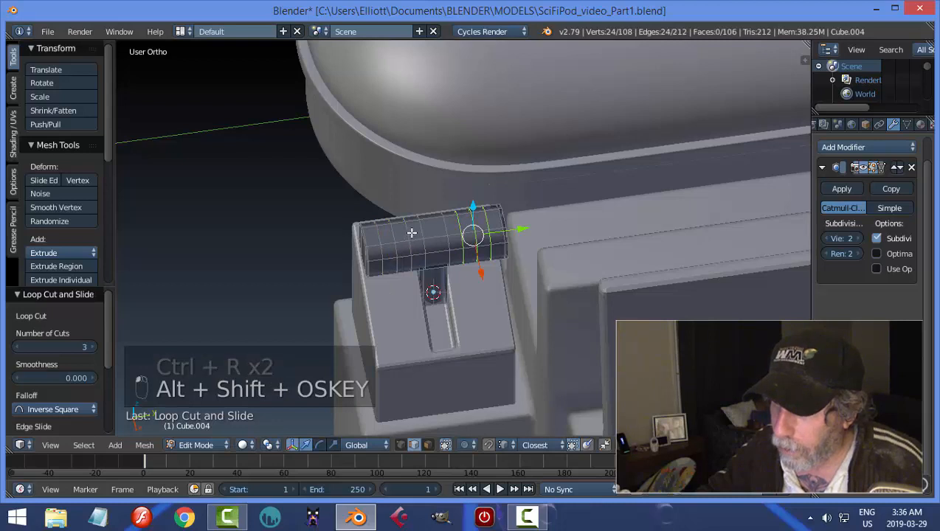
pyautogui.keyDown('alt'); pyautogui.keyDown('shift'); pyautogui.rightClick(402, 236); pyautogui.keyUp('shift'); pyautogui.keyUp('alt')
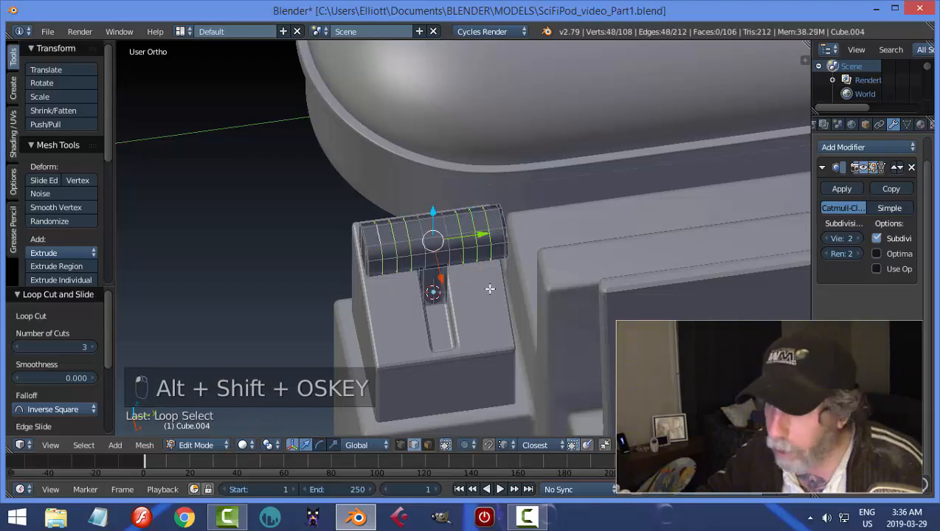
pyautogui.hotkey('ctrl', 'b')
pyautogui.click(525, 309)
# Extrude the six beveled bands, fatten them outward by about 0.012 into raised grip rings, and return to Object Mode.
pyautogui.moveTo(525, 308); pyautogui.dragTo(516, 297, button='middle')
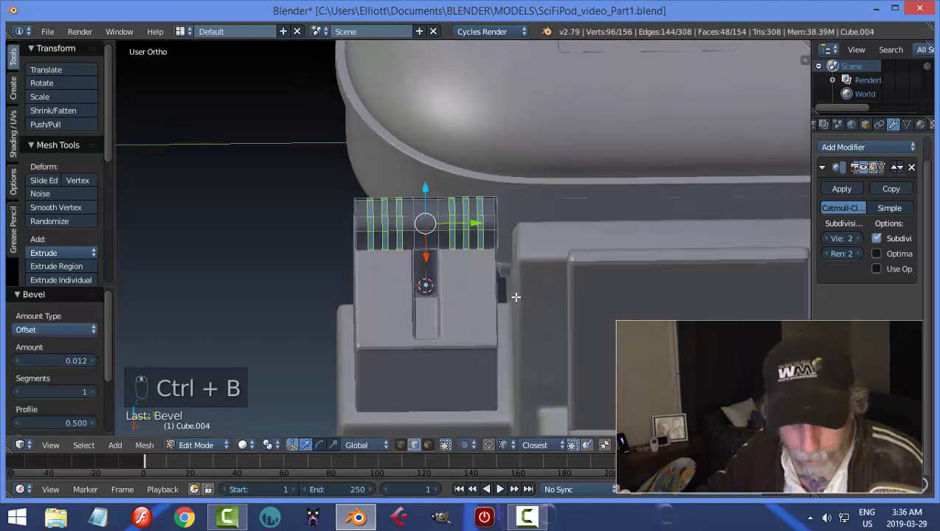
pyautogui.press('e')
pyautogui.hotkey('alt', 's')
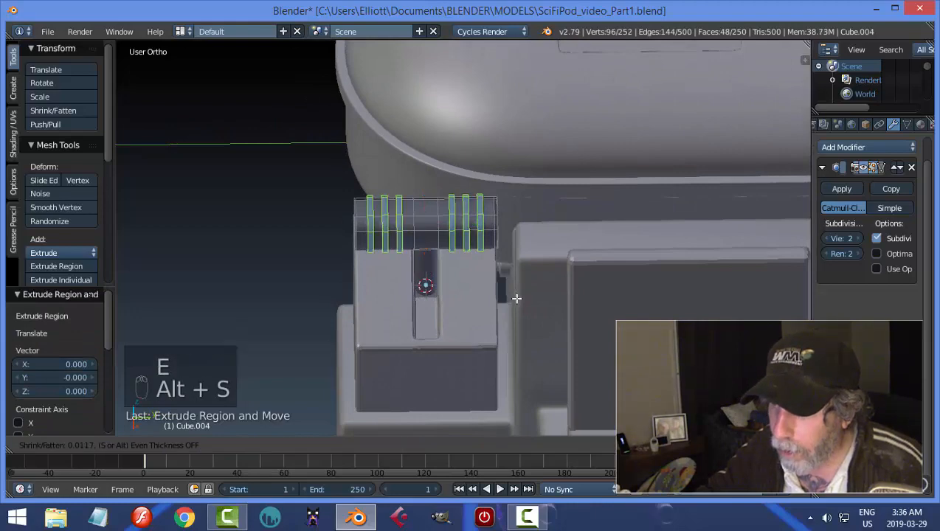
pyautogui.click(517, 298)
pyautogui.press('Tab')
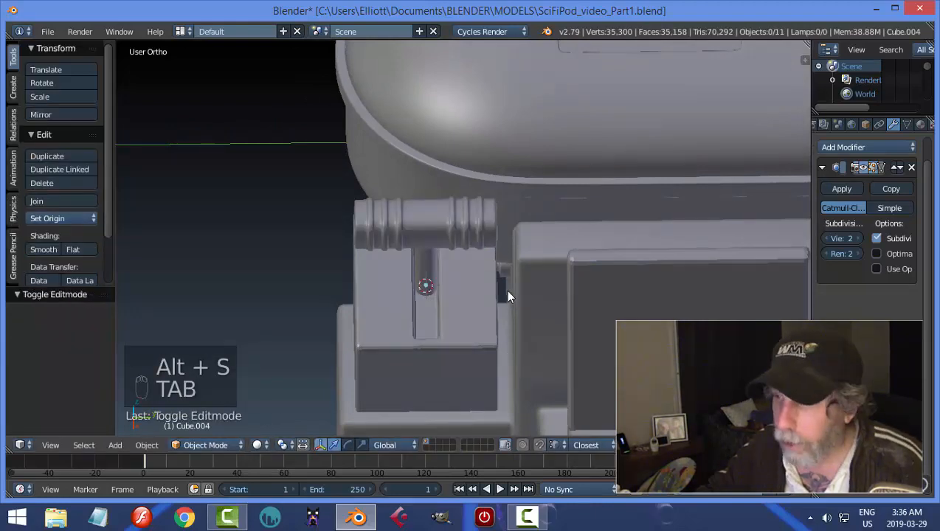
# Reopen the lever in Edit Mode and add a lengthwise loop cut up the post, slid toward one edge.
pyautogui.moveTo(505, 289); pyautogui.dragTo(451, 237, button='middle')
pyautogui.scroll(2, 536, 282)
pyautogui.scroll(-3, 460, 305)
pyautogui.scroll(3, 503, 296)
pyautogui.rightClick(449, 236)
pyautogui.press('Tab')
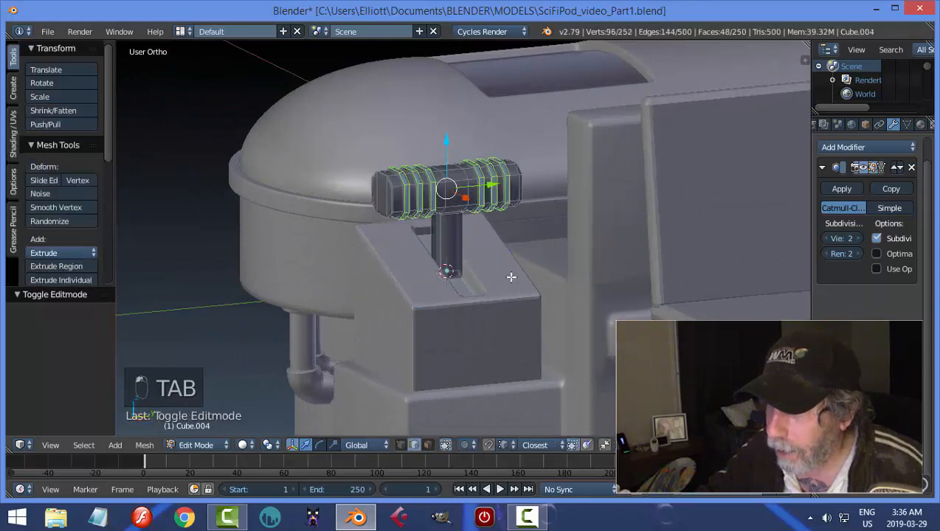
pyautogui.moveTo(510, 275); pyautogui.dragTo(577, 271, button='middle')
pyautogui.press('a')
pyautogui.press('a')
pyautogui.moveTo(528, 252); pyautogui.dragTo(526, 249, button='middle')
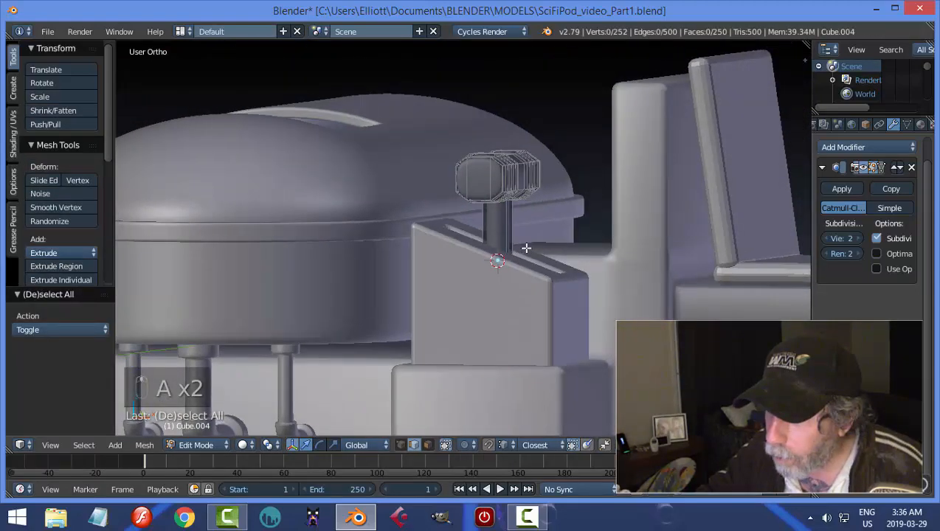
pyautogui.hotkey('ctrl', 'r')
pyautogui.click(494, 211)
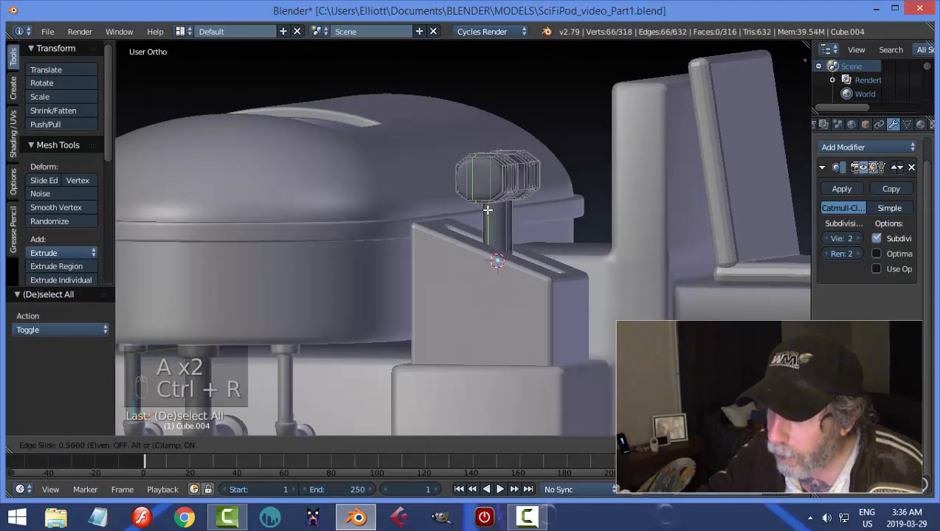
pyautogui.click(487, 210)
# Try a horizontal loop cut around the lever post and undo it.
pyautogui.hotkey('ctrl', 'r')
pyautogui.click(493, 211)
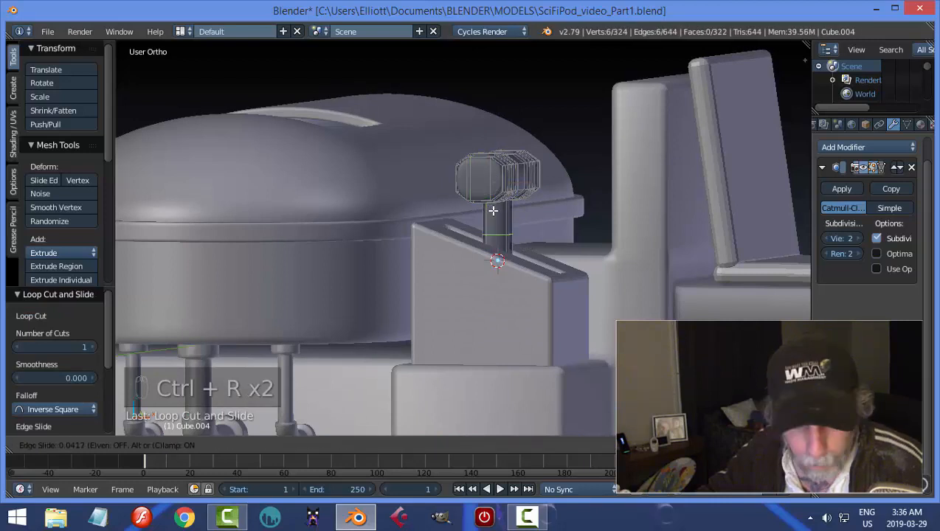
pyautogui.click(493, 211)
pyautogui.hotkey('ctrl', 'z')
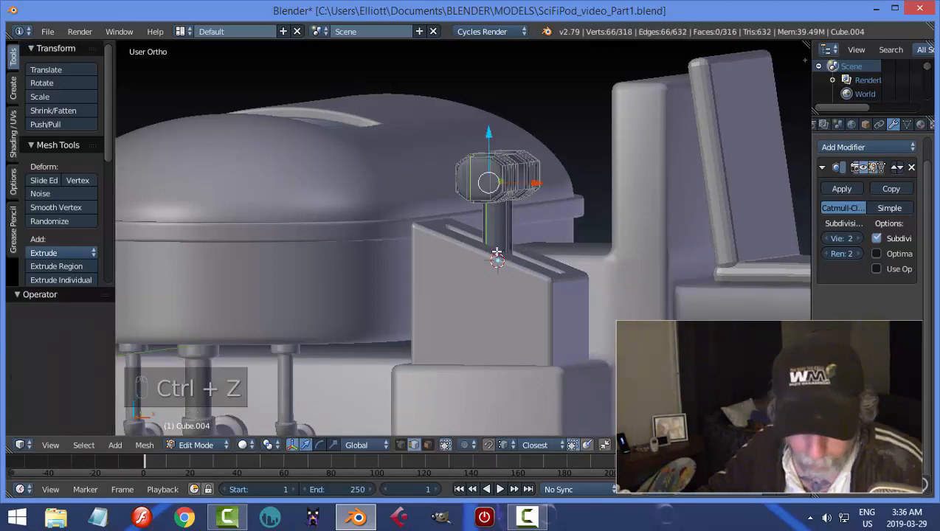
# Add a second lengthwise loop cut up the lever post toward its opposite edge, and return to Object Mode.
pyautogui.hotkey('ctrl', 'r')
pyautogui.click(497, 262)
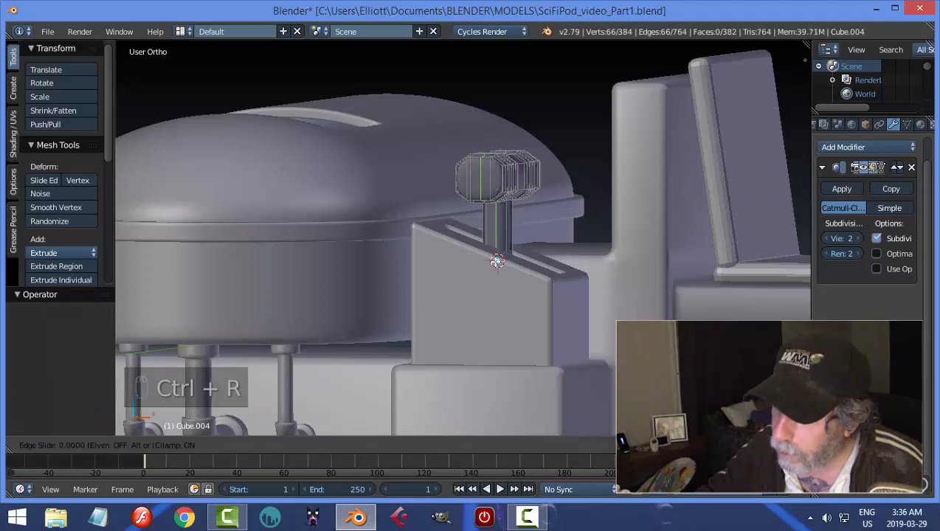
pyautogui.click(497, 262)
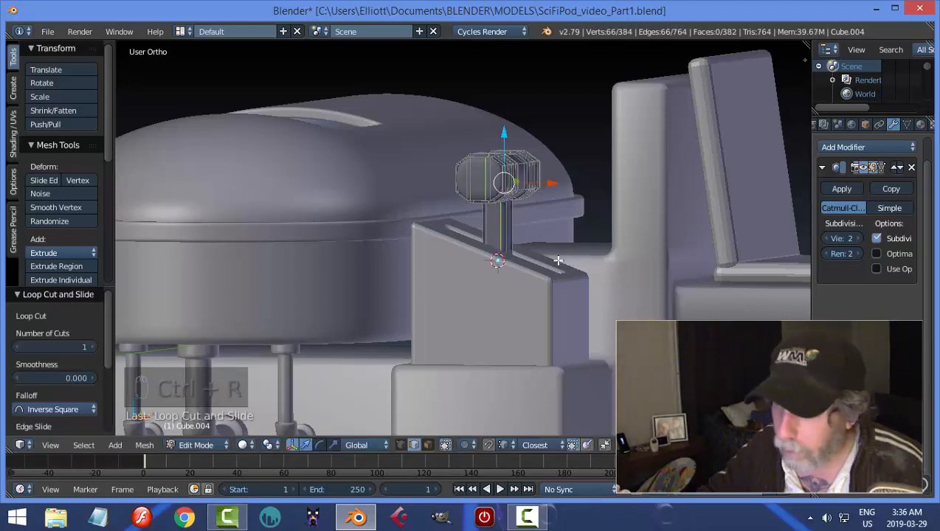
pyautogui.press('a')
pyautogui.press('Tab')
pyautogui.click(488, 258)
pyautogui.scroll(-2, 570, 247)
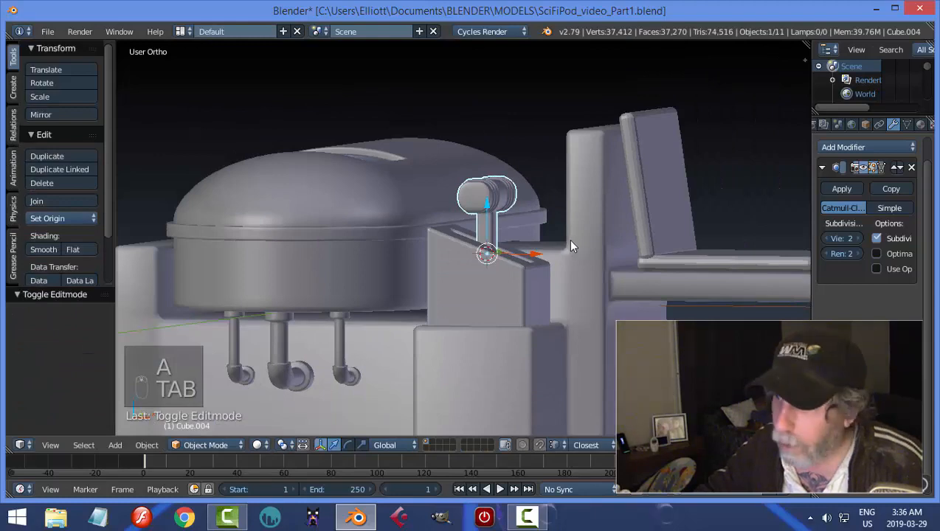
# Move the lever -0.072 along X in its slot, rotate it -17° about Y, and deselect it.
pyautogui.press('a')
pyautogui.moveTo(572, 241); pyautogui.dragTo(556, 280, button='middle')
pyautogui.rightClick(448, 260)
pyautogui.press('g')
pyautogui.press('x')
pyautogui.click(518, 260)
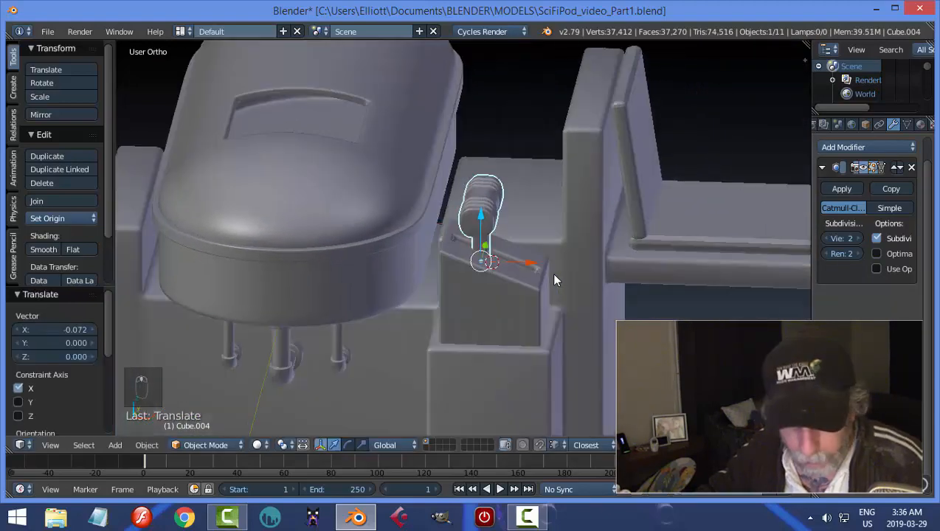
pyautogui.press('r')
pyautogui.press('y')
pyautogui.click(564, 266)
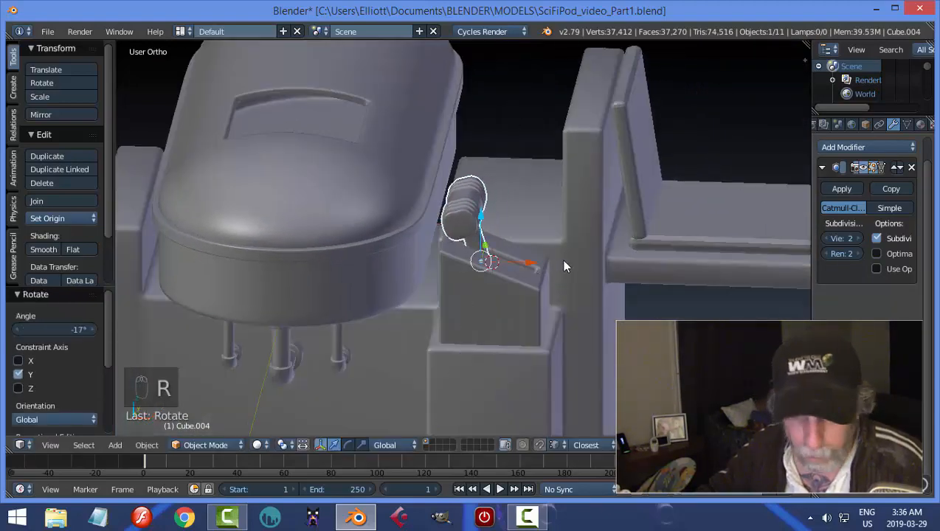
pyautogui.press('a')
# Try deleting the floor face of the console's lever slot, and undo the deletion.
pyautogui.scroll(-3, 561, 259)
pyautogui.moveTo(560, 263); pyautogui.dragTo(471, 298, button='middle')
pyautogui.scroll(3, 450, 288)
pyautogui.rightClick(476, 293)
pyautogui.press('a')
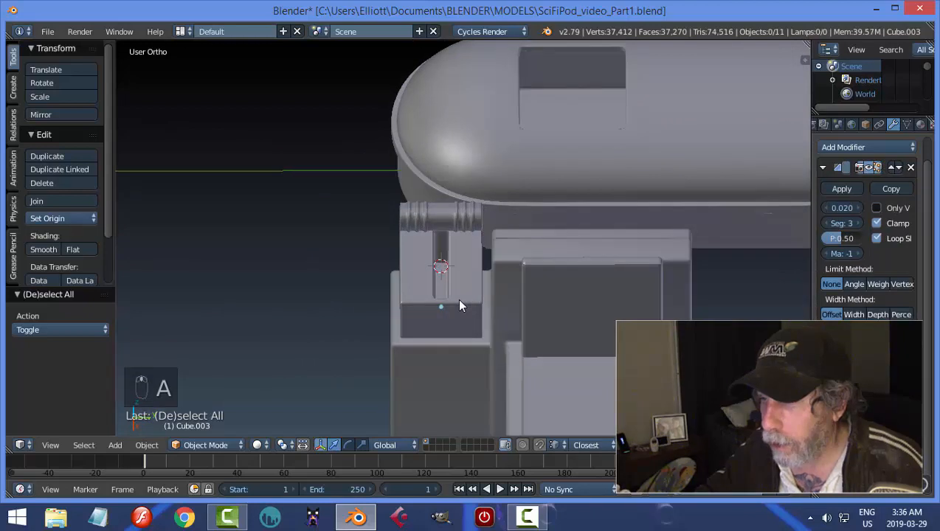
pyautogui.press('Tab')
pyautogui.scroll(2, 445, 293)
pyautogui.hotkey('ctrl', 'Tab')
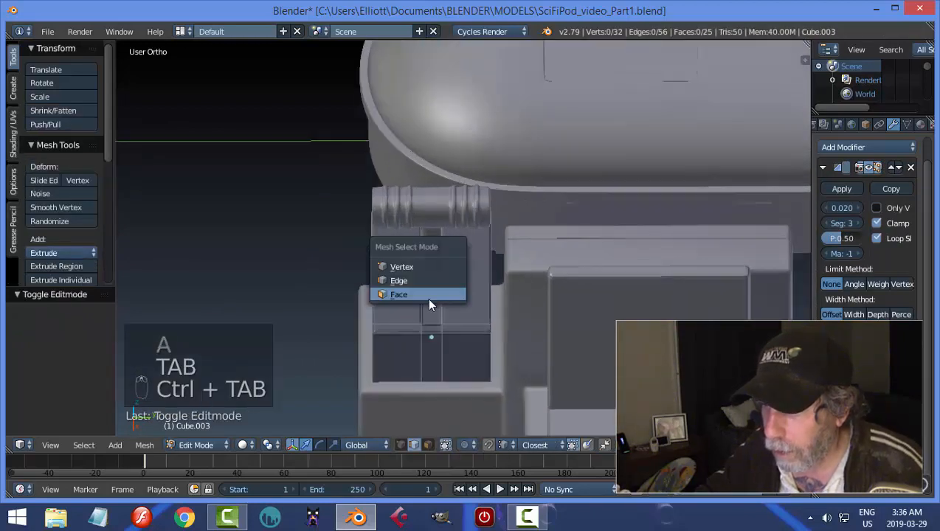
pyautogui.click(432, 304)
pyautogui.rightClick(428, 295)
pyautogui.press('x')
pyautogui.click(464, 298)
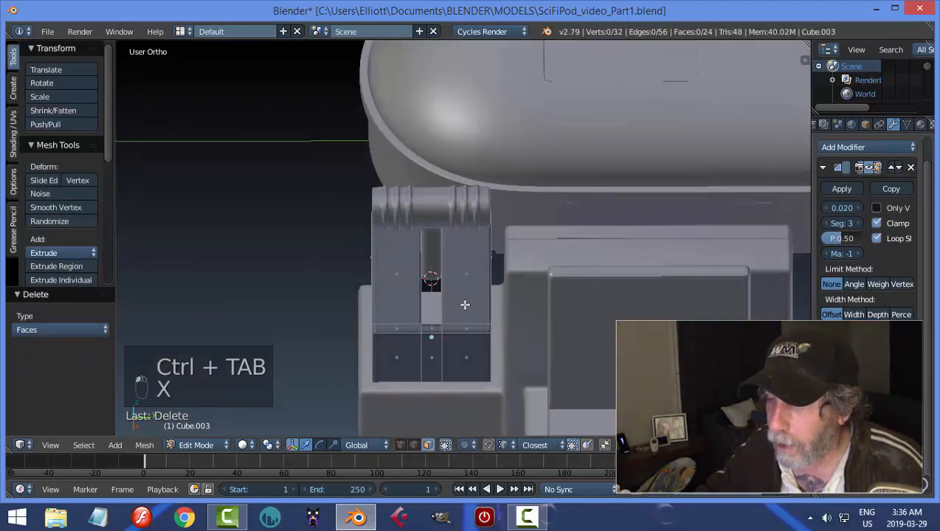
pyautogui.press('Tab')
pyautogui.moveTo(442, 305)
pyautogui.mouseDown(button='middle')
pyautogui.moveTo(521, 287)
pyautogui.moveTo(533, 273)
pyautogui.moveTo(464, 287)
pyautogui.moveTo(453, 298)
pyautogui.mouseUp(button='middle')
pyautogui.hotkey('ctrl', 'z')
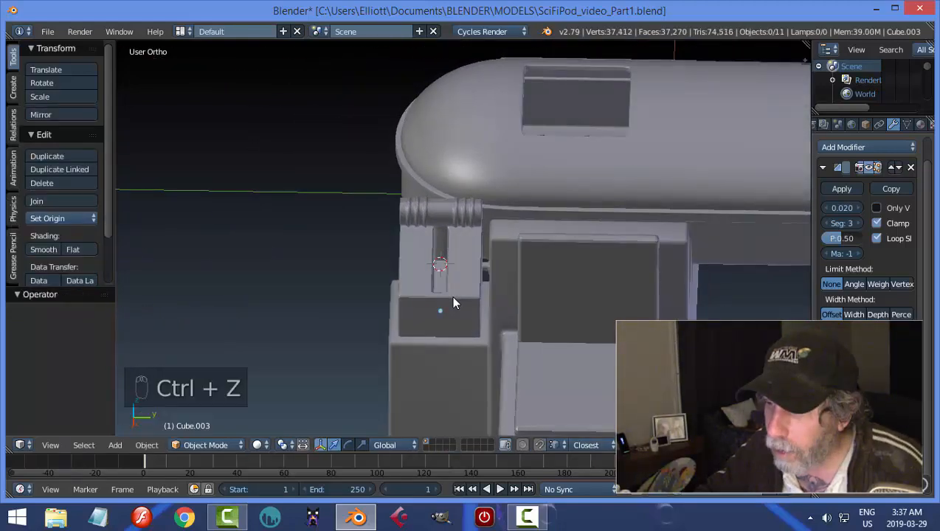
# Try moving the slot's floor face -0.154 along Z in Edit Mode, then return to Object Mode.
pyautogui.press('Tab')
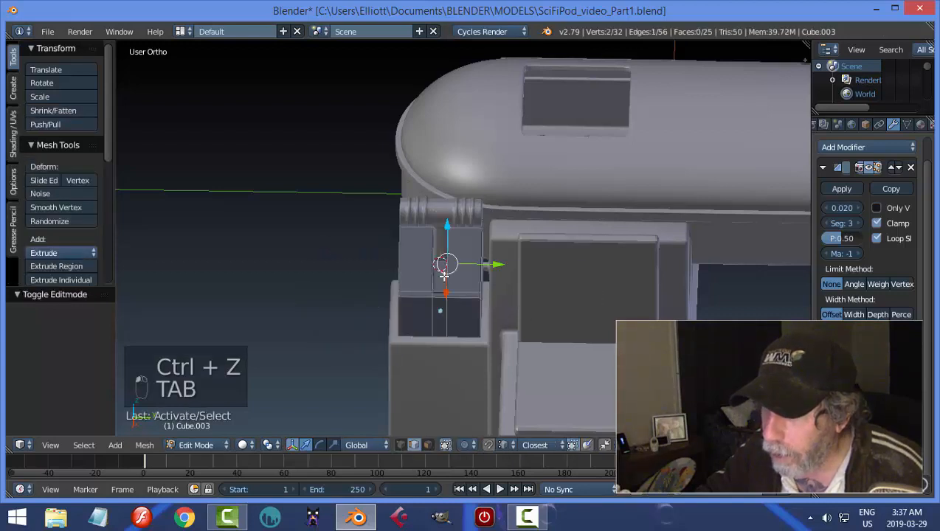
pyautogui.press('a')
pyautogui.press('a')
pyautogui.hotkey('ctrl', 'Tab')
pyautogui.click(423, 305)
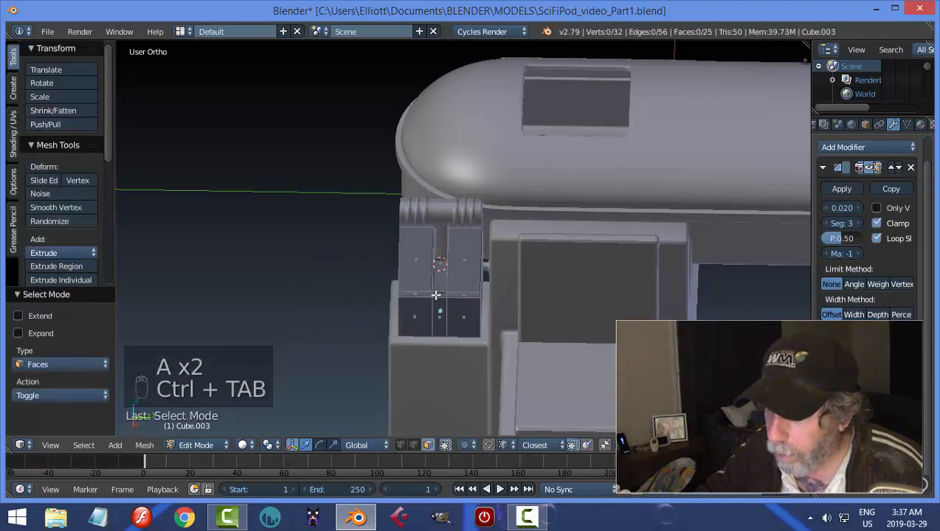
pyautogui.rightClick(439, 284)
pyautogui.moveTo(464, 315); pyautogui.dragTo(502, 264, button='middle')
pyautogui.moveTo(467, 223); pyautogui.dragTo(462, 244)
pyautogui.moveTo(462, 244); pyautogui.dragTo(478, 320, button='middle')
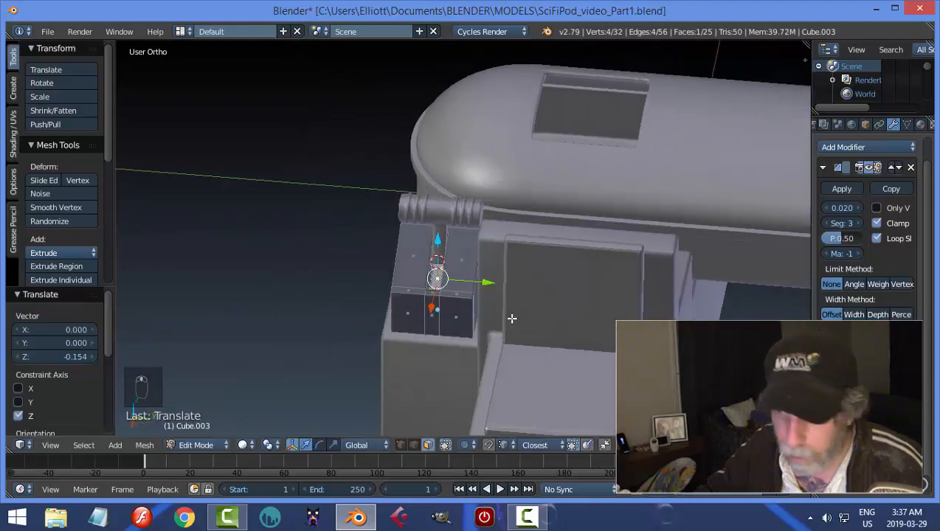
pyautogui.press('a')
pyautogui.press('Tab')
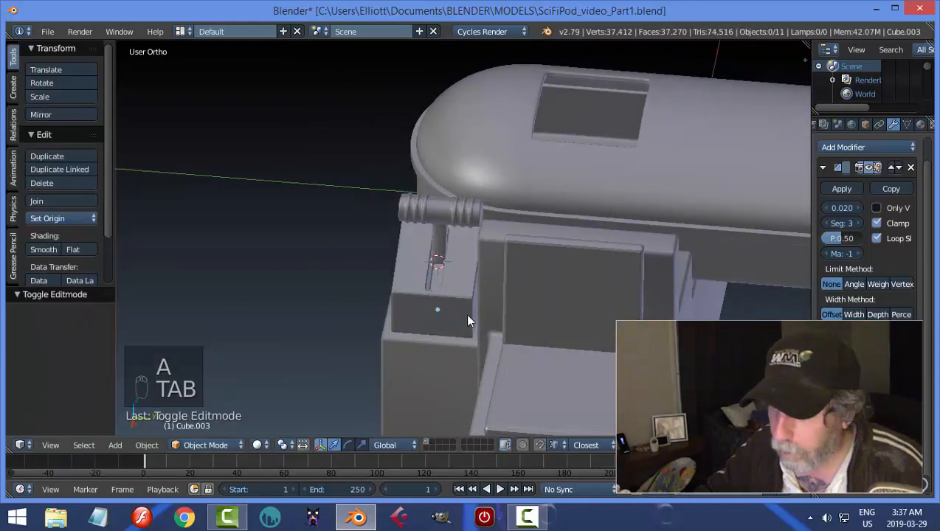
# Inspect the console slot up close and undo the lowering of its floor face.
pyautogui.press('a')
pyautogui.press('a')
pyautogui.moveTo(436, 298)
pyautogui.mouseDown(button='middle')
pyautogui.moveTo(506, 285)
pyautogui.moveTo(480, 307)
pyautogui.moveTo(431, 270)
pyautogui.moveTo(430, 297)
pyautogui.moveTo(452, 302)
pyautogui.mouseUp(button='middle')
pyautogui.scroll(6, 451, 288)
pyautogui.hotkey('ctrl', 'z')
pyautogui.hotkey('ctrl', 'z')
pyautogui.hotkey('ctrl', 'z')
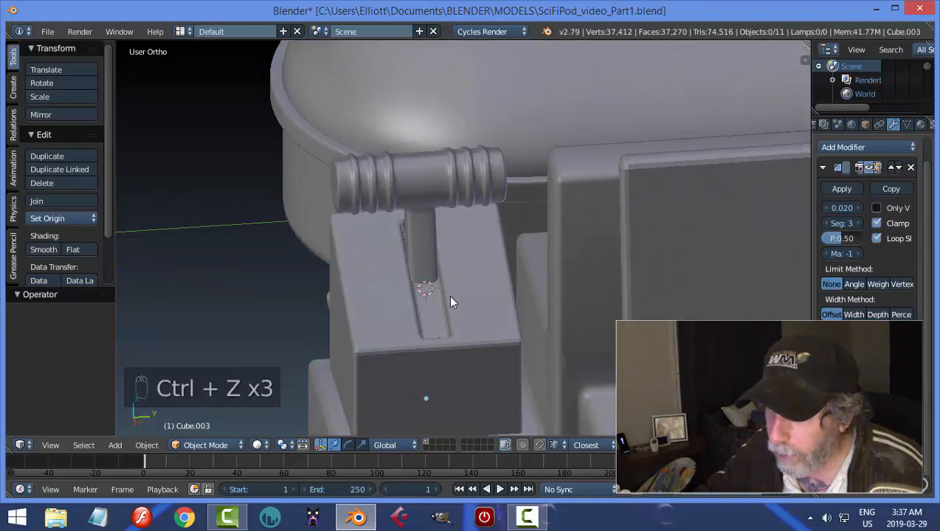
# Save the pod model over the existing SciFiPod_video_Part1.blend file.
pyautogui.scroll(-3, 451, 303)
pyautogui.moveTo(450, 301); pyautogui.dragTo(506, 317, button='middle')
pyautogui.hotkey('ctrl', 'a')
pyautogui.scroll(-3, 549, 336)
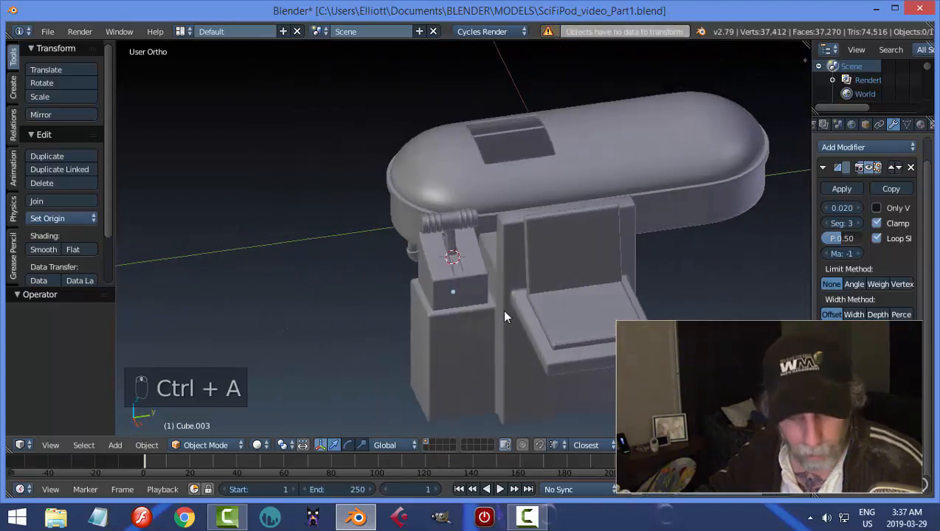
pyautogui.hotkey('ctrl', 's')
pyautogui.click(502, 309)
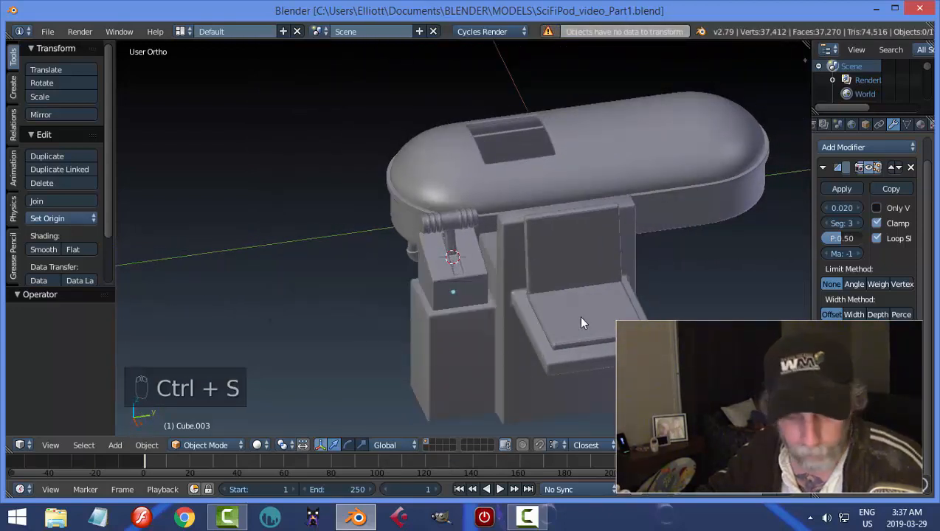
# Isolate the slotted console box by hiding all unselected objects.
pyautogui.moveTo(572, 320); pyautogui.dragTo(589, 296, button='middle')
pyautogui.scroll(3, 524, 312)
pyautogui.scroll(2, 524, 310)
pyautogui.moveTo(523, 317); pyautogui.dragTo(490, 304, button='middle')
pyautogui.rightClick(460, 304)
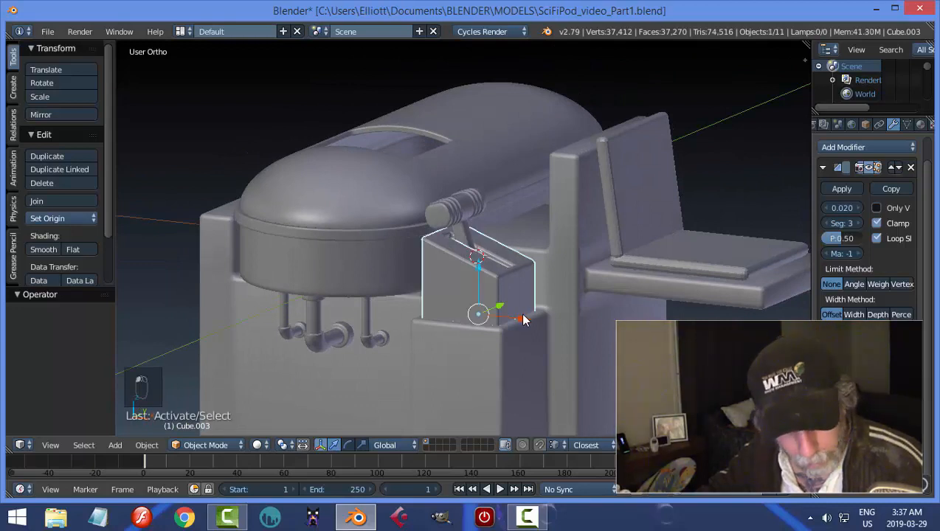
pyautogui.hotkey('shift', 'h')
pyautogui.press('`')
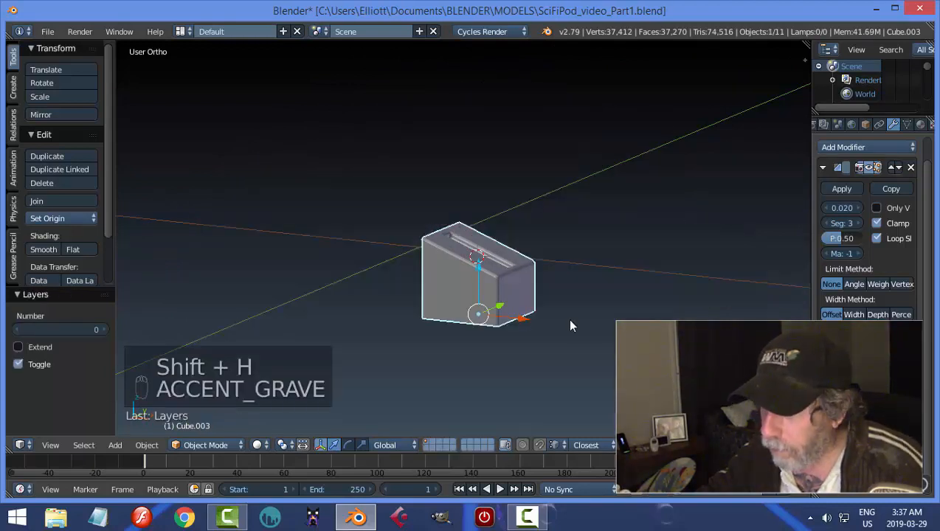
# Inspect the console box in Edit Mode, then return to Object Mode and reveal all hidden objects.
pyautogui.press('Tab')
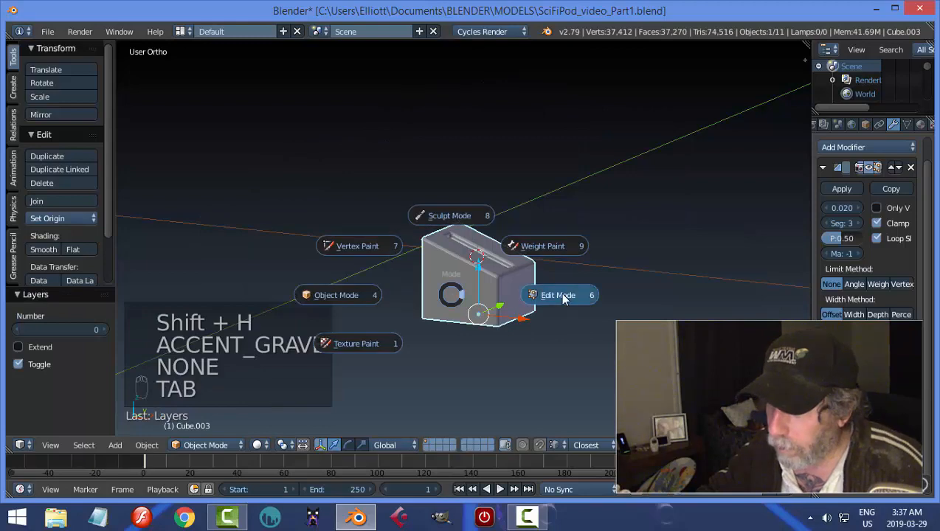
pyautogui.click(563, 299)
pyautogui.moveTo(526, 324); pyautogui.dragTo(465, 286, button='middle')
pyautogui.press('Tab')
pyautogui.click(484, 319)
pyautogui.hotkey('alt', 'h')
# Review the whole pod from several angles and leave every object deselected.
pyautogui.press('a')
pyautogui.rightClick(465, 286)
pyautogui.moveTo(515, 332); pyautogui.dragTo(510, 347, button='middle')
pyautogui.press('a')
pyautogui.rightClick(509, 347)
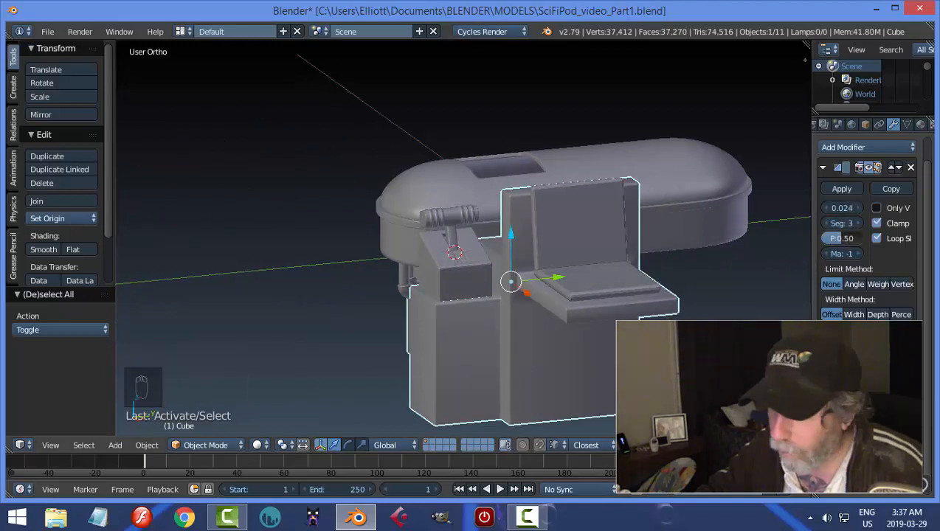
pyautogui.press('a')
pyautogui.scroll(-3, 579, 359)
pyautogui.moveTo(579, 359); pyautogui.dragTo(440, 298, button='middle')
pyautogui.moveTo(555, 323); pyautogui.dragTo(601, 274, button='middle')
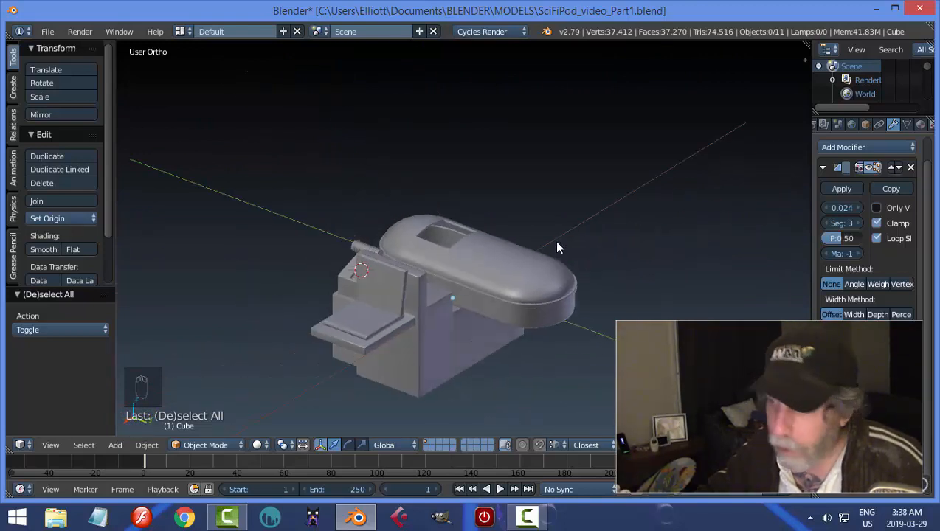
pyautogui.hotkey('shift', 'a')
pyautogui.moveTo(554, 242)
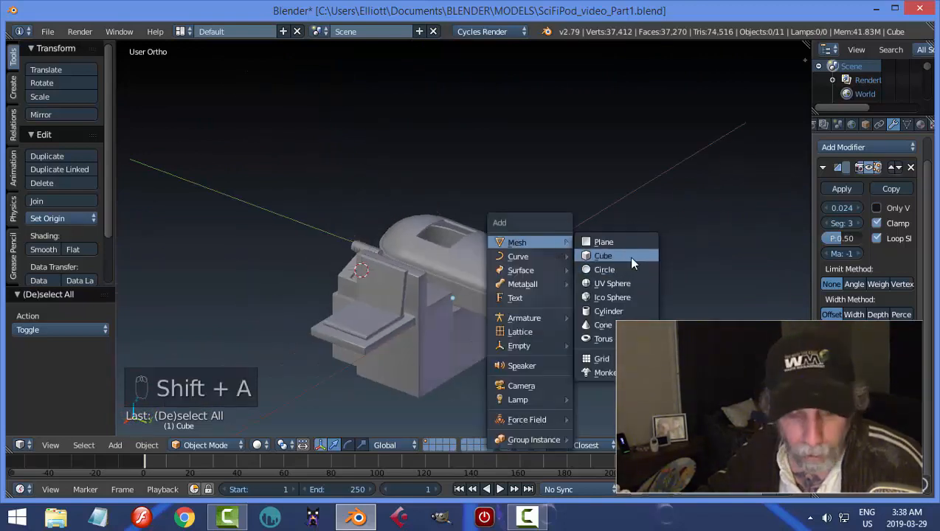
pyautogui.press('Escape')
# Reset the 3D cursor to the world origin and add a cube mesh there.
pyautogui.hotkey('shift', 'c')
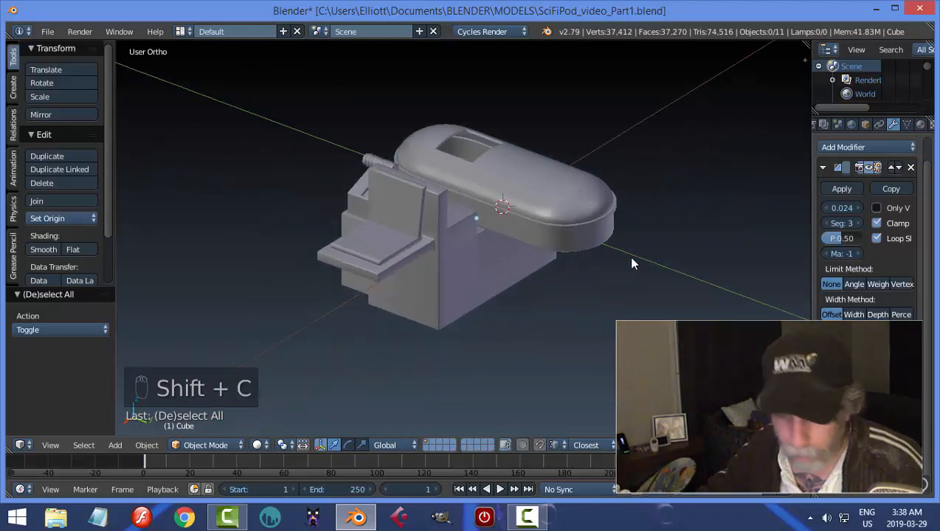
pyautogui.hotkey('shift', 'a')
pyautogui.moveTo(630, 258)
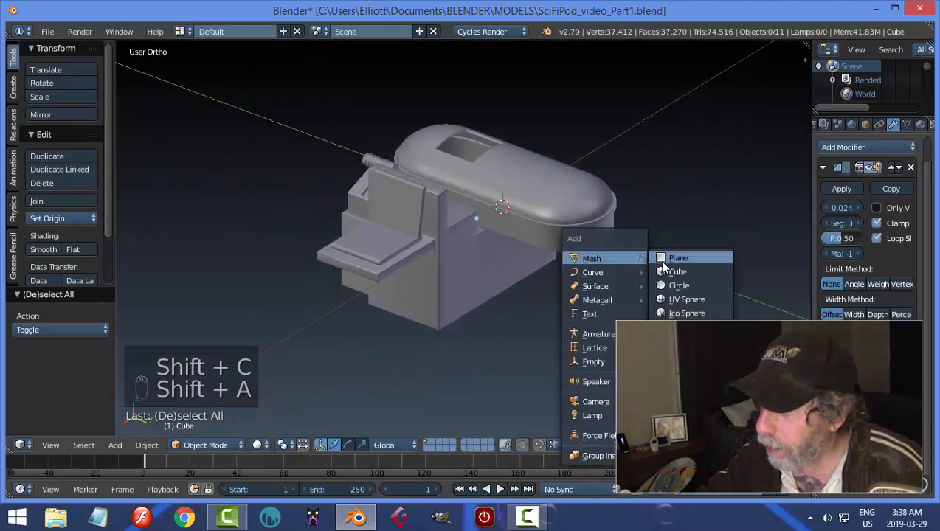
pyautogui.click(663, 272)
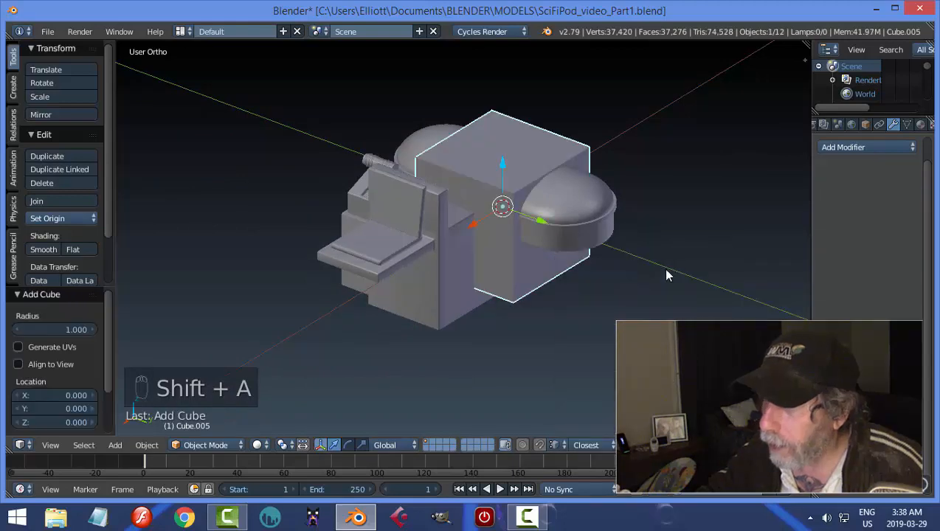
# Move the new cube along X until it stands clear of the pod, on the side opposite the seat.
pyautogui.moveTo(602, 255); pyautogui.dragTo(490, 232, button='middle')
pyautogui.moveTo(479, 235); pyautogui.dragTo(624, 232)
pyautogui.moveTo(640, 282); pyautogui.dragTo(677, 267, button='middle')
# Scale the cube's mesh in Edit Mode by about 3.71 along Y to form a long box.
pyautogui.press('Tab')
pyautogui.click(774, 263)
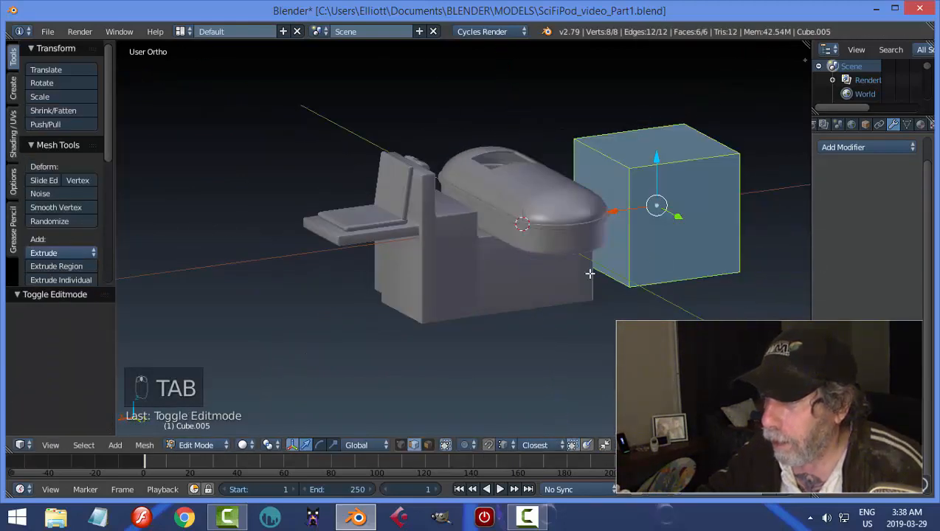
pyautogui.moveTo(595, 275); pyautogui.dragTo(630, 279, button='middle')
pyautogui.press('s')
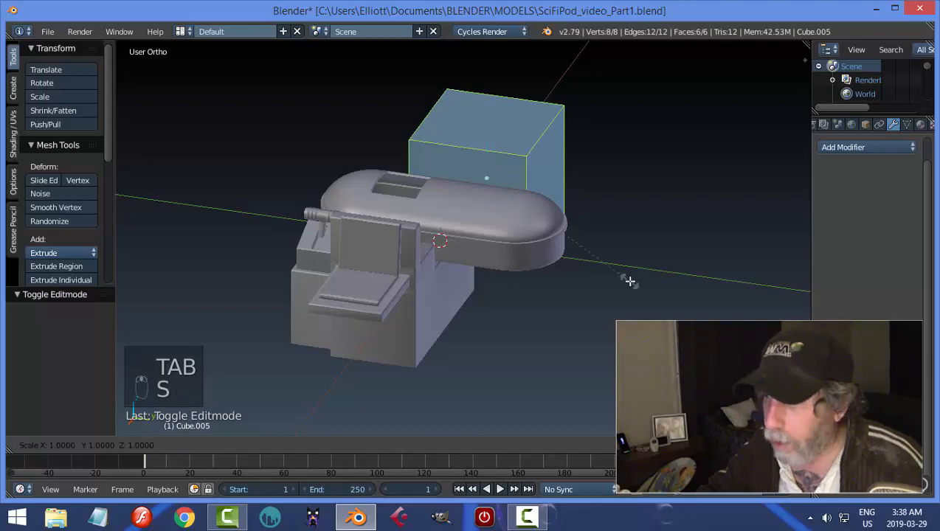
pyautogui.press('y')
pyautogui.click(434, 322)
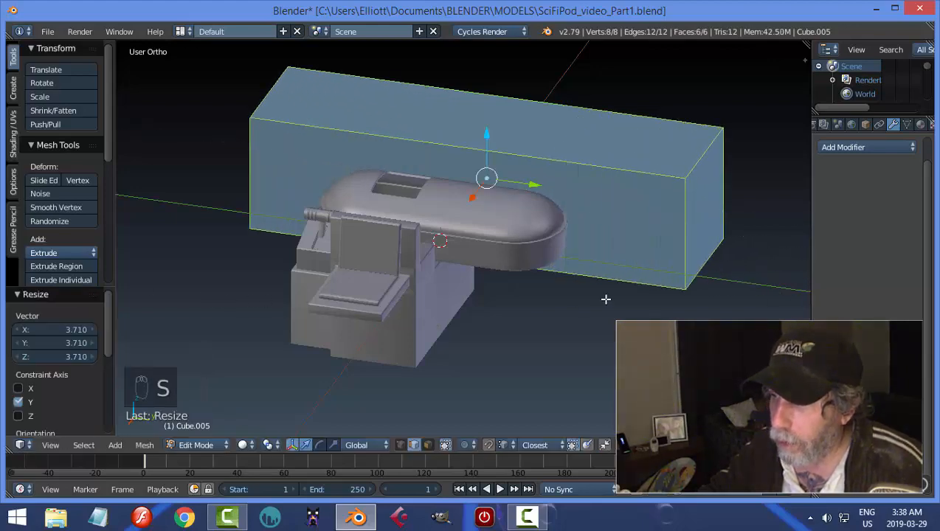
# Add a lengthwise loop cut to the box, slid close to the long side farthest from the pod.
pyautogui.moveTo(606, 299); pyautogui.dragTo(445, 274, button='middle')
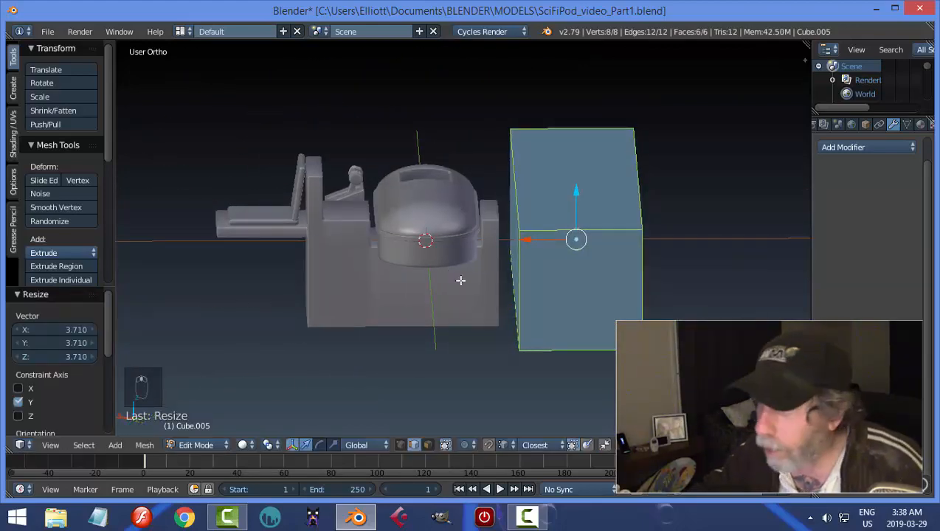
pyautogui.press('a')
pyautogui.keyDown('shift'); pyautogui.moveTo(627, 256); pyautogui.dragTo(605, 256, button='middle'); pyautogui.keyUp('shift')
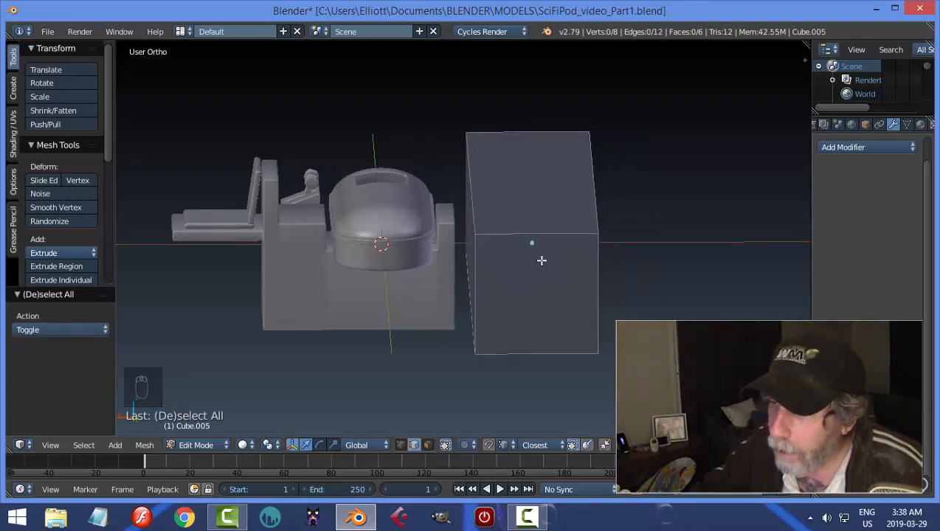
pyautogui.moveTo(542, 261)
pyautogui.mouseDown(button='middle')
pyautogui.moveTo(622, 267)
pyautogui.moveTo(525, 264)
pyautogui.mouseUp(button='middle')
pyautogui.hotkey('ctrl', 'r')
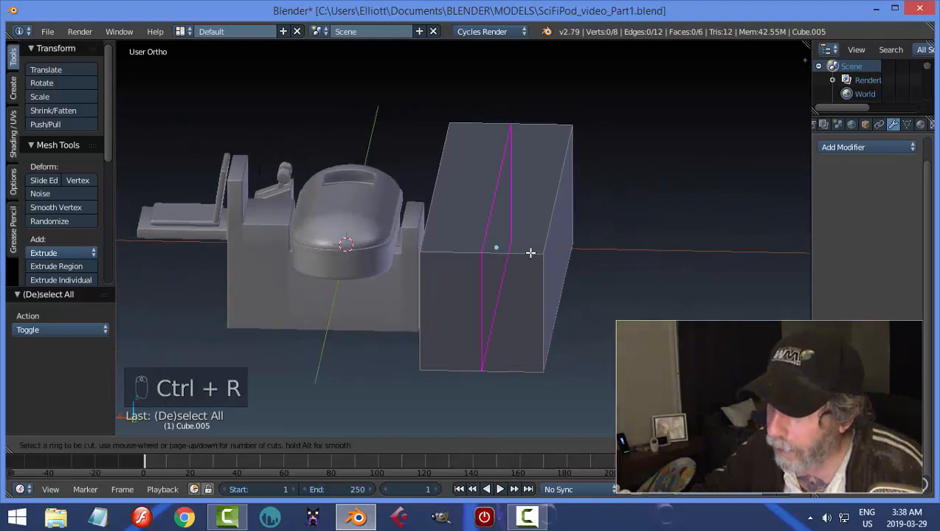
pyautogui.click(530, 253)
pyautogui.click(579, 262)
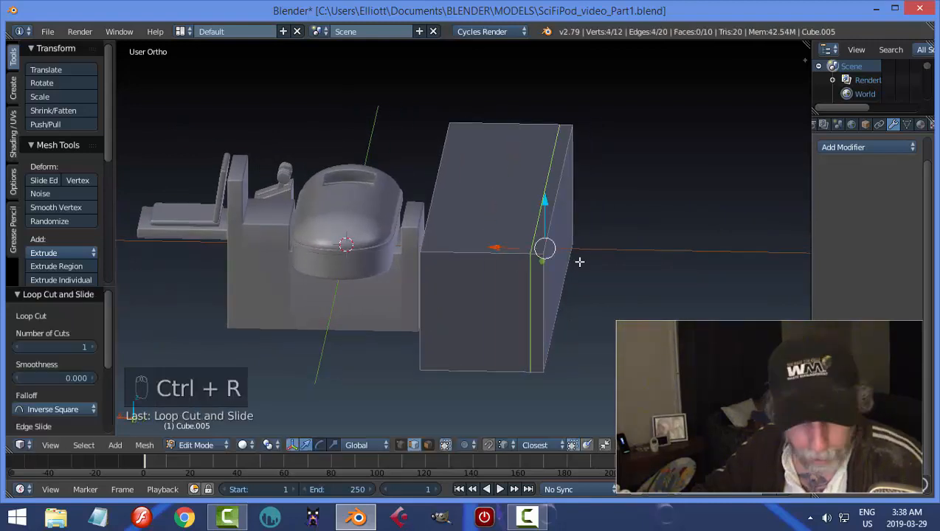
# Extrude the narrow top face along the box's far side up by about 2.195 to form a back wall.
pyautogui.press('a')
pyautogui.hotkey('ctrl', 'Tab')
pyautogui.click(552, 261)
pyautogui.rightClick(549, 221)
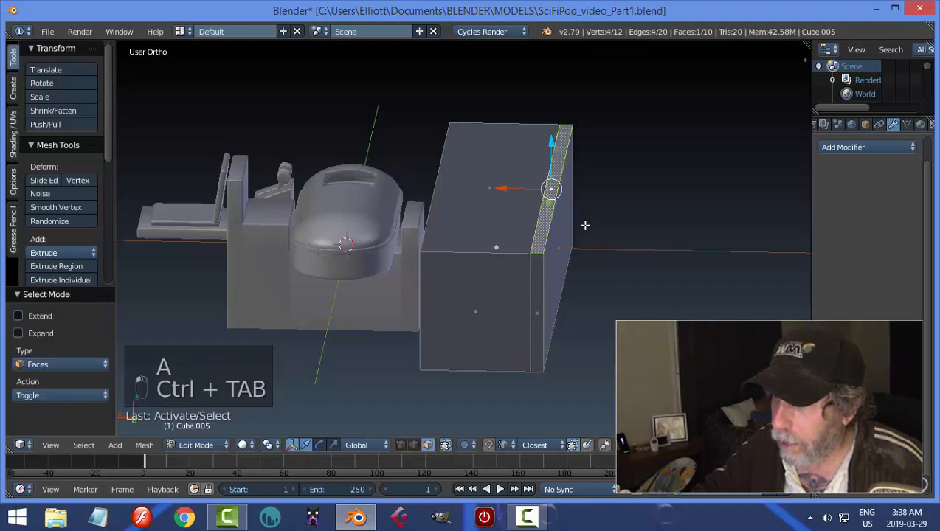
pyautogui.moveTo(549, 222); pyautogui.dragTo(575, 228, button='middle')
pyautogui.press('e')
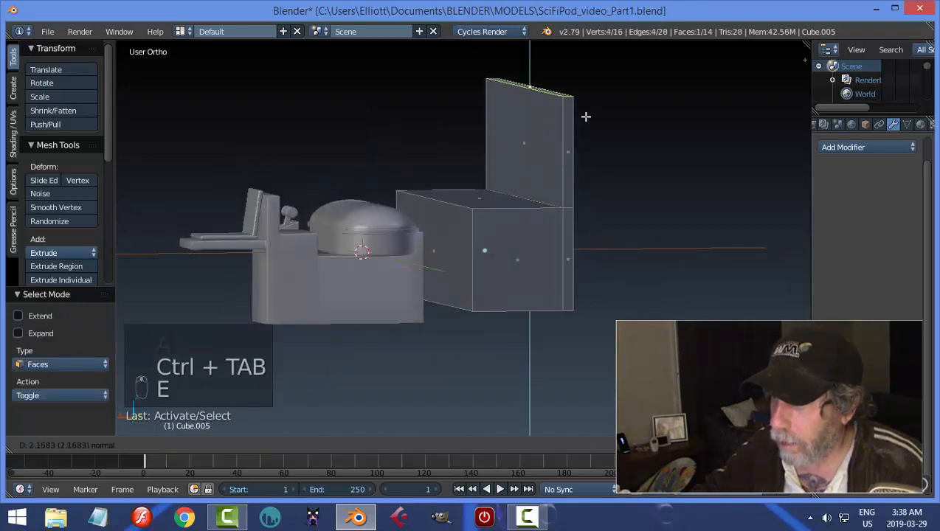
pyautogui.click(586, 115)
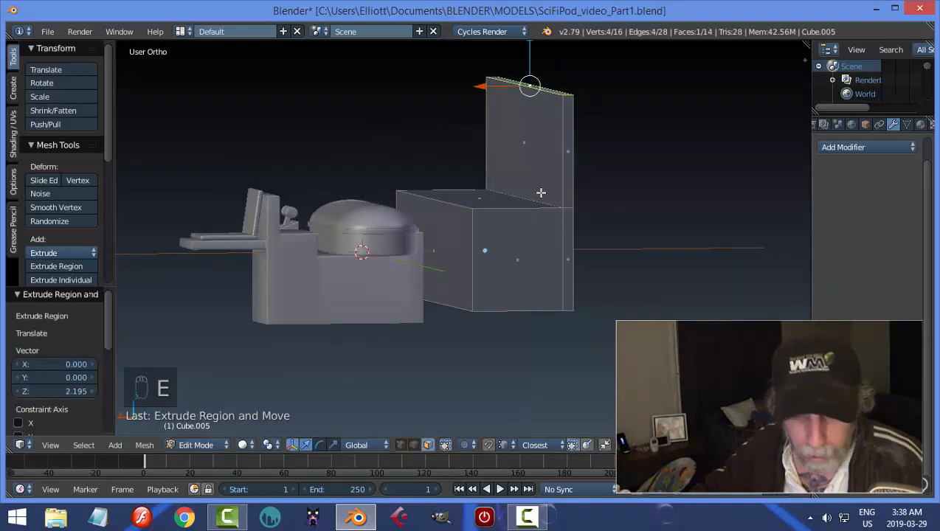
# Add a horizontal loop cut around the back wall, slid close to its upper edge.
pyautogui.press('a')
pyautogui.moveTo(522, 194)
pyautogui.mouseDown(button='middle')
pyautogui.moveTo(623, 197)
pyautogui.moveTo(633, 189)
pyautogui.moveTo(523, 207)
pyautogui.mouseUp(button='middle')
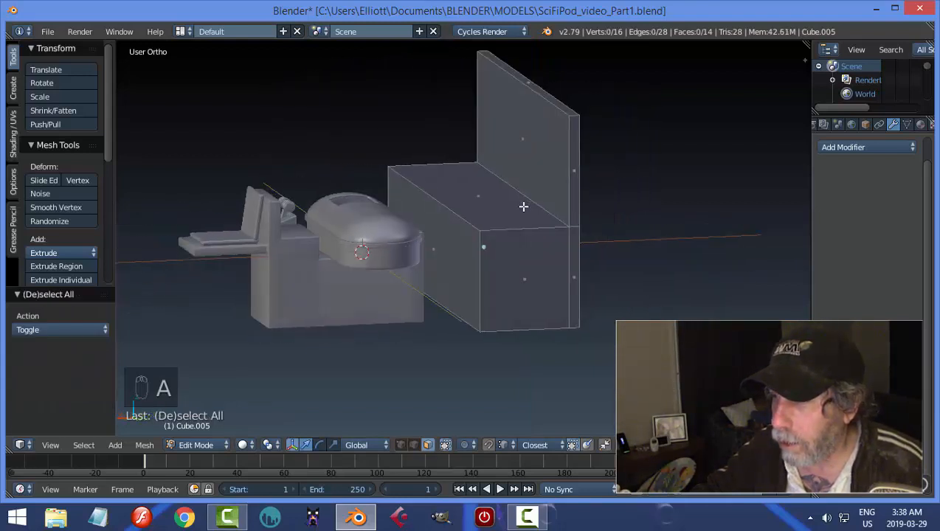
pyautogui.hotkey('ctrl', 'r')
pyautogui.click(579, 143)
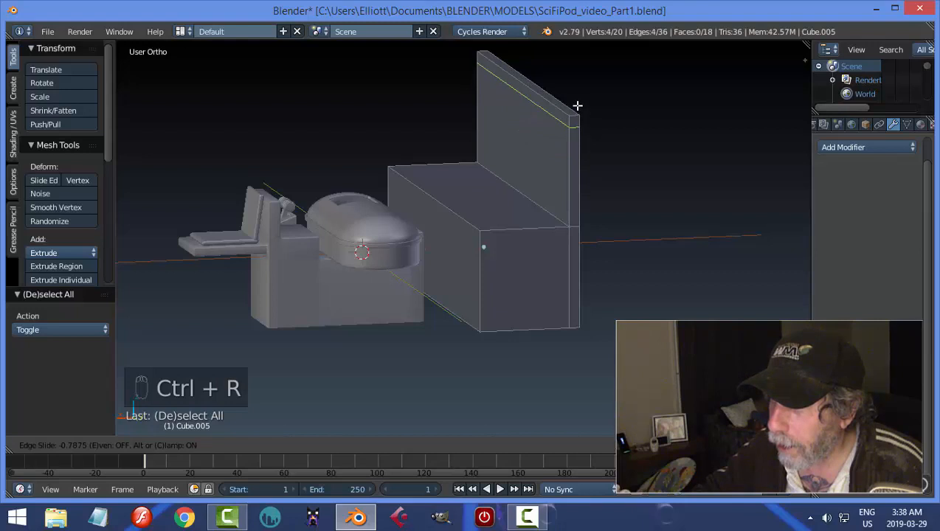
pyautogui.click(577, 106)
# Extrude the thin upper face of the back wall toward the pod to form a long overhanging canopy.
pyautogui.press('a')
pyautogui.hotkey('ctrl', 'Tab')
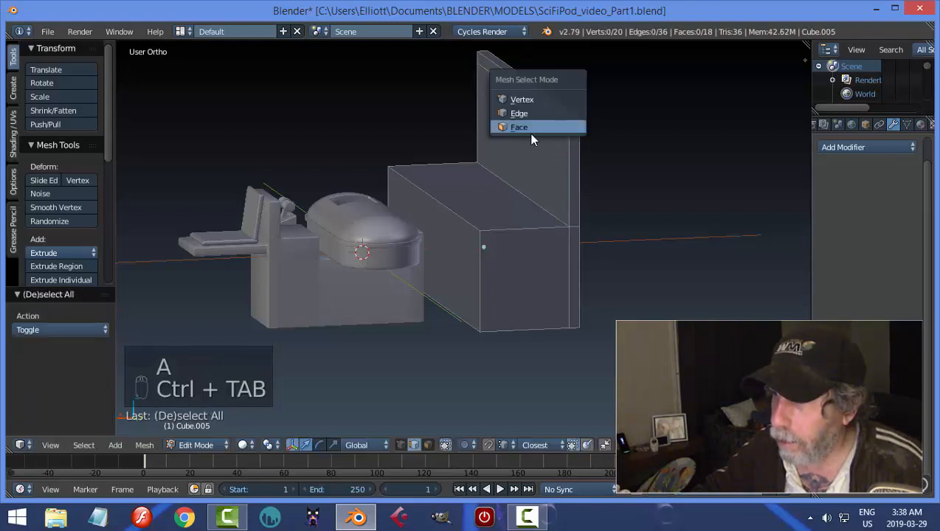
pyautogui.click(532, 133)
pyautogui.press('e')
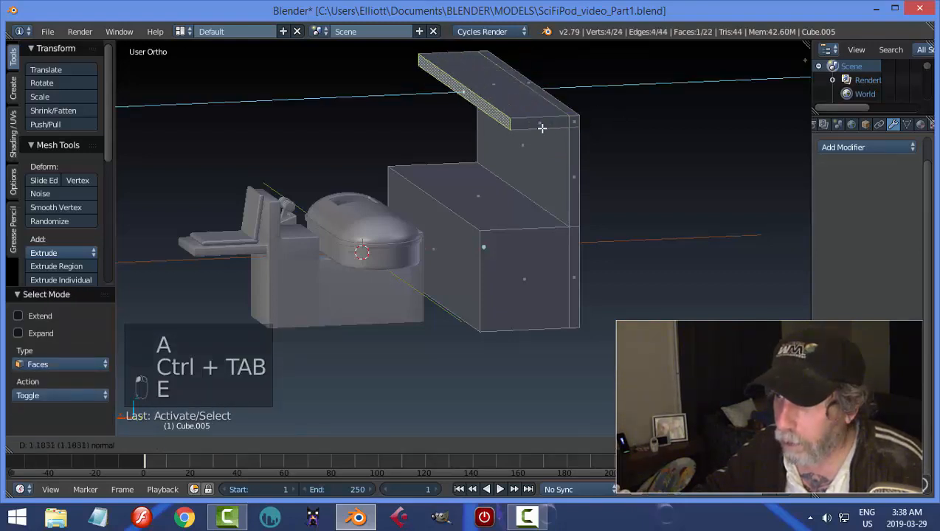
pyautogui.click(407, 145)
pyautogui.press('a')
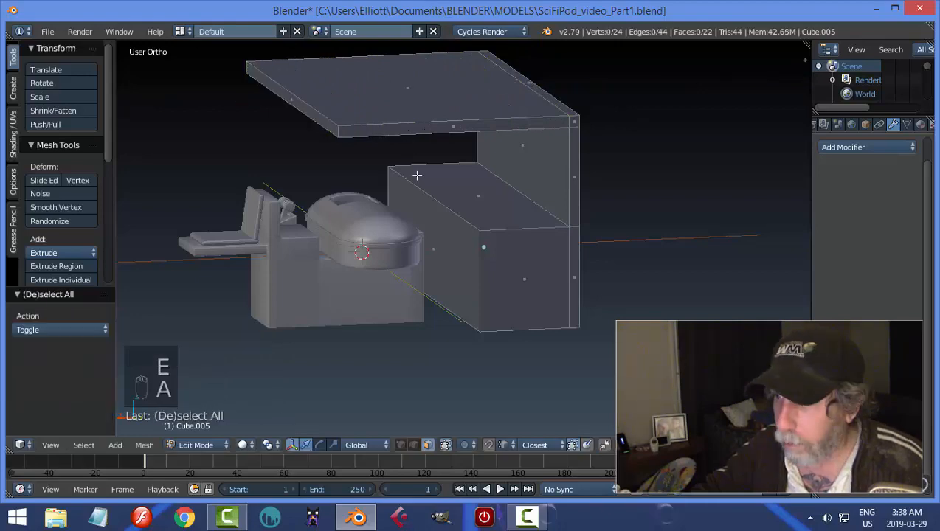
# Try adding four evenly spaced loop cuts across the length of the box, back wall and canopy.
pyautogui.moveTo(417, 175); pyautogui.dragTo(576, 106, button='middle')
pyautogui.moveTo(595, 196); pyautogui.dragTo(449, 230, button='middle')
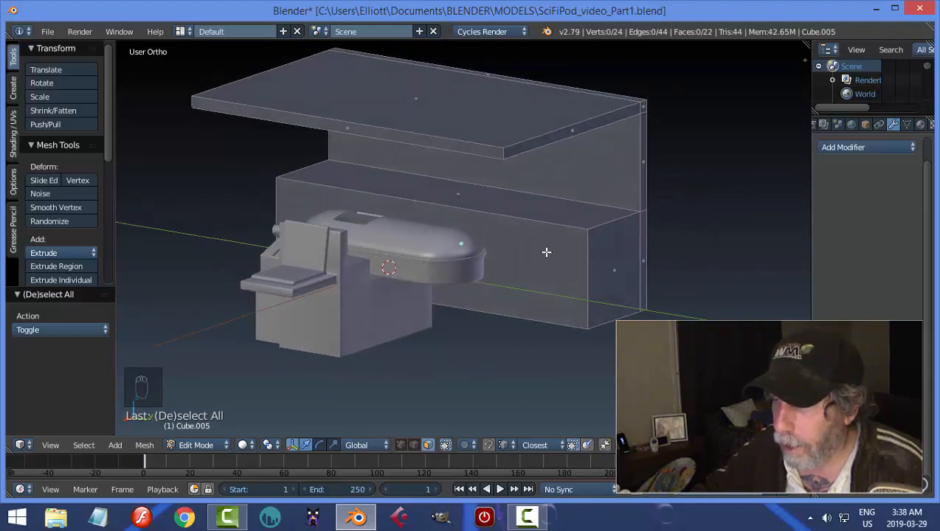
pyautogui.moveTo(546, 252); pyautogui.dragTo(539, 235, button='middle')
pyautogui.hotkey('ctrl', 'r')
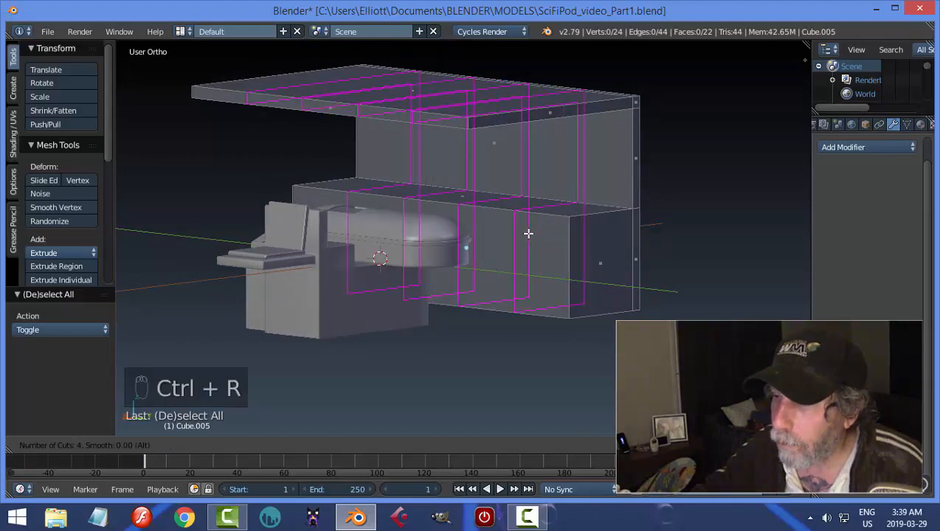
pyautogui.click(529, 234)
pyautogui.moveTo(529, 231); pyautogui.dragTo(562, 254, button='middle')
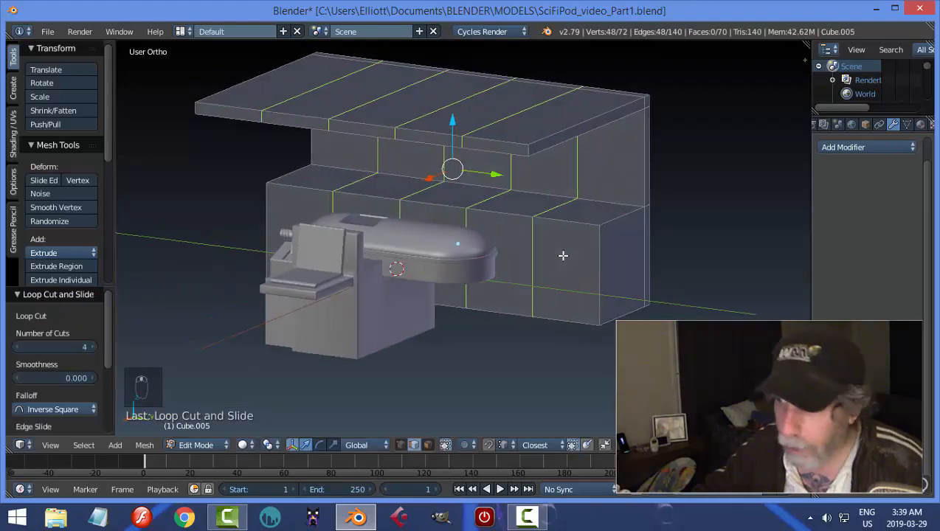
# Try selecting the neighbouring front panels of the lower box in face select mode.
pyautogui.press('a')
pyautogui.hotkey('ctrl', 'Tab')
pyautogui.click(564, 256)
pyautogui.rightClick(563, 255)
pyautogui.keyDown('shift'); pyautogui.rightClick(455, 222); pyautogui.keyUp('shift')
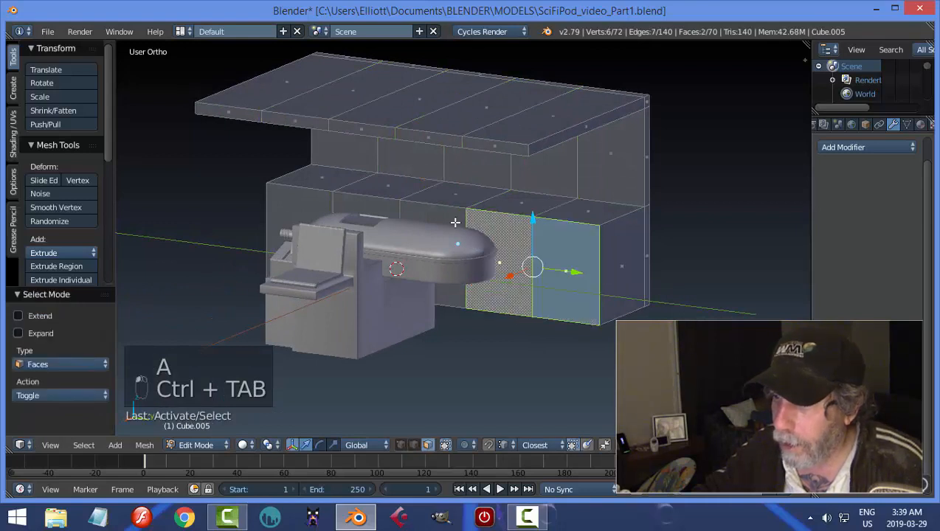
# Undo the front panel selection and the four loop cuts.
pyautogui.press('a')
pyautogui.hotkey('ctrl', 'z')
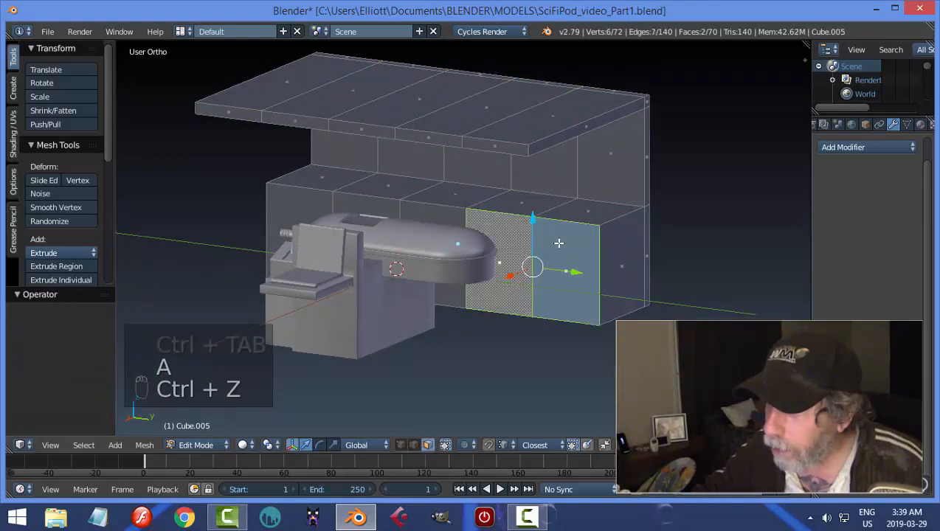
pyautogui.hotkey('ctrl', 'z')
pyautogui.hotkey('ctrl', 'z')
pyautogui.hotkey('ctrl', 'z')
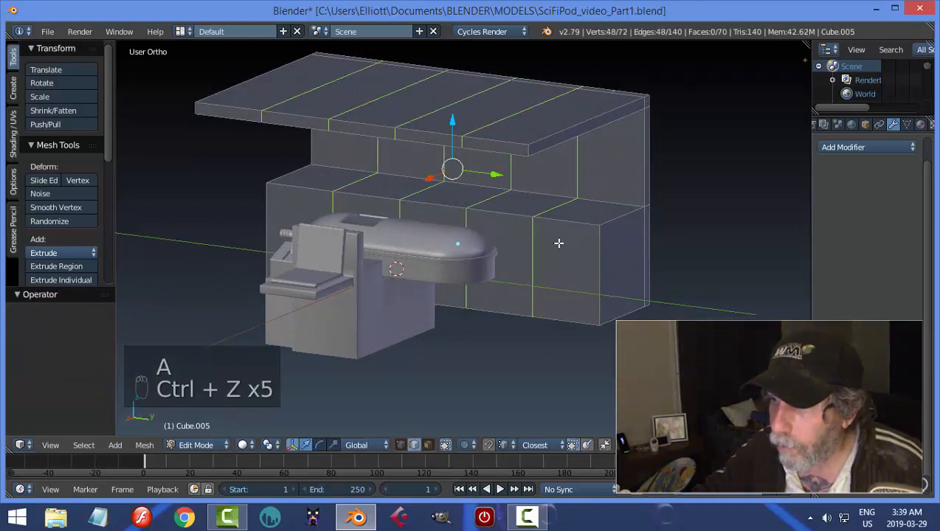
pyautogui.hotkey('ctrl', 'z')
# Inset the two underside faces of the box together with a thickness of about 0.1514.
pyautogui.press('a')
pyautogui.press('a')
pyautogui.moveTo(612, 275); pyautogui.dragTo(638, 248, button='middle')
pyautogui.rightClick(568, 219)
pyautogui.keyDown('shift'); pyautogui.rightClick(595, 216); pyautogui.keyUp('shift')
pyautogui.press('i')
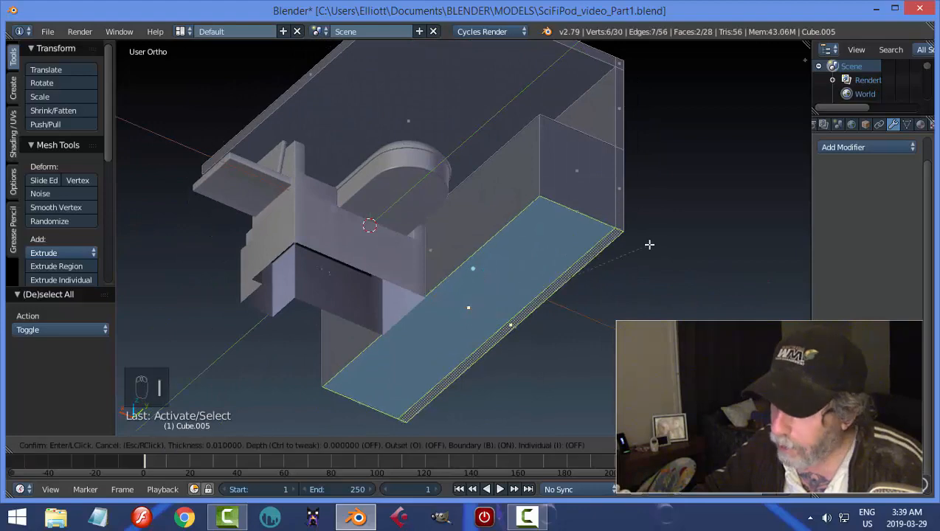
pyautogui.click(607, 260)
# Extrude the inset underside faces downward by about 0.117 to form a recessed base.
pyautogui.moveTo(607, 260); pyautogui.dragTo(619, 308, button='middle')
pyautogui.scroll(3, 537, 248)
pyautogui.press('e')
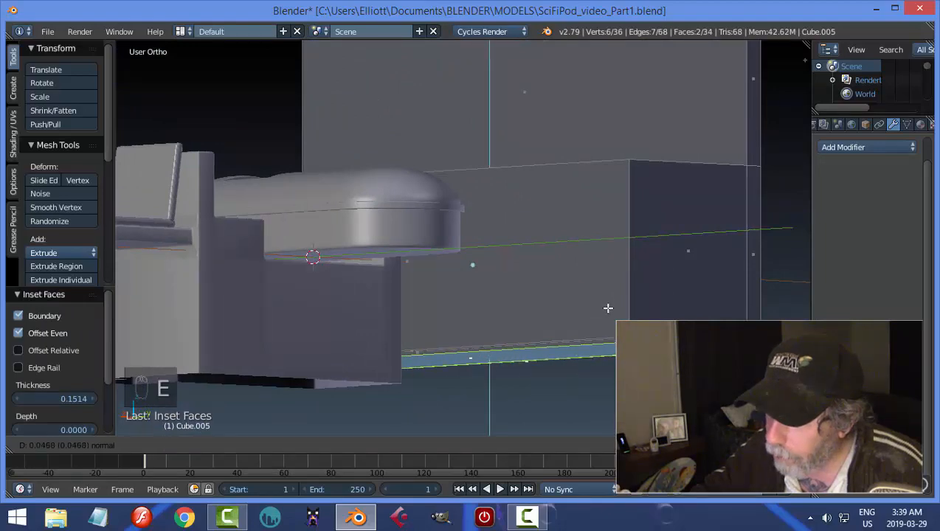
pyautogui.click(609, 312)
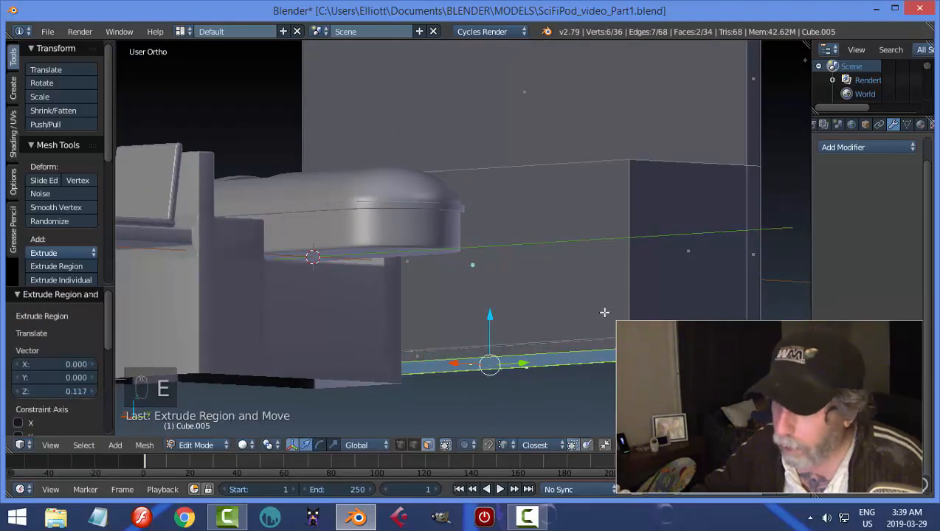
# Delete the two underside faces of the recessed base and return to Object Mode.
pyautogui.press('a')
pyautogui.hotkey('ctrl', 'z')
pyautogui.moveTo(605, 313); pyautogui.dragTo(653, 260, button='middle')
pyautogui.press('x')
pyautogui.click(602, 276)
pyautogui.press('Tab')
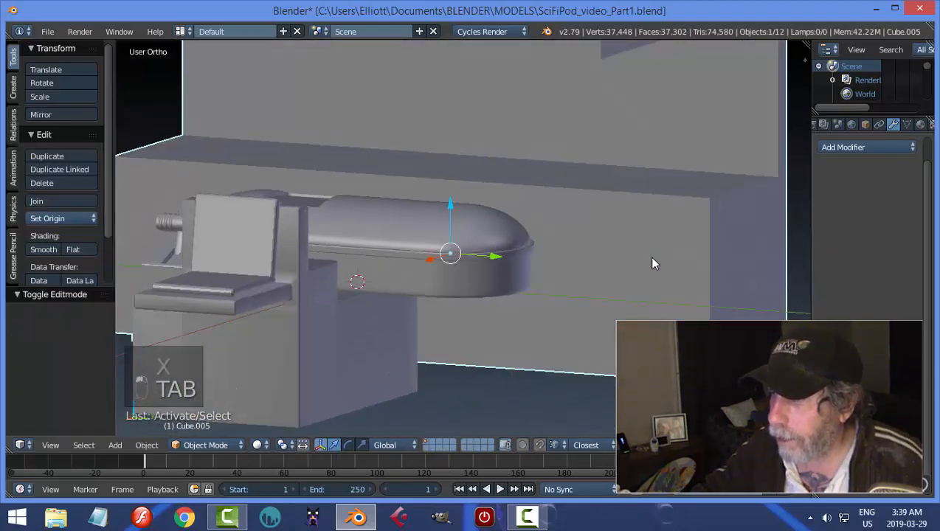
# Add four evenly spaced vertical loop cuts across the length of the wall cabinet without sliding them.
pyautogui.press('Tab')
pyautogui.click(674, 258)
pyautogui.hotkey('ctrl', 'r')
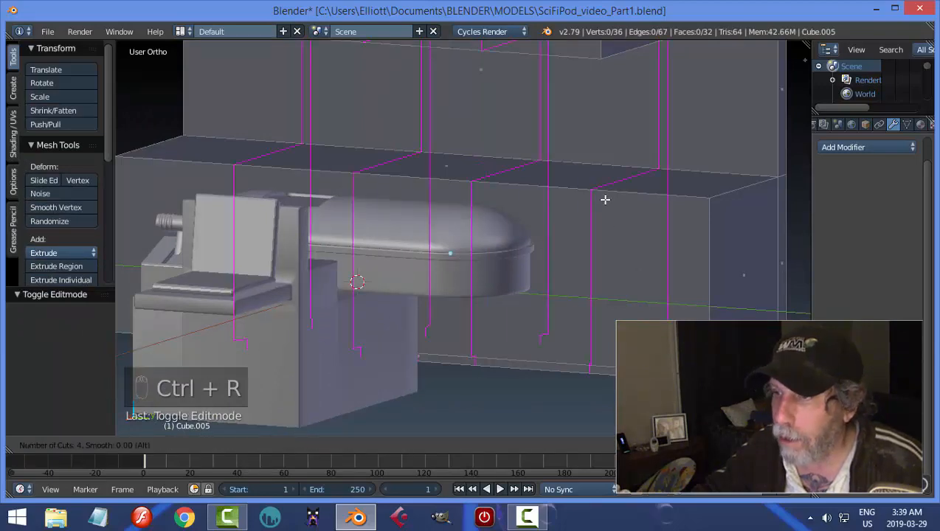
pyautogui.click(604, 199)
pyautogui.rightClick(605, 199)
# Select the five lower front faces of the cabinet and inset them individually with a thickness of about 0.0566.
pyautogui.press('a')
pyautogui.moveTo(639, 226); pyautogui.dragTo(638, 252, button='middle')
pyautogui.hotkey('ctrl', 'Tab')
pyautogui.click(639, 252)
pyautogui.rightClick(685, 255)
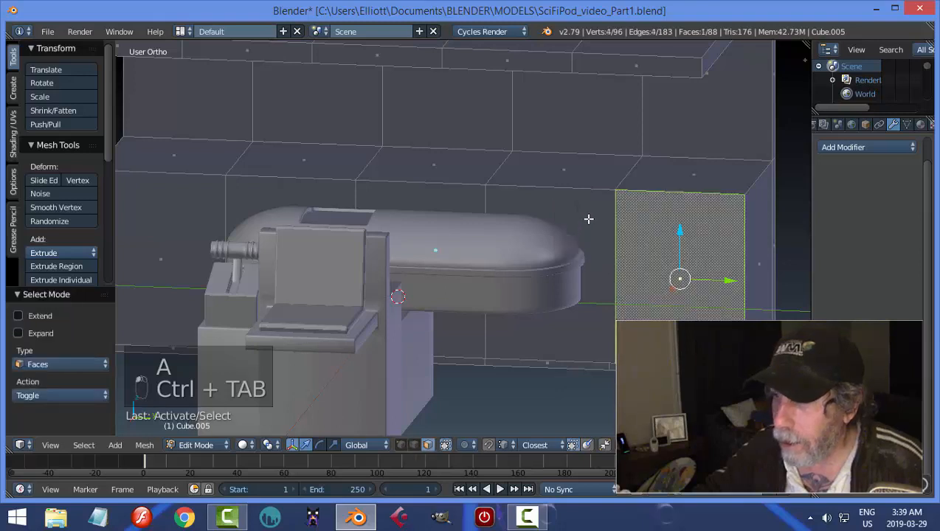
pyautogui.keyDown('shift'); pyautogui.rightClick(531, 211); pyautogui.keyUp('shift')
pyautogui.keyDown('shift'); pyautogui.rightClick(414, 196); pyautogui.keyUp('shift')
pyautogui.keyDown('shift'); pyautogui.rightClick(315, 188); pyautogui.keyUp('shift')
pyautogui.keyDown('shift'); pyautogui.rightClick(188, 189); pyautogui.keyUp('shift')
pyautogui.moveTo(635, 214); pyautogui.dragTo(664, 234, button='middle')
pyautogui.press('i')
pyautogui.press('i')
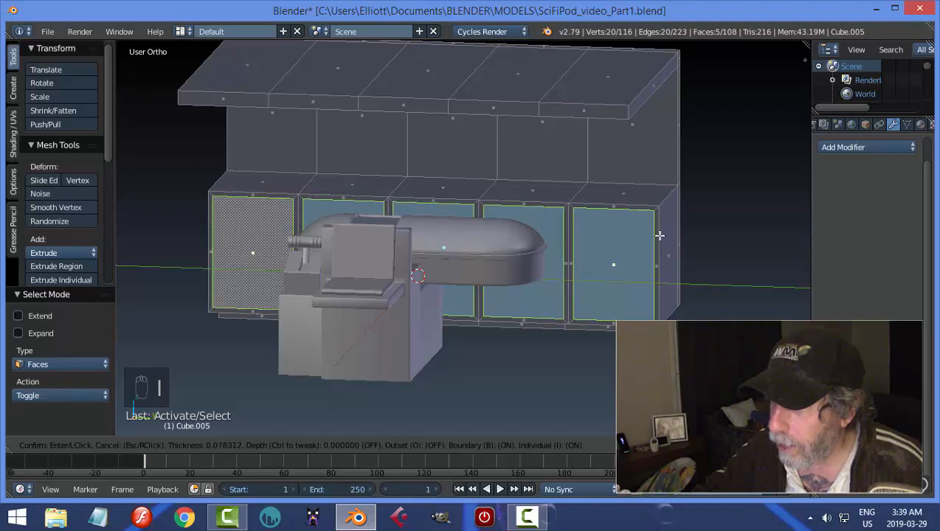
pyautogui.click(672, 248)
# Extrude the five inset front panels outward by about 0.060 and return to Object Mode.
pyautogui.moveTo(696, 248); pyautogui.dragTo(630, 265, button='middle')
pyautogui.press('e')
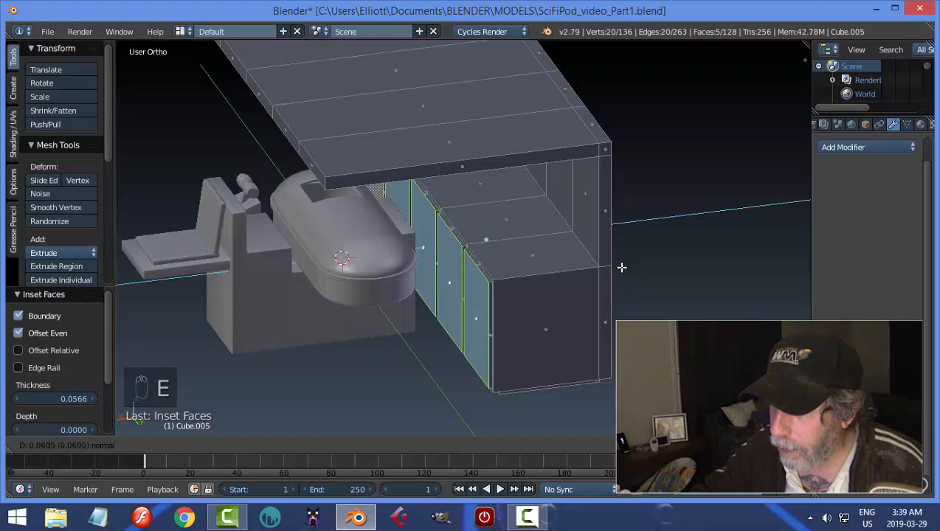
pyautogui.click(622, 267)
pyautogui.press('Tab')
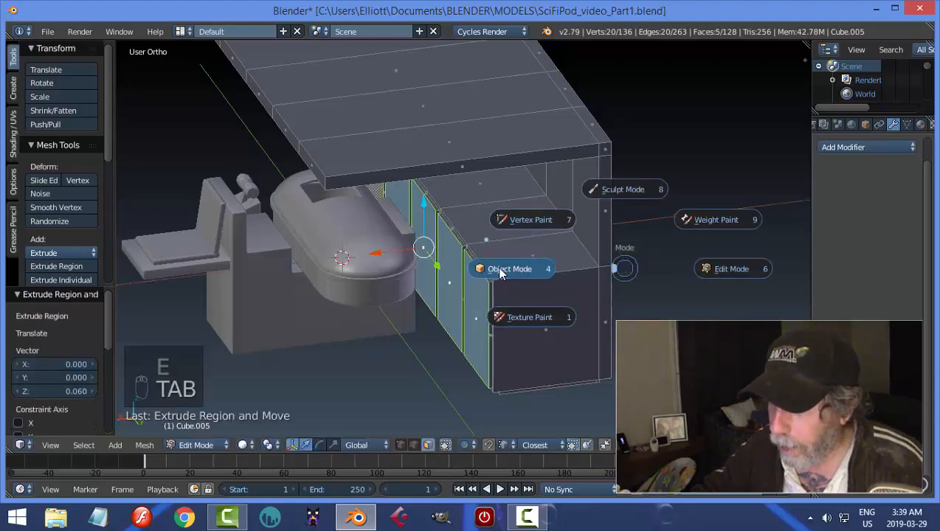
# Add a Bevel modifier to the cabinet and set its width to 0.016.
pyautogui.moveTo(576, 277); pyautogui.dragTo(639, 269, button='middle')
pyautogui.click(865, 147)
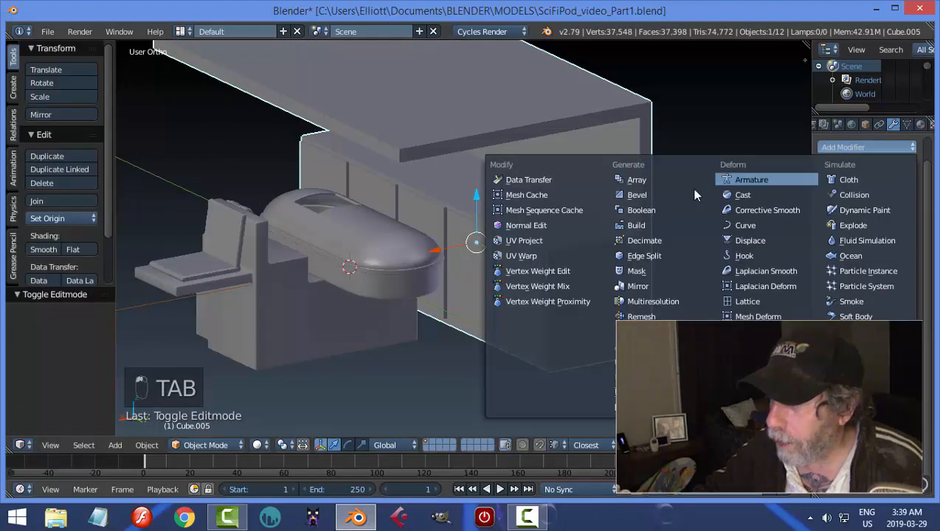
pyautogui.click(685, 189)
pyautogui.click(858, 224)
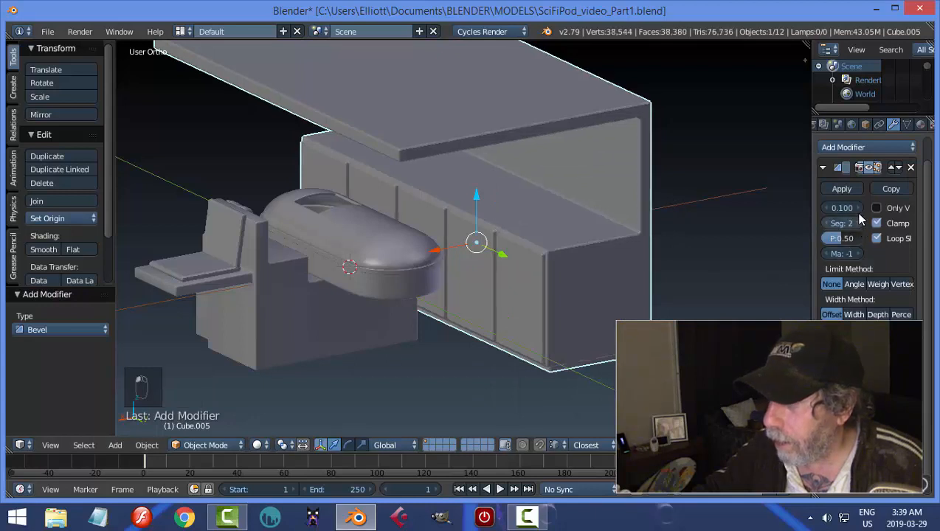
pyautogui.moveTo(847, 208); pyautogui.dragTo(843, 208)
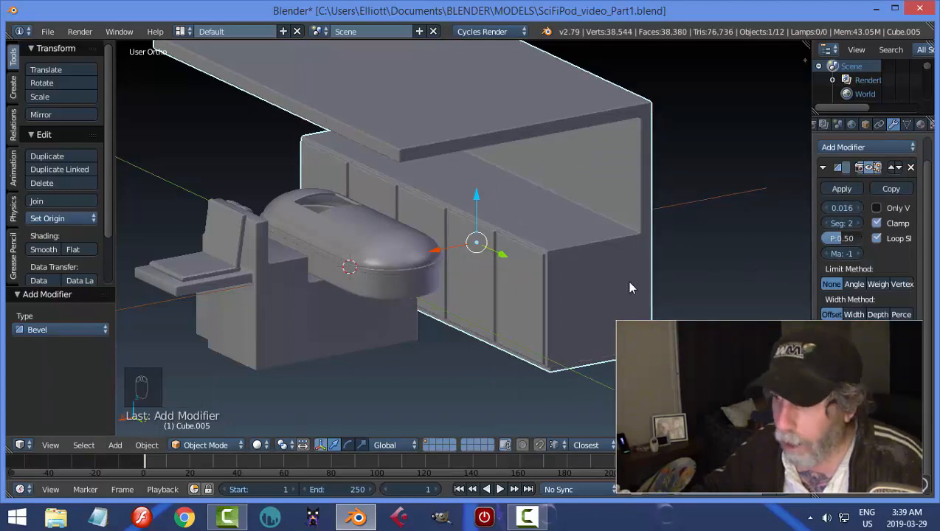
# Deselect the cabinet and save the file.
pyautogui.press('a')
pyautogui.moveTo(631, 288); pyautogui.dragTo(467, 202, button='middle')
pyautogui.hotkey('ctrl', 's')
# Duplicate the leftmost upper back-wall face of the cabinet in place and separate it into its own object.
pyautogui.rightClick(501, 164)
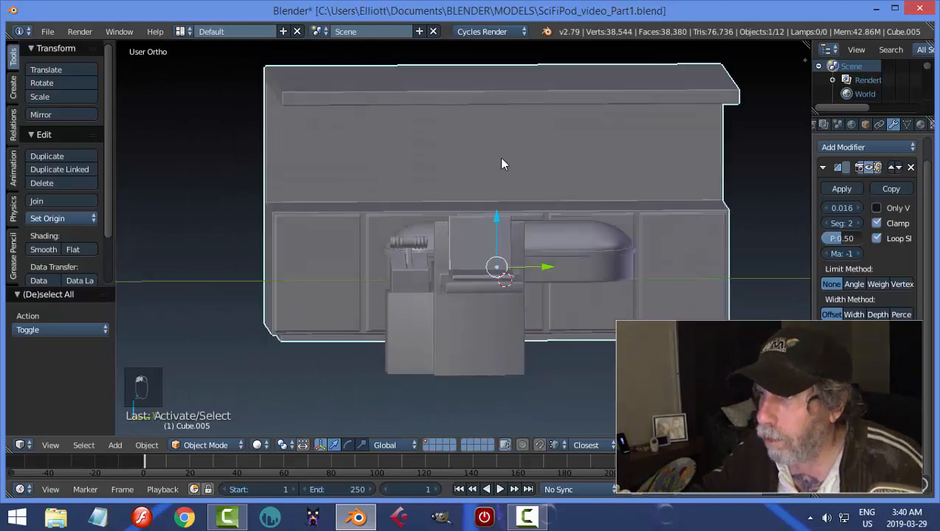
pyautogui.press('Tab')
pyautogui.click(605, 158)
pyautogui.rightClick(319, 146)
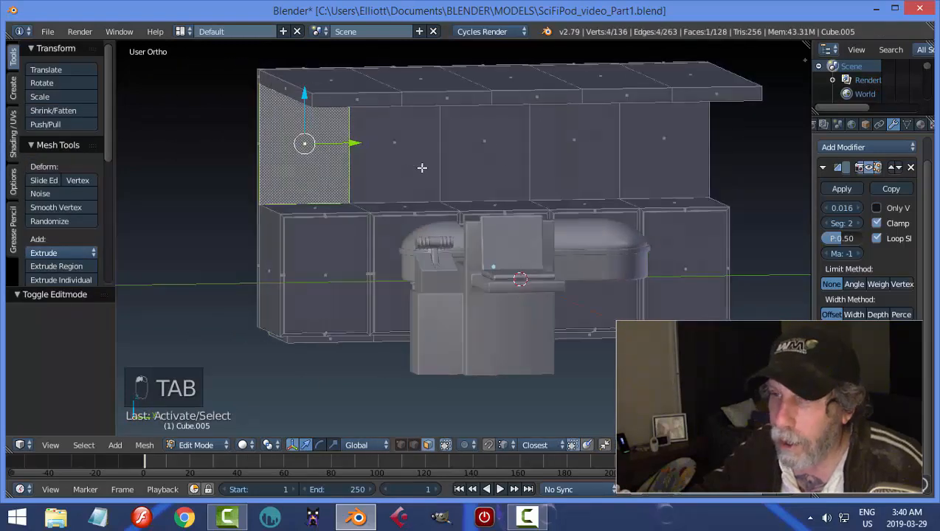
pyautogui.moveTo(318, 145); pyautogui.dragTo(449, 170, button='middle')
pyautogui.hotkey('shift', 'd')
pyautogui.rightClick(449, 170)
pyautogui.press('p')
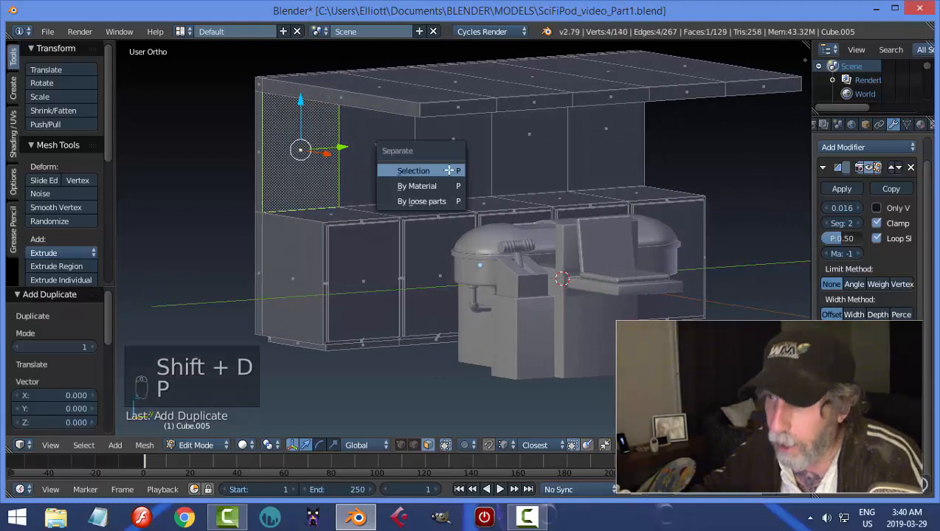
pyautogui.click(448, 171)
pyautogui.press('Tab')
pyautogui.click(351, 169)
# Select the separated wall panel and set its origin to its geometry.
pyautogui.rightClick(342, 170)
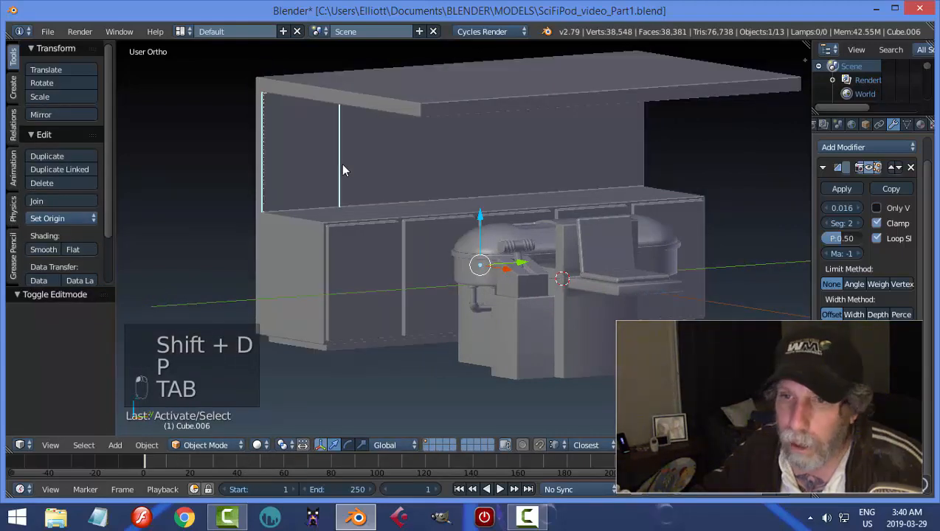
pyautogui.click(62, 218)
pyautogui.click(73, 252)
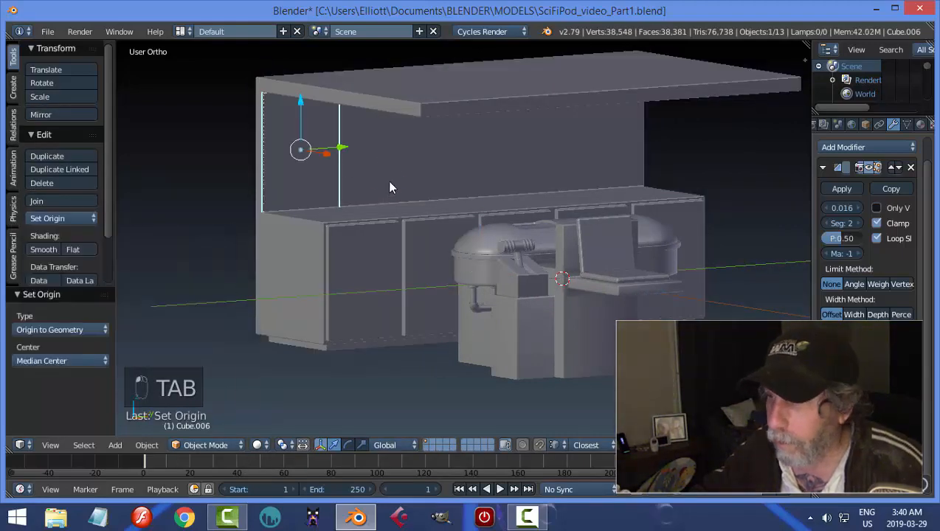
# Select the panel's whole mesh and scale it to about 0.910.
pyautogui.press('Tab')
pyautogui.press('a')
pyautogui.press('a')
pyautogui.press('a')
pyautogui.press('s')
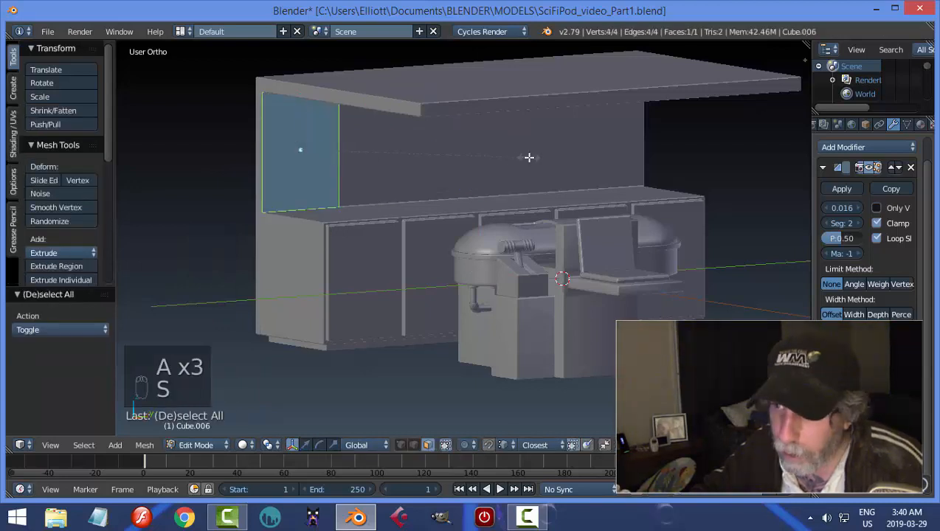
pyautogui.click(508, 161)
# Move the panel's right edge along Y to roughly double the panel's width.
pyautogui.moveTo(424, 155); pyautogui.dragTo(392, 147, button='middle')
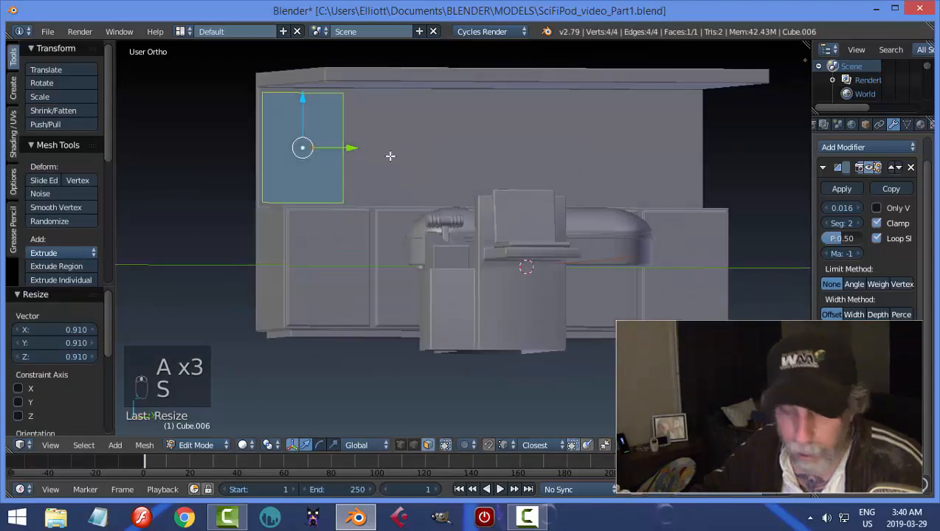
pyautogui.hotkey('ctrl', 'Tab')
pyautogui.click(364, 145)
pyautogui.rightClick(373, 140)
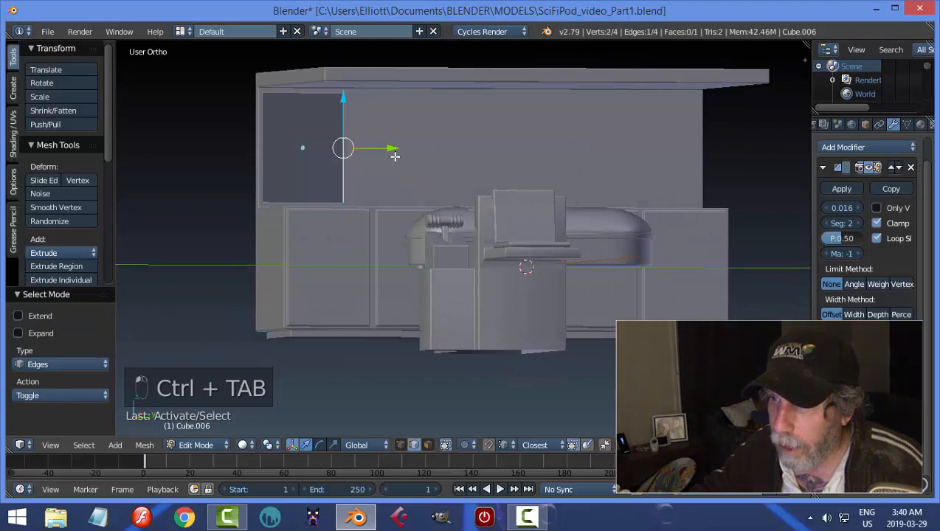
pyautogui.moveTo(395, 152); pyautogui.dragTo(486, 156)
# Select the whole widened panel and scale it down slightly.
pyautogui.press('a')
pyautogui.press('a')
pyautogui.press('a')
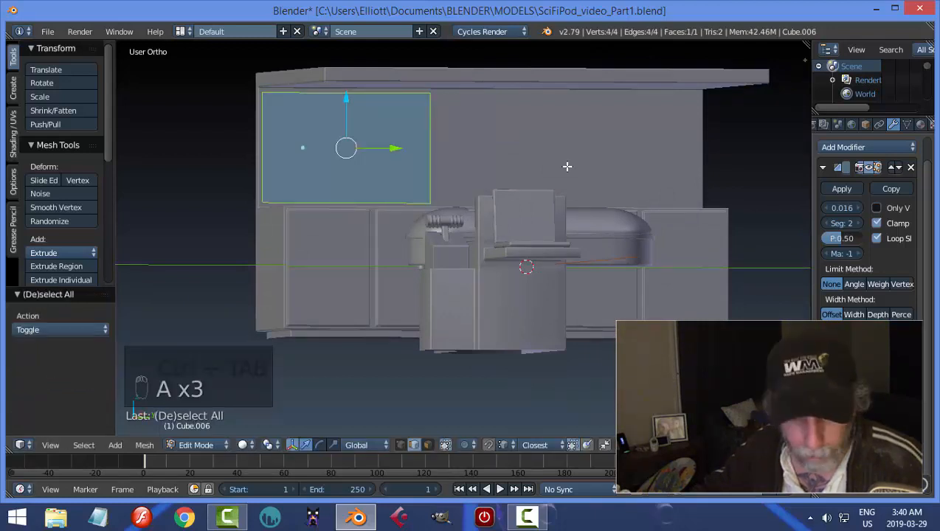
pyautogui.press('s')
pyautogui.click(404, 153)
# Extrude the panel face to give it thickness and return to Object Mode.
pyautogui.moveTo(405, 153); pyautogui.dragTo(456, 201, button='middle')
pyautogui.press('e')
pyautogui.click(383, 180)
pyautogui.scroll(1, 459, 199)
pyautogui.click(405, 200)
# Reselect the wall panel and nudge its position against the back wall.
pyautogui.moveTo(404, 200); pyautogui.dragTo(454, 207, button='middle')
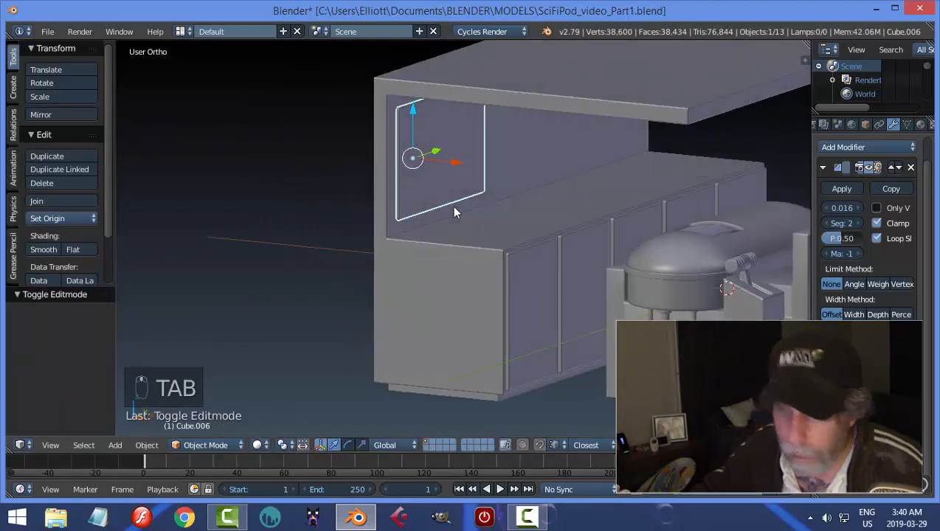
pyautogui.press('a')
pyautogui.scroll(3, 455, 200)
pyautogui.rightClick(431, 177)
pyautogui.moveTo(431, 177); pyautogui.dragTo(456, 140, button='middle')
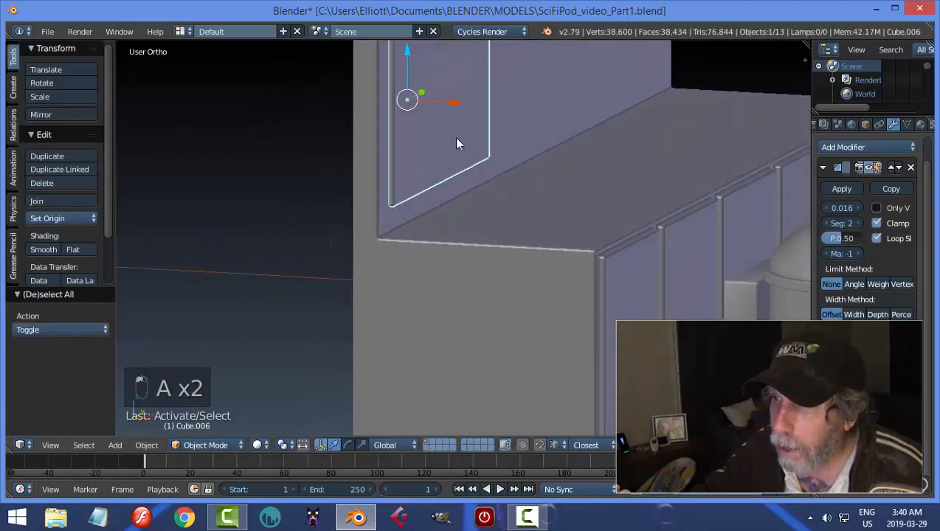
pyautogui.moveTo(455, 105); pyautogui.dragTo(455, 109)
# Deselect the wall panel and save the file.
pyautogui.press('a')
pyautogui.scroll(-3, 554, 147)
pyautogui.moveTo(554, 147); pyautogui.dragTo(391, 144, button='middle')
pyautogui.hotkey('ctrl', 's')
pyautogui.click(483, 161)
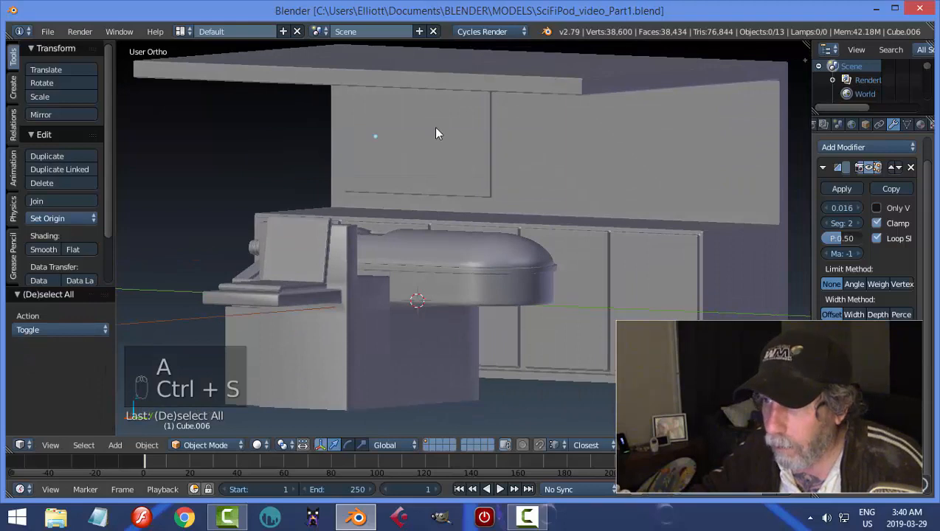
# Lower the wall panel slightly along Z and deselect it.
pyautogui.rightClick(437, 130)
pyautogui.moveTo(372, 83); pyautogui.dragTo(372, 90)
pyautogui.press('a')
# Snap the 3D cursor to the counter's front edge above the rightmost cabinet panel and return to Object Mode.
pyautogui.moveTo(448, 151); pyautogui.dragTo(573, 212, button='middle')
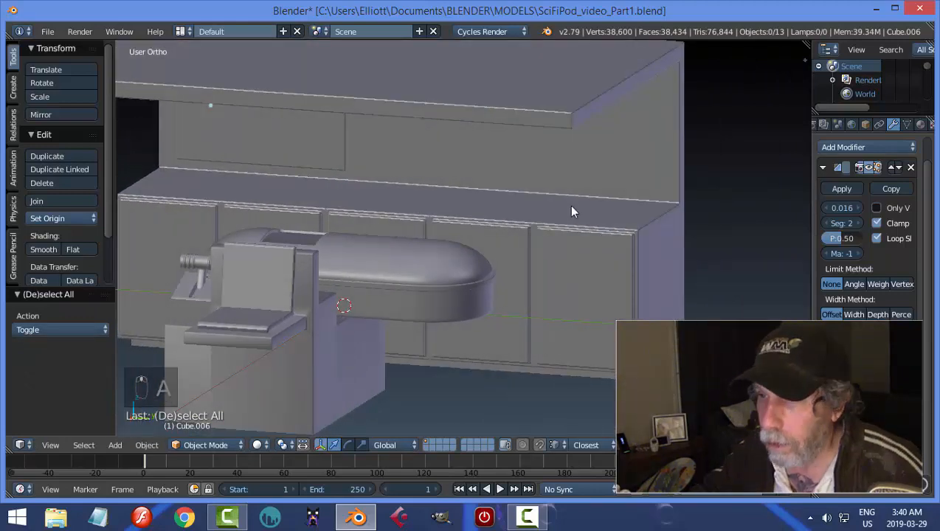
pyautogui.rightClick(567, 216)
pyautogui.press('Tab')
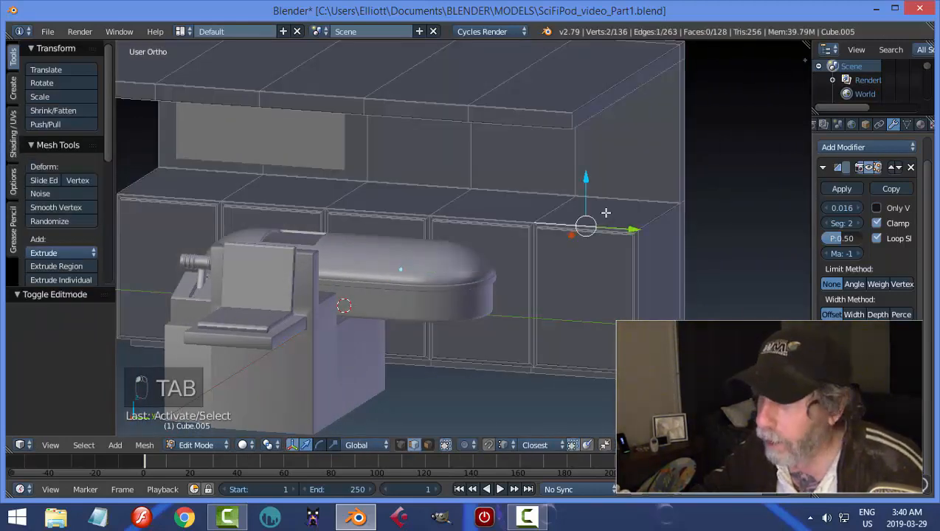
pyautogui.hotkey('shift', 's')
pyautogui.click(606, 213)
pyautogui.press('a')
pyautogui.press('Tab')
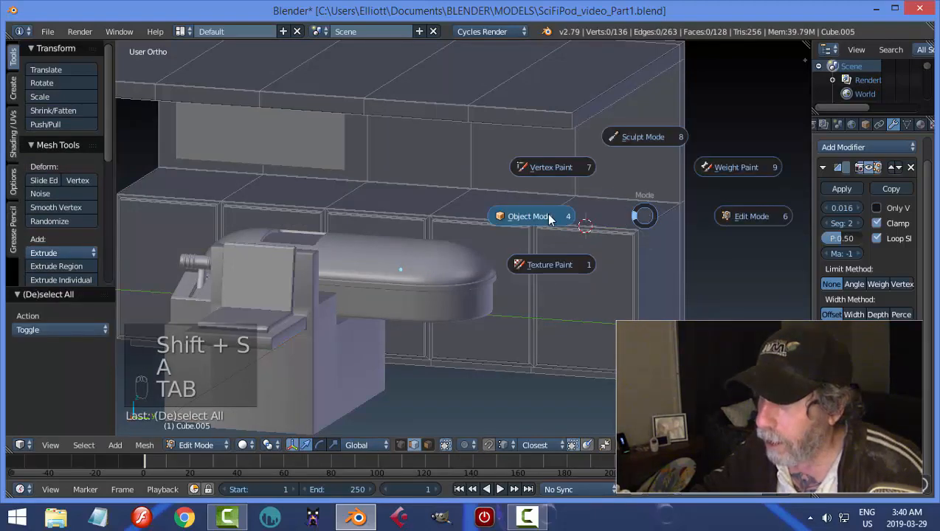
pyautogui.click(550, 218)
# Add an uncapped cylinder at the 3D cursor with 18 vertices.
pyautogui.moveTo(638, 212); pyautogui.dragTo(622, 217, button='middle')
pyautogui.hotkey('shift', 'a')
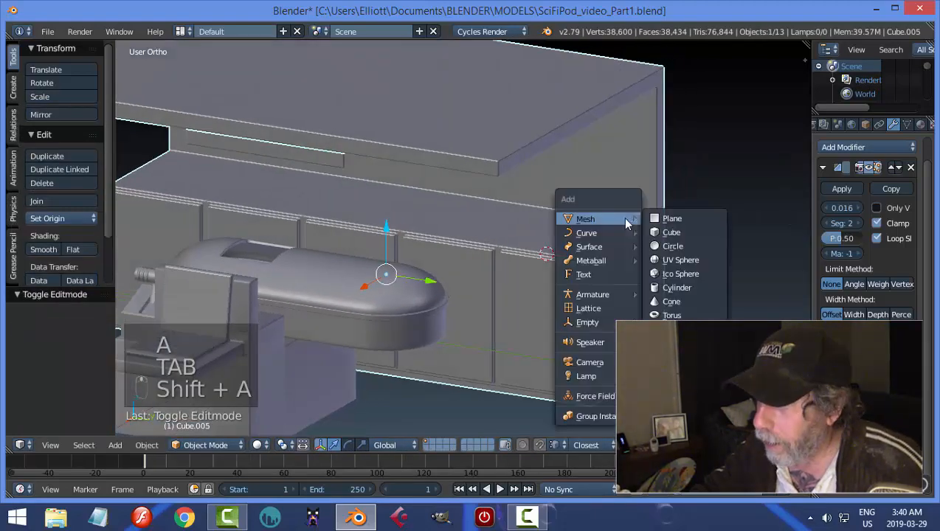
pyautogui.click(675, 288)
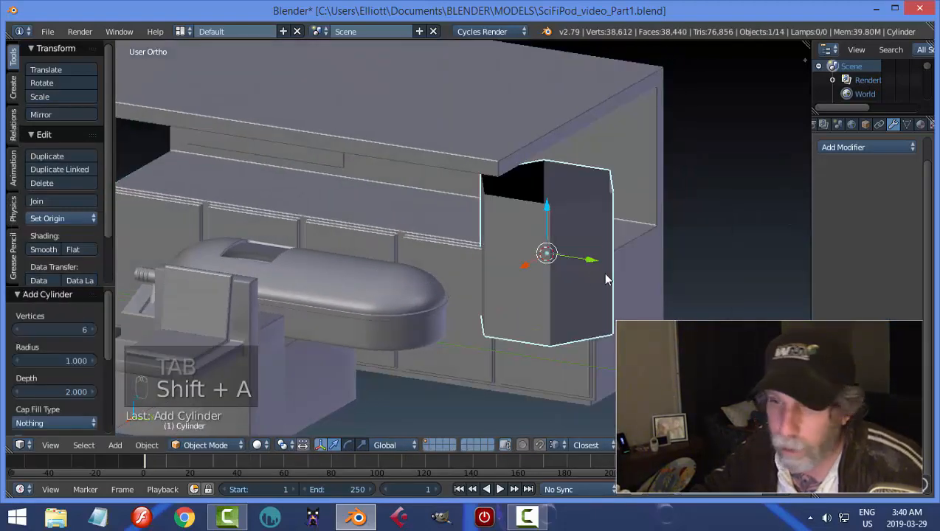
pyautogui.click(61, 328)
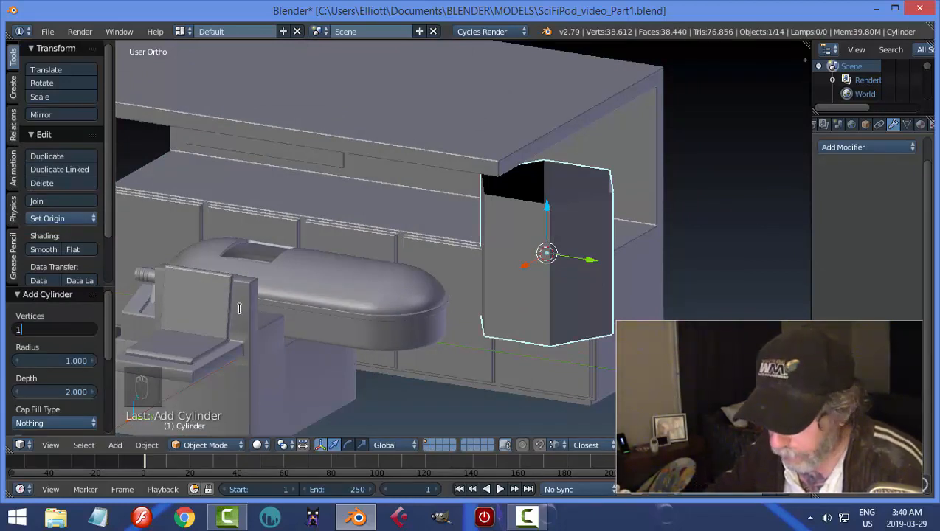
pyautogui.press('Return')
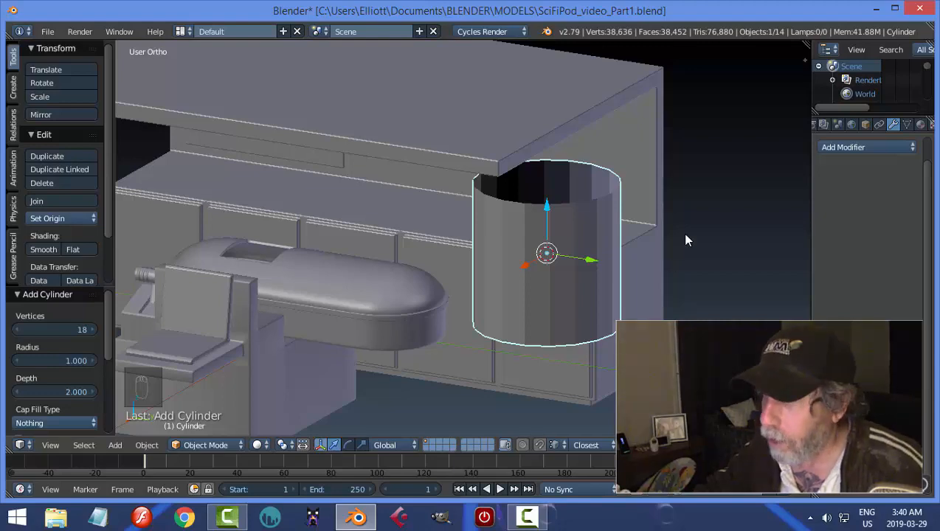
# Select the cylinder's whole mesh and move it back over the counter by about -1.043 along X.
pyautogui.press('Tab')
pyautogui.press('a')
pyautogui.press('a')
pyautogui.press('a')
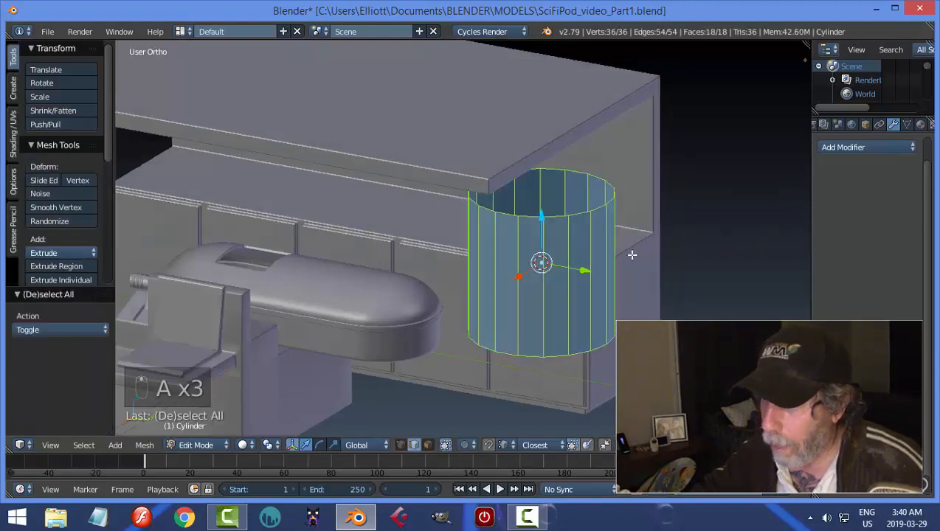
pyautogui.moveTo(632, 255); pyautogui.dragTo(567, 261, button='middle')
pyautogui.moveTo(320, 284); pyautogui.dragTo(390, 270)
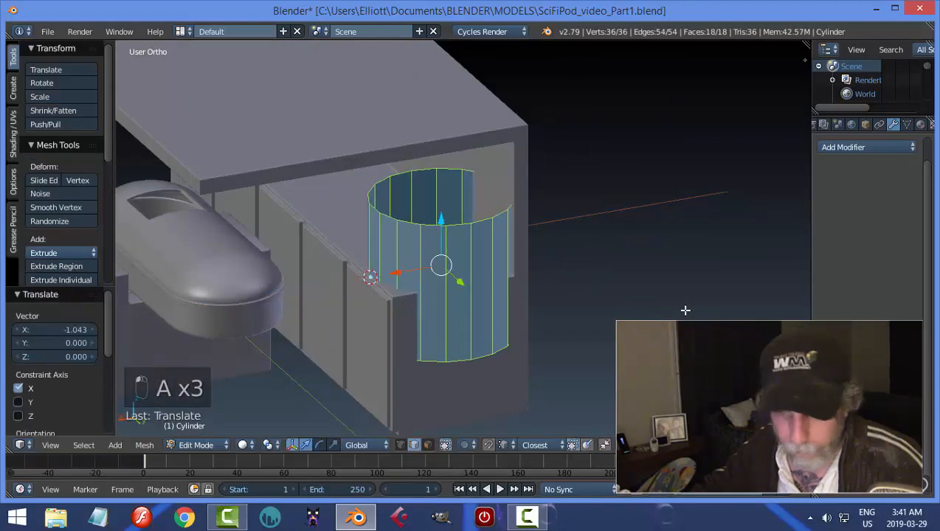
# Scale the cylinder to about 0.248 and raise it about 0.294 along Z onto the counter.
pyautogui.press('s')
pyautogui.click(494, 291)
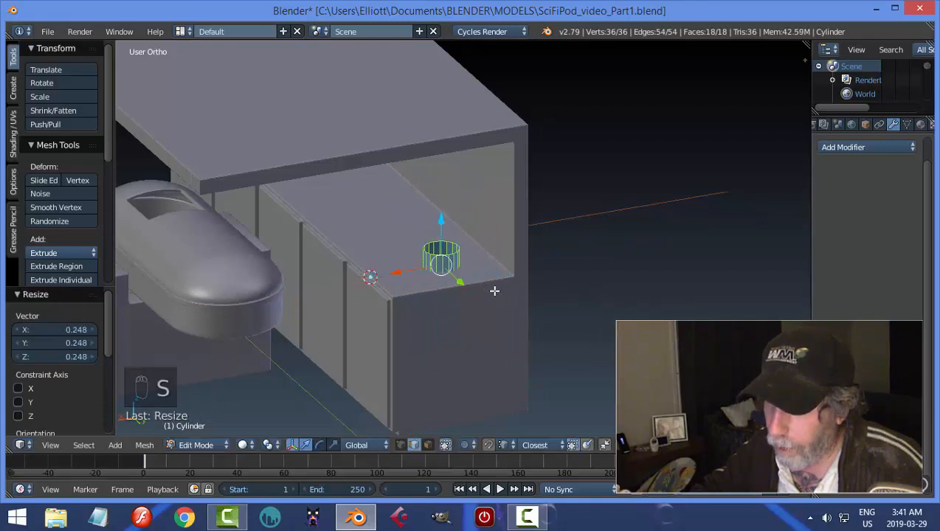
pyautogui.moveTo(442, 221); pyautogui.dragTo(443, 198)
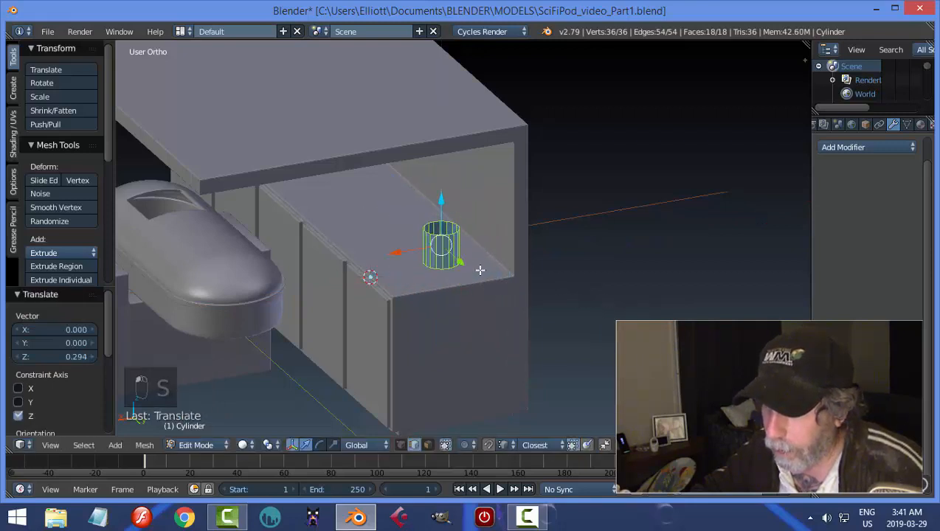
# Scale the cylinder down to about 0.81 and lower it so its base rests on the counter.
pyautogui.scroll(3, 478, 269)
pyautogui.moveTo(491, 268); pyautogui.dragTo(517, 262, button='middle')
pyautogui.press('s')
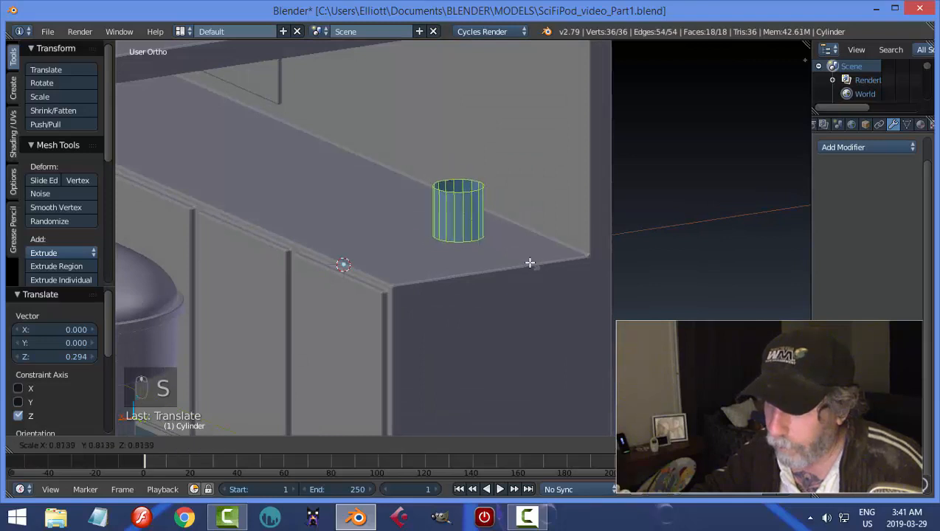
pyautogui.click(529, 261)
pyautogui.moveTo(456, 165); pyautogui.dragTo(459, 175)
# Select the cylinder's top edge loop and scale it to about 0.540 to taper the shape.
pyautogui.press('a')
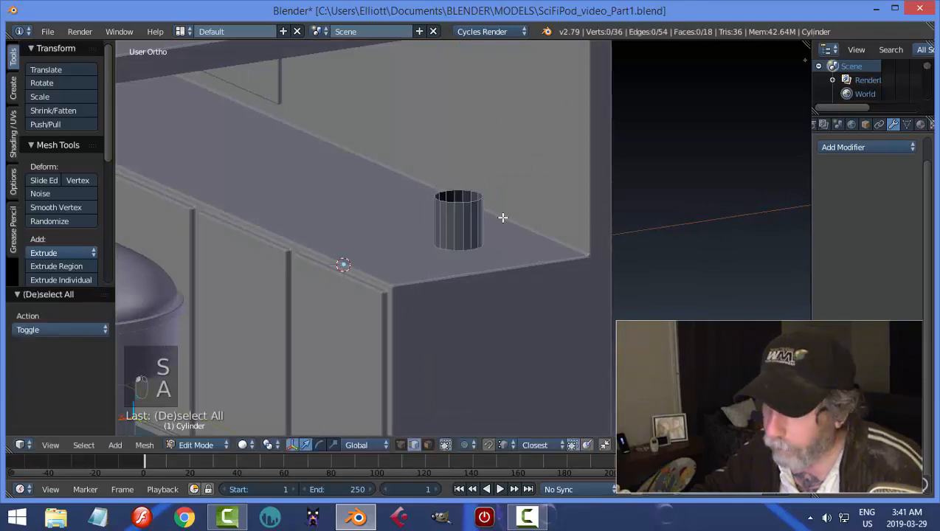
pyautogui.keyDown('alt'); pyautogui.rightClick(474, 203); pyautogui.keyUp('alt')
pyautogui.scroll(2, 538, 217)
pyautogui.keyDown('shift'); pyautogui.moveTo(548, 220); pyautogui.dragTo(579, 266, button='middle'); pyautogui.keyUp('shift')
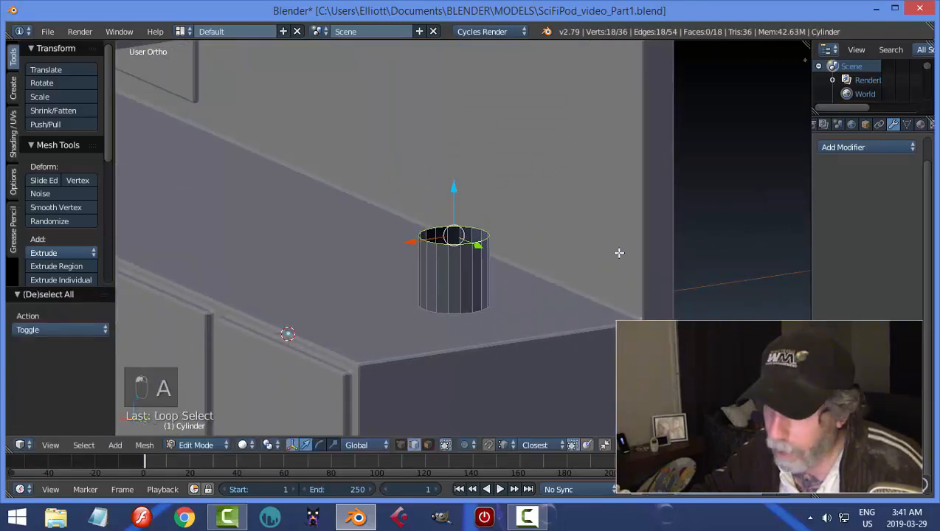
pyautogui.press('s')
pyautogui.click(531, 273)
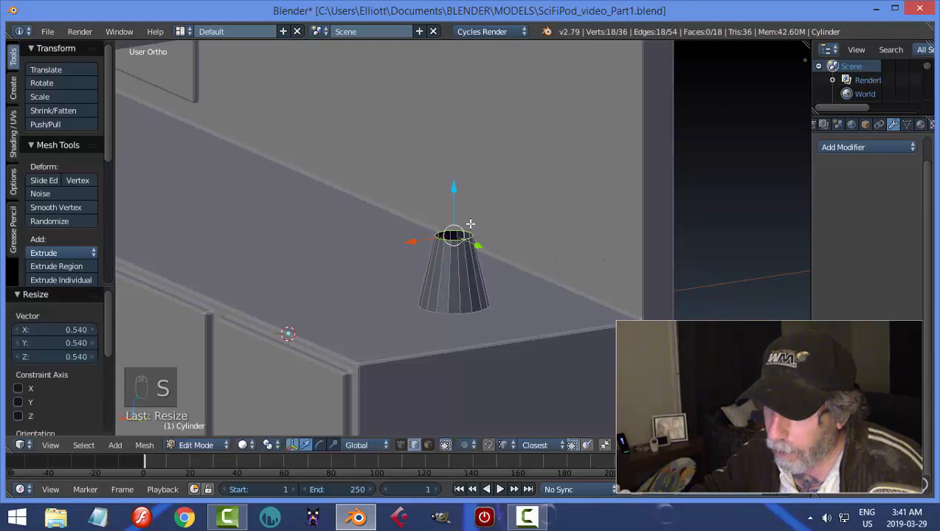
# Lower the flask's top edge loop slightly, then extrude it upward about 0.132 along Z as a straight neck.
pyautogui.moveTo(456, 194); pyautogui.dragTo(463, 213)
pyautogui.press('e')
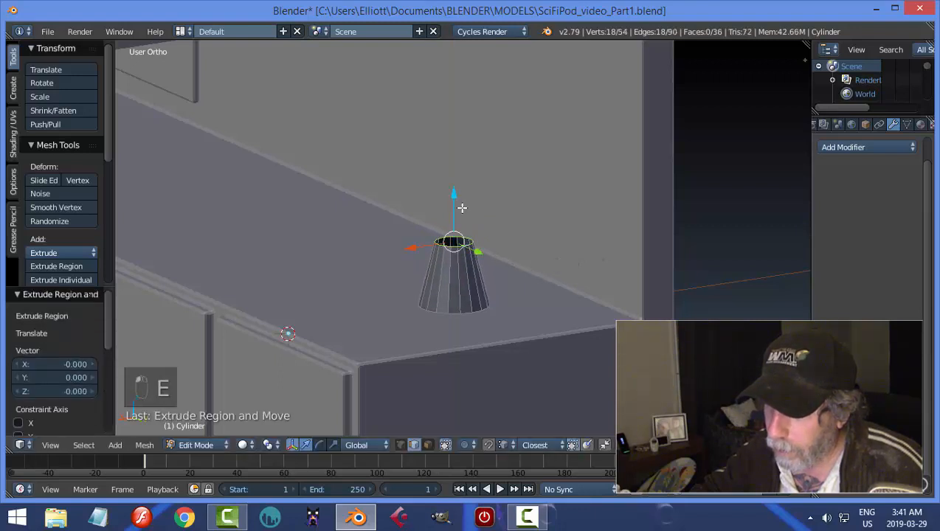
pyautogui.click(459, 175)
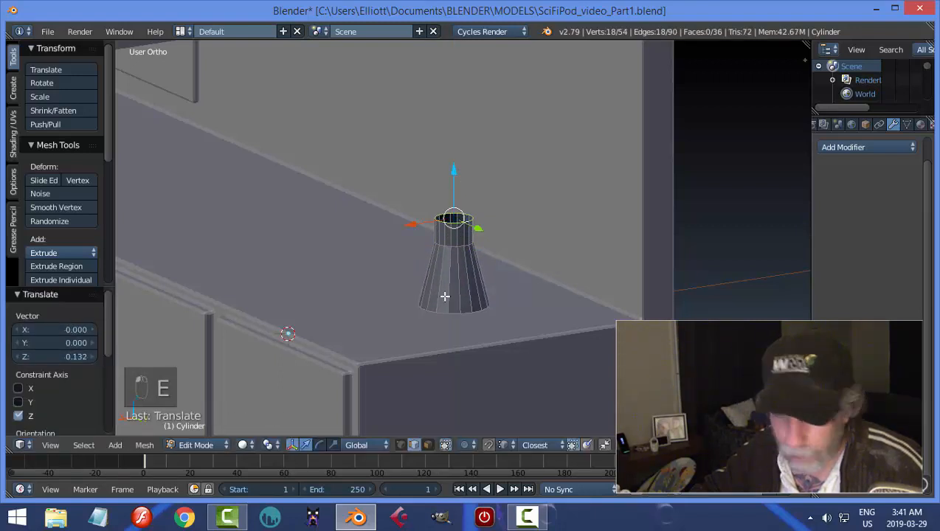
# Select the flask's bottom edge loop and extrude it about 0.050 downward along Z.
pyautogui.press('a')
pyautogui.keyDown('alt'); pyautogui.rightClick(473, 311); pyautogui.keyUp('alt')
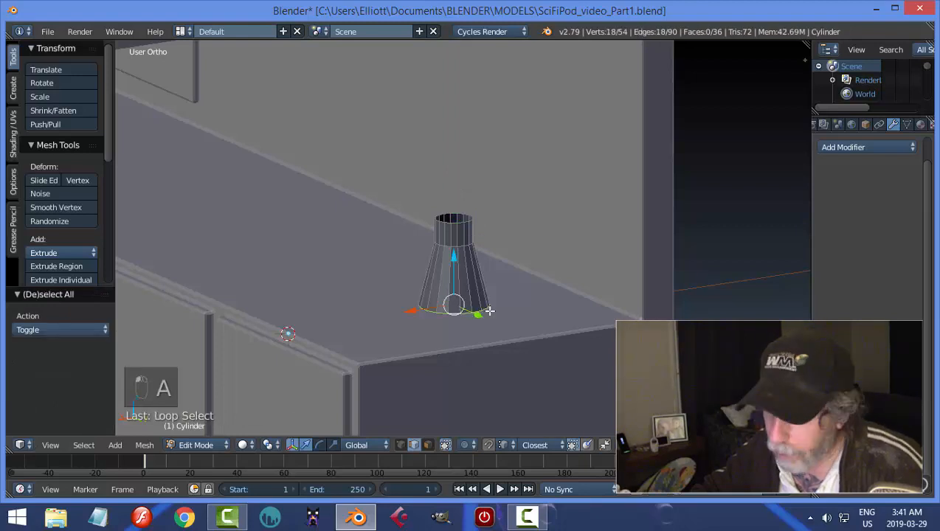
pyautogui.press('e')
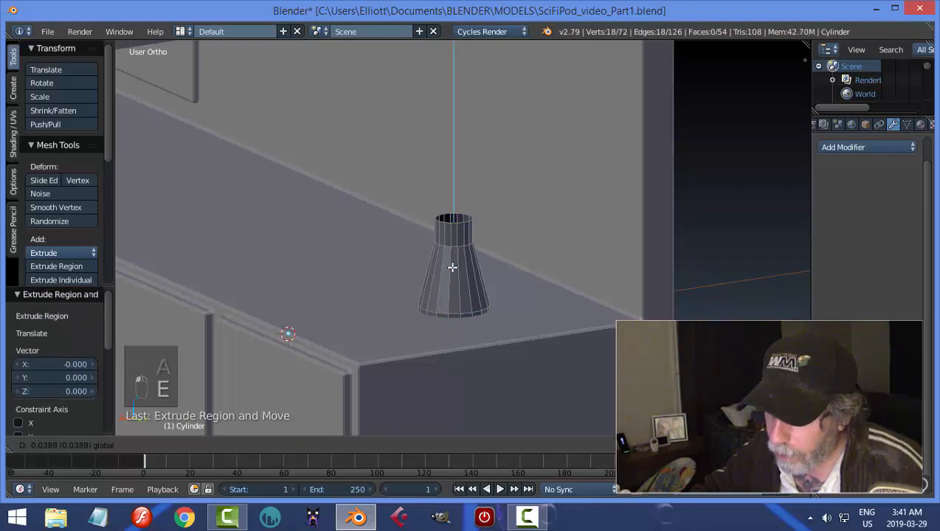
pyautogui.click(453, 268)
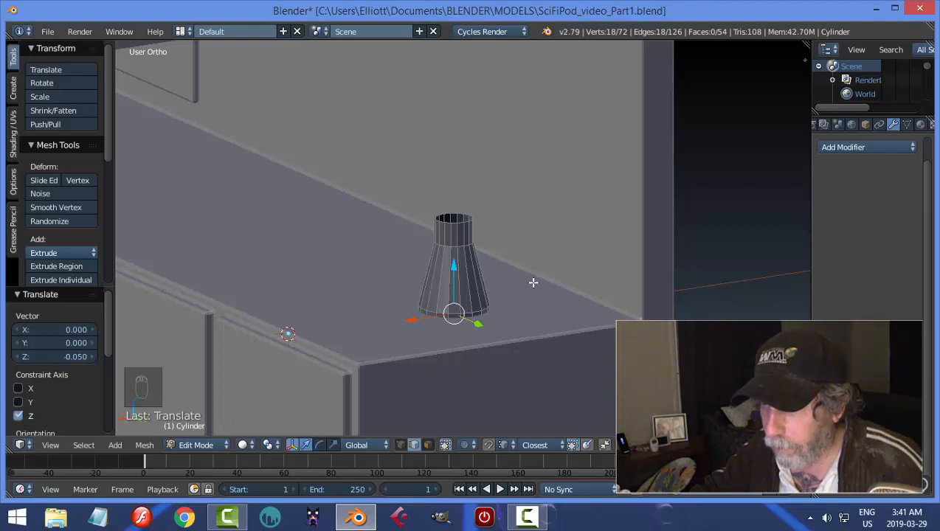
# Return the flask to Object Mode and set its origin to its geometry.
pyautogui.press('a')
pyautogui.press('Tab')
pyautogui.click(483, 270)
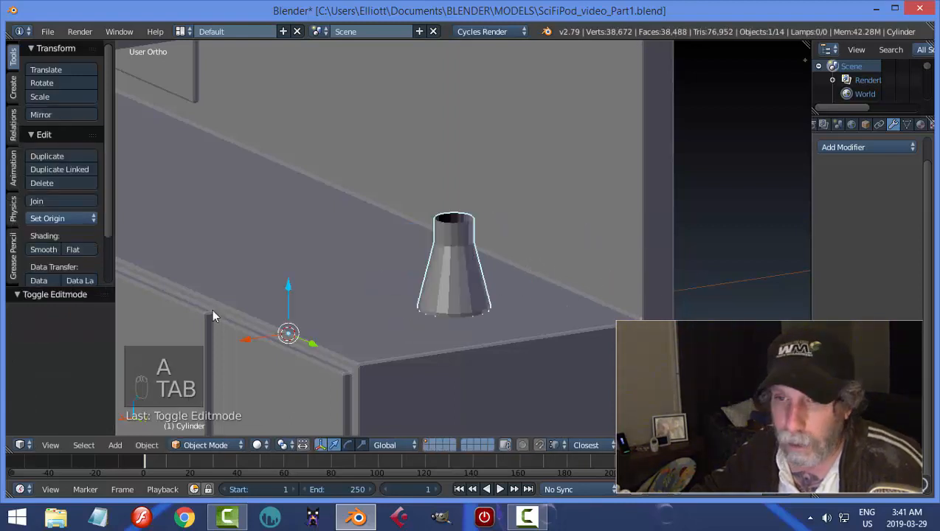
pyautogui.click(70, 219)
pyautogui.click(67, 249)
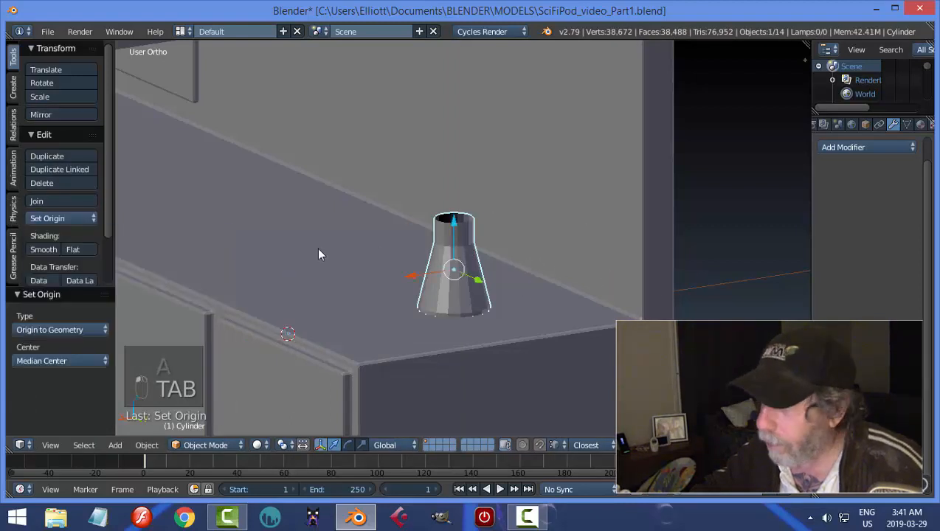
# Add a Solidify modifier with 0.010 thickness to the flask and apply it.
pyautogui.click(825, 149)
pyautogui.click(642, 363)
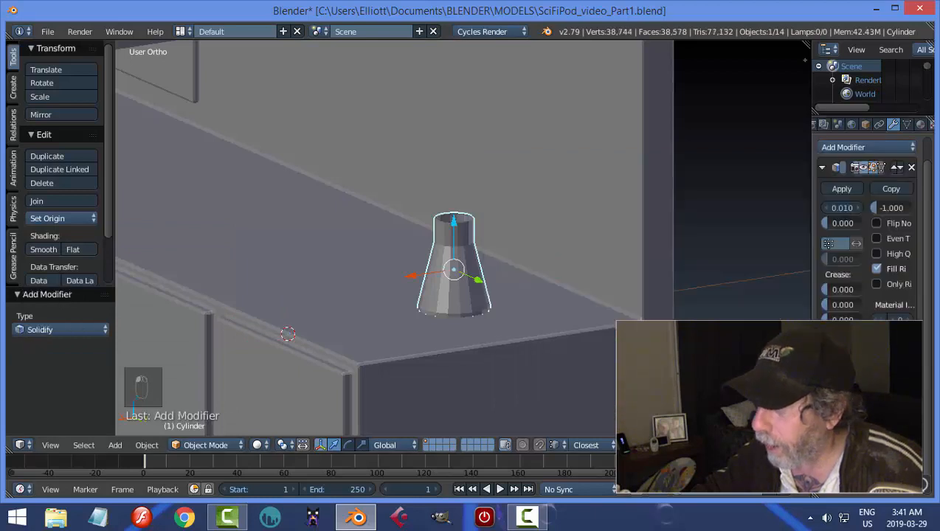
pyautogui.scroll(4, 533, 299)
pyautogui.moveTo(527, 279); pyautogui.dragTo(495, 231, button='middle')
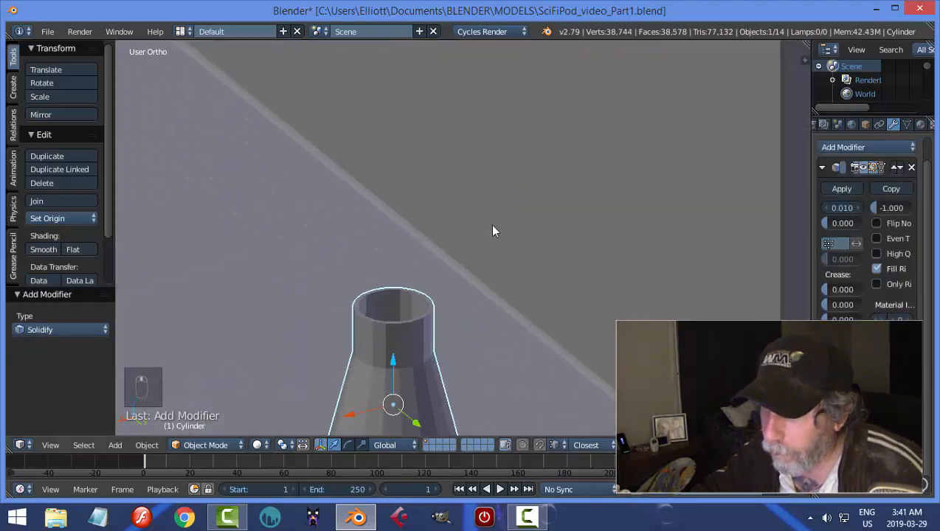
pyautogui.click(841, 190)
pyautogui.click(843, 146)
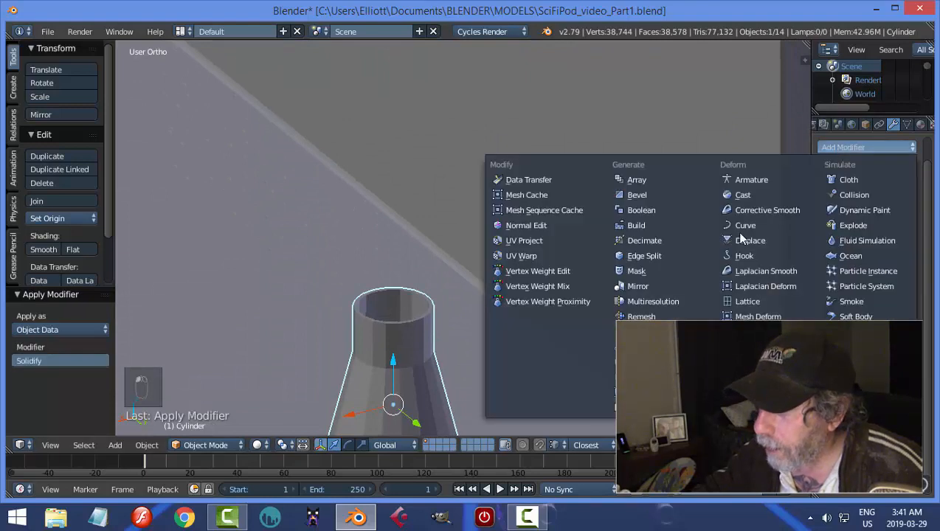
pyautogui.click(642, 364)
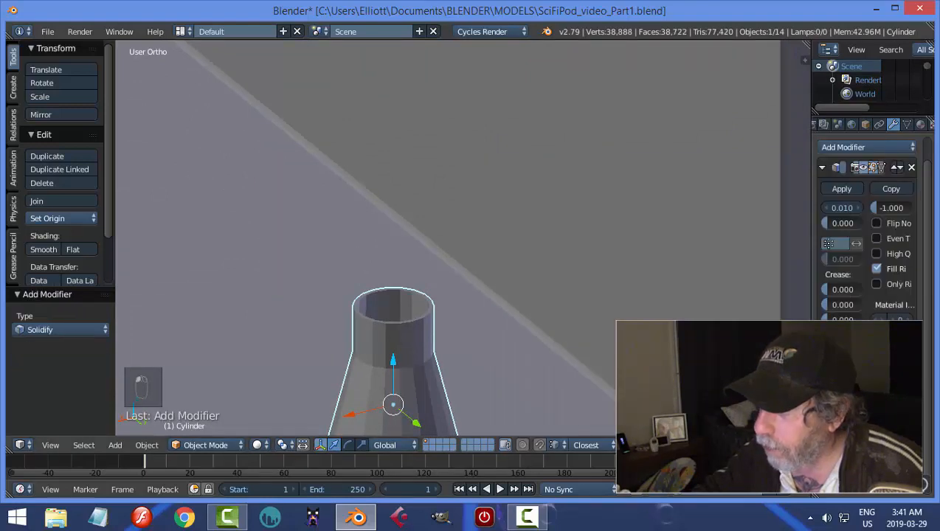
pyautogui.click(912, 168)
# Add a Subdivision Surface modifier to the flask and set its view subdivisions to 2.
pyautogui.click(855, 147)
pyautogui.click(642, 378)
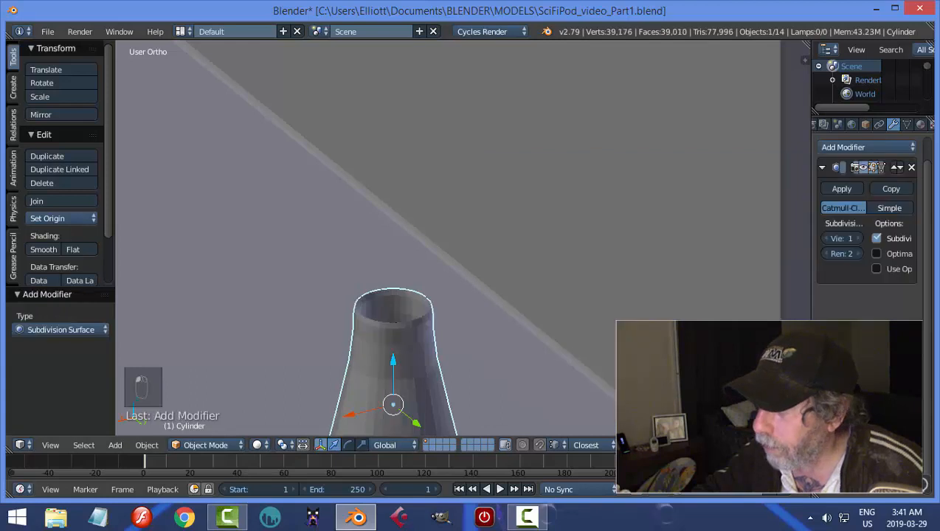
pyautogui.scroll(-2, 463, 238)
pyautogui.click(858, 238)
pyautogui.keyDown('shift'); pyautogui.moveTo(501, 330); pyautogui.dragTo(516, 271, button='middle'); pyautogui.keyUp('shift')
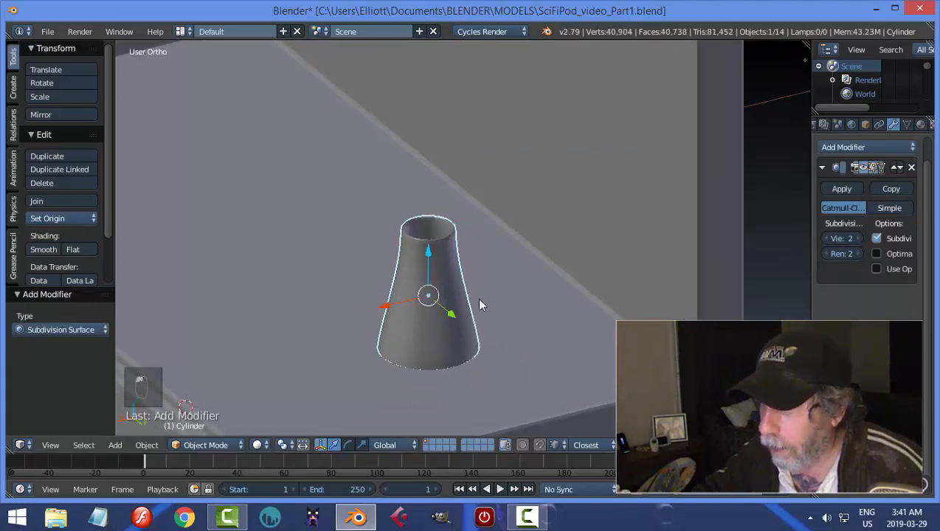
# Add two loop cuts around the flask's neck, one close below the rim and one just above the neck's base.
pyautogui.press('Tab')
pyautogui.click(543, 298)
pyautogui.scroll(3, 471, 279)
pyautogui.hotkey('ctrl', 'r')
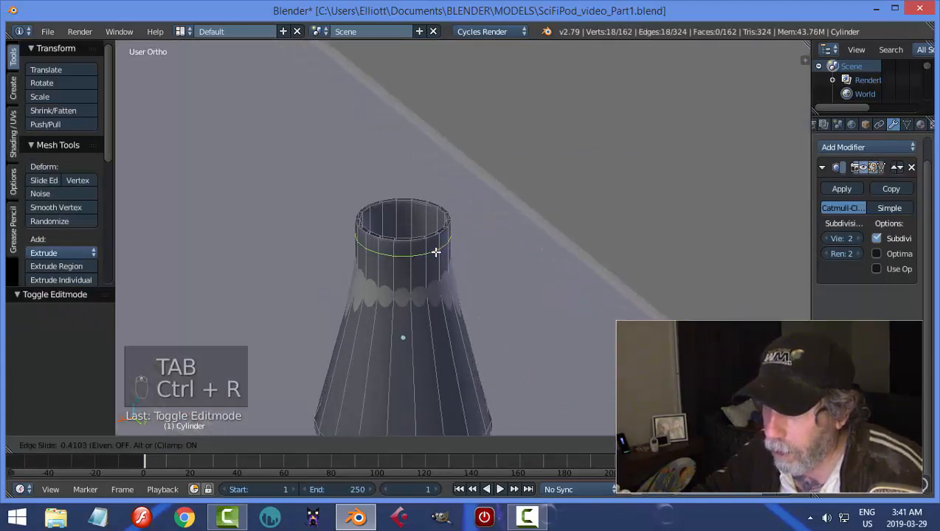
pyautogui.click(434, 248)
pyautogui.rightClick(437, 321)
pyautogui.hotkey('ctrl', 'r')
pyautogui.click(424, 273)
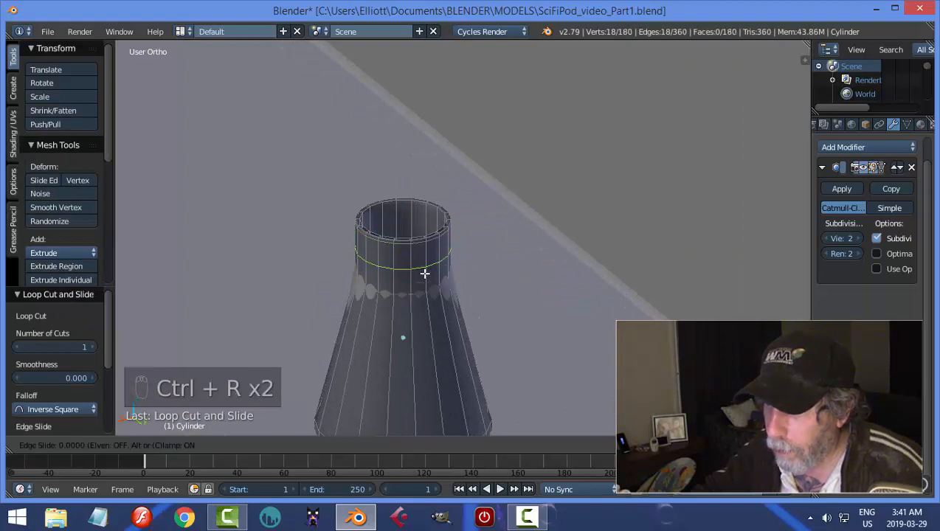
pyautogui.rightClick(424, 287)
pyautogui.scroll(6, 482, 267)
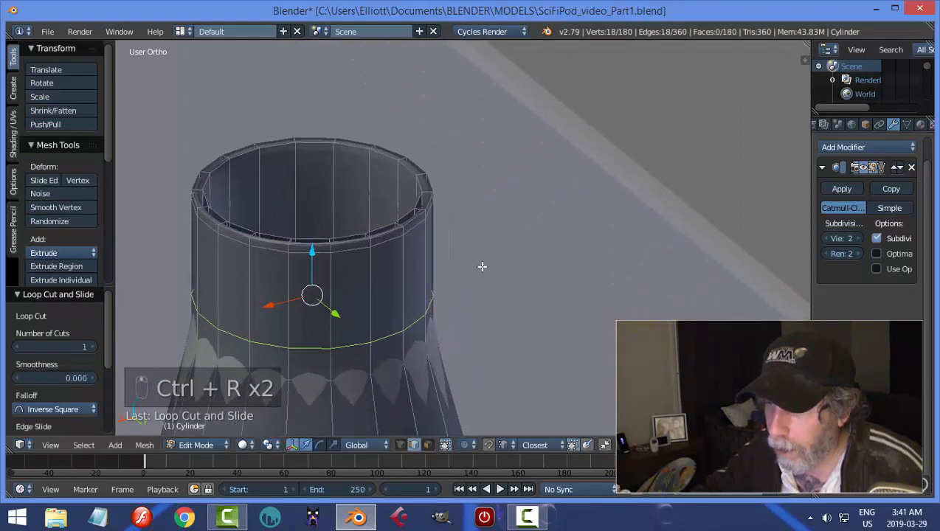
# Add a loop cut around the flask's lower edge, close to its base.
pyautogui.scroll(-4, 476, 301)
pyautogui.keyDown('shift'); pyautogui.moveTo(459, 434); pyautogui.dragTo(509, 219, button='middle'); pyautogui.keyUp('shift')
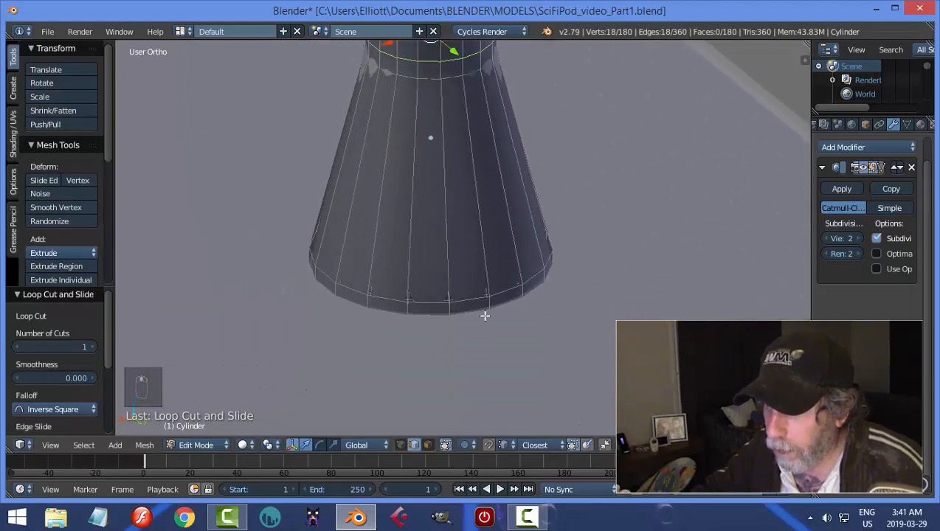
pyautogui.hotkey('ctrl', 'r')
pyautogui.click(487, 303)
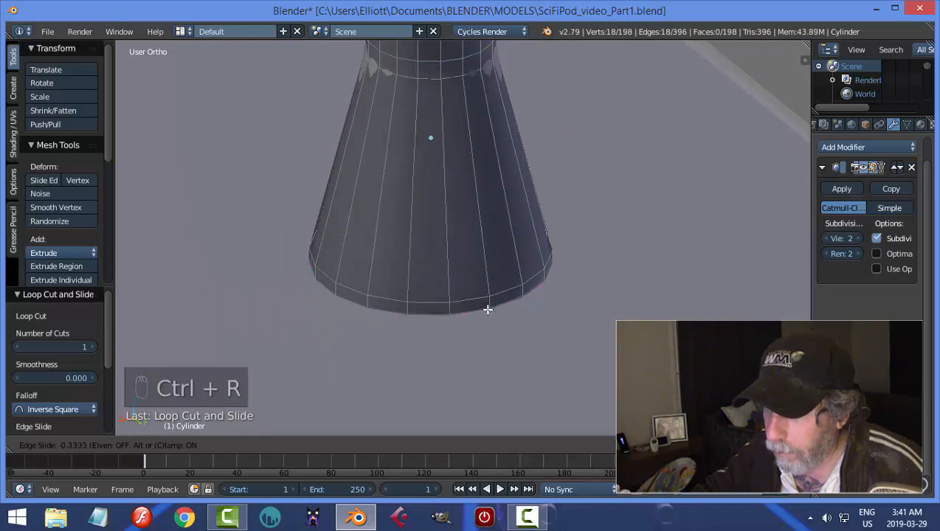
pyautogui.click(488, 310)
# Shade the flask smooth in Object Mode and raise it about 0.028 along Z.
pyautogui.press('Tab')
pyautogui.click(333, 297)
pyautogui.scroll(-5, 514, 295)
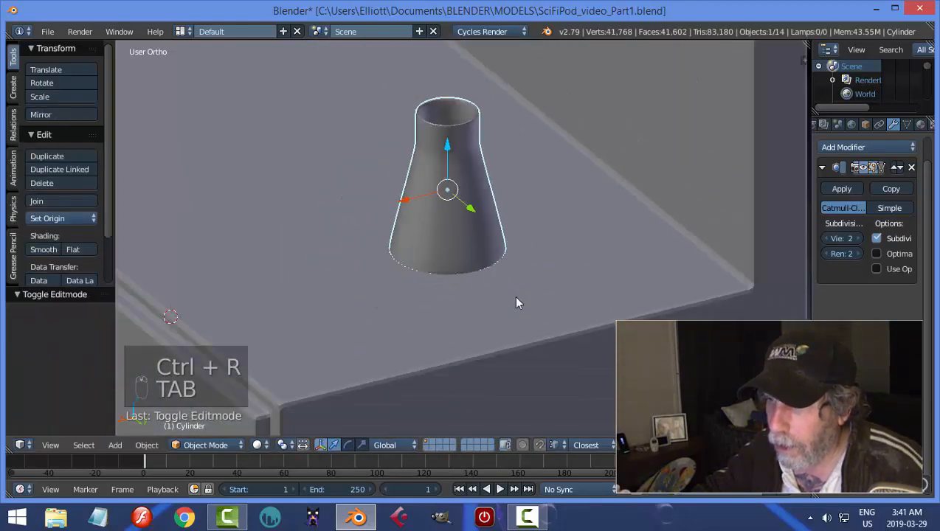
pyautogui.click(44, 250)
pyautogui.moveTo(446, 145)
pyautogui.mouseDown()
pyautogui.moveTo(453, 135)
pyautogui.moveTo(448, 144)
pyautogui.mouseUp()
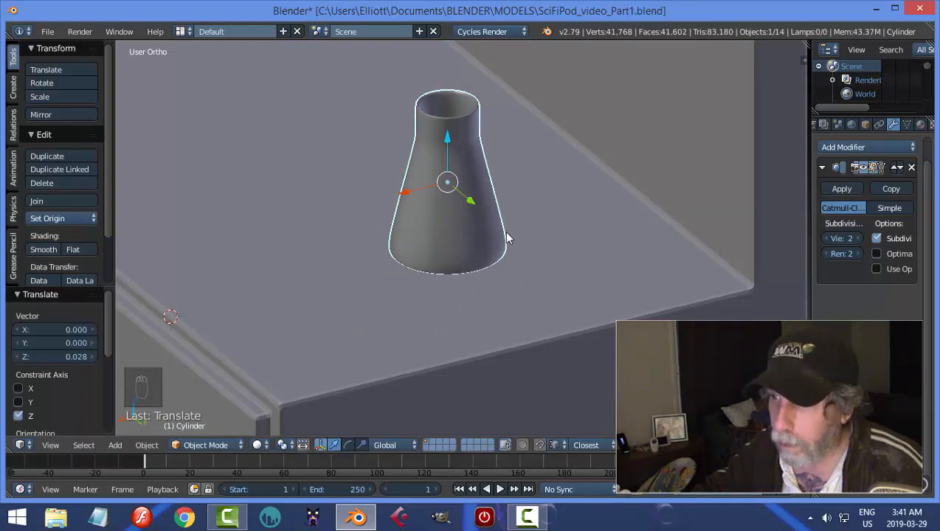
# Add a loop cut around the inside of the flask's neck and slide it close to the rim.
pyautogui.scroll(-3, 484, 232)
pyautogui.press('a')
pyautogui.moveTo(484, 227); pyautogui.dragTo(513, 238, button='middle')
pyautogui.scroll(3, 559, 216)
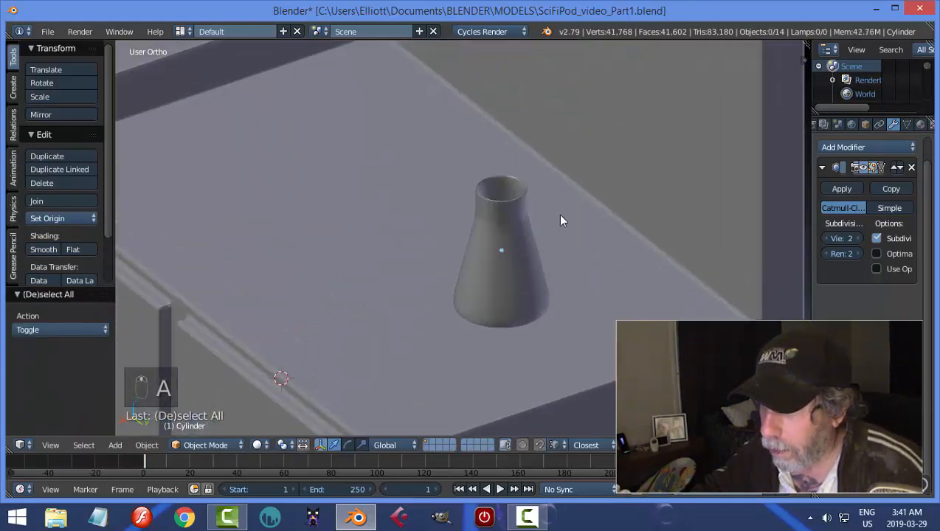
pyautogui.keyDown('shift'); pyautogui.moveTo(559, 215); pyautogui.dragTo(496, 268, button='middle'); pyautogui.keyUp('shift')
pyautogui.scroll(3, 496, 270)
pyautogui.press('Tab')
pyautogui.scroll(3, 529, 254)
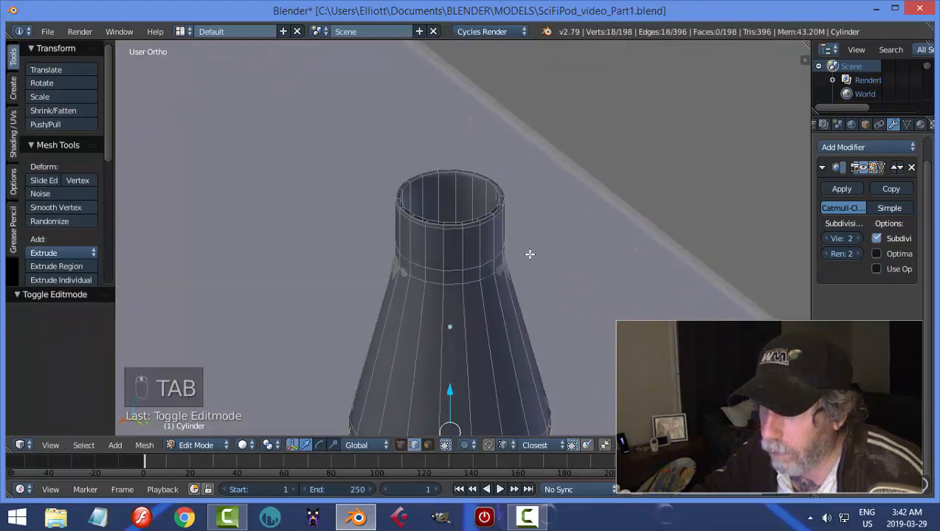
pyautogui.scroll(2, 495, 227)
pyautogui.hotkey('ctrl', 'r')
pyautogui.click(484, 160)
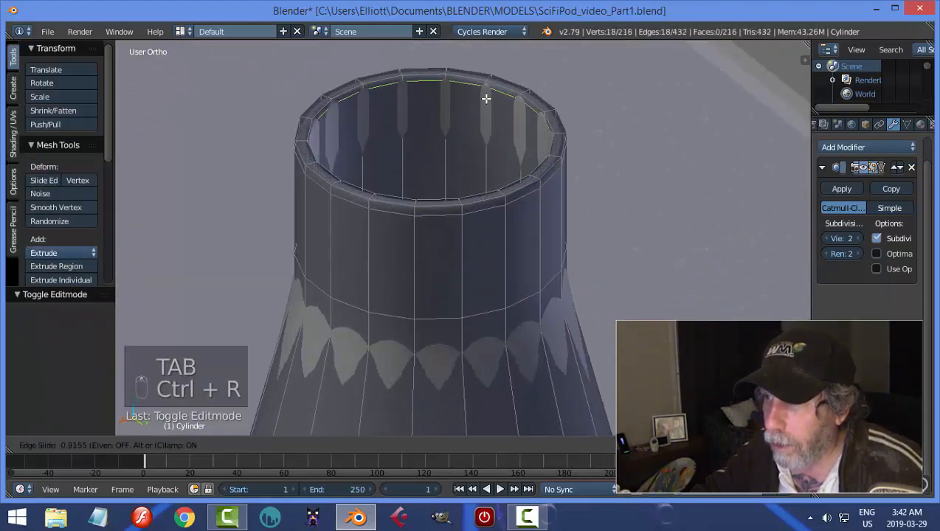
pyautogui.click(488, 96)
pyautogui.press('Tab')
pyautogui.scroll(-6, 468, 166)
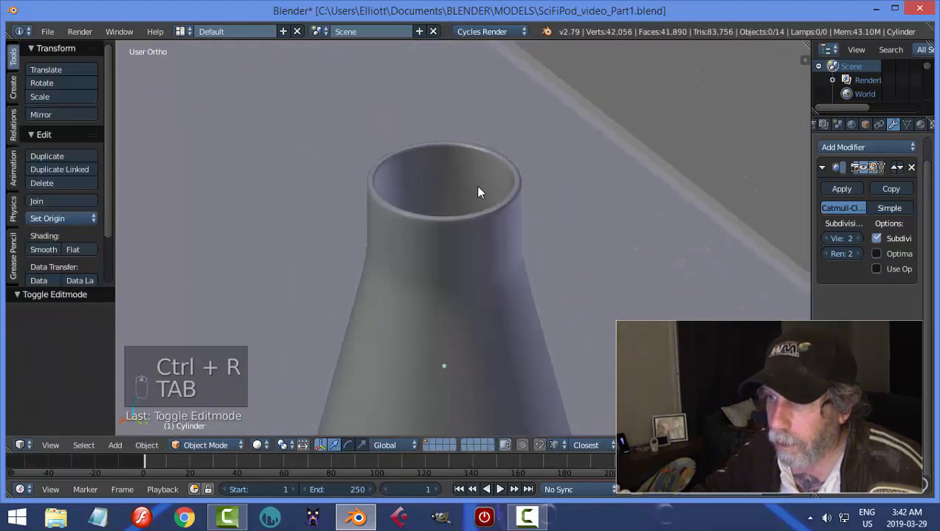
# Select the flask and raise it about 0.012 along Z in the right orthographic view to rest on the counter.
pyautogui.press('a')
pyautogui.press('a')
pyautogui.scroll(-7, 507, 233)
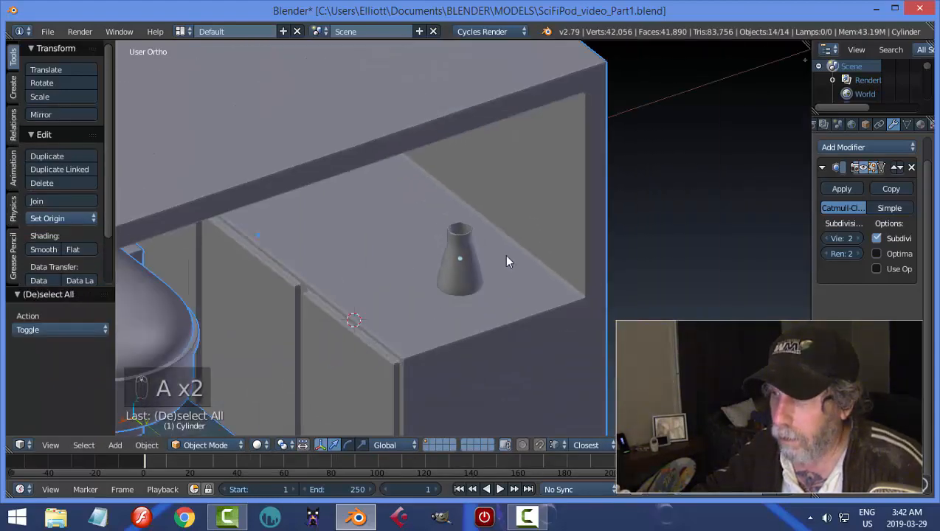
pyautogui.moveTo(506, 256); pyautogui.dragTo(568, 215, button='middle')
pyautogui.rightClick(543, 226)
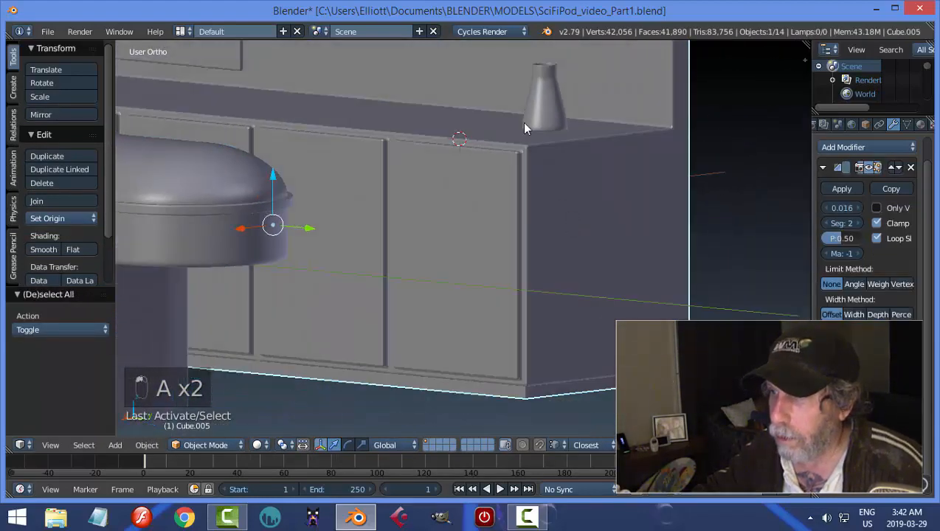
pyautogui.rightClick(543, 130)
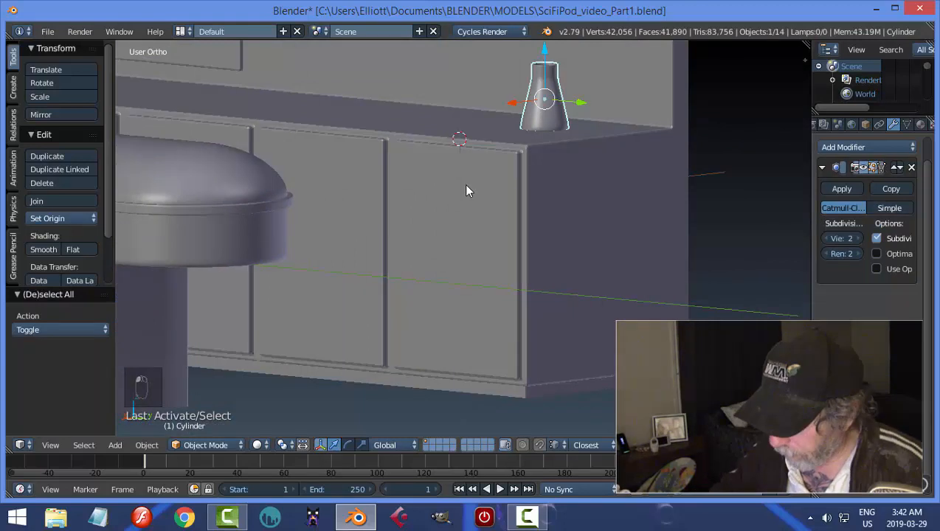
pyautogui.press('KP_3')
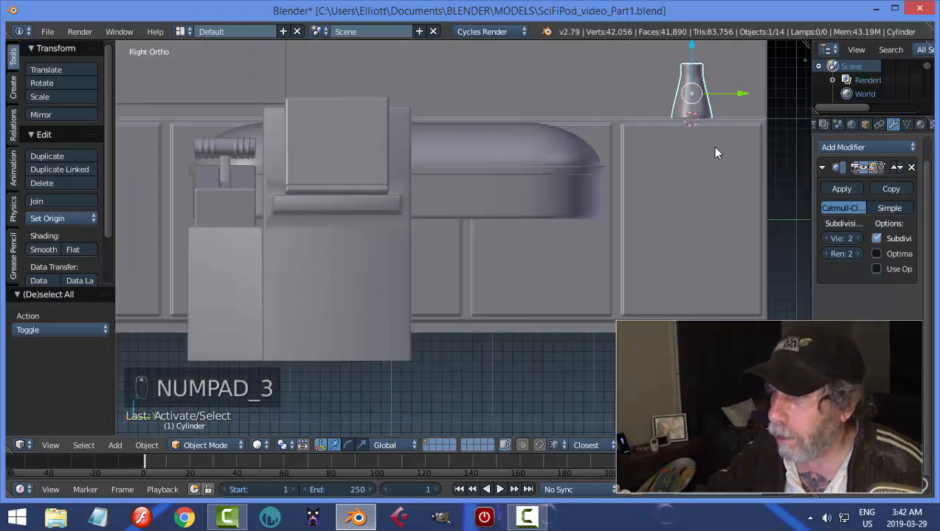
pyautogui.keyDown('shift'); pyautogui.moveTo(715, 147); pyautogui.dragTo(659, 235, button='middle'); pyautogui.keyUp('shift')
pyautogui.scroll(3, 660, 242)
pyautogui.keyDown('shift'); pyautogui.moveTo(735, 216); pyautogui.dragTo(503, 246, button='middle'); pyautogui.keyUp('shift')
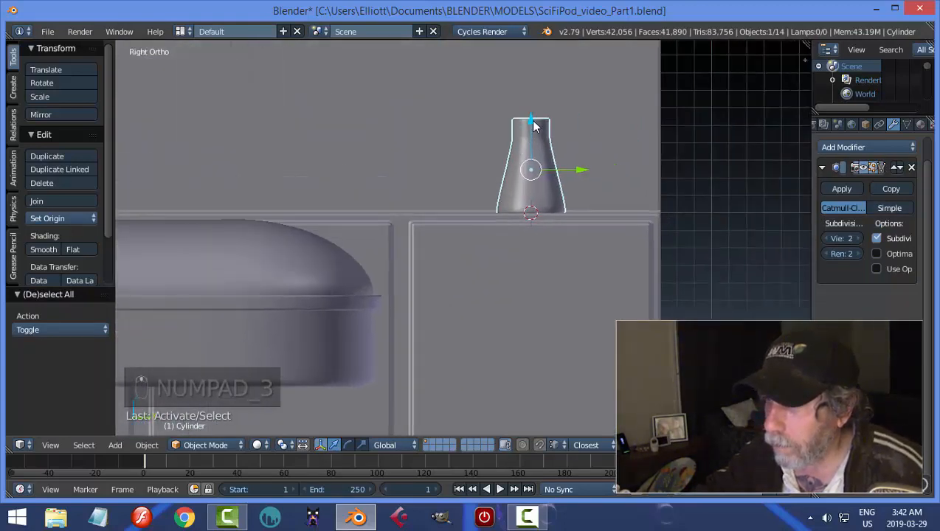
pyautogui.moveTo(532, 120); pyautogui.dragTo(533, 119)
pyautogui.scroll(2, 498, 171)
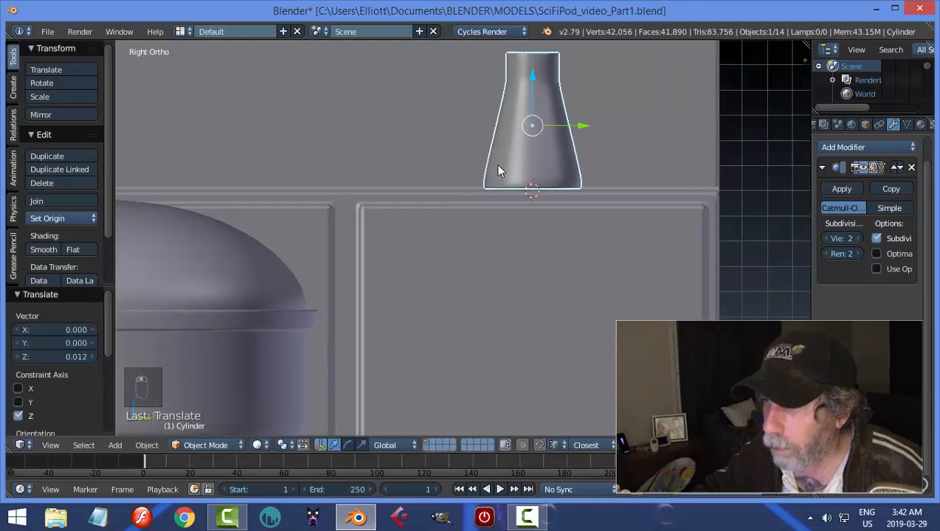
pyautogui.keyDown('shift'); pyautogui.moveTo(565, 202); pyautogui.dragTo(492, 181, button='middle'); pyautogui.keyUp('shift')
pyautogui.scroll(1, 492, 180)
pyautogui.press('Tab')
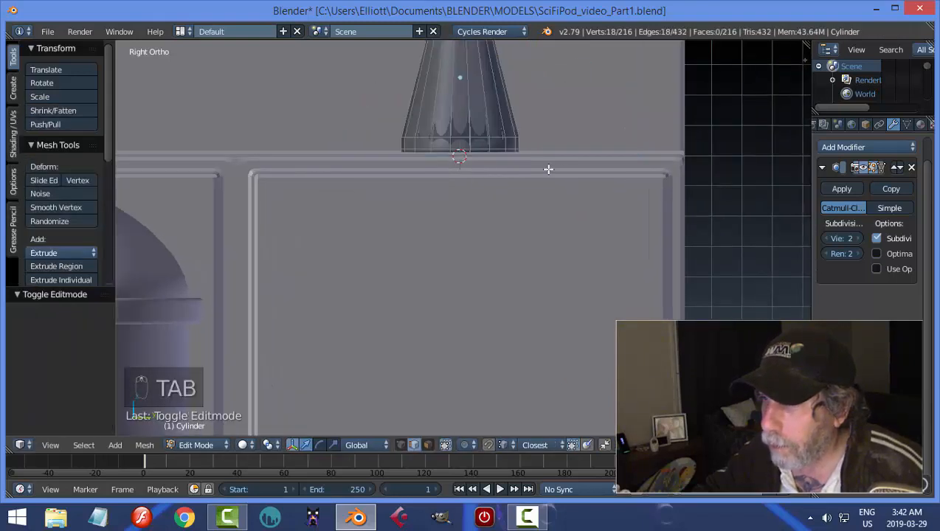
pyautogui.scroll(2, 523, 147)
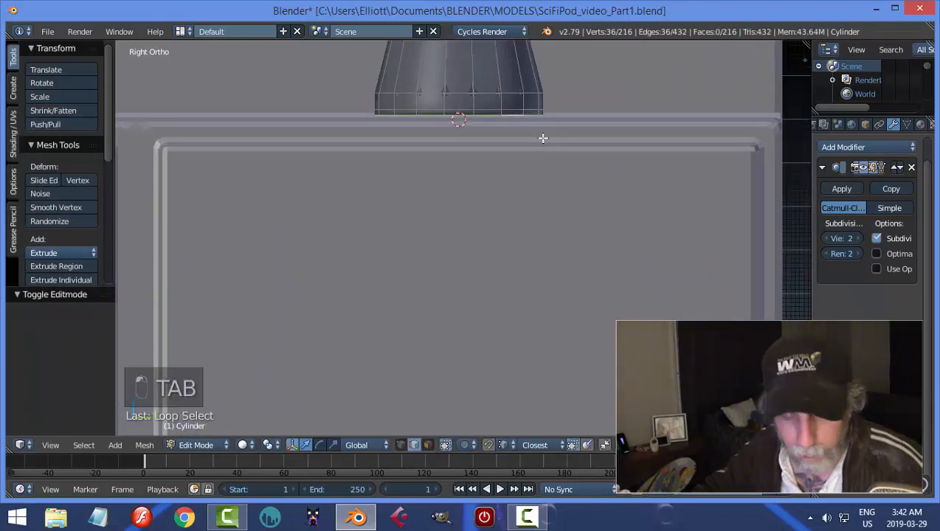
pyautogui.press('a')
pyautogui.press('a')
pyautogui.press('Tab')
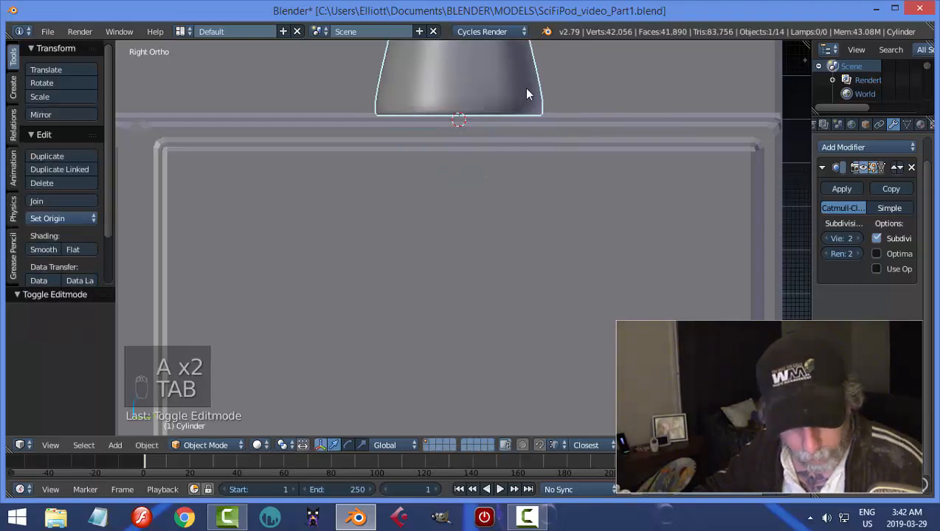
# Hide every object except the flask and open its mesh for editing with the underside in view.
pyautogui.hotkey('shift', 'h')
pyautogui.scroll(-2, 497, 164)
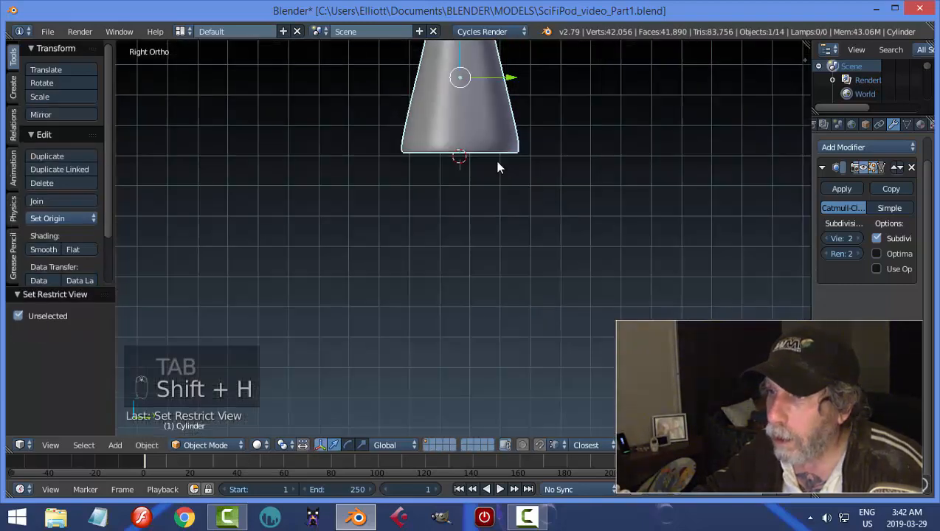
pyautogui.moveTo(498, 164); pyautogui.dragTo(509, 169, button='middle')
pyautogui.press('Tab')
pyautogui.click(599, 171)
pyautogui.moveTo(581, 195); pyautogui.dragTo(585, 302, button='middle')
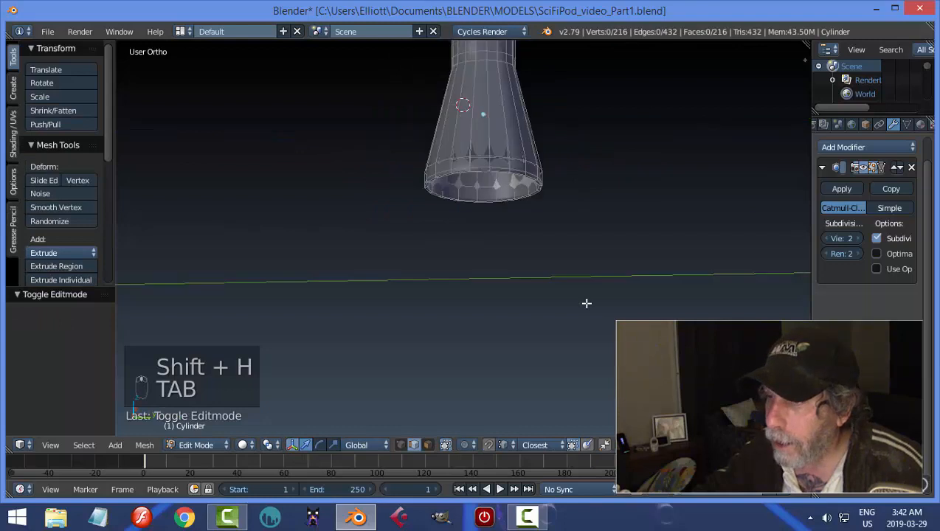
# Inspect the flask's underside, return to Object Mode, and unhide all objects with nothing selected.
pyautogui.scroll(2, 580, 292)
pyautogui.keyDown('shift'); pyautogui.moveTo(518, 205); pyautogui.dragTo(527, 243, button='middle'); pyautogui.keyUp('shift')
pyautogui.scroll(3, 530, 183)
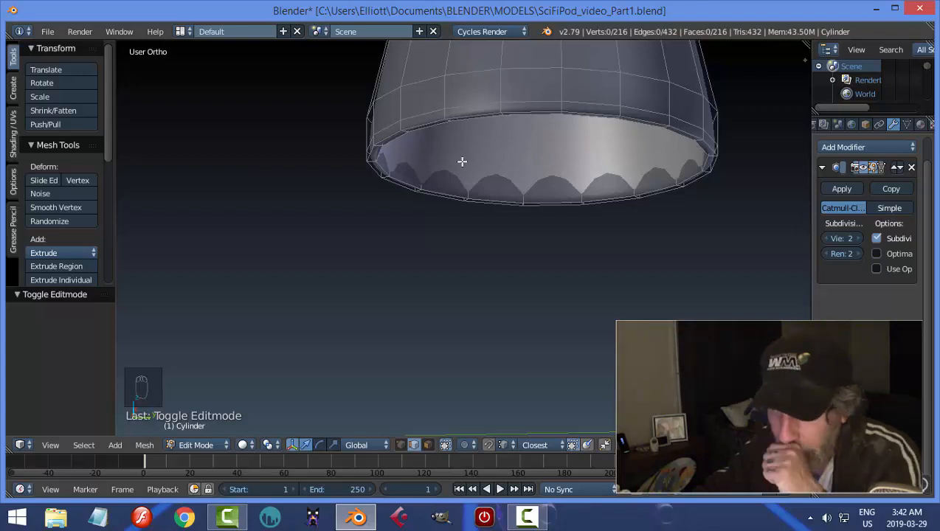
pyautogui.press('Tab')
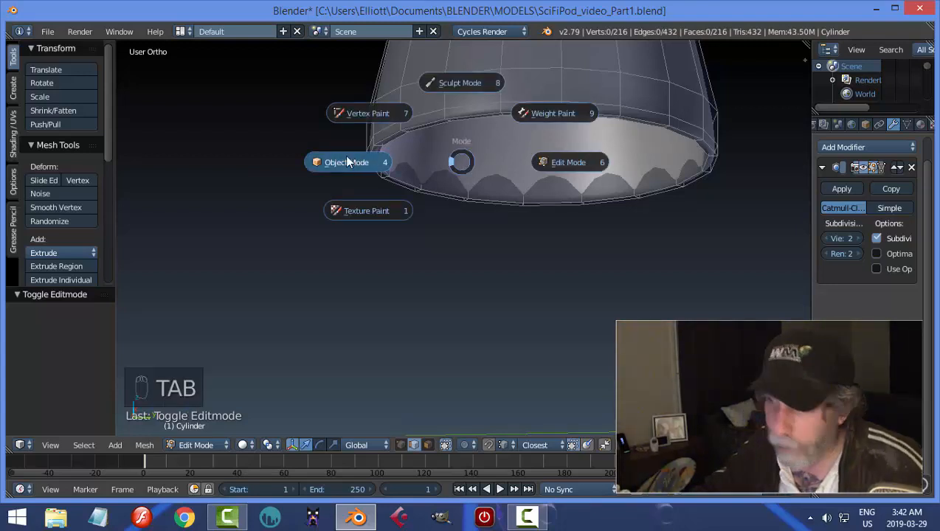
pyautogui.click(345, 155)
pyautogui.hotkey('alt', 'h')
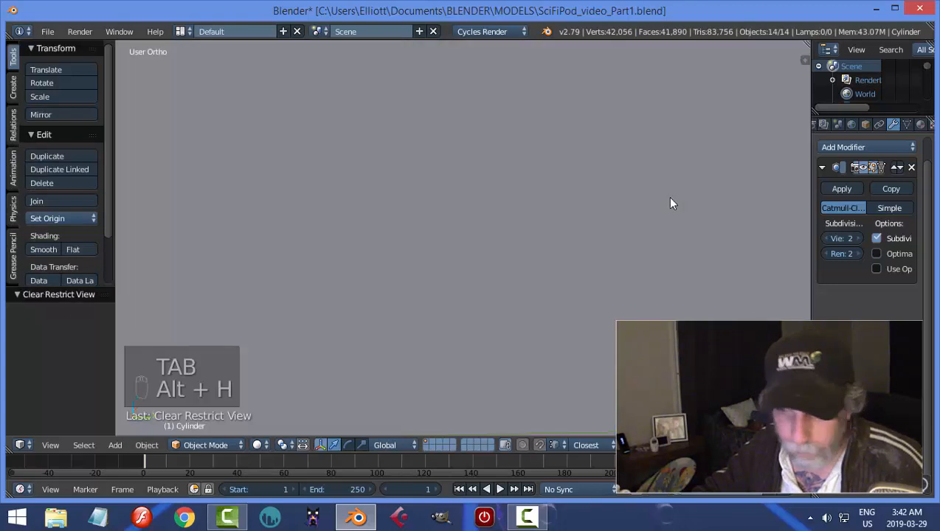
pyautogui.press('a')
pyautogui.scroll(-5, 654, 207)
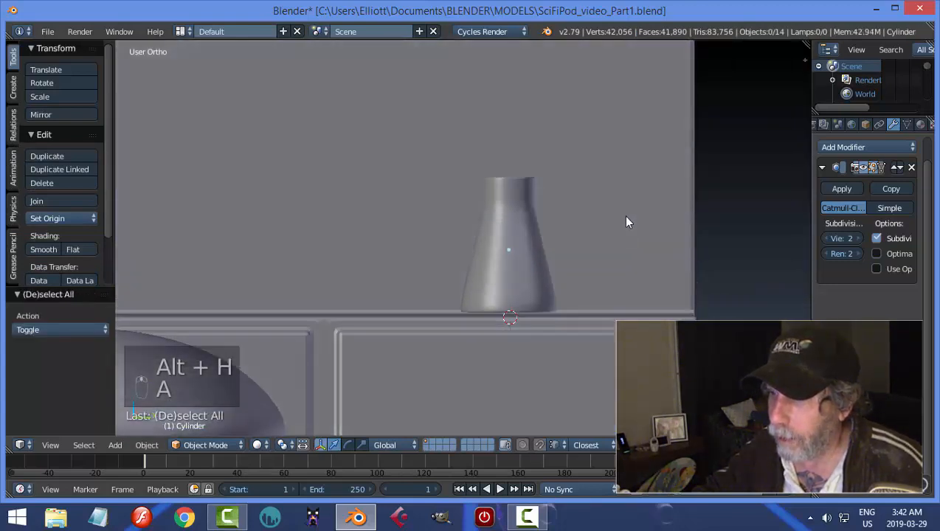
# Select the flask and lower it along Z by about 0.009 and another 0.005 to seat it on the counter.
pyautogui.rightClick(506, 256)
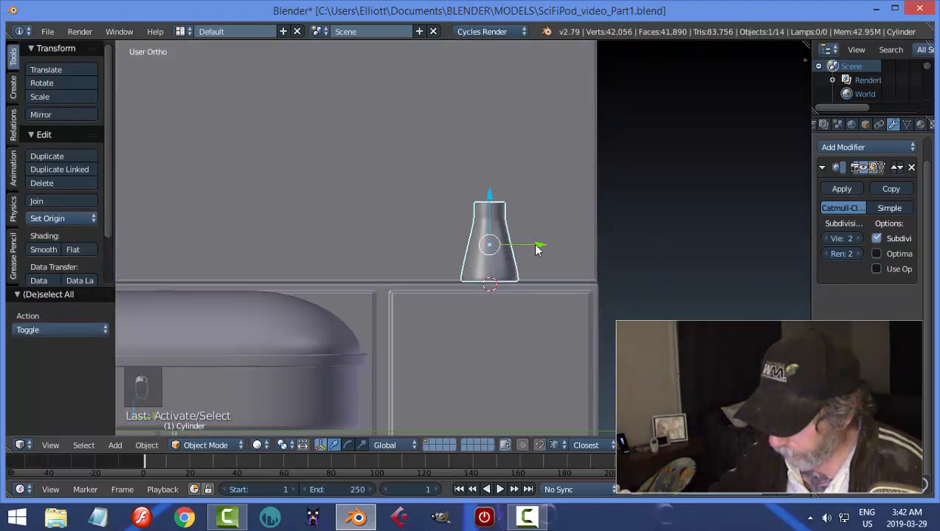
pyautogui.press('KP_3')
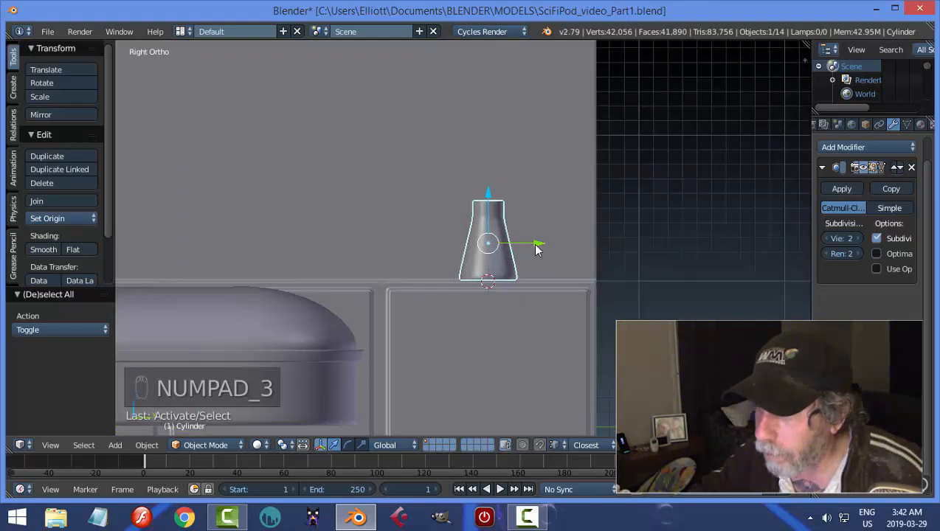
pyautogui.moveTo(521, 208)
pyautogui.mouseDown()
pyautogui.moveTo(519, 194)
pyautogui.moveTo(515, 206)
pyautogui.mouseUp()
pyautogui.moveTo(514, 205); pyautogui.dragTo(384, 261, button='middle')
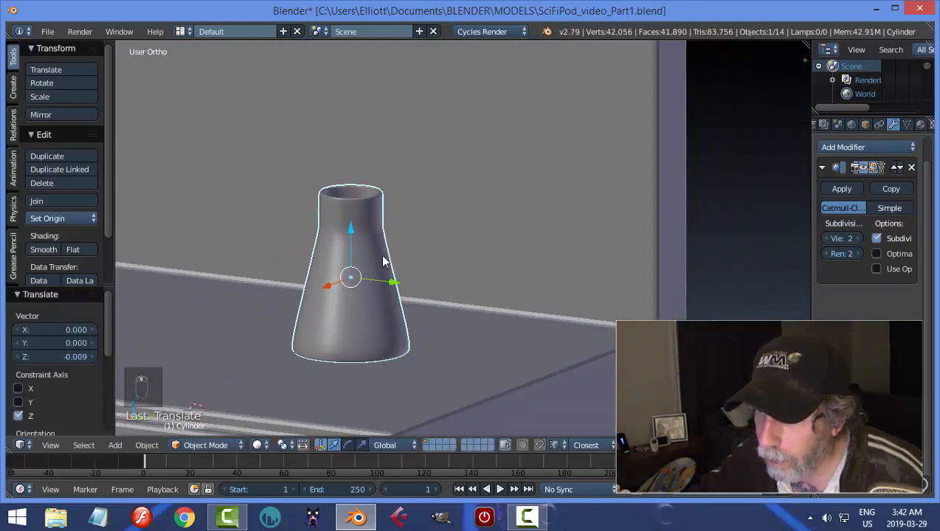
pyautogui.moveTo(354, 234); pyautogui.dragTo(351, 228)
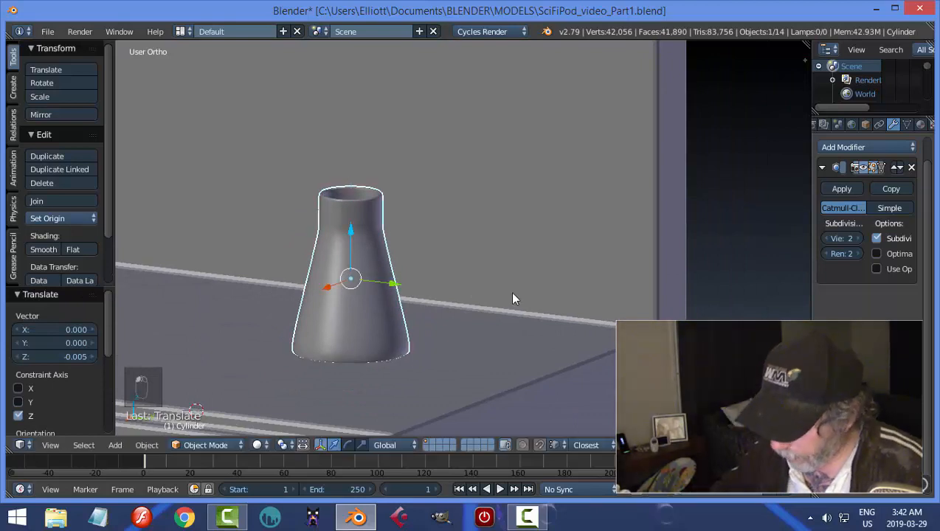
# Duplicate the flask and move the copy about -0.792 along Y on the counter.
pyautogui.moveTo(515, 299); pyautogui.dragTo(510, 308, button='middle')
pyautogui.scroll(-5, 508, 325)
pyautogui.hotkey('shift', 'd')
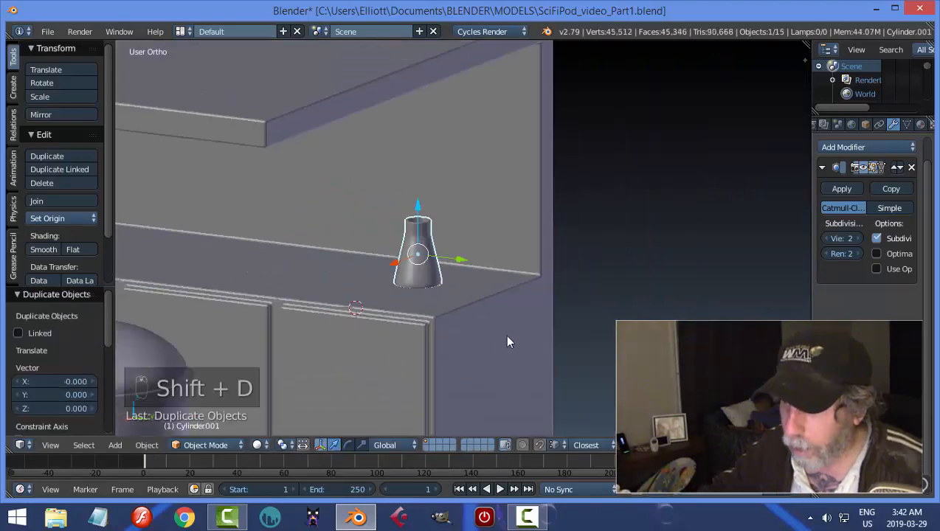
pyautogui.moveTo(468, 262); pyautogui.dragTo(384, 263)
# Scale the duplicate flask down, lower it onto the counter and shift it back toward the wall.
pyautogui.press('s')
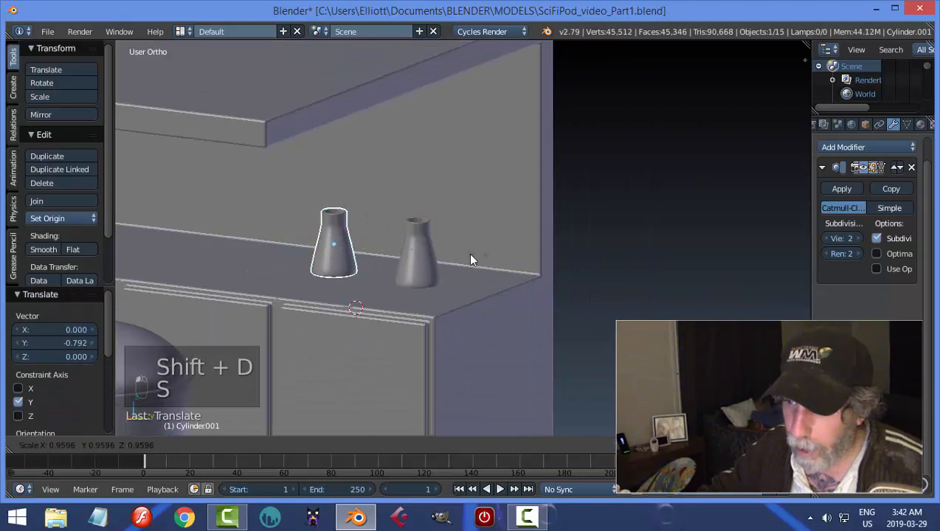
pyautogui.click(438, 260)
pyautogui.moveTo(331, 198); pyautogui.dragTo(330, 209)
pyautogui.moveTo(321, 259); pyautogui.dragTo(349, 258)
# Deselect everything and save the file.
pyautogui.press('a')
pyautogui.scroll(-3, 432, 276)
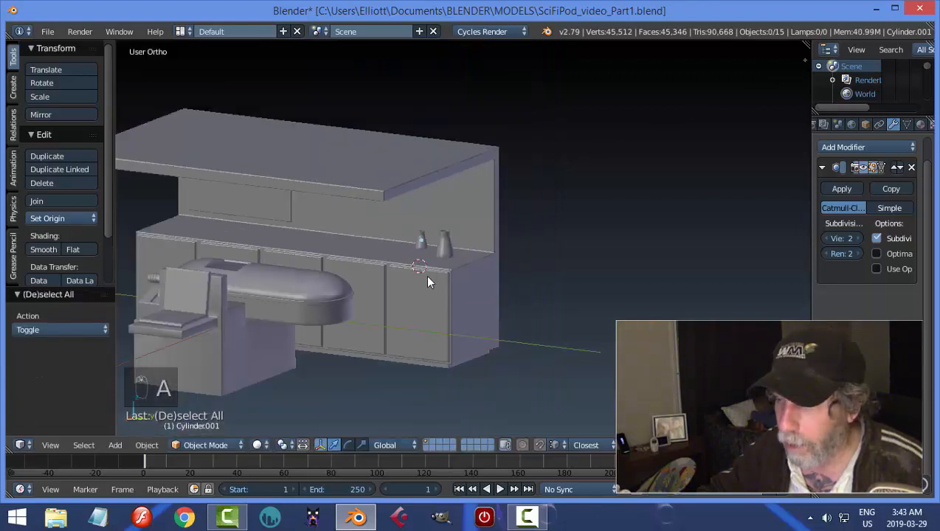
pyautogui.moveTo(428, 282); pyautogui.dragTo(611, 300, button='middle')
pyautogui.hotkey('ctrl', 's')
pyautogui.scroll(3, 377, 355)
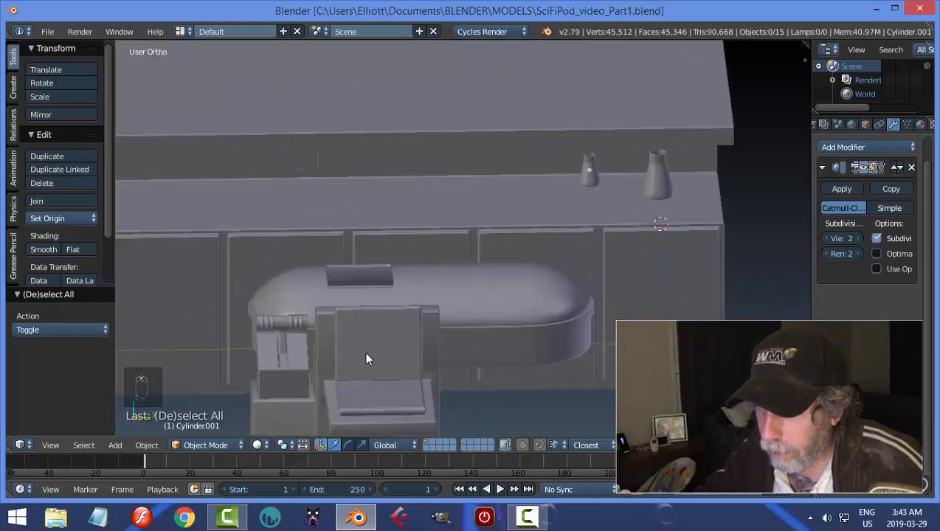
# Snap the 3D cursor to the pod's rounded lid and add an uncapped 18-vertex cylinder there.
pyautogui.moveTo(367, 359); pyautogui.dragTo(423, 272, button='middle')
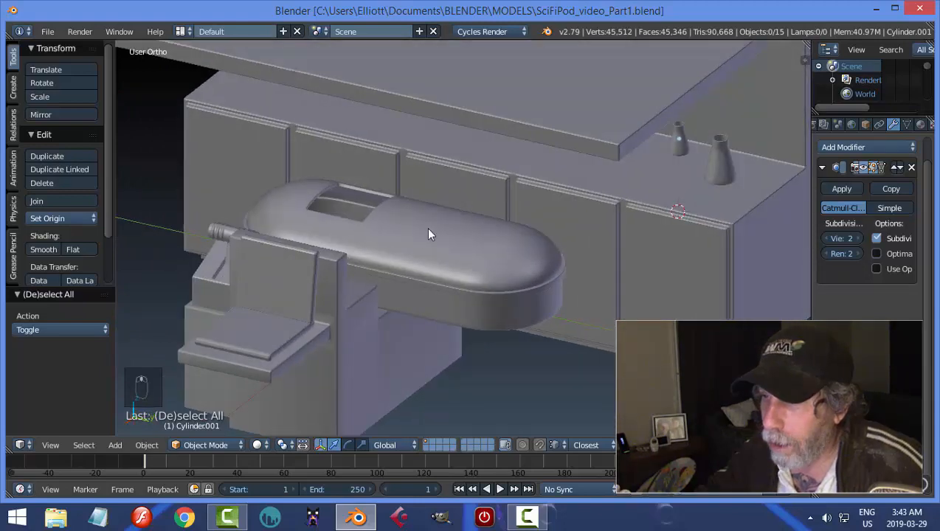
pyautogui.rightClick(429, 230)
pyautogui.moveTo(428, 230); pyautogui.dragTo(492, 286, button='middle')
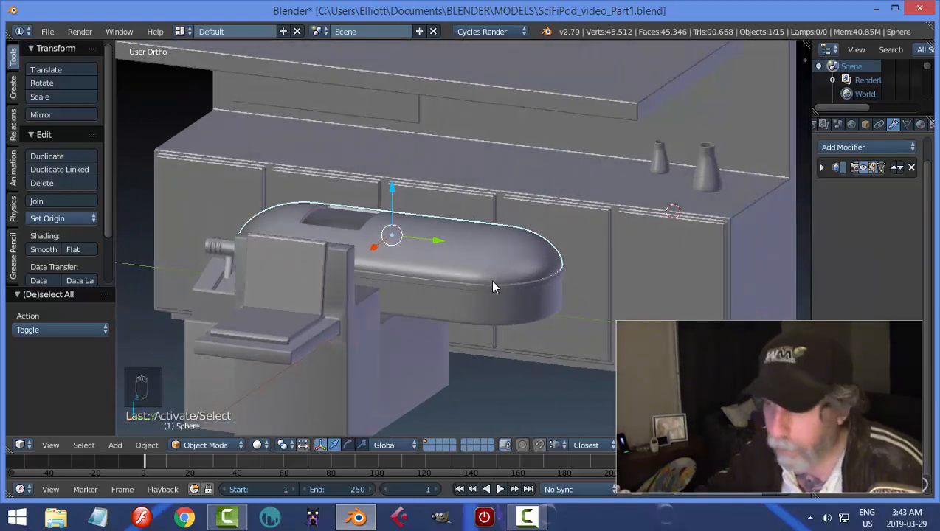
pyautogui.hotkey('shift', 's')
pyautogui.click(493, 283)
pyautogui.hotkey('shift', 'a')
pyautogui.moveTo(515, 286)
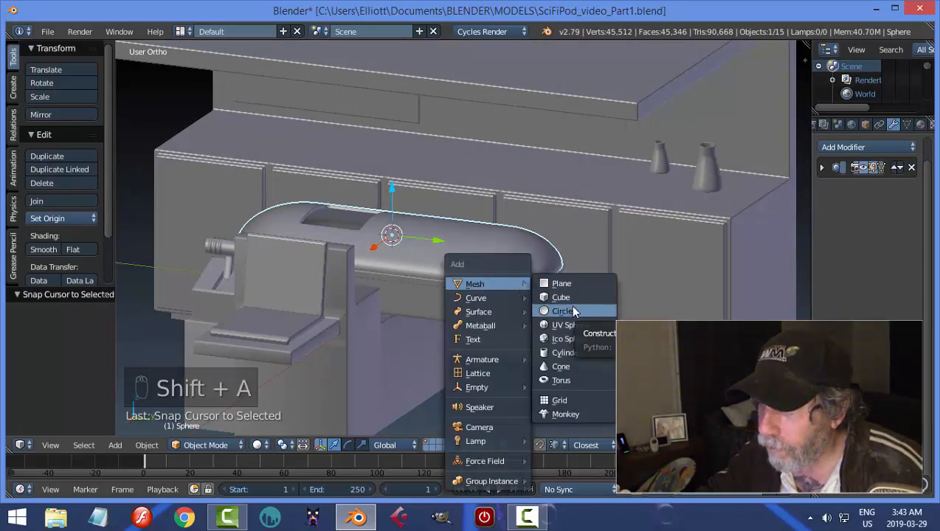
pyautogui.click(558, 352)
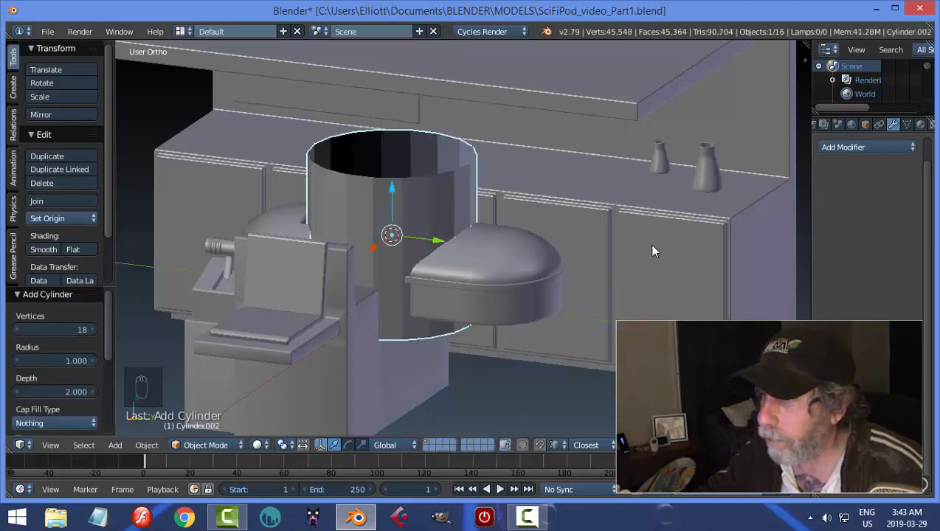
# Scale the cylinder's mesh to about 0.172, raise it above the pod lid and move it about 0.628 along Y.
pyautogui.press('Tab')
pyautogui.press('s')
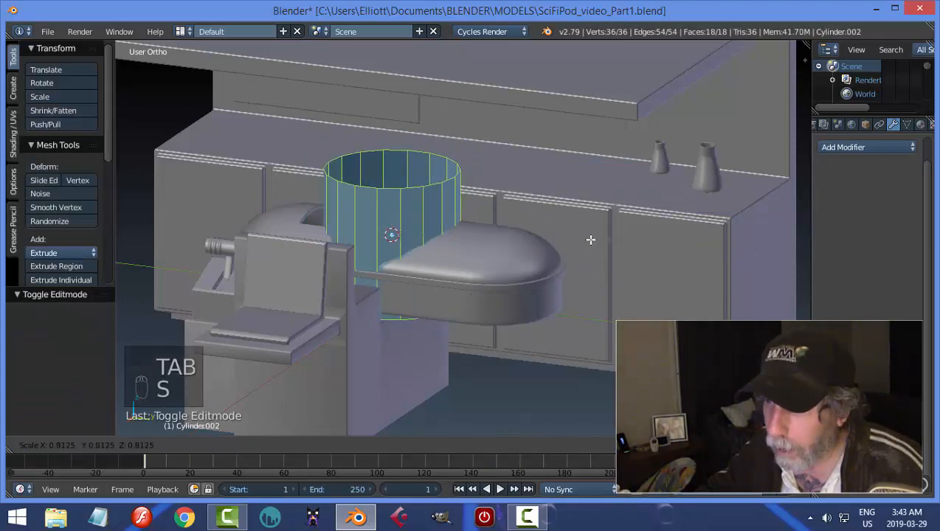
pyautogui.click(436, 233)
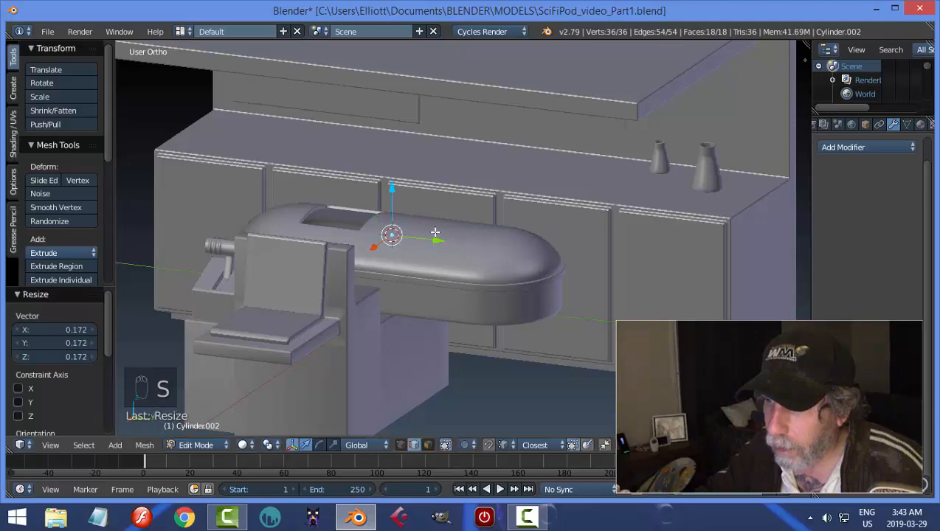
pyautogui.moveTo(394, 190); pyautogui.dragTo(395, 171)
pyautogui.moveTo(433, 221); pyautogui.dragTo(481, 227)
# Flatten the cylinder along Z into a short ring and raise it about 0.016 on the pod lid.
pyautogui.scroll(4, 515, 284)
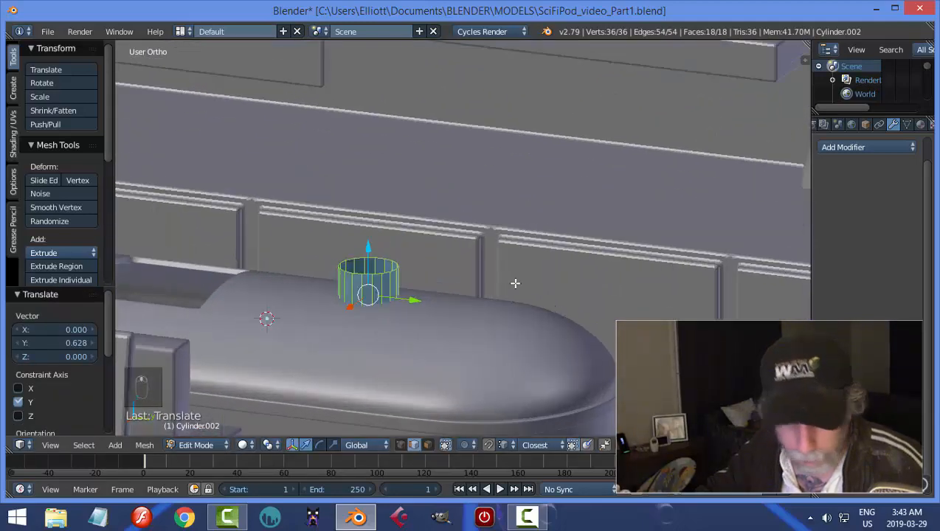
pyautogui.press('s')
pyautogui.press('z')
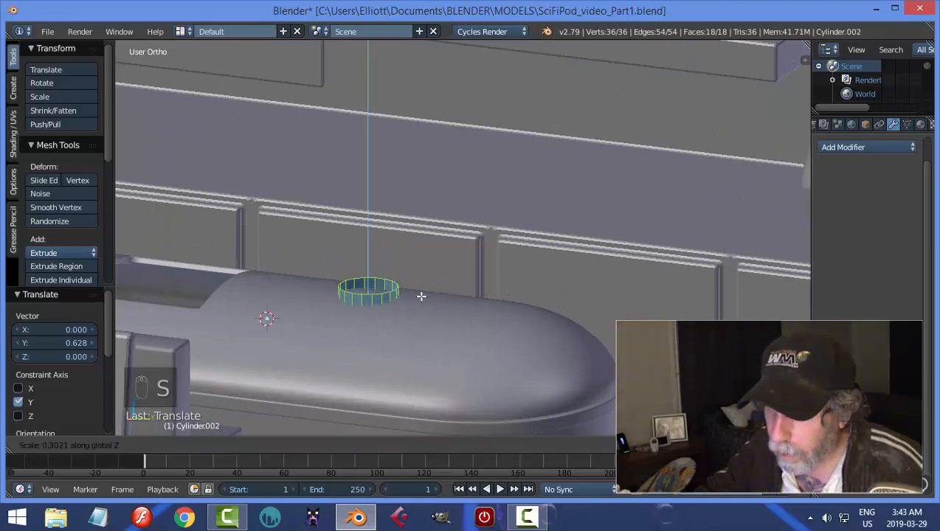
pyautogui.click(414, 295)
pyautogui.moveTo(373, 251)
pyautogui.mouseDown()
pyautogui.moveTo(371, 236)
pyautogui.moveTo(369, 248)
pyautogui.mouseUp()
# Select the ring's upper edge loop and extrude it inward at a scale of about 0.917.
pyautogui.moveTo(369, 247); pyautogui.dragTo(450, 302, button='middle')
pyautogui.scroll(6, 446, 298)
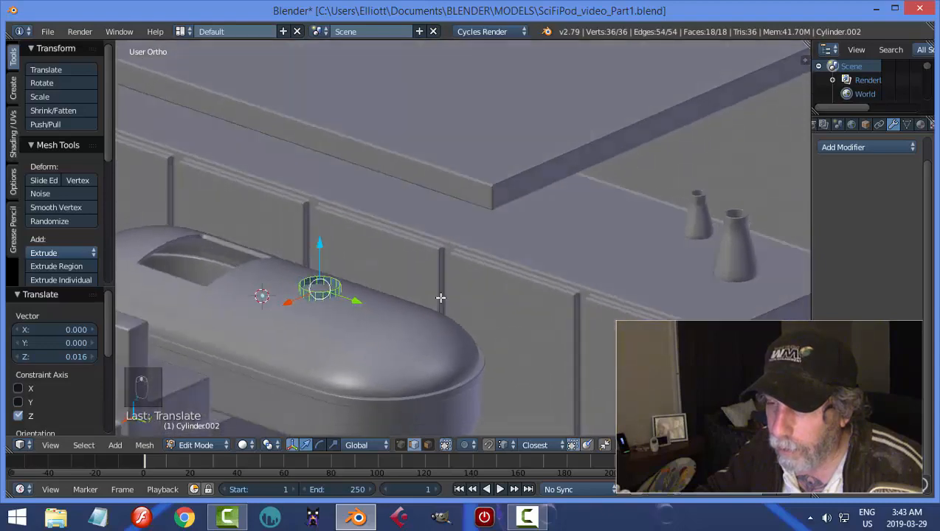
pyautogui.scroll(3, 508, 296)
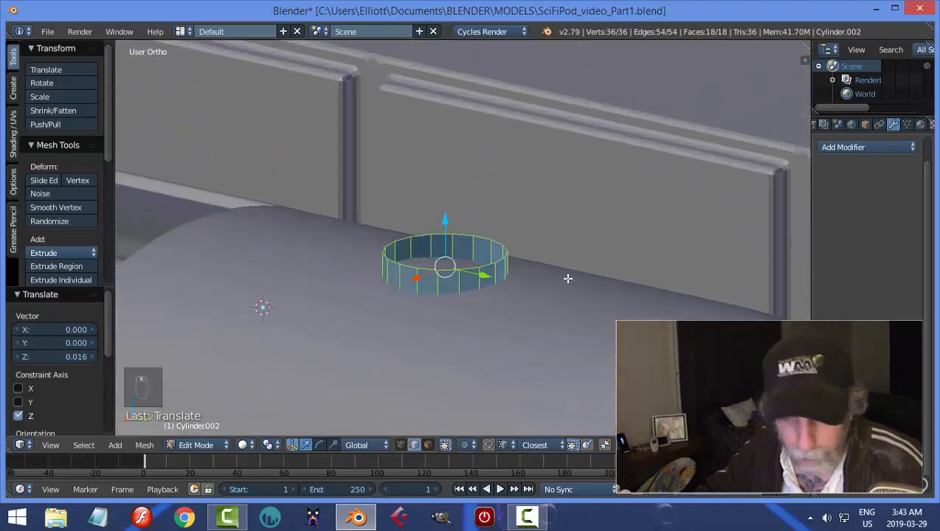
pyautogui.press('a')
pyautogui.hotkey('ctrl', 'Tab')
pyautogui.click(533, 281)
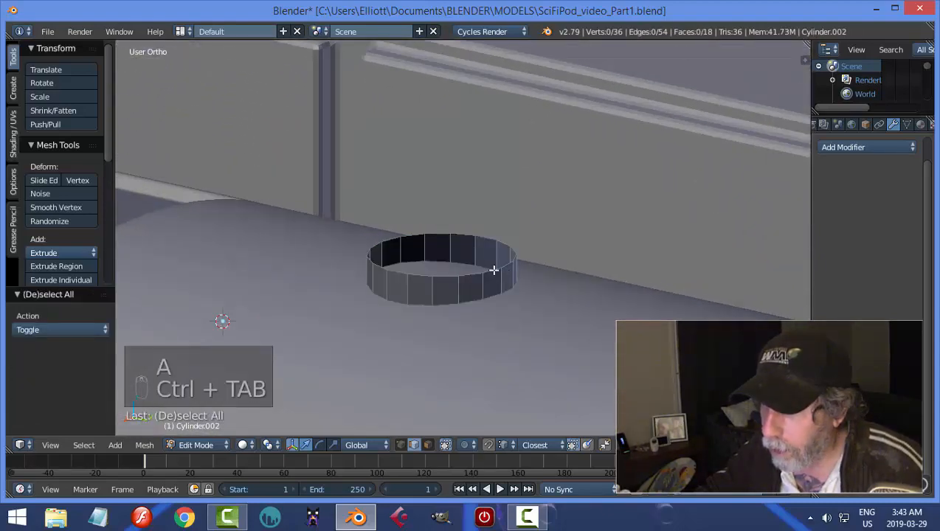
pyautogui.keyDown('alt'); pyautogui.rightClick(493, 268); pyautogui.keyUp('alt')
pyautogui.press('e')
pyautogui.press('s')
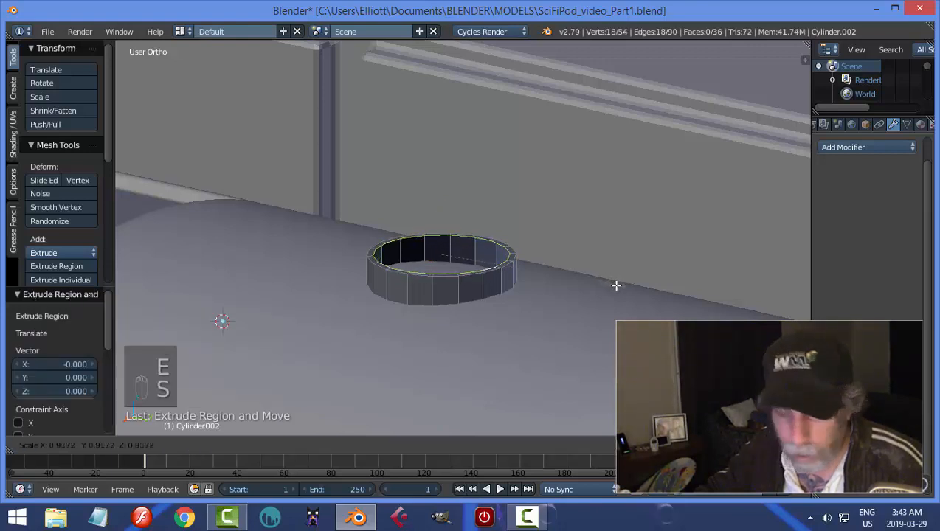
pyautogui.click(617, 285)
# Extrude the inner edge loop farther inward, scaled to about 0.414, leaving a central hole.
pyautogui.press('e')
pyautogui.press('s')
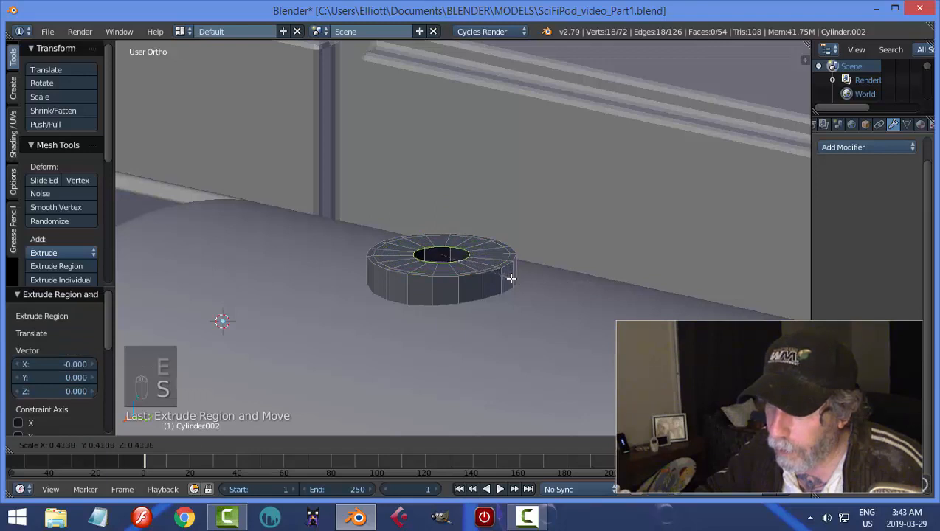
pyautogui.click(511, 279)
pyautogui.scroll(2, 532, 277)
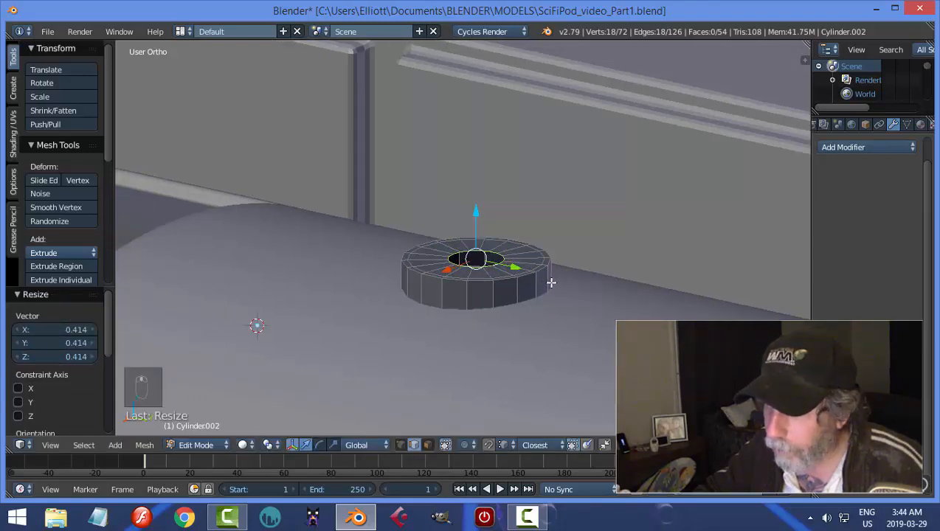
# Extrude the edge loop around the central hole and lower it about 0.011 along Z to form a recess.
pyautogui.press('e')
pyautogui.press('s')
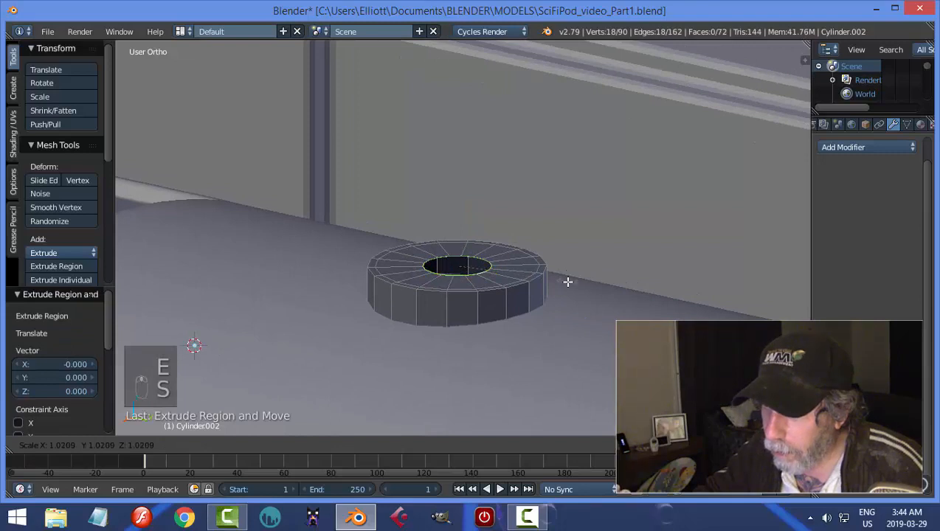
pyautogui.click(556, 286)
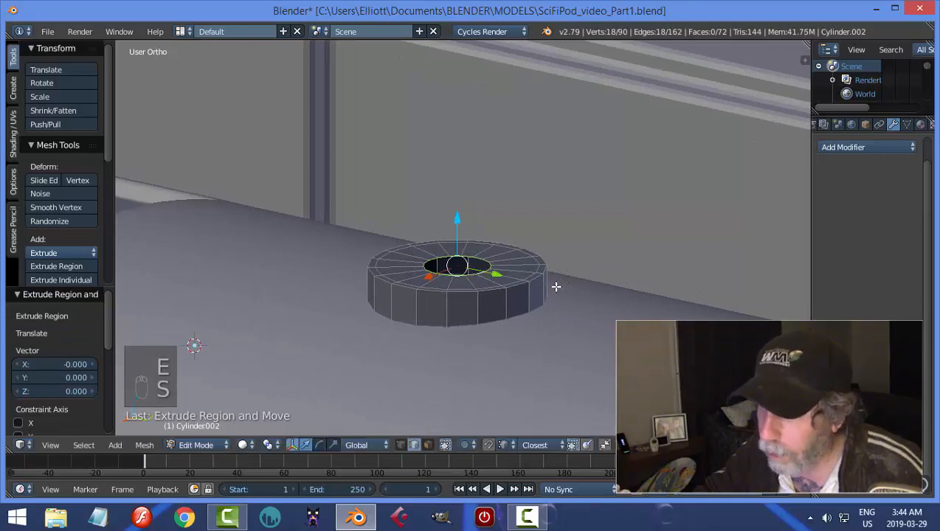
pyautogui.moveTo(468, 225); pyautogui.dragTo(462, 219)
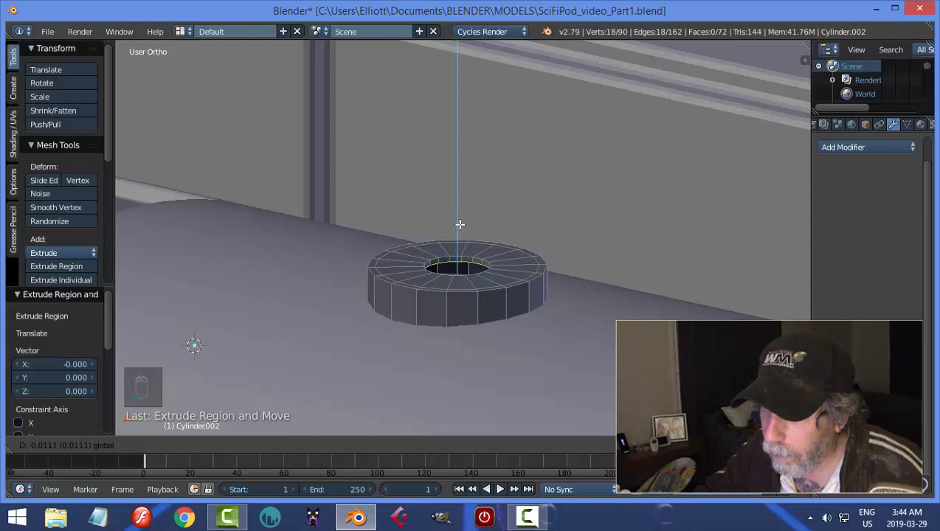
pyautogui.moveTo(461, 227); pyautogui.dragTo(461, 226)
# Extrude the recessed edge loop slightly inward, and add another extrusion of it in place.
pyautogui.press('e')
pyautogui.press('s')
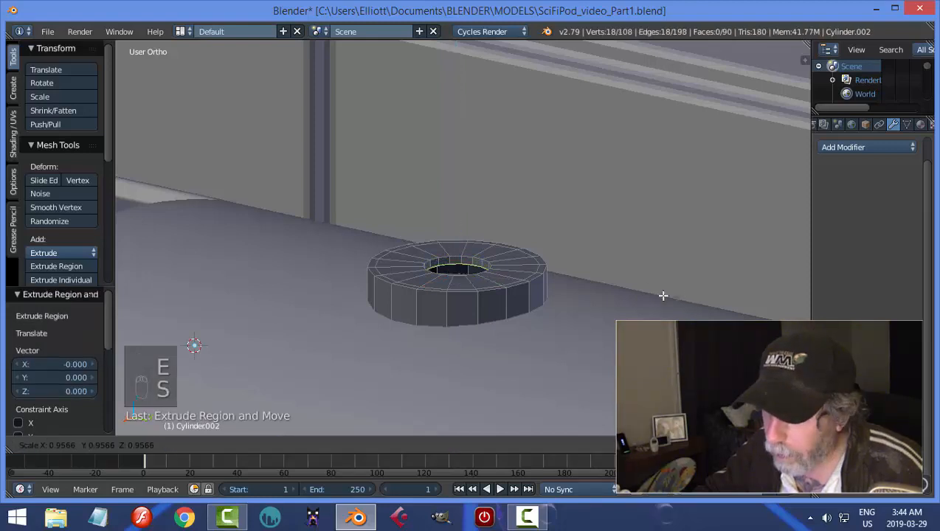
pyautogui.click(652, 294)
pyautogui.press('e')
pyautogui.rightClick(556, 261)
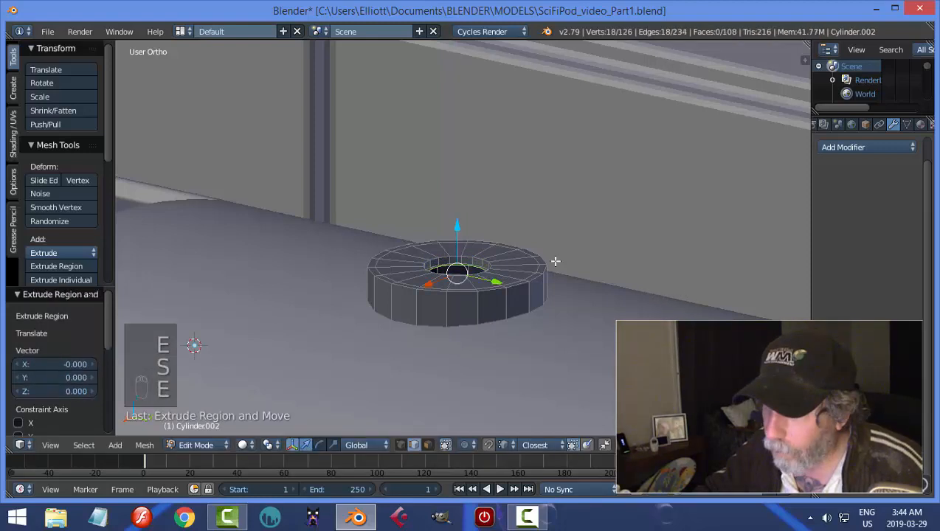
# Try to raise the innermost extruded edge loop about 0.158 along Z as a straight stem.
pyautogui.moveTo(458, 230); pyautogui.dragTo(474, 151)
pyautogui.scroll(-1, 510, 204)
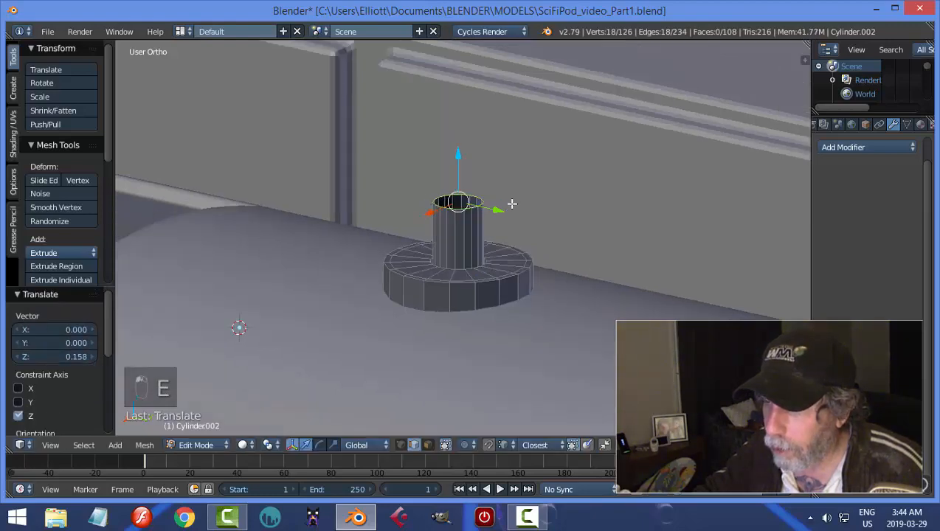
pyautogui.moveTo(531, 211); pyautogui.dragTo(518, 221, button='middle')
pyautogui.moveTo(552, 249); pyautogui.dragTo(542, 271, button='middle')
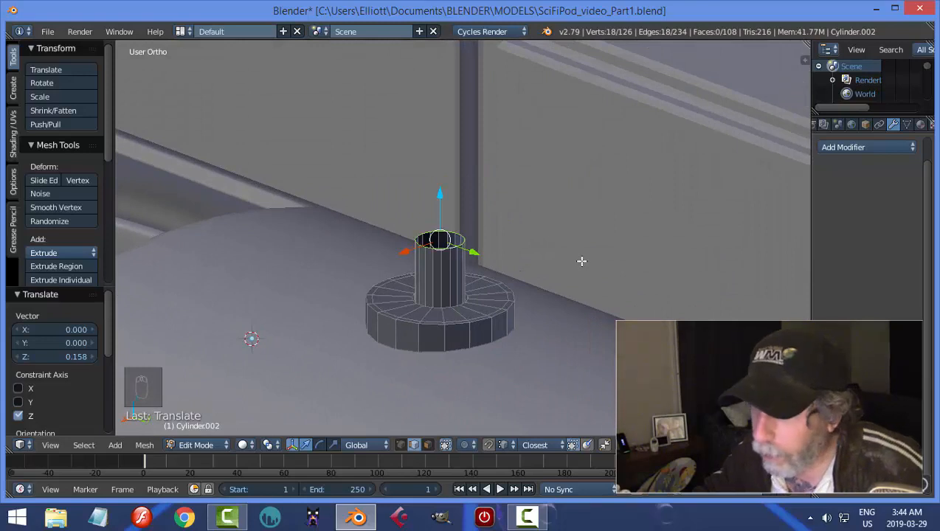
pyautogui.hotkey('ctrl', 'z')
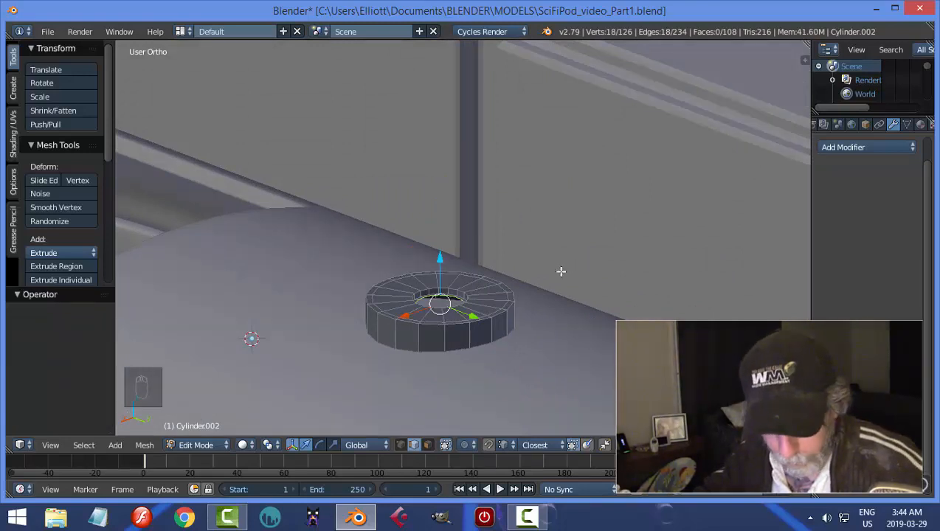
pyautogui.hotkey('alt', 'space')
pyautogui.click(561, 272)
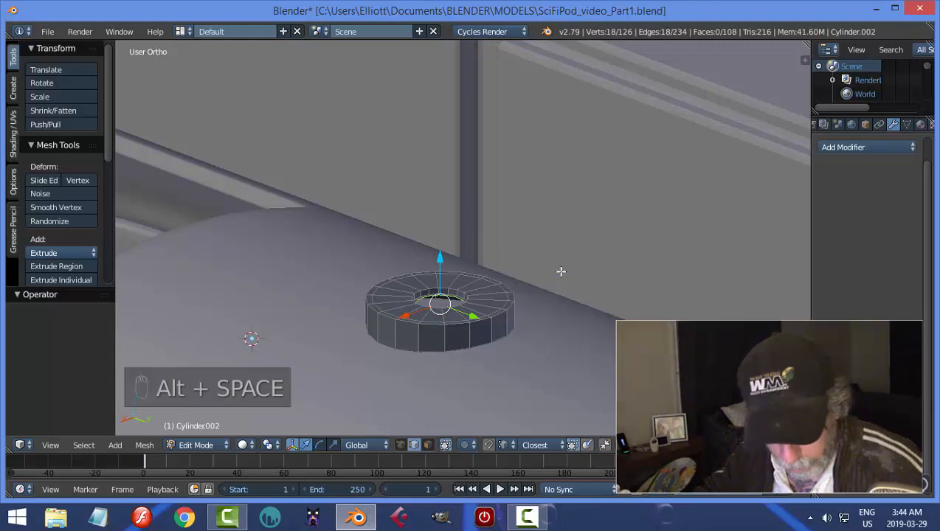
# Merge the innermost edge loop at its centre to close the floor of the disc's recess.
pyautogui.hotkey('alt', 'm')
pyautogui.click(561, 270)
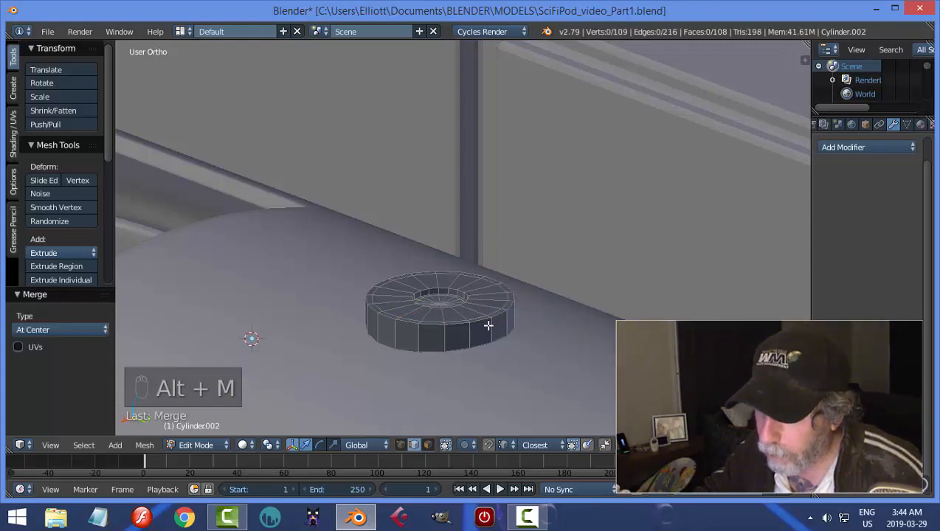
pyautogui.scroll(2, 497, 334)
pyautogui.keyDown('shift'); pyautogui.moveTo(514, 338); pyautogui.dragTo(522, 301, button='middle'); pyautogui.keyUp('shift')
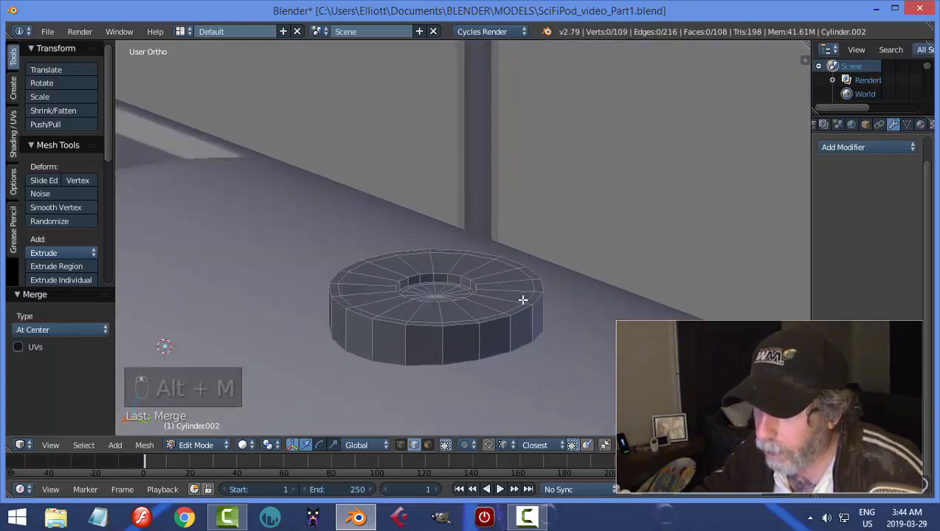
# Add a Subdivision Surface modifier with view level 2 to the disc and set its shading to smooth.
pyautogui.press('Tab')
pyautogui.click(421, 316)
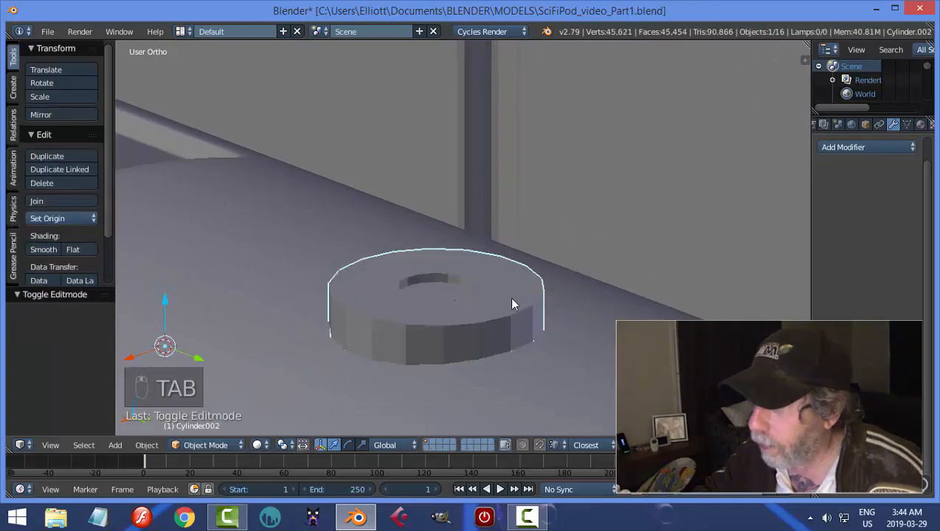
pyautogui.click(849, 148)
pyautogui.click(635, 377)
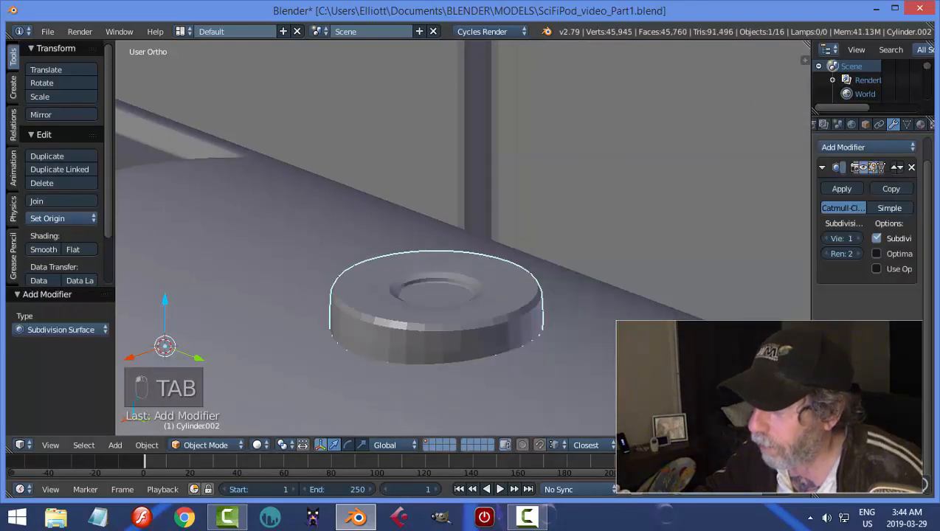
pyautogui.click(856, 238)
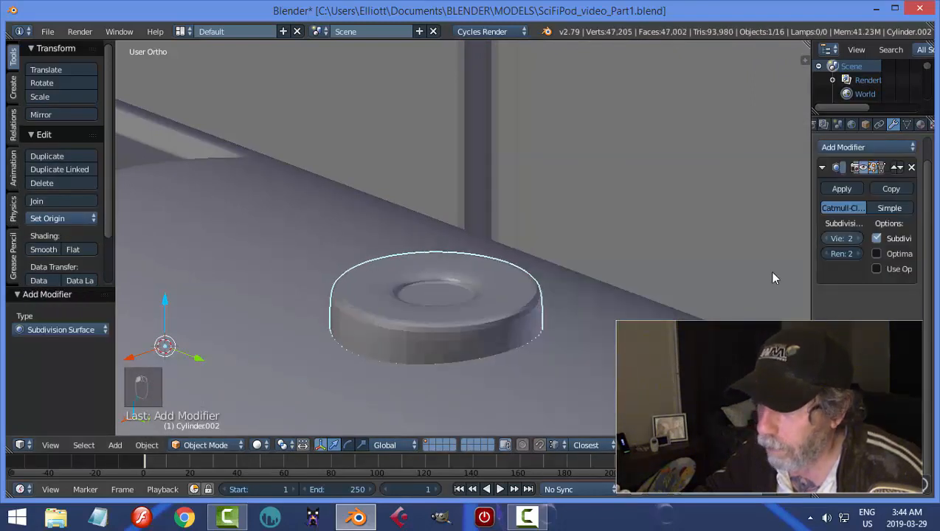
pyautogui.click(42, 249)
# Flatten the disc by lowering its top geometry 0.018 along Z.
pyautogui.press('Tab')
pyautogui.click(566, 355)
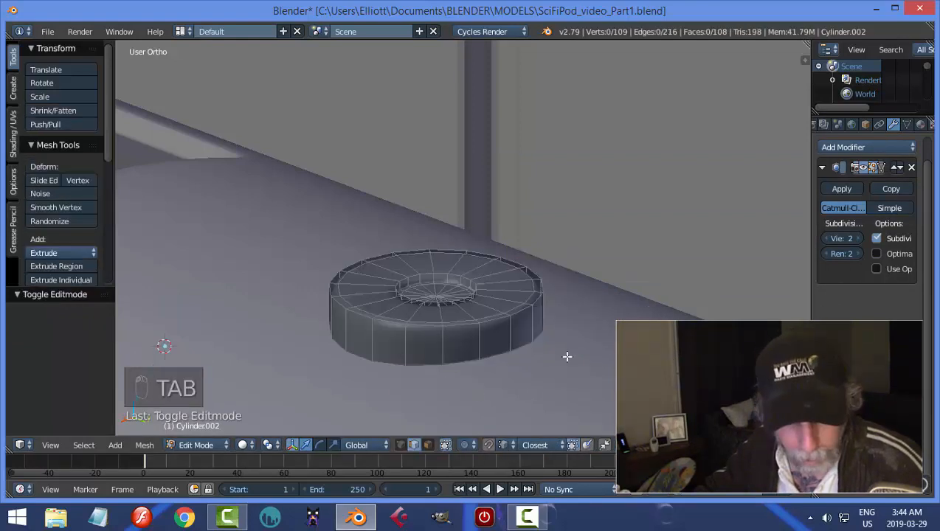
pyautogui.press('a')
pyautogui.press('a')
pyautogui.press('s')
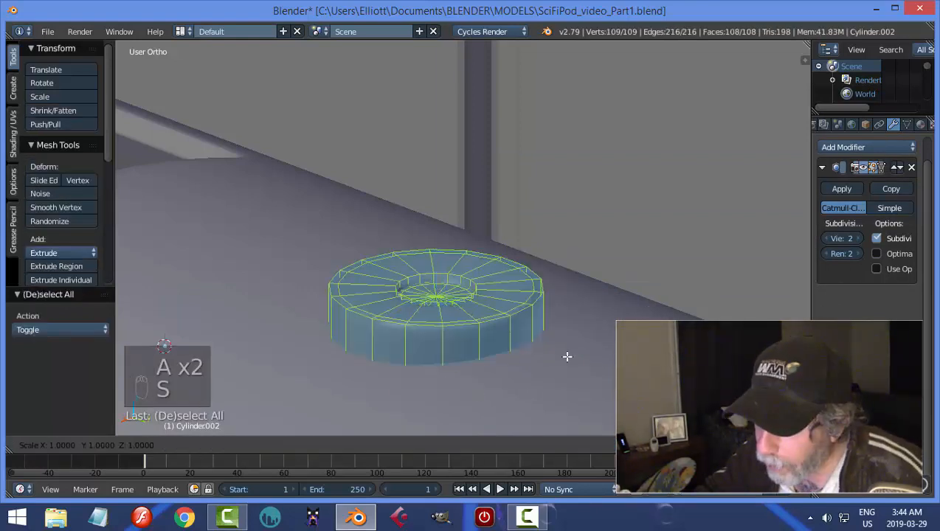
pyautogui.click(448, 269)
pyautogui.moveTo(437, 255); pyautogui.dragTo(439, 267)
# Add a supporting edge loop around the disc's outer side and another on its top face close to the central recess.
pyautogui.hotkey('ctrl', 'r')
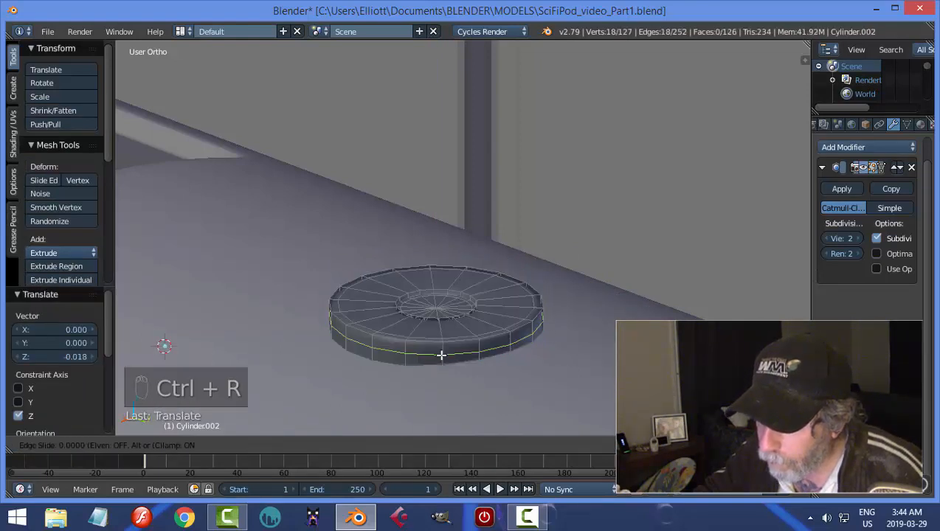
pyautogui.click(441, 352)
pyautogui.scroll(2, 450, 340)
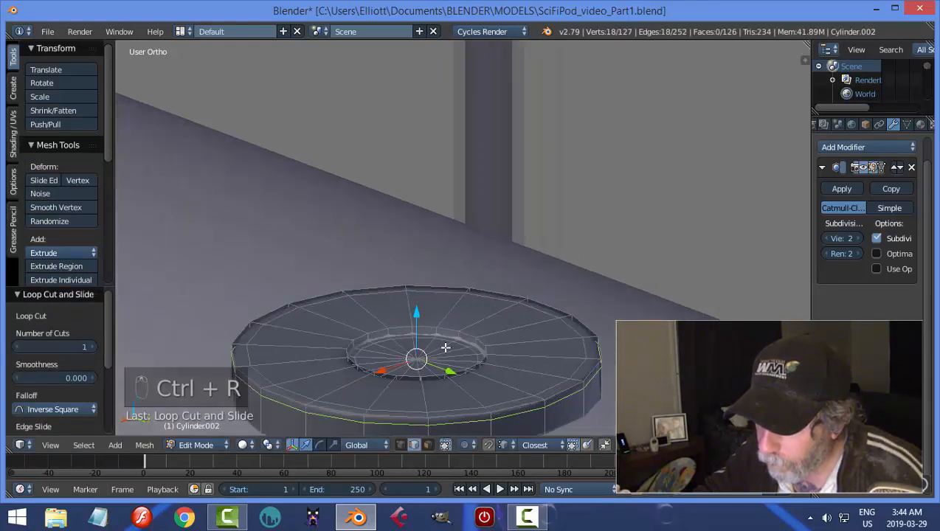
pyautogui.hotkey('ctrl', 'r')
pyautogui.press('Escape')
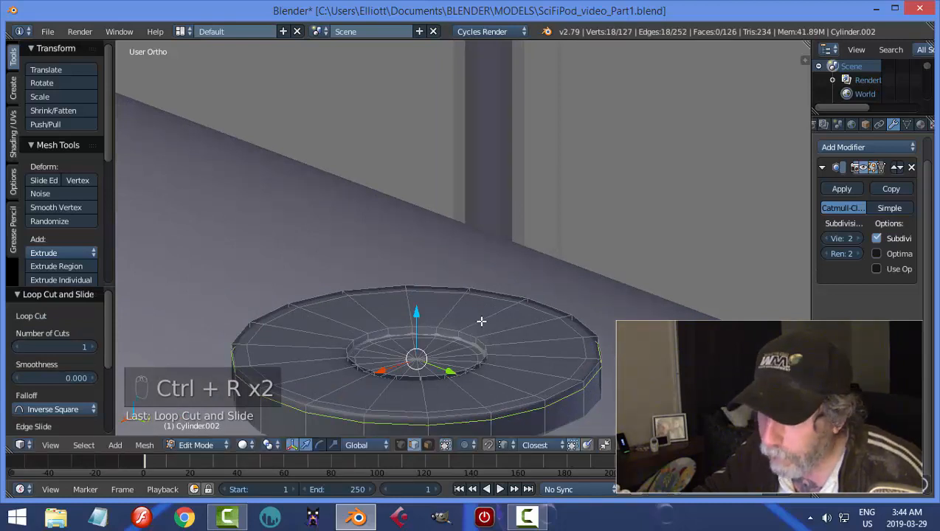
pyautogui.hotkey('ctrl', 'r')
pyautogui.click(476, 332)
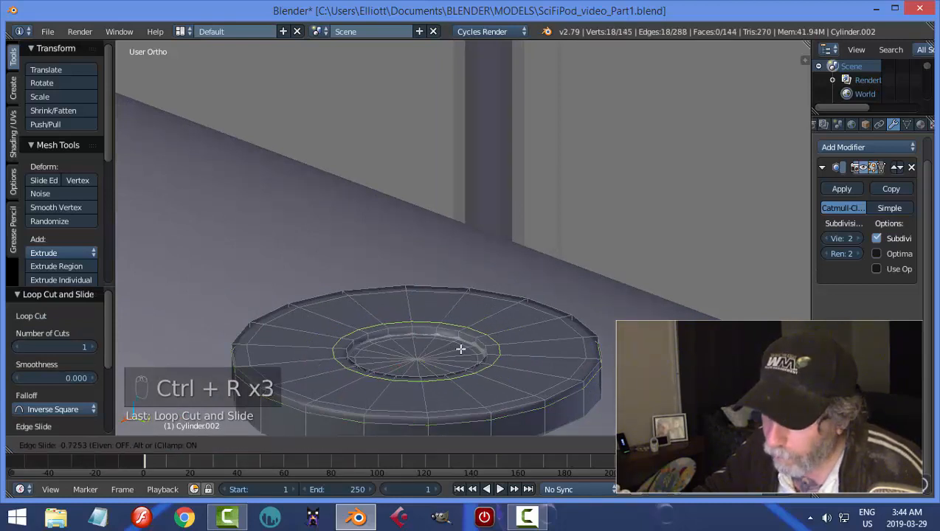
pyautogui.click(472, 340)
pyautogui.press('Tab')
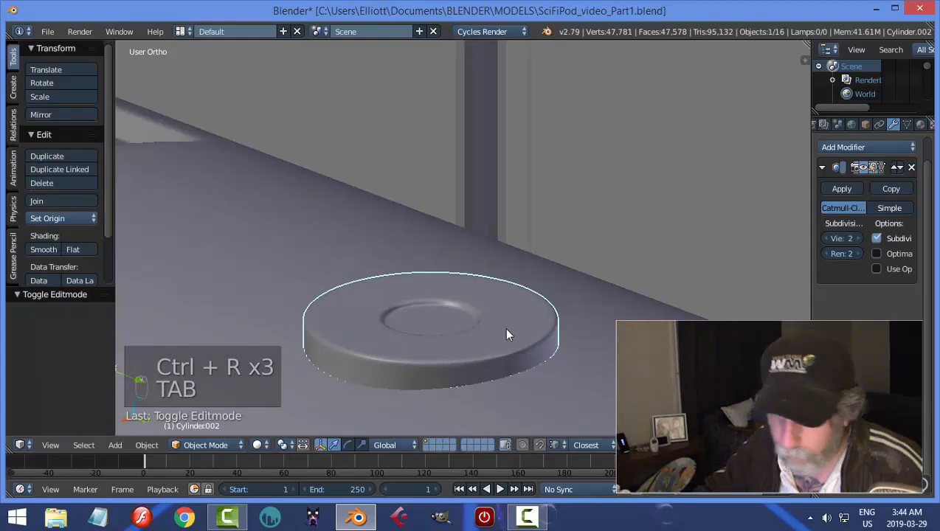
# Snap the 3D cursor to the disc's origin and add a cylinder mesh there.
pyautogui.press('a')
pyautogui.moveTo(506, 334); pyautogui.dragTo(524, 329, button='middle')
pyautogui.rightClick(562, 316)
pyautogui.hotkey('shift', 's')
pyautogui.click(562, 315)
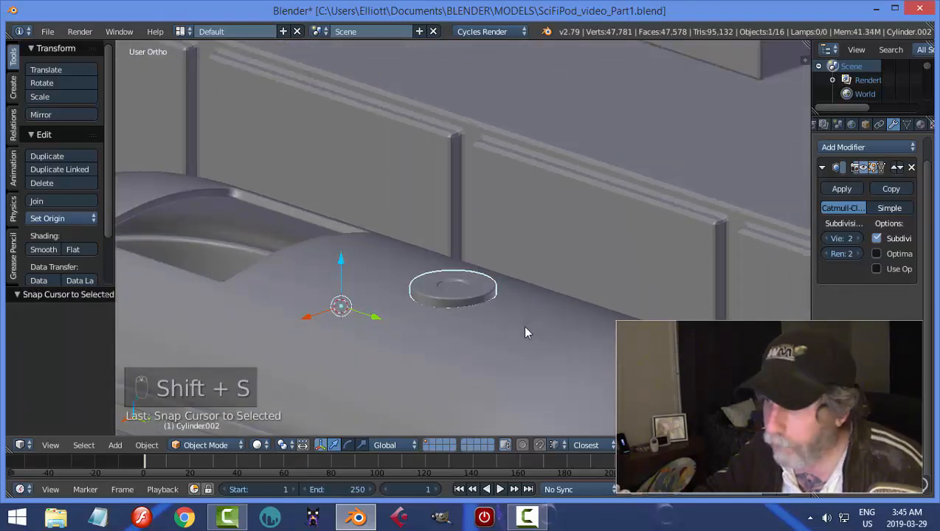
pyautogui.hotkey('shift', 'a')
pyautogui.moveTo(510, 288)
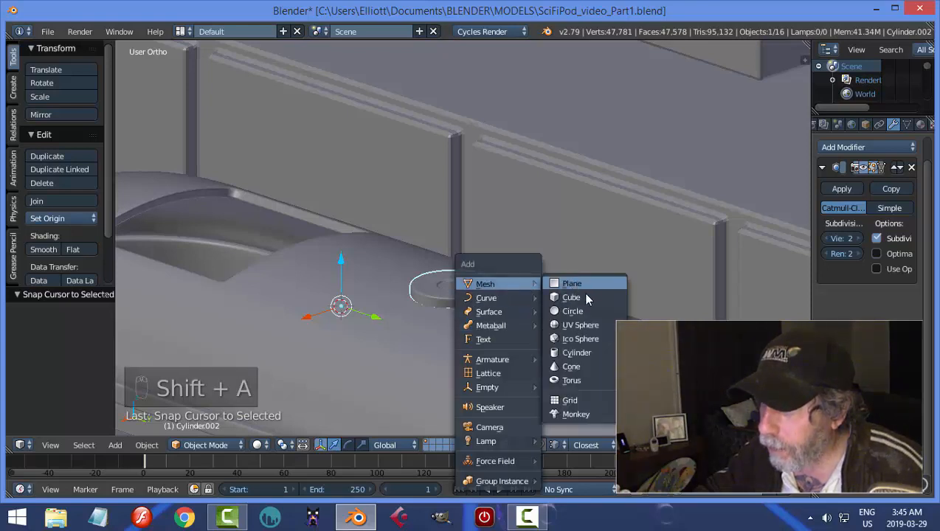
pyautogui.click(577, 354)
pyautogui.scroll(-2, 583, 316)
pyautogui.press('Tab')
pyautogui.click(693, 312)
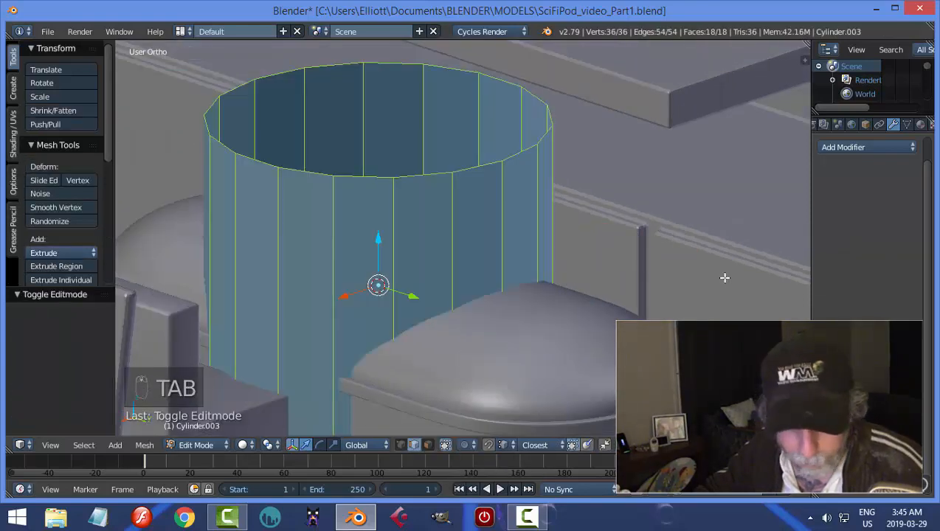
# Try scaling the oversized cylinder down, cancel the scaling, and delete the cylinder.
pyautogui.press('s')
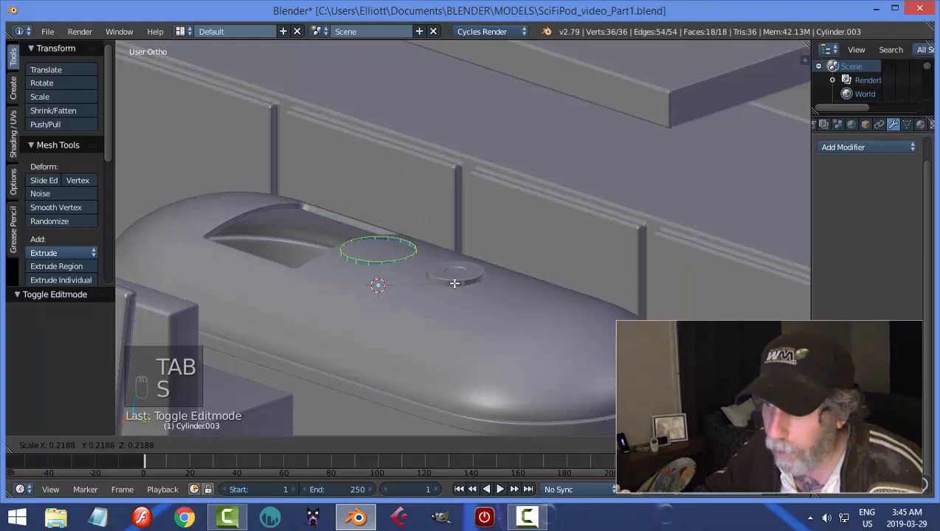
pyautogui.rightClick(454, 283)
pyautogui.press('Tab')
pyautogui.click(443, 274)
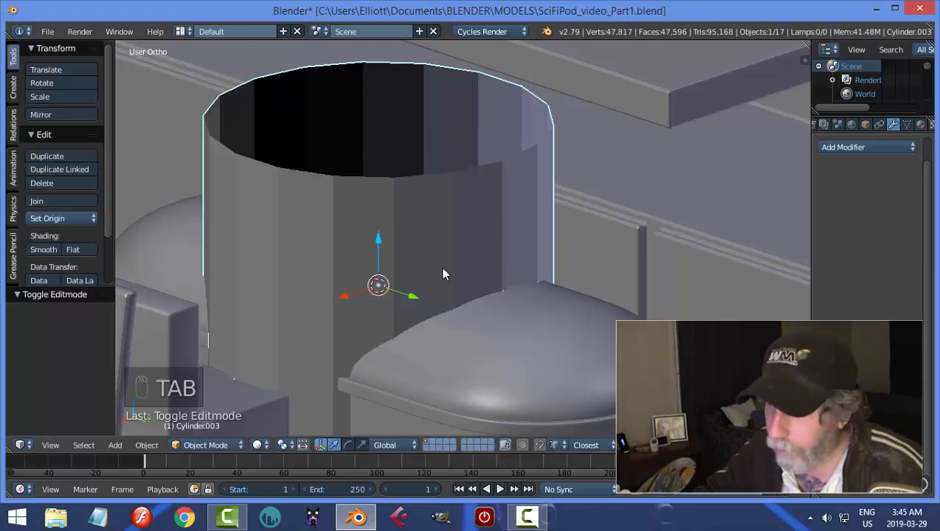
pyautogui.press('x')
pyautogui.click(445, 273)
# Set the disc's origin to its geometry and snap the 3D cursor to the disc.
pyautogui.rightClick(472, 274)
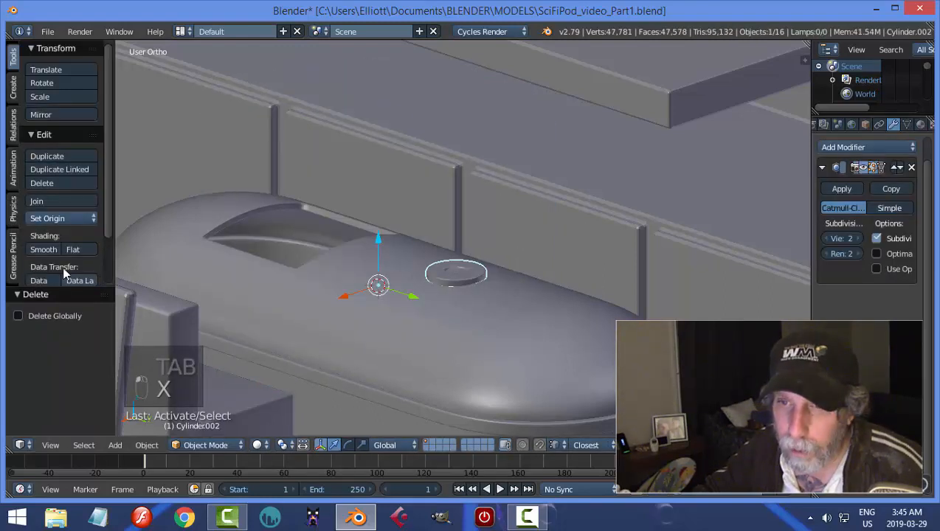
pyautogui.click(66, 216)
pyautogui.click(77, 248)
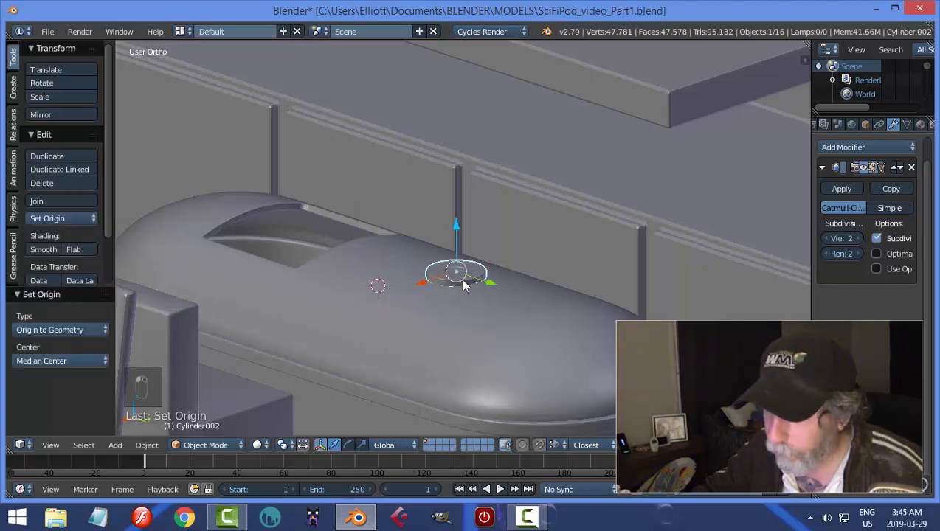
pyautogui.hotkey('shift', 's')
pyautogui.click(465, 282)
pyautogui.press('Tab')
pyautogui.click(581, 280)
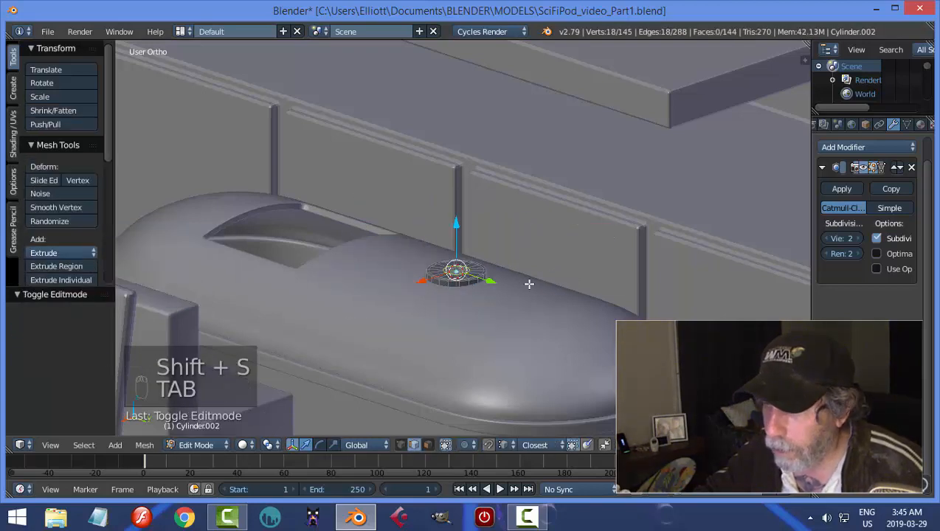
pyautogui.press('a')
pyautogui.press('a')
pyautogui.press('Tab')
pyautogui.click(416, 285)
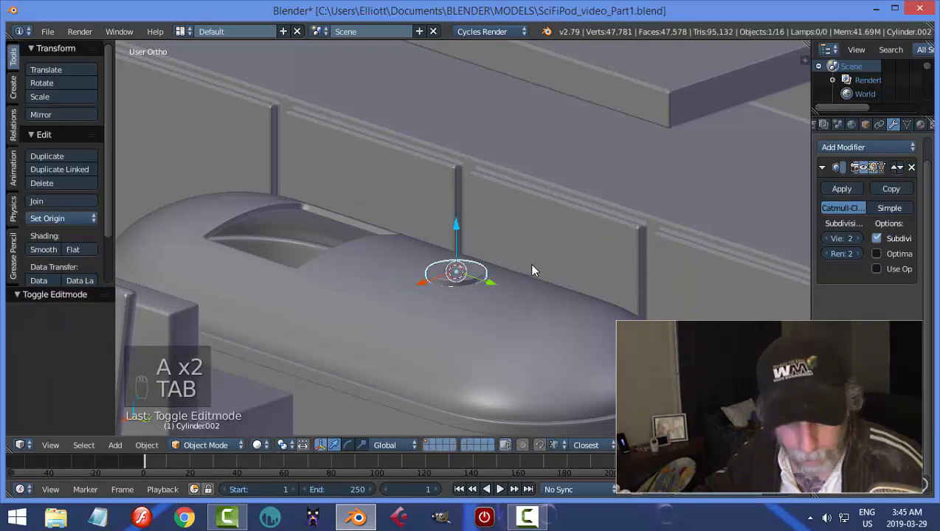
# Add a cylinder at the disc's centre and scale its mesh down to 0.064.
pyautogui.hotkey('shift', 'a')
pyautogui.moveTo(534, 270)
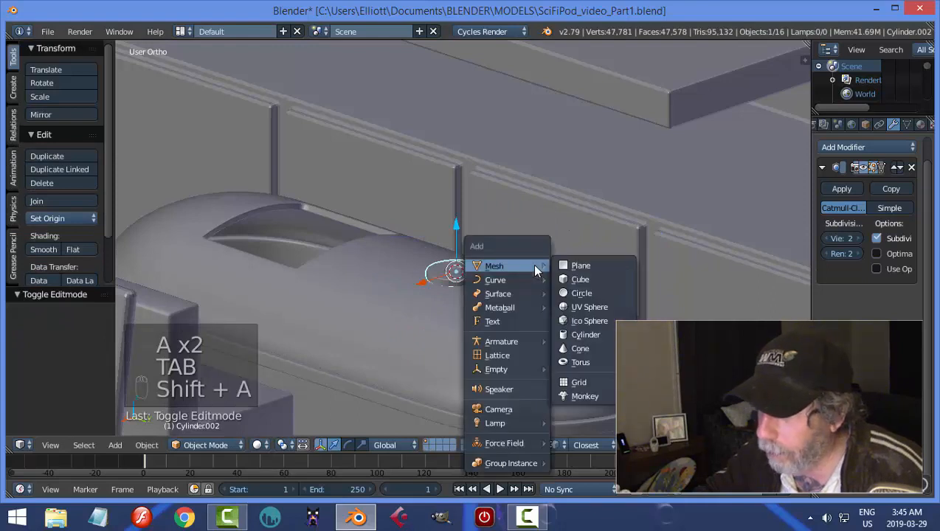
pyautogui.click(584, 341)
pyautogui.press('Tab')
pyautogui.click(721, 295)
pyautogui.press('s')
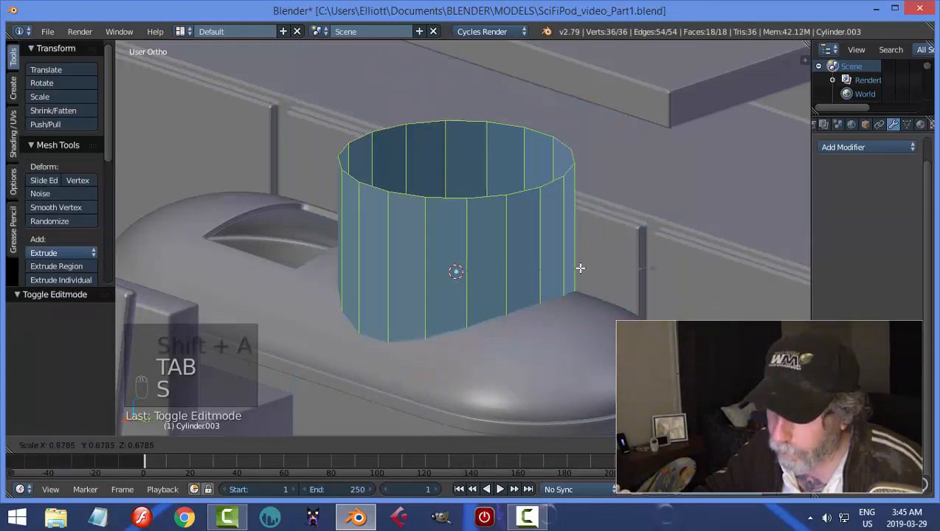
pyautogui.click(476, 275)
pyautogui.scroll(4, 478, 271)
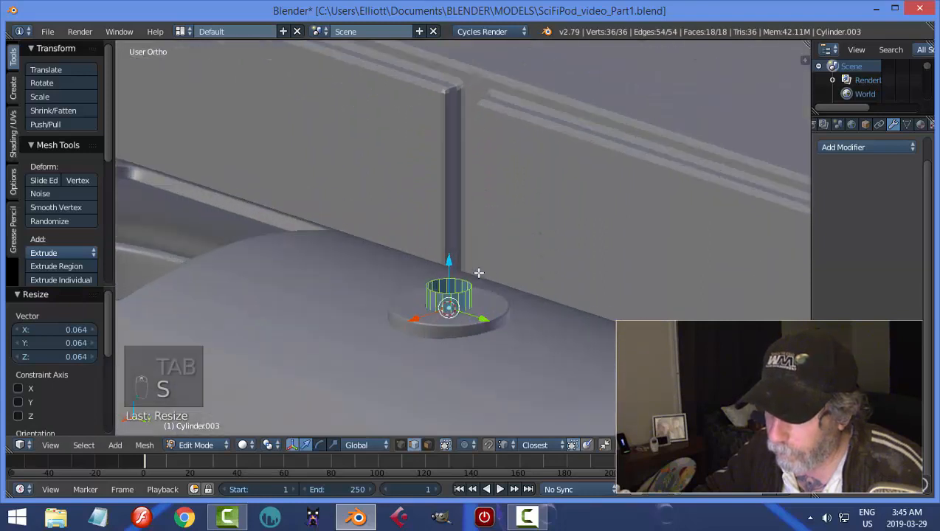
pyautogui.scroll(4, 538, 250)
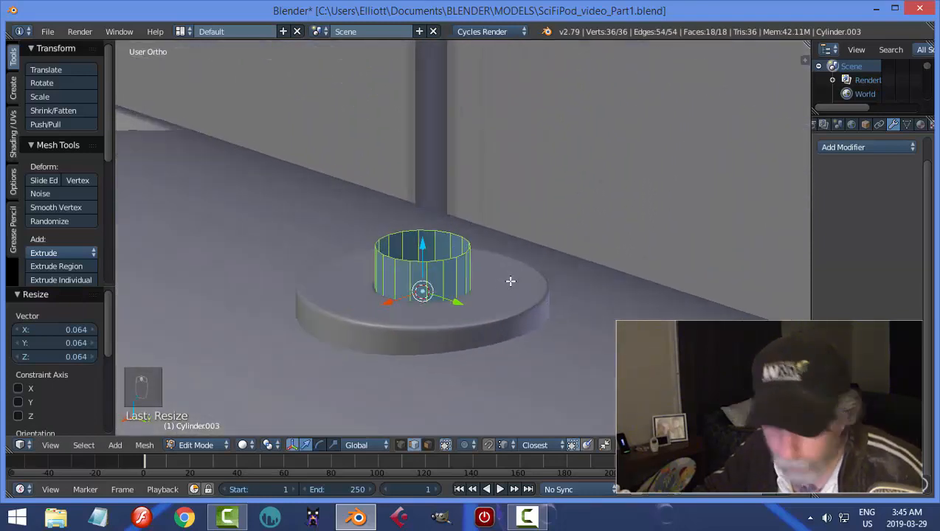
pyautogui.press('s')
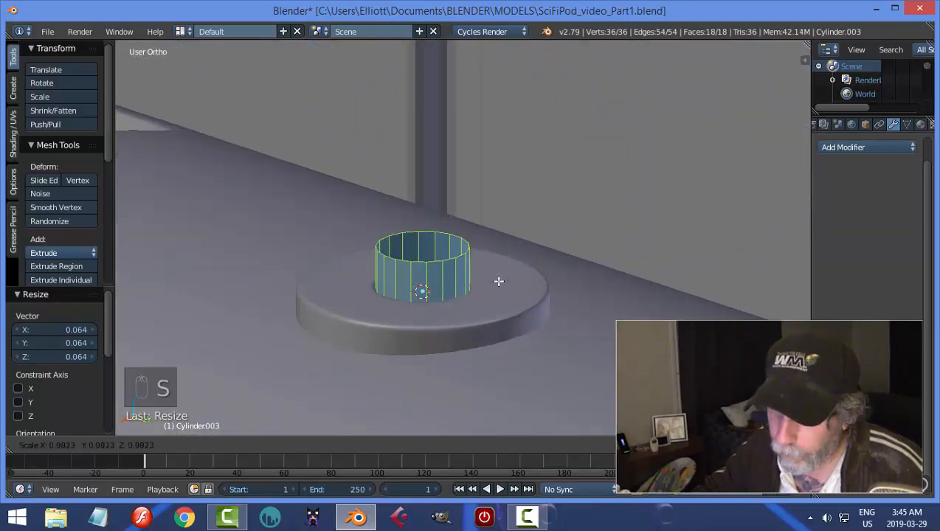
pyautogui.rightClick(499, 279)
# Raise the small cylinder's top edge loop 0.197 along Z to form a tube.
pyautogui.press('a')
pyautogui.keyDown('alt'); pyautogui.rightClick(438, 262); pyautogui.keyUp('alt')
pyautogui.scroll(-3, 480, 279)
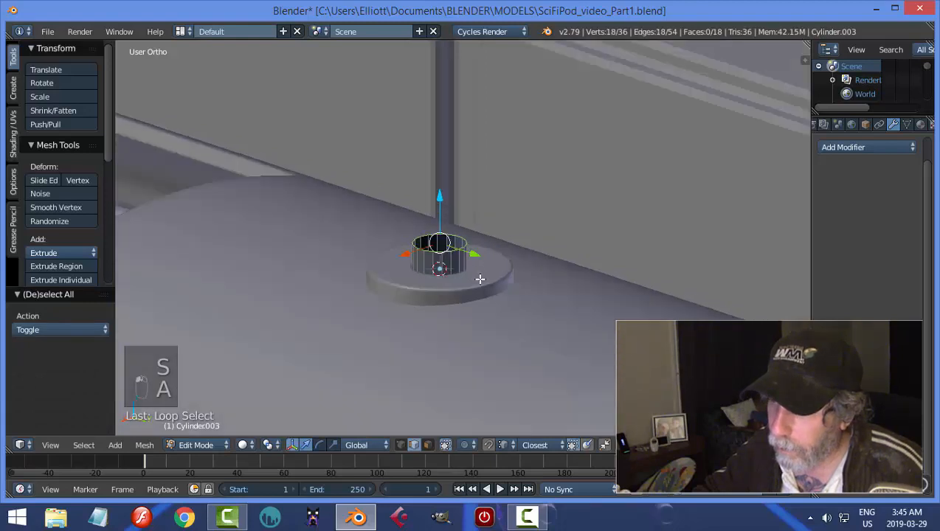
pyautogui.moveTo(440, 199); pyautogui.dragTo(440, 151)
pyautogui.moveTo(439, 152); pyautogui.dragTo(534, 249, button='middle')
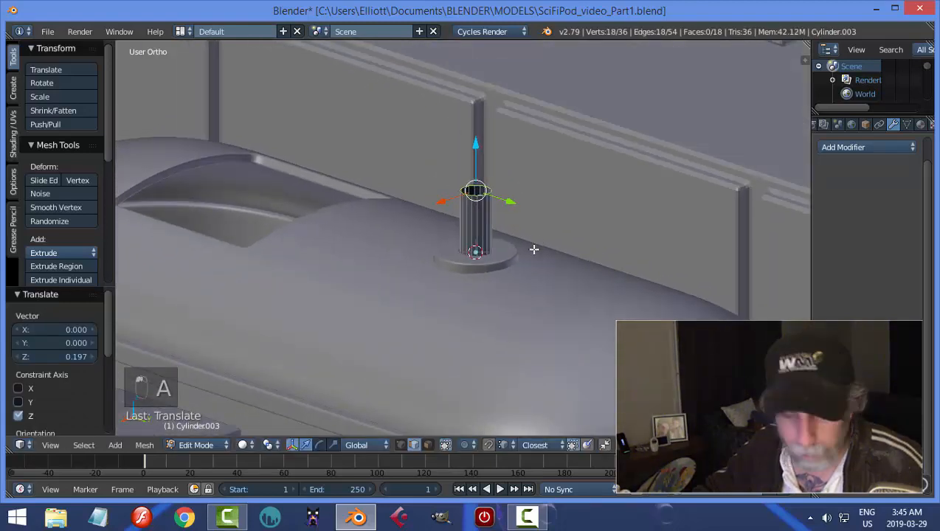
# Move the tube's whole mesh up 0.055 along Z.
pyautogui.press('a')
pyautogui.press('a')
pyautogui.moveTo(476, 178)
pyautogui.mouseDown()
pyautogui.moveTo(478, 151)
pyautogui.moveTo(478, 171)
pyautogui.mouseUp()
pyautogui.keyDown('shift'); pyautogui.moveTo(568, 209); pyautogui.dragTo(571, 224, button='middle'); pyautogui.keyUp('shift')
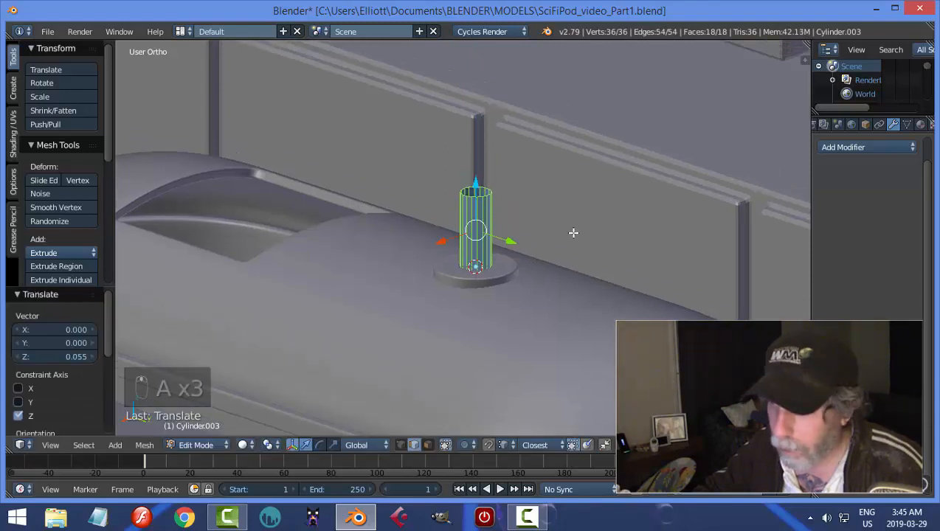
# Lengthen the tube by raising its top edge loop 0.466 along Z.
pyautogui.press('a')
pyautogui.keyDown('alt'); pyautogui.rightClick(477, 197); pyautogui.keyUp('alt')
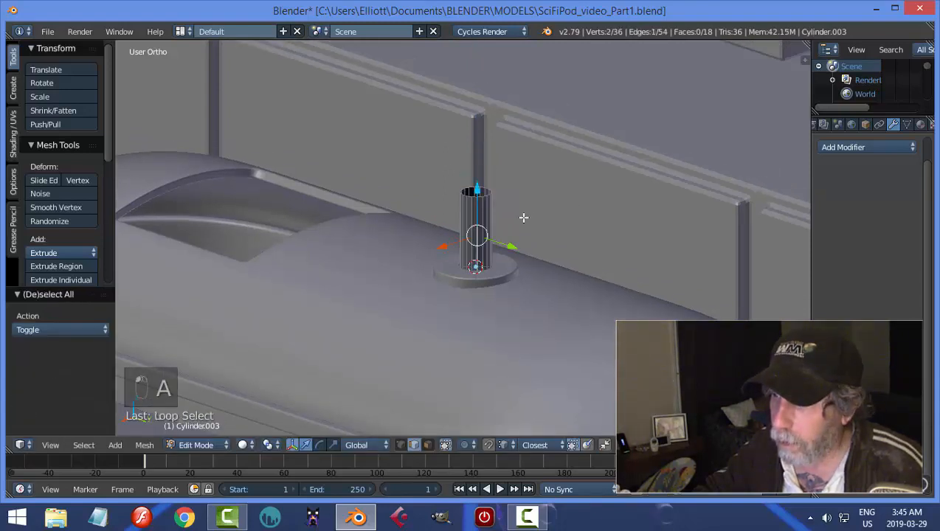
pyautogui.scroll(-3, 523, 218)
pyautogui.scroll(1, 528, 219)
pyautogui.press('a')
pyautogui.scroll(3, 528, 218)
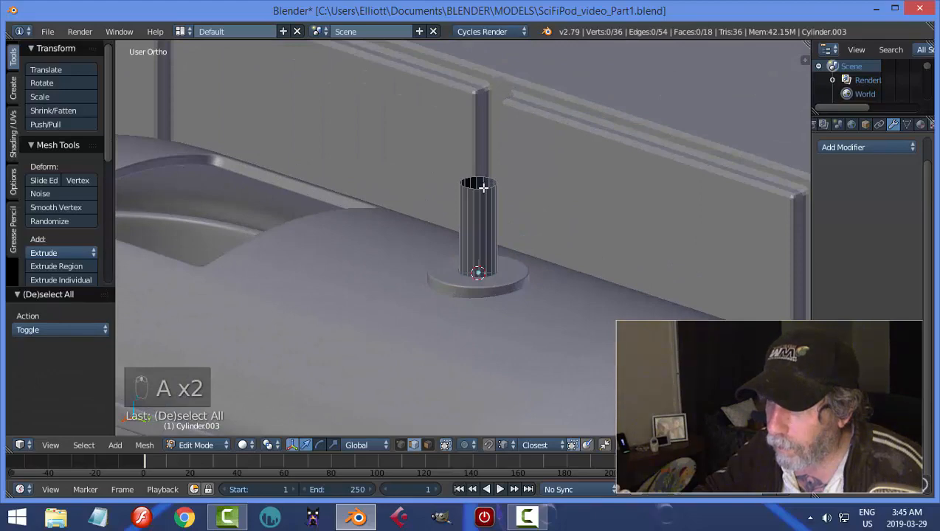
pyautogui.keyDown('alt'); pyautogui.rightClick(487, 189); pyautogui.keyUp('alt')
pyautogui.scroll(-3, 545, 223)
pyautogui.moveTo(533, 245); pyautogui.dragTo(574, 247, button='middle')
pyautogui.scroll(-2, 613, 223)
pyautogui.press('g')
pyautogui.press('z')
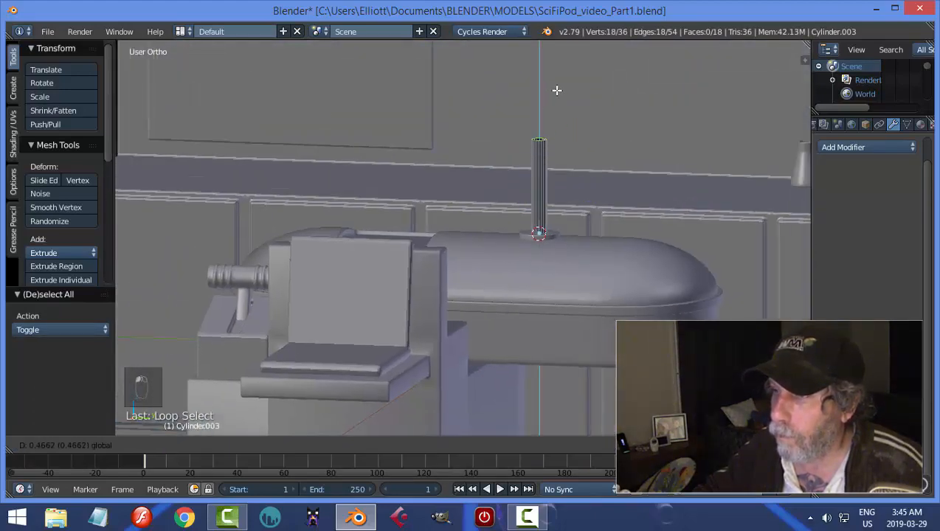
pyautogui.click(557, 90)
# Duplicate the tube's top edge loop in place, separate the copy into its own object, and return to Object Mode.
pyautogui.keyDown('shift'); pyautogui.moveTo(629, 143); pyautogui.dragTo(586, 218, button='middle'); pyautogui.keyUp('shift')
pyautogui.scroll(2, 618, 183)
pyautogui.scroll(2, 600, 219)
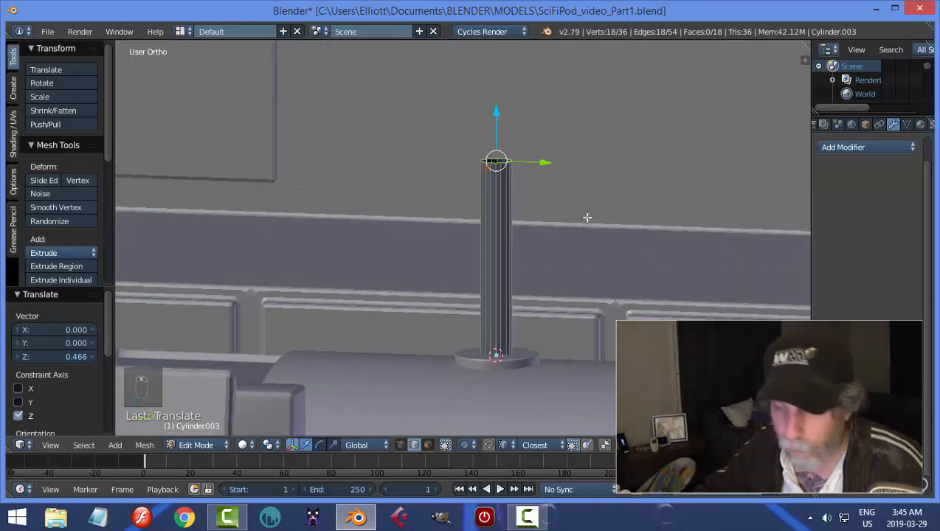
pyautogui.hotkey('shift', 'd')
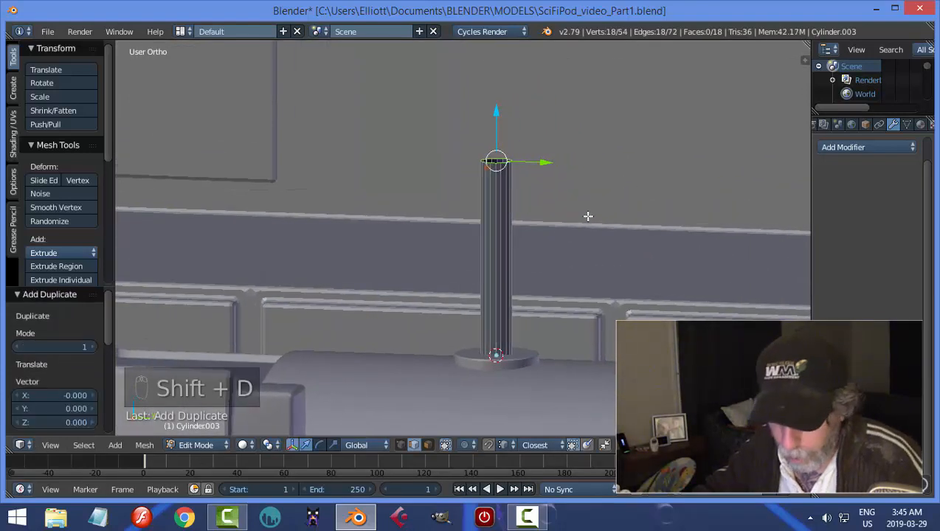
pyautogui.press('p')
pyautogui.click(587, 216)
pyautogui.press('Tab')
pyautogui.click(506, 187)
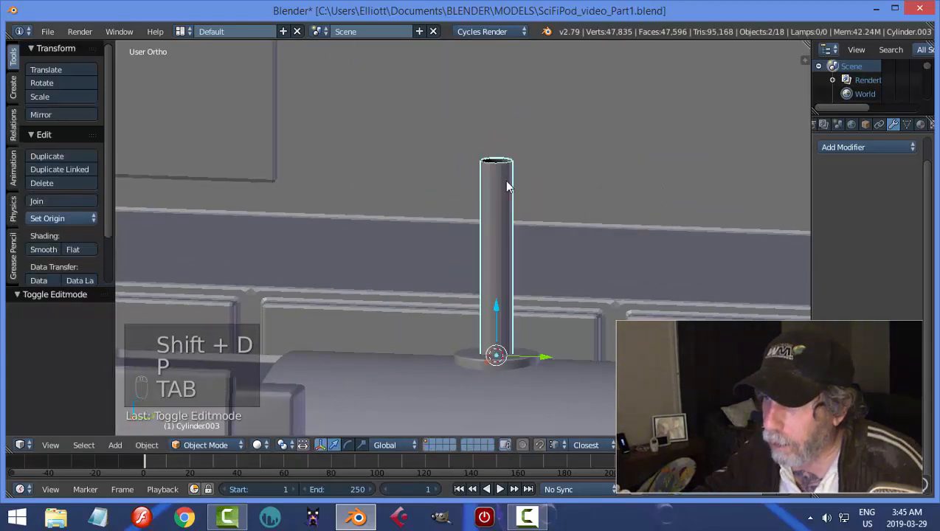
# Select the separated ring at the top of the tube and set its origin to its geometry.
pyautogui.click(506, 169)
pyautogui.click(66, 220)
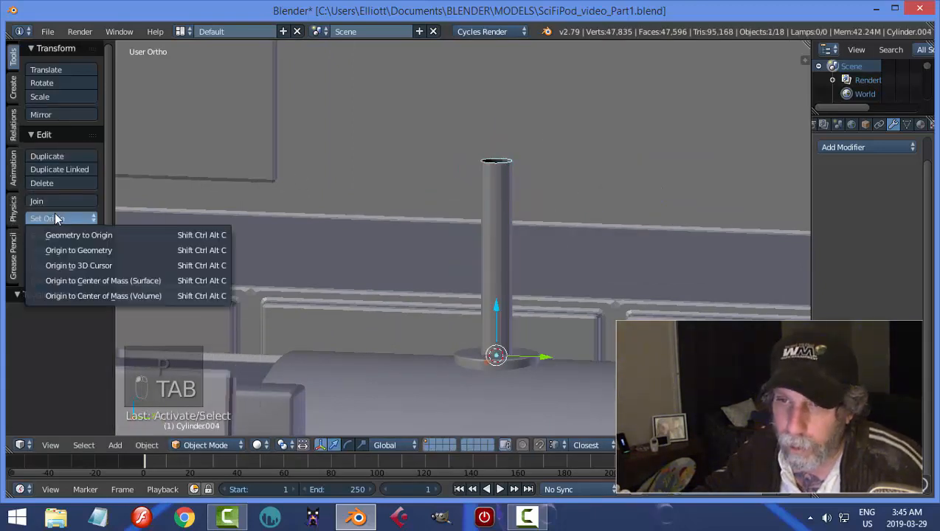
pyautogui.click(67, 250)
# In Edit Mode, extrude the whole ring in place and scale the new loop outward by 1.167 to form a lip.
pyautogui.press('Tab')
pyautogui.click(714, 220)
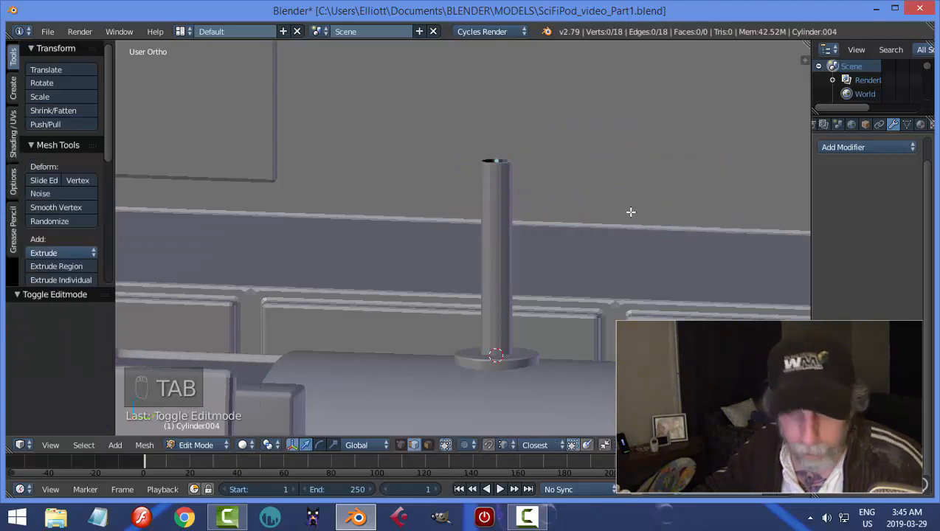
pyautogui.press('a')
pyautogui.press('a')
pyautogui.press('e')
pyautogui.rightClick(612, 202)
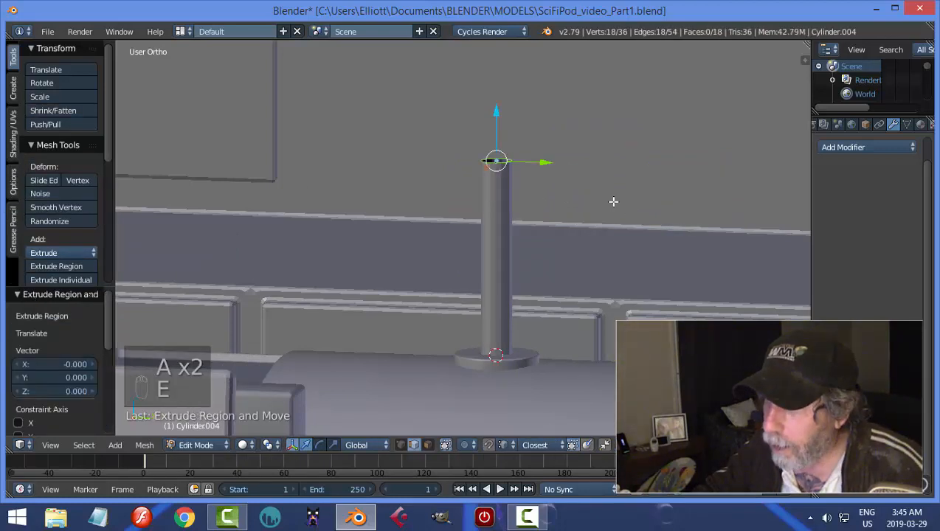
pyautogui.press('s')
pyautogui.click(632, 213)
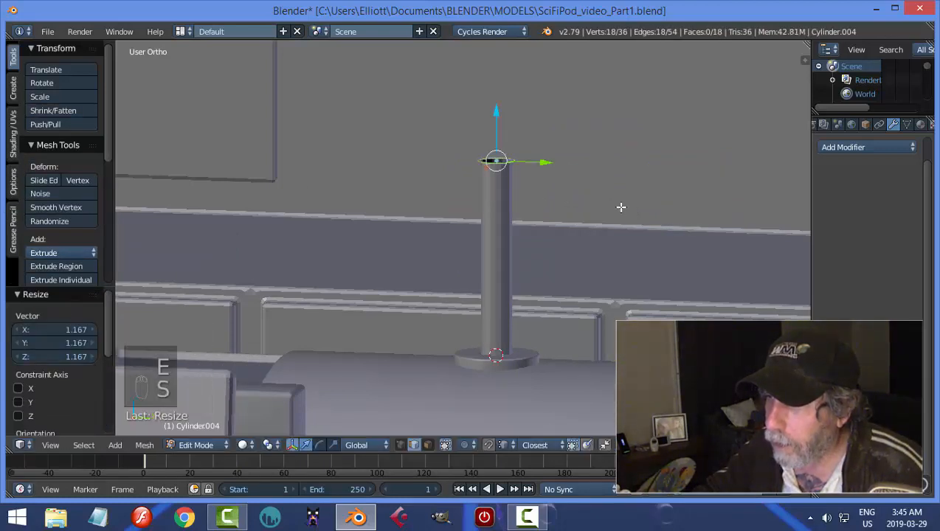
# Extrude the lip's outer loop 0.253 upward along Z, and raise its top edge a little further to form a wider sleeve.
pyautogui.press('e')
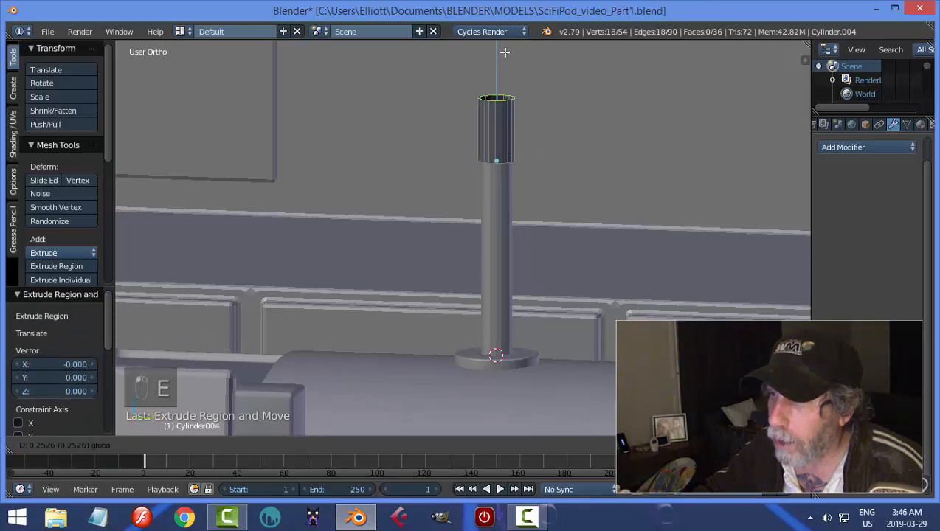
pyautogui.click(504, 53)
pyautogui.scroll(2, 587, 213)
pyautogui.scroll(-3, 592, 212)
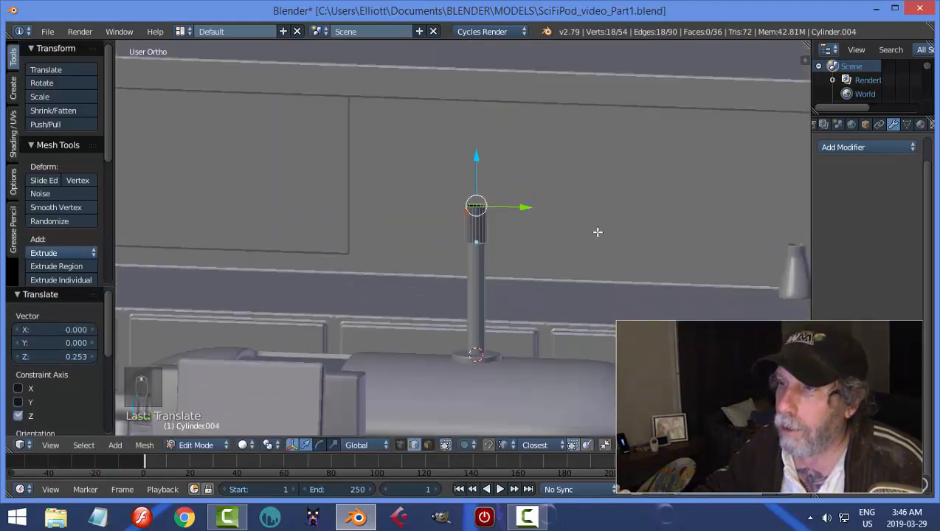
pyautogui.moveTo(594, 232)
pyautogui.mouseDown(button='middle')
pyautogui.moveTo(591, 212)
pyautogui.moveTo(587, 246)
pyautogui.mouseUp(button='middle')
pyautogui.scroll(2, 587, 245)
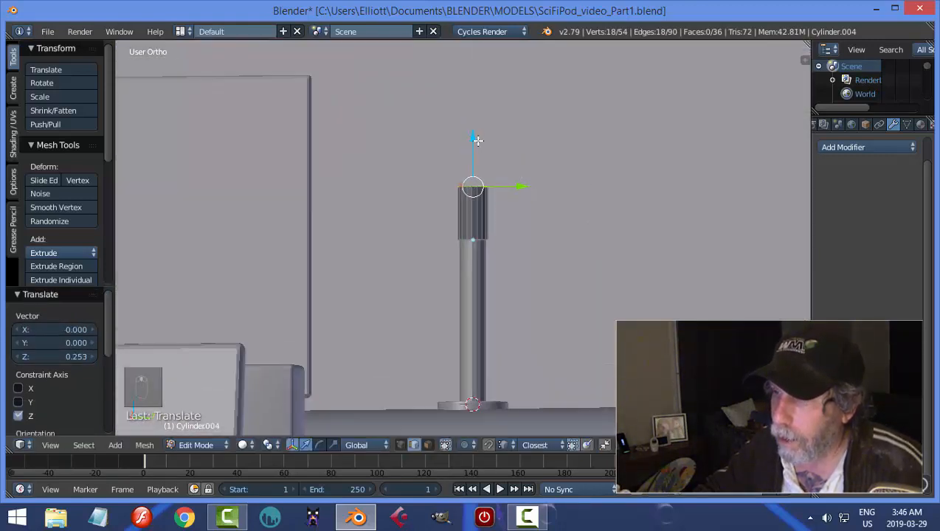
pyautogui.moveTo(478, 140); pyautogui.dragTo(479, 124)
# Extrude the sleeve's top loop in place and scale it outward by about 1.09 to form a second lip.
pyautogui.press('e')
pyautogui.rightClick(572, 175)
pyautogui.press('s')
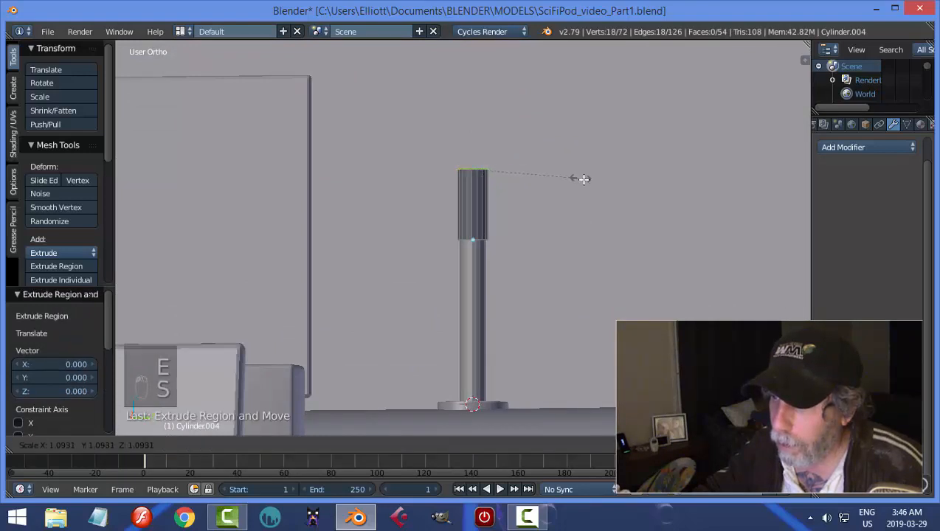
pyautogui.click(586, 181)
# Extrude the second lip's loop and raise it along Z toward the overhead ledge as a third tube section, and return to Object Mode.
pyautogui.press('e')
pyautogui.rightClick(544, 160)
pyautogui.moveTo(476, 124); pyautogui.dragTo(476, 42)
pyautogui.moveTo(537, 138); pyautogui.dragTo(530, 268, button='middle')
pyautogui.keyDown('shift'); pyautogui.moveTo(517, 201); pyautogui.dragTo(517, 257, button='middle'); pyautogui.keyUp('shift')
pyautogui.moveTo(476, 191); pyautogui.dragTo(478, 161)
pyautogui.press('a')
pyautogui.press('Tab')
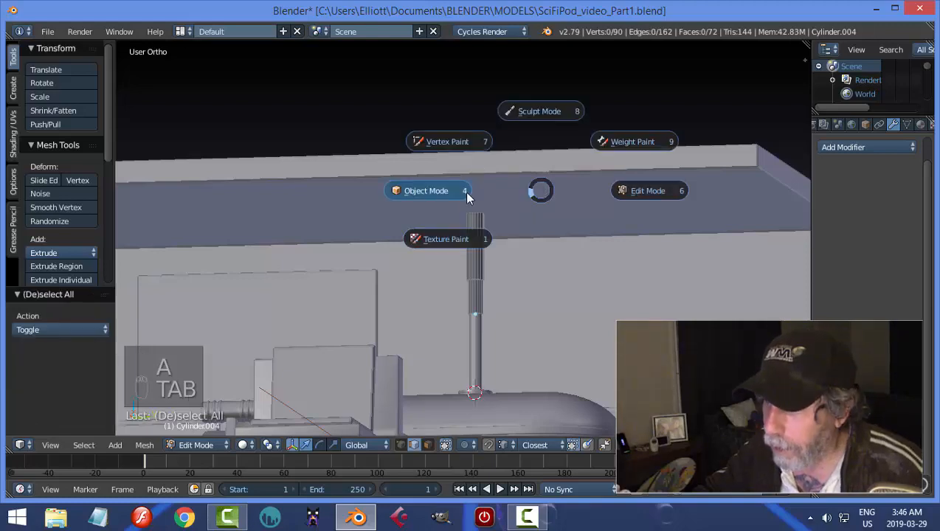
pyautogui.click(466, 194)
pyautogui.moveTo(541, 212)
pyautogui.mouseDown(button='middle')
pyautogui.moveTo(529, 304)
pyautogui.moveTo(512, 193)
pyautogui.moveTo(501, 226)
pyautogui.moveTo(550, 221)
pyautogui.moveTo(558, 237)
pyautogui.moveTo(556, 222)
pyautogui.mouseUp(button='middle')
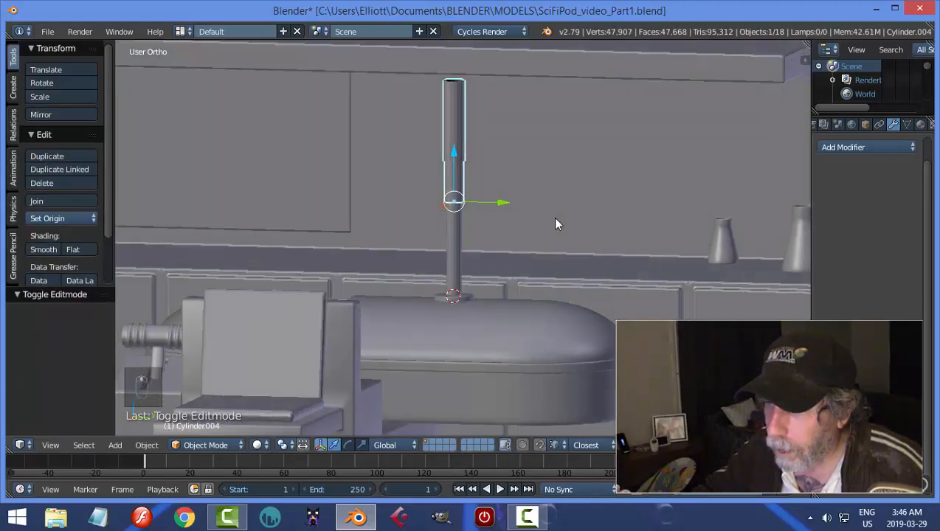
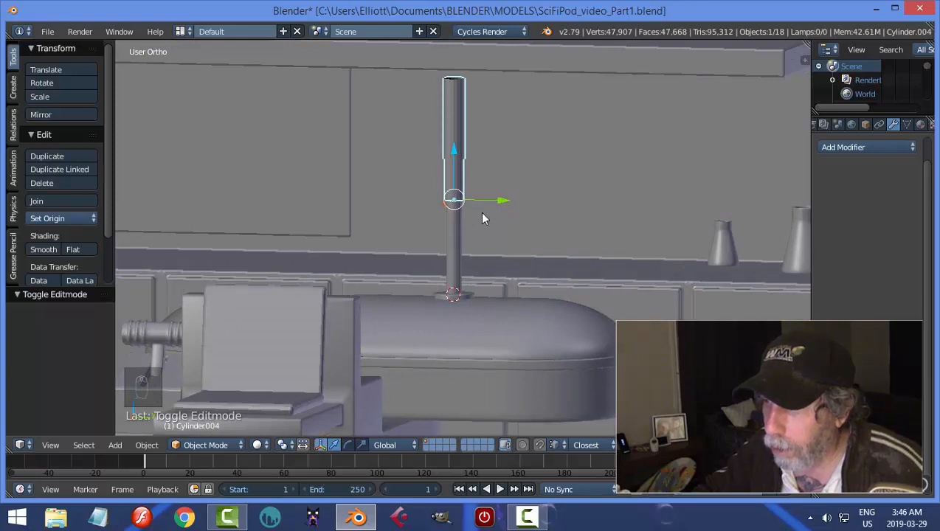
# Snap the 3D cursor to the top edge loop of the telescoping tube, and return to Object Mode.
pyautogui.moveTo(557, 150); pyautogui.dragTo(544, 193, button='middle')
pyautogui.press('Tab')
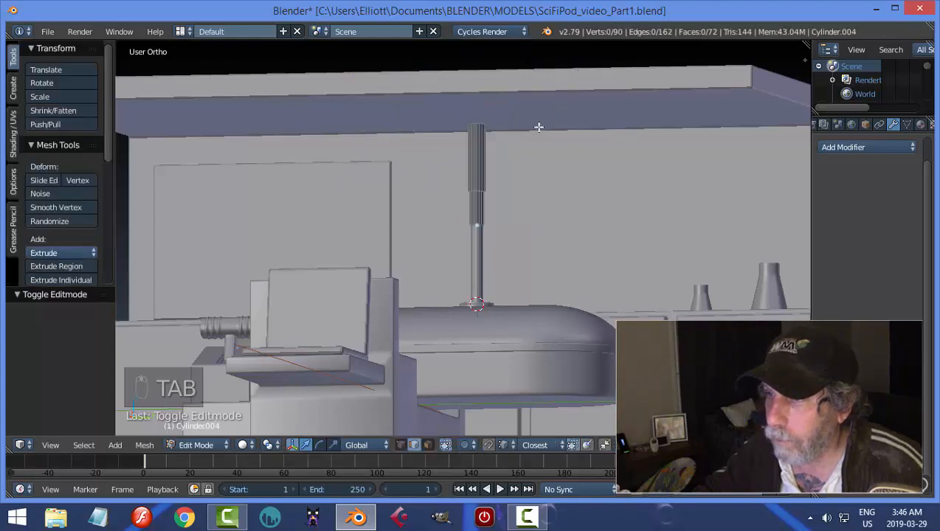
pyautogui.scroll(5, 535, 127)
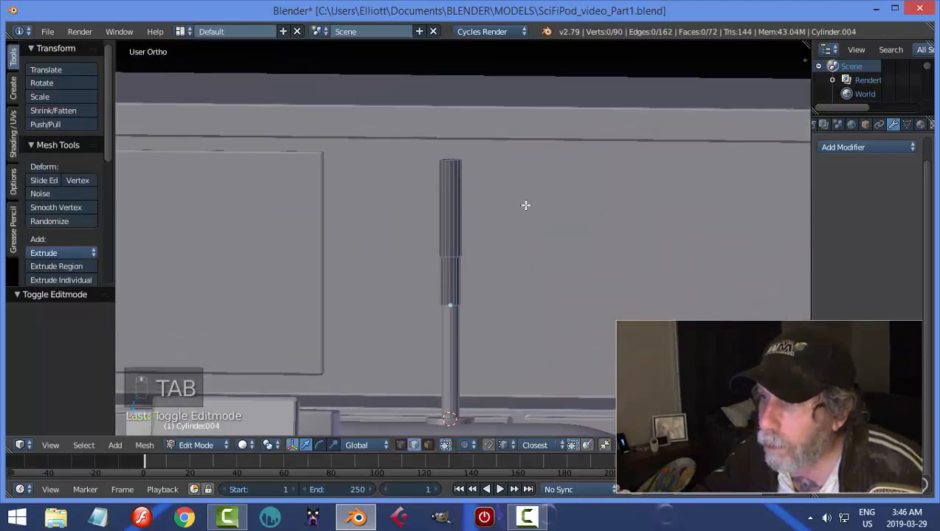
pyautogui.keyDown('alt'); pyautogui.rightClick(450, 104); pyautogui.keyUp('alt')
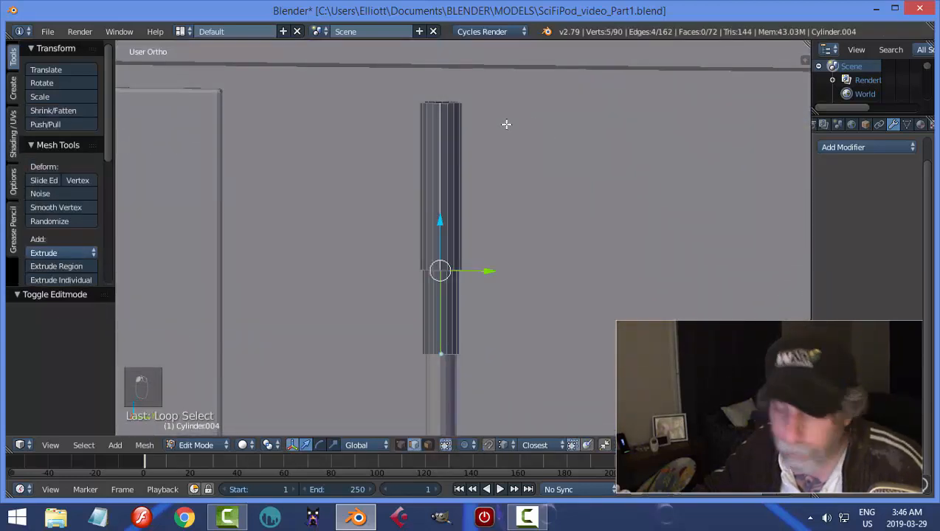
pyautogui.press('a')
pyautogui.moveTo(506, 124); pyautogui.dragTo(477, 153, button='middle')
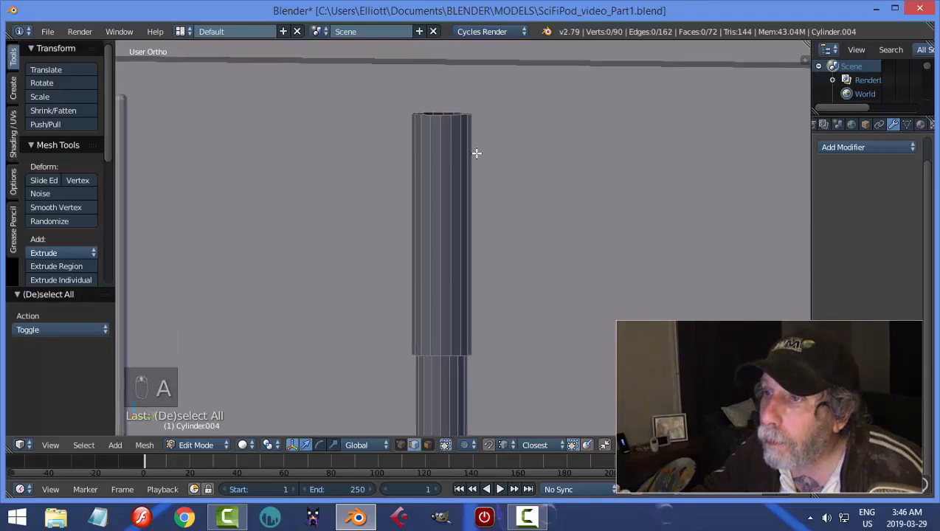
pyautogui.keyDown('alt'); pyautogui.rightClick(445, 116); pyautogui.keyUp('alt')
pyautogui.hotkey('shift', 's')
pyautogui.click(559, 141)
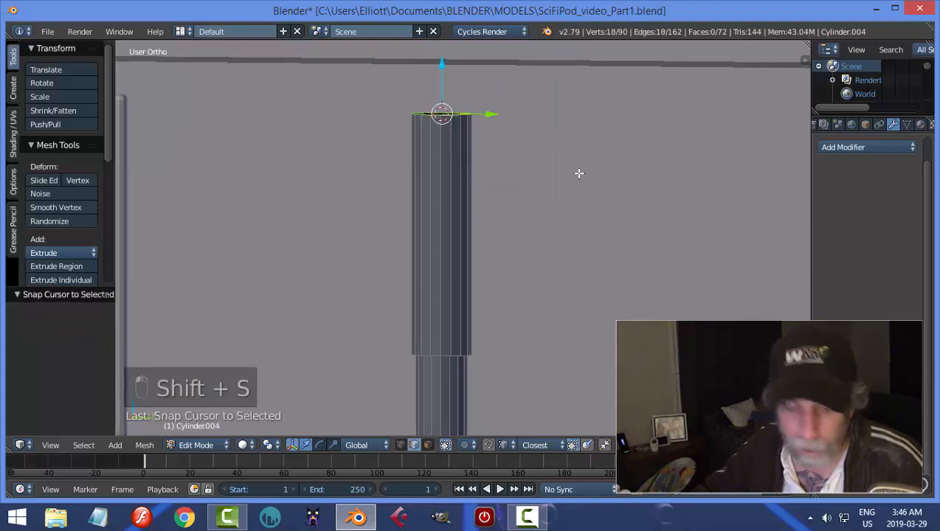
pyautogui.press('a')
pyautogui.press('Tab')
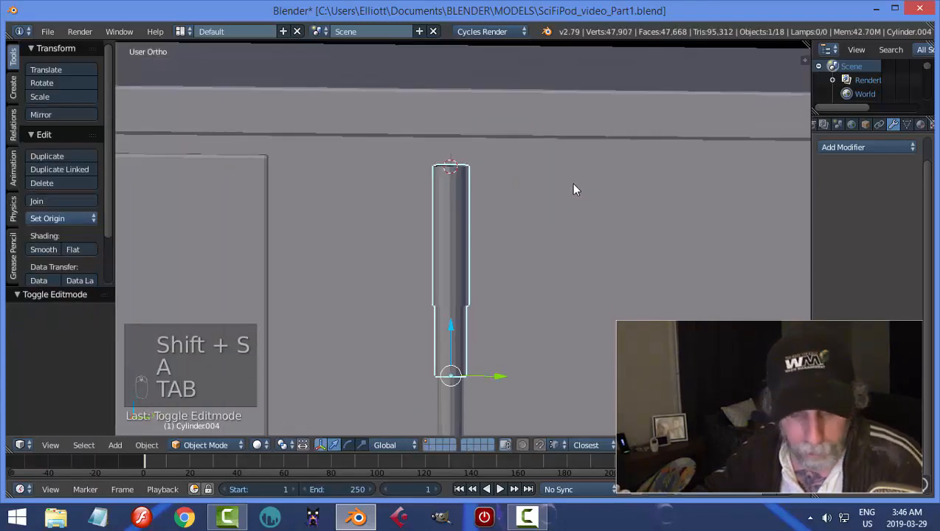
# Add a cube at the tube's top and scale its mesh down to 0.181 in Edit Mode.
pyautogui.hotkey('shift', 'a')
pyautogui.click(624, 192)
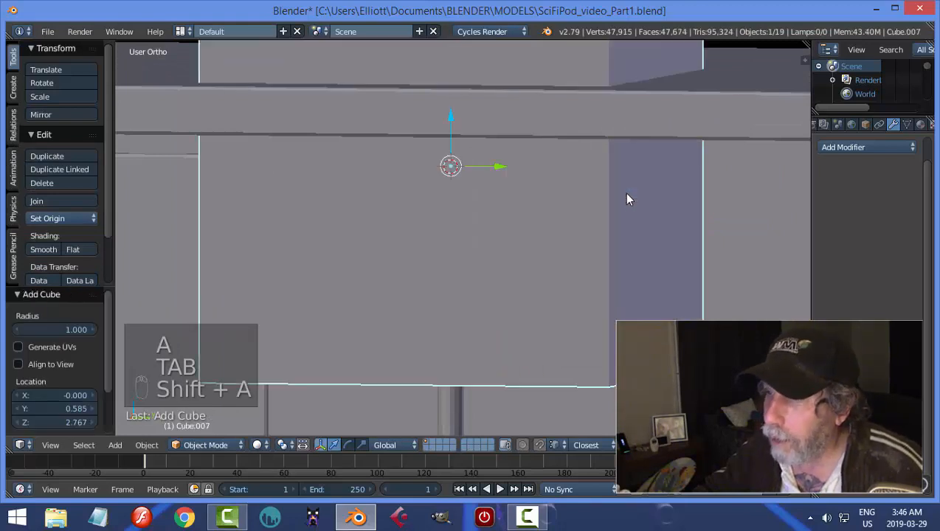
pyautogui.press('Tab')
pyautogui.press('s')
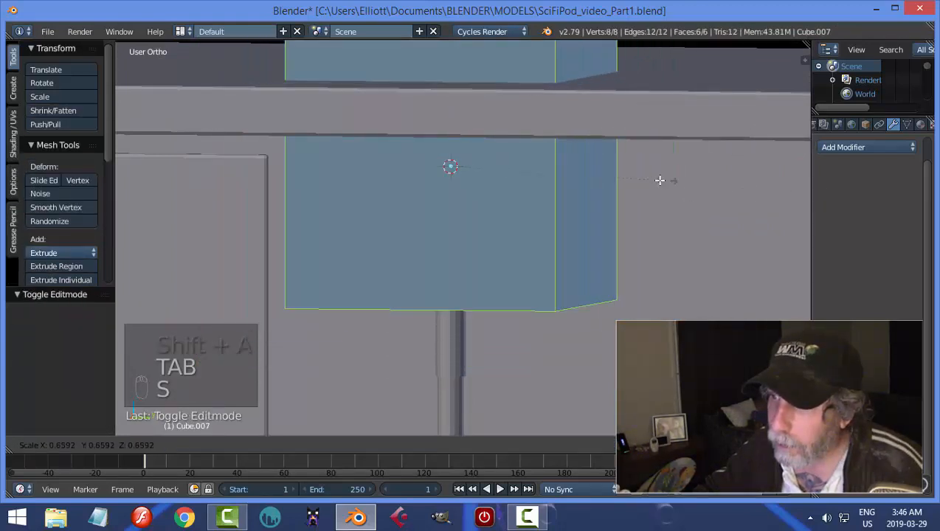
pyautogui.click(511, 159)
pyautogui.moveTo(510, 160); pyautogui.dragTo(524, 206, button='middle')
# Flatten the cube along Z and raise it about 0.102 so it sits on the tube's top end.
pyautogui.press('s')
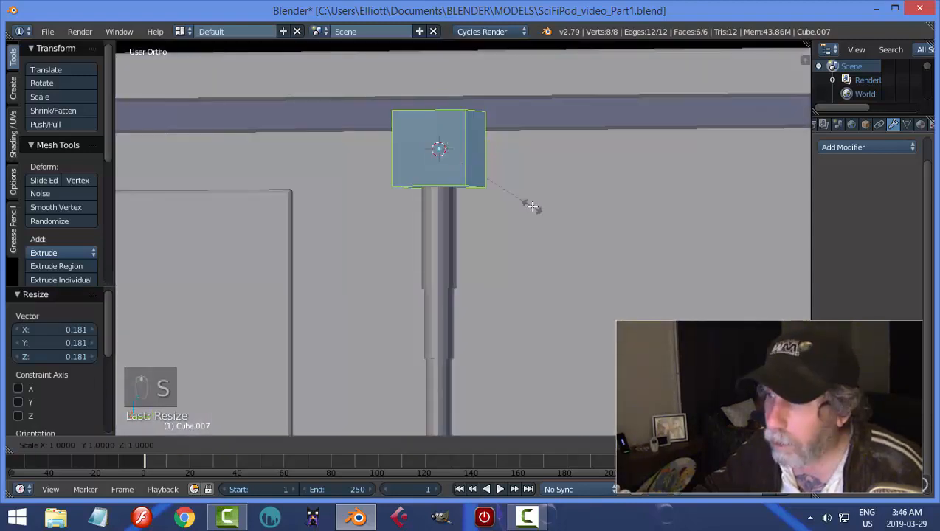
pyautogui.press('z')
pyautogui.click(496, 177)
pyautogui.moveTo(439, 104); pyautogui.dragTo(443, 81)
# Widen the flattened block slightly along Y, and clear the selection.
pyautogui.moveTo(557, 224); pyautogui.dragTo(581, 237, button='middle')
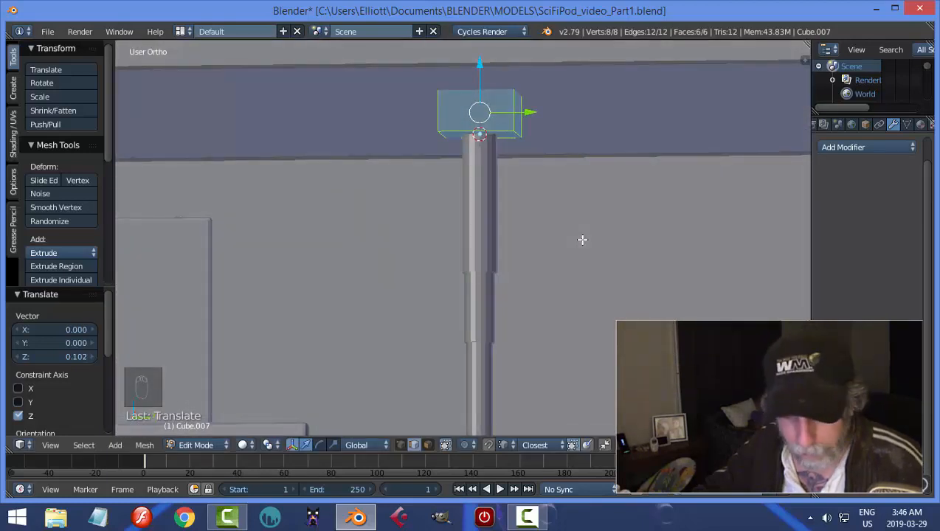
pyautogui.press('s')
pyautogui.press('y')
pyautogui.click(614, 253)
pyautogui.press('a')
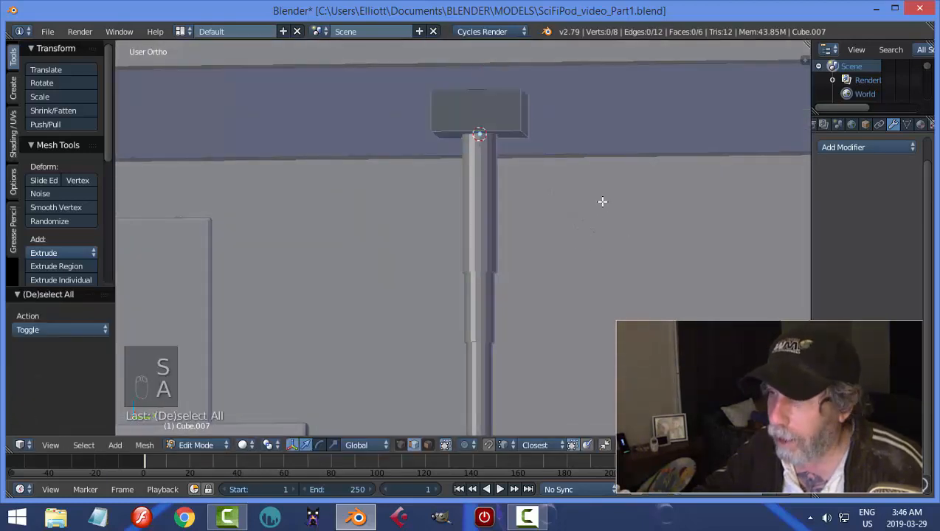
# Switch to face selection, lower the whole block along Z clear of the overhead ledge, and delete its top face.
pyautogui.moveTo(602, 201); pyautogui.dragTo(606, 243, button='middle')
pyautogui.press('Tab')
pyautogui.click(686, 245)
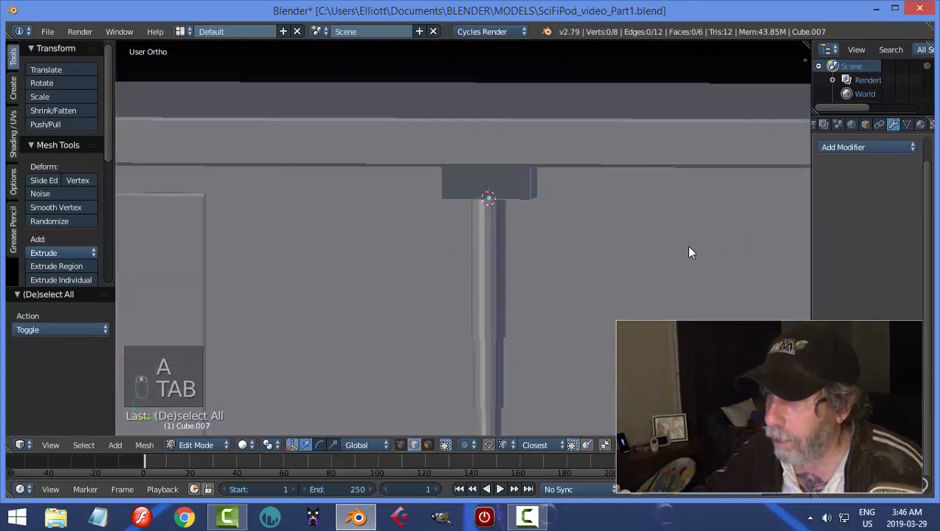
pyautogui.hotkey('ctrl', 'Tab')
pyautogui.click(637, 263)
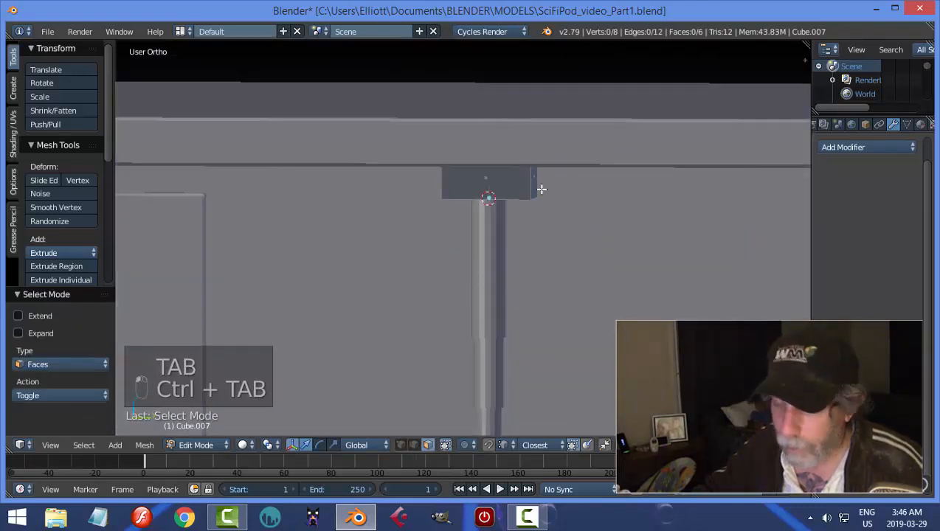
pyautogui.press('a')
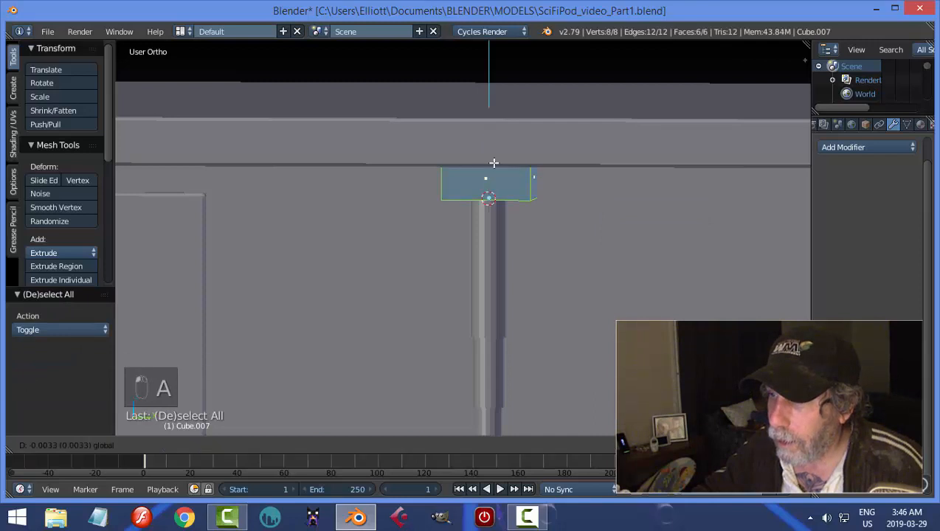
pyautogui.moveTo(495, 162); pyautogui.dragTo(535, 210)
pyautogui.press('a')
pyautogui.moveTo(564, 210); pyautogui.dragTo(506, 261, button='middle')
pyautogui.rightClick(506, 259)
pyautogui.press('x')
pyautogui.click(510, 249)
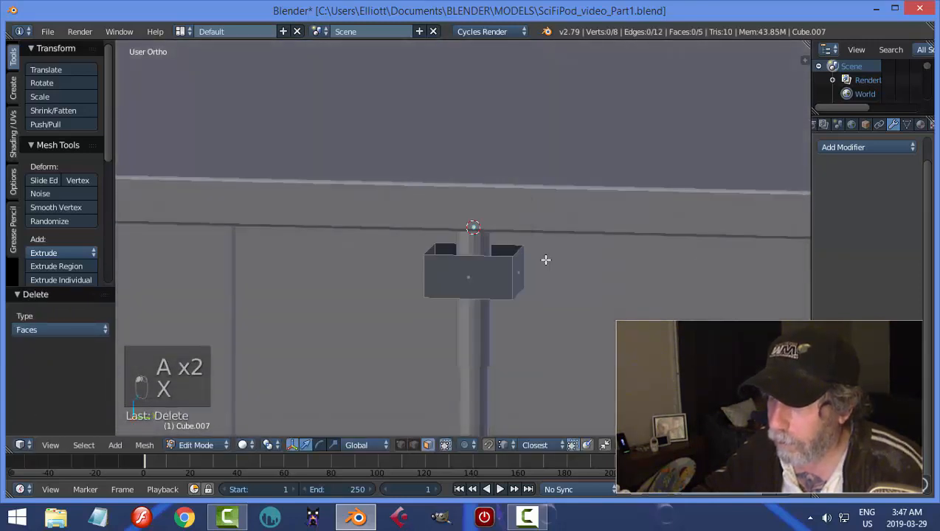
# In the right orthographic view, raise the open-topped block along Z back under the overhead ledge, and return to Object Mode.
pyautogui.press('a')
pyautogui.scroll(-2, 569, 255)
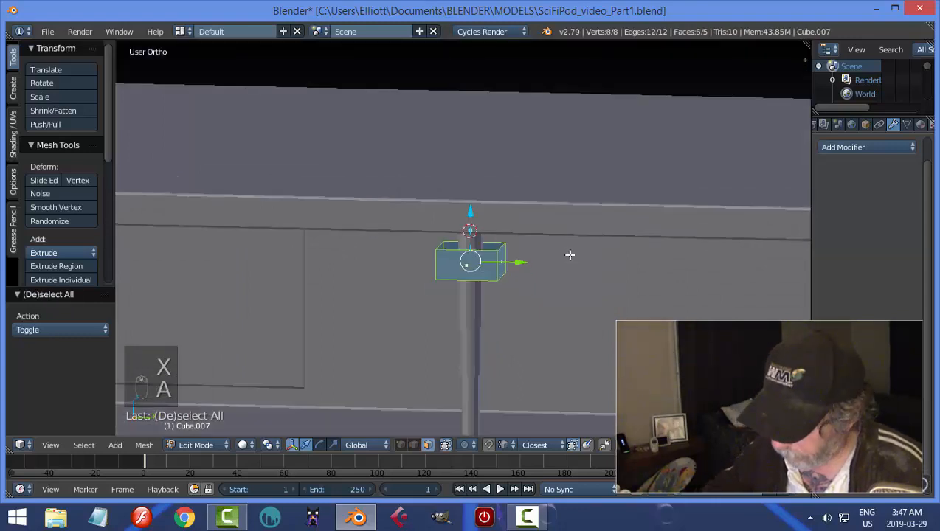
pyautogui.press('KP_3')
pyautogui.moveTo(496, 180); pyautogui.dragTo(508, 139)
pyautogui.press('a')
pyautogui.press('Tab')
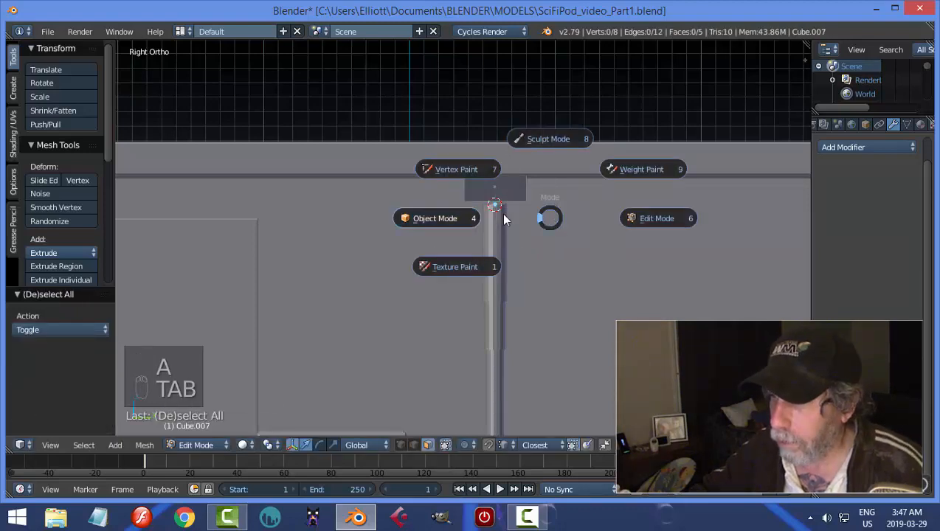
pyautogui.click(501, 214)
# Put the telescoping tube in Edit Mode, switch to edge selection, and select the edge loop around its top rim.
pyautogui.moveTo(601, 215); pyautogui.dragTo(603, 203, button='middle')
pyautogui.rightClick(502, 220)
pyautogui.press('Tab')
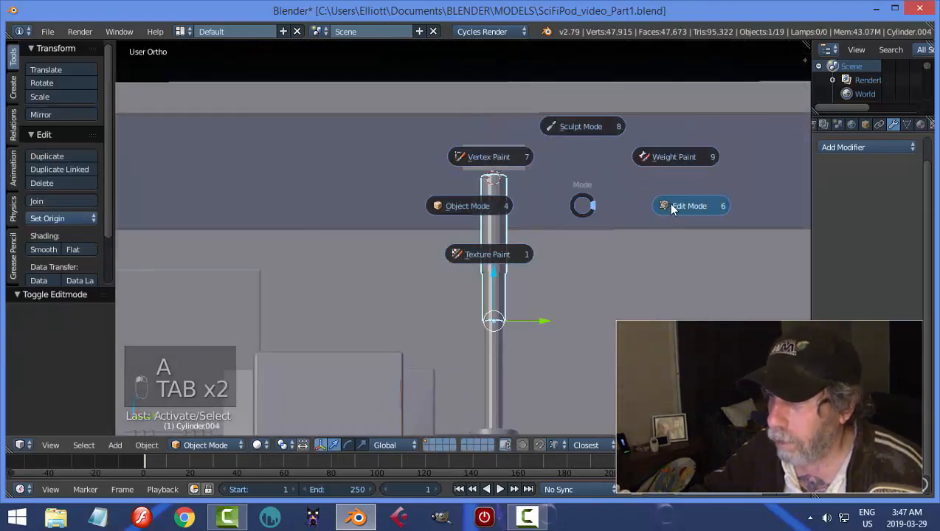
pyautogui.click(670, 205)
pyautogui.scroll(3, 581, 233)
pyautogui.keyDown('shift'); pyautogui.moveTo(581, 255); pyautogui.dragTo(575, 172, button='middle'); pyautogui.keyUp('shift')
pyautogui.scroll(2, 589, 189)
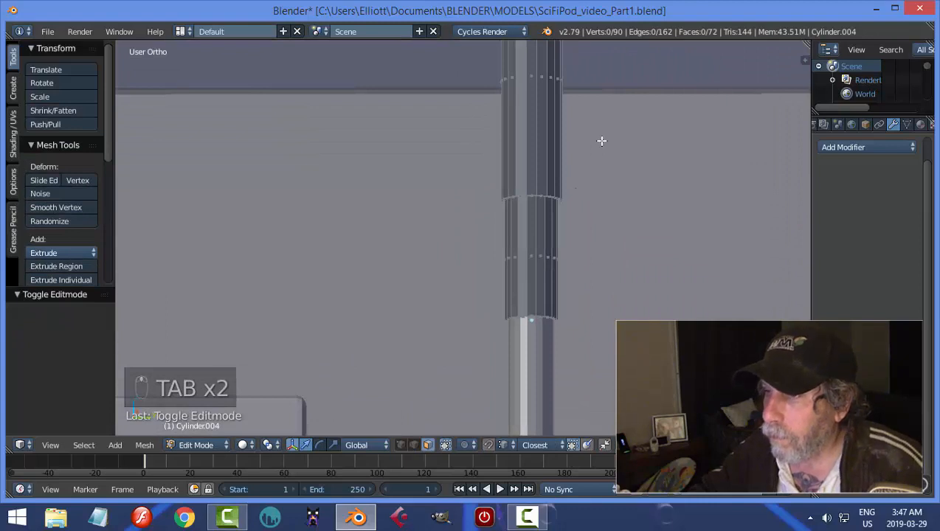
pyautogui.scroll(-2, 599, 136)
pyautogui.keyDown('shift'); pyautogui.moveTo(598, 132); pyautogui.dragTo(591, 210, button='middle'); pyautogui.keyUp('shift')
pyautogui.scroll(3, 588, 210)
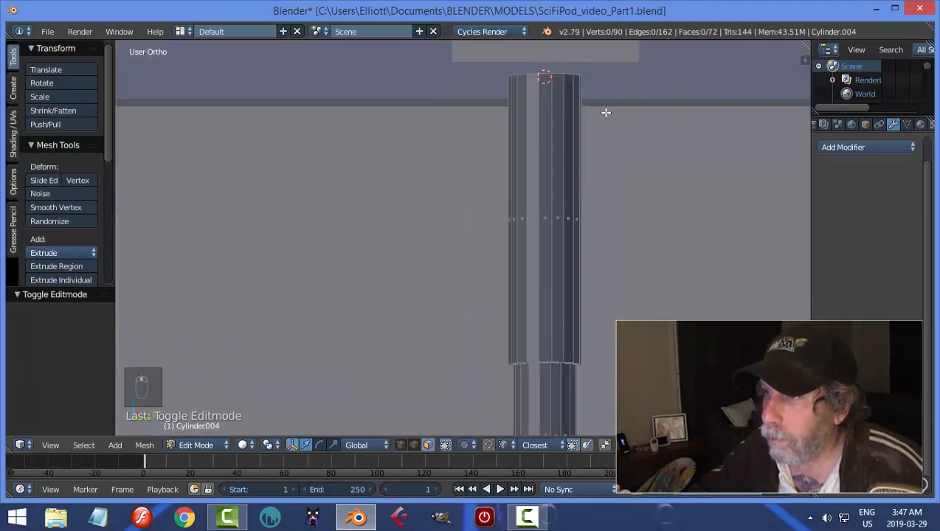
pyautogui.keyDown('shift'); pyautogui.moveTo(606, 112); pyautogui.dragTo(590, 138, button='middle'); pyautogui.keyUp('shift')
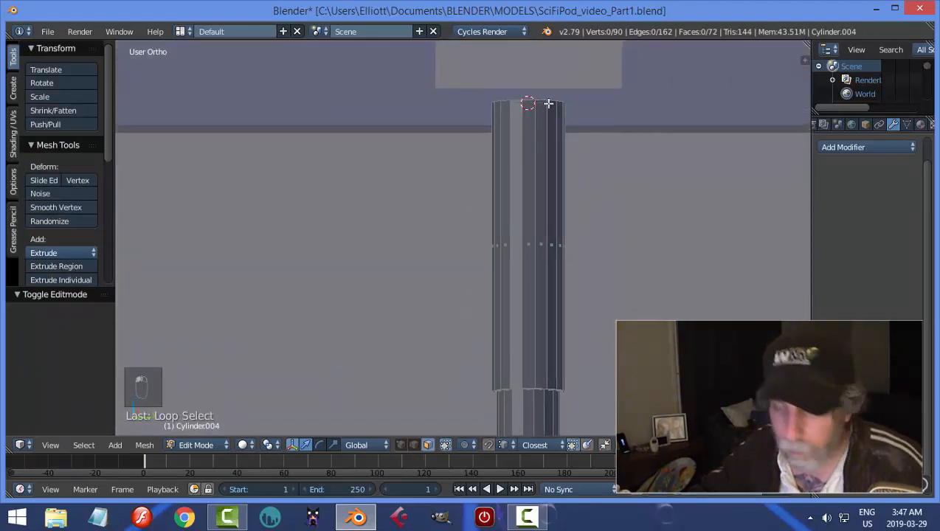
pyautogui.hotkey('ctrl', 'Tab')
pyautogui.click(516, 96)
pyautogui.keyDown('alt'); pyautogui.rightClick(541, 99); pyautogui.keyUp('alt')
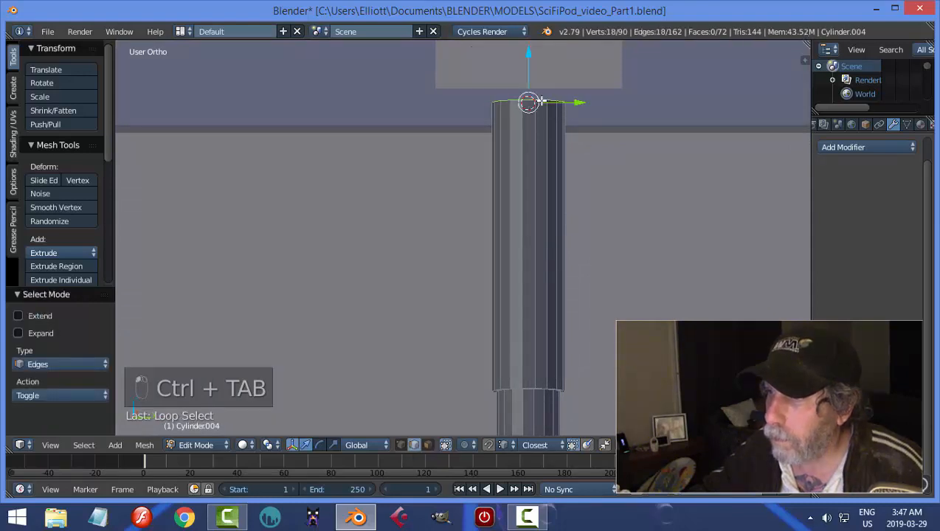
# Extrude the tube's top loop in place and scale it outward to form a flange below the block.
pyautogui.scroll(-1, 627, 133)
pyautogui.moveTo(626, 137); pyautogui.dragTo(614, 133, button='middle')
pyautogui.press('e')
pyautogui.press('s')
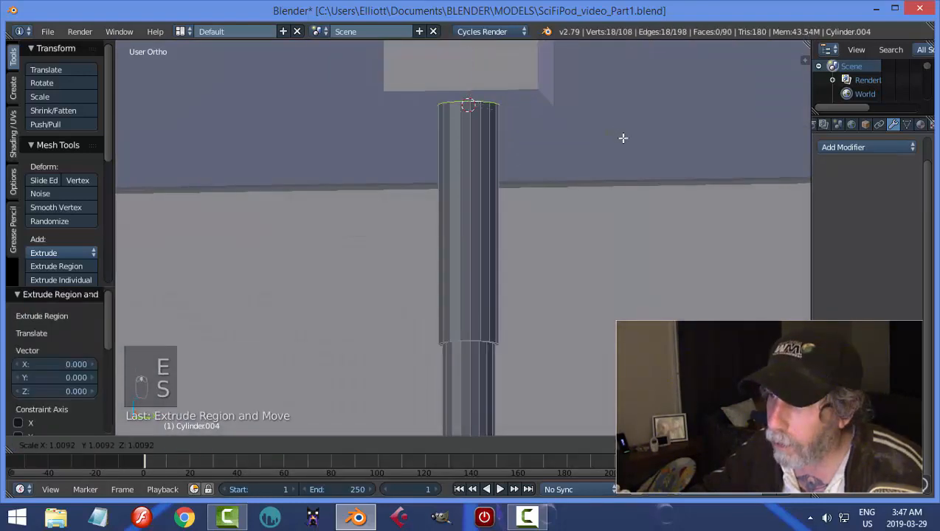
pyautogui.click(668, 152)
# Extrude the flange's outer loop about 0.046 upward along Z to meet the block, and return to Object Mode.
pyautogui.press('e')
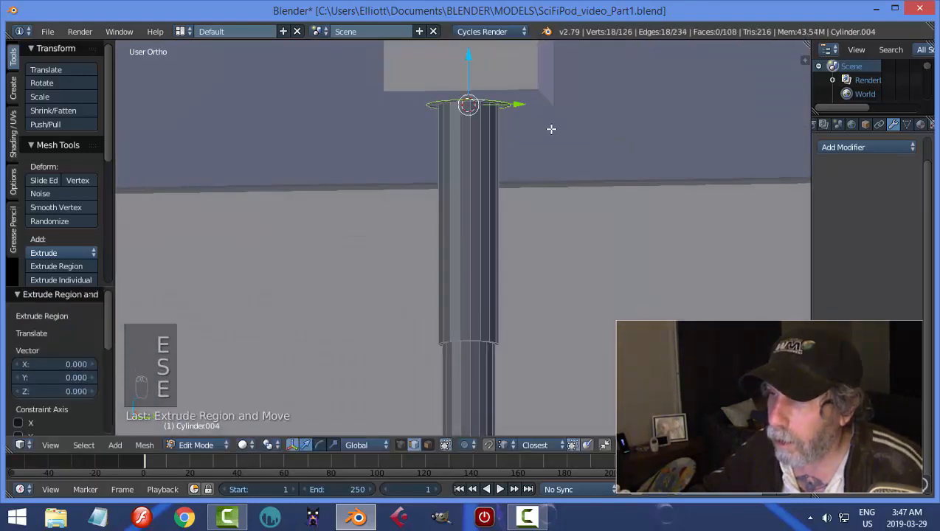
pyautogui.moveTo(469, 51); pyautogui.dragTo(469, 35)
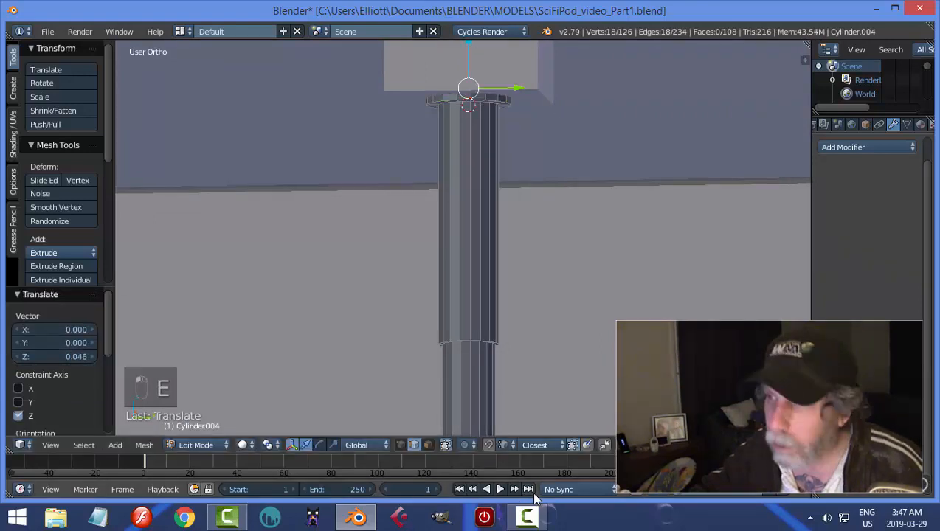
pyautogui.press('a')
pyautogui.press('Tab')
pyautogui.press('Tab')
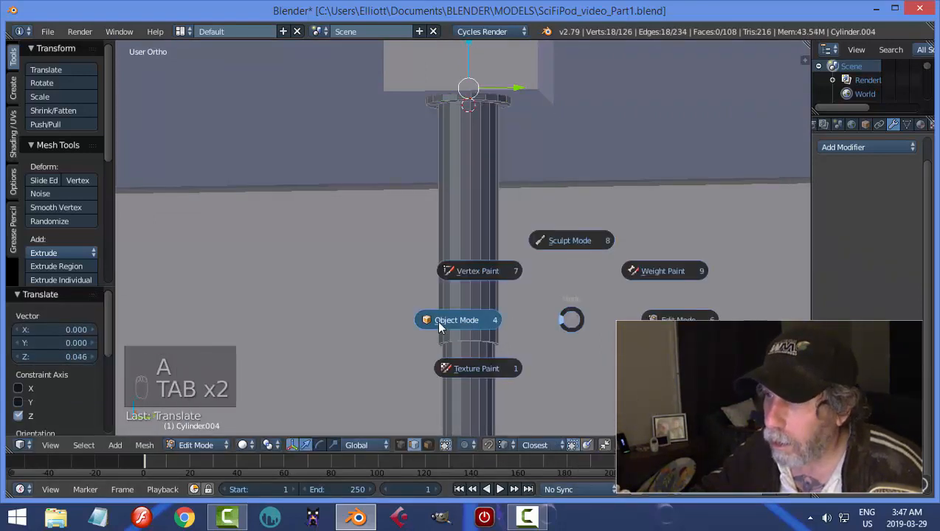
pyautogui.click(439, 324)
pyautogui.scroll(-4, 577, 286)
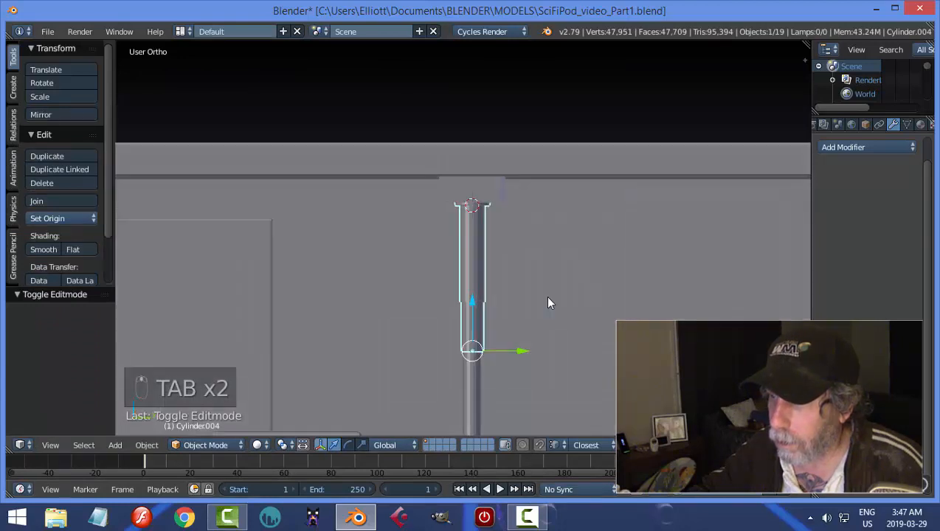
pyautogui.moveTo(552, 279); pyautogui.dragTo(562, 298, button='middle')
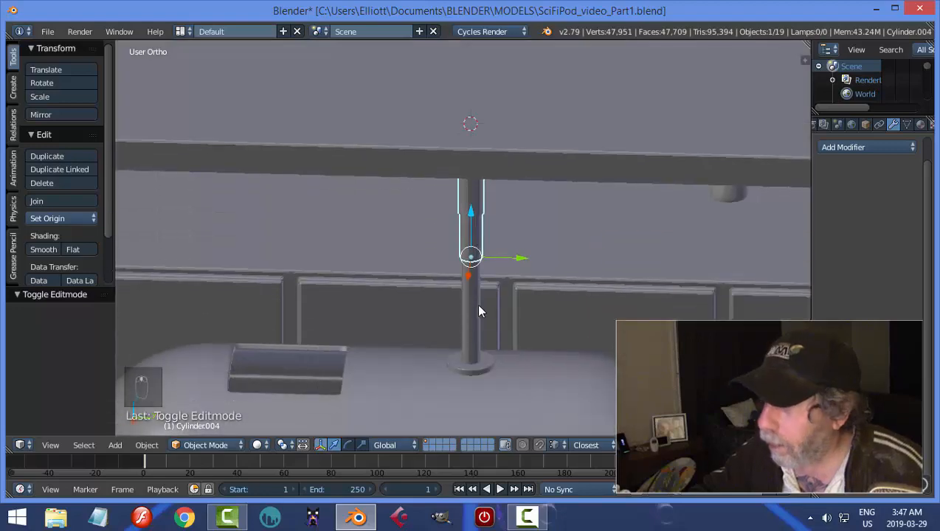
# Add a Subdivision Surface modifier to the telescoping tube and set its shading to smooth.
pyautogui.click(865, 147)
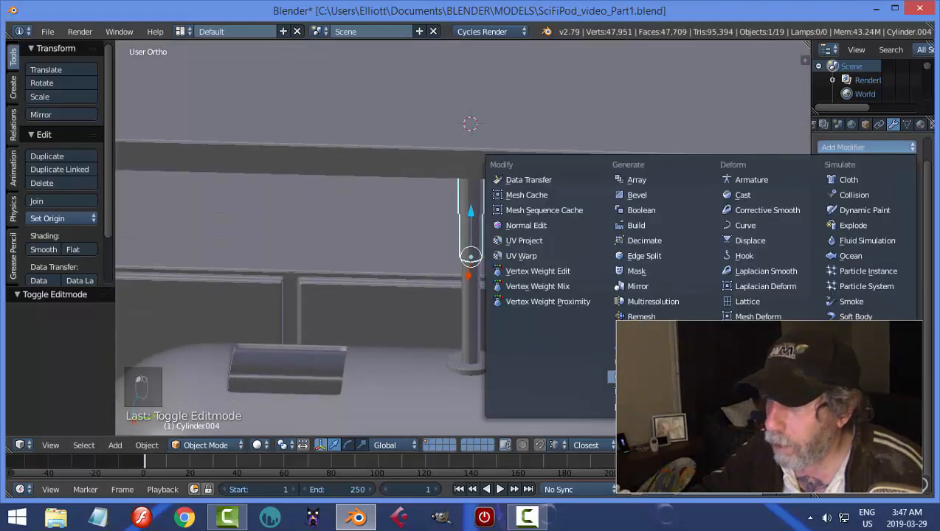
pyautogui.click(640, 377)
pyautogui.scroll(3, 501, 277)
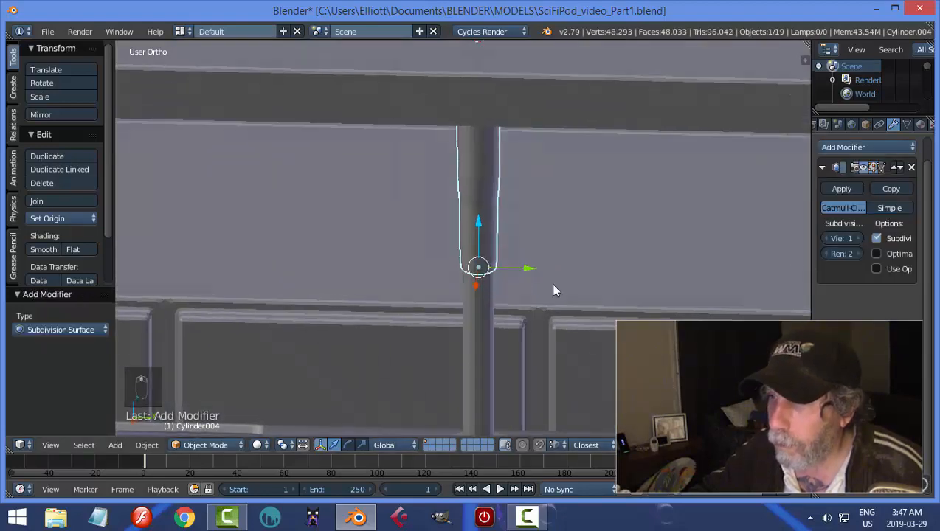
pyautogui.click(49, 249)
pyautogui.scroll(2, 512, 206)
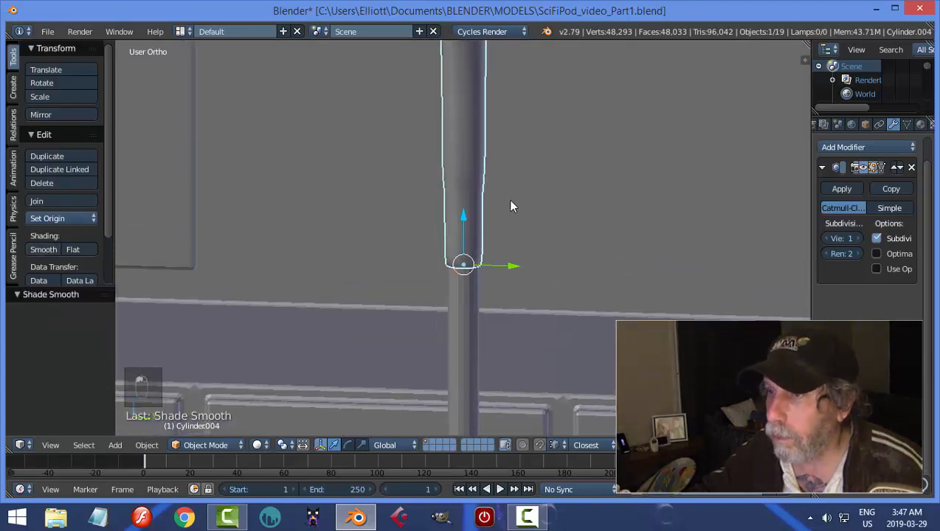
# In Edit Mode, add loop cuts just below and just above the step between the tube's lower and upper sleeves.
pyautogui.press('Tab')
pyautogui.scroll(1, 499, 170)
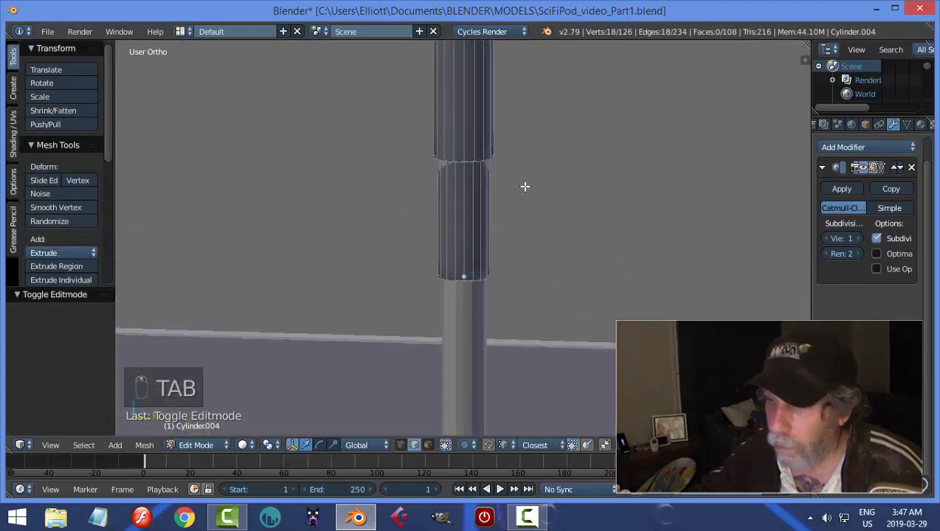
pyautogui.hotkey('ctrl', 'r')
pyautogui.click(487, 201)
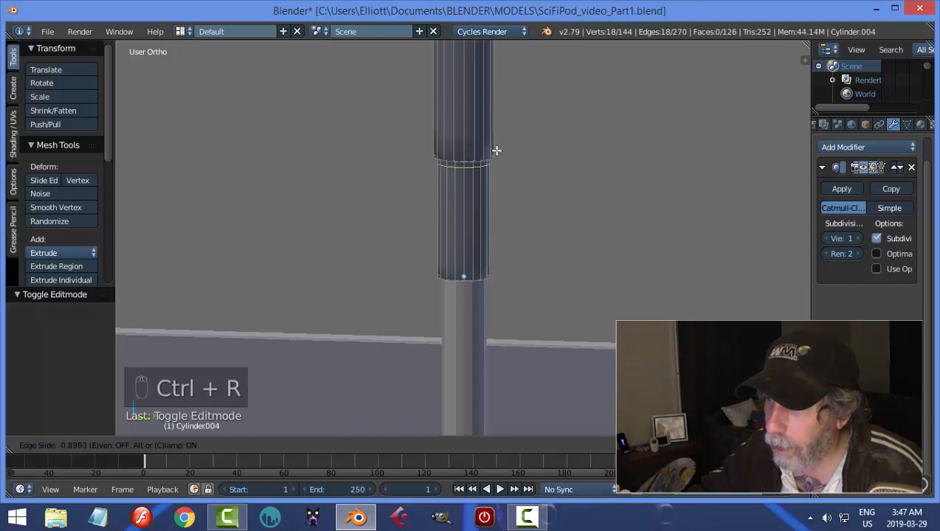
pyautogui.click(496, 149)
pyautogui.hotkey('ctrl', 'r')
pyautogui.click(484, 154)
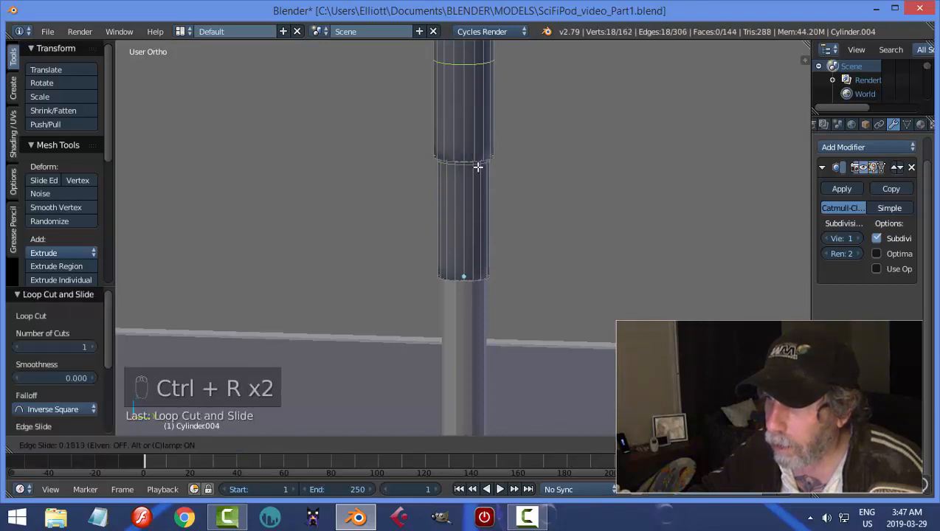
pyautogui.click(487, 258)
# Add a loop cut around the tube's lower sleeve, slid close to its open bottom edge.
pyautogui.hotkey('ctrl', 'r')
pyautogui.click(489, 273)
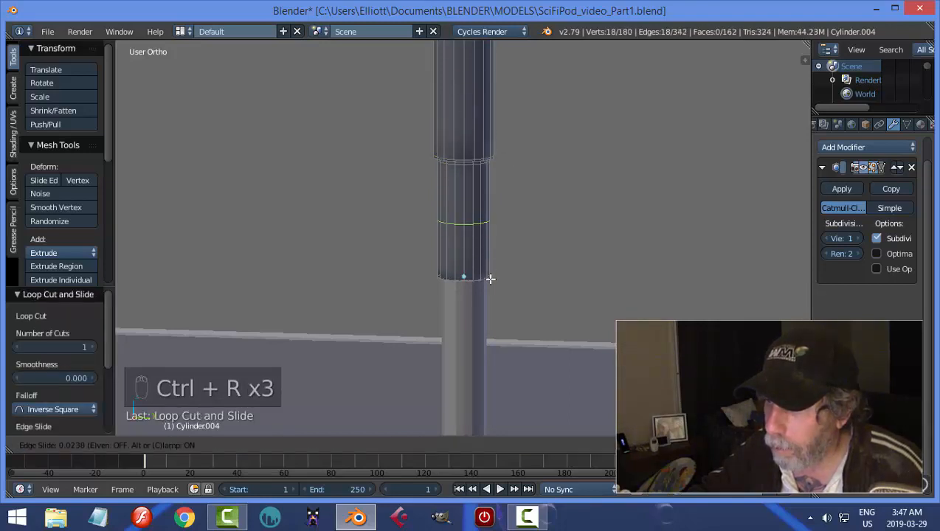
pyautogui.click(503, 324)
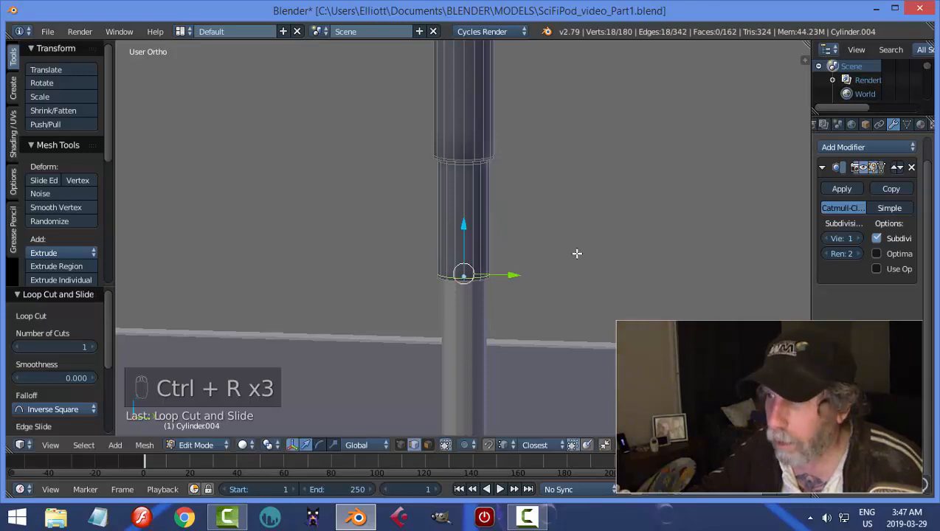
# Add two loop cuts to the upper sleeve, one slid up near the flange and one down near the step.
pyautogui.keyDown('shift'); pyautogui.moveTo(537, 184); pyautogui.dragTo(537, 326, button='middle'); pyautogui.keyUp('shift')
pyautogui.hotkey('ctrl', 'r')
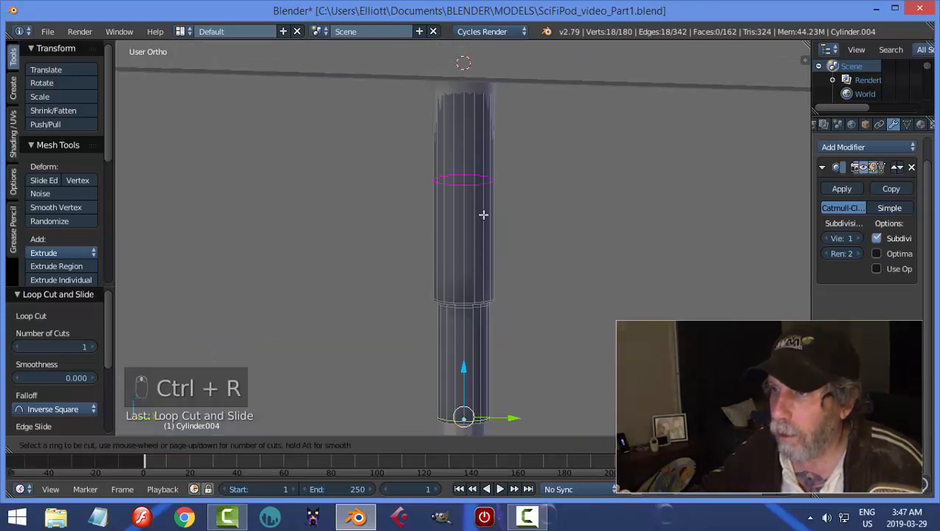
pyautogui.click(482, 214)
pyautogui.click(486, 106)
pyautogui.hotkey('ctrl', 'r')
pyautogui.click(468, 205)
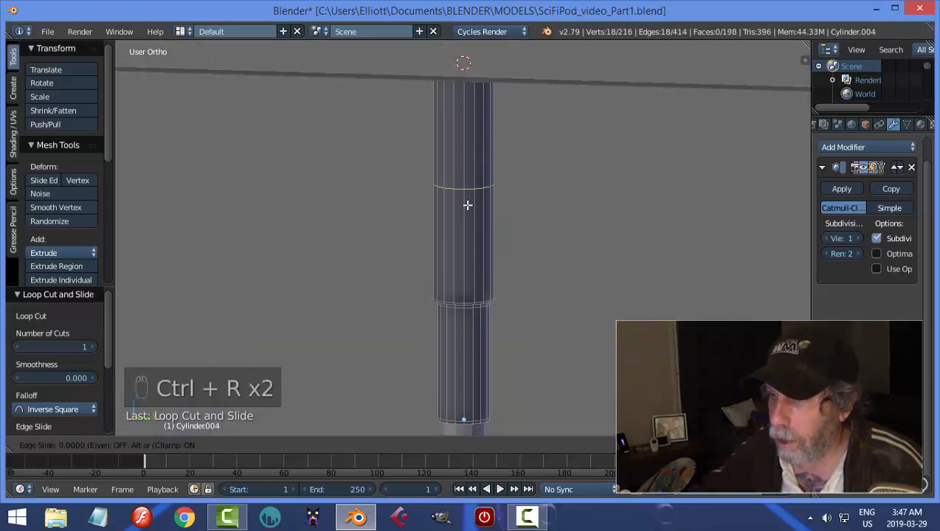
pyautogui.click(488, 297)
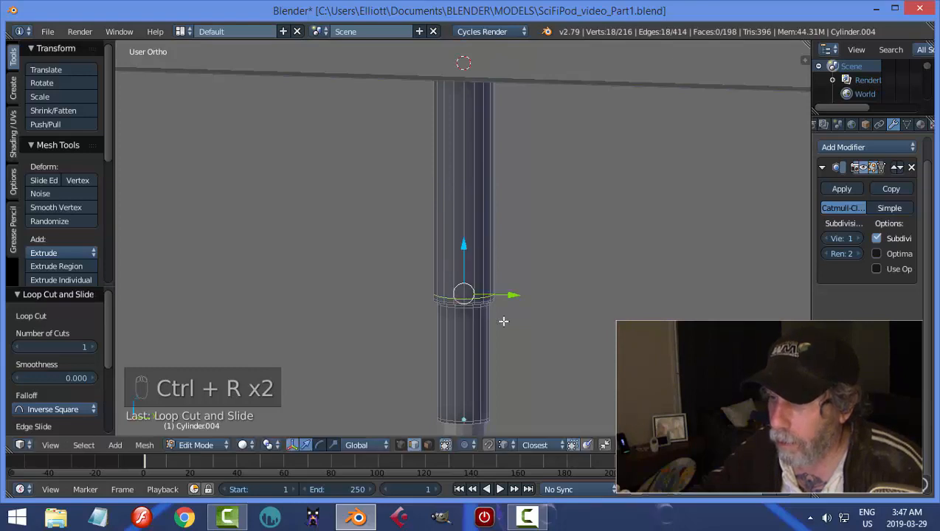
# Add two more loop cuts to the lower sleeve, near its bottom and just below the step, and return to Object Mode.
pyautogui.hotkey('ctrl', 'r')
pyautogui.click(490, 385)
pyautogui.click(495, 45)
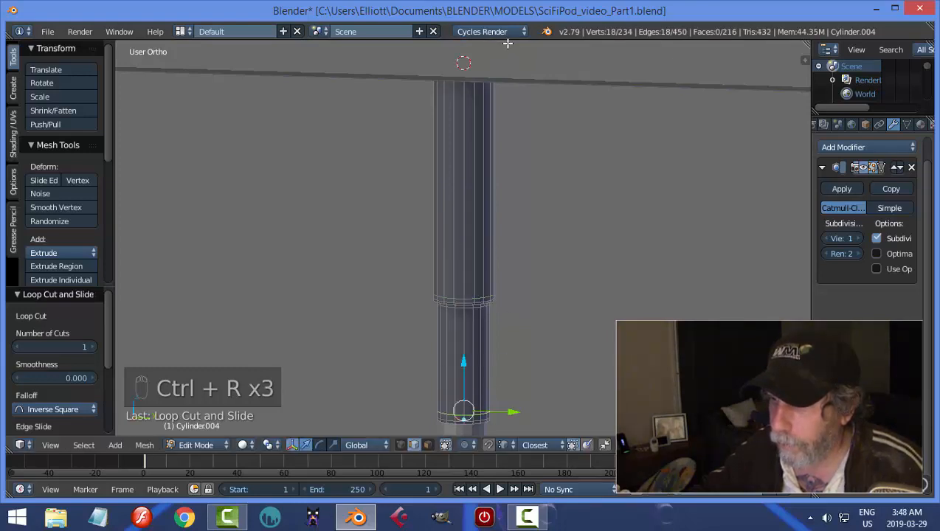
pyautogui.hotkey('ctrl', 'r')
pyautogui.click(493, 354)
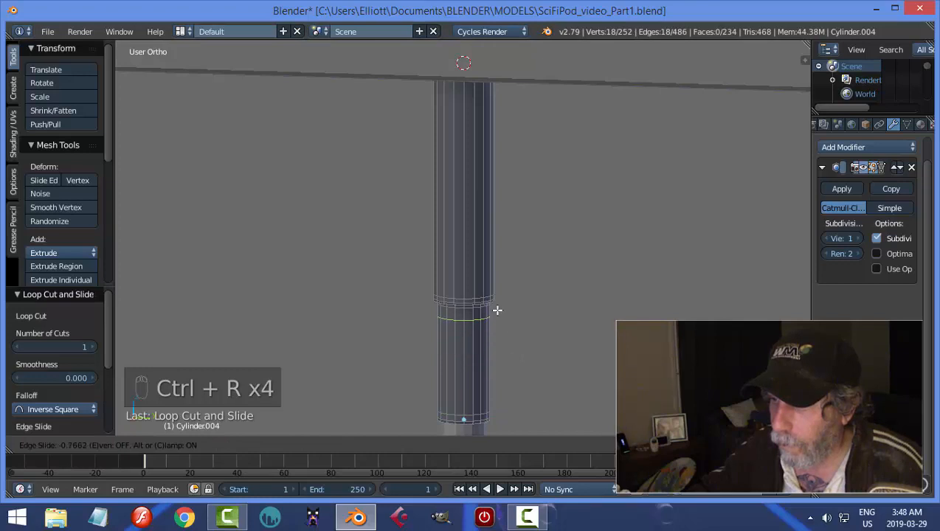
pyautogui.click(499, 302)
pyautogui.press('a')
pyautogui.press('Tab')
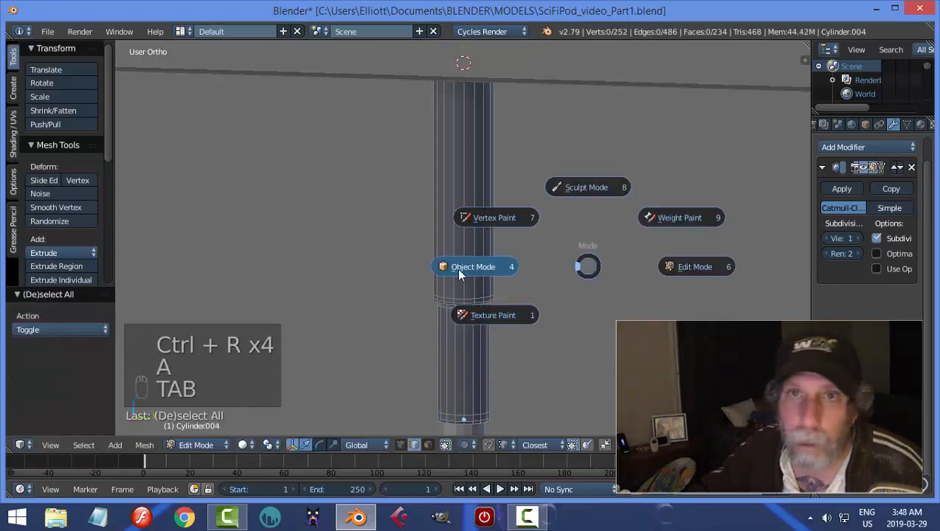
# In Edit Mode, add a loop cut on the lower sleeve's underside rim slid towards the outer edge, and return to Object Mode.
pyautogui.scroll(-1, 577, 232)
pyautogui.moveTo(568, 271); pyautogui.dragTo(570, 207, button='middle')
pyautogui.scroll(6, 565, 204)
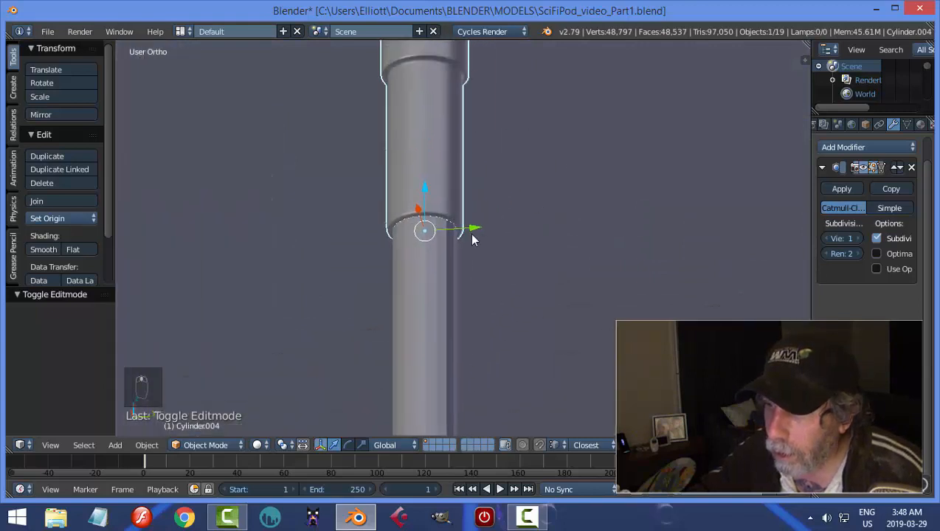
pyautogui.press('Tab')
pyautogui.scroll(3, 408, 188)
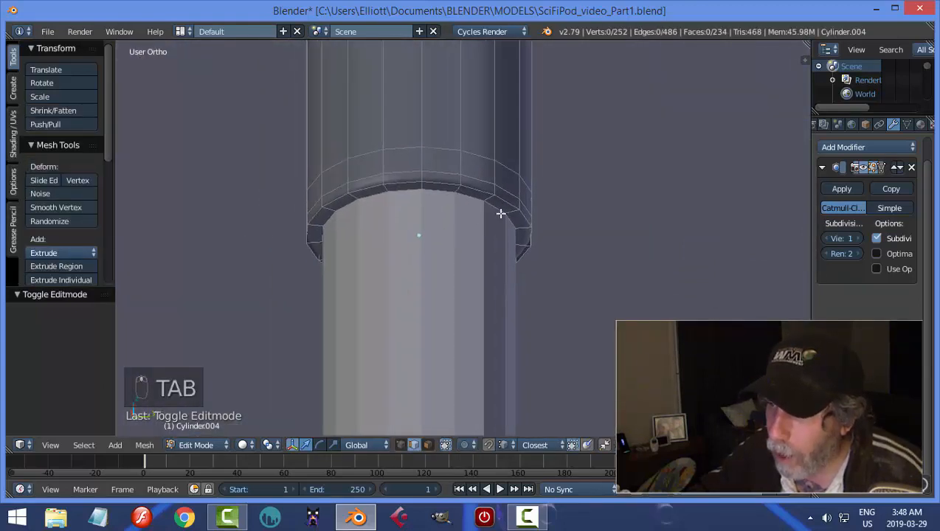
pyautogui.hotkey('ctrl', 'r')
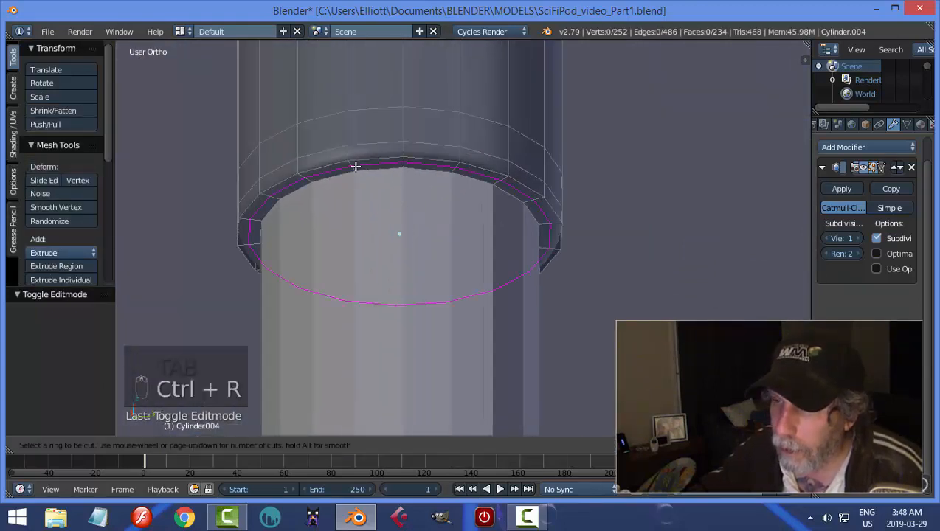
pyautogui.click(355, 167)
pyautogui.click(351, 167)
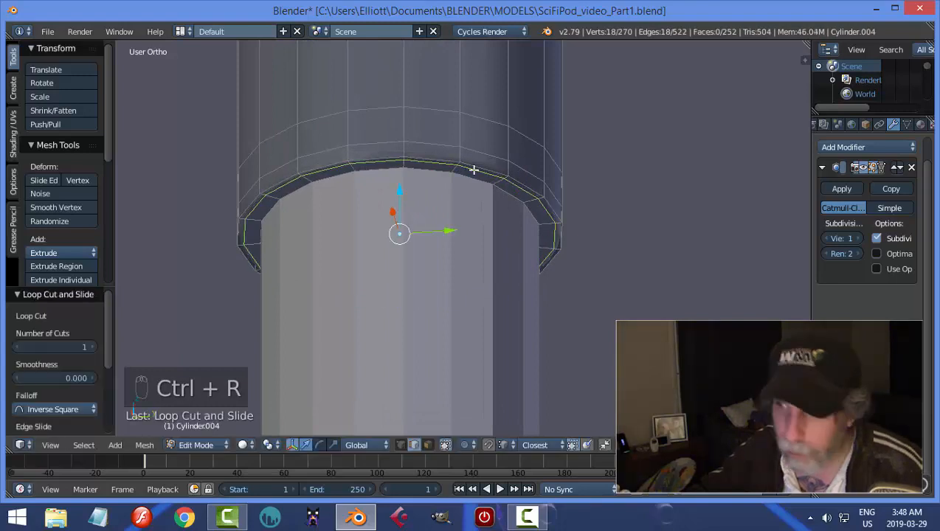
pyautogui.press('a')
pyautogui.press('Tab')
pyautogui.press('a')
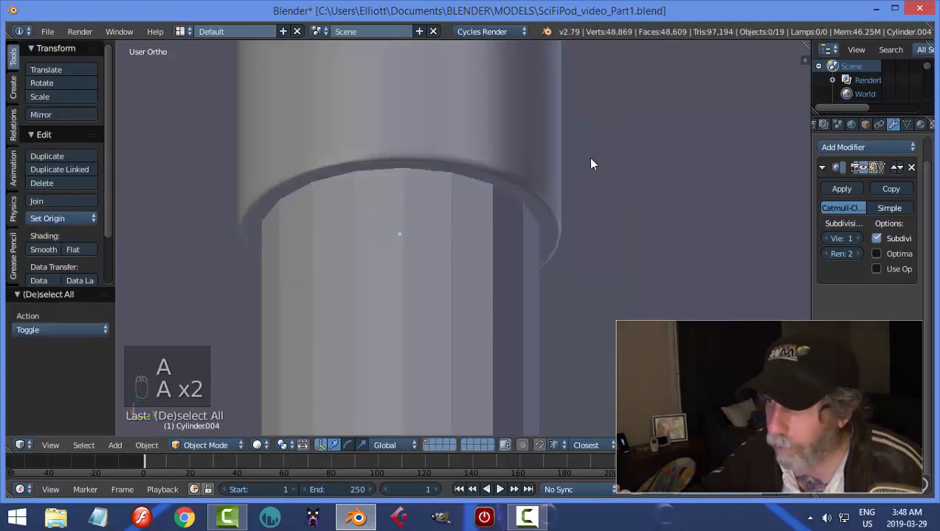
# Hide the inner rod to examine the lower sleeve's open end, and unhide it.
pyautogui.scroll(-5, 588, 157)
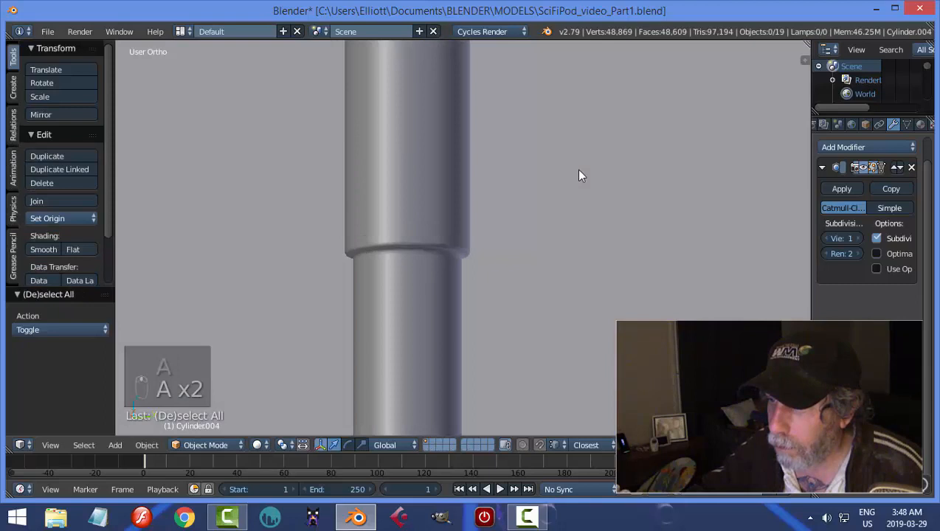
pyautogui.moveTo(579, 171); pyautogui.dragTo(574, 91, button='middle')
pyautogui.rightClick(401, 152)
pyautogui.moveTo(533, 127); pyautogui.dragTo(517, 154, button='middle')
pyautogui.press('h')
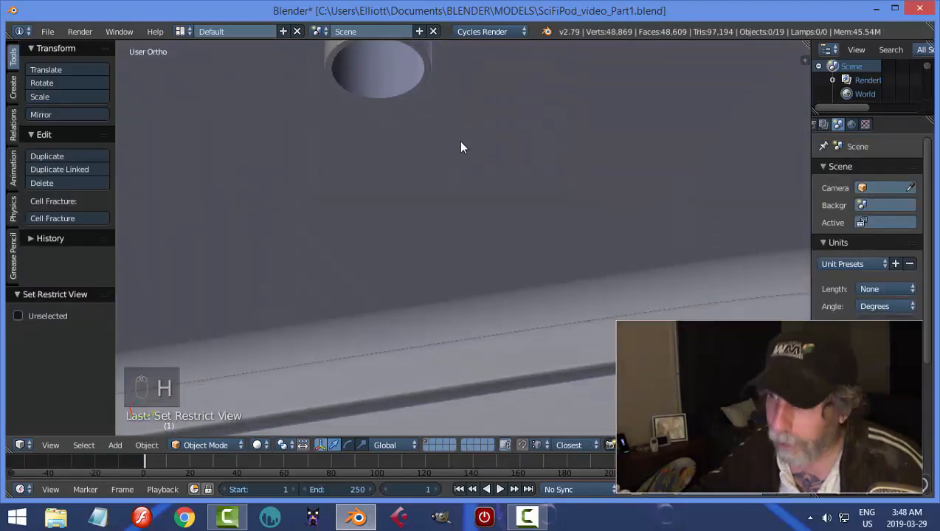
pyautogui.hotkey('alt', 'h')
pyautogui.press('a')
# Scale the inner rod to about 0.97 with Z locked so it sits more loosely inside the sleeve.
pyautogui.rightClick(367, 137)
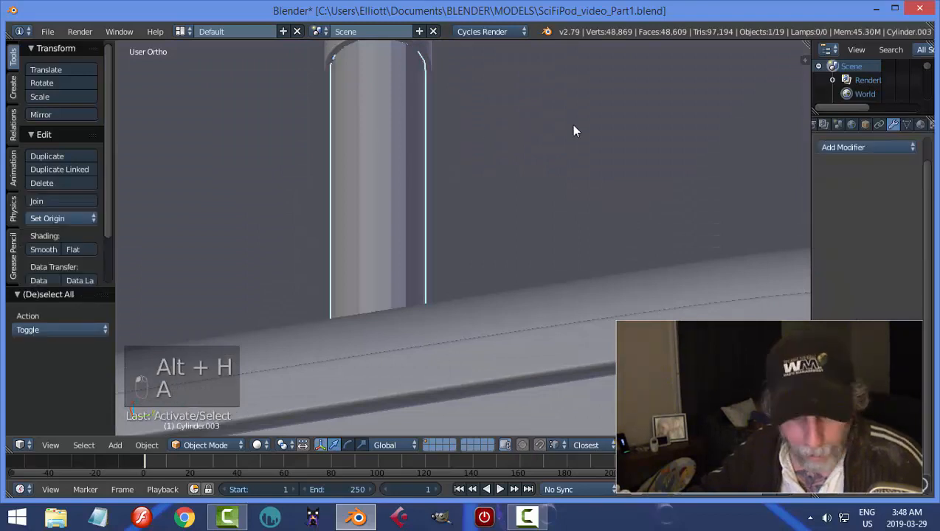
pyautogui.press('s')
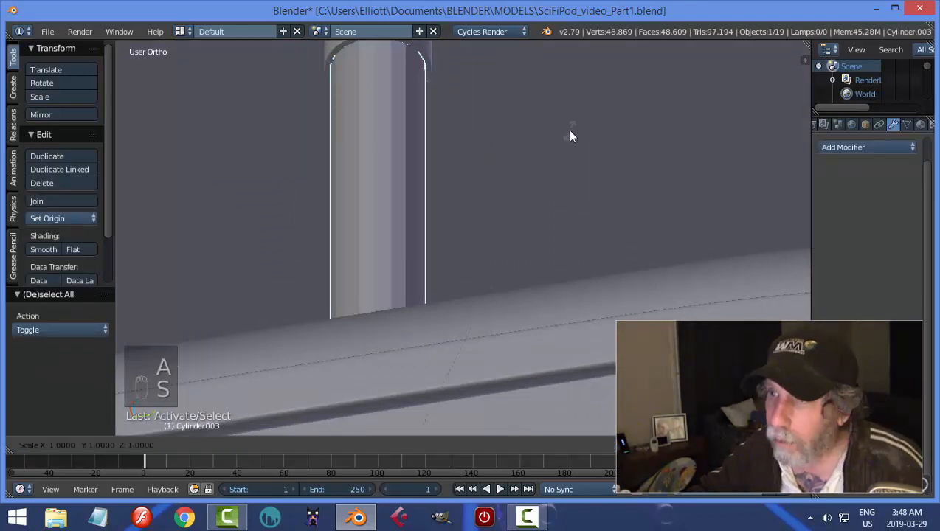
pyautogui.hotkey('shift', 'z')
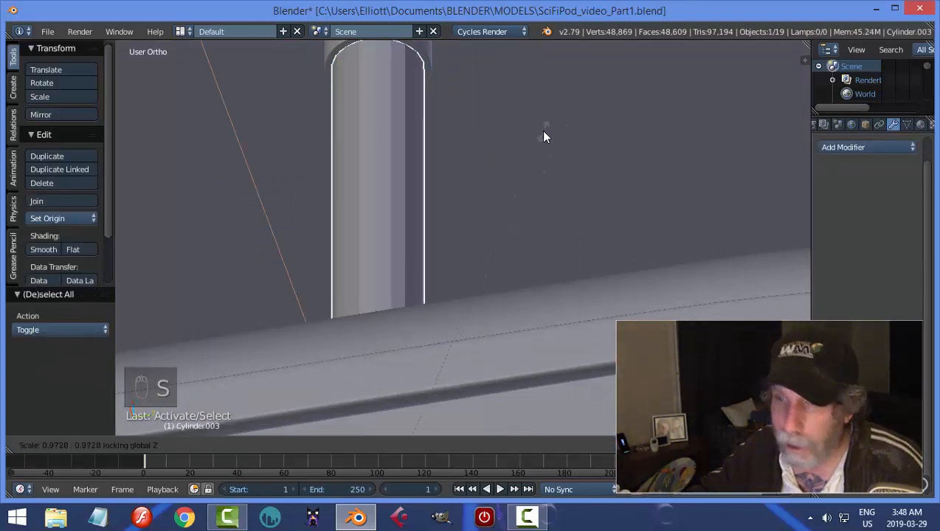
pyautogui.click(542, 131)
pyautogui.press('a')
# In Edit Mode on the telescoping tube, add a loop cut on the top flange's underside, slid inward against the tube wall.
pyautogui.scroll(-4, 522, 131)
pyautogui.moveTo(523, 131); pyautogui.dragTo(527, 189, button='middle')
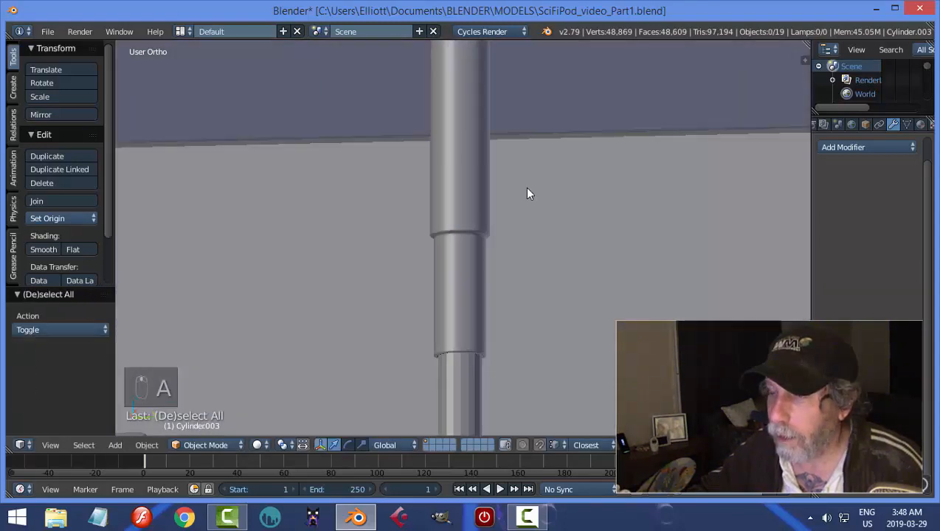
pyautogui.scroll(-3, 526, 125)
pyautogui.keyDown('shift'); pyautogui.moveTo(527, 117); pyautogui.dragTo(516, 202, button='middle'); pyautogui.keyUp('shift')
pyautogui.scroll(3, 525, 159)
pyautogui.keyDown('shift'); pyautogui.moveTo(527, 159); pyautogui.dragTo(521, 201, button='middle'); pyautogui.keyUp('shift')
pyautogui.scroll(3, 502, 179)
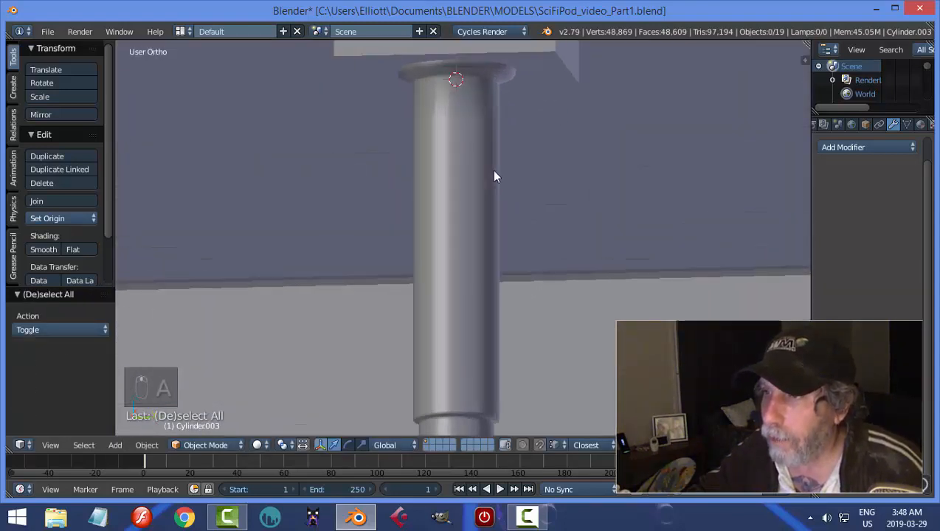
pyautogui.rightClick(495, 171)
pyautogui.press('Tab')
pyautogui.click(657, 135)
pyautogui.keyDown('shift'); pyautogui.moveTo(565, 106); pyautogui.dragTo(565, 210, button='middle'); pyautogui.keyUp('shift')
pyautogui.scroll(3, 560, 208)
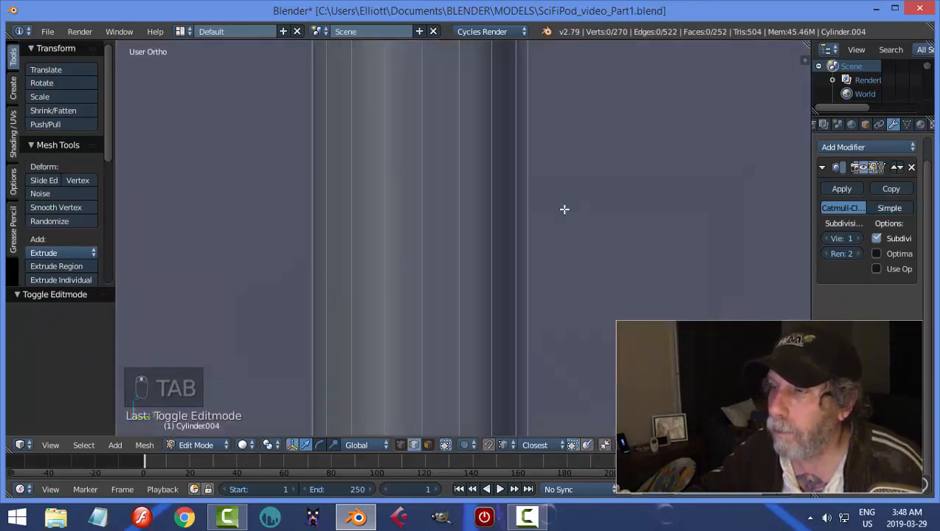
pyautogui.scroll(-2, 574, 151)
pyautogui.keyDown('shift'); pyautogui.moveTo(575, 145); pyautogui.dragTo(554, 244, button='middle'); pyautogui.keyUp('shift')
pyautogui.scroll(2, 554, 243)
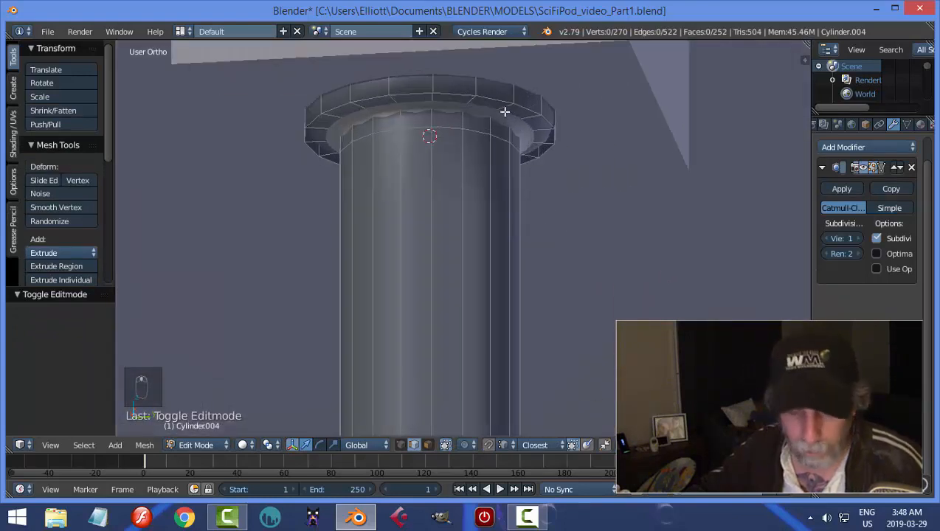
pyautogui.hotkey('ctrl', 'r')
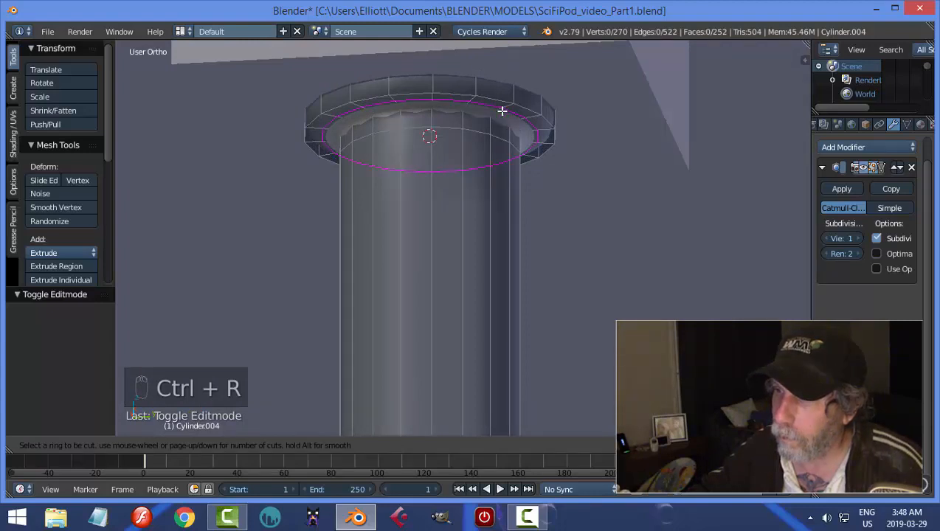
pyautogui.click(502, 111)
pyautogui.click(494, 121)
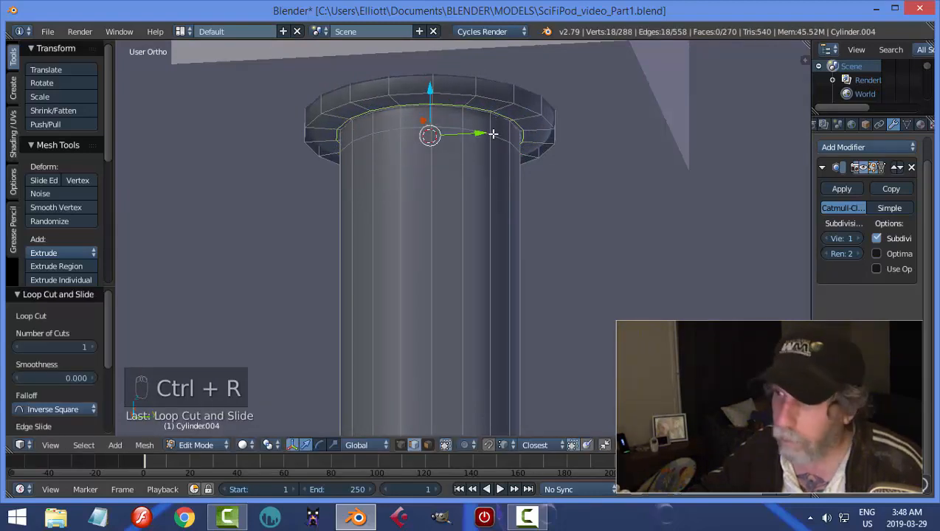
# Move the tube's edge loop just below the flange upward along Z, closer to the flange, and return to Object Mode.
pyautogui.press('a')
pyautogui.keyDown('alt'); pyautogui.rightClick(442, 124); pyautogui.keyUp('alt')
pyautogui.press('g')
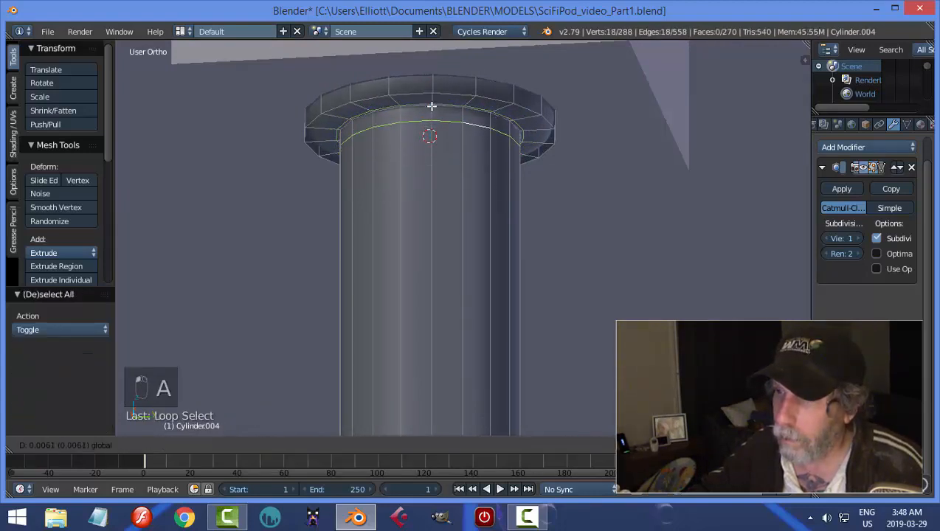
pyautogui.click(434, 100)
pyautogui.press('Tab')
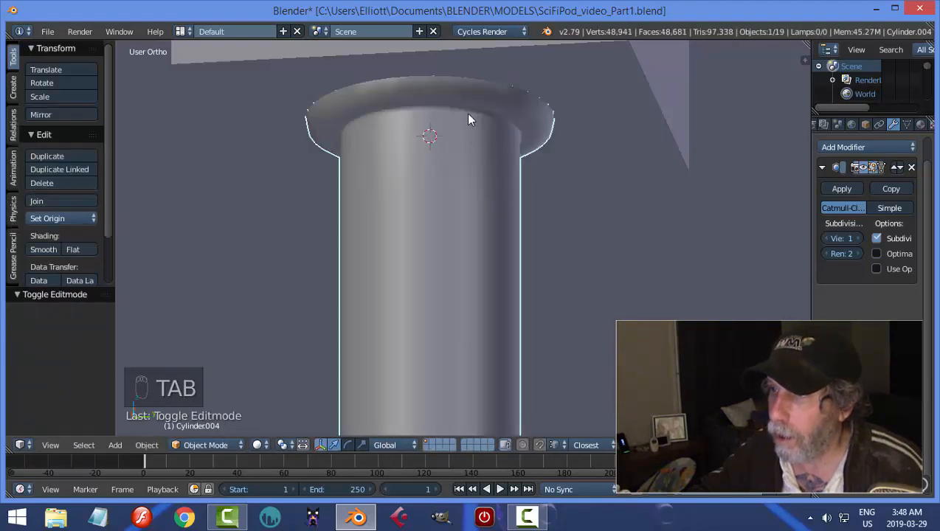
# In Edit Mode, add a loop cut around the flange's outer rim, slid down near its lower edge, and return to Object Mode.
pyautogui.press('Tab')
pyautogui.hotkey('ctrl', 'r')
pyautogui.click(515, 97)
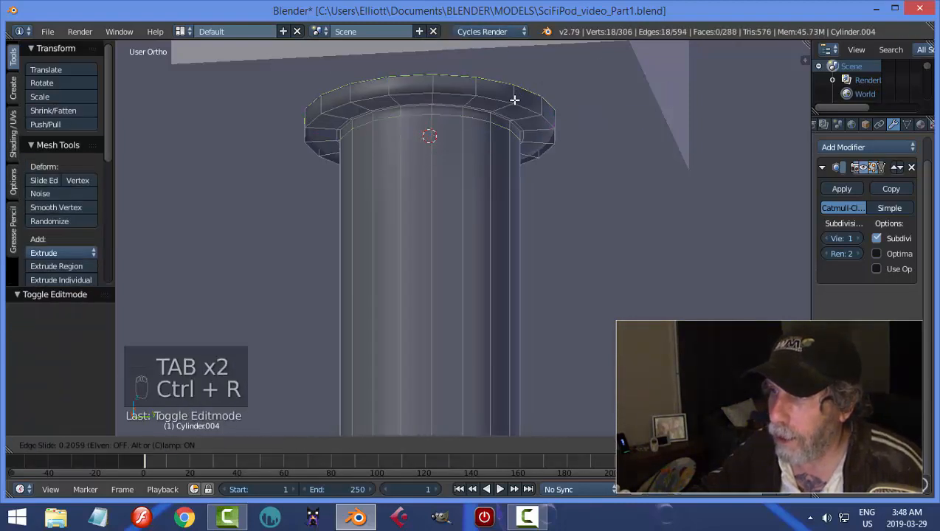
pyautogui.click(514, 114)
pyautogui.press('Tab')
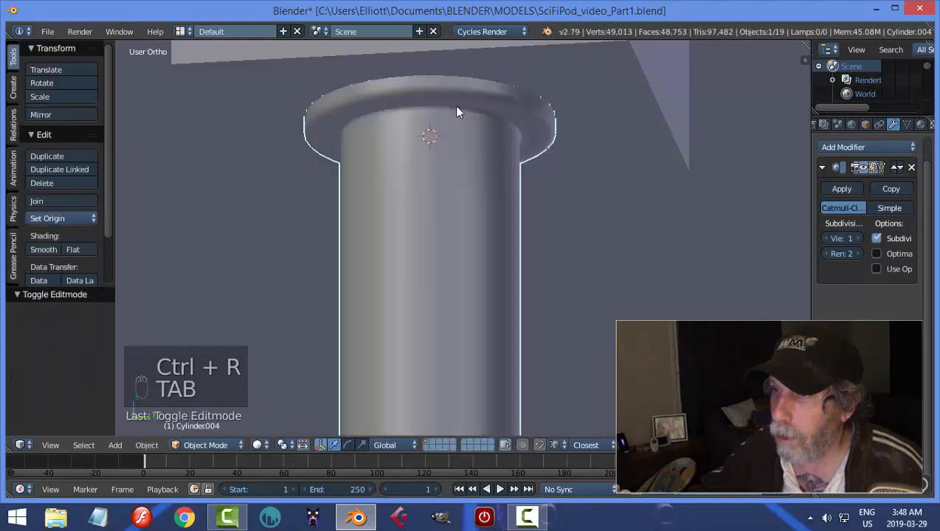
# Bevel the flange's lower outer edge loop with an offset of about 0.0014 and one segment, and return to Object Mode.
pyautogui.press('Tab')
pyautogui.click(620, 127)
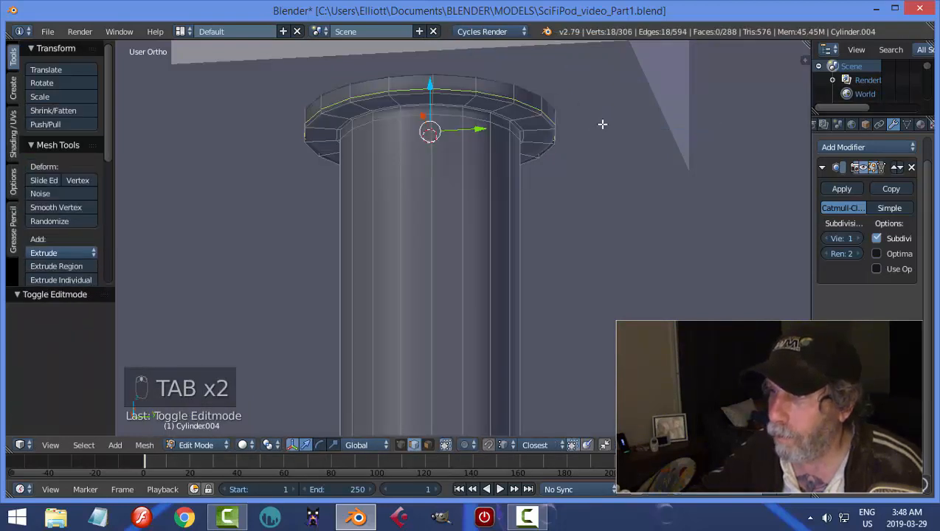
pyautogui.moveTo(600, 123); pyautogui.dragTo(598, 129, button='middle')
pyautogui.press('a')
pyautogui.press('a')
pyautogui.press('a')
pyautogui.scroll(2, 507, 158)
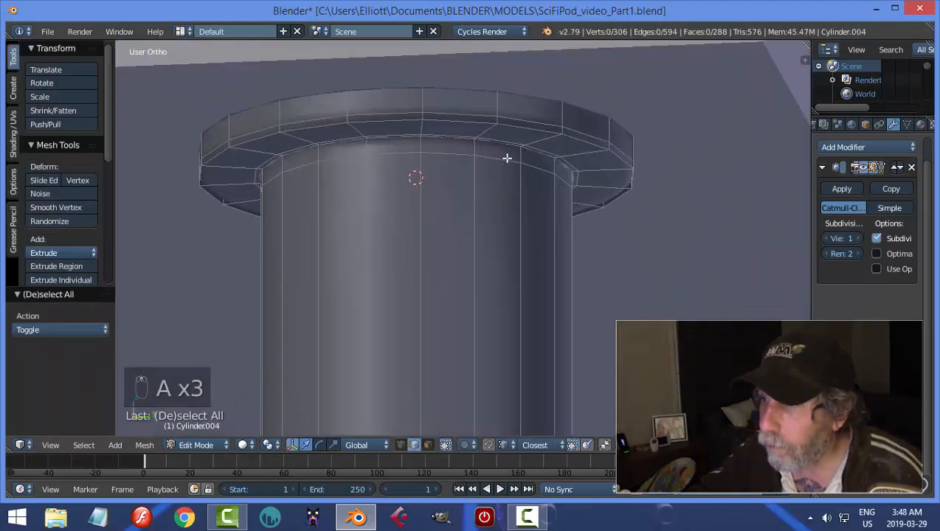
pyautogui.keyDown('alt'); pyautogui.rightClick(525, 129); pyautogui.keyUp('alt')
pyautogui.hotkey('ctrl', 'b')
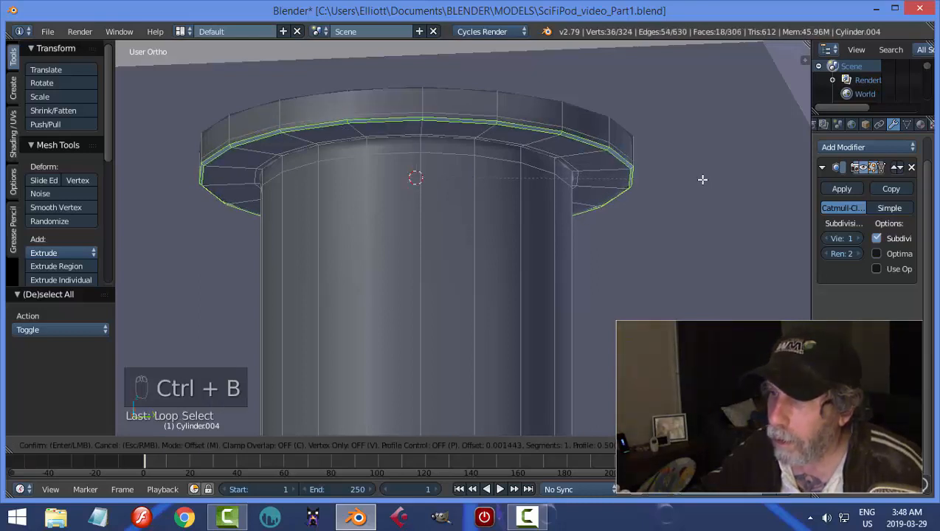
pyautogui.click(702, 179)
pyautogui.press('Tab')
# Deselect everything and examine the telescoping tube in the scene from the block down to the rod's base disc.
pyautogui.scroll(-2, 658, 176)
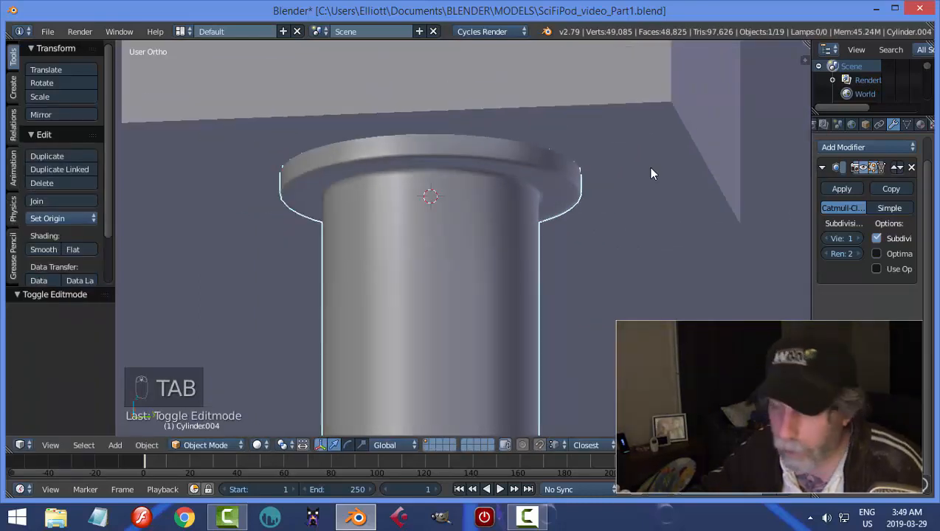
pyautogui.press('a')
pyautogui.press('a')
pyautogui.scroll(-8, 610, 183)
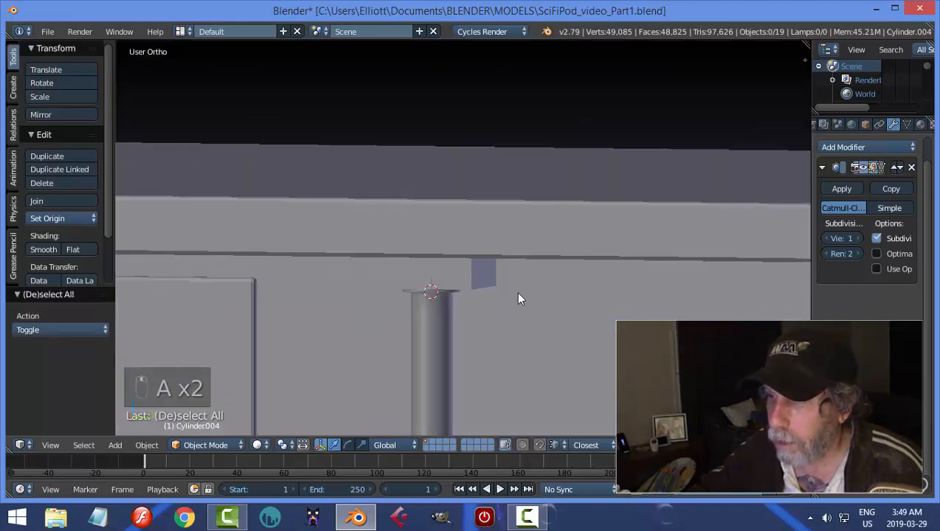
pyautogui.scroll(-5, 519, 299)
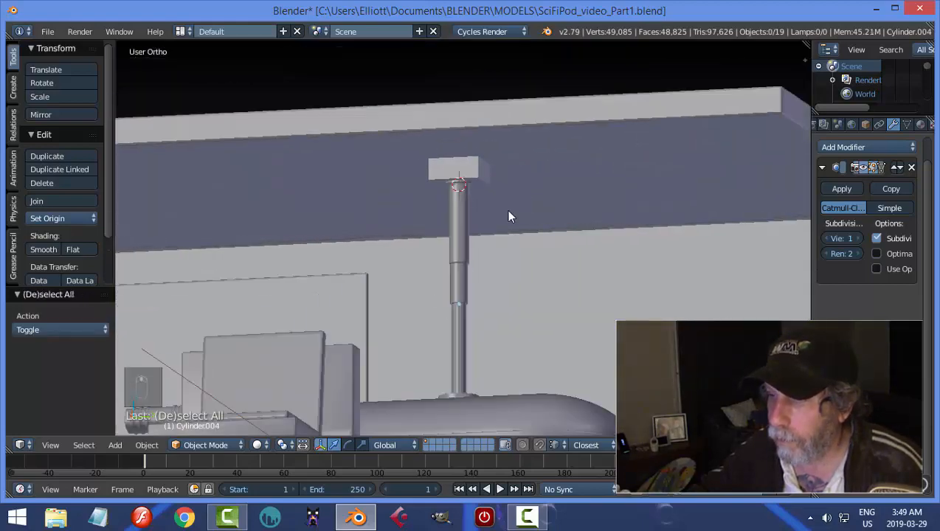
pyautogui.scroll(-3, 517, 210)
pyautogui.moveTo(548, 204); pyautogui.dragTo(546, 271, button='middle')
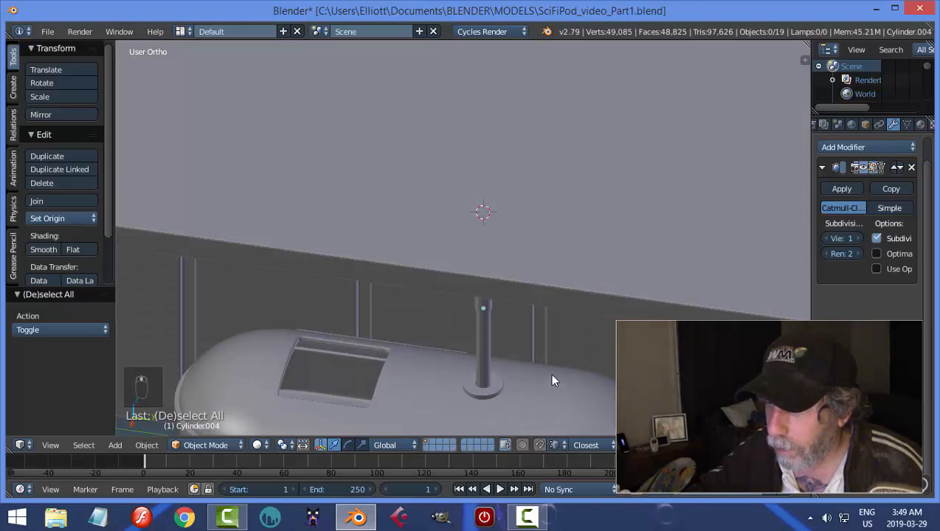
pyautogui.moveTo(553, 380); pyautogui.dragTo(548, 264, button='middle')
pyautogui.scroll(6, 559, 265)
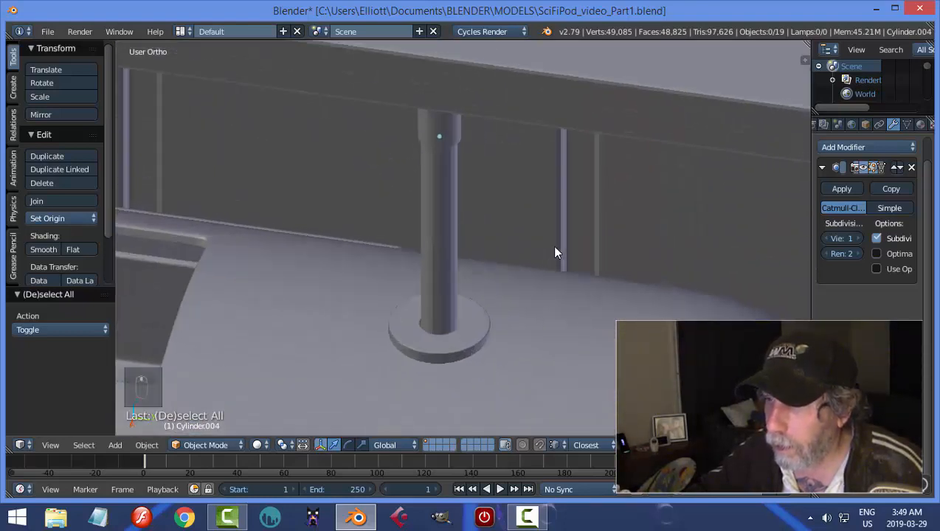
# Apply smooth shading to the lower rod rising from the base disc, and deselect everything.
pyautogui.rightClick(433, 181)
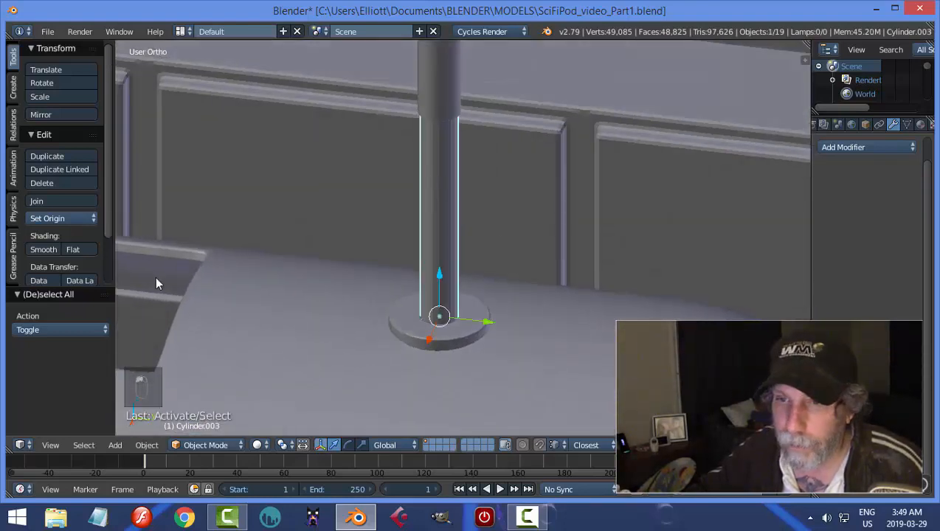
pyautogui.click(42, 250)
pyautogui.press('a')
pyautogui.moveTo(565, 242); pyautogui.dragTo(535, 267, button='middle')
pyautogui.scroll(4, 509, 277)
pyautogui.keyDown('shift'); pyautogui.moveTo(505, 206); pyautogui.dragTo(551, 239, button='middle'); pyautogui.keyUp('shift')
# Snap the 3D cursor to the rod's base disc and add a 22-vertex mesh circle with radius 1 there.
pyautogui.rightClick(499, 297)
pyautogui.hotkey('shift', 's')
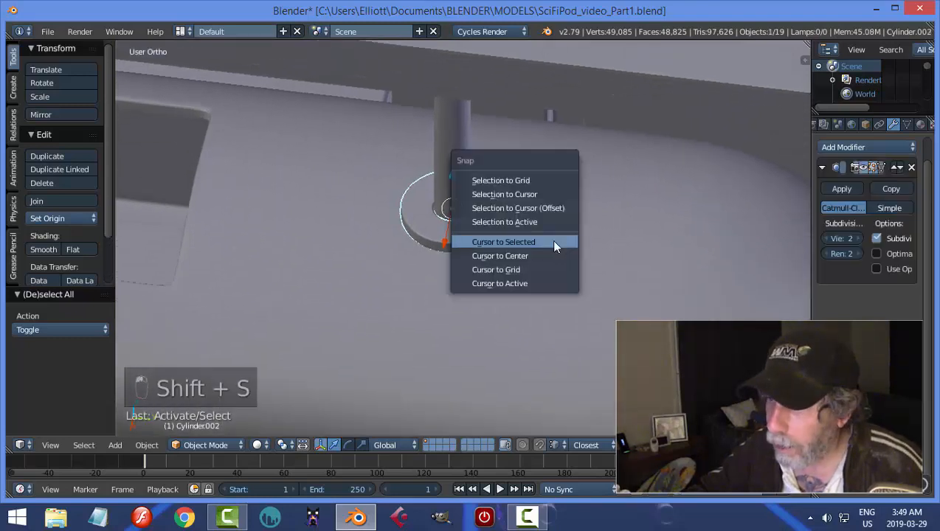
pyautogui.click(552, 242)
pyautogui.hotkey('shift', 'a')
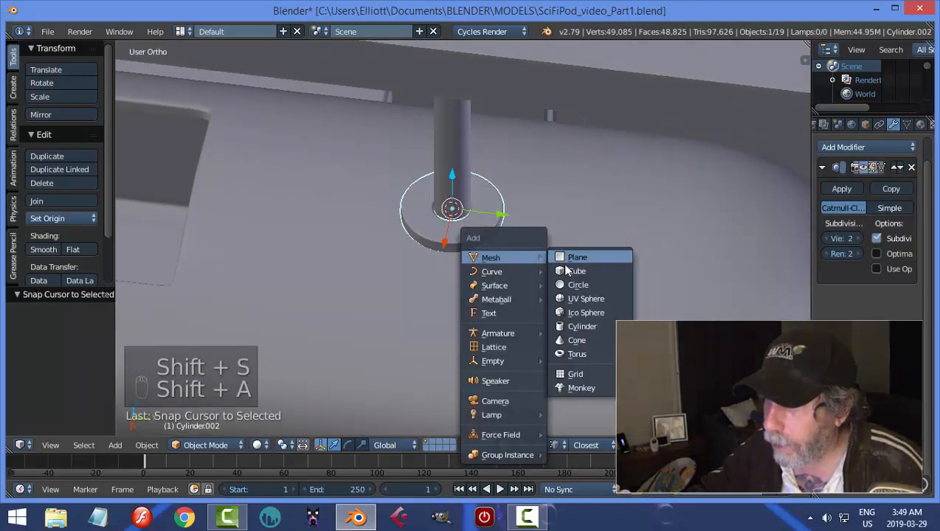
pyautogui.click(575, 286)
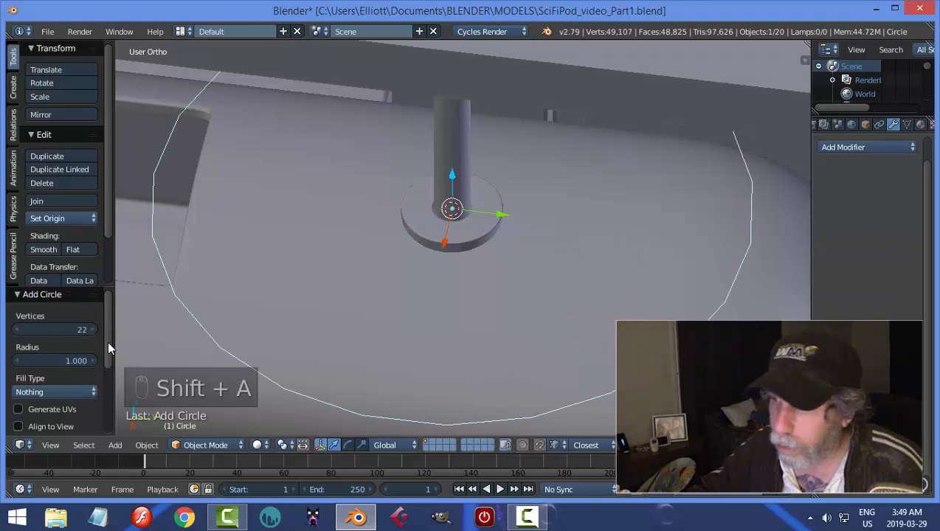
# In Edit Mode, scale the new circle down by a factor of about 0.068.
pyautogui.press('Tab')
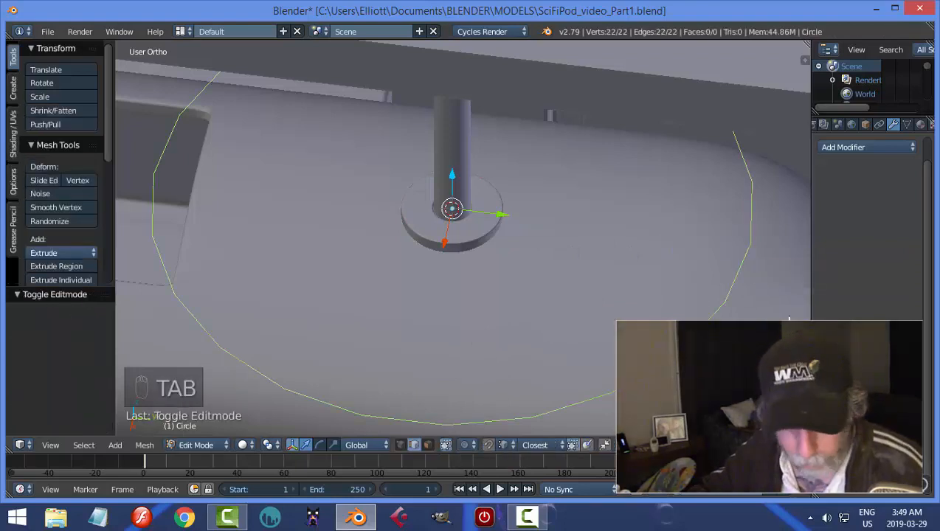
pyautogui.press('s')
pyautogui.hotkey('ctrl', 'Tab')
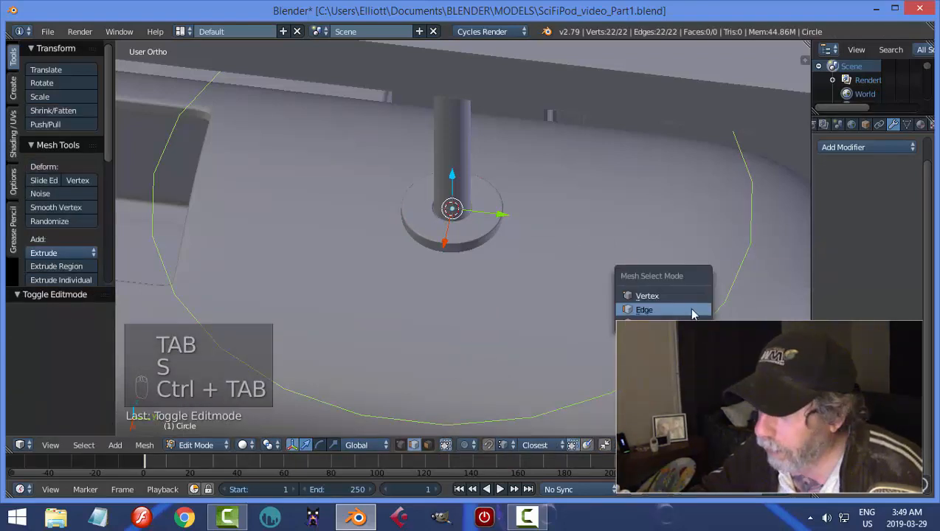
pyautogui.press('s')
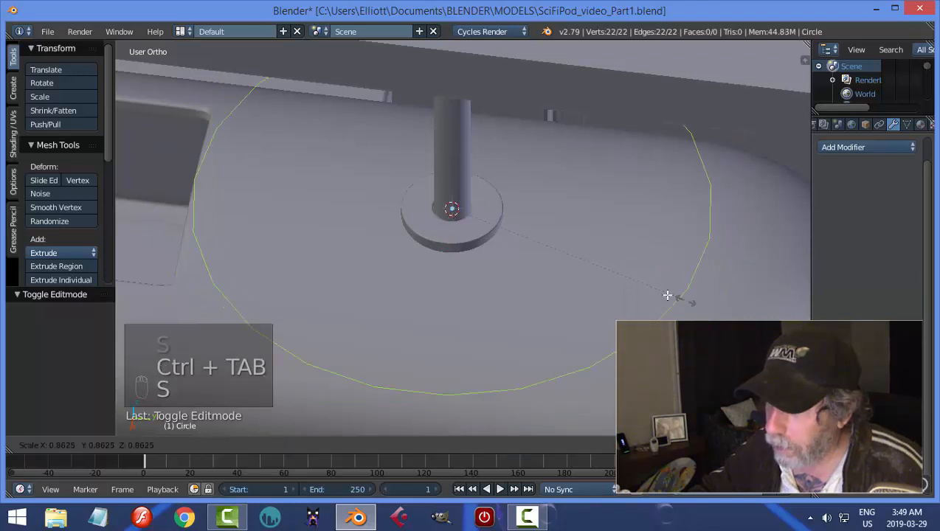
pyautogui.click(460, 225)
pyautogui.moveTo(517, 208); pyautogui.dragTo(425, 248, button='middle')
# Position the circle on the base disc's top beside the rod, scaling it by about 0.466 to fit between rod and rim.
pyautogui.press('g')
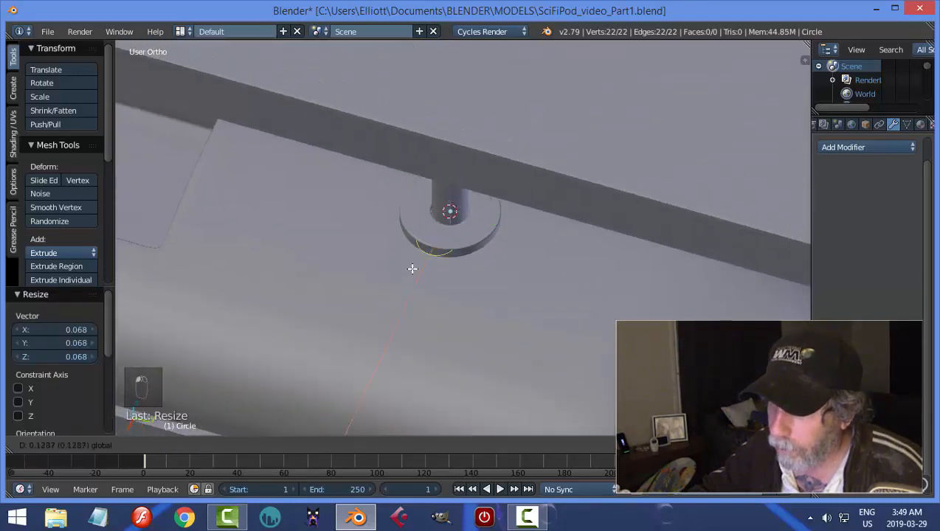
pyautogui.press('z')
pyautogui.click(430, 235)
pyautogui.press('s')
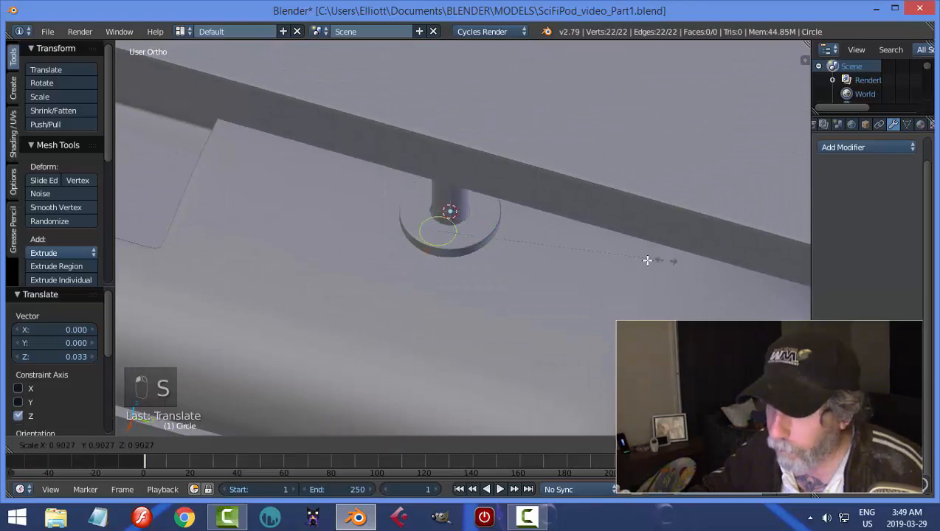
pyautogui.rightClick(554, 261)
pyautogui.moveTo(580, 267); pyautogui.dragTo(558, 162, button='middle')
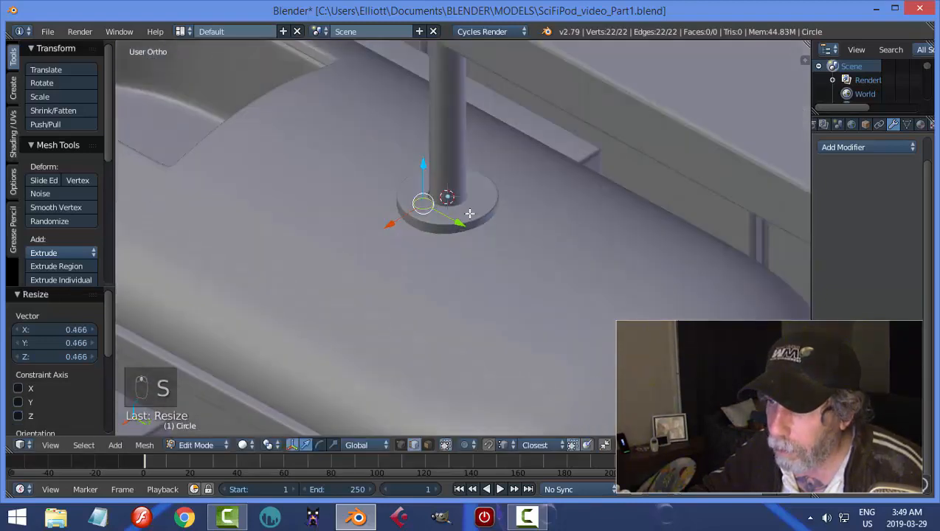
pyautogui.press('KP_Decimal')
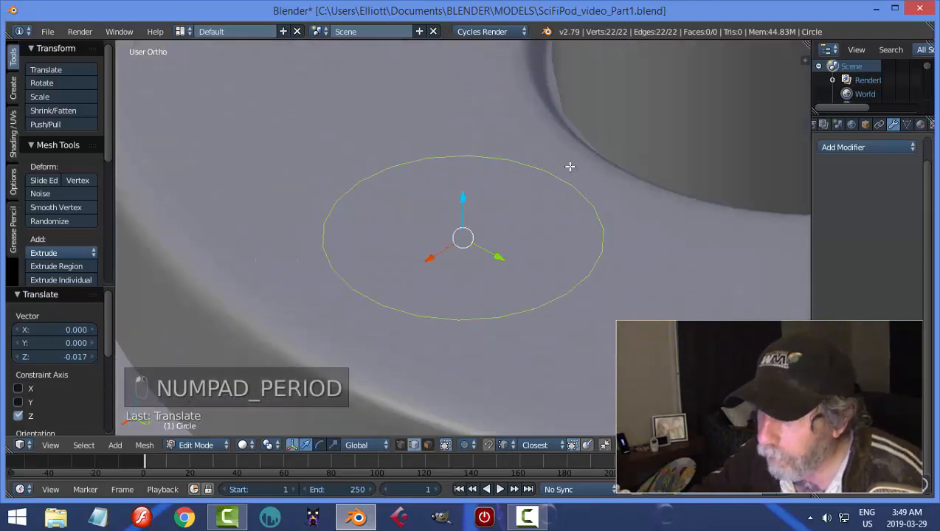
pyautogui.scroll(-3, 591, 242)
pyautogui.moveTo(619, 270); pyautogui.dragTo(579, 254, button='middle')
# Fill the circle with a face, extrude it upward into a thin disc, and recalculate its normals outward.
pyautogui.press('f')
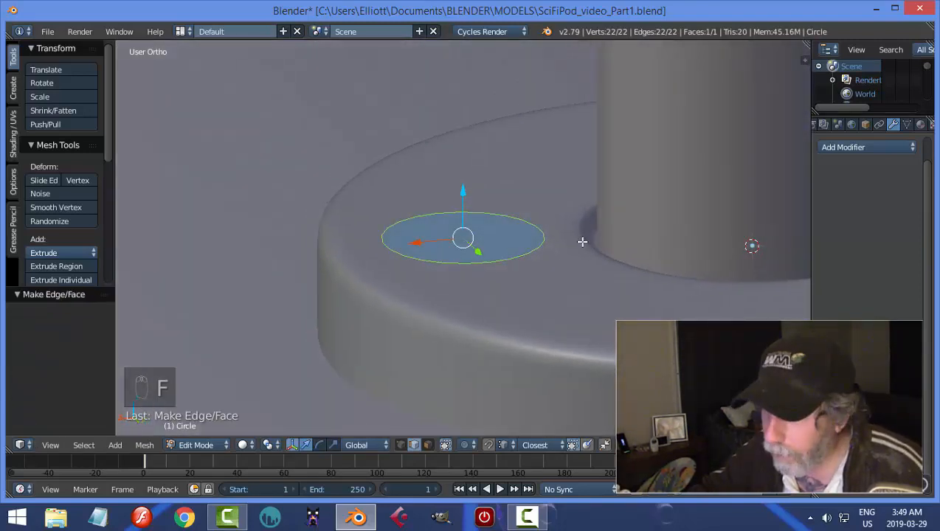
pyautogui.press('e')
pyautogui.click(581, 220)
pyautogui.press('a')
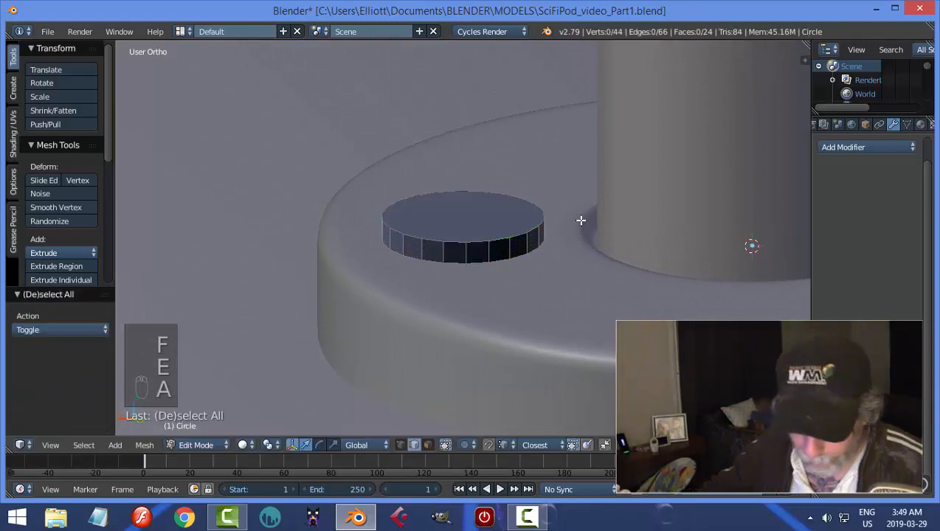
pyautogui.press('a')
pyautogui.press('a')
pyautogui.hotkey('ctrl', 'n')
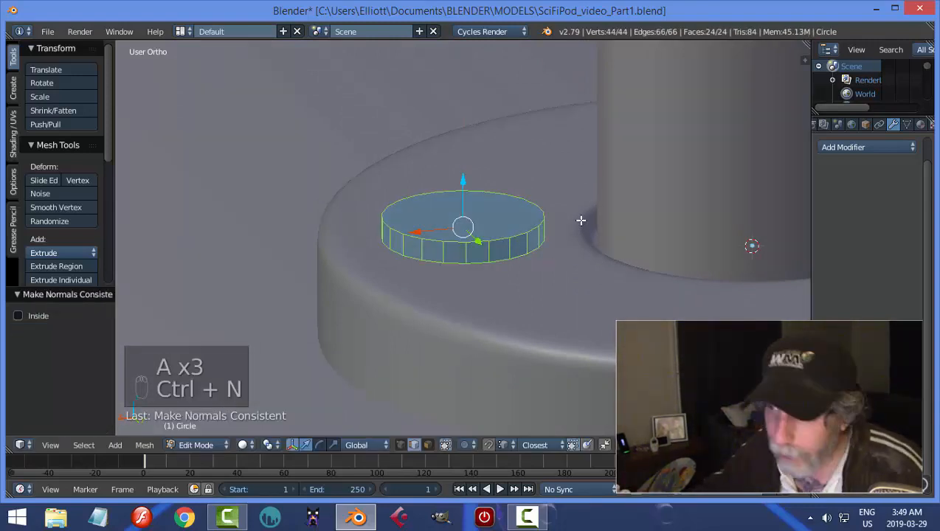
# Bevel the small disc's upper edge loop with an amount of about 0.003 and 3 segments.
pyautogui.press('a')
pyautogui.hotkey('ctrl', 'Tab')
pyautogui.click(552, 230)
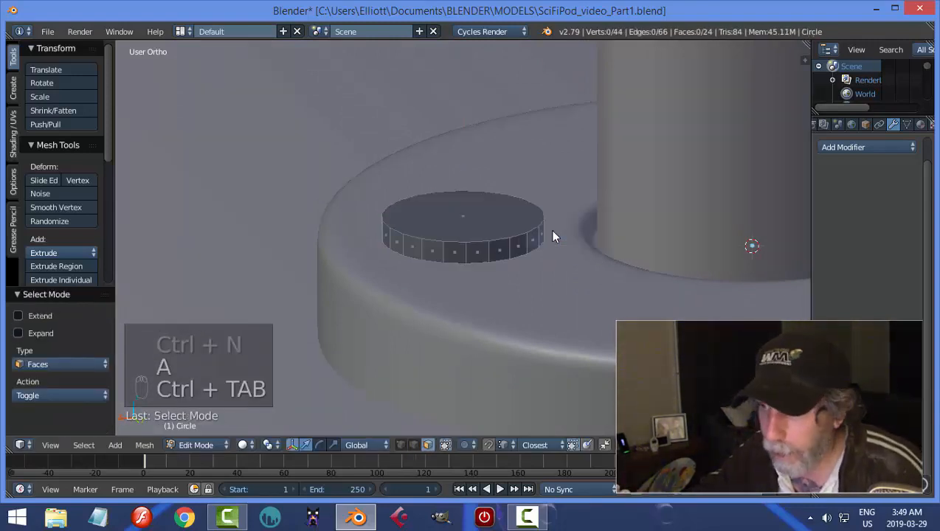
pyautogui.hotkey('ctrl', 'Tab')
pyautogui.click(532, 220)
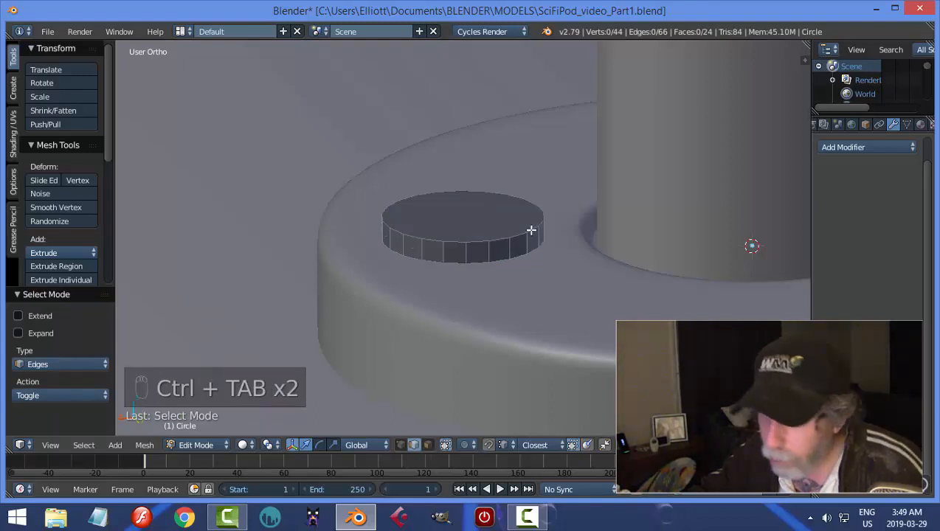
pyautogui.keyDown('alt'); pyautogui.rightClick(532, 231); pyautogui.keyUp('alt')
pyautogui.hotkey('ctrl', 'b')
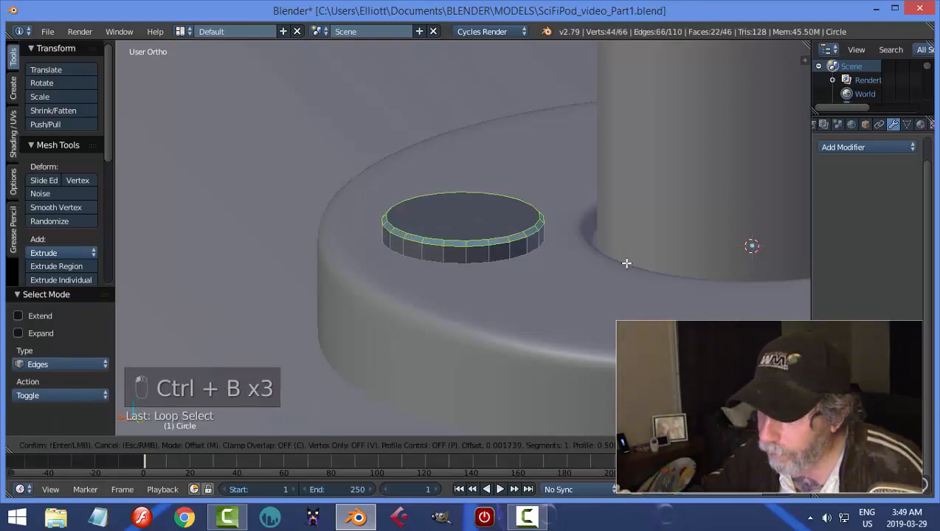
pyautogui.scroll(1, 626, 263)
pyautogui.click(626, 262)
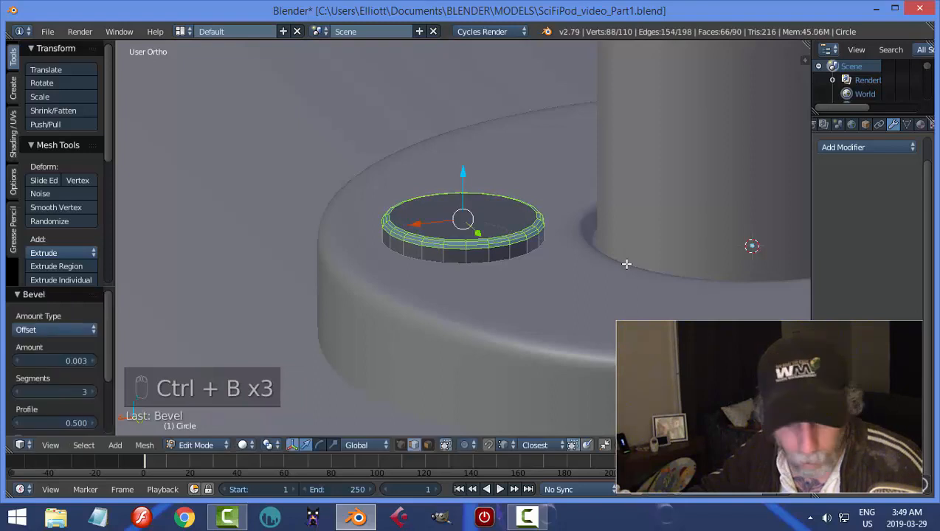
# Raise the whole small disc by about 0.024 along Z and delete its bottom face.
pyautogui.press('a')
pyautogui.press('a')
pyautogui.moveTo(597, 279); pyautogui.dragTo(521, 208, button='middle')
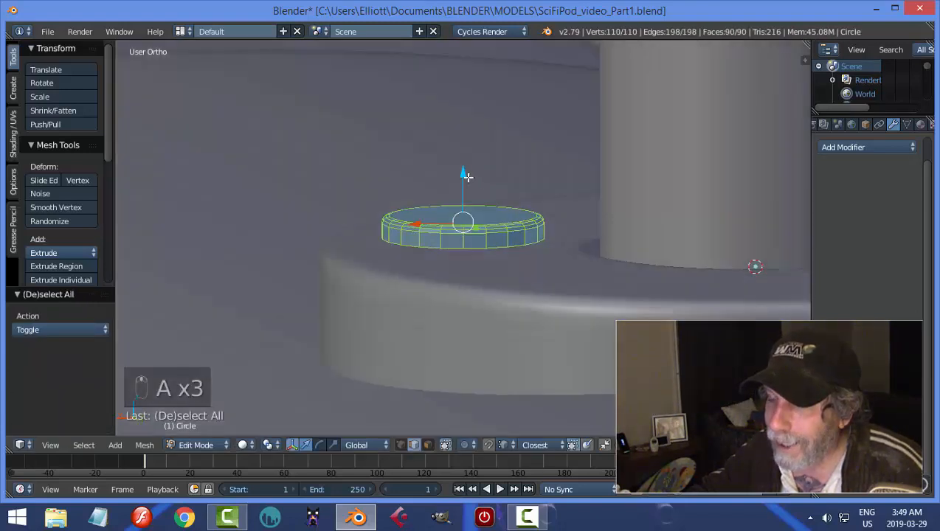
pyautogui.moveTo(468, 177); pyautogui.dragTo(467, 117)
pyautogui.hotkey('ctrl', 'Tab')
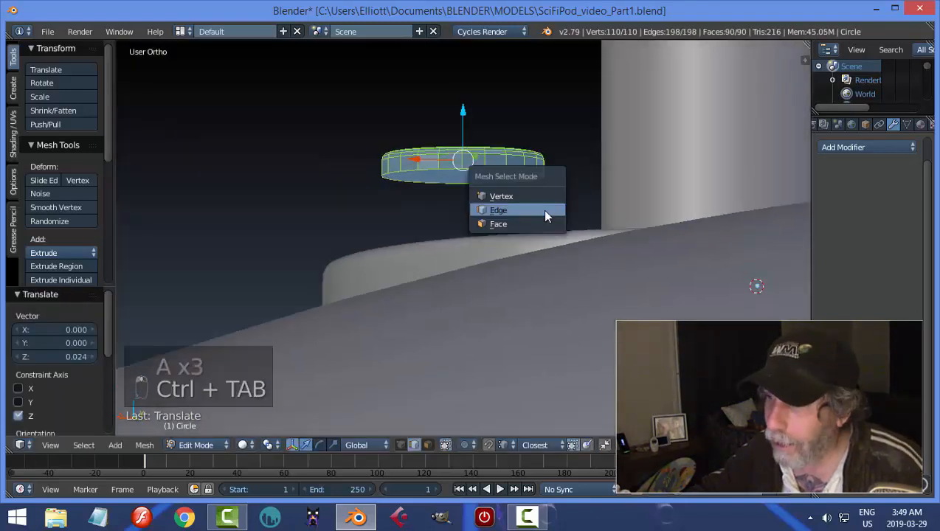
pyautogui.click(509, 223)
pyautogui.rightClick(462, 174)
pyautogui.press('x')
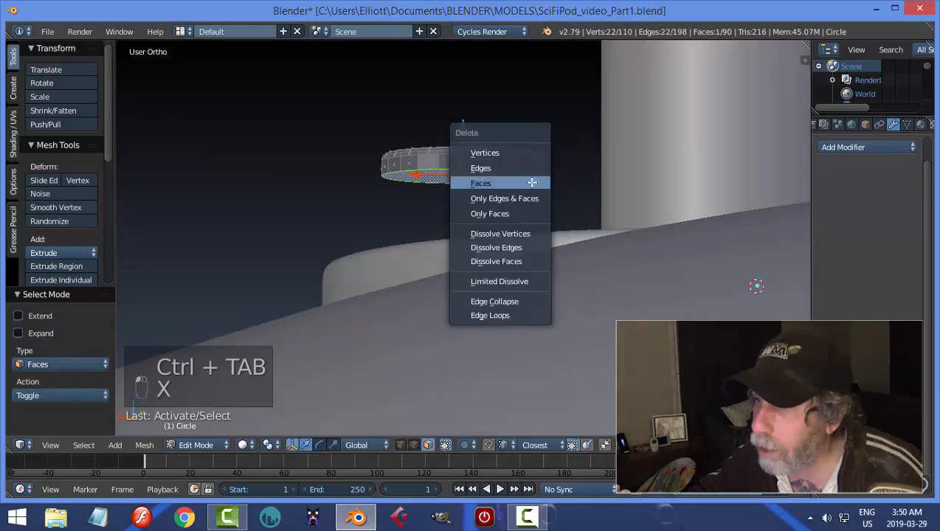
pyautogui.click(535, 183)
# Lower the whole small disc by about 0.034 along Z onto the base disc and scale it down slightly.
pyautogui.press('a')
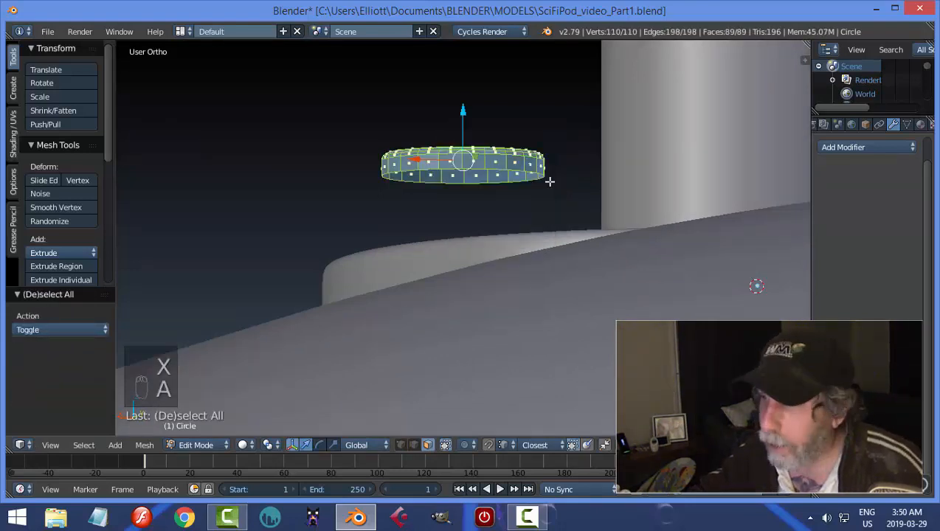
pyautogui.scroll(-3, 550, 181)
pyautogui.moveTo(549, 197); pyautogui.dragTo(546, 221, button='middle')
pyautogui.moveTo(465, 156); pyautogui.dragTo(462, 203)
pyautogui.press('s')
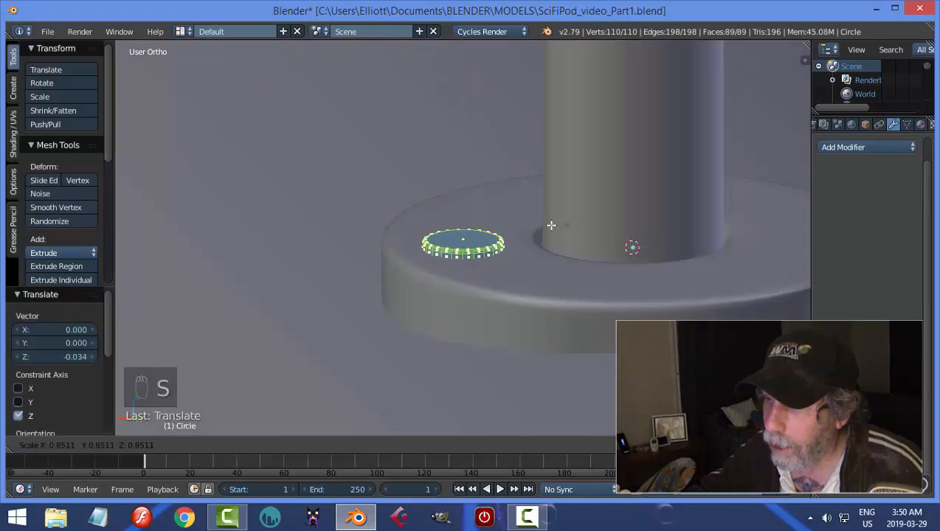
pyautogui.click(551, 225)
# Back in Object Mode, shade the small disc smooth and set its origin to its geometry.
pyautogui.moveTo(542, 227); pyautogui.dragTo(586, 239, button='middle')
pyautogui.press('Tab')
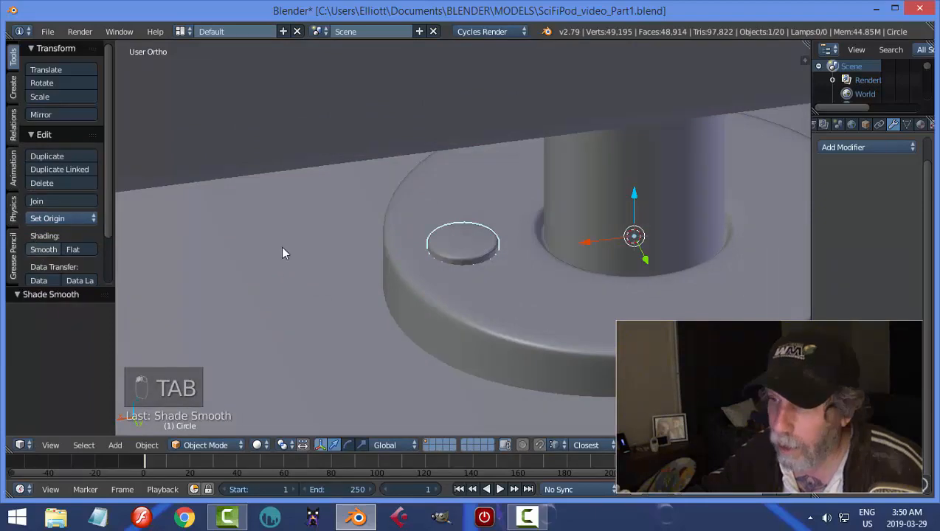
pyautogui.click(47, 219)
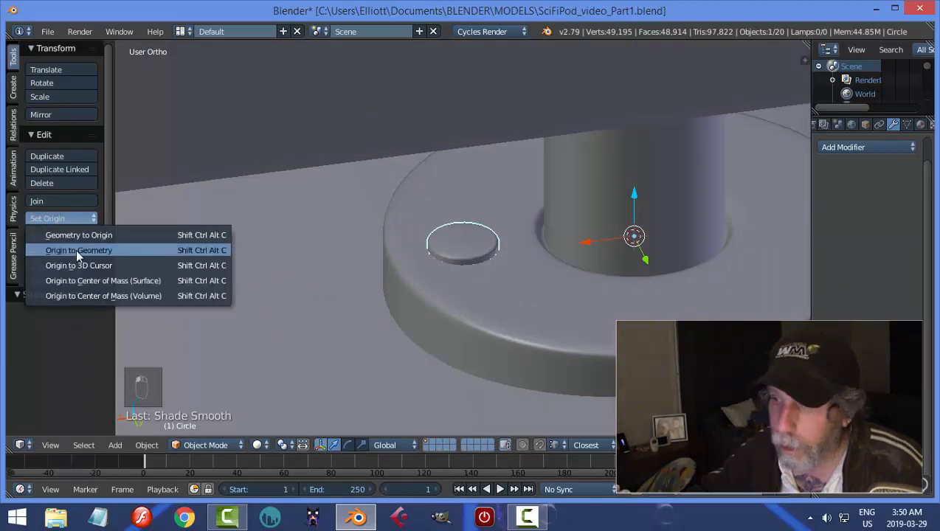
pyautogui.click(76, 249)
# Scale the small disc up by a factor of about 1.103 on the base disc.
pyautogui.press('KP_Decimal')
pyautogui.scroll(-5, 567, 276)
pyautogui.press('a')
pyautogui.moveTo(553, 287); pyautogui.dragTo(567, 266, button='middle')
pyautogui.scroll(3, 481, 262)
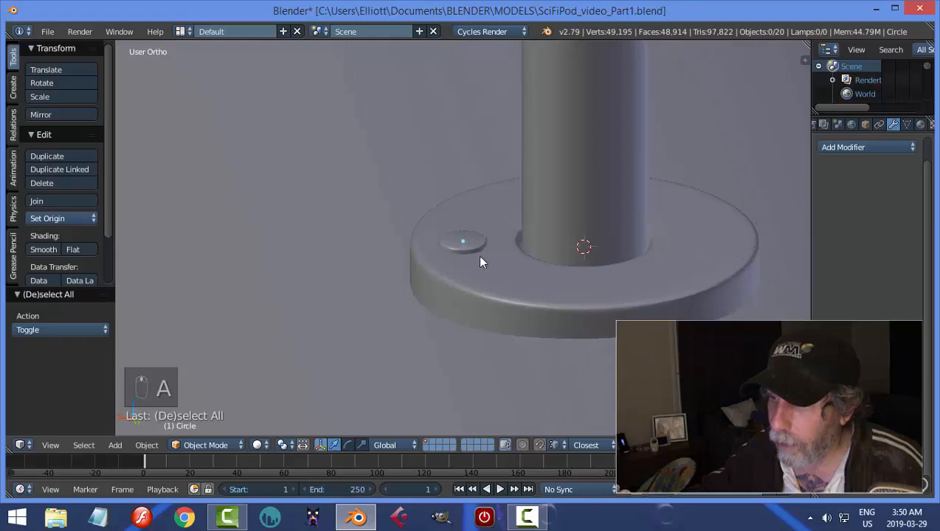
pyautogui.press('s')
pyautogui.click(549, 255)
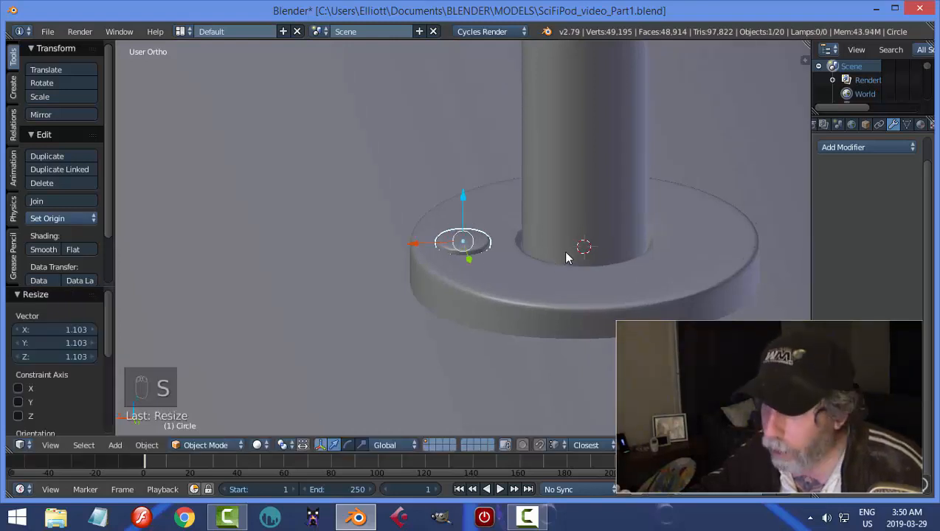
# Snap the 3D cursor to the small disc and add an uncapped cylinder with 6 vertices there.
pyautogui.hotkey('shift', 's')
pyautogui.click(563, 251)
pyautogui.hotkey('shift', 'a')
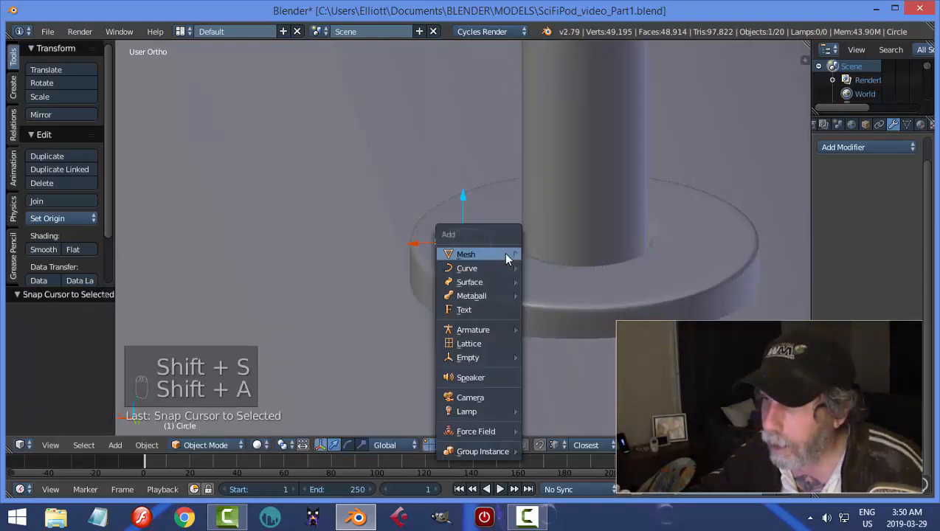
pyautogui.moveTo(503, 254)
pyautogui.click(557, 324)
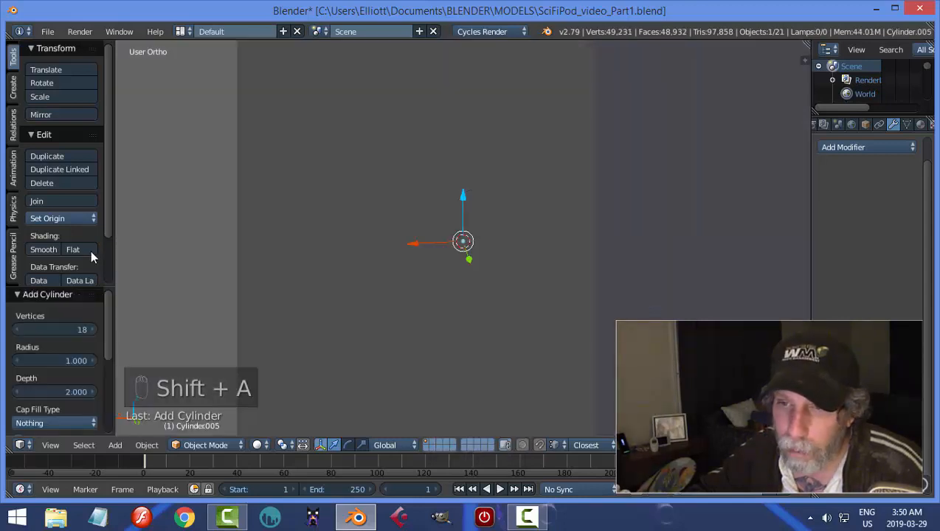
pyautogui.click(85, 330)
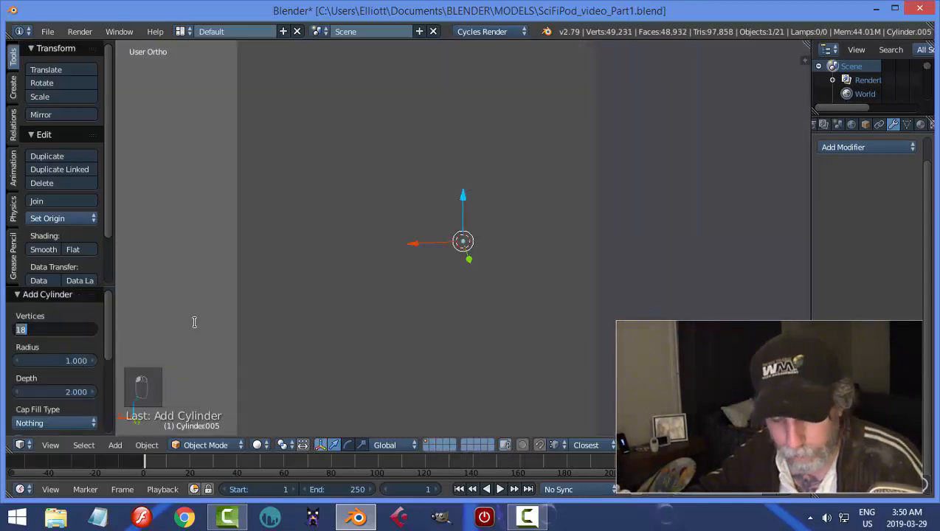
# In Edit Mode, scale the hexagonal cylinder successively by about 0.037, 0.504 and 1.075 to fit on the small disc.
pyautogui.press('Tab')
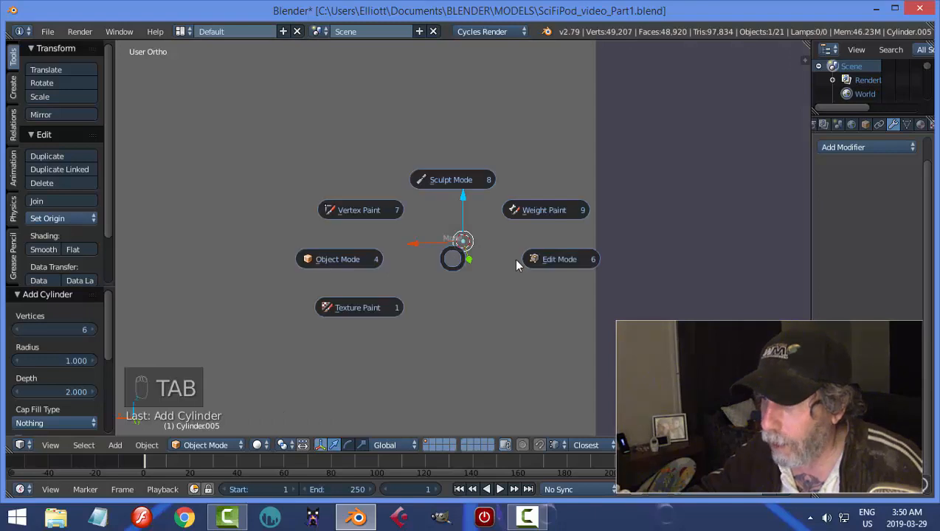
pyautogui.press('s')
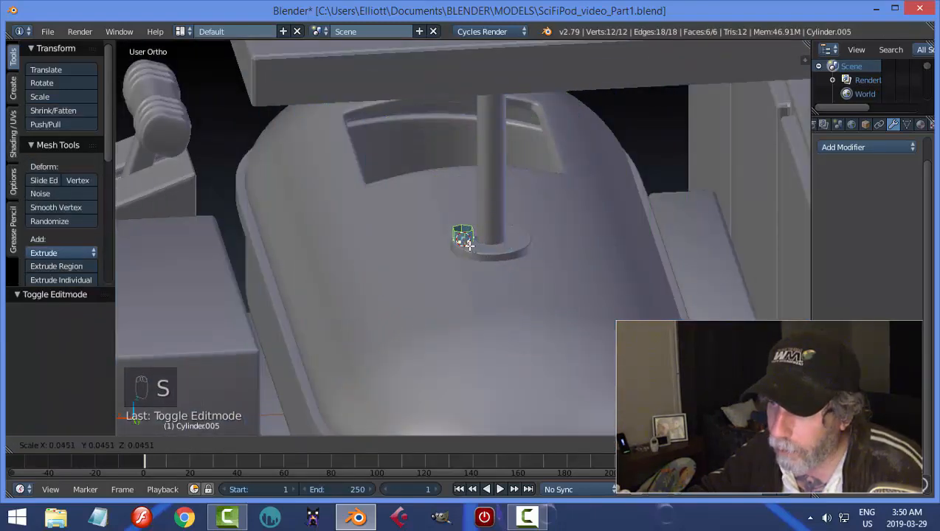
pyautogui.click(469, 244)
pyautogui.press('KP_Decimal')
pyautogui.press('s')
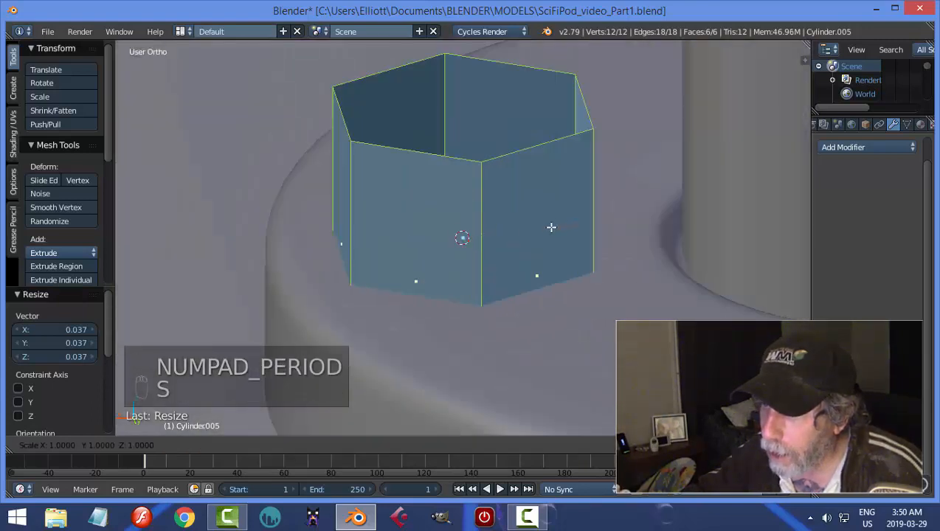
pyautogui.click(517, 234)
pyautogui.press('s')
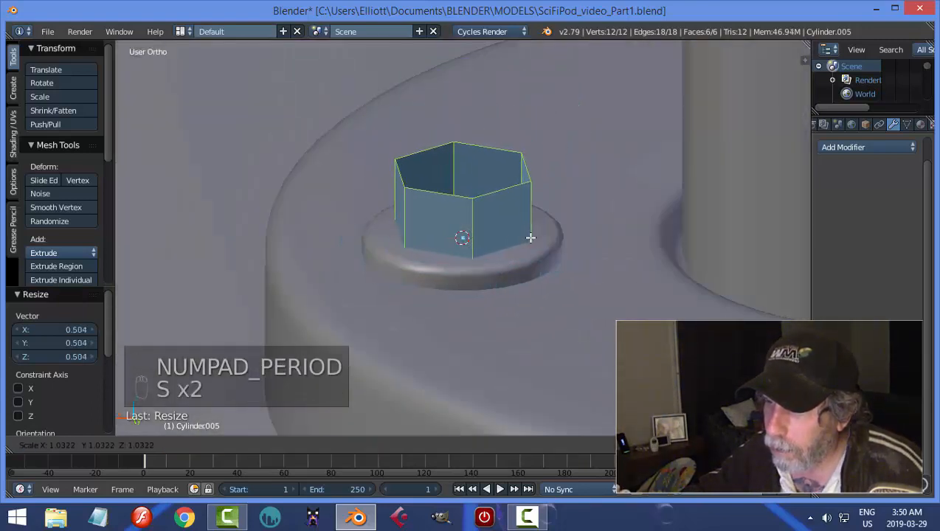
pyautogui.click(530, 237)
# Flatten the hexagonal cylinder along Z in two passes, repositioning it vertically so it sits on the small disc.
pyautogui.moveTo(531, 237); pyautogui.dragTo(544, 244, button='middle')
pyautogui.press('s')
pyautogui.press('z')
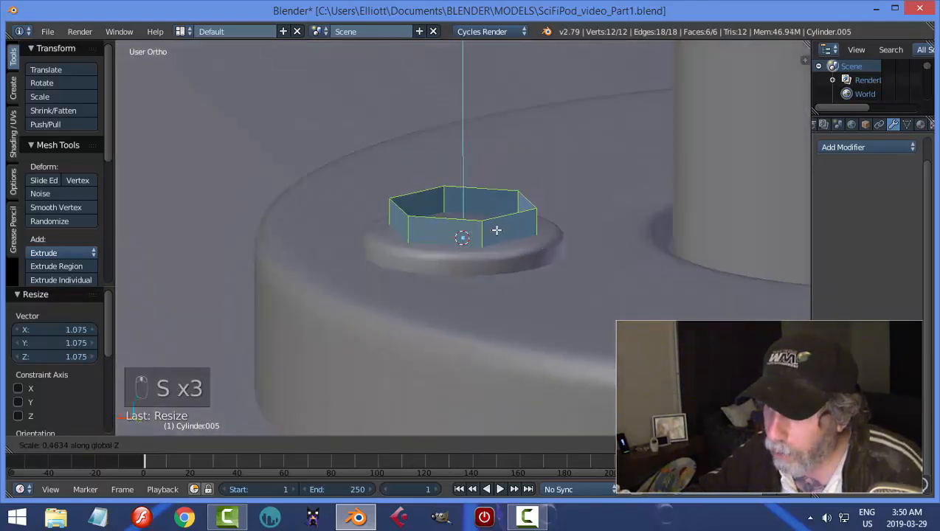
pyautogui.click(494, 230)
pyautogui.moveTo(466, 194); pyautogui.dragTo(465, 133)
pyautogui.press('s')
pyautogui.press('z')
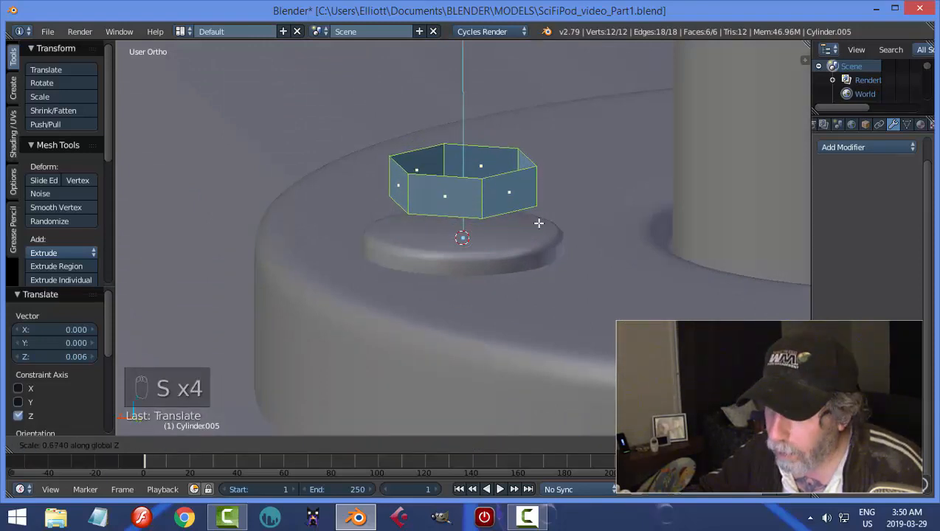
pyautogui.click(495, 181)
pyautogui.moveTo(461, 135); pyautogui.dragTo(456, 175)
pyautogui.moveTo(484, 205); pyautogui.dragTo(488, 206, button='middle')
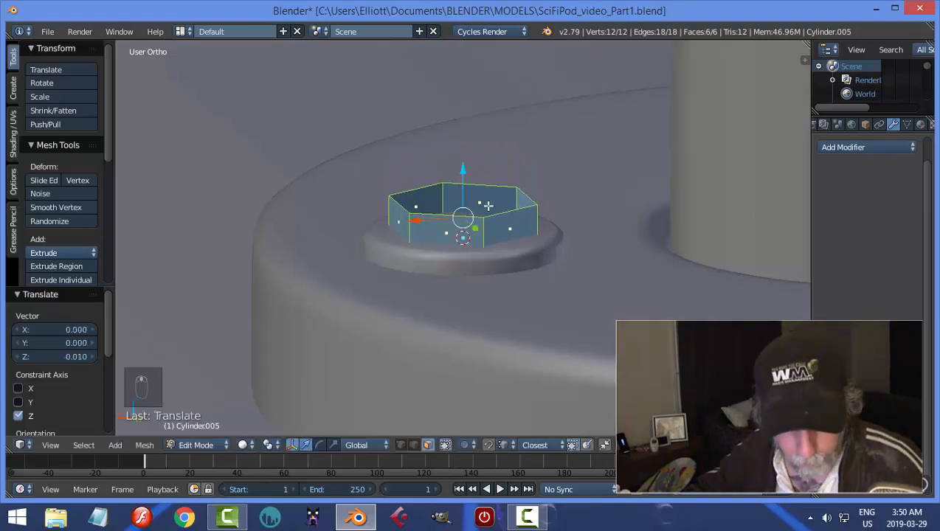
# Select the hexagonal cylinder's open top edge loop and fill it with a face.
pyautogui.press('a')
pyautogui.hotkey('ctrl', 'Tab')
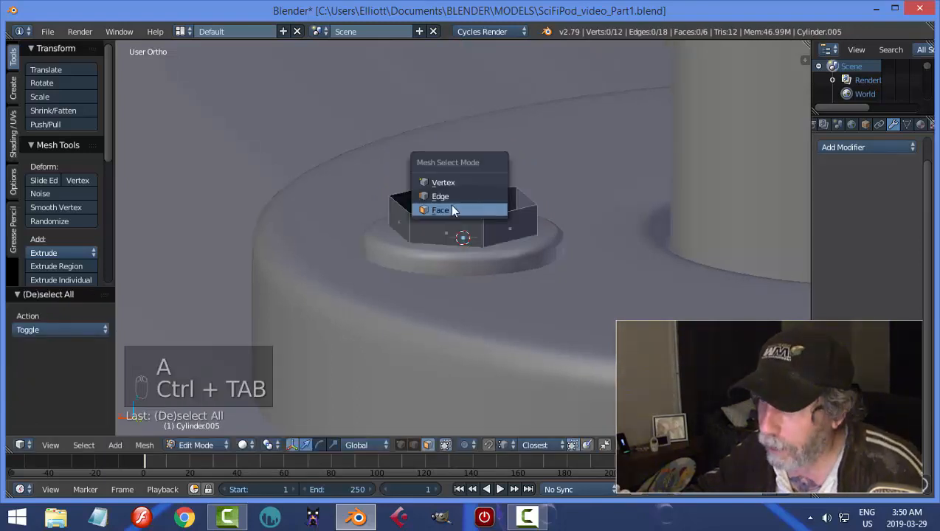
pyautogui.click(451, 210)
pyautogui.keyDown('alt'); pyautogui.rightClick(536, 212); pyautogui.keyUp('alt')
pyautogui.press('f')
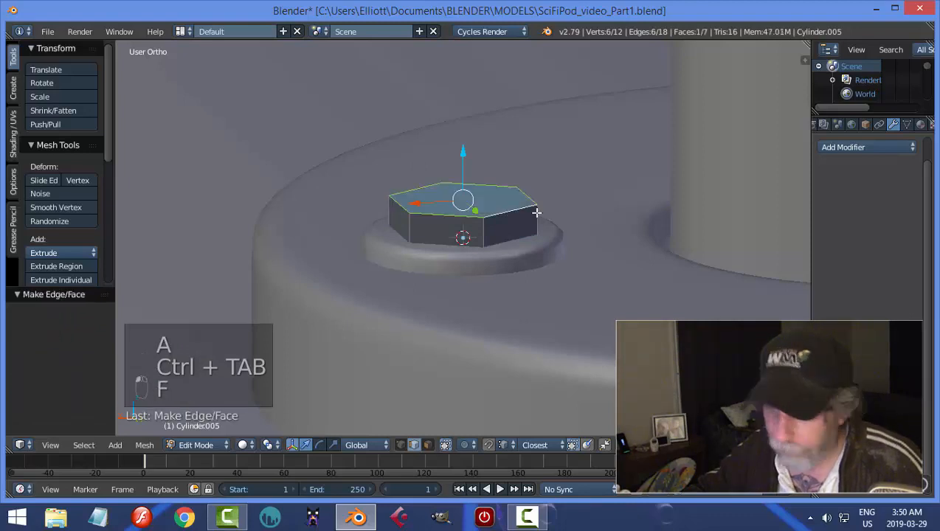
# Bevel the bolt head's top edges by about 0.0022, and in Object Mode lower the head 0.002 along Z into the washer.
pyautogui.hotkey('ctrl', 'b')
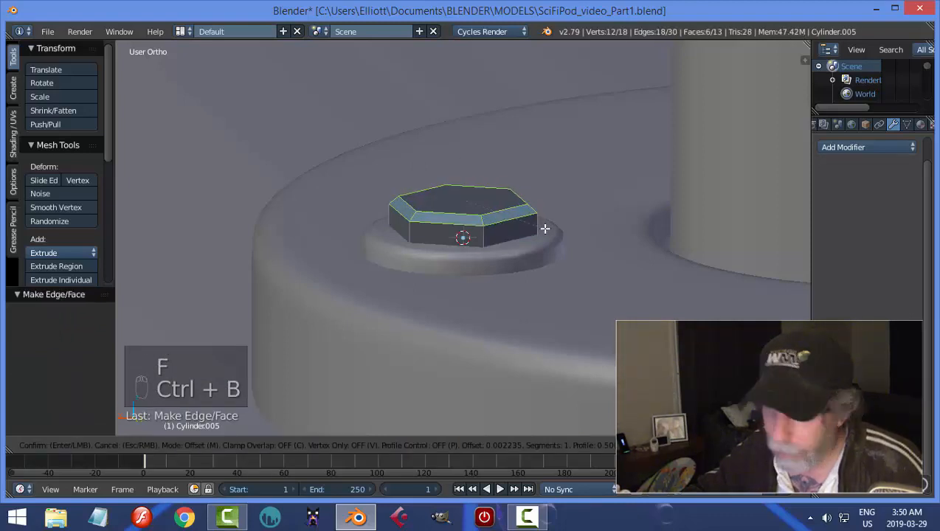
pyautogui.click(545, 229)
pyautogui.press('a')
pyautogui.press('Tab')
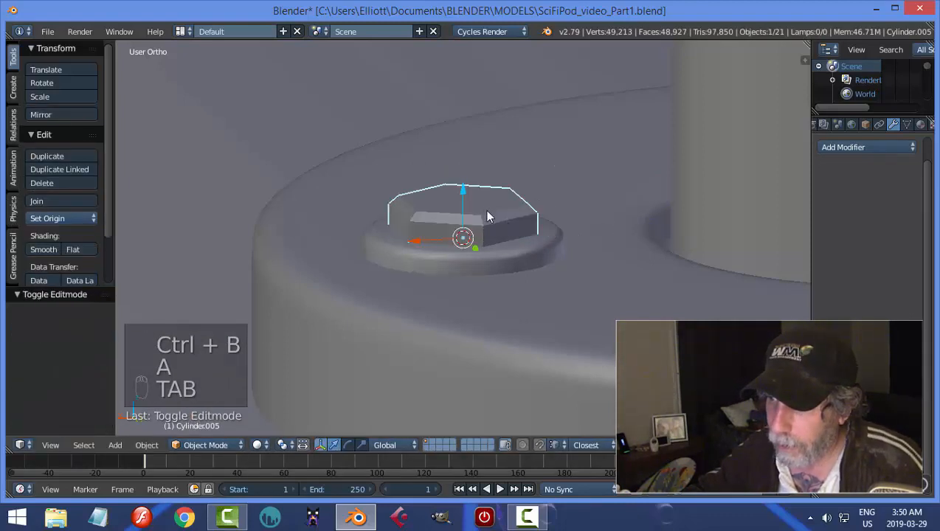
pyautogui.moveTo(461, 196)
pyautogui.mouseDown()
pyautogui.moveTo(459, 184)
pyautogui.moveTo(461, 208)
pyautogui.mouseUp()
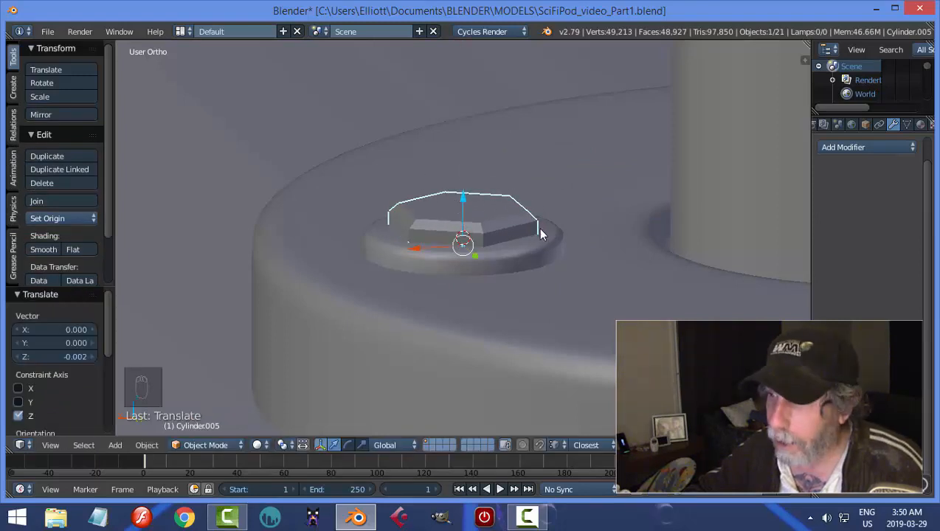
pyautogui.press('a')
# Select the hexagonal bolt head together with the washer disc and join them into one object.
pyautogui.scroll(-6, 532, 249)
pyautogui.moveTo(533, 249); pyautogui.dragTo(567, 296, button='middle')
pyautogui.rightClick(455, 223)
pyautogui.moveTo(540, 261); pyautogui.dragTo(509, 274, button='middle')
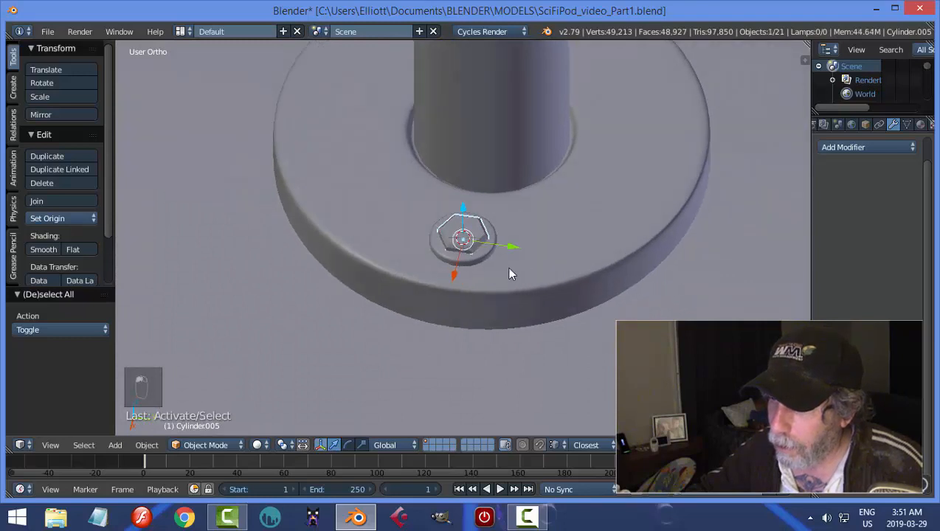
pyautogui.keyDown('shift'); pyautogui.rightClick(481, 255); pyautogui.keyUp('shift')
pyautogui.hotkey('ctrl', 'j')
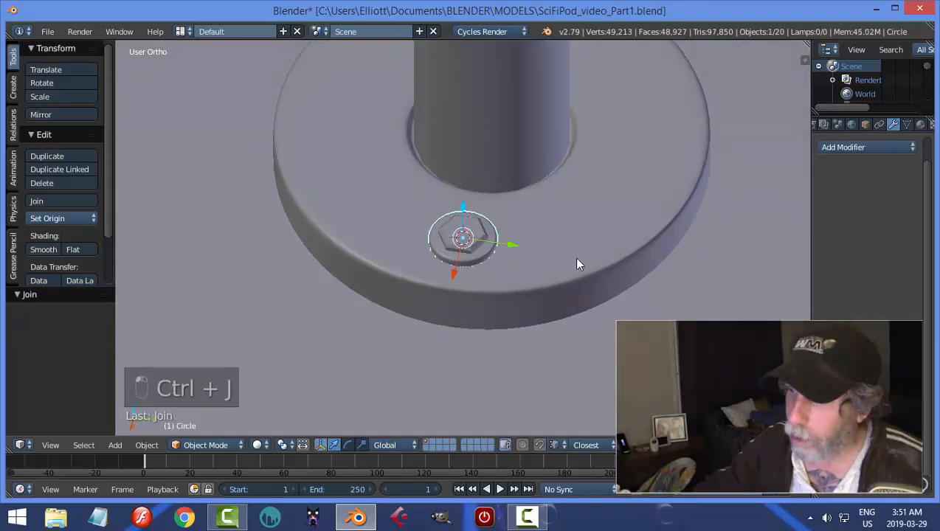
# In top view, hide the two objects covering the telescoping tube's base disc.
pyautogui.press('KP_7')
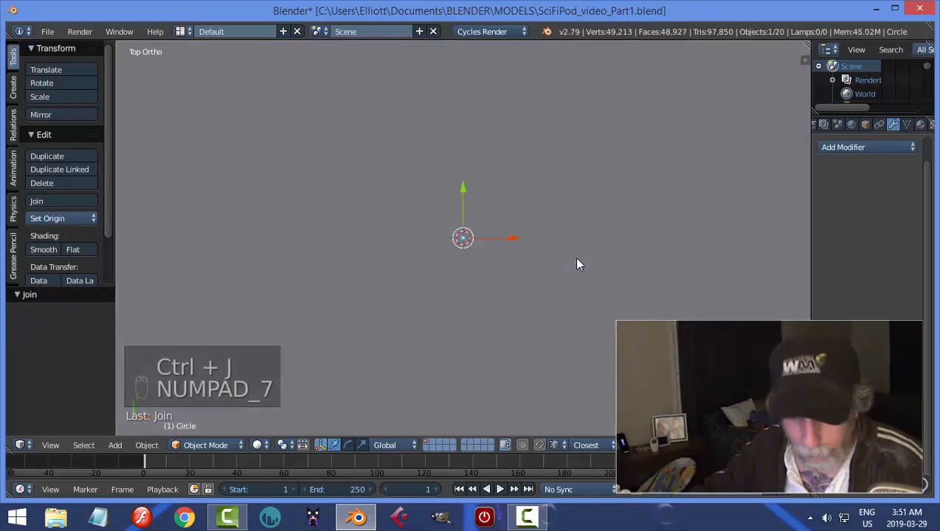
pyautogui.rightClick(567, 201)
pyautogui.press('h')
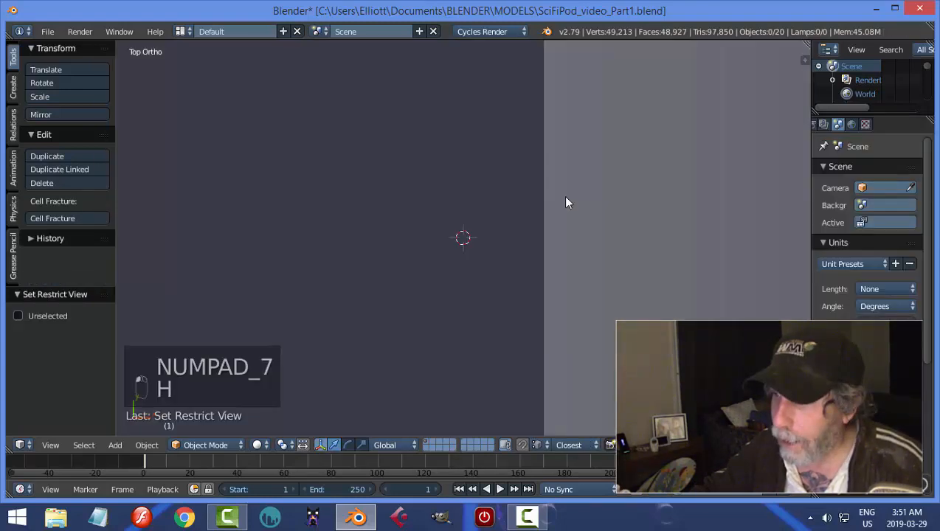
pyautogui.scroll(-4, 568, 239)
pyautogui.rightClick(421, 220)
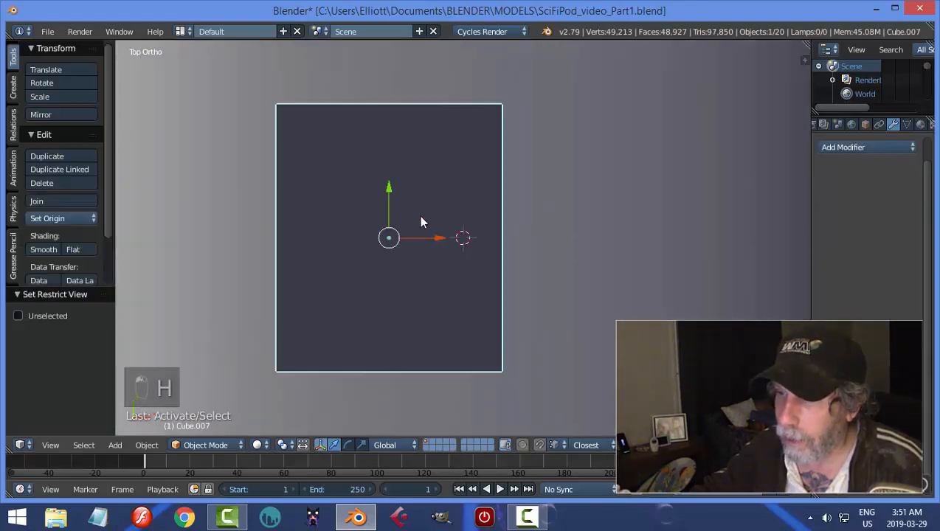
pyautogui.press('g')
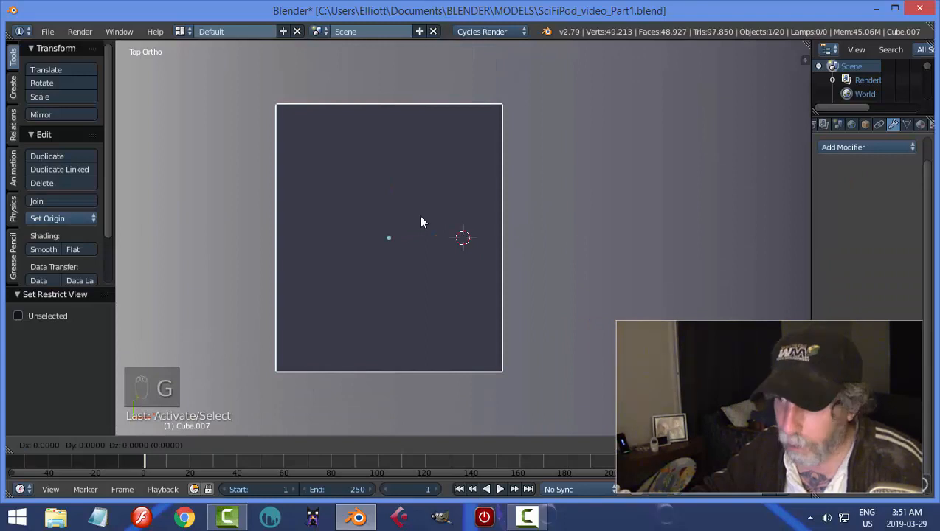
pyautogui.click(421, 222)
pyautogui.press('h')
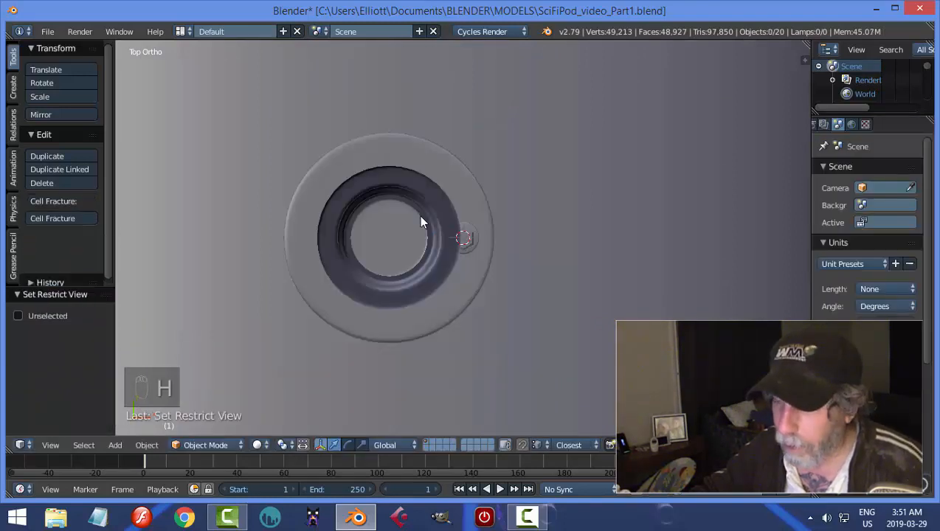
pyautogui.scroll(2, 420, 221)
# Duplicate the bolt to the opposite side of the base disc, -0.240 along X, and rotate the copy by -31.7° about Z.
pyautogui.rightClick(479, 233)
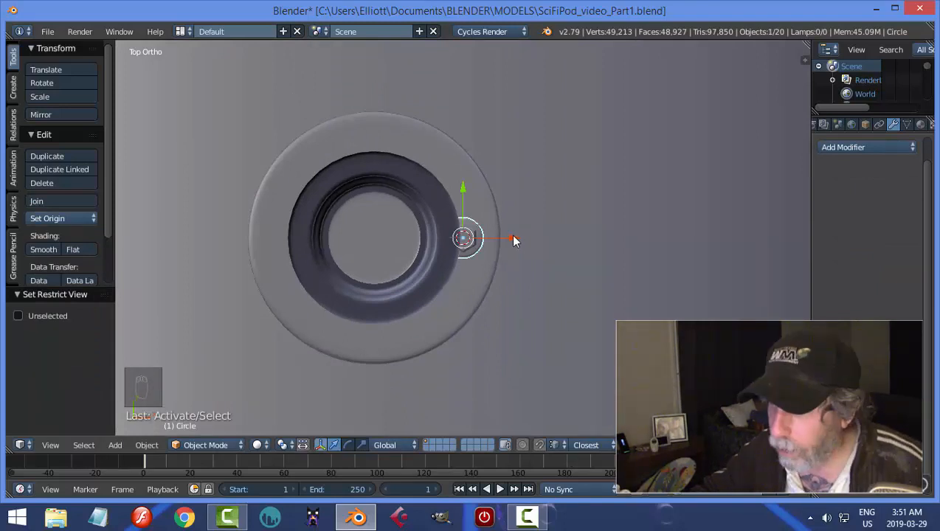
pyautogui.hotkey('shift', 'd')
pyautogui.press('x')
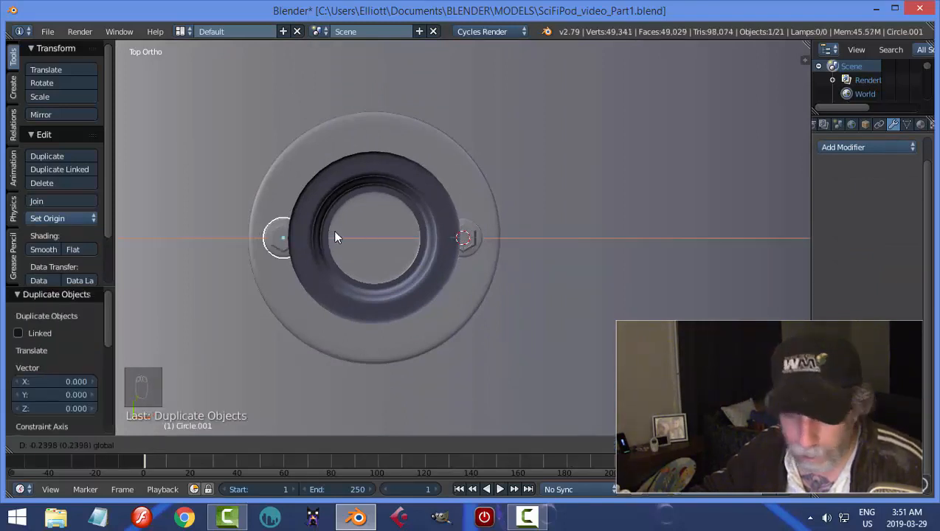
pyautogui.click(335, 238)
pyautogui.press('r')
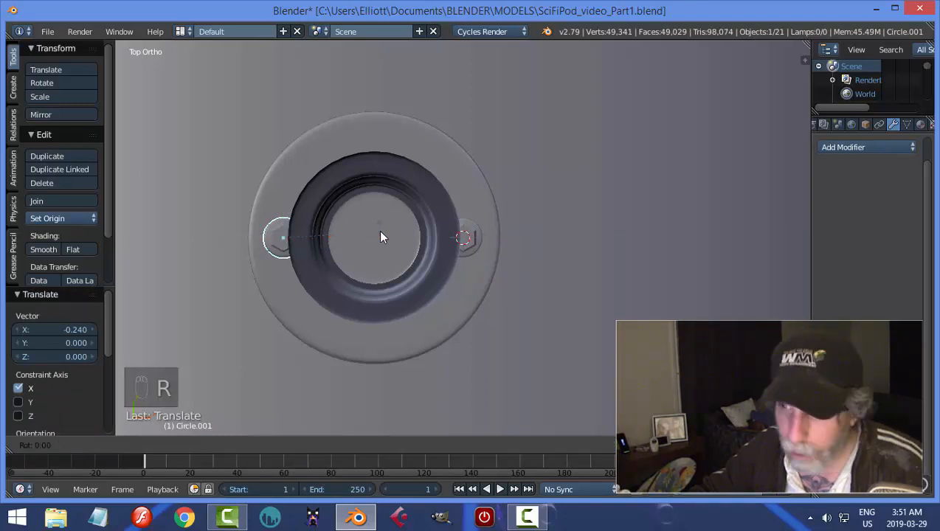
pyautogui.click(383, 275)
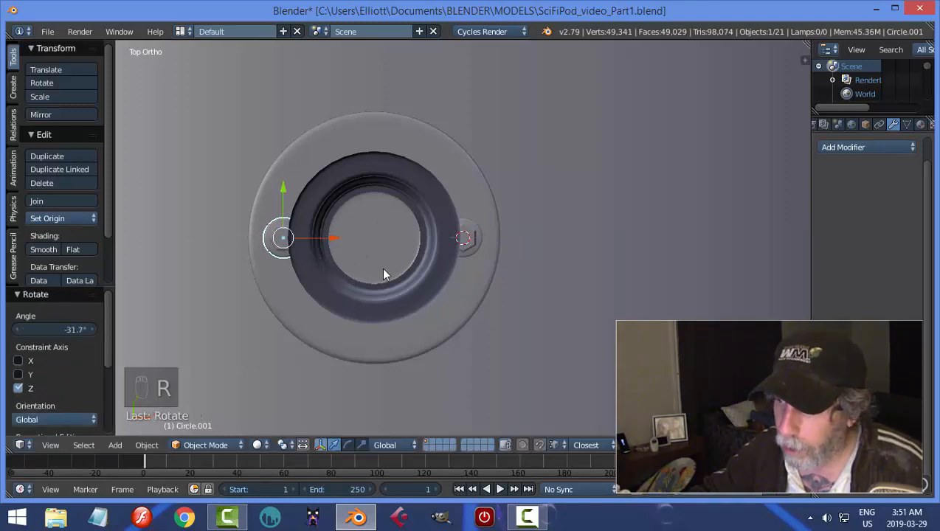
# Select both bolts and duplicate them in place.
pyautogui.keyDown('shift'); pyautogui.rightClick(471, 239); pyautogui.keyUp('shift')
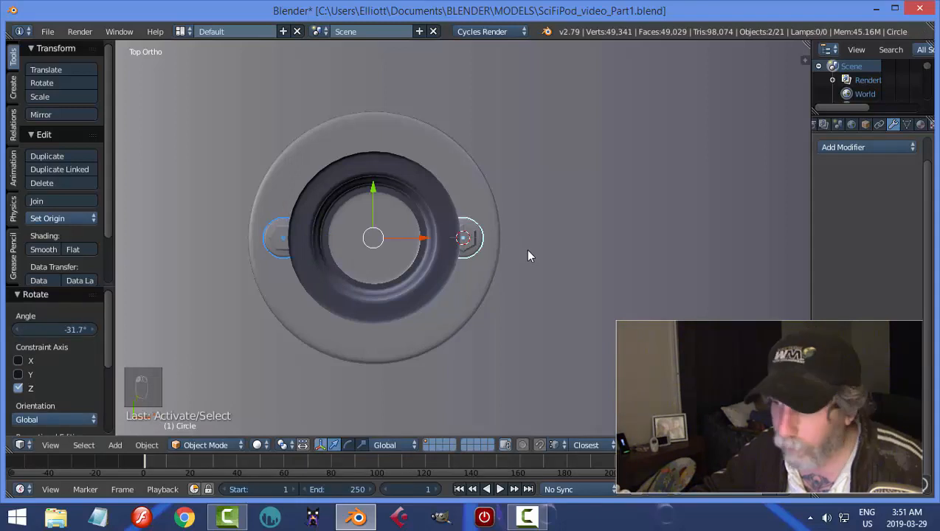
pyautogui.hotkey('shift', 'd')
pyautogui.rightClick(529, 256)
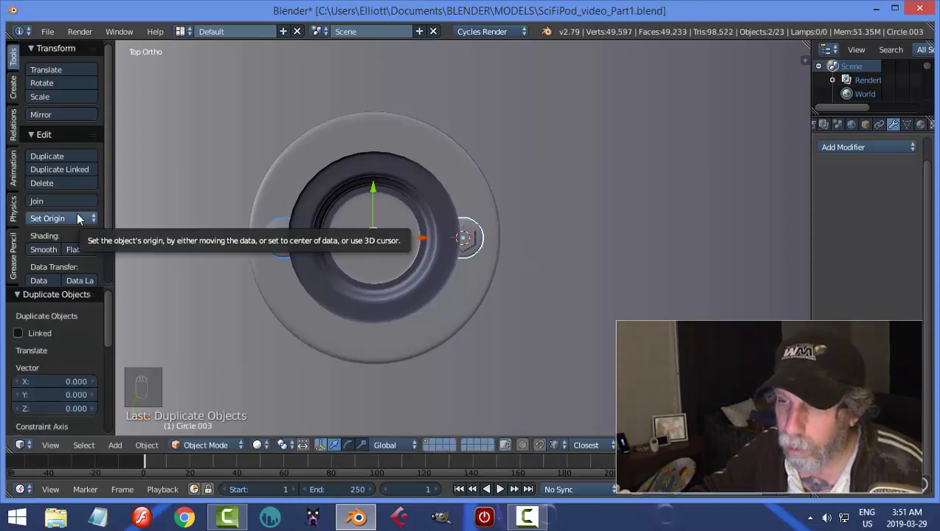
# Set the central ring's origin to its geometry and snap the 3D cursor to it.
pyautogui.rightClick(414, 184)
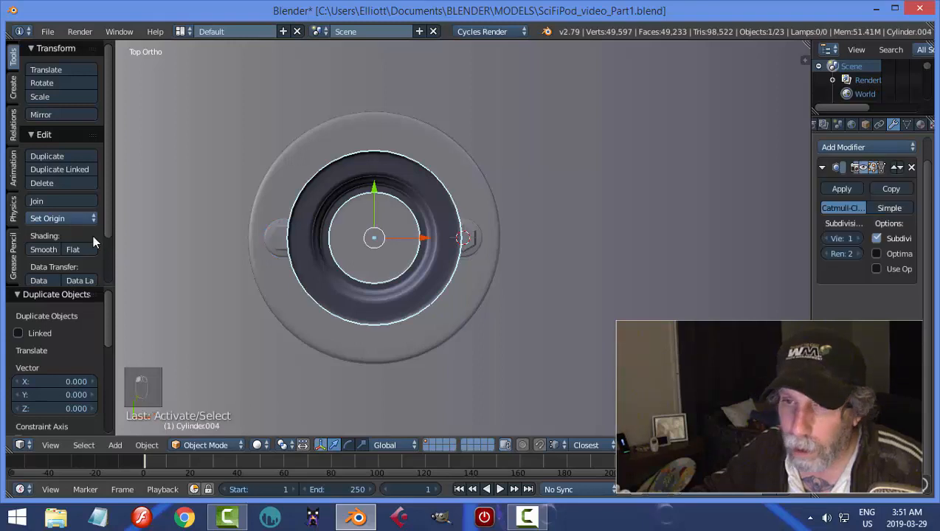
pyautogui.click(62, 219)
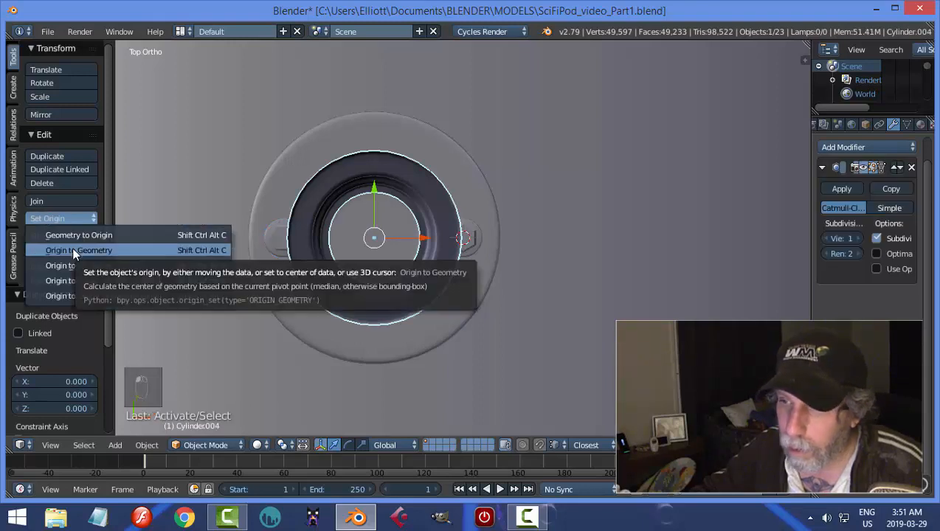
pyautogui.click(72, 250)
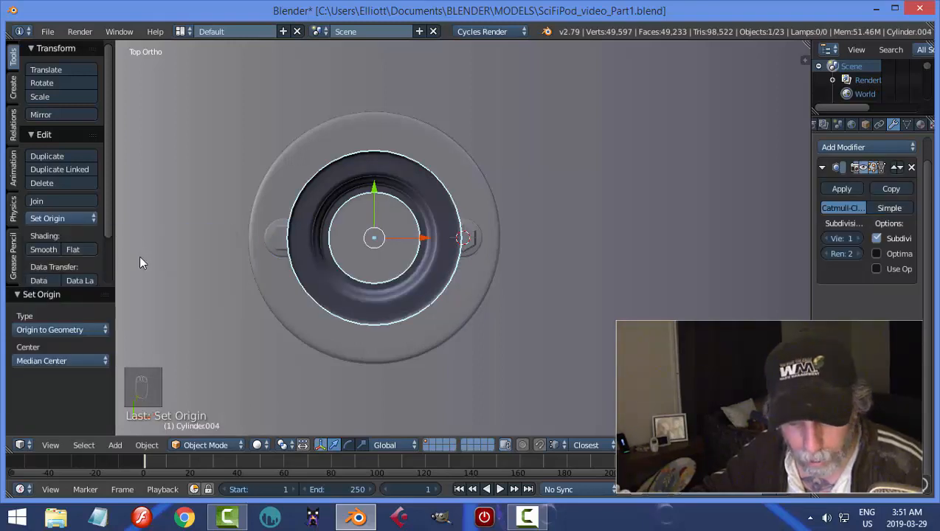
pyautogui.hotkey('shift', 's')
pyautogui.click(139, 255)
# Rotate the duplicated pair of bolts by 90° around the base disc's center and deselect them.
pyautogui.rightClick(285, 229)
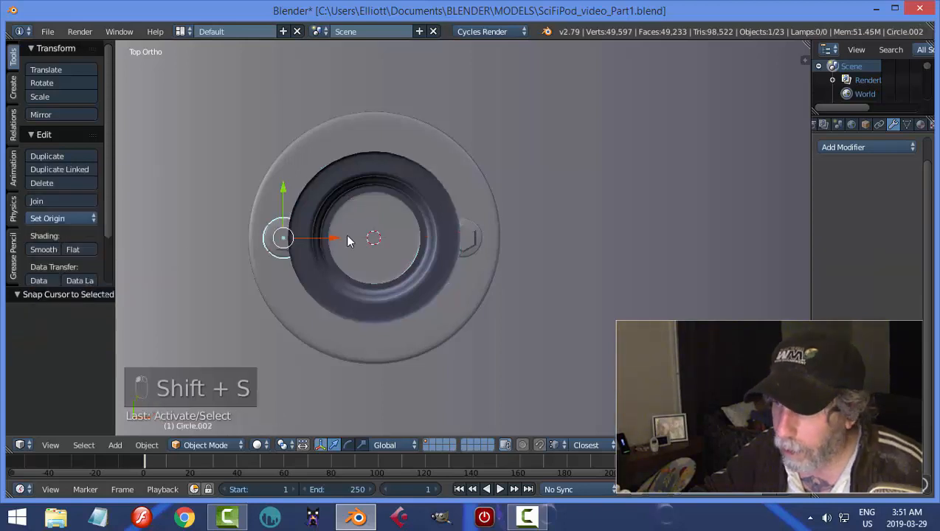
pyautogui.keyDown('shift'); pyautogui.rightClick(475, 228); pyautogui.keyUp('shift')
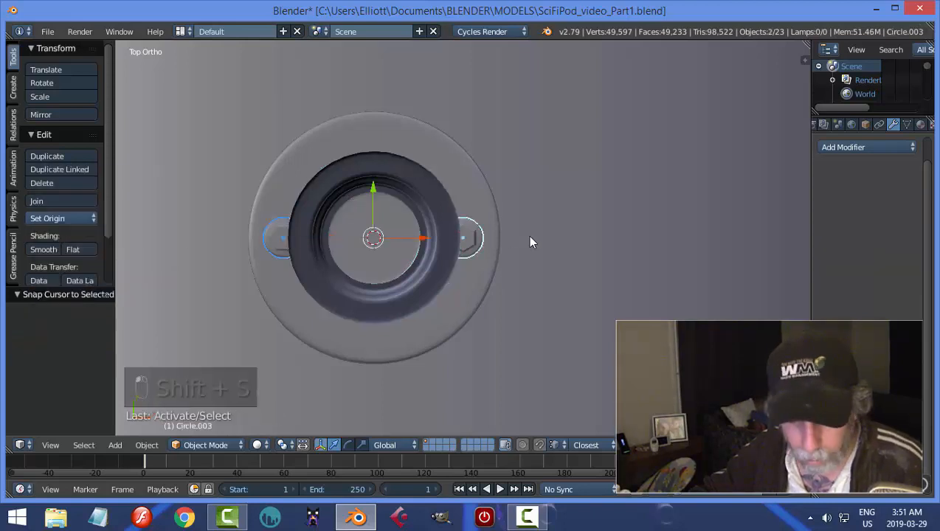
pyautogui.write('r90')
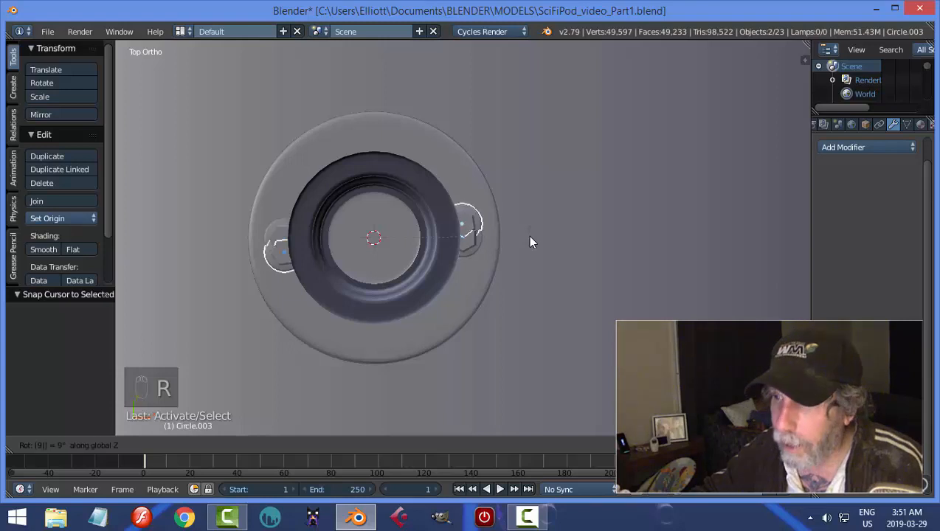
pyautogui.press('Return')
pyautogui.press('a')
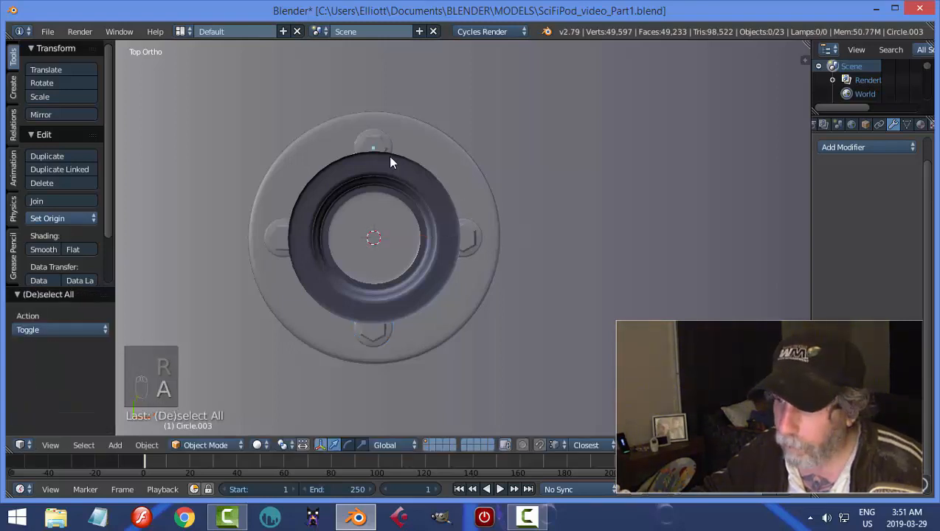
# Unhide all hidden objects, clear the selection and save the file.
pyautogui.moveTo(594, 313); pyautogui.dragTo(444, 212, button='middle')
pyautogui.hotkey('alt', 'h')
pyautogui.press('a')
pyautogui.hotkey('ctrl', 's')
# In Edit Mode, add 14 evenly spaced loop cuts around the lowest section of the telescoping tube.
pyautogui.moveTo(526, 231); pyautogui.dragTo(519, 274, button='middle')
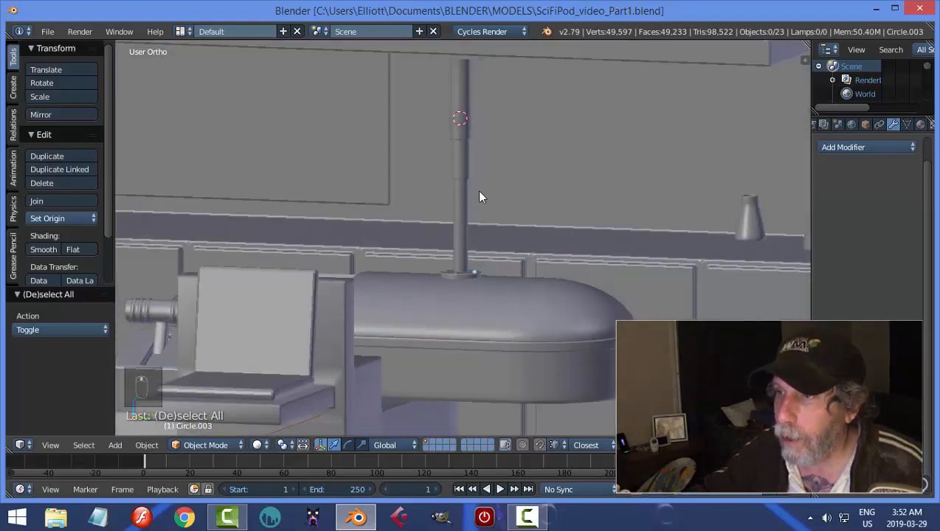
pyautogui.moveTo(480, 197); pyautogui.dragTo(473, 259, button='middle')
pyautogui.rightClick(462, 222)
pyautogui.press('Tab')
pyautogui.click(546, 219)
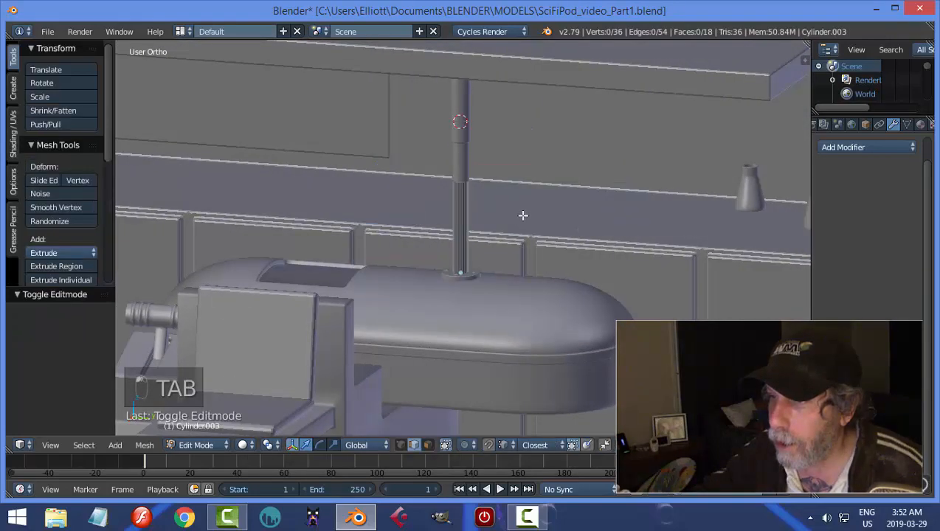
pyautogui.scroll(5, 522, 214)
pyautogui.hotkey('ctrl', 'r')
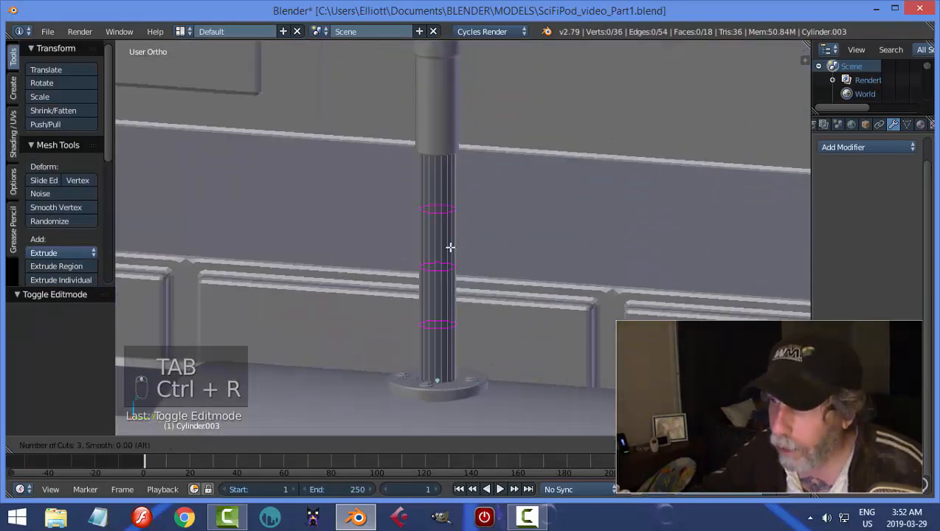
pyautogui.scroll(6, 451, 247)
pyautogui.click(450, 247)
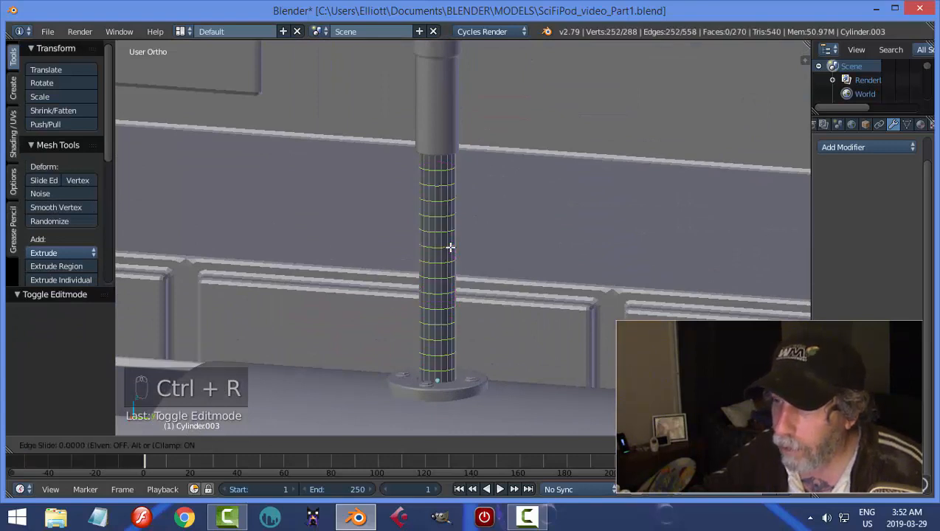
pyautogui.rightClick(448, 246)
# Bevel the tube's loop cuts by about 0.0095, extrude the bands and fatten them outward into ribs, ending in Object Mode.
pyautogui.hotkey('ctrl', 'b')
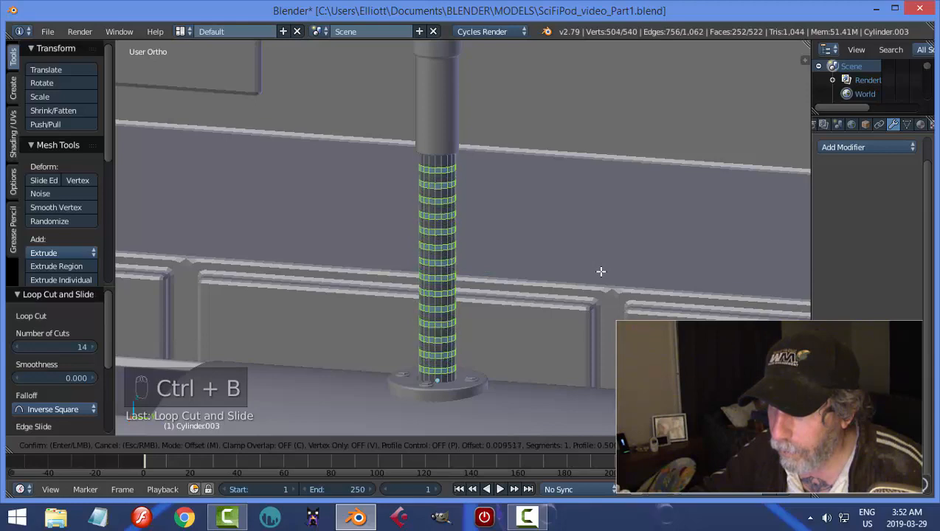
pyautogui.click(601, 272)
pyautogui.press('e')
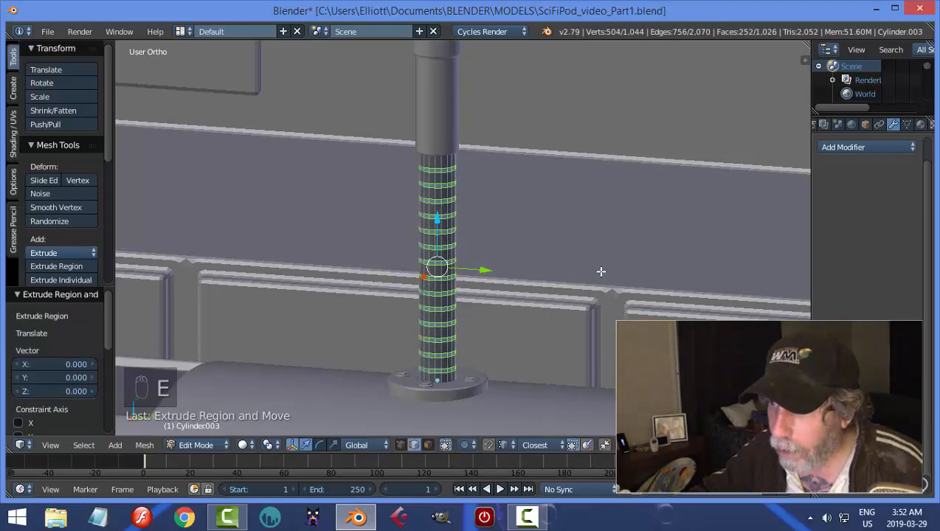
pyautogui.hotkey('alt', 's')
pyautogui.click(600, 272)
pyautogui.press('Tab')
pyautogui.click(561, 278)
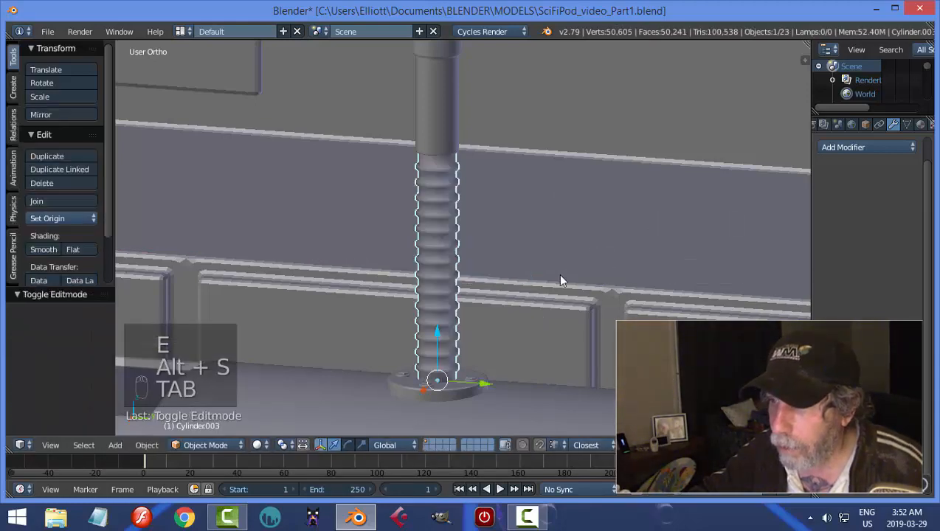
# Try flat shading on the ribbed lower tube section, return it to smooth shading and deselect it.
pyautogui.scroll(-2, 562, 278)
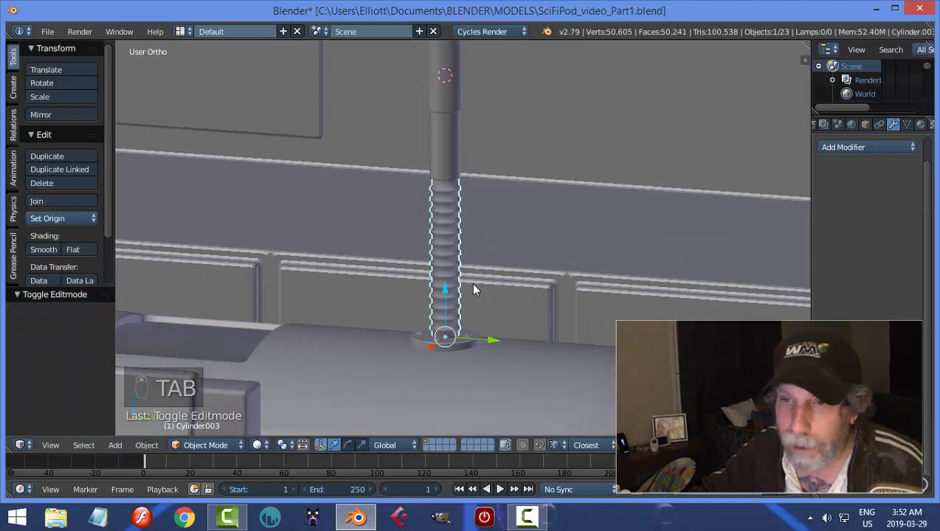
pyautogui.click(81, 249)
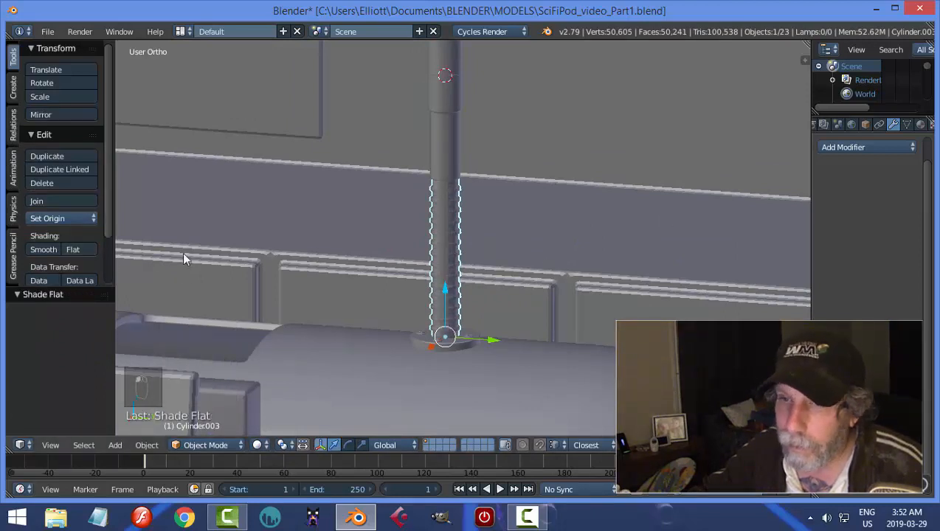
pyautogui.click(47, 251)
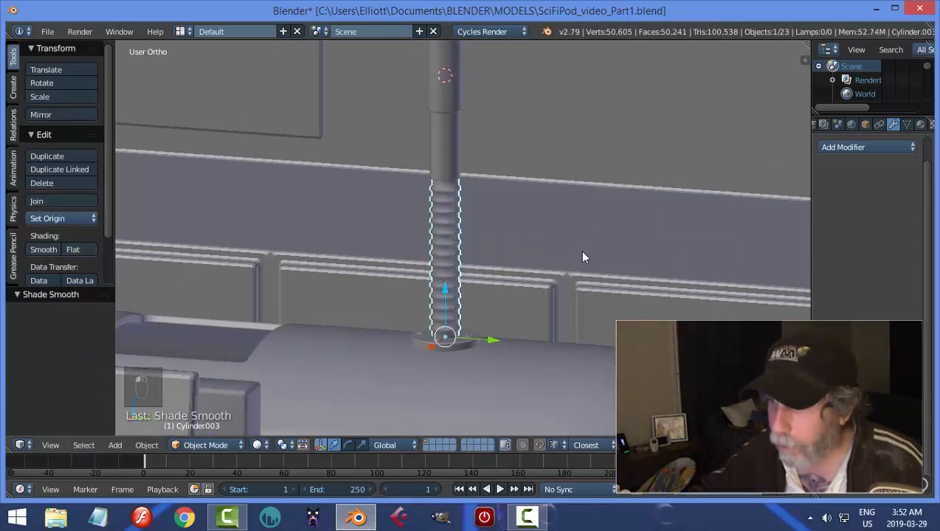
pyautogui.press('a')
pyautogui.moveTo(581, 252); pyautogui.dragTo(524, 264, button='middle')
# Try an Edge Split modifier on the ribbed lower tube section and remove it again.
pyautogui.rightClick(453, 239)
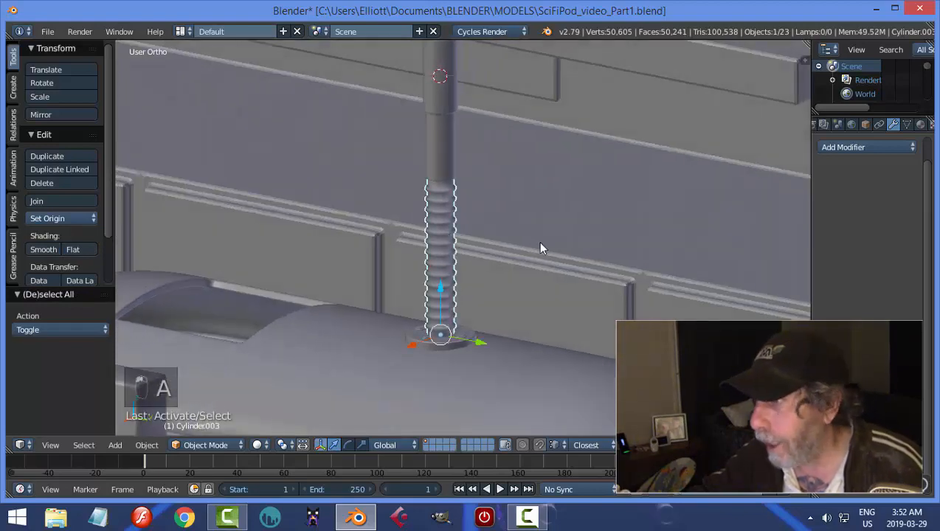
pyautogui.click(862, 147)
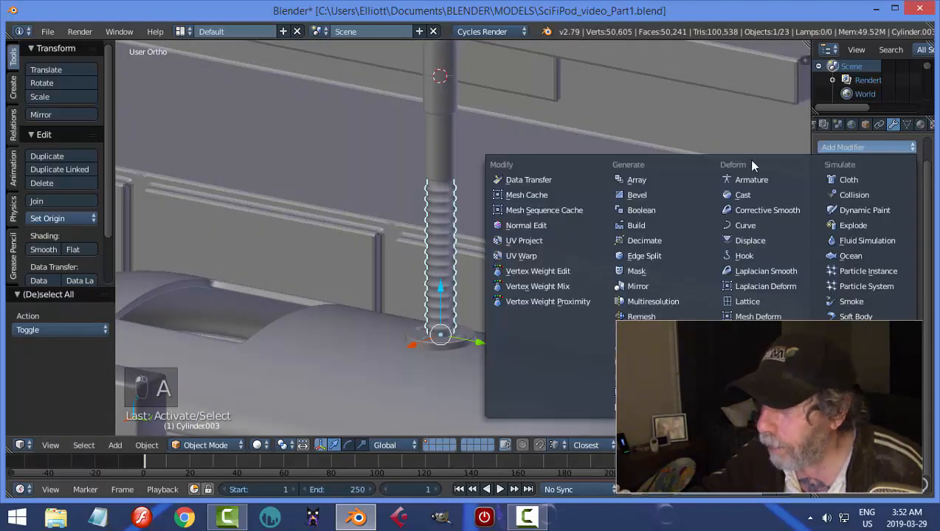
pyautogui.click(642, 256)
pyautogui.moveTo(542, 278); pyautogui.dragTo(541, 256, button='middle')
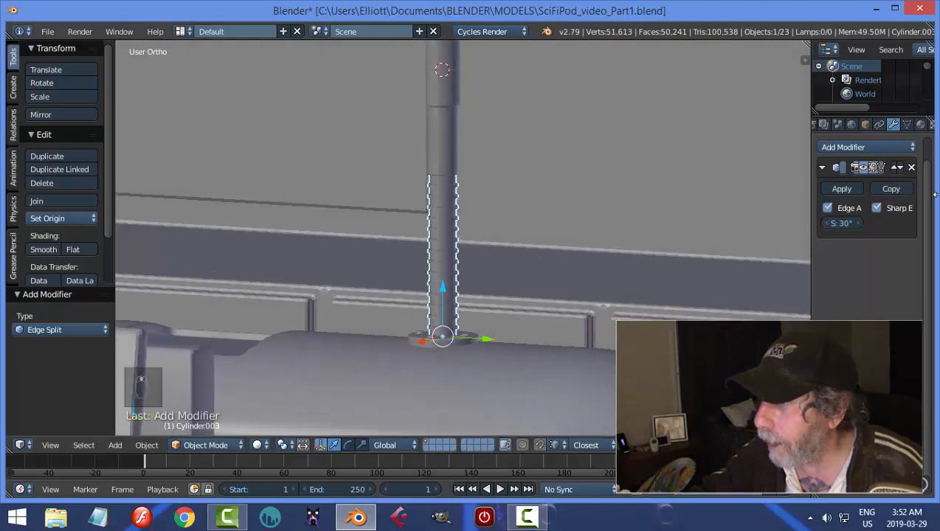
pyautogui.click(912, 168)
pyautogui.scroll(2, 642, 226)
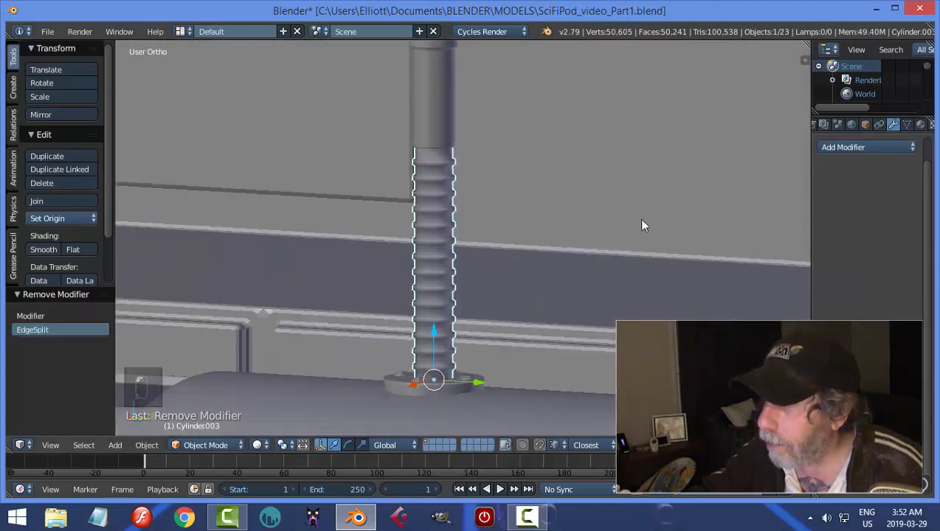
# Add a Subdivision Surface modifier to the ribbed lower tube section and clear the selection.
pyautogui.click(864, 147)
pyautogui.click(610, 379)
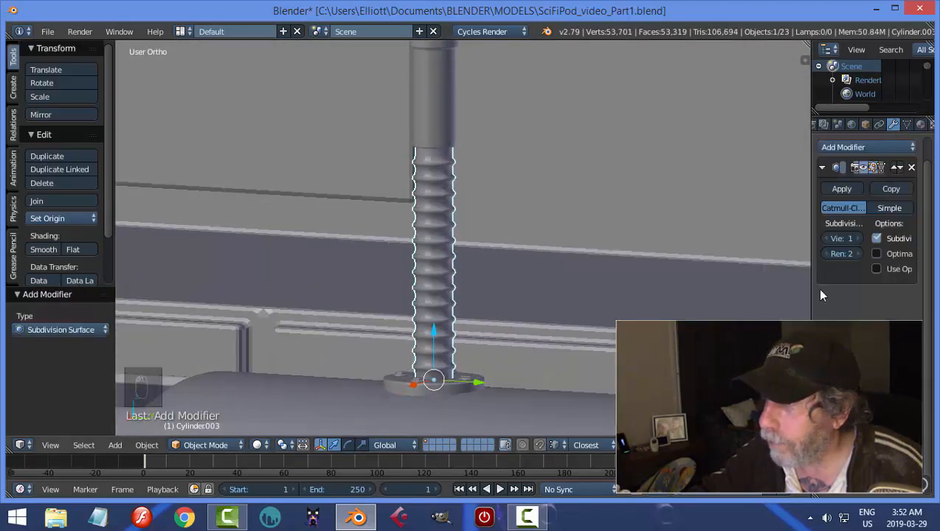
pyautogui.press('a')
pyautogui.moveTo(590, 237); pyautogui.dragTo(465, 156, button='middle')
# Try widening the upper telescoping tube sections by scaling with the Z axis locked, deselect them and save the file.
pyautogui.rightClick(464, 156)
pyautogui.moveTo(556, 151); pyautogui.dragTo(543, 192, button='middle')
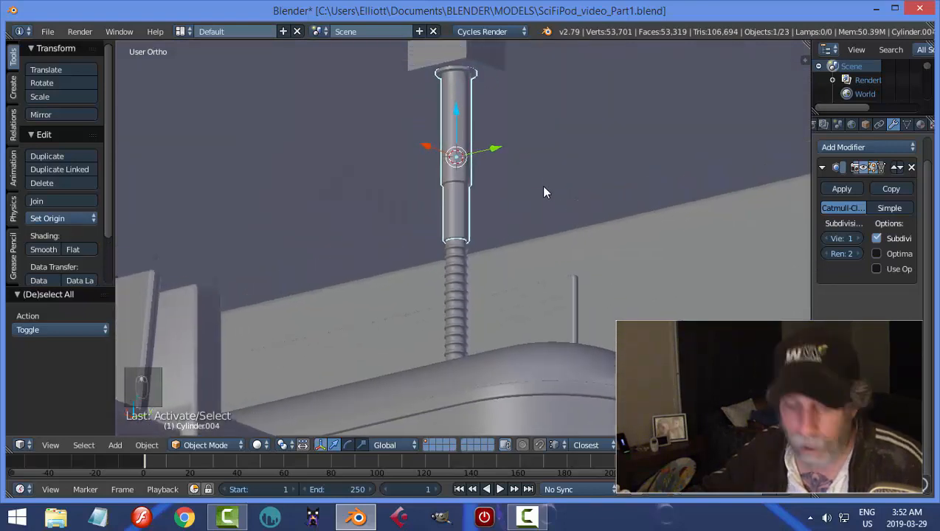
pyautogui.press('s')
pyautogui.hotkey('shift', 'z')
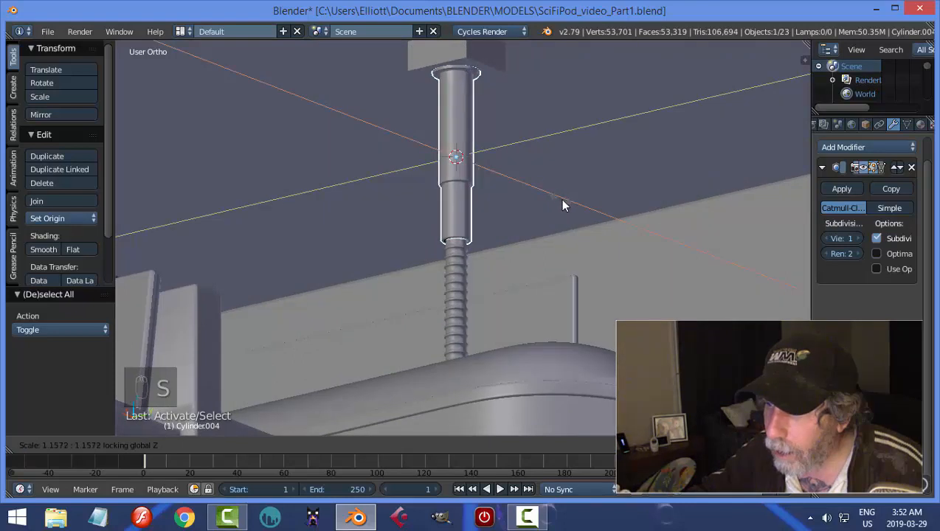
pyautogui.click(574, 208)
pyautogui.press('a')
pyautogui.moveTo(597, 194); pyautogui.dragTo(461, 281, button='middle')
pyautogui.moveTo(479, 200); pyautogui.dragTo(600, 251, button='middle')
pyautogui.hotkey('ctrl', 's')
pyautogui.click(535, 204)
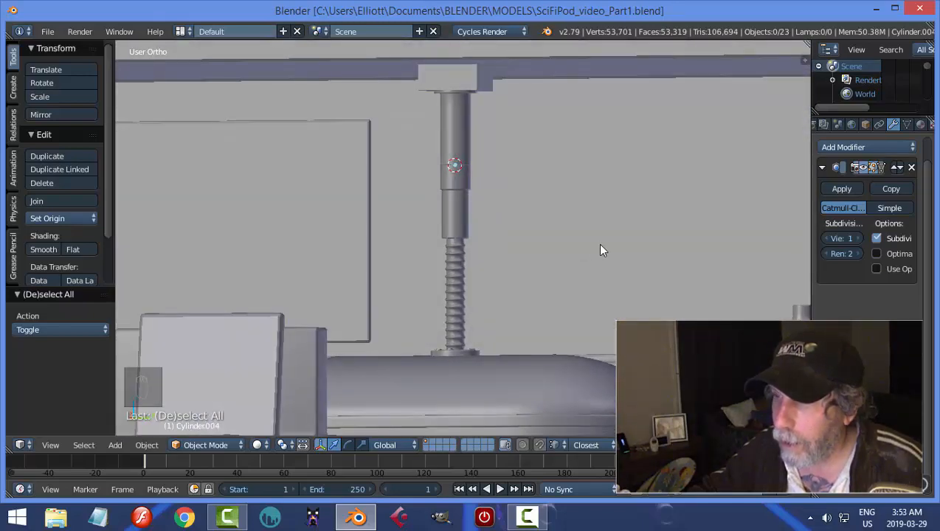
# Undo the deselection and the widening of the upper telescoping tube sections.
pyautogui.moveTo(554, 194)
pyautogui.mouseDown(button='middle')
pyautogui.moveTo(569, 195)
pyautogui.moveTo(562, 188)
pyautogui.mouseUp(button='middle')
pyautogui.hotkey('ctrl', 'z')
pyautogui.hotkey('ctrl', 'z')
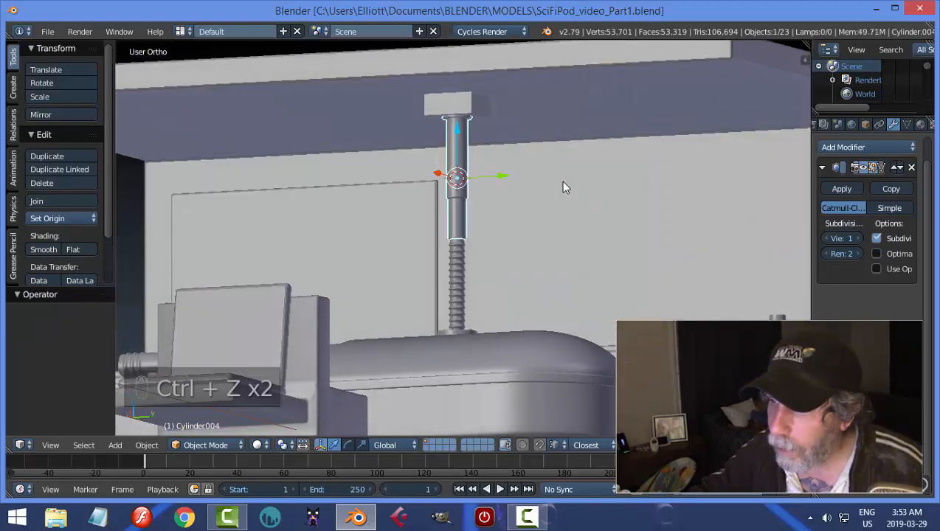
# Clear the selection, check the tube within the whole pod from several angles and save the file.
pyautogui.press('a')
pyautogui.moveTo(562, 184); pyautogui.dragTo(473, 222, button='middle')
pyautogui.hotkey('ctrl', 's')
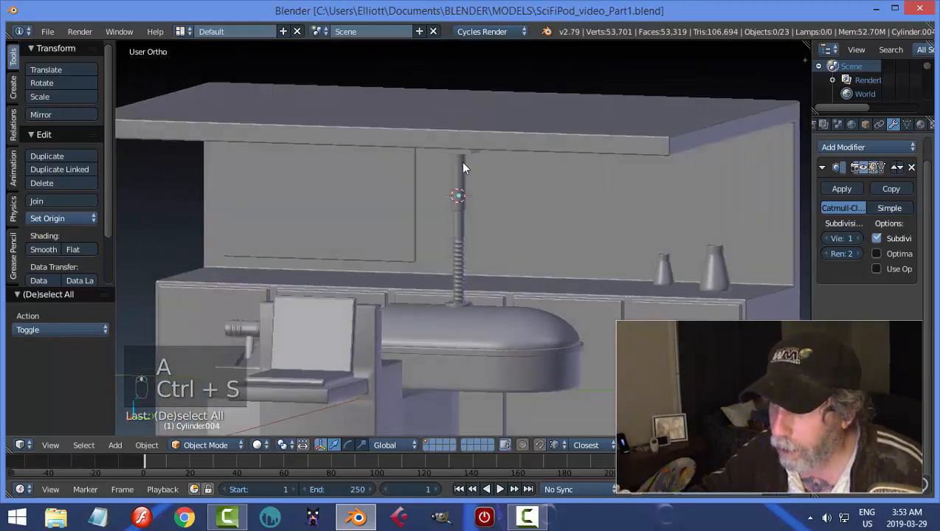
pyautogui.moveTo(463, 167); pyautogui.dragTo(544, 232, button='middle')
pyautogui.hotkey('ctrl', 's')
pyautogui.click(544, 232)
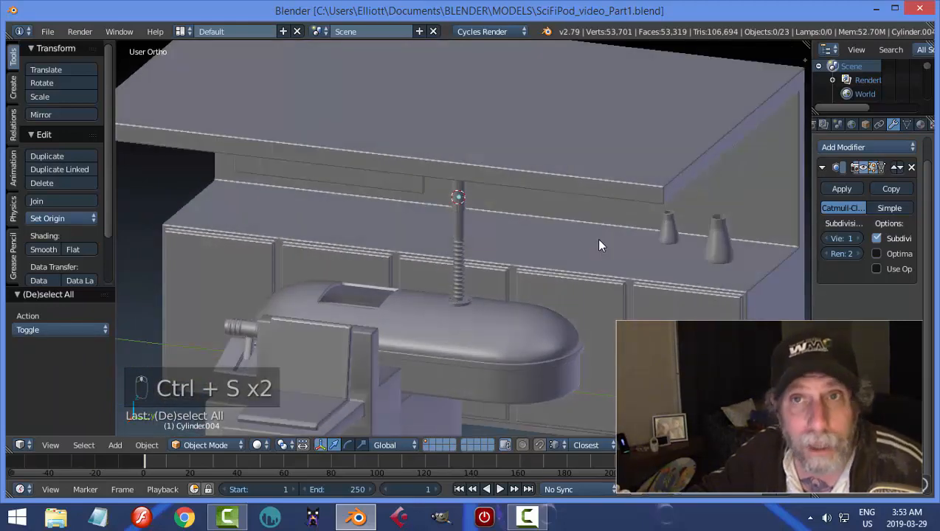